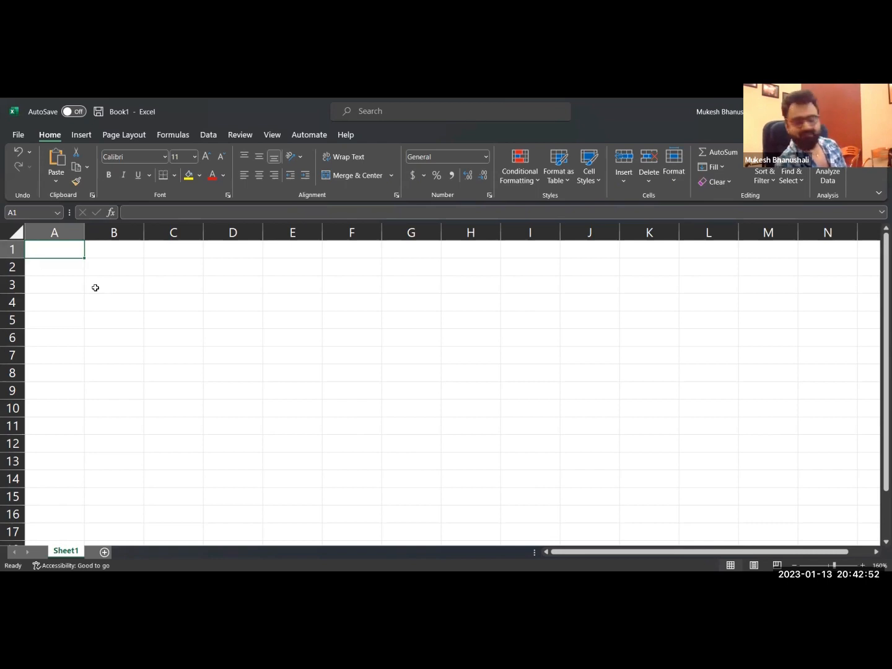
{"action": "key", "text": "ctrl+1"}
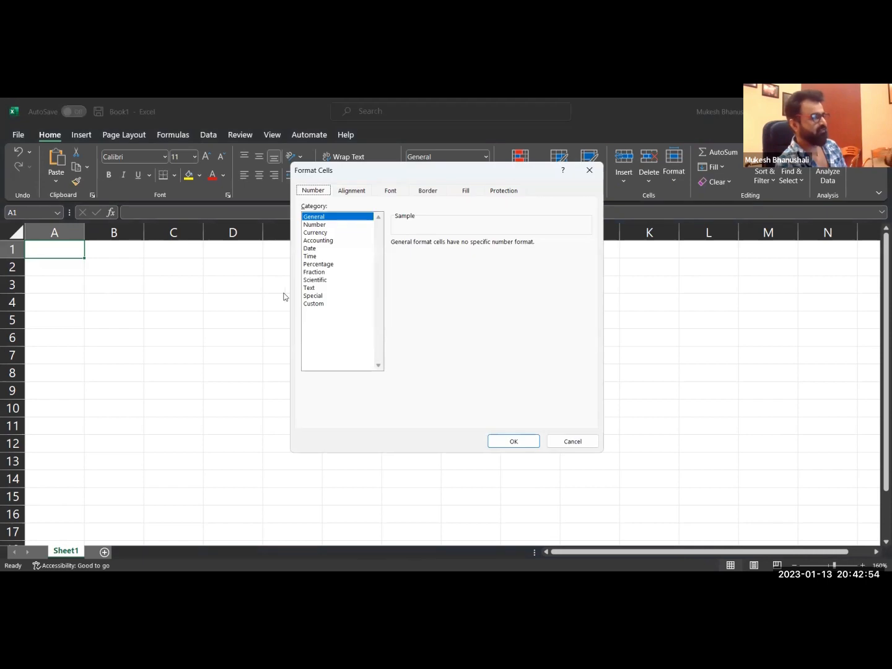
{"action": "left_click", "coordinate": [314, 304]}
{"action": "double_click", "coordinate": [425, 253]}
{"action": "key", "text": "BackSpace"}
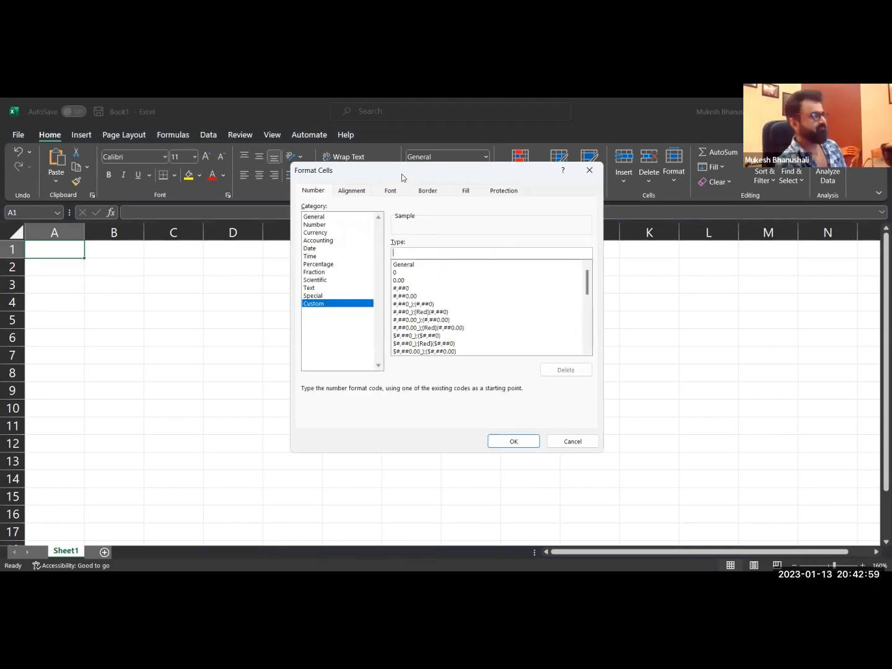
{"action": "left_click_drag", "start_coordinate": [402, 175], "coordinate": [314, 181]}
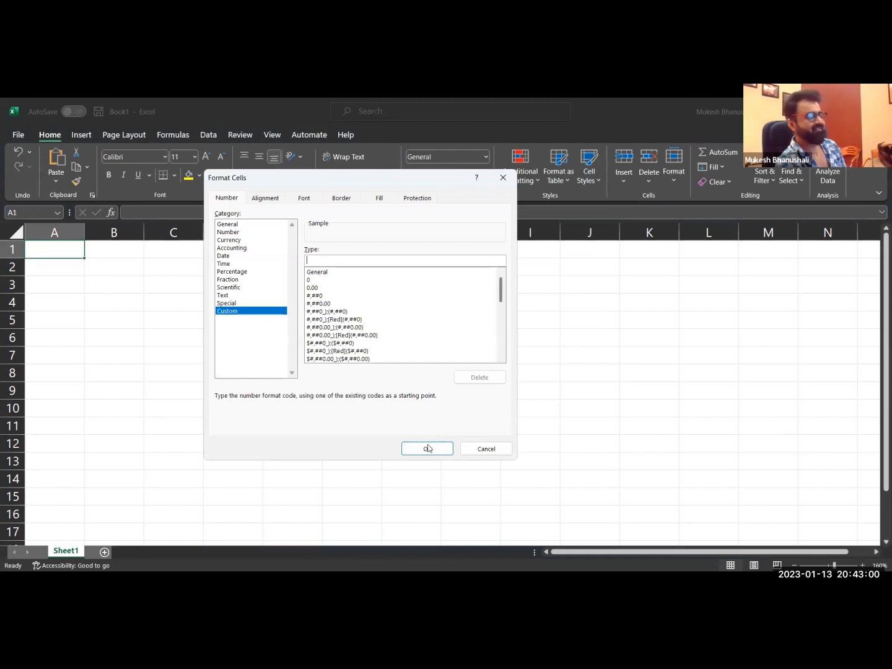
{"action": "left_click", "coordinate": [475, 451]}
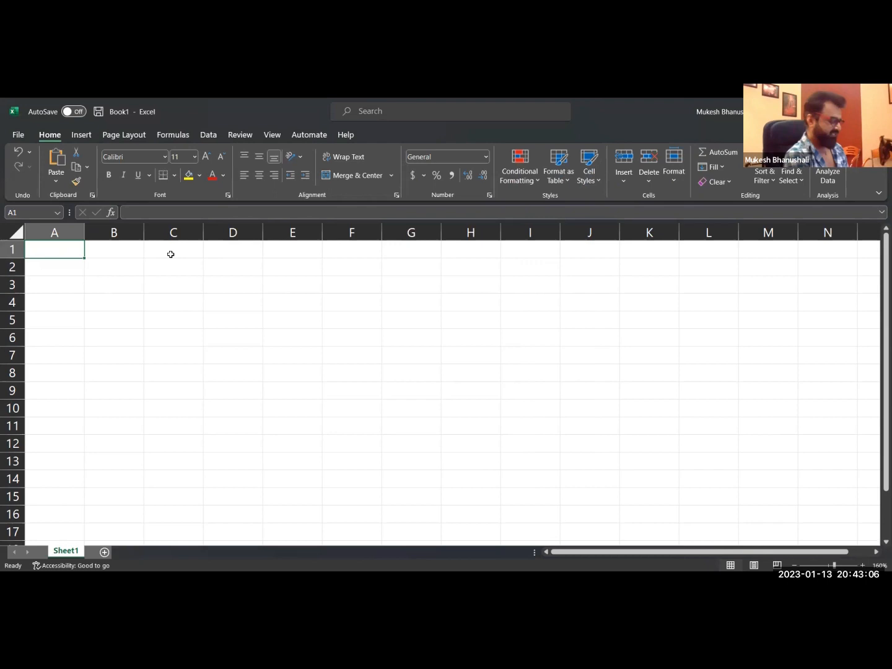
Enter today's date, 1/13/2023, in A1 and the formula =A1+RANDBETWEEN(10,50) in A2.
{"action": "key", "text": "ctrl+semicolon"}
{"action": "key", "text": "Return"}
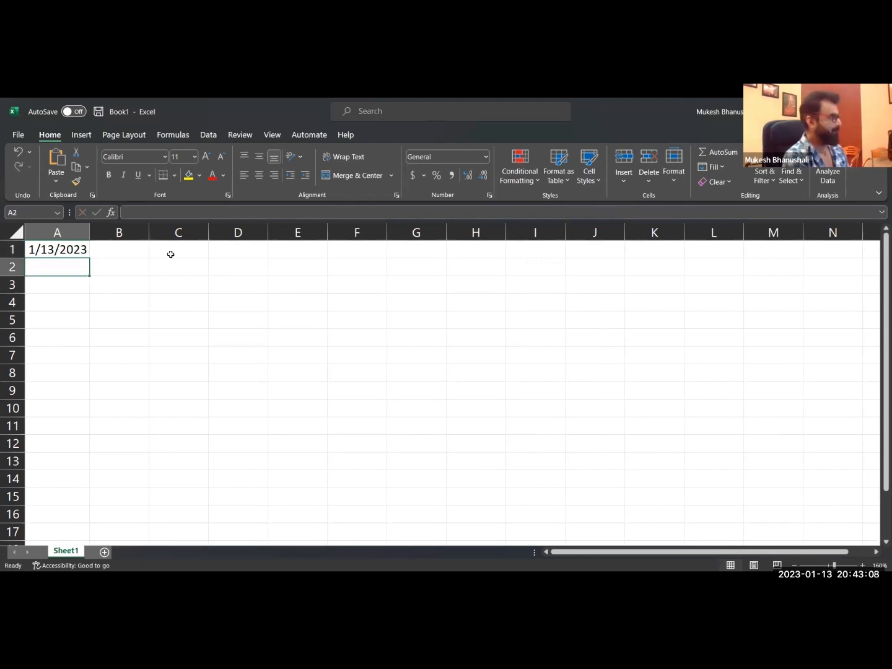
{"action": "type", "text": "="}
{"action": "key", "text": "Up"}
{"action": "type", "text": "+RAND"}
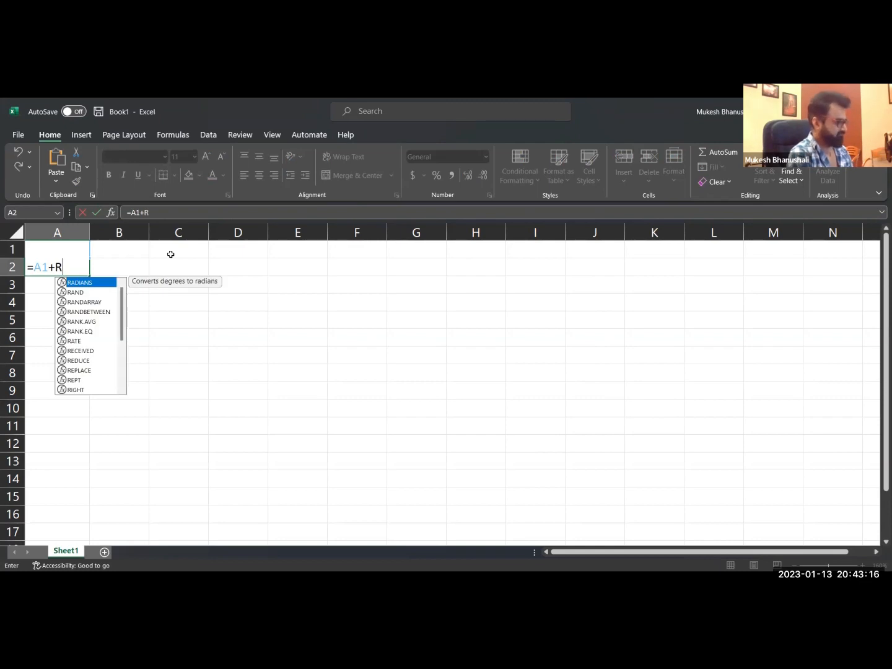
{"action": "key", "text": "Down"}
{"action": "key", "text": "Down"}
{"action": "key", "text": "Tab"}
{"action": "type", "text": "10,50"}
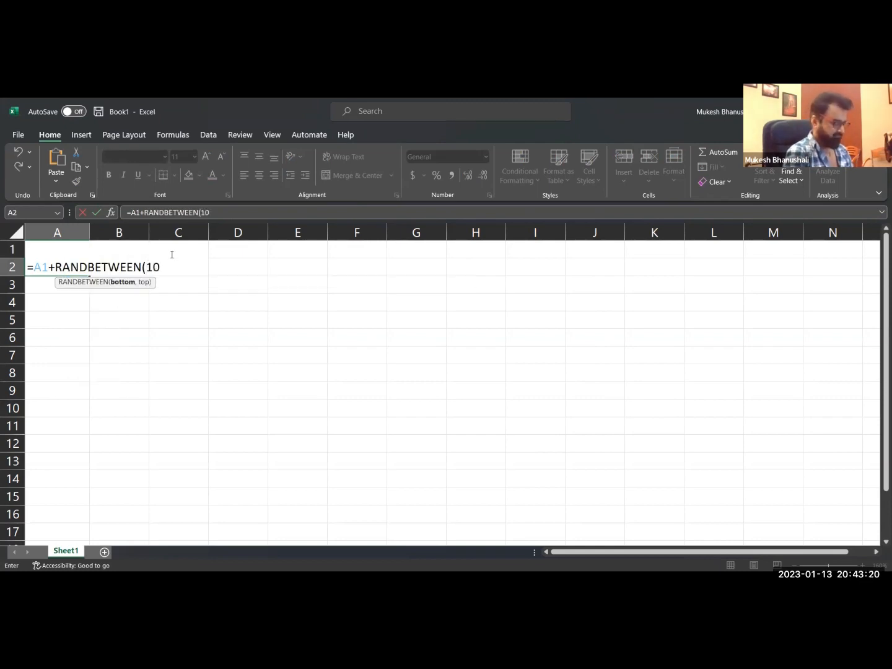
{"action": "key", "text": "Return"}
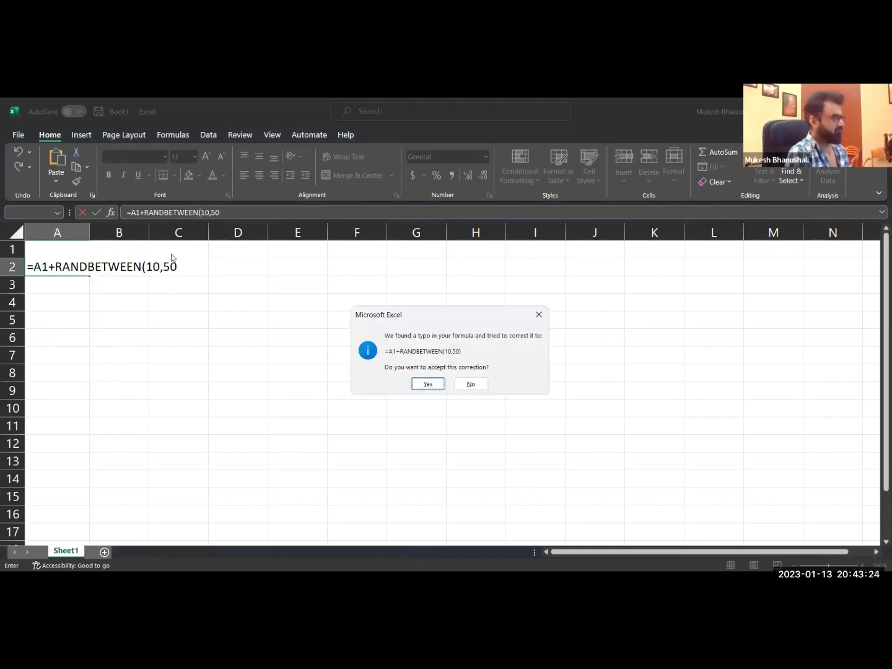
{"action": "key", "text": "Return"}
Fill the date formula from A2 down to A12 as fixed values and widen column A.
{"action": "key", "text": "Up"}
{"action": "key", "text": "shift+Down"}
{"action": "key", "text": "shift+Down"}
{"action": "key", "text": "shift+Down"}
{"action": "key", "text": "shift+Down"}
{"action": "key", "text": "shift+Down"}
{"action": "key", "text": "shift+Down"}
{"action": "key", "text": "shift+Down"}
{"action": "key", "text": "shift+Down"}
{"action": "key", "text": "shift+Down"}
{"action": "key", "text": "shift+Down"}
{"action": "key", "text": "ctrl+d"}
{"action": "left_click_drag", "start_coordinate": [88, 231], "coordinate": [96, 231]}
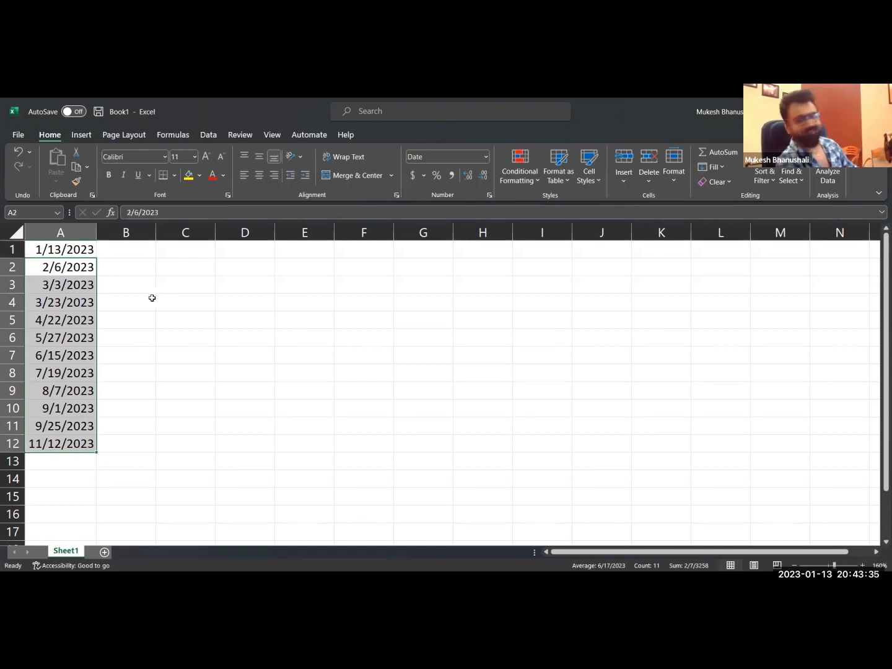
{"action": "left_click", "coordinate": [147, 260]}
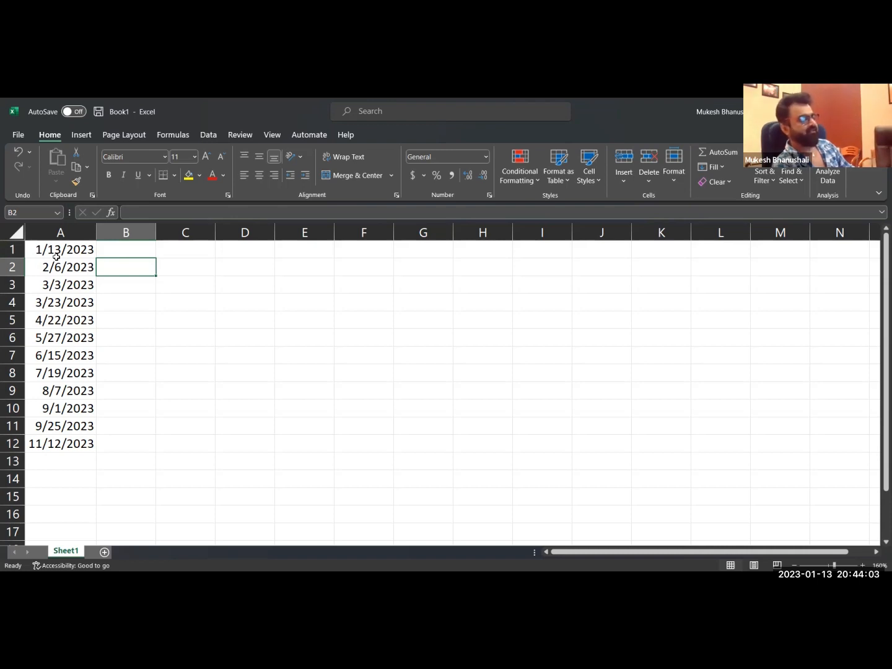
{"action": "left_click", "coordinate": [60, 302]}
{"action": "left_click", "coordinate": [60, 249]}
{"action": "left_click", "coordinate": [130, 264]}
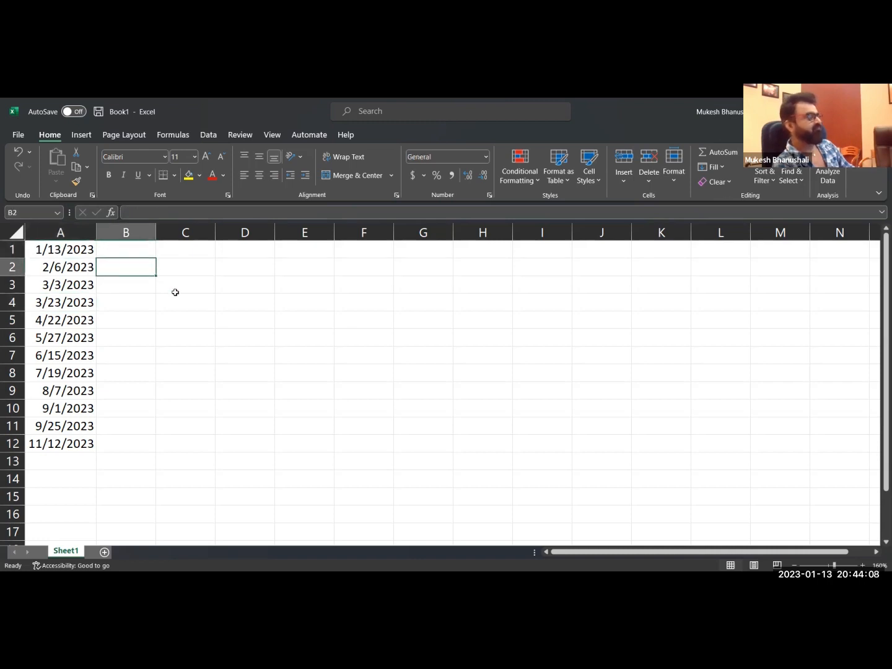
{"action": "left_click", "coordinate": [231, 283]}
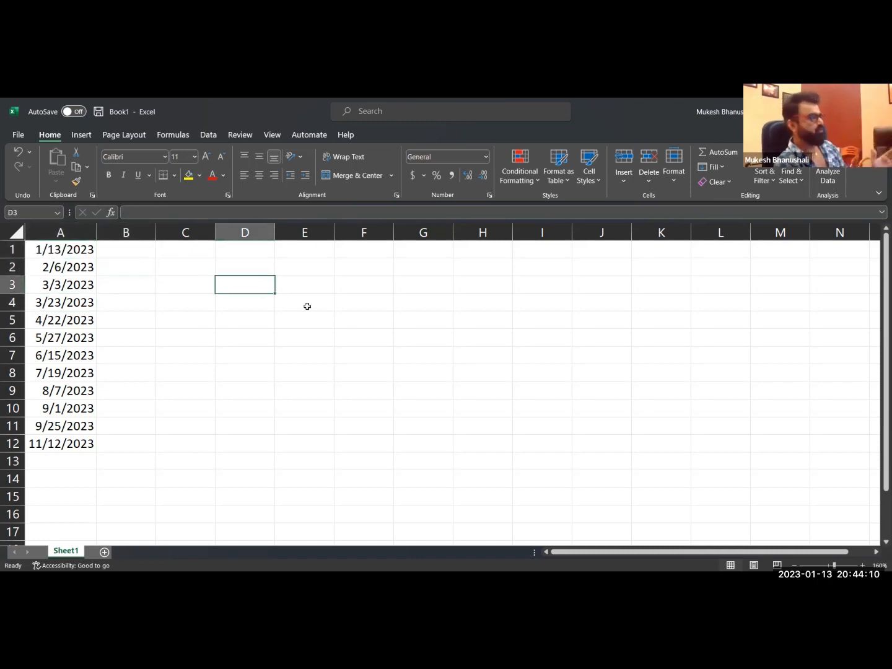
{"action": "left_click_drag", "start_coordinate": [60, 248], "coordinate": [49, 461]}
{"action": "left_click", "coordinate": [115, 377]}
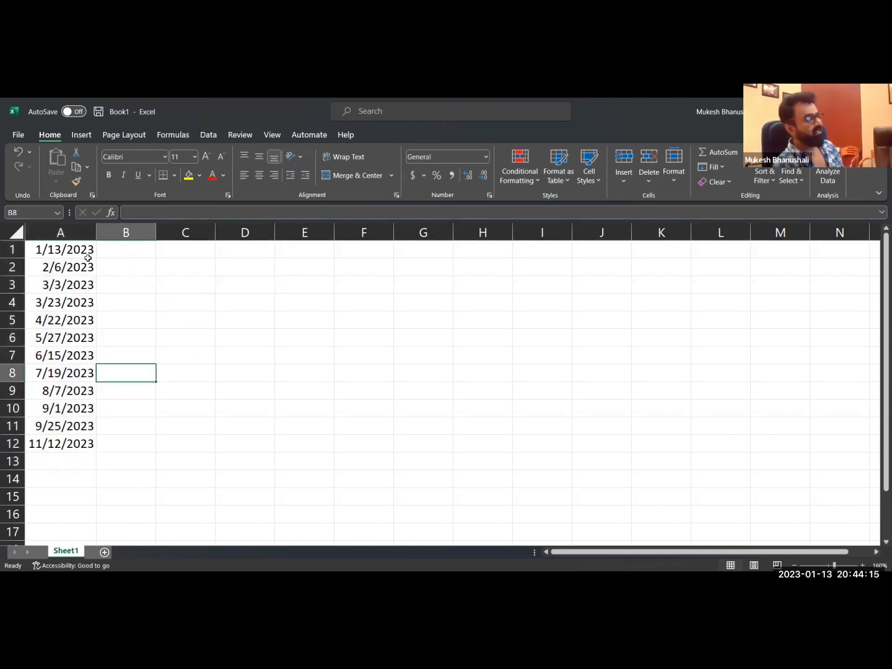
{"action": "left_click_drag", "start_coordinate": [70, 253], "coordinate": [61, 445]}
{"action": "left_click", "coordinate": [187, 337]}
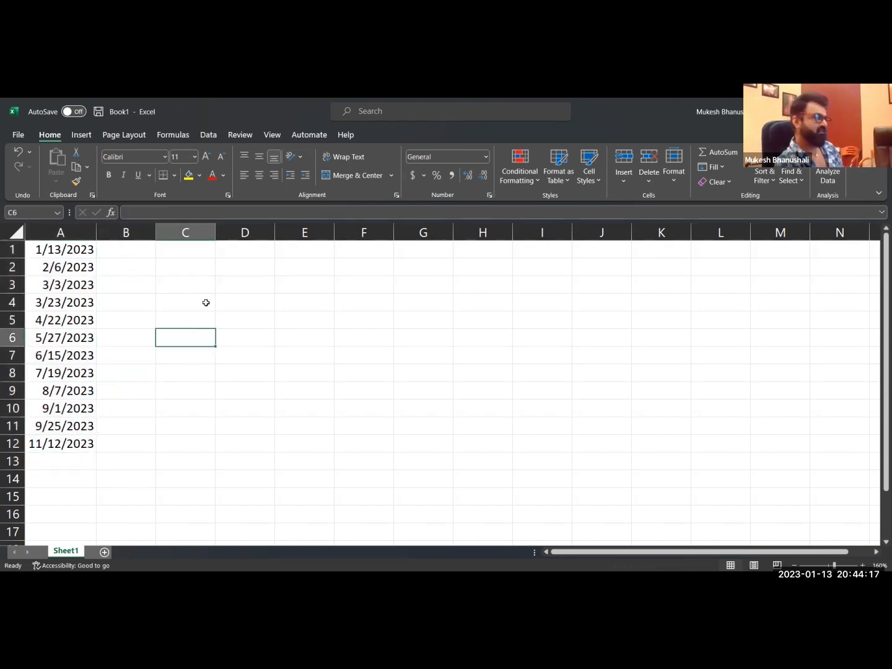
{"action": "left_click", "coordinate": [205, 282]}
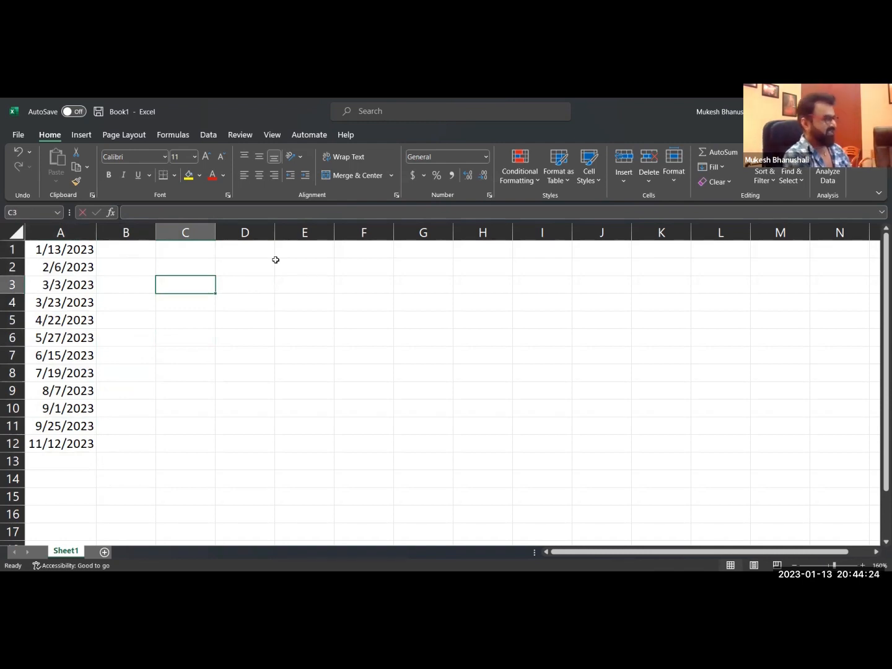
Enter 01 in cell C1 as text, with a leading apostrophe to keep the zero.
{"action": "type", "text": "01"}
{"action": "key", "text": "Escape"}
{"action": "key", "text": "Up"}
{"action": "key", "text": "Up"}
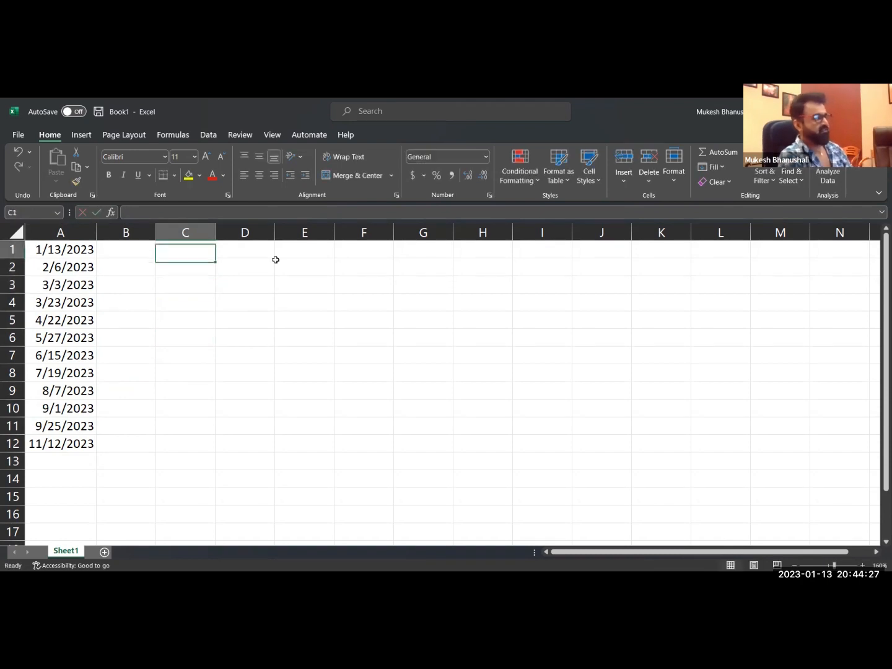
{"action": "type", "text": "01"}
{"action": "key", "text": "Tab"}
{"action": "key", "text": "Left"}
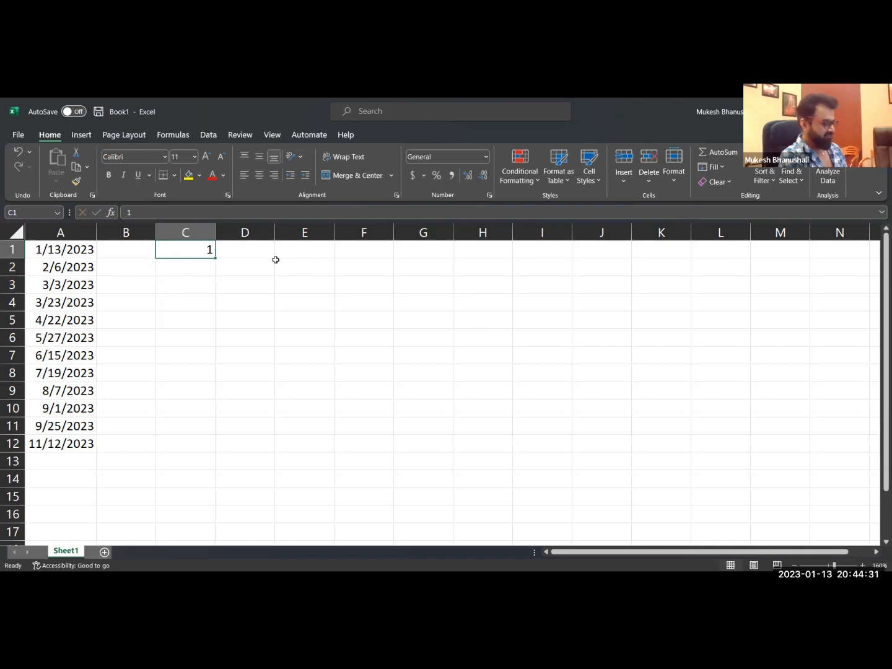
{"action": "type", "text": "'01"}
{"action": "key", "text": "Tab"}
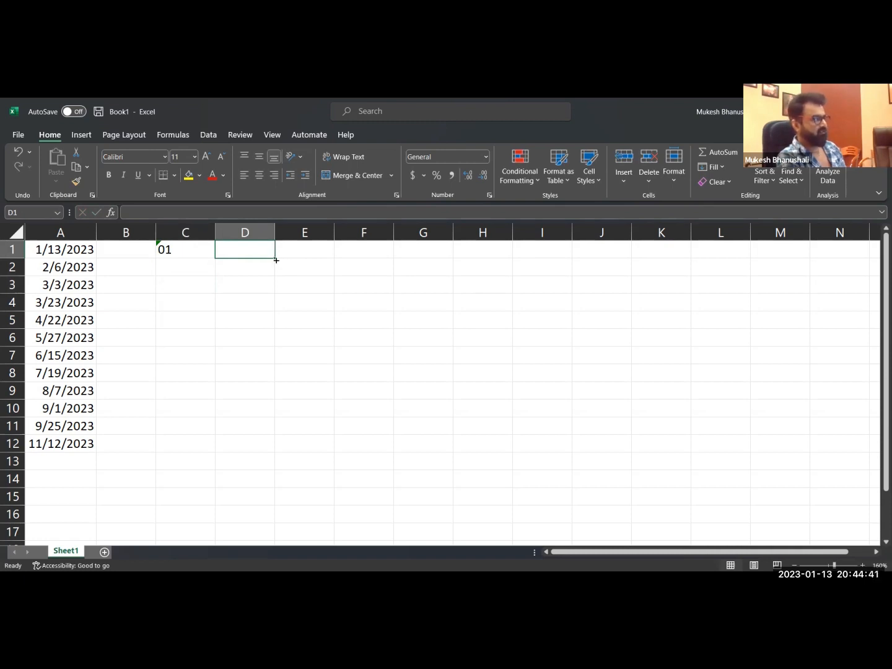
{"action": "key", "text": "Left"}
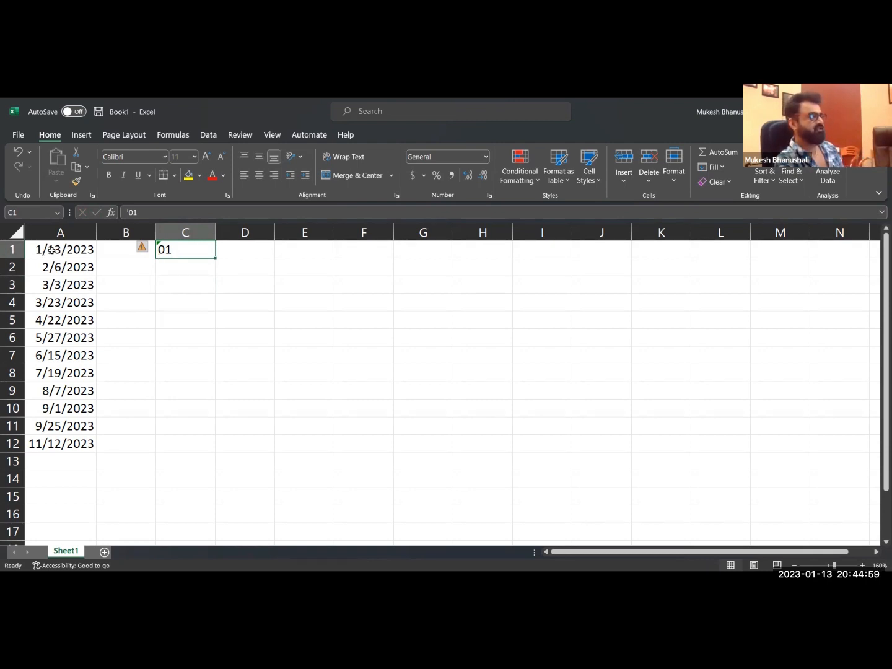
Enter the sample month JAN in cell C1 and the month-year sample JAN-23 in D1.
{"action": "type", "text": "JAN"}
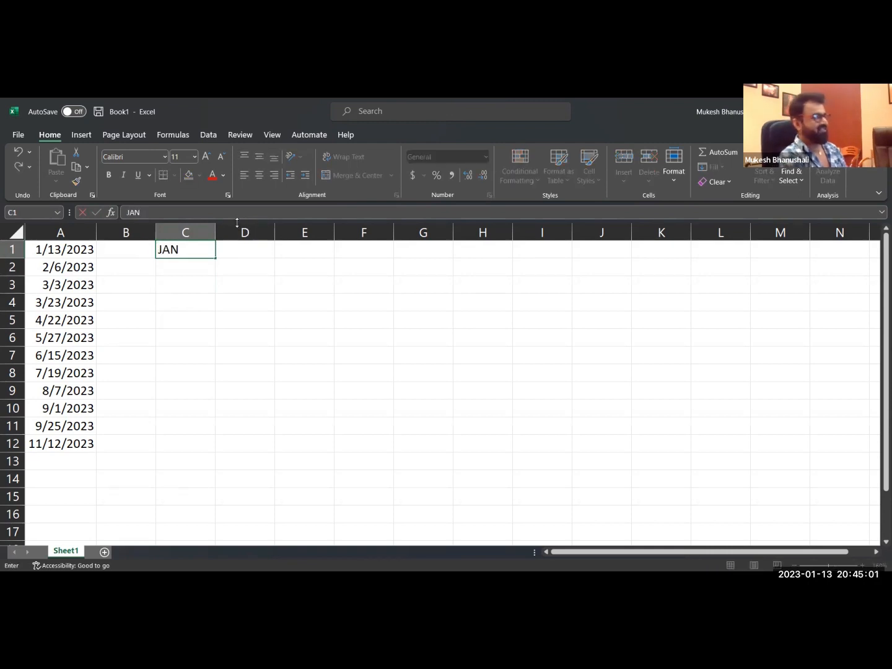
{"action": "key", "text": "Tab"}
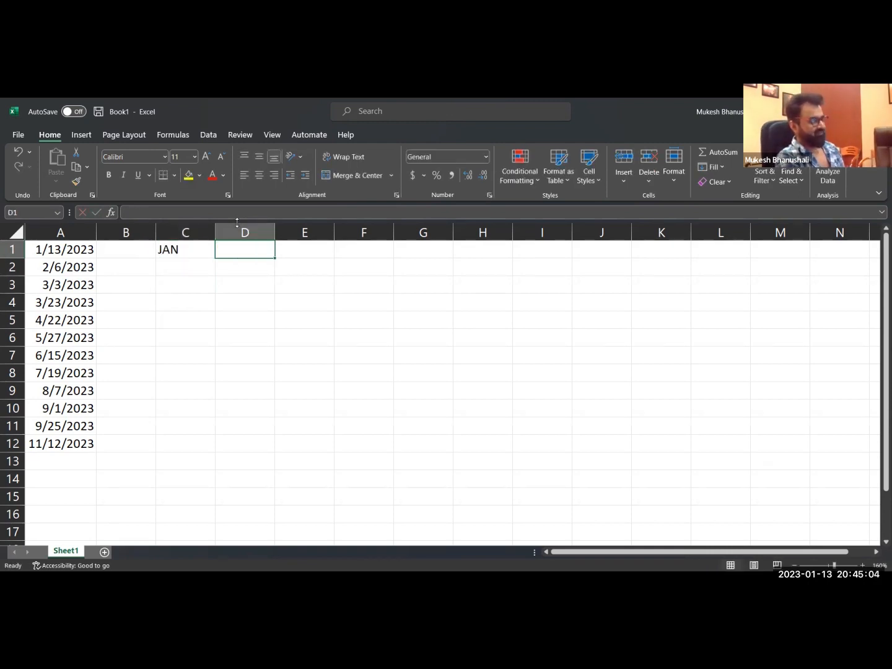
{"action": "key", "text": "Left"}
{"action": "key", "text": "Left"}
{"action": "key", "text": "Left"}
{"action": "key", "text": "Down"}
{"action": "key", "text": "Down"}
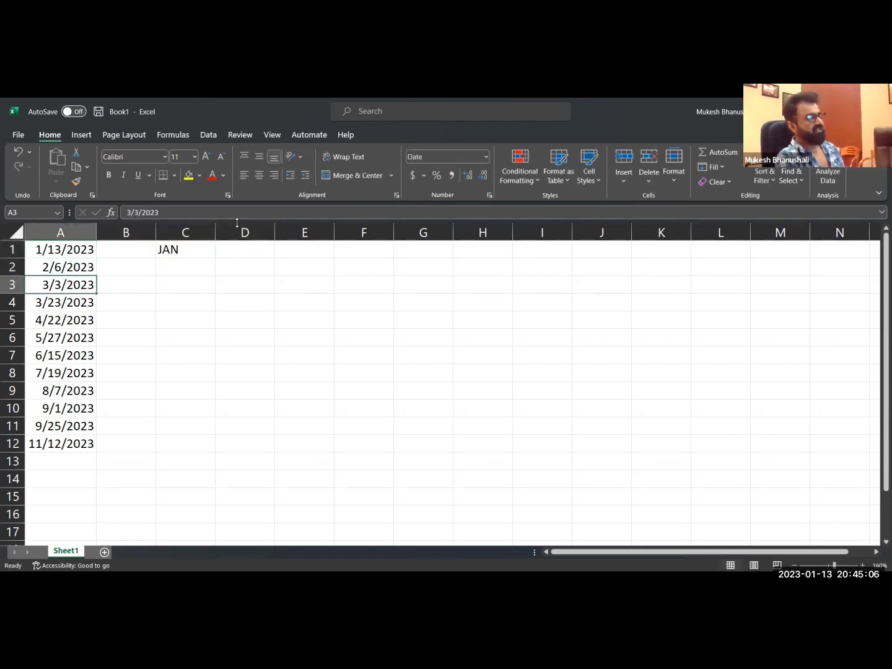
{"action": "key", "text": "Right"}
{"action": "key", "text": "Right"}
{"action": "key", "text": "Up"}
{"action": "key", "text": "Up"}
{"action": "key", "text": "Right"}
{"action": "type", "text": "JAN-23"}
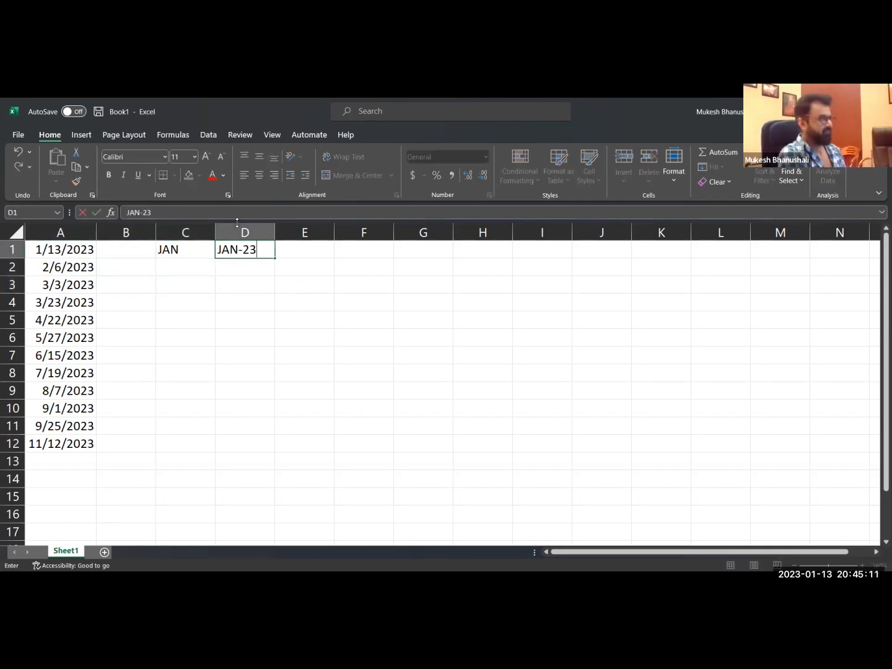
{"action": "key", "text": "Return"}
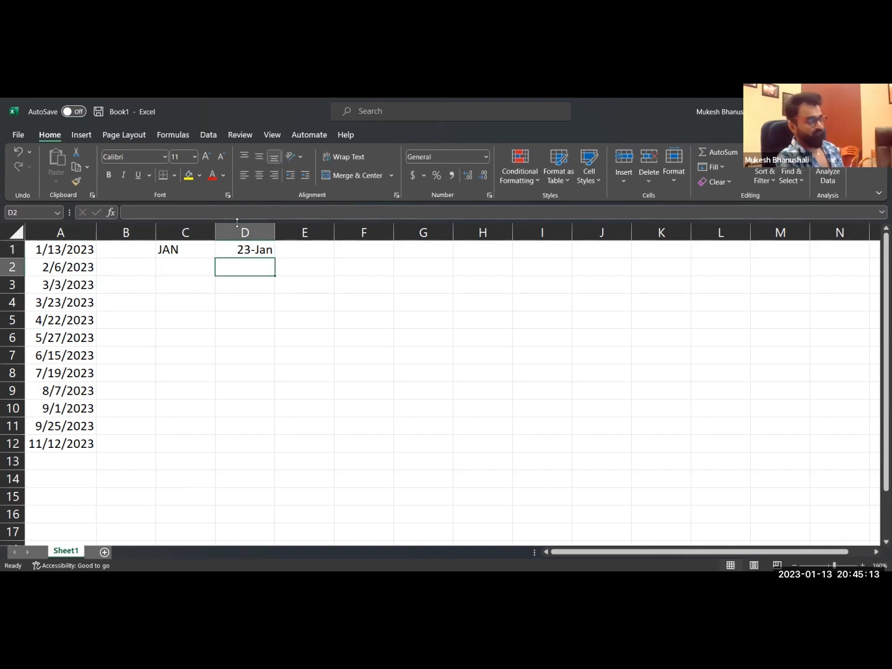
{"action": "key", "text": "Up"}
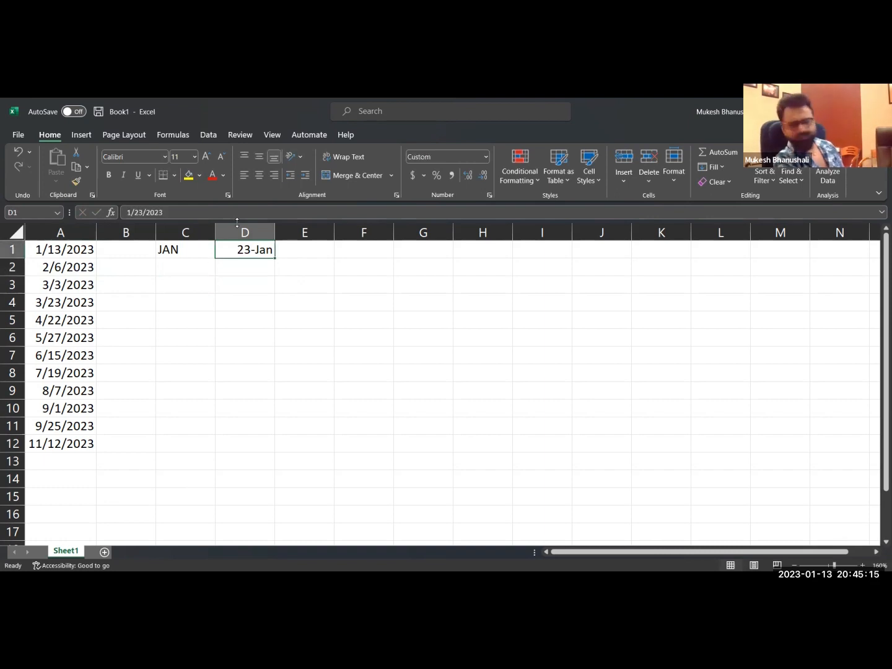
Clear the sample entries from cells D1 and C1.
{"action": "key", "text": "Delete"}
{"action": "key", "text": "Left"}
{"action": "key", "text": "Delete"}
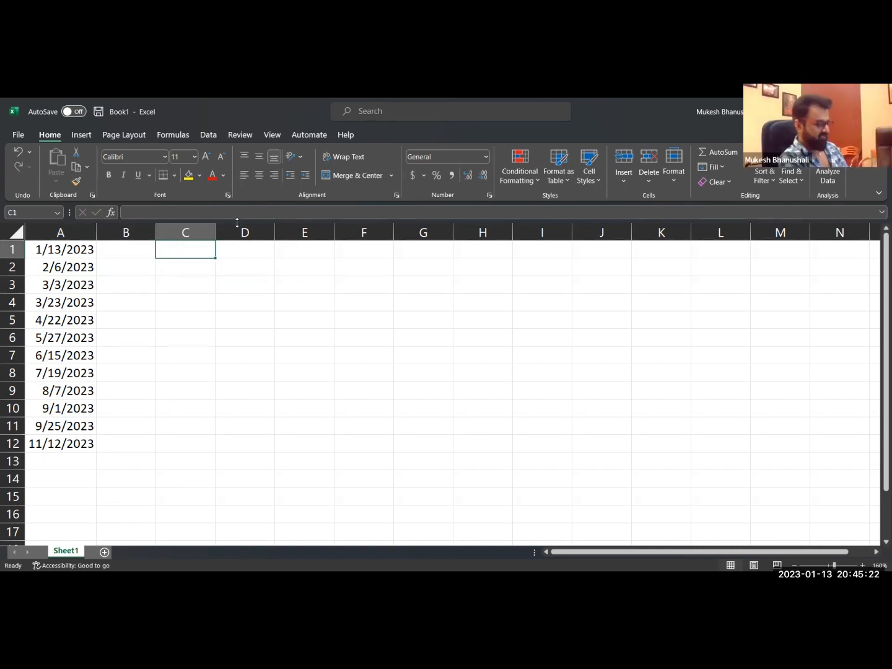
Enter the date order pattern M-D-Y in cell C1, with hyphens as separators.
{"action": "type", "text": "M"}
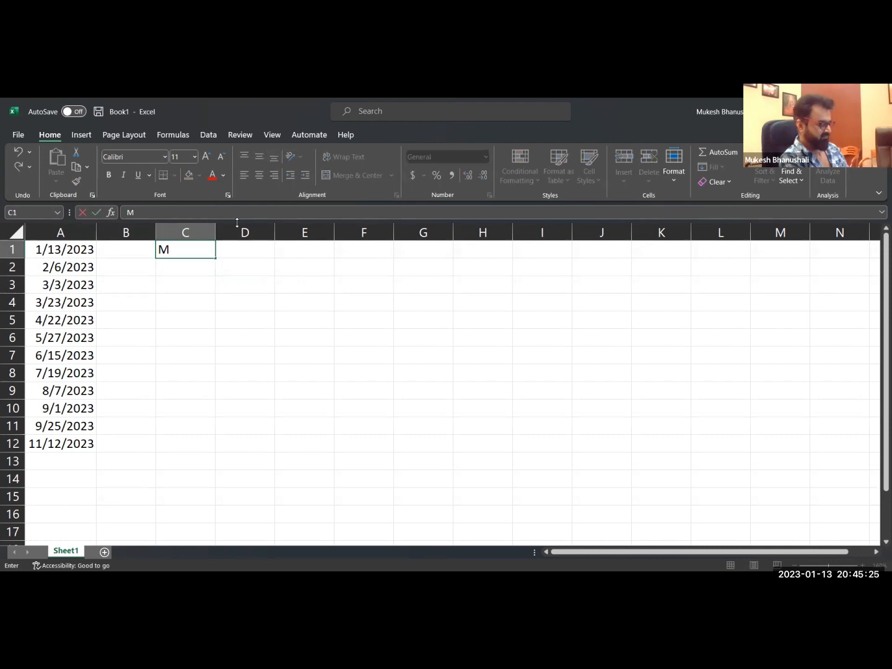
{"action": "type", "text": ".D.Y"}
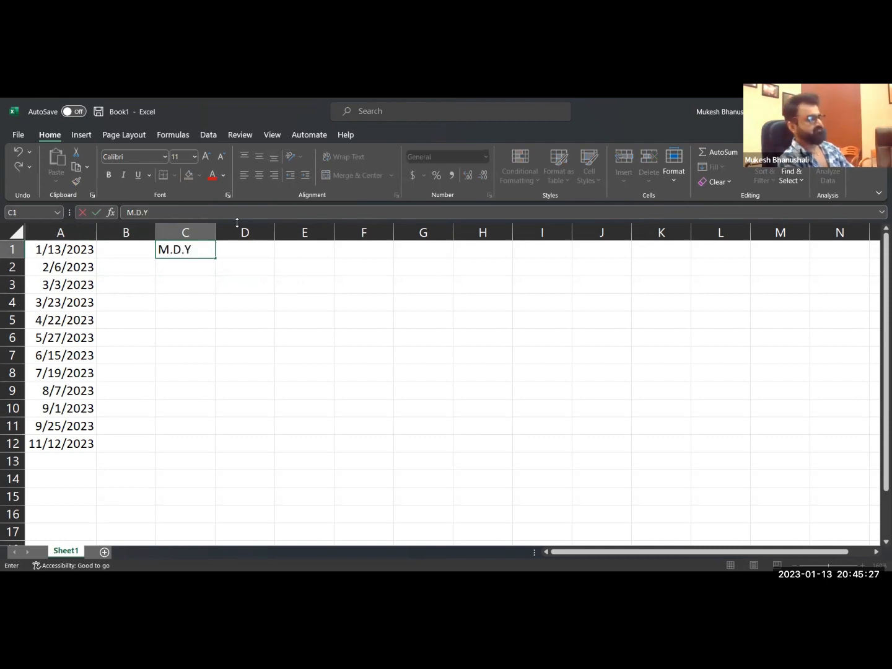
{"action": "key", "text": "BackSpace"}
{"action": "key", "text": "BackSpace"}
{"action": "key", "text": "BackSpace"}
{"action": "key", "text": "BackSpace"}
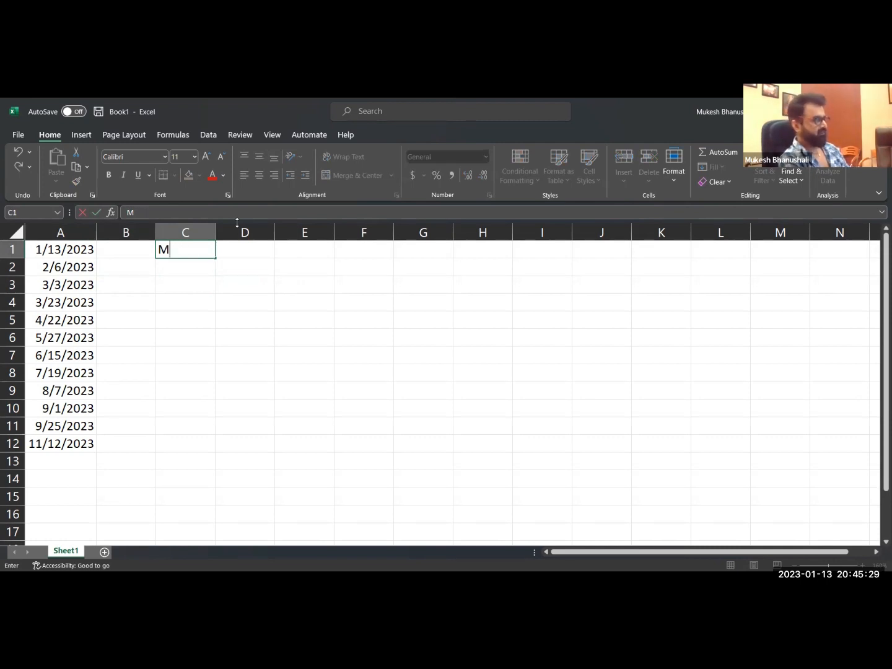
{"action": "type", "text": "-D-Y"}
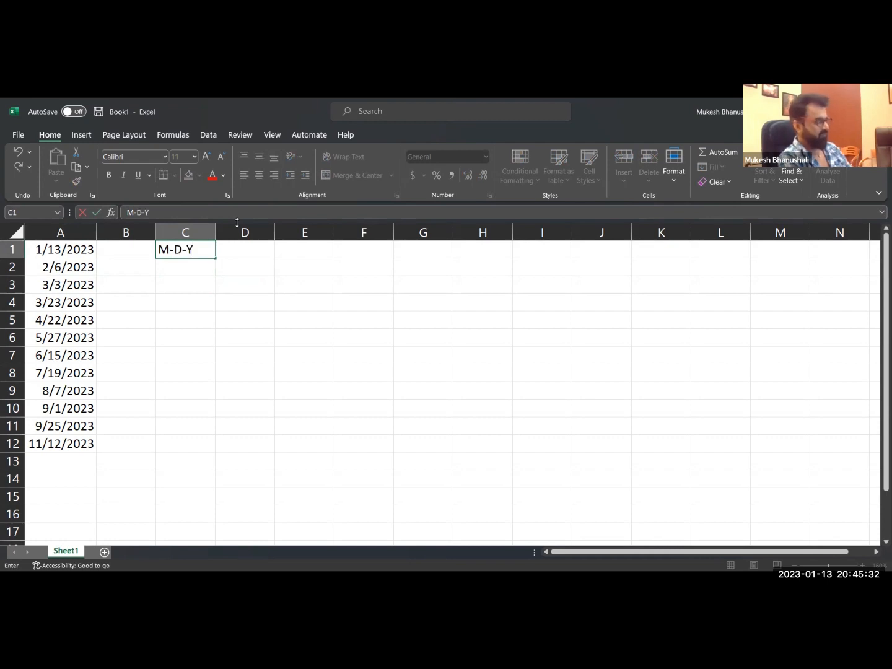
{"action": "key", "text": "Return"}
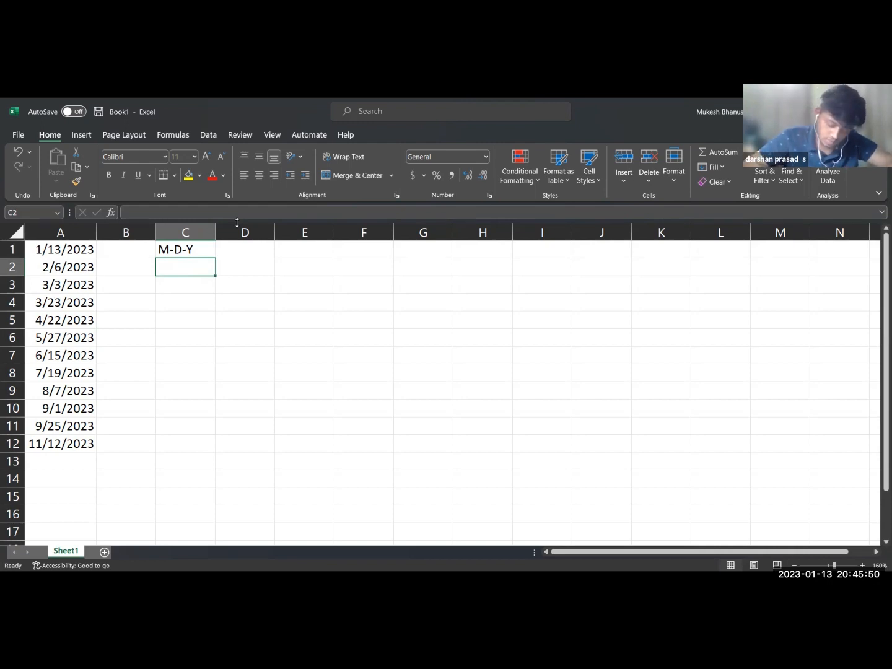
Enter the month code M in cell E1 with its sample result 1 in F1.
{"action": "left_click", "coordinate": [60, 252]}
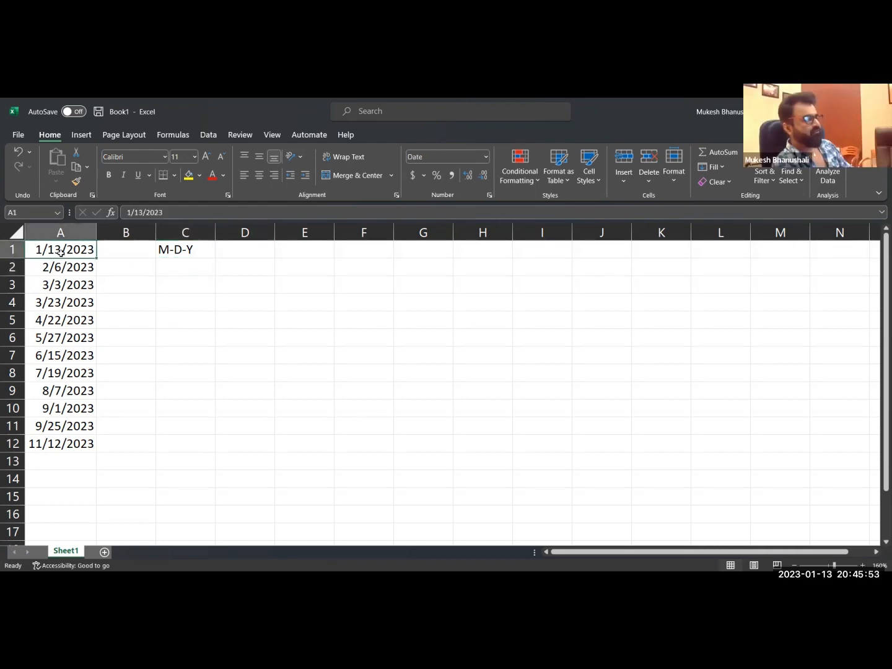
{"action": "left_click", "coordinate": [296, 251]}
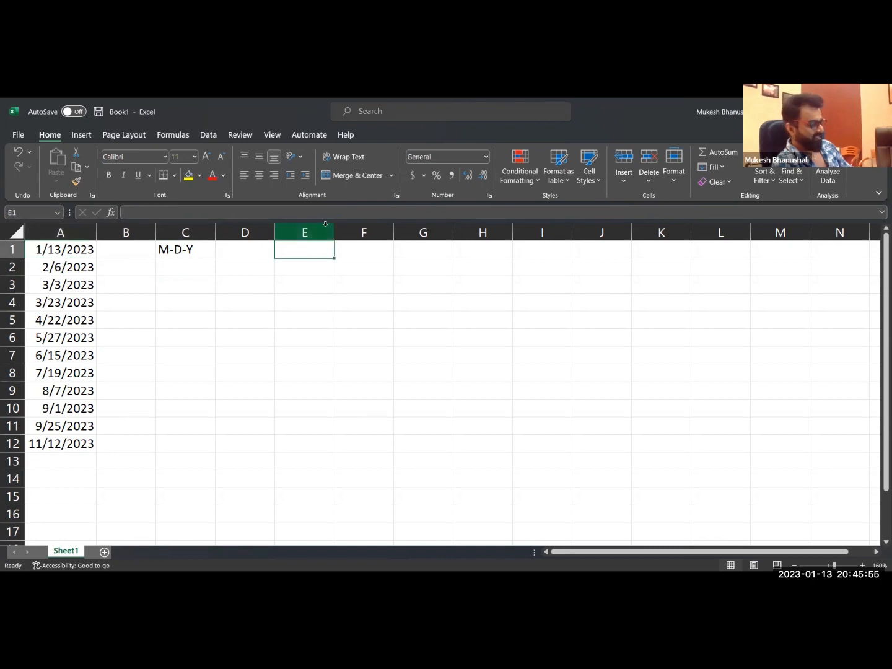
{"action": "type", "text": "1"}
{"action": "key", "text": "Tab"}
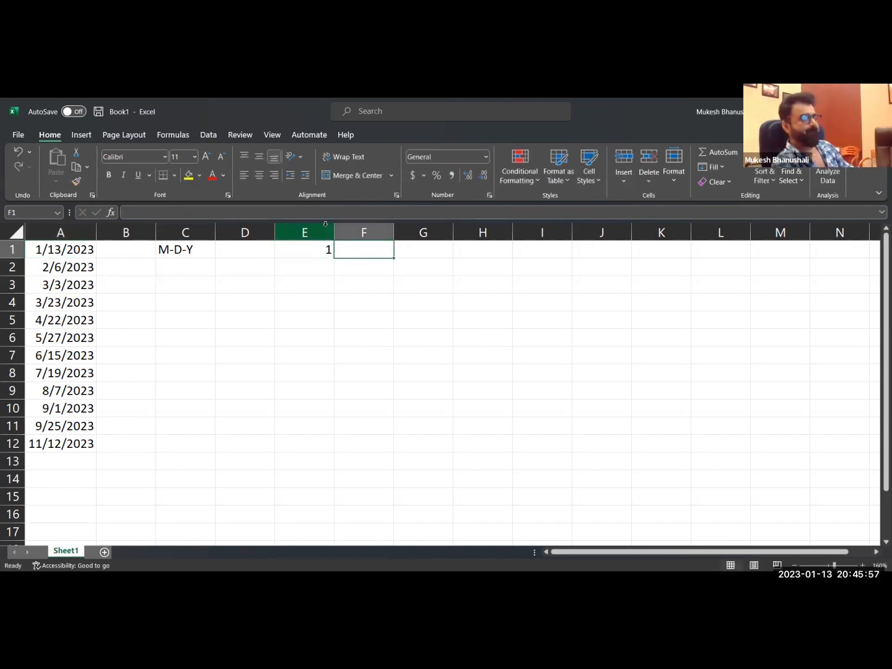
{"action": "key", "text": "Left"}
{"action": "type", "text": "M"}
{"action": "key", "text": "Tab"}
{"action": "type", "text": "1"}
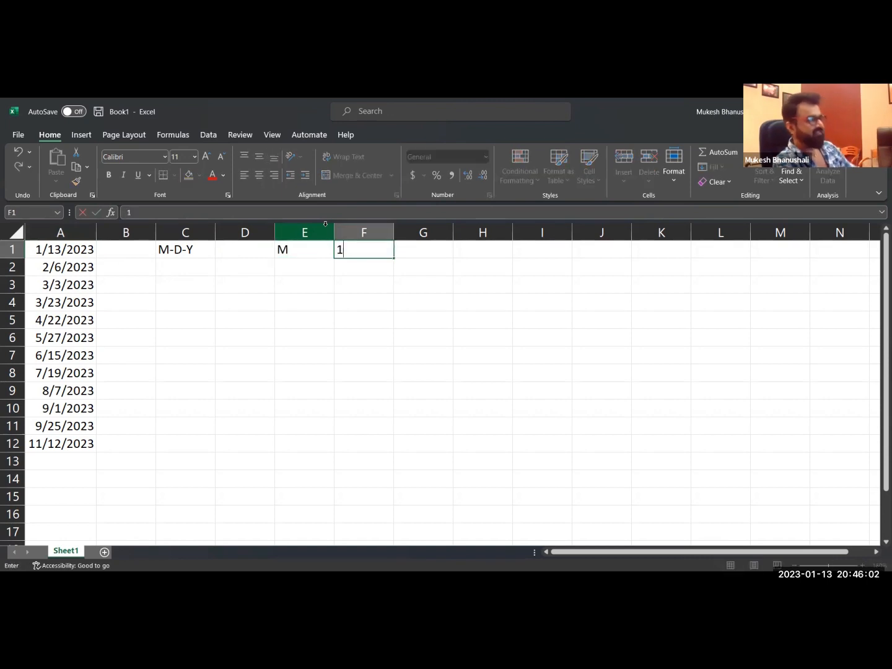
{"action": "key", "text": "Return"}
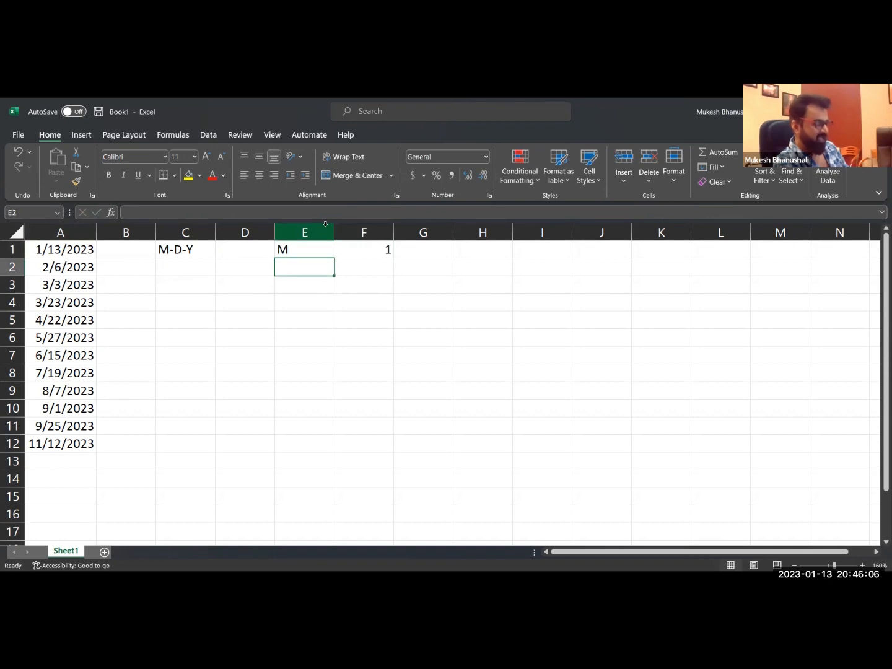
Enter the month code MM in cell E2 and its sample result 01 as text in F2, with a leading apostrophe.
{"action": "type", "text": "MM"}
{"action": "key", "text": "Tab"}
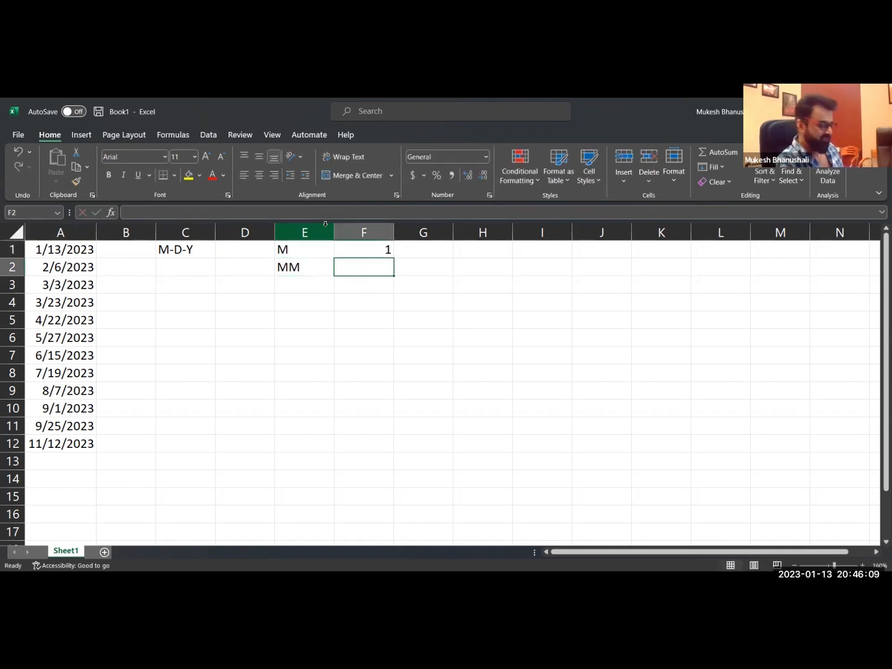
{"action": "type", "text": "'01"}
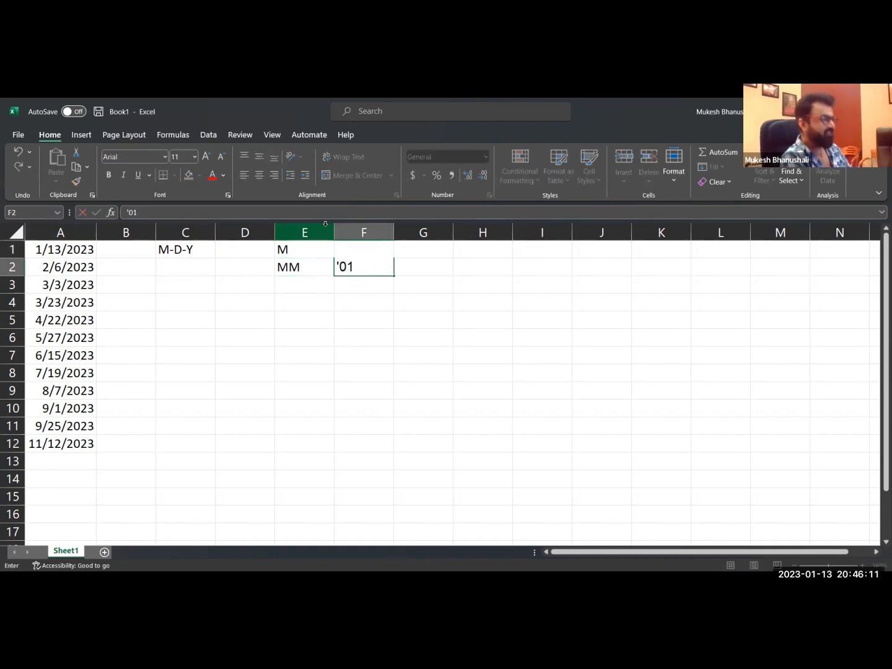
{"action": "key", "text": "Return"}
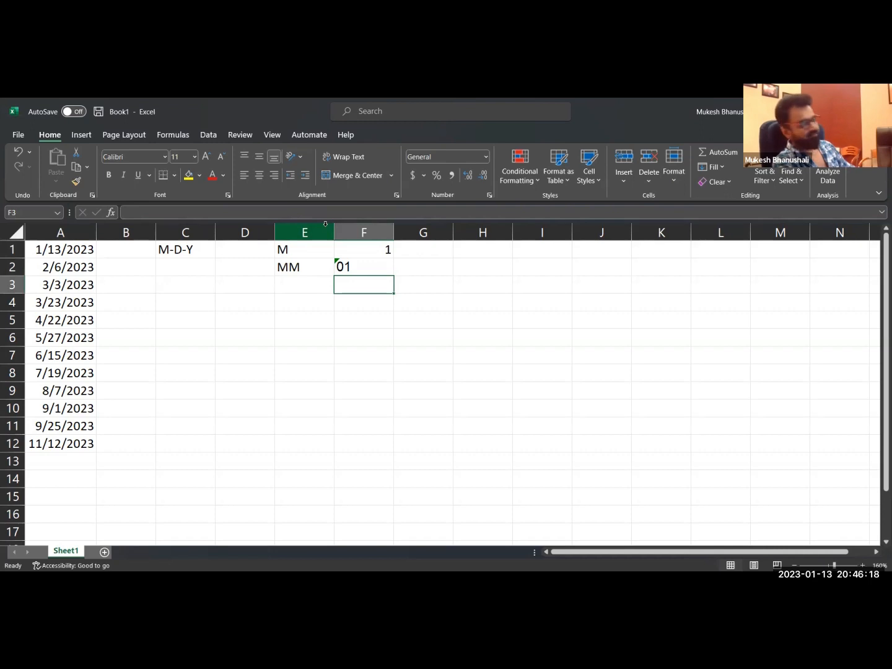
Enter the month code MMM in cell E3 with its sample result JAN in F3.
{"action": "key", "text": "Left"}
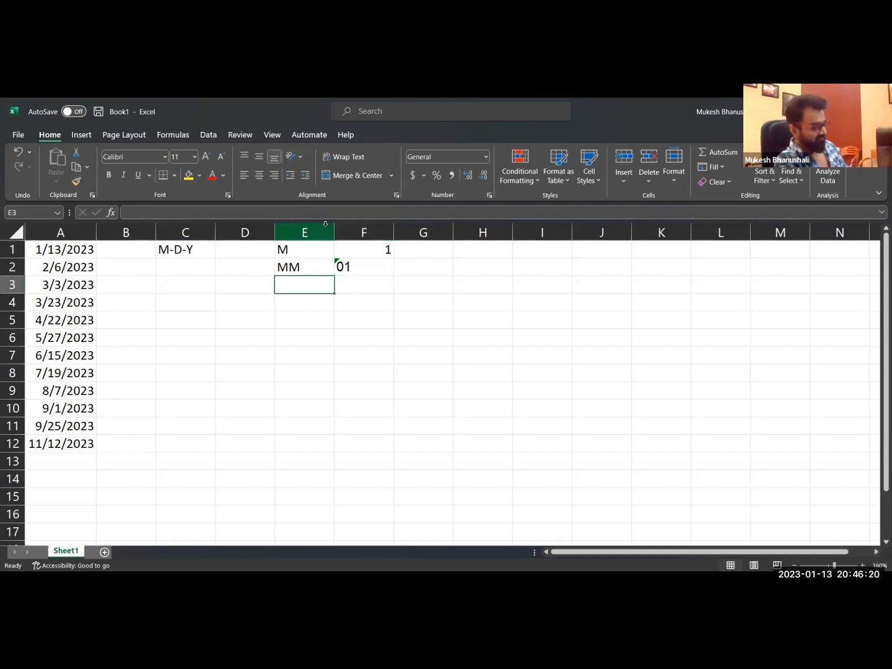
{"action": "type", "text": "MMM"}
{"action": "key", "text": "Tab"}
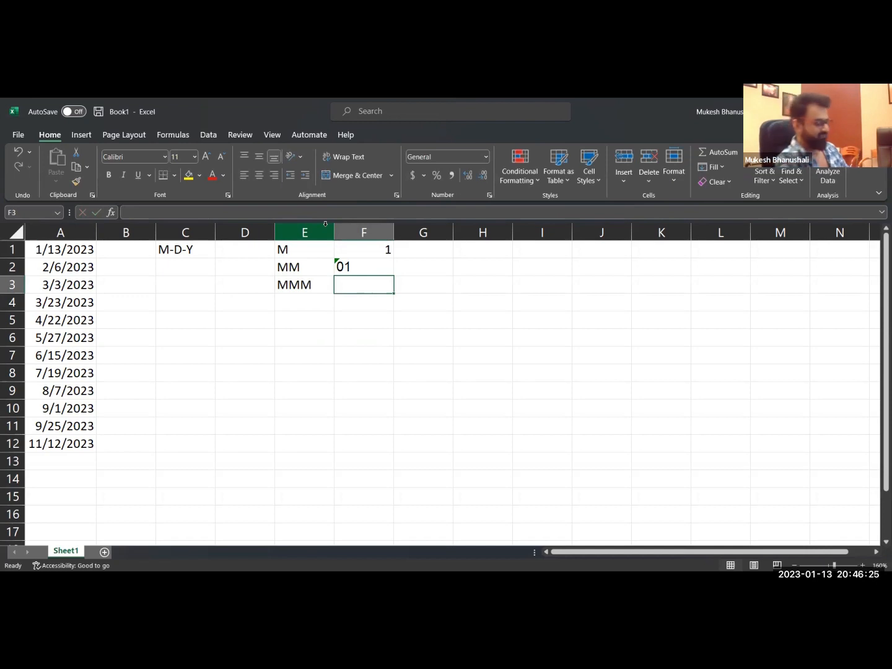
{"action": "type", "text": "JAN"}
{"action": "key", "text": "Return"}
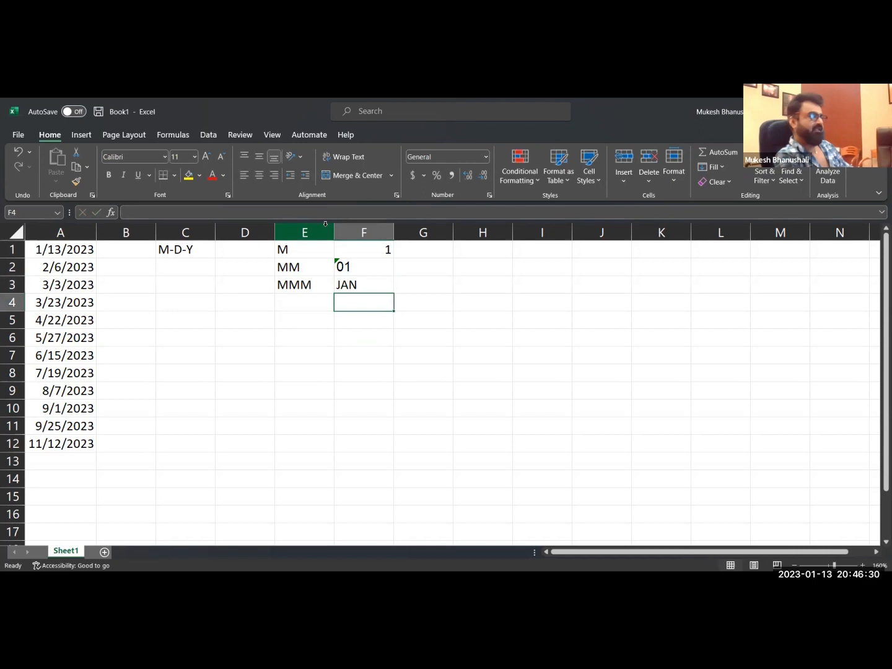
Enter the month code MMMM in cell E4 with its sample result JANUARY in F4.
{"action": "key", "text": "Left"}
{"action": "type", "text": "MMMM"}
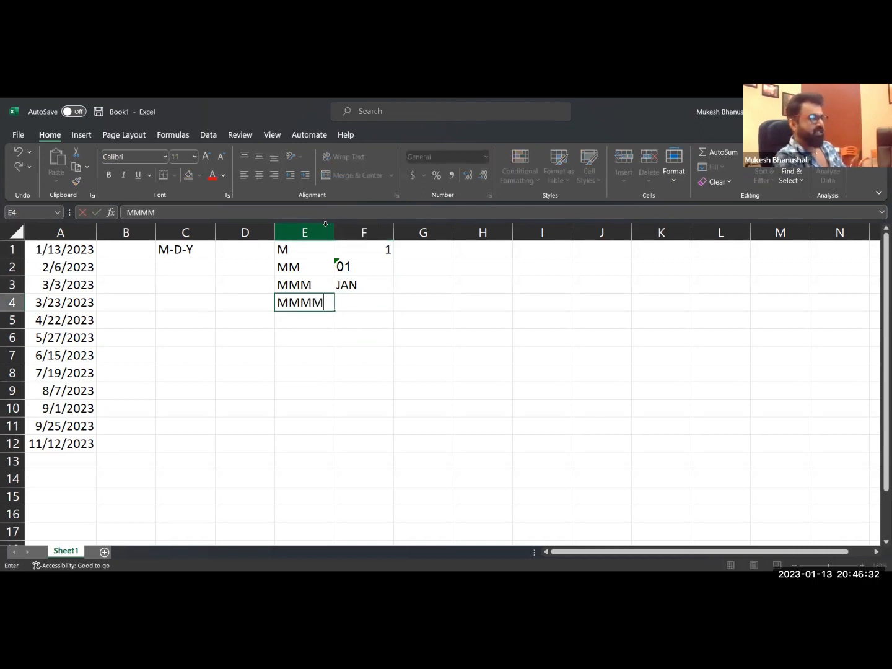
{"action": "key", "text": "Tab"}
{"action": "type", "text": "JANUARY"}
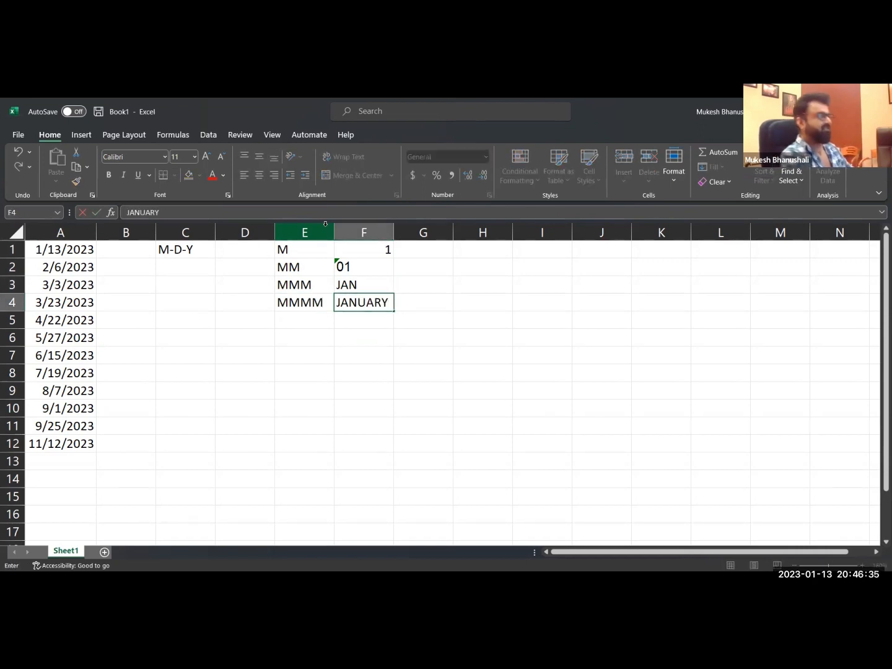
{"action": "key", "text": "Return"}
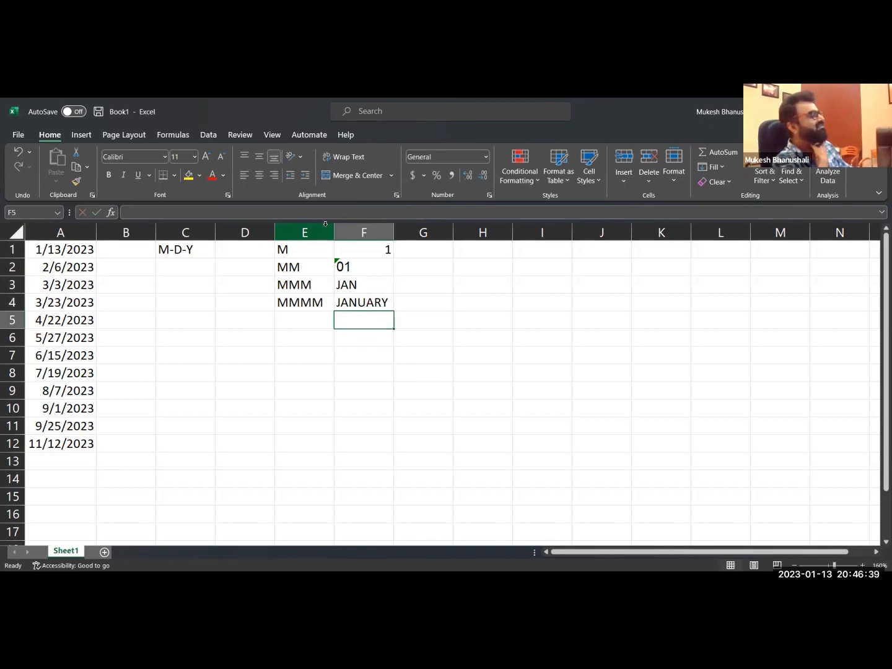
Start a day code list with D in cell H1 and its sample result 13 in I1.
{"action": "key", "text": "Right"}
{"action": "key", "text": "Right"}
{"action": "key", "text": "Up"}
{"action": "key", "text": "Up"}
{"action": "key", "text": "Up"}
{"action": "key", "text": "Up"}
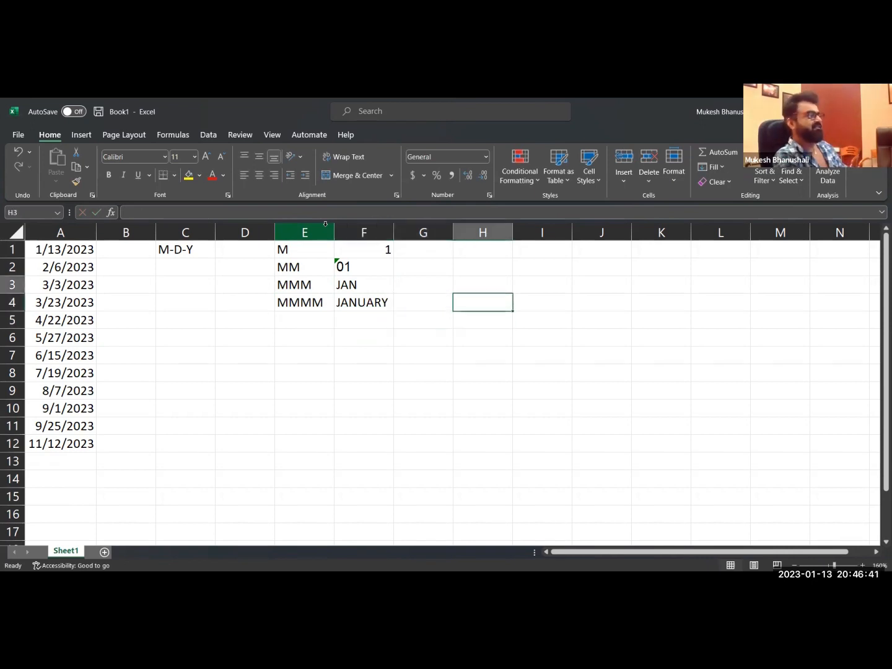
{"action": "type", "text": "D"}
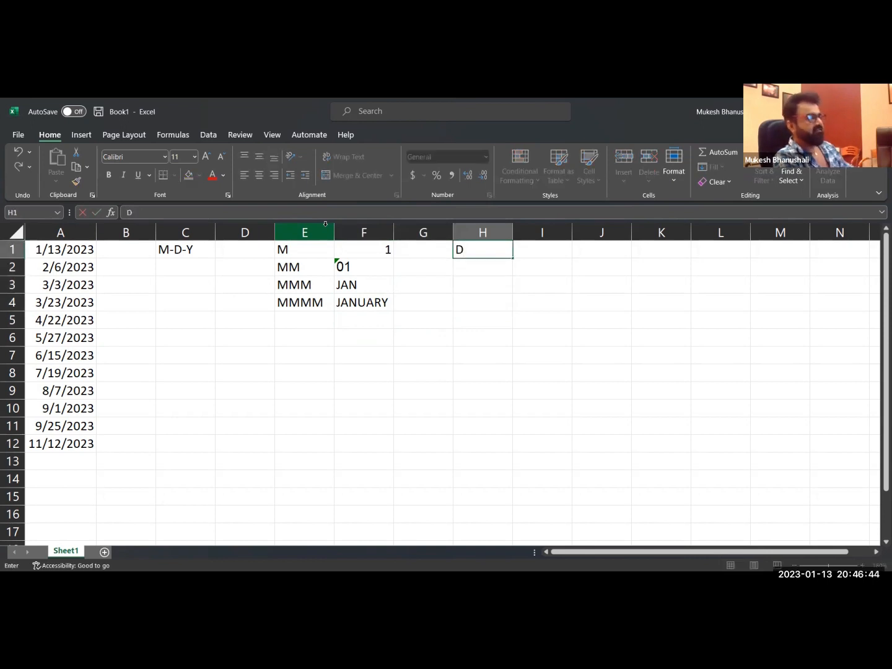
{"action": "key", "text": "Tab"}
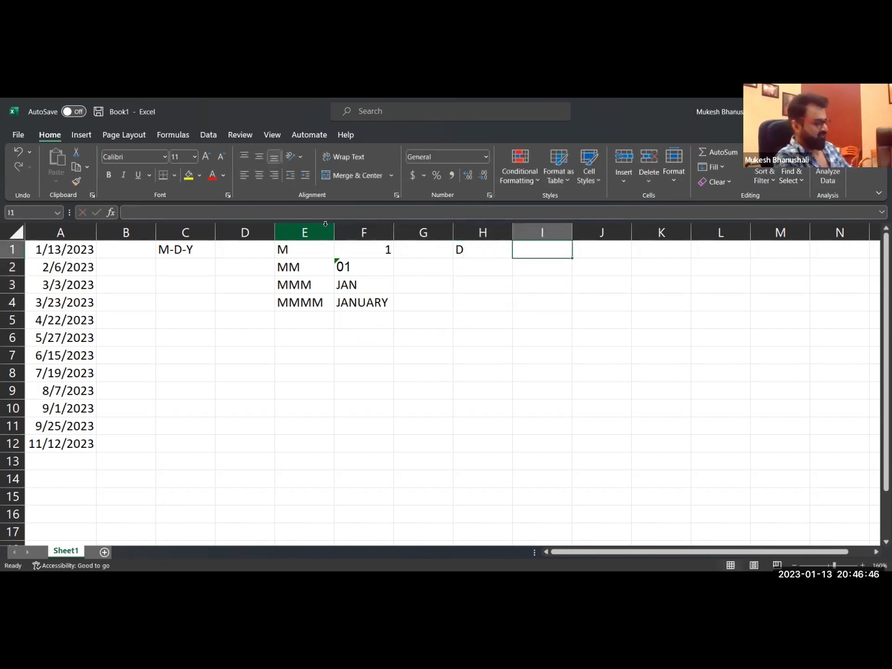
{"action": "type", "text": "13"}
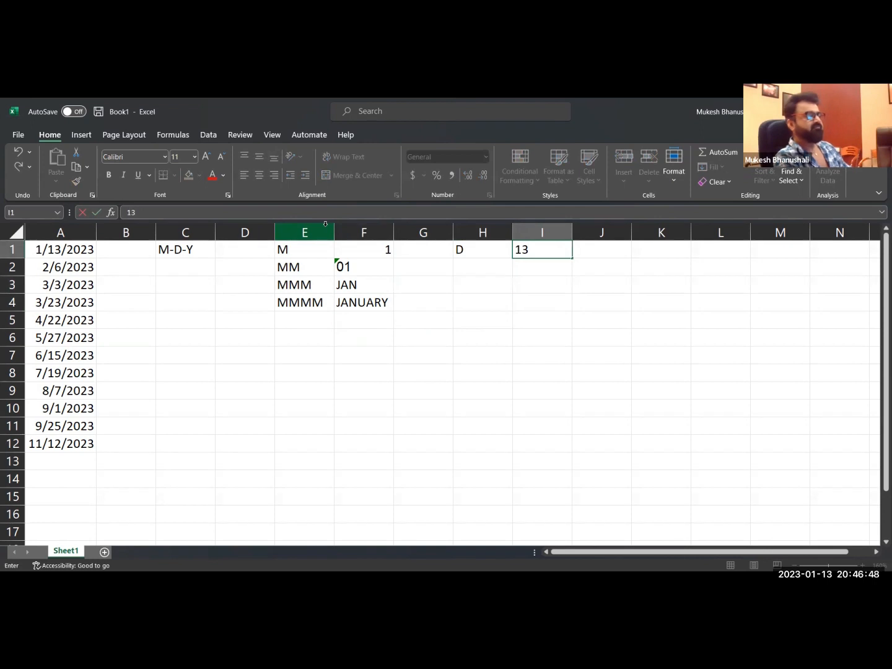
{"action": "key", "text": "Return"}
Enter the day code DD in cell H2 with its sample result 13 in I2.
{"action": "type", "text": "DD"}
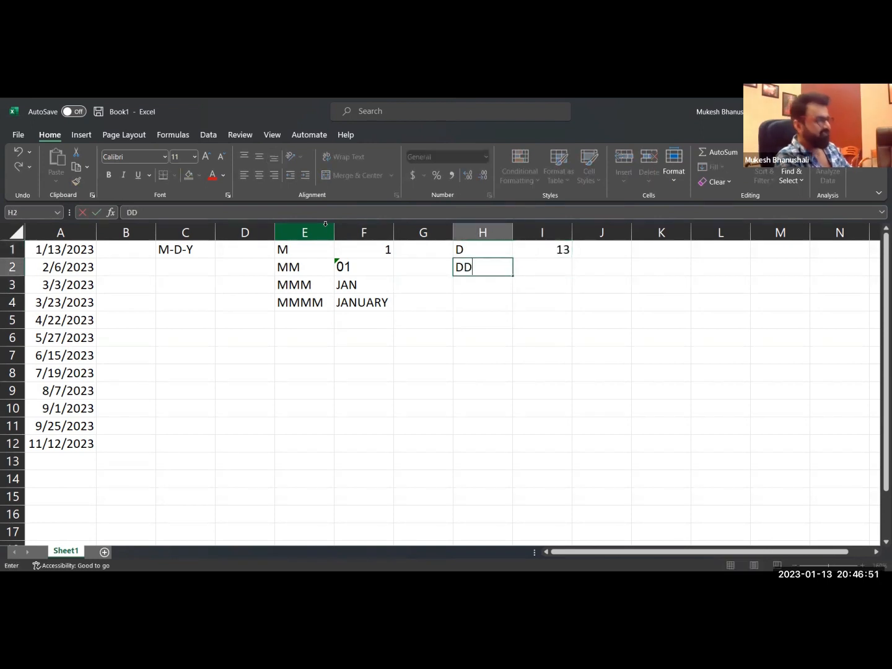
{"action": "key", "text": "Tab"}
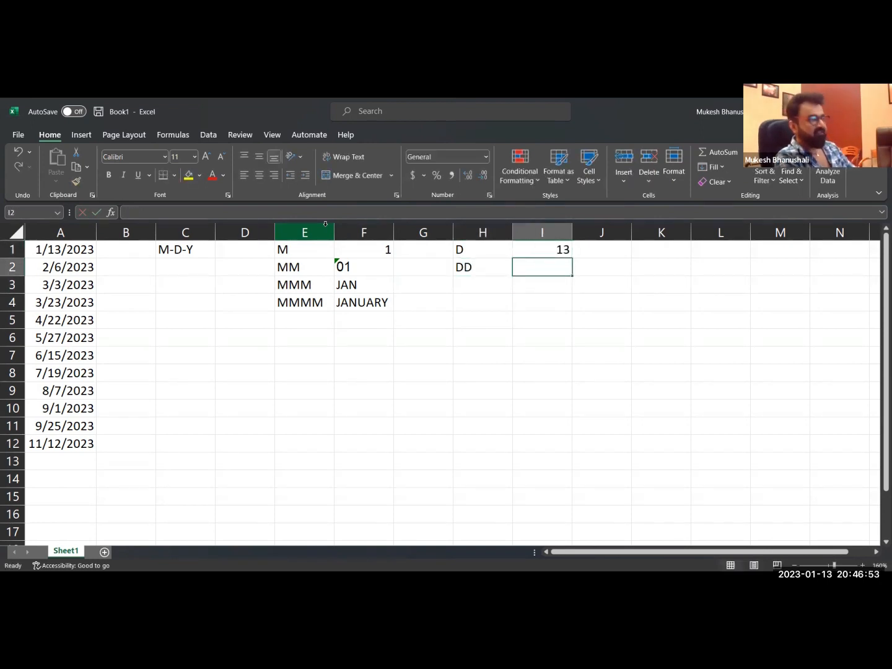
{"action": "type", "text": "13"}
{"action": "key", "text": "Return"}
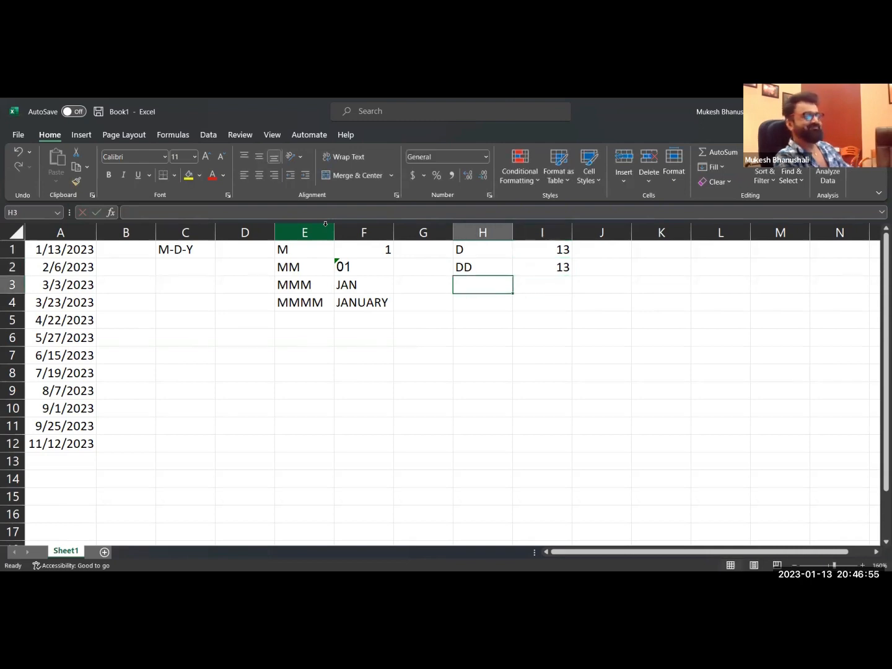
Enter the day code DDD in cell H3 with its sample result FRI in I3.
{"action": "type", "text": "DDD"}
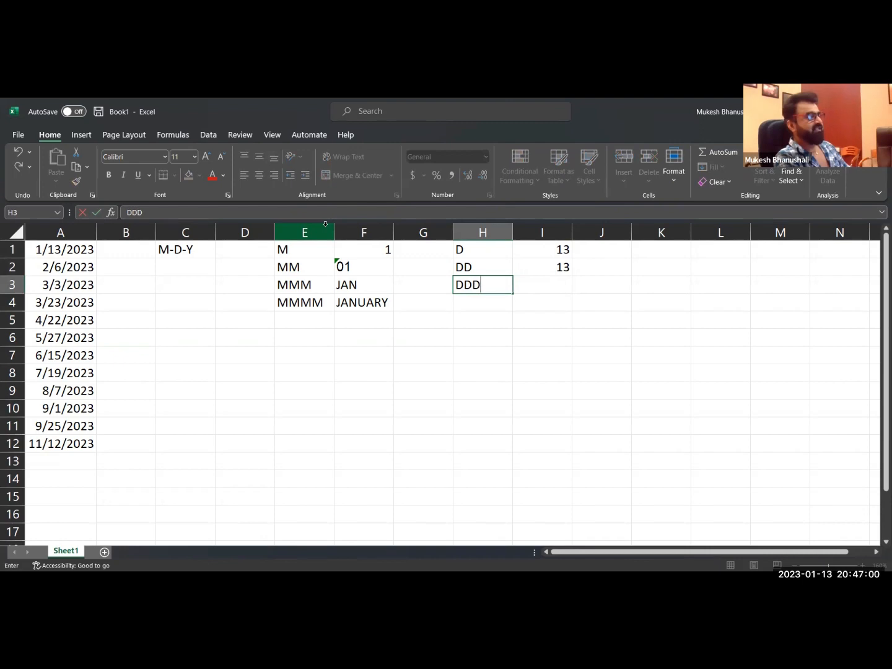
{"action": "key", "text": "Tab"}
{"action": "type", "text": "FRI"}
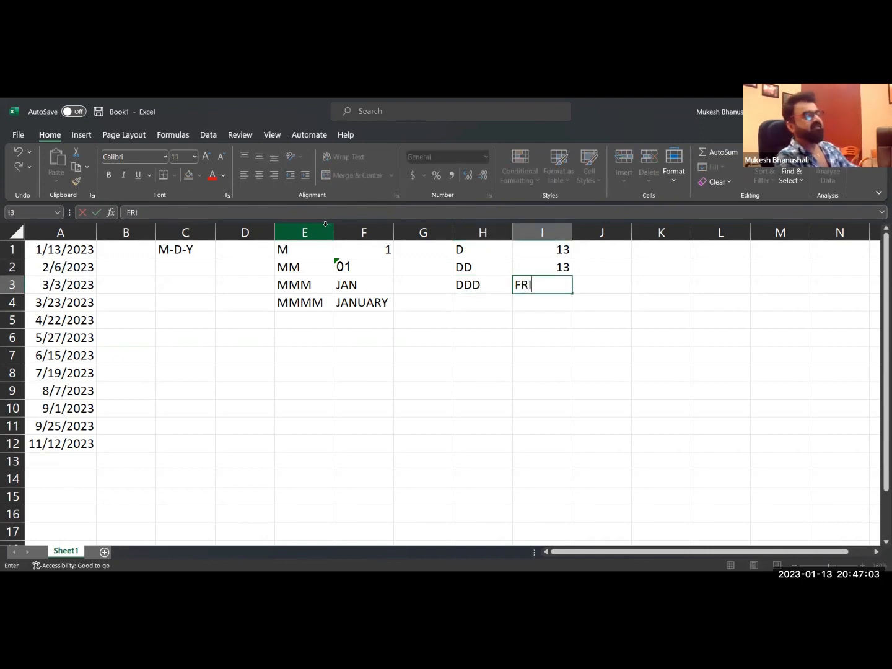
{"action": "key", "text": "Return"}
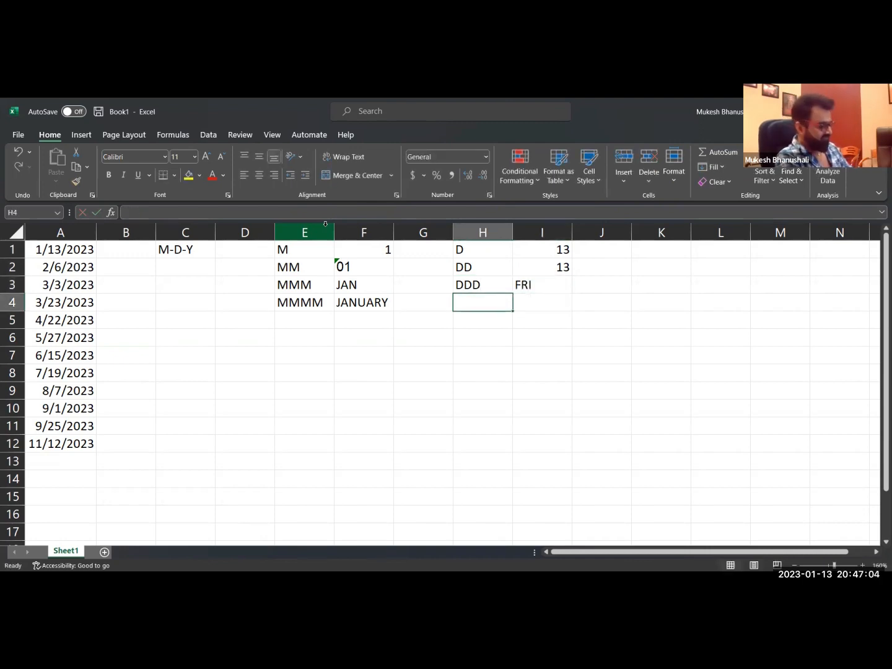
Enter the day code DDDD in cell H4 with its sample result FRIDAY in I4.
{"action": "type", "text": "DDDD"}
{"action": "key", "text": "Tab"}
{"action": "type", "text": "FRIDY"}
{"action": "key", "text": "BackSpace"}
{"action": "type", "text": "AY"}
{"action": "key", "text": "Return"}
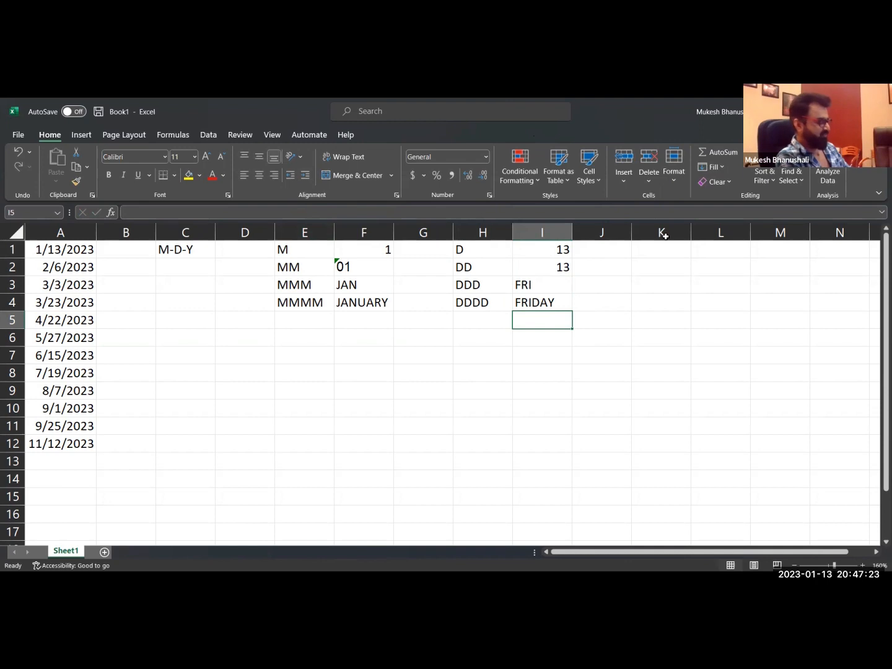
Enter the year code Y in cell K1.
{"action": "left_click", "coordinate": [667, 256]}
{"action": "type", "text": "Y"}
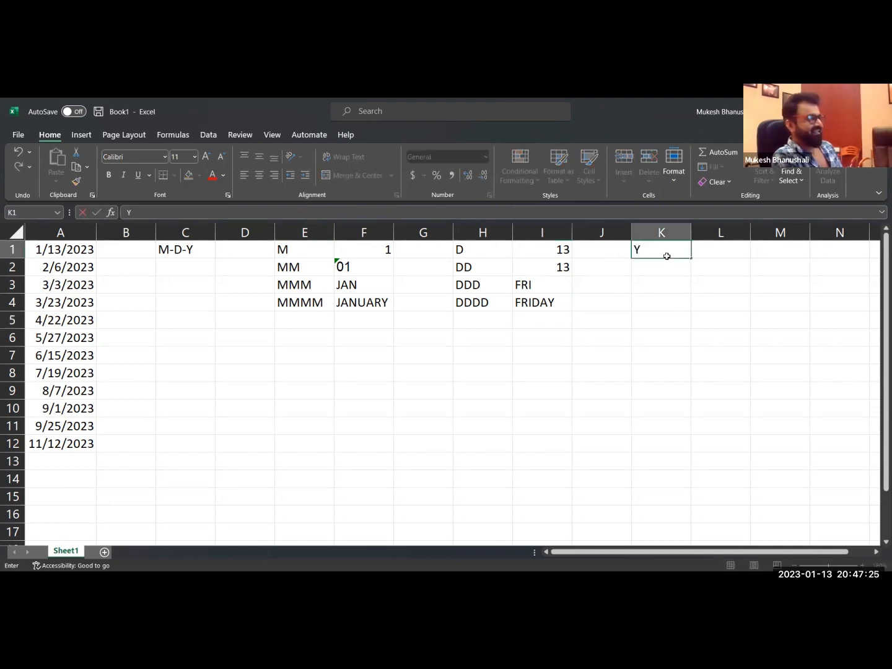
{"action": "key", "text": "Return"}
{"action": "left_click", "coordinate": [667, 255]}
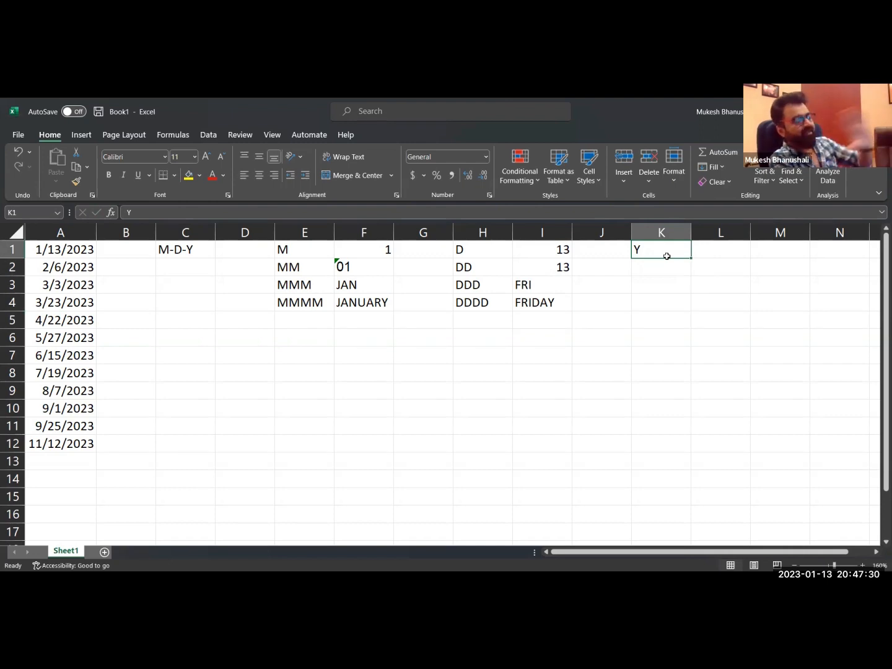
{"action": "key", "text": "Left"}
{"action": "key", "text": "Left"}
{"action": "key", "text": "Left"}
{"action": "key", "text": "Right"}
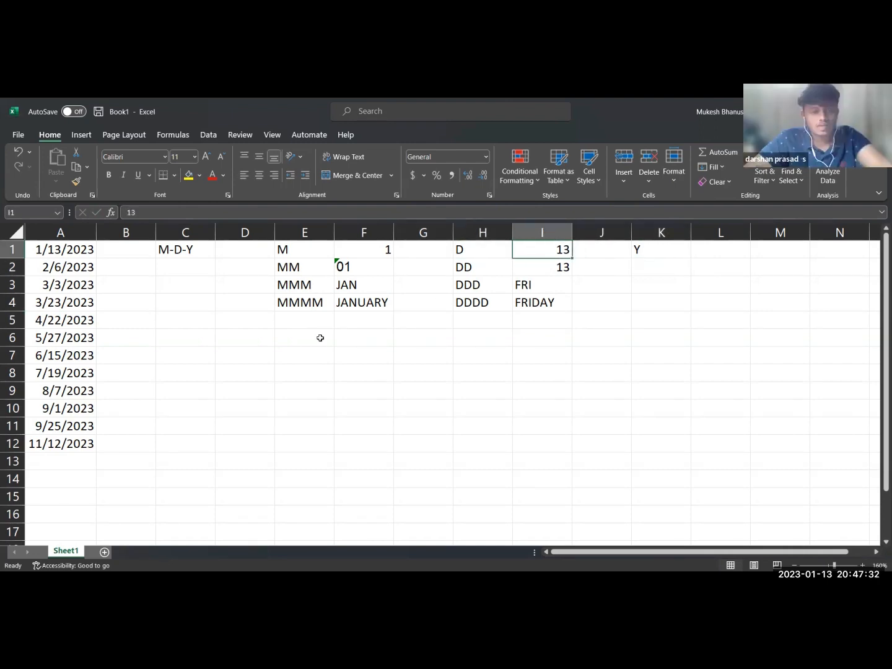
Merge and center cells D7 to G7 and give the merged cell thick outside borders.
{"action": "left_click_drag", "start_coordinate": [266, 356], "coordinate": [421, 356]}
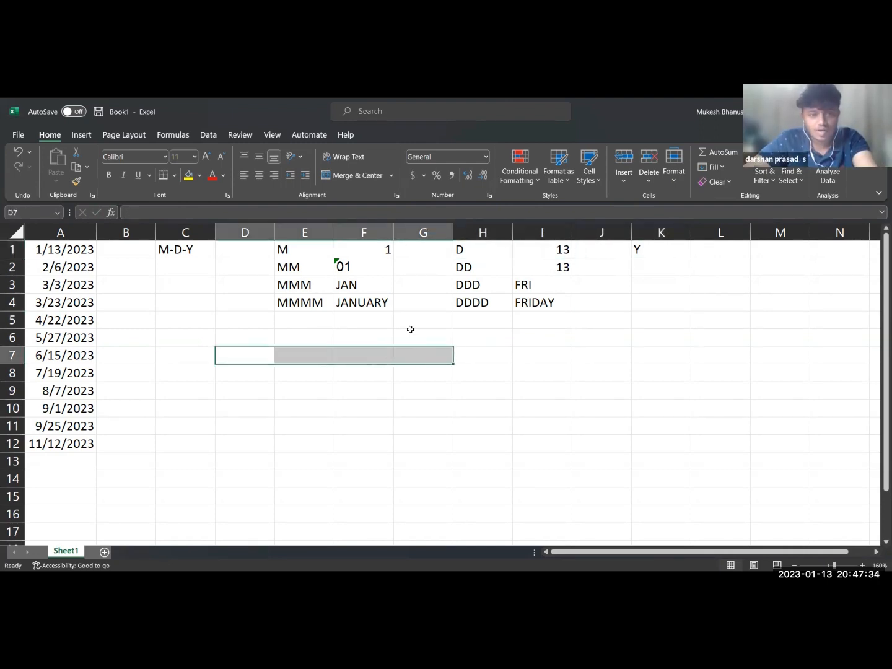
{"action": "left_click", "coordinate": [361, 177]}
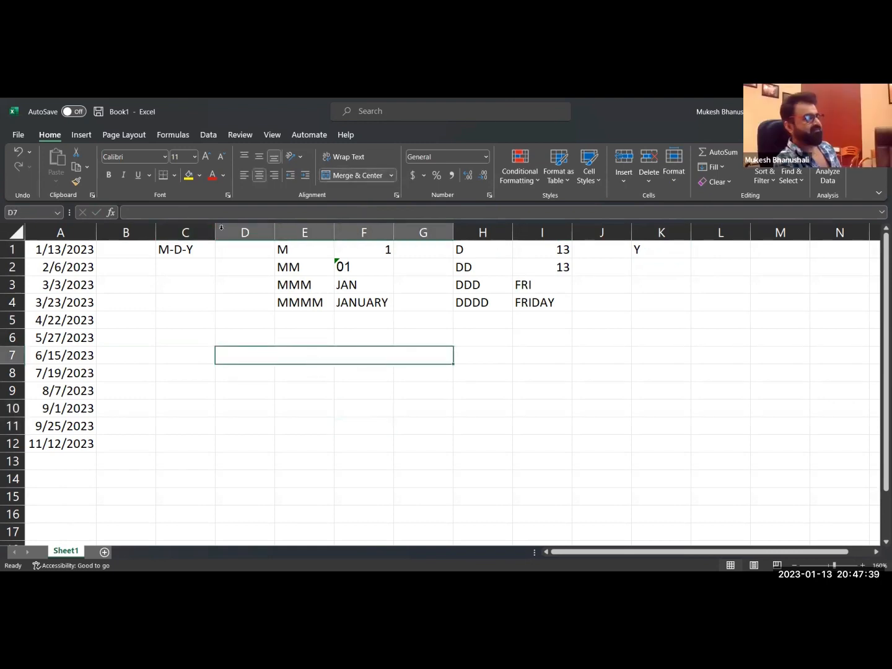
{"action": "left_click", "coordinate": [174, 176]}
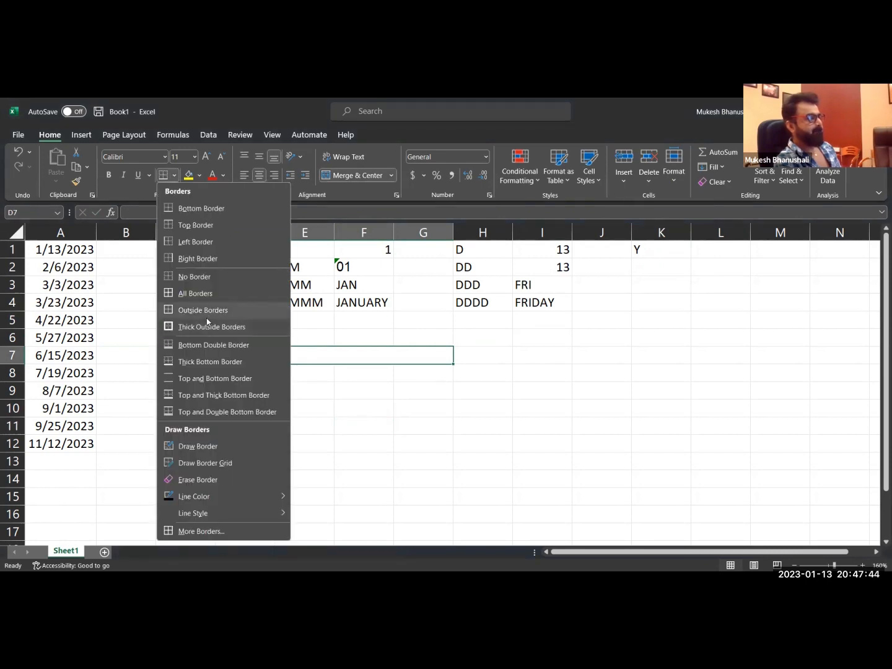
{"action": "left_click", "coordinate": [211, 327]}
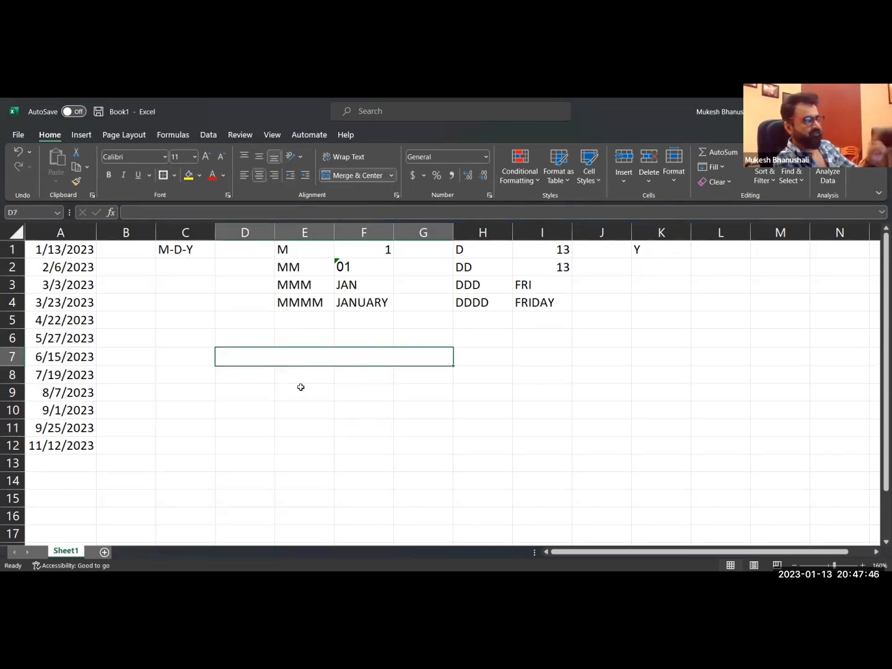
{"action": "key", "text": "ctrl+1"}
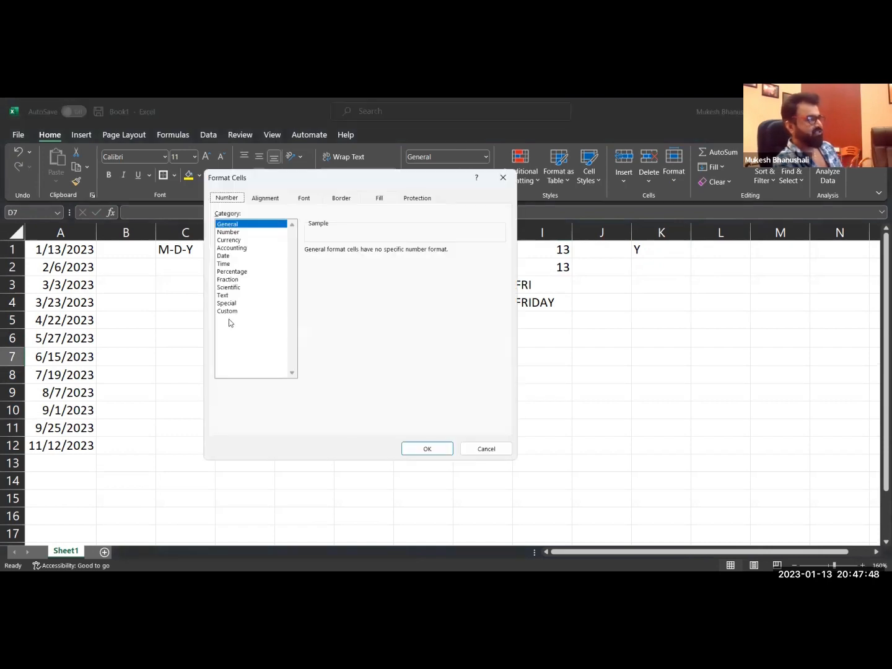
{"action": "left_click", "coordinate": [228, 310]}
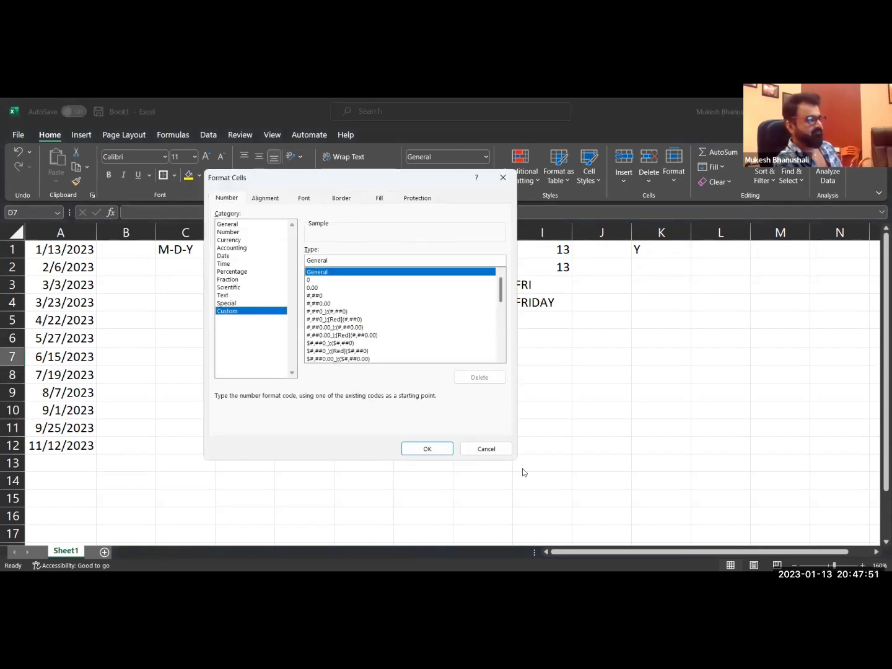
{"action": "left_click", "coordinate": [487, 448]}
Enter the month code M in merged cell D7 and select the sample dates in A1:A12.
{"action": "type", "text": "M"}
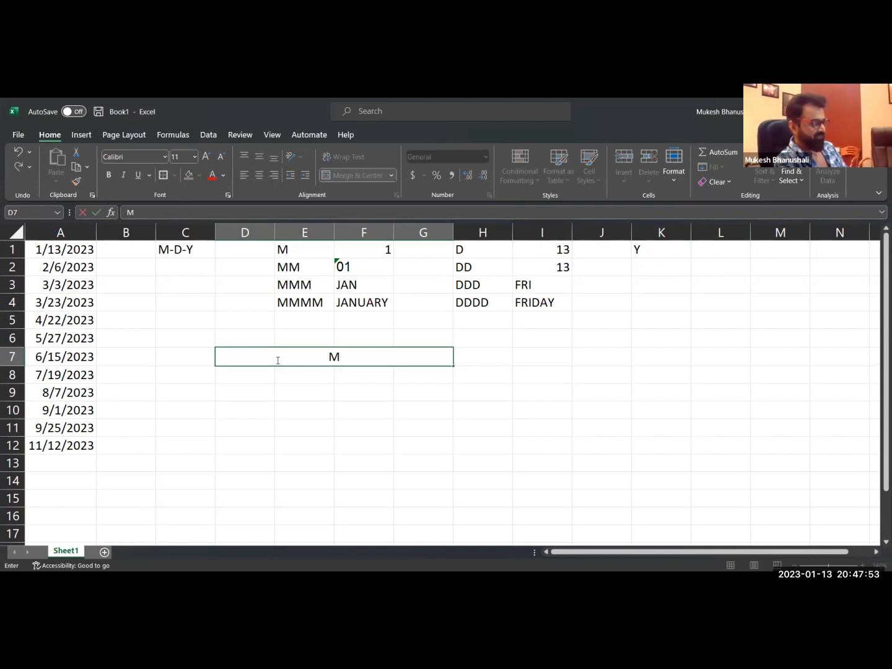
{"action": "key", "text": "Return"}
{"action": "left_click_drag", "start_coordinate": [61, 249], "coordinate": [59, 412]}
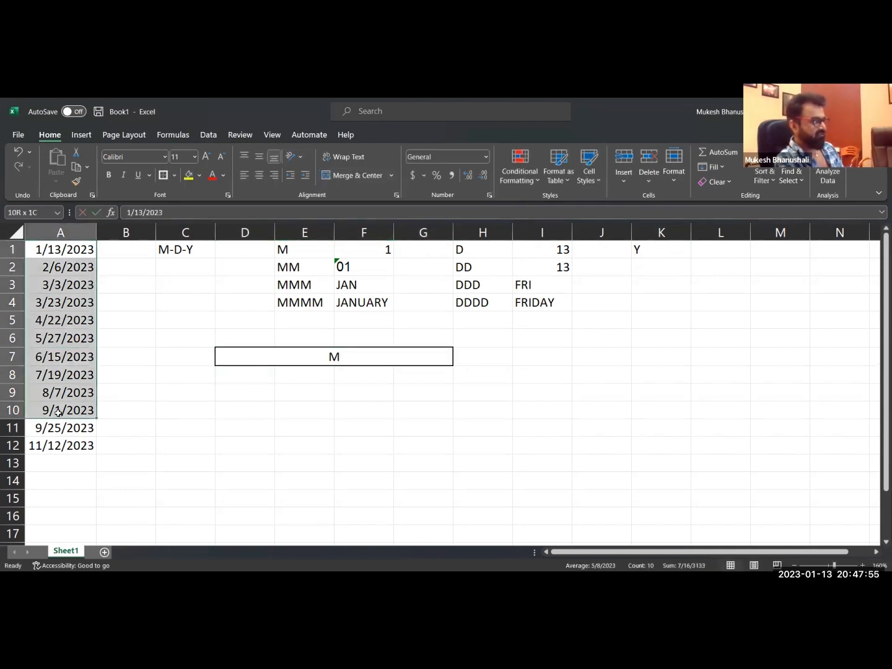
{"action": "key", "text": "ctrl+shift+Down"}
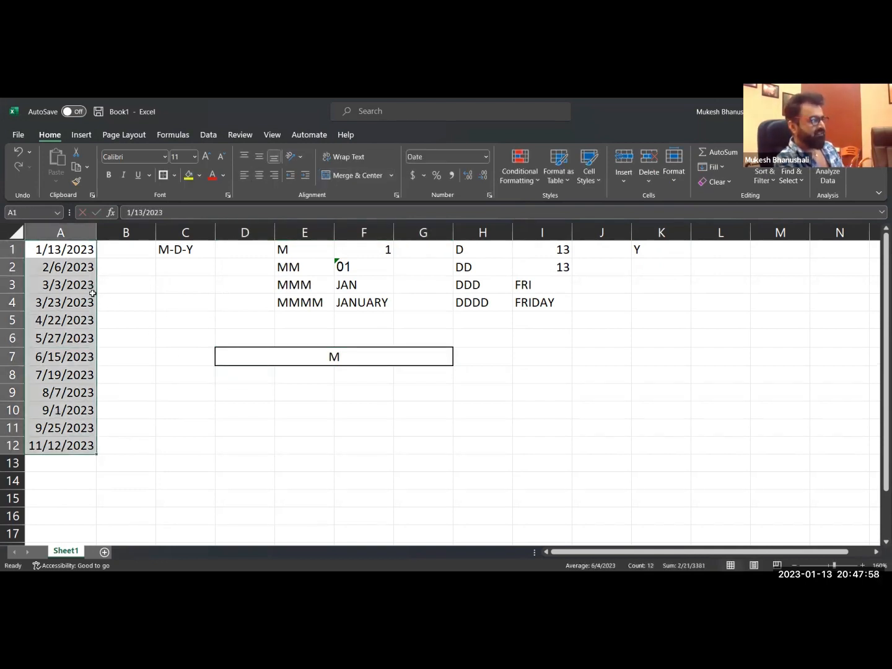
{"action": "left_click", "coordinate": [351, 250]}
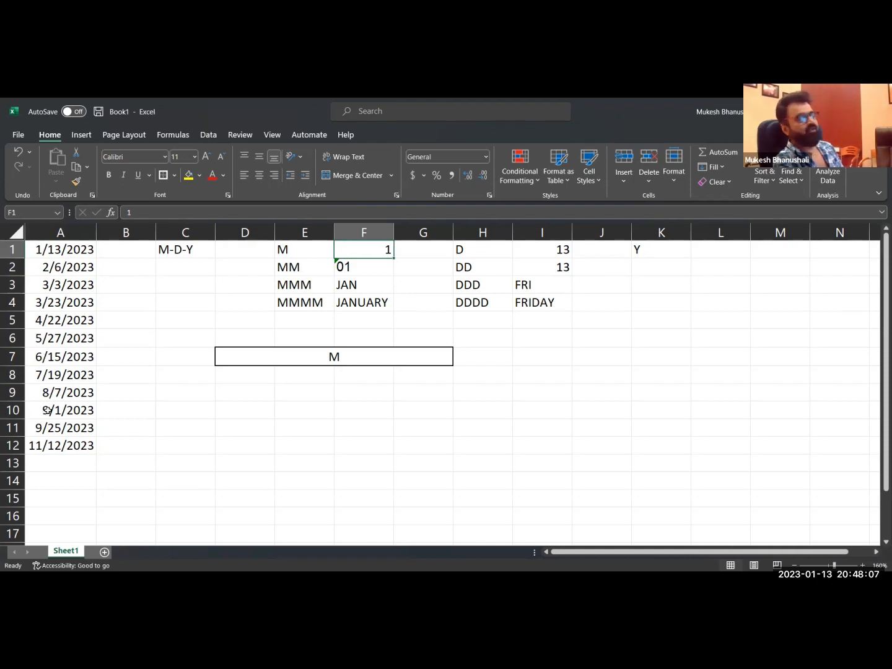
Replace the code in merged cell D7 with MMM.
{"action": "left_click", "coordinate": [359, 356]}
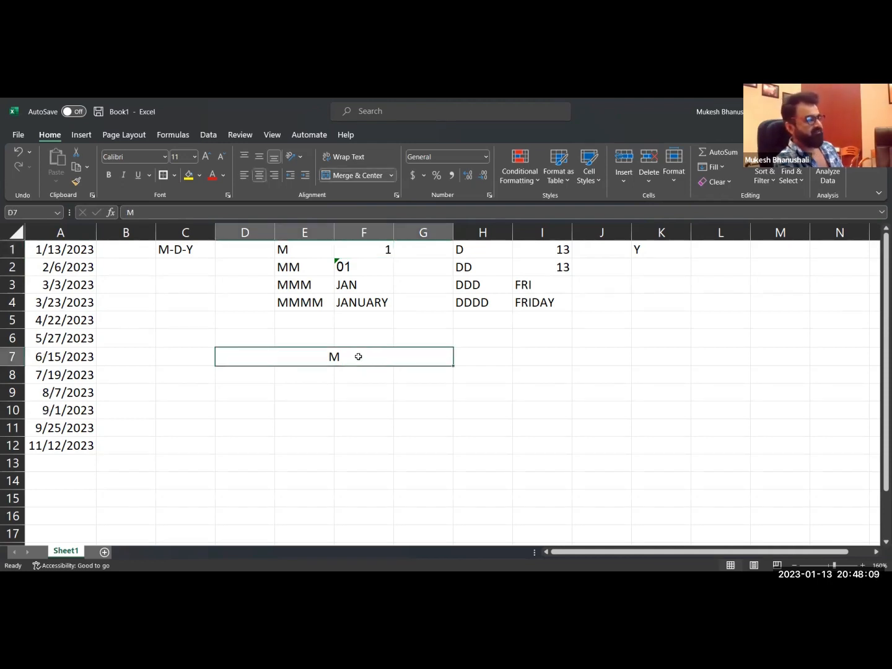
{"action": "type", "text": "MM"}
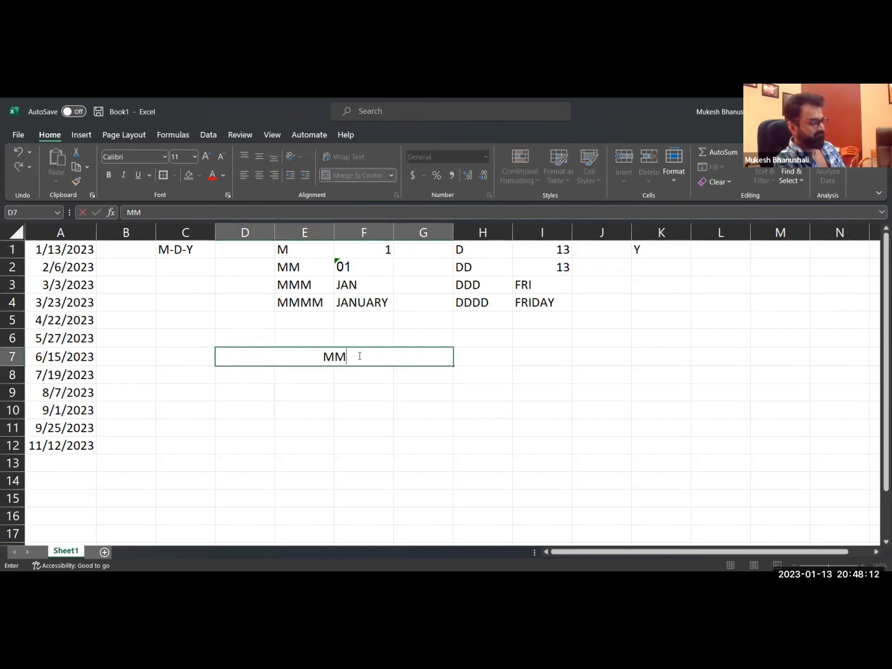
{"action": "type", "text": "M"}
{"action": "key", "text": "Return"}
{"action": "left_click", "coordinate": [348, 359]}
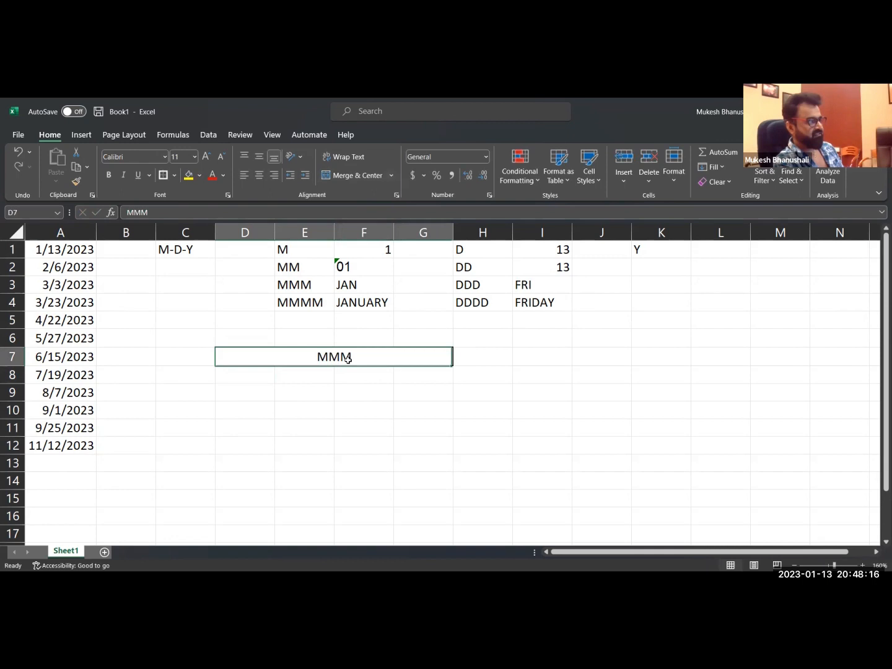
Preview the custom number format codes M, D, Y, MM and DD for the dates in A1:A11.
{"action": "left_click_drag", "start_coordinate": [67, 252], "coordinate": [62, 320]}
{"action": "left_click_drag", "start_coordinate": [58, 430], "coordinate": [58, 429]}
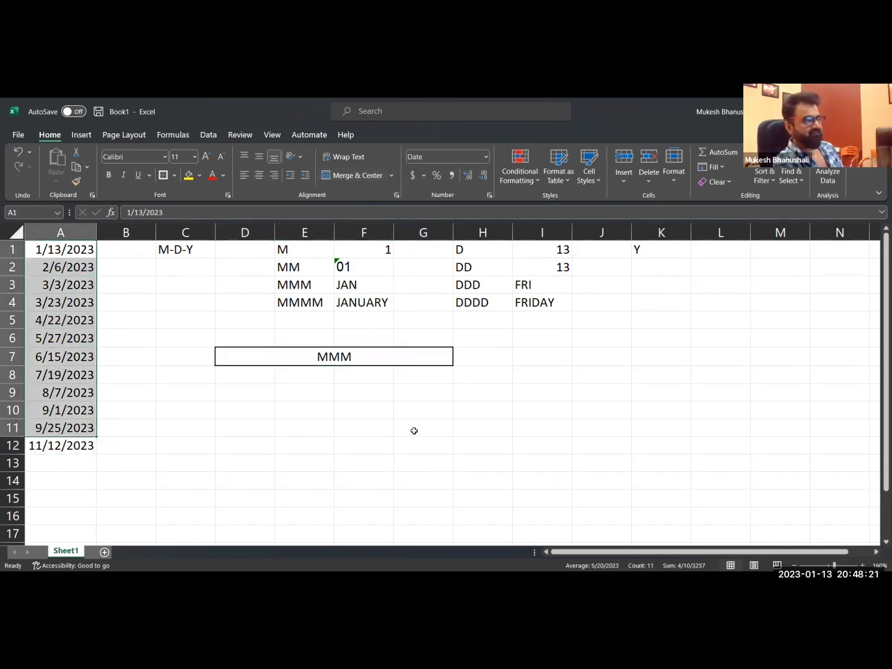
{"action": "key", "text": "ctrl+1"}
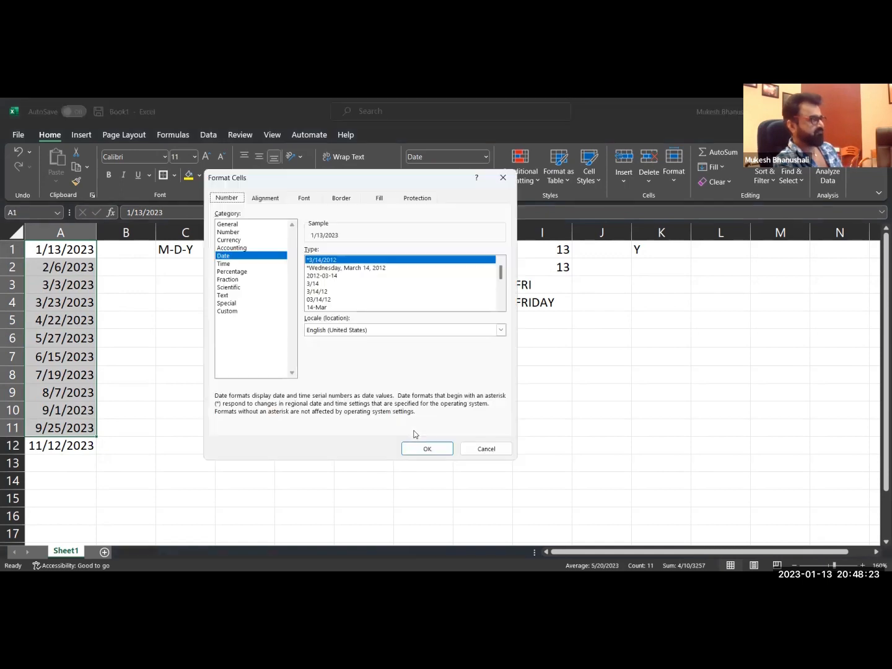
{"action": "left_click", "coordinate": [234, 312]}
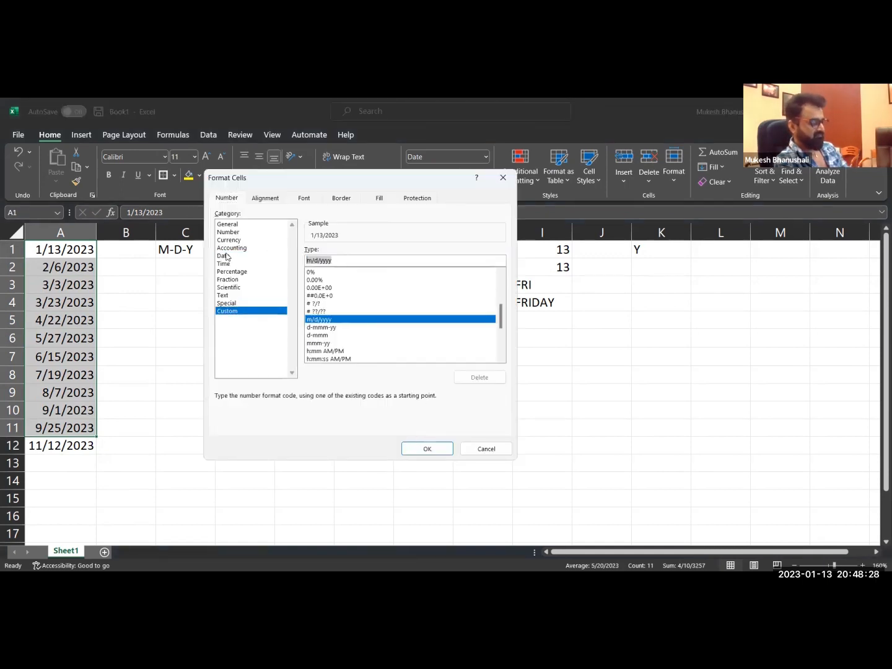
{"action": "key", "text": "BackSpace"}
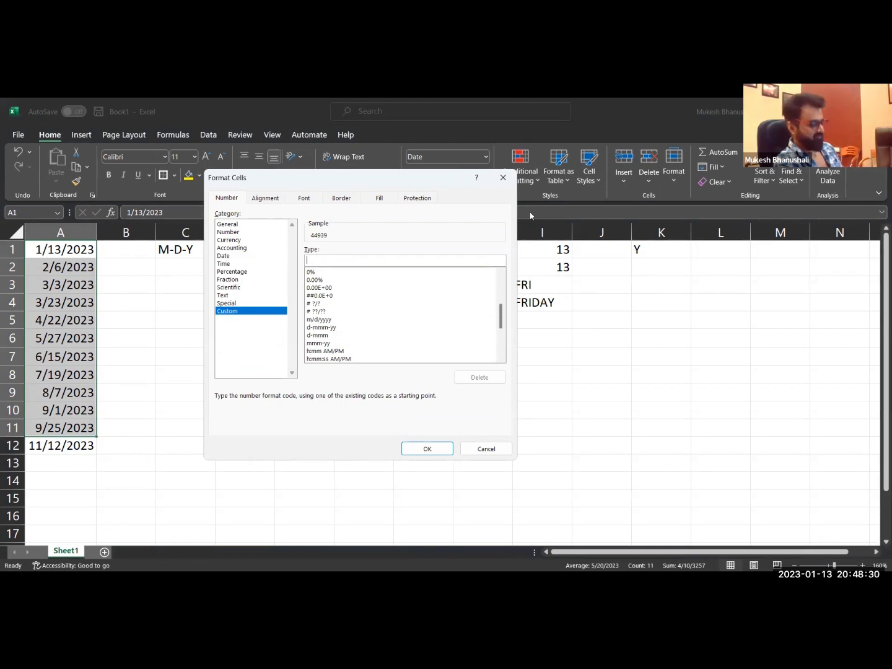
{"action": "type", "text": "M"}
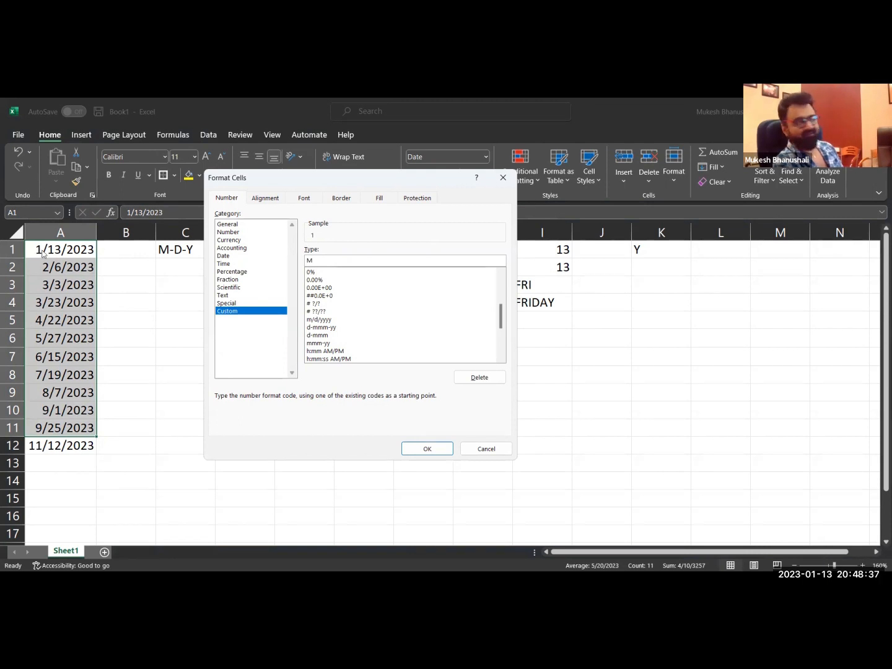
{"action": "type", "text": "D"}
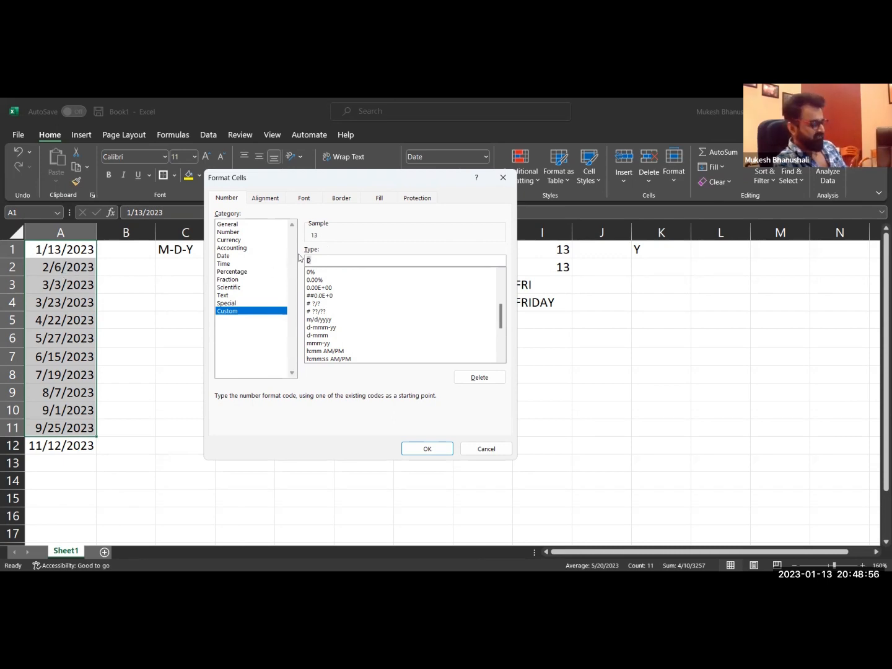
{"action": "type", "text": "Y"}
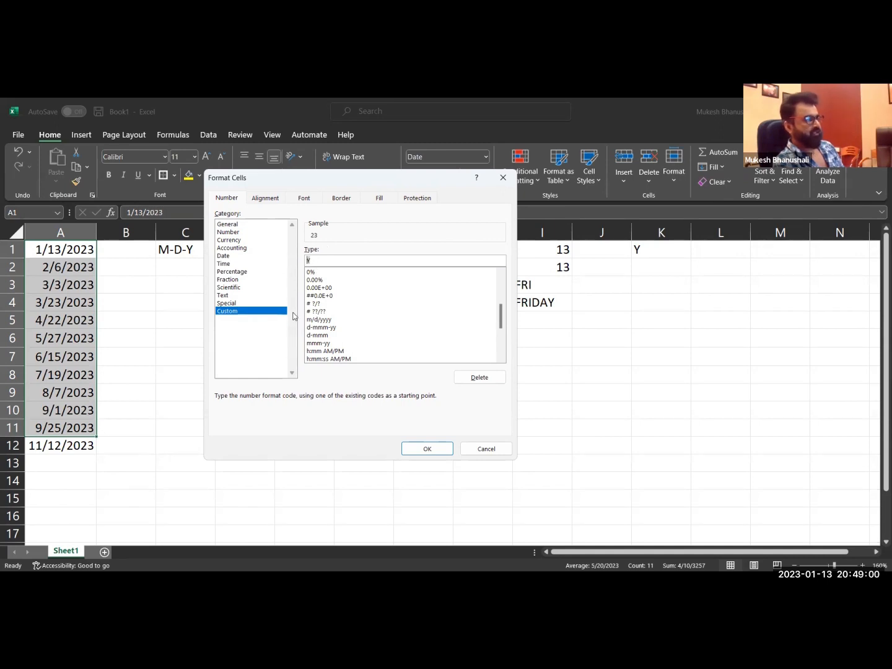
{"action": "type", "text": "MM"}
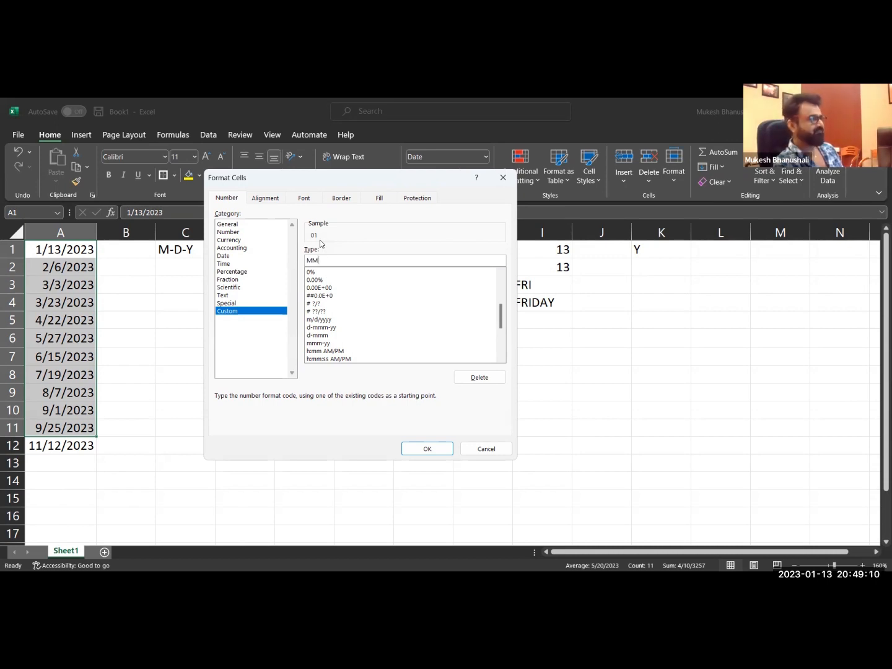
{"action": "double_click", "coordinate": [323, 260]}
{"action": "type", "text": "DD"}
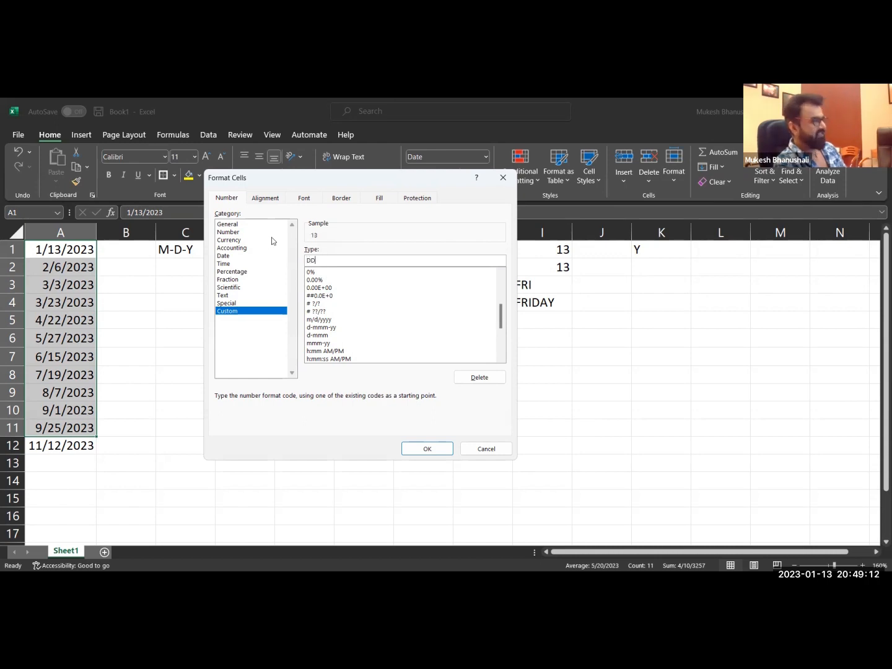
Apply the custom number format MMM to the dates in A1:A11 and check the formatted cells.
{"action": "key", "text": "BackSpace"}
{"action": "key", "text": "BackSpace"}
{"action": "type", "text": "MMM"}
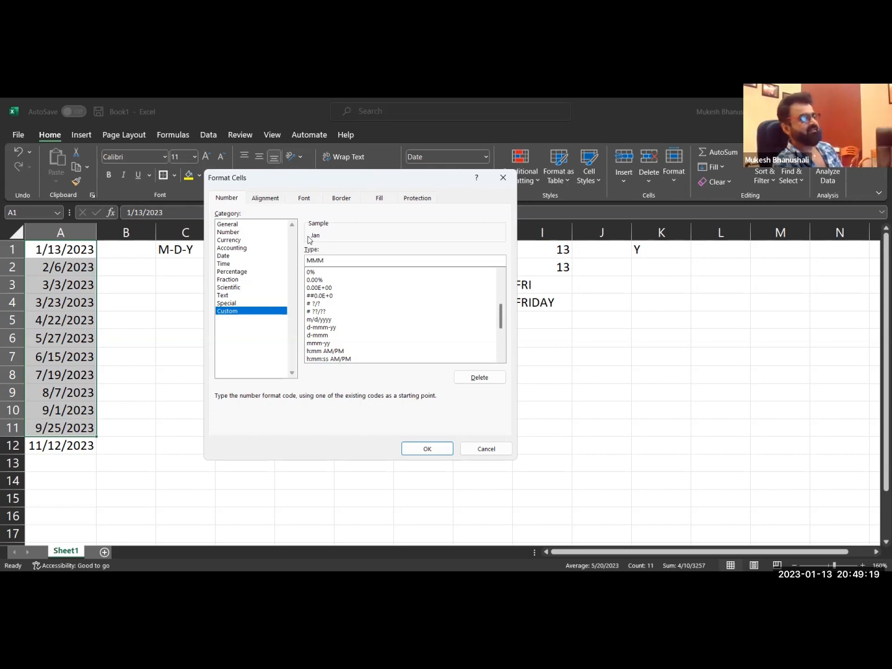
{"action": "left_click", "coordinate": [427, 449]}
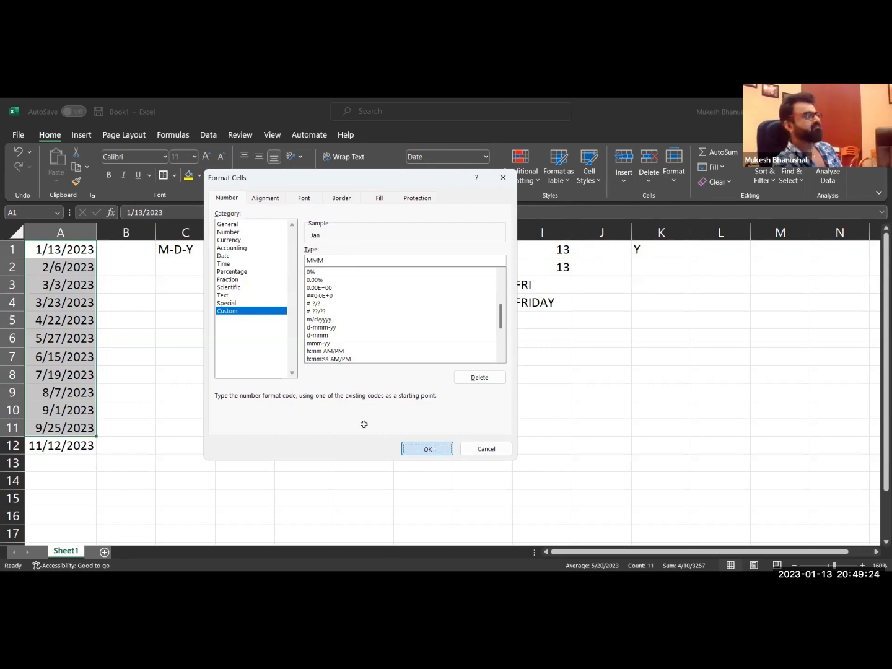
{"action": "left_click", "coordinate": [257, 424]}
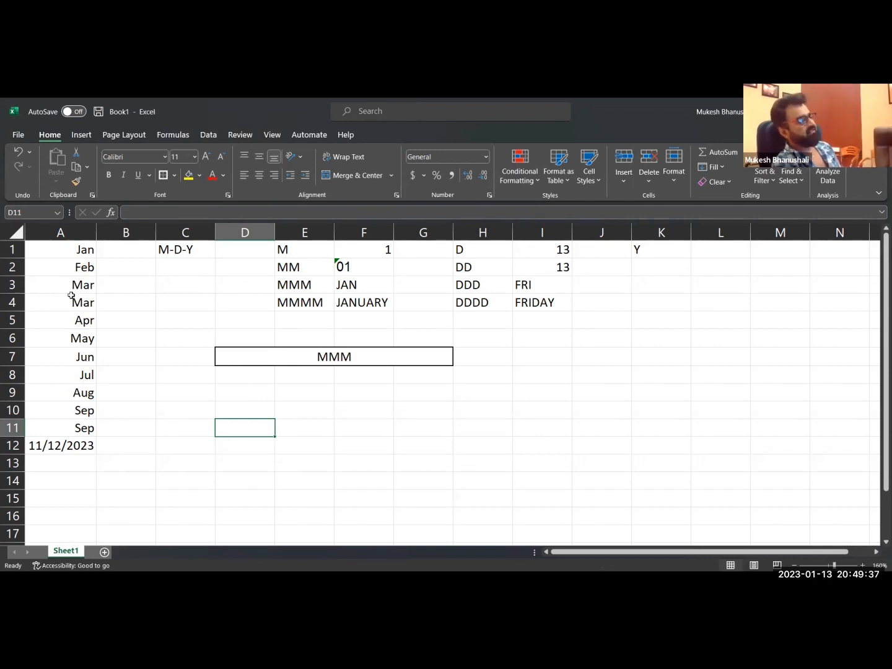
{"action": "left_click", "coordinate": [77, 270]}
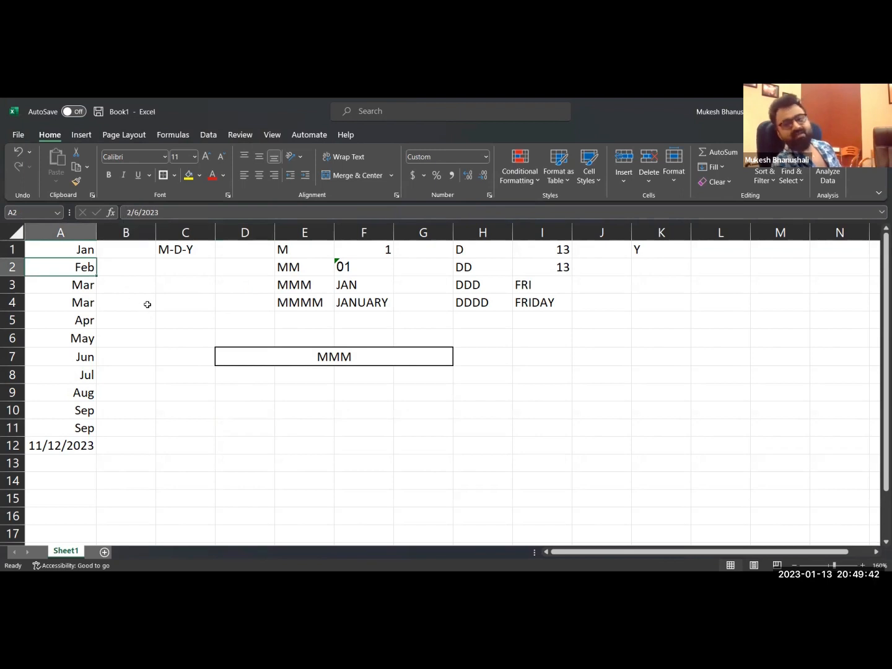
{"action": "left_click_drag", "start_coordinate": [87, 250], "coordinate": [85, 424]}
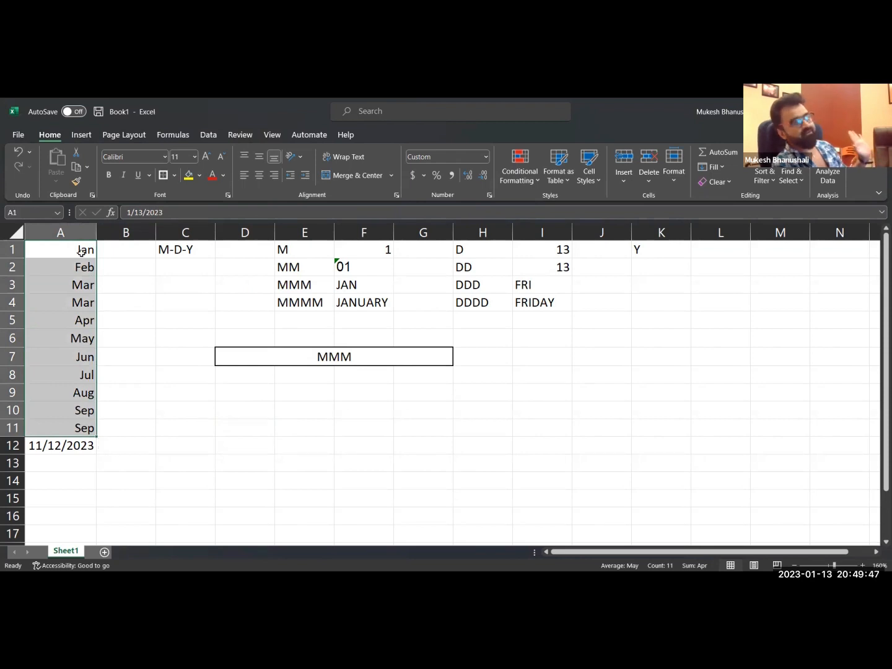
{"action": "left_click", "coordinate": [348, 362]}
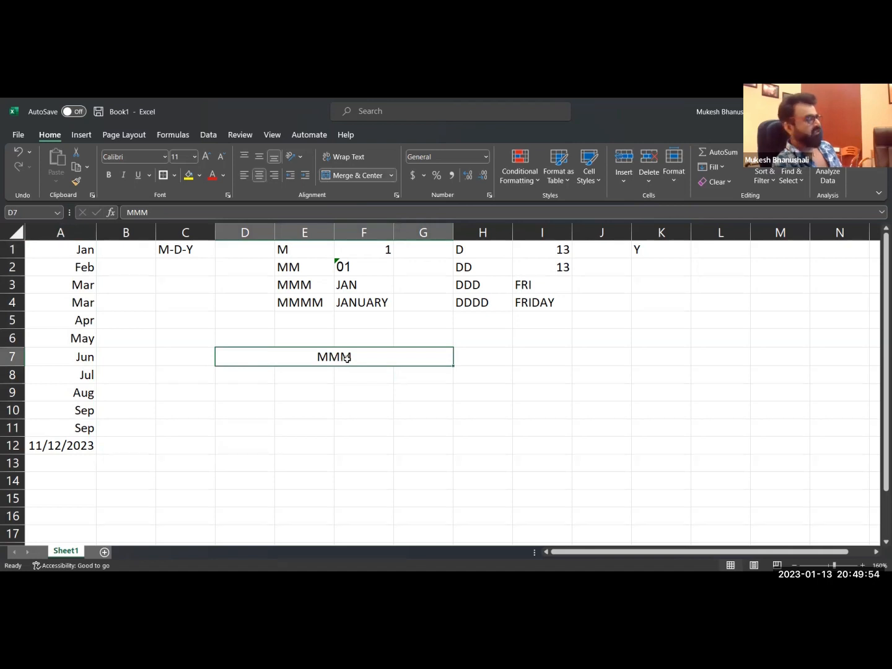
Format all the dates in A1:A12 with the custom number format MMMM.
{"action": "left_click_drag", "start_coordinate": [87, 253], "coordinate": [51, 447]}
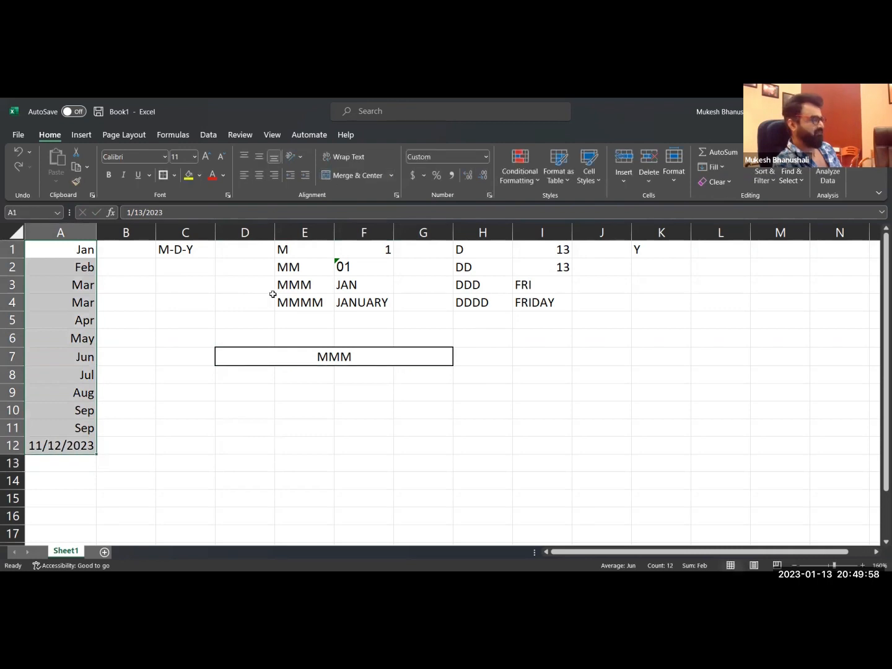
{"action": "key", "text": "ctrl+1"}
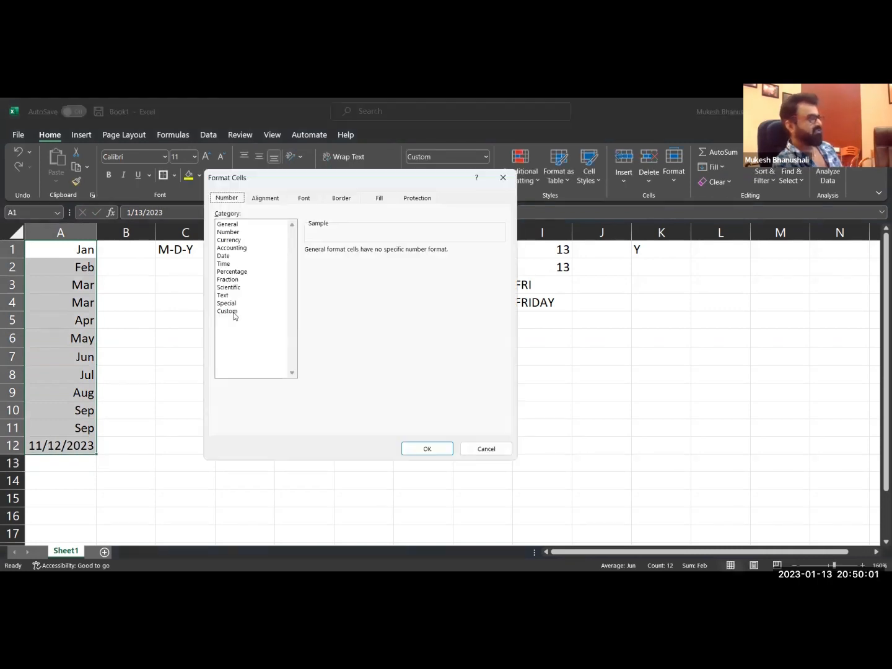
{"action": "left_click", "coordinate": [352, 272]}
{"action": "left_click_drag", "start_coordinate": [328, 260], "coordinate": [281, 262]}
{"action": "type", "text": "MMMM"}
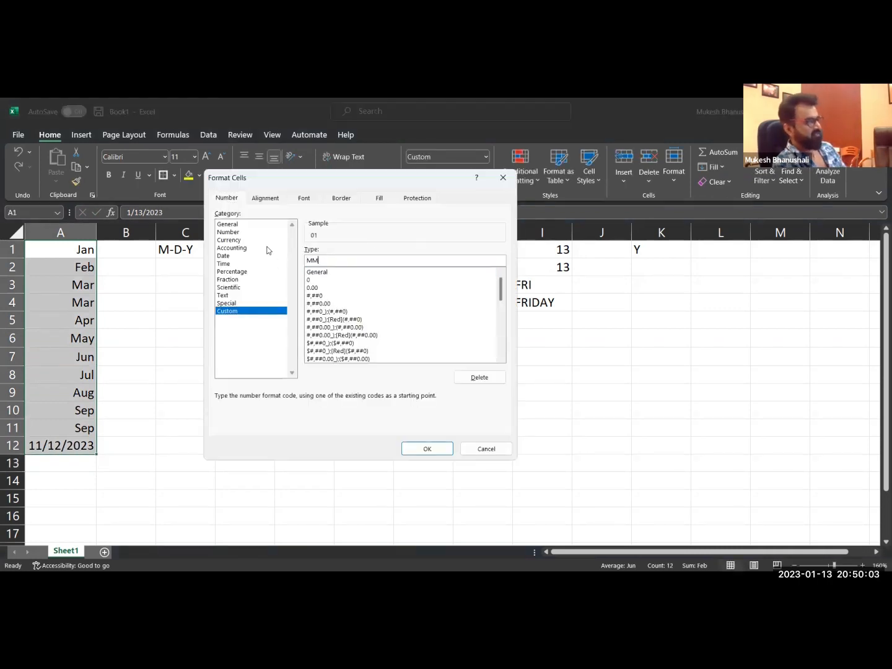
{"action": "left_click", "coordinate": [444, 449]}
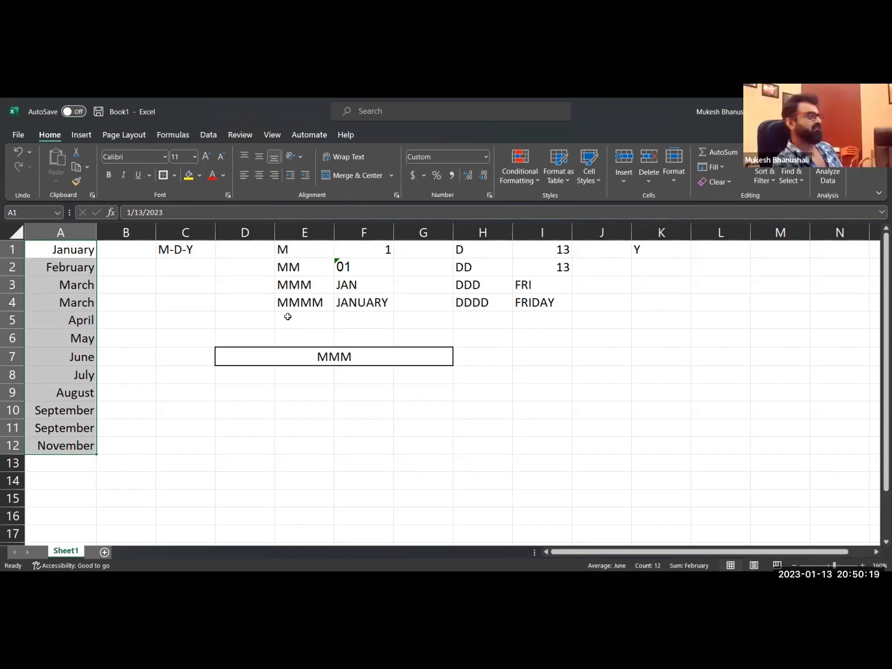
Replace the code in merged cell D7 with DDDD-DD OF MMM-YYYY.
{"action": "double_click", "coordinate": [353, 358]}
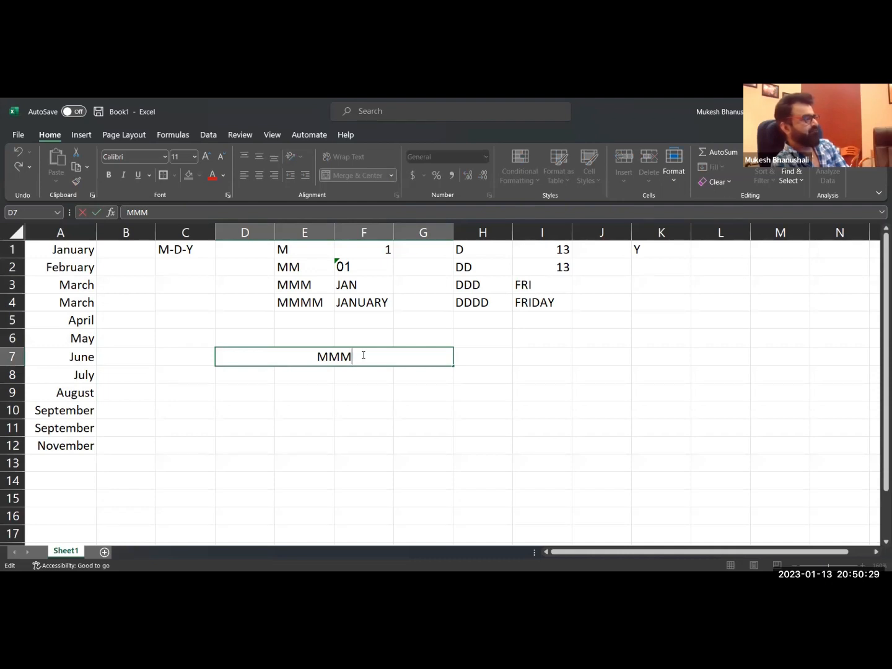
{"action": "type", "text": "M"}
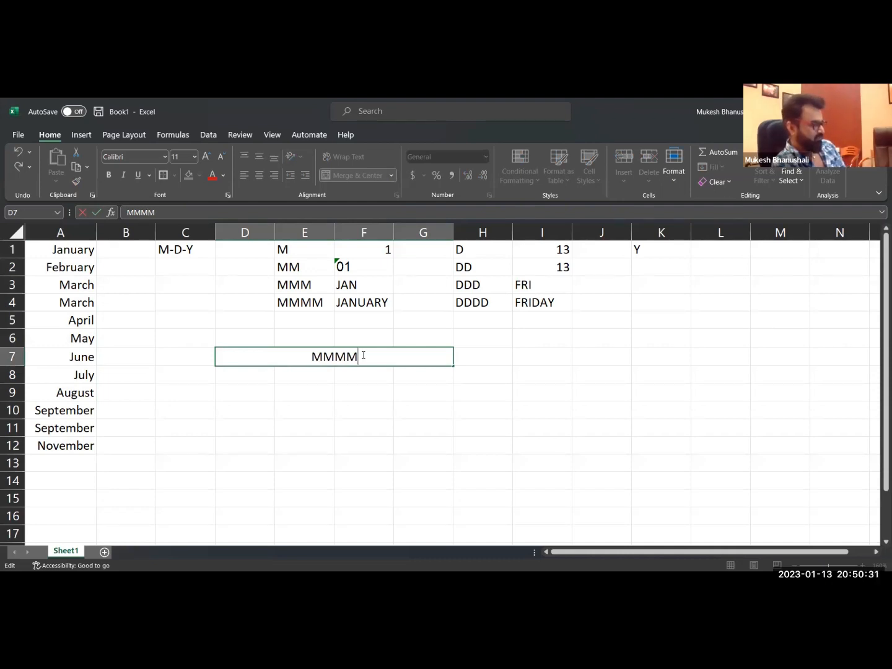
{"action": "key", "text": "BackSpace"}
{"action": "key", "text": "BackSpace"}
{"action": "key", "text": "BackSpace"}
{"action": "key", "text": "BackSpace"}
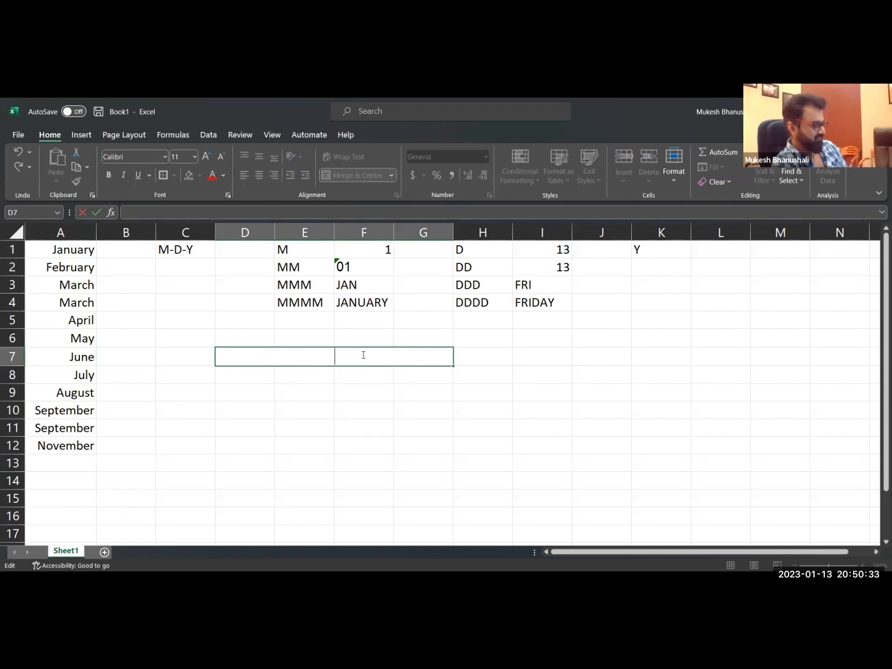
{"action": "type", "text": "DDDD"}
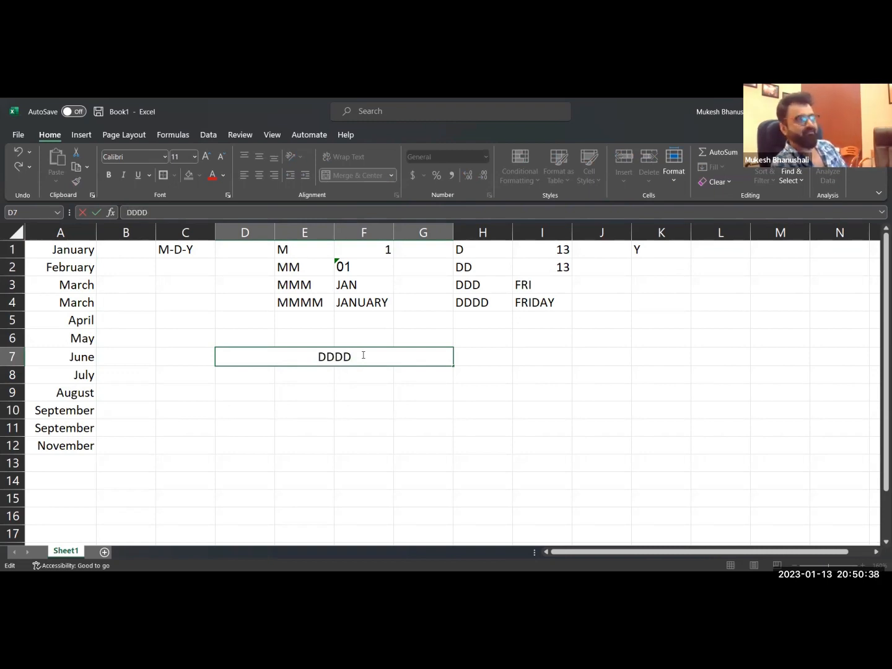
{"action": "type", "text": "-"}
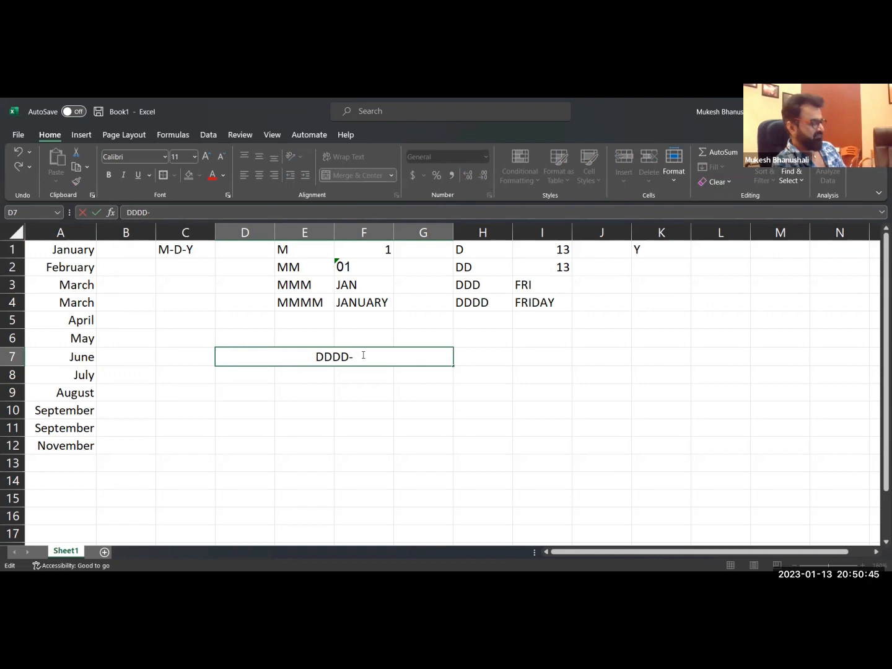
{"action": "type", "text": "DD"}
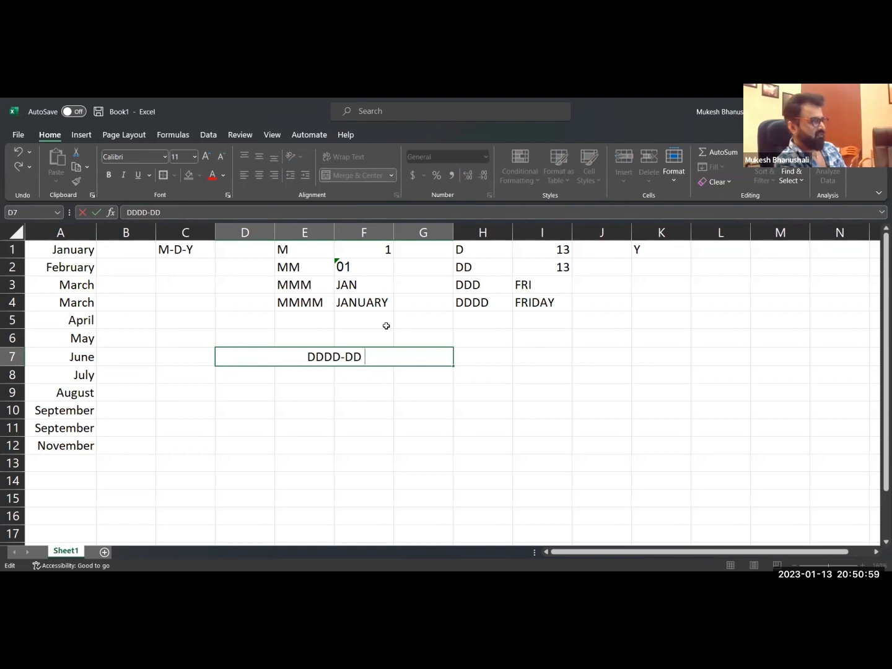
{"action": "type", "text": "OF"}
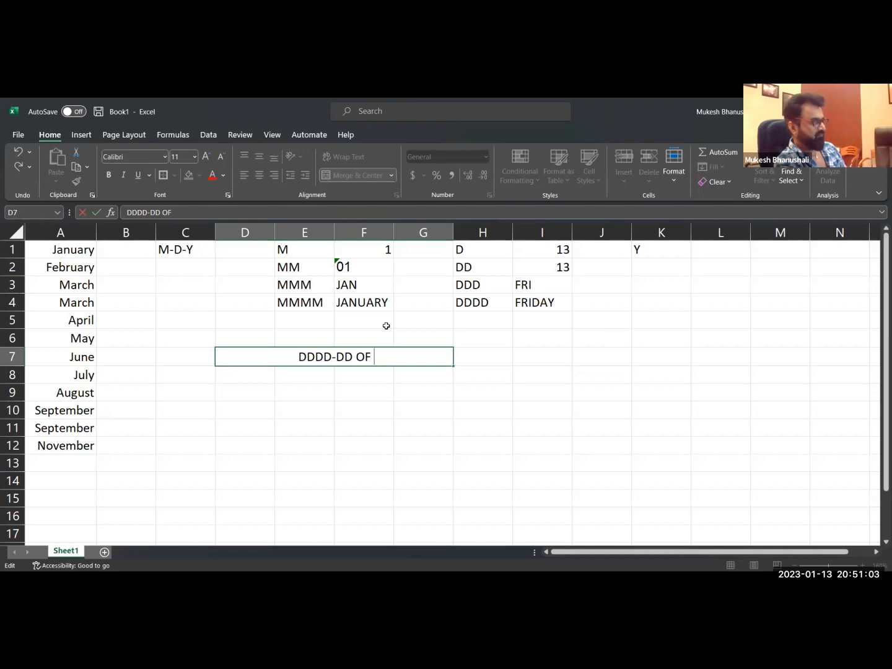
{"action": "type", "text": " MMM"}
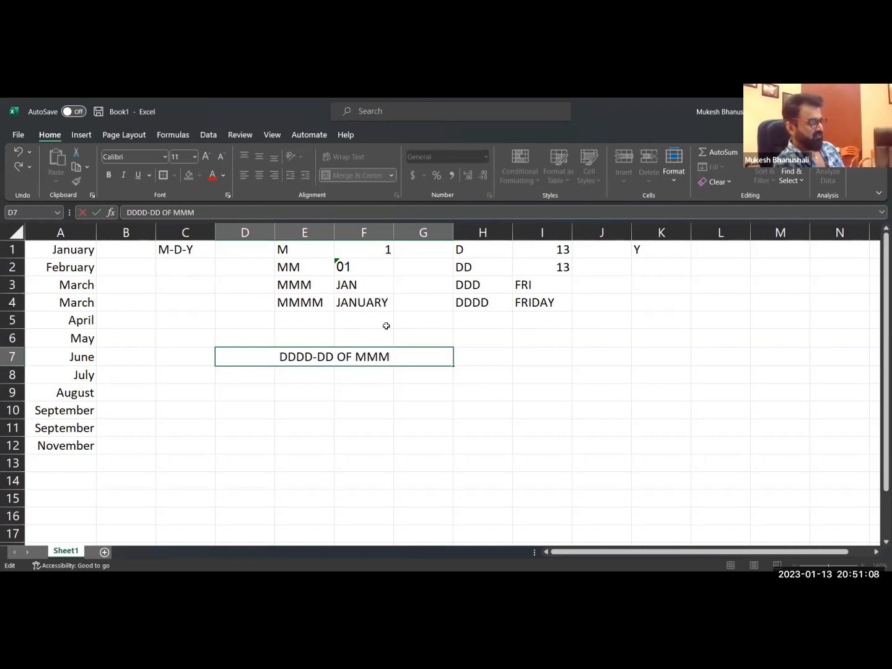
{"action": "type", "text": "-"}
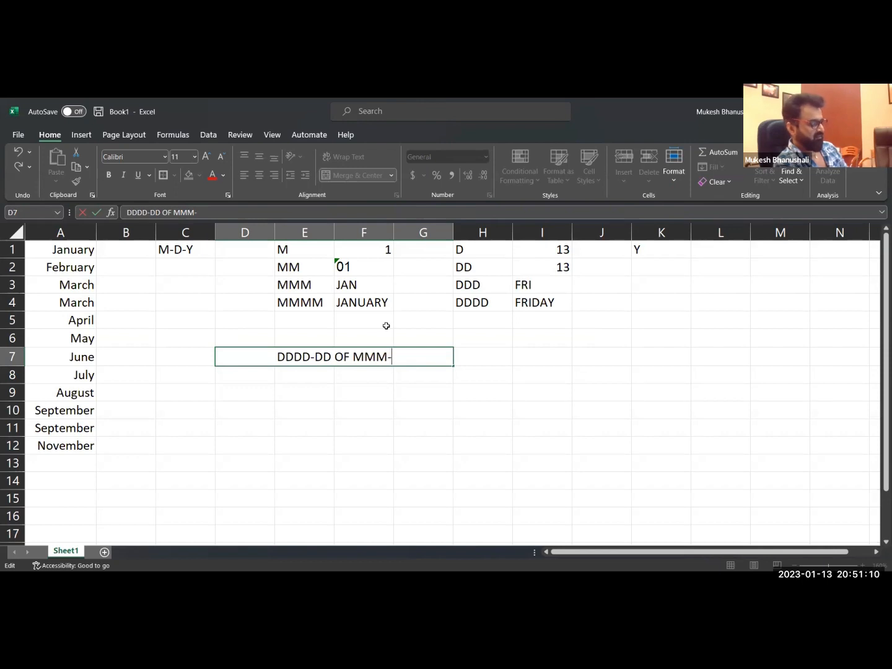
{"action": "type", "text": "YYYY"}
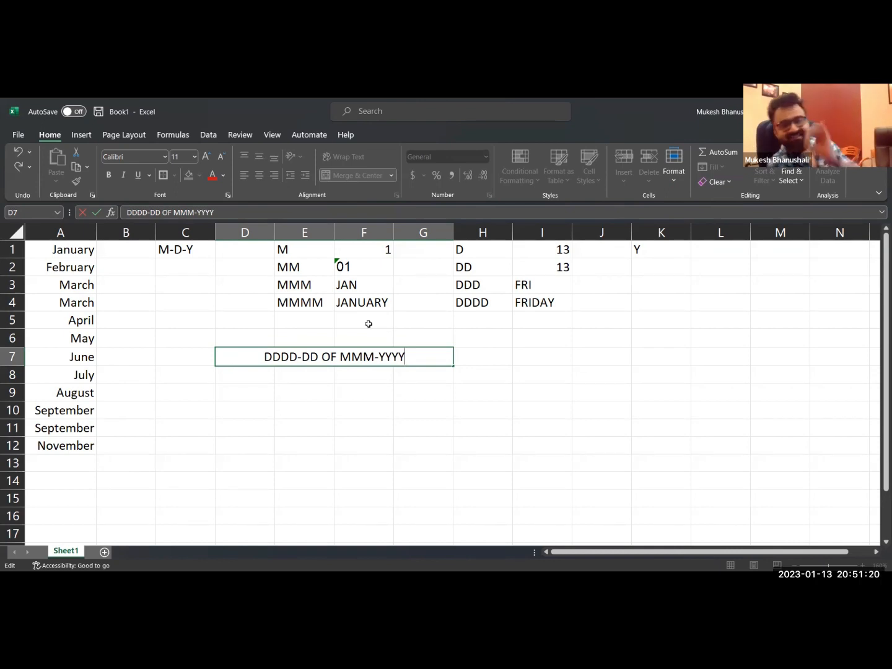
Highlight the DDDD, DD, OF and MMM parts of the combined code in D7 one by one, leaving the text unedited.
{"action": "double_click", "coordinate": [284, 357]}
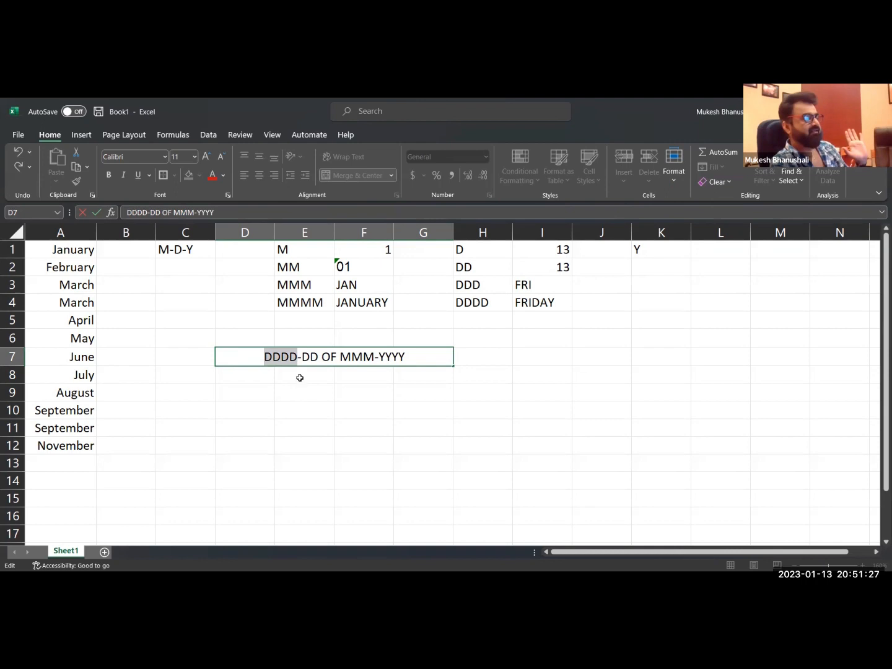
{"action": "left_click", "coordinate": [299, 357]}
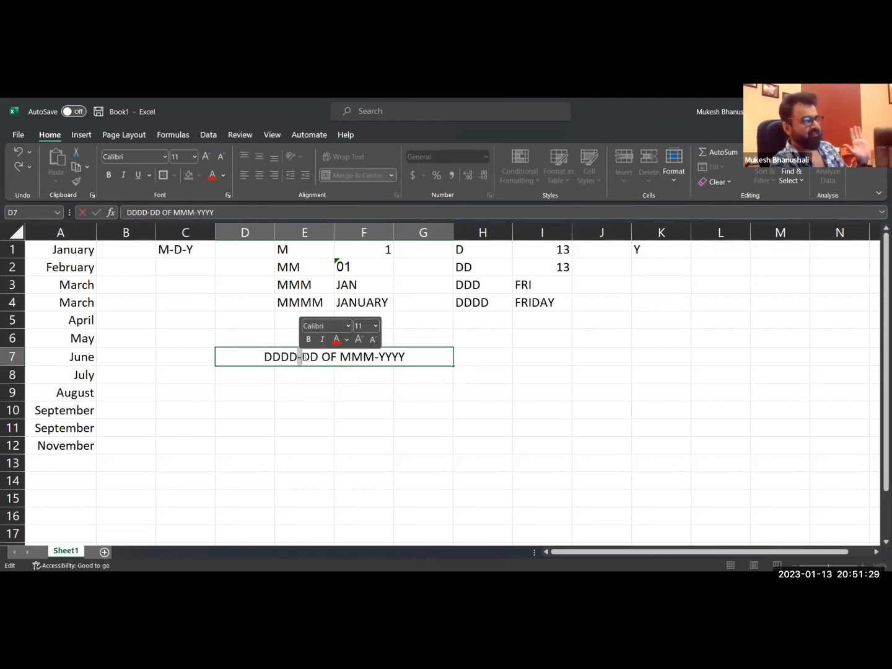
{"action": "double_click", "coordinate": [306, 358]}
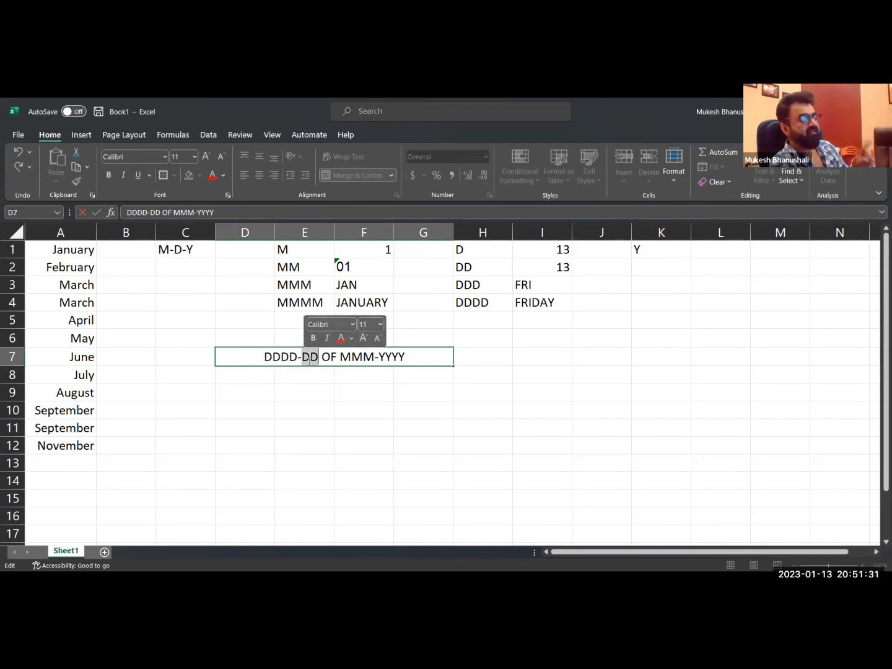
{"action": "left_click_drag", "start_coordinate": [323, 358], "coordinate": [332, 358]}
{"action": "left_click", "coordinate": [355, 357]}
{"action": "double_click", "coordinate": [354, 357]}
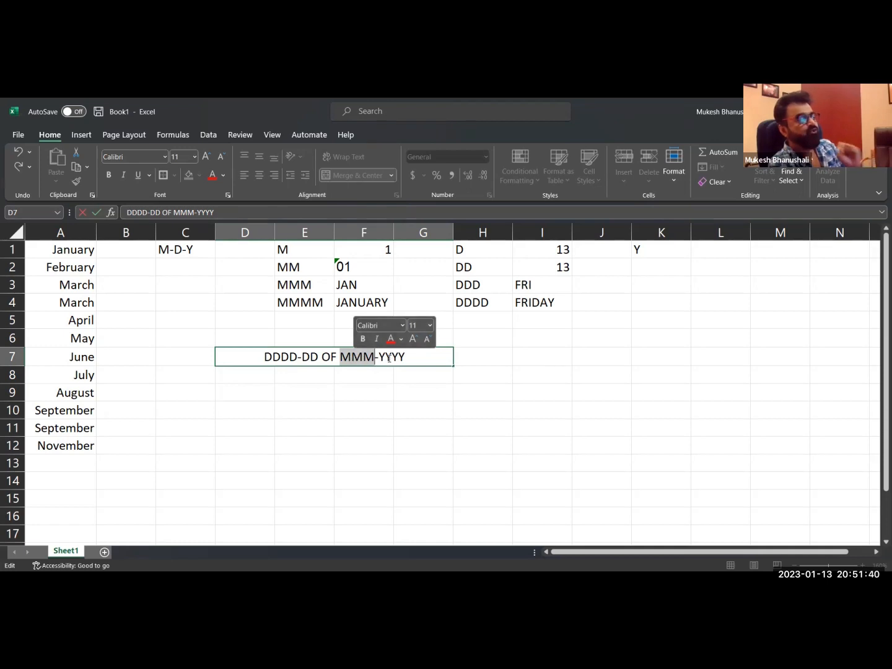
{"action": "left_click", "coordinate": [372, 388]}
{"action": "left_click", "coordinate": [374, 366]}
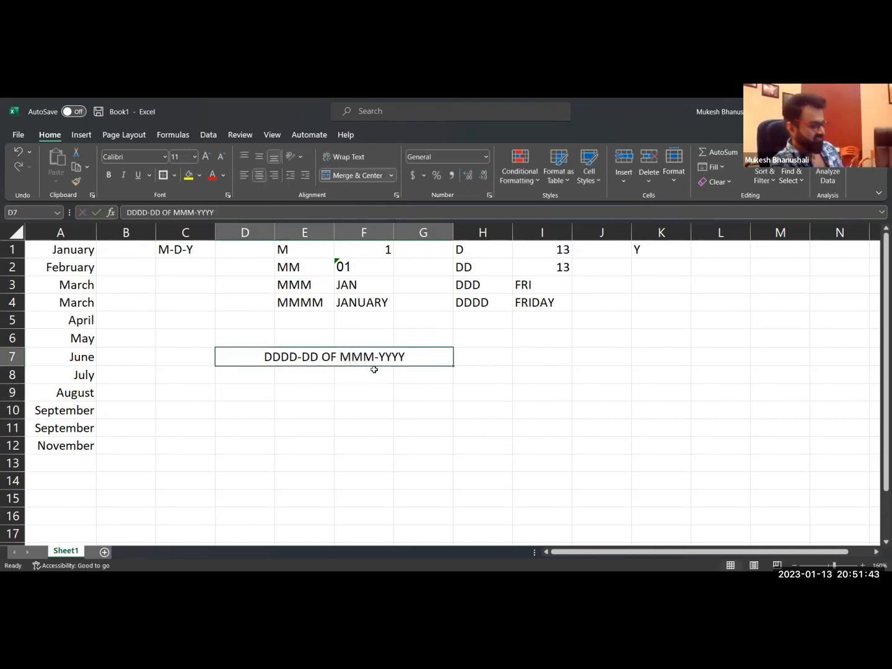
{"action": "key", "text": "ctrl+c"}
{"action": "key", "text": "Escape"}
Format the dates in A1:A12 with the custom number format DDDD, DD OF MMM-YYYY.
{"action": "left_click_drag", "start_coordinate": [72, 255], "coordinate": [86, 448]}
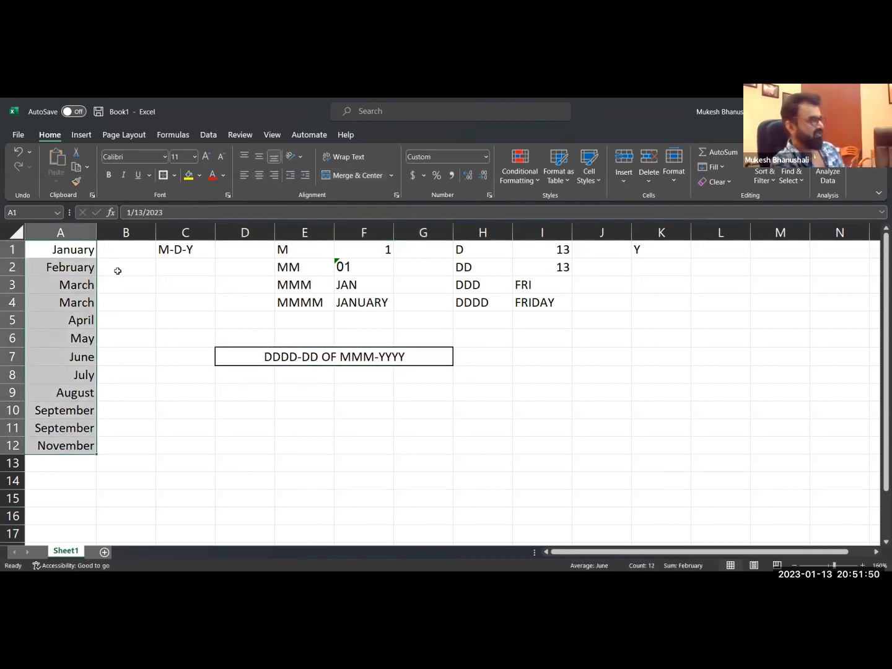
{"action": "key", "text": "ctrl+1"}
{"action": "left_click_drag", "start_coordinate": [344, 260], "coordinate": [307, 260]}
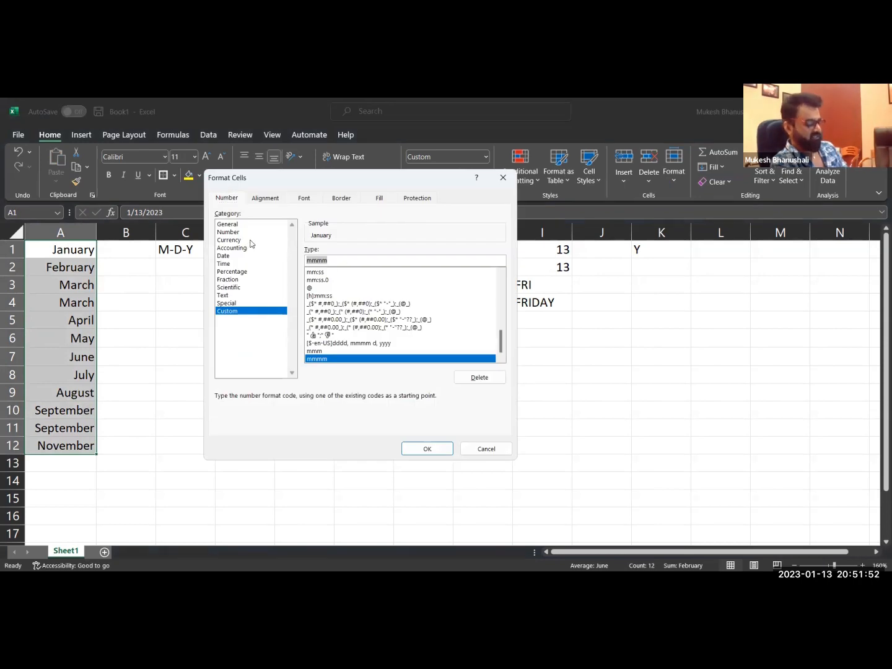
{"action": "key", "text": "BackSpace"}
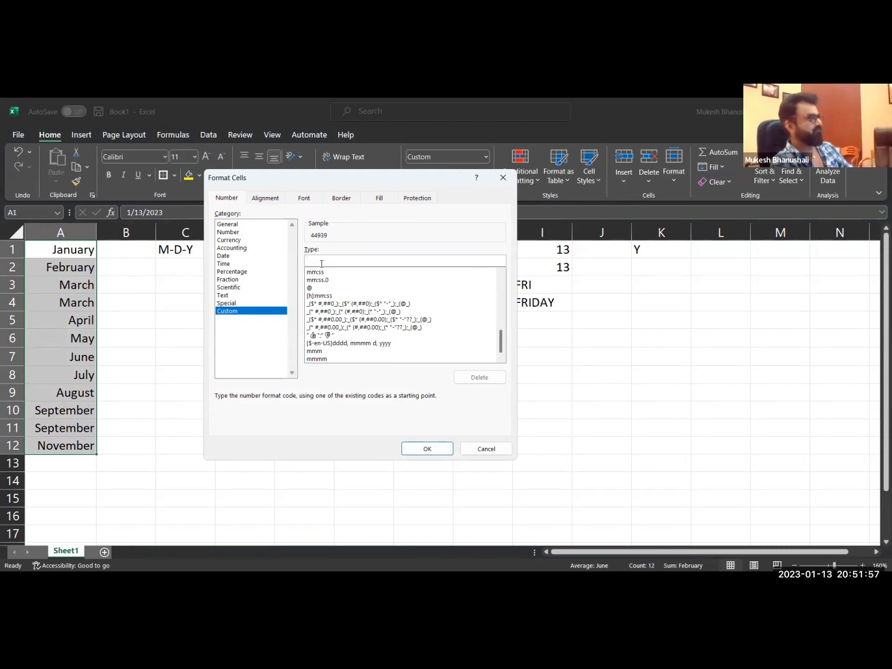
{"action": "left_click_drag", "start_coordinate": [316, 181], "coordinate": [425, 221]}
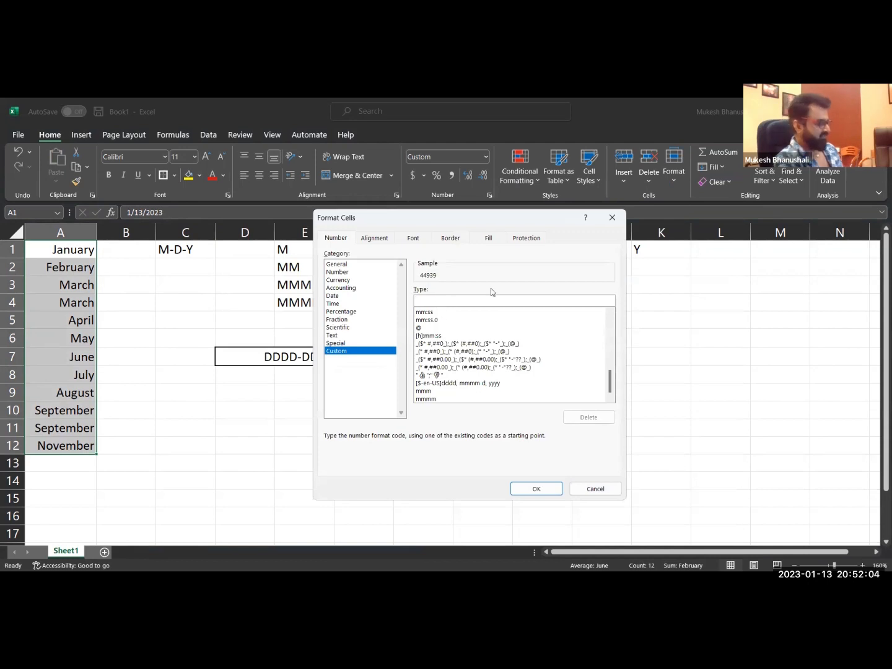
{"action": "type", "text": "DDDD"}
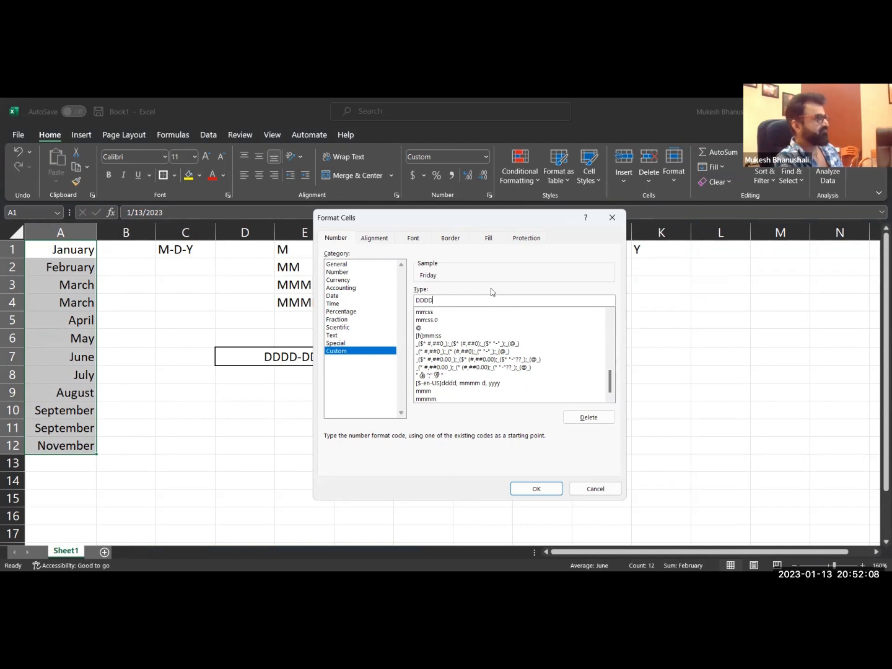
{"action": "type", "text": ", "}
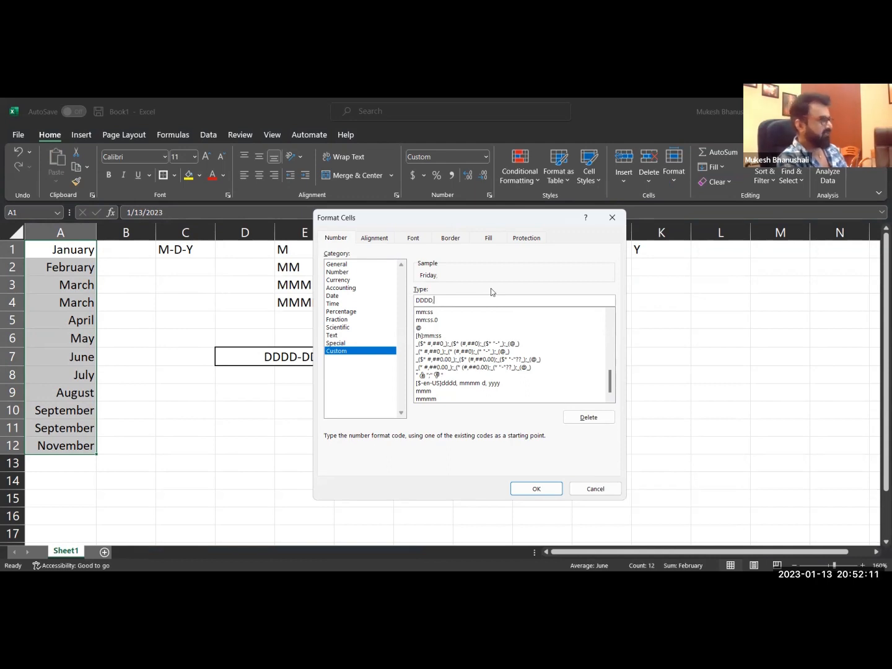
{"action": "type", "text": "DD"}
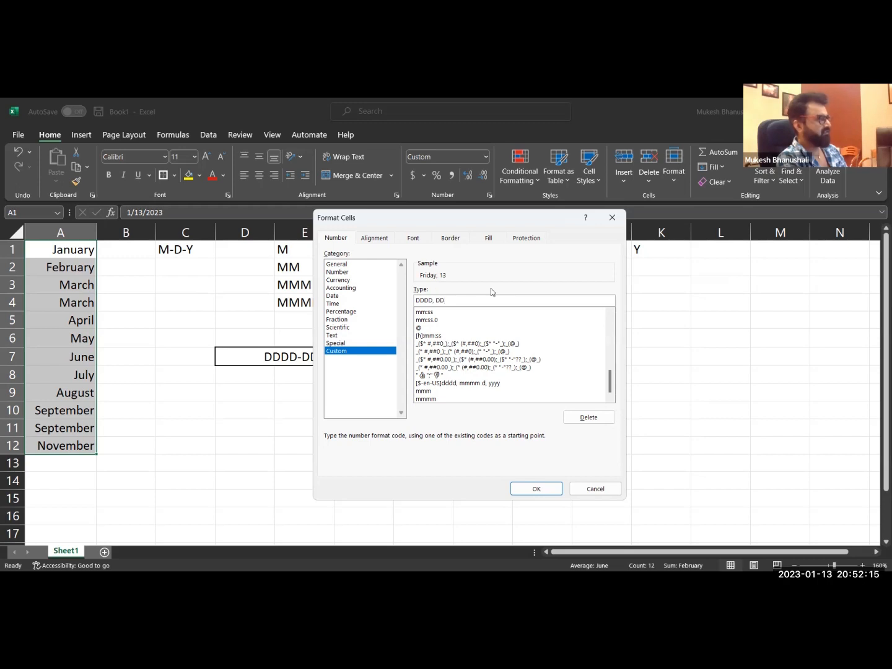
{"action": "type", "text": " OF MMM"}
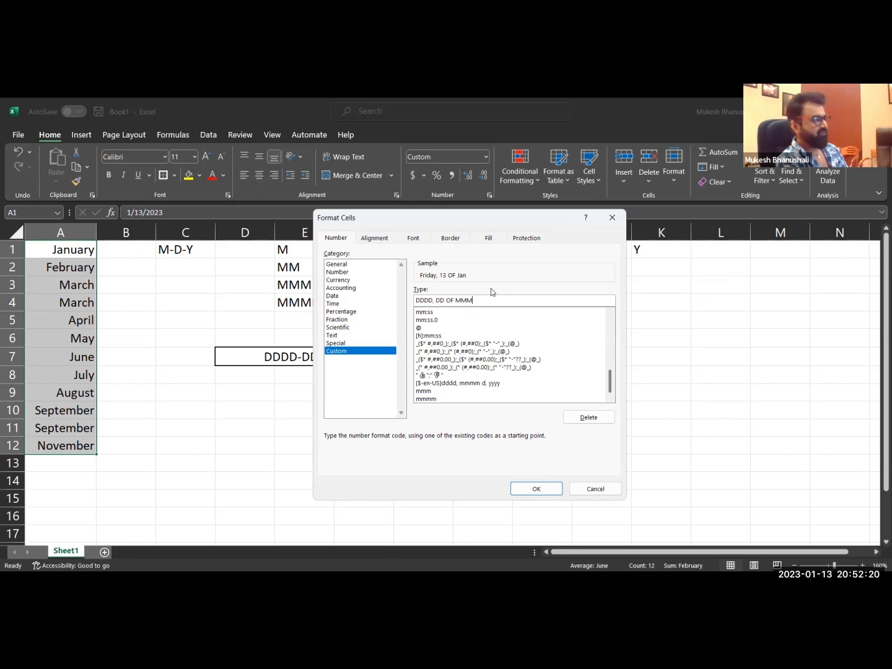
{"action": "type", "text": " -"}
{"action": "key", "text": "BackSpace"}
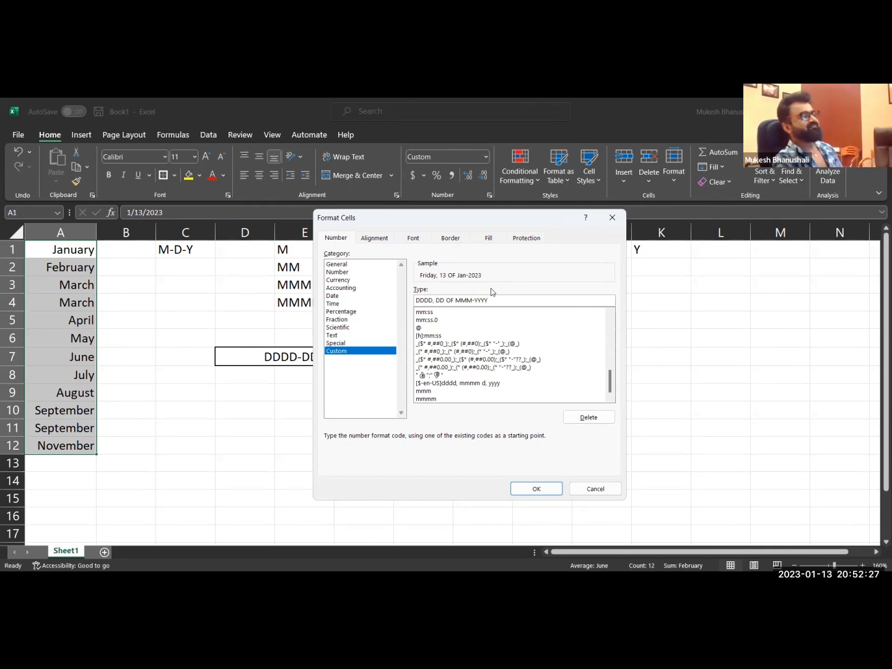
{"action": "left_click", "coordinate": [539, 490]}
{"action": "left_click", "coordinate": [138, 485]}
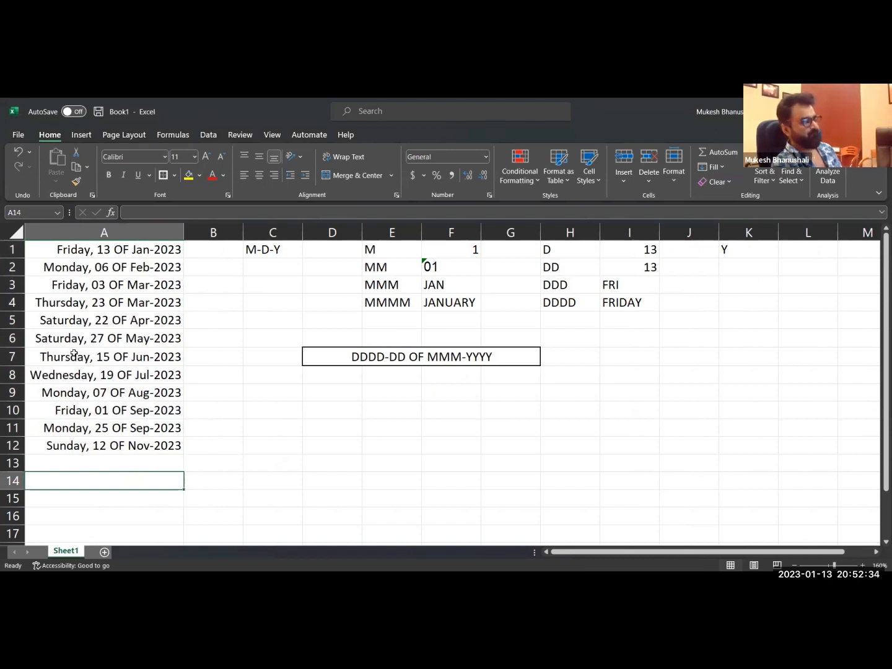
Try TH in place of OF in the custom date format for A1:A12, and restore OF before confirming.
{"action": "left_click_drag", "start_coordinate": [110, 253], "coordinate": [105, 448]}
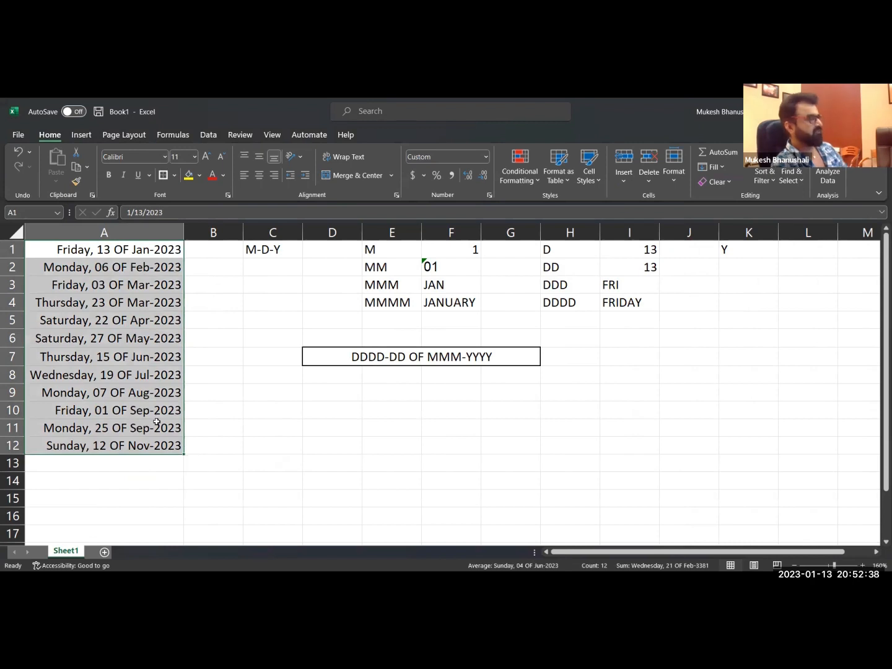
{"action": "key", "text": "ctrl+1"}
{"action": "left_click", "coordinate": [452, 300]}
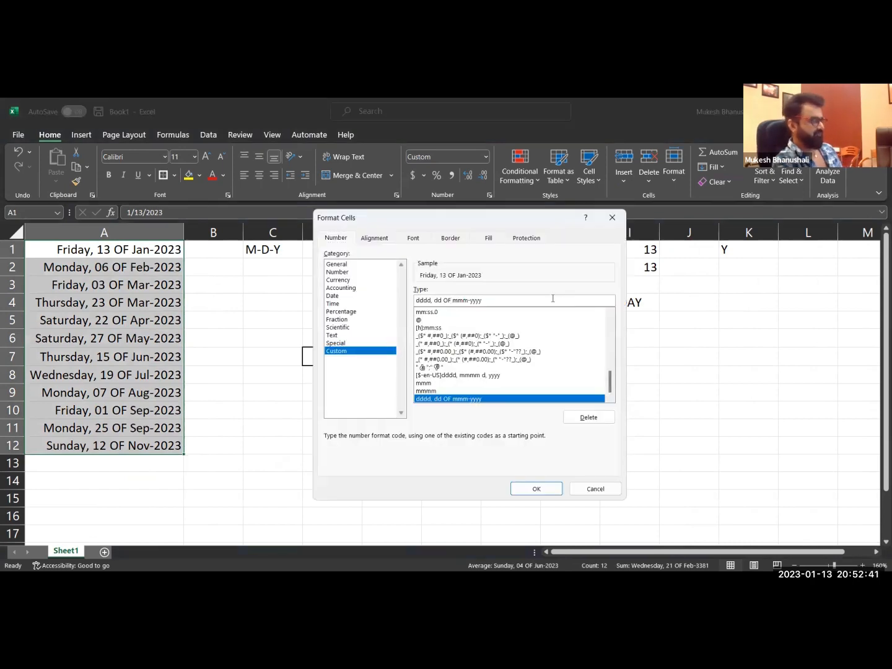
{"action": "key", "text": "BackSpace"}
{"action": "key", "text": "BackSpace"}
{"action": "key", "text": "BackSpace"}
{"action": "type", "text": "TH"}
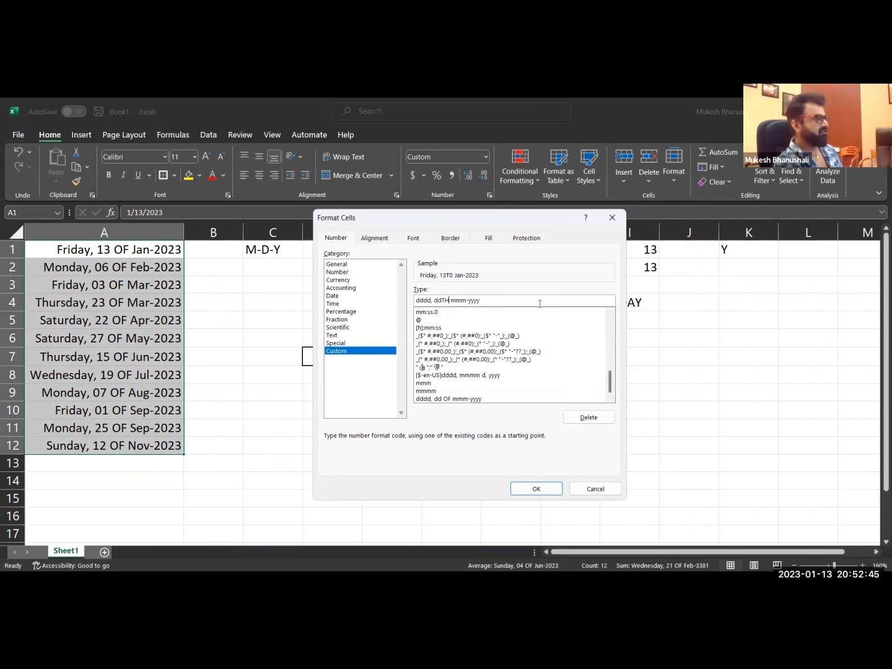
{"action": "key", "text": "BackSpace"}
{"action": "key", "text": "BackSpace"}
{"action": "type", "text": "TH"}
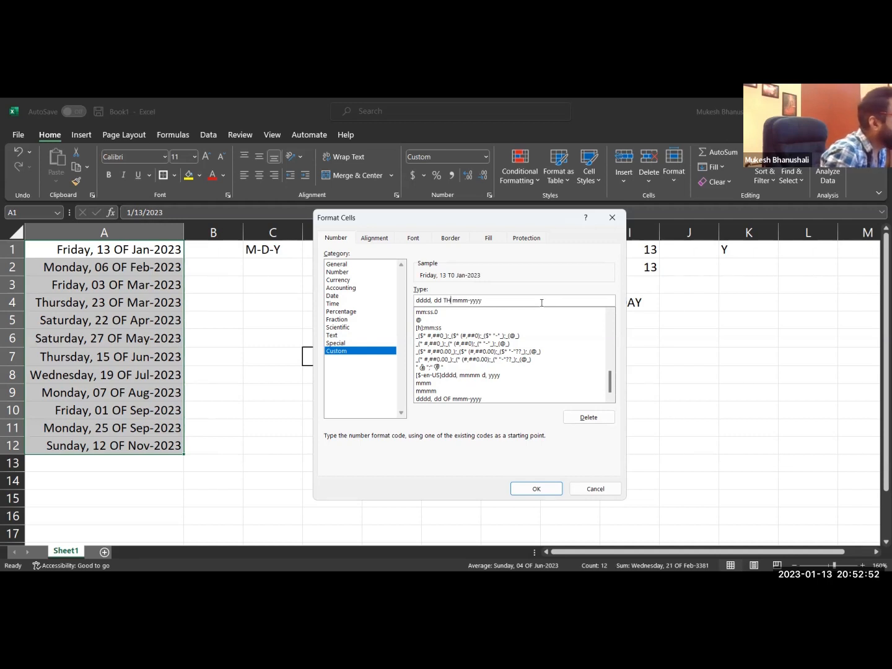
{"action": "key", "text": "BackSpace"}
{"action": "type", "text": "h"}
{"action": "key", "text": "BackSpace"}
{"action": "key", "text": "BackSpace"}
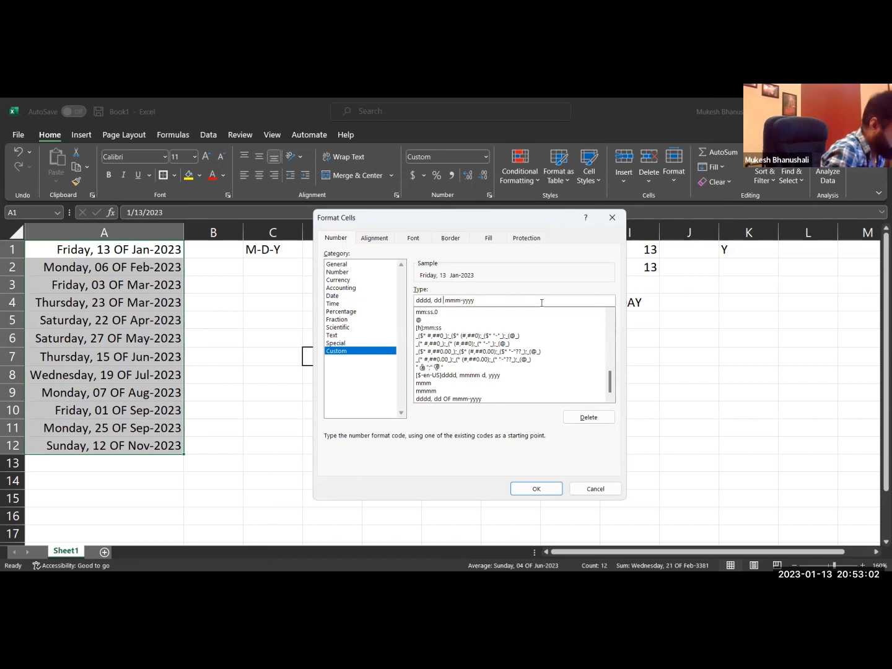
{"action": "type", "text": "OF"}
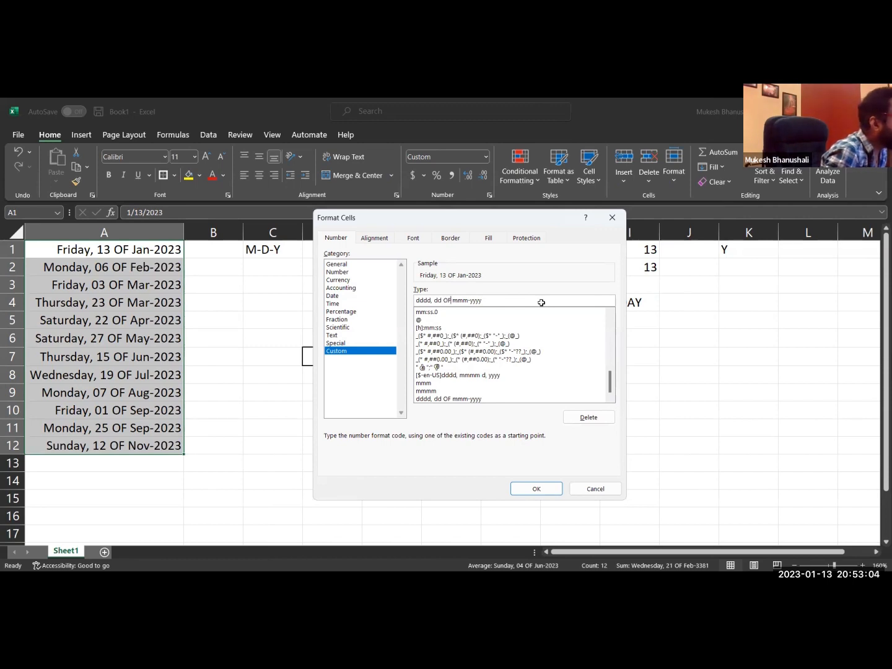
{"action": "key", "text": "Return"}
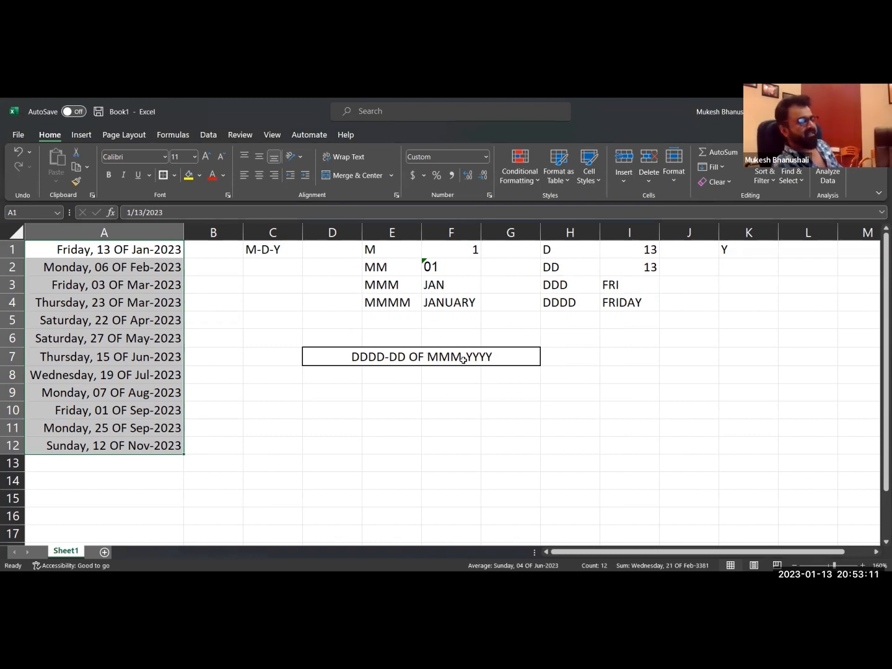
Enter the code DD-YY in cell E9 and reselect that cell.
{"action": "left_click", "coordinate": [397, 395]}
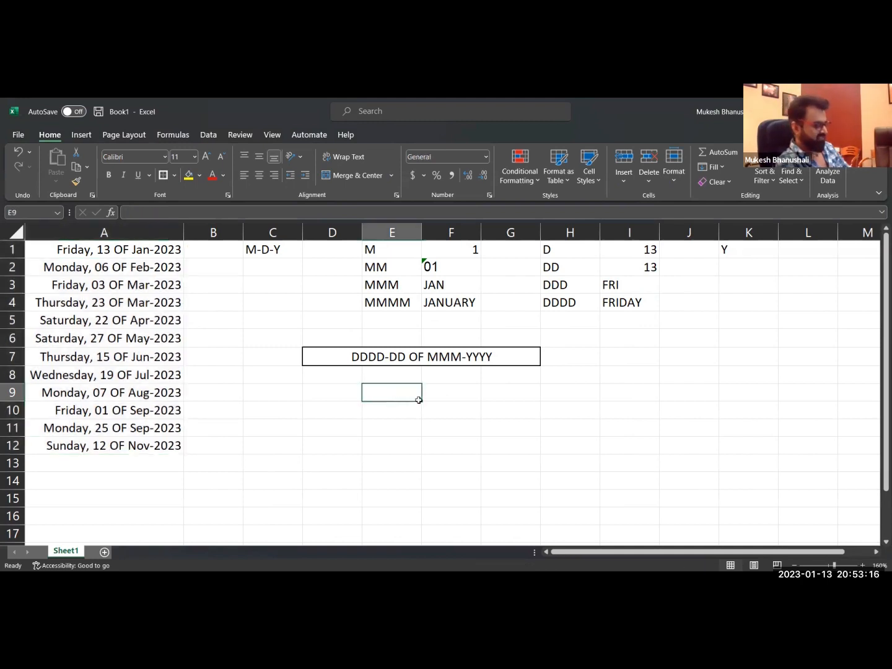
{"action": "type", "text": "DD-YY"}
{"action": "key", "text": "Return"}
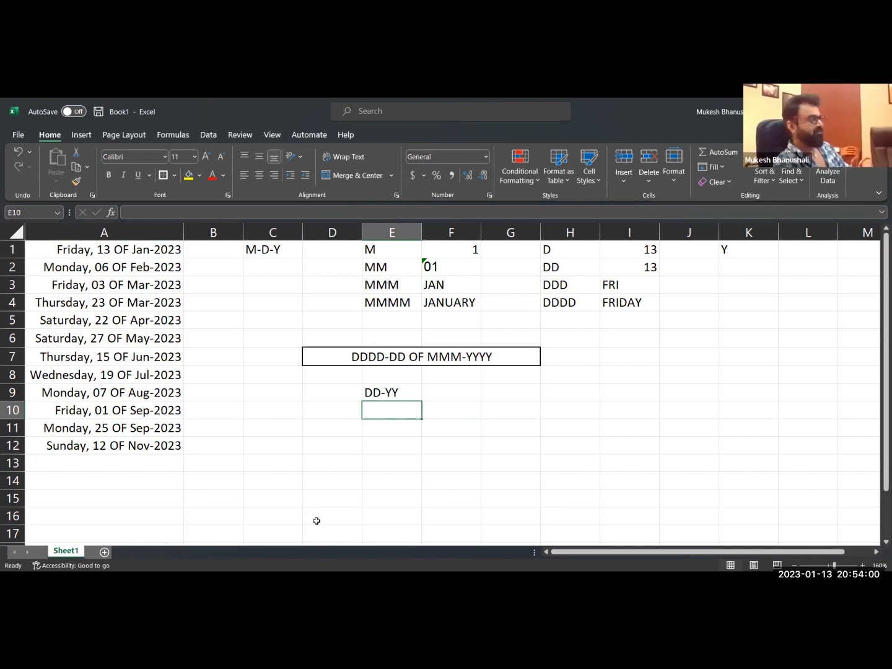
{"action": "left_click", "coordinate": [397, 406]}
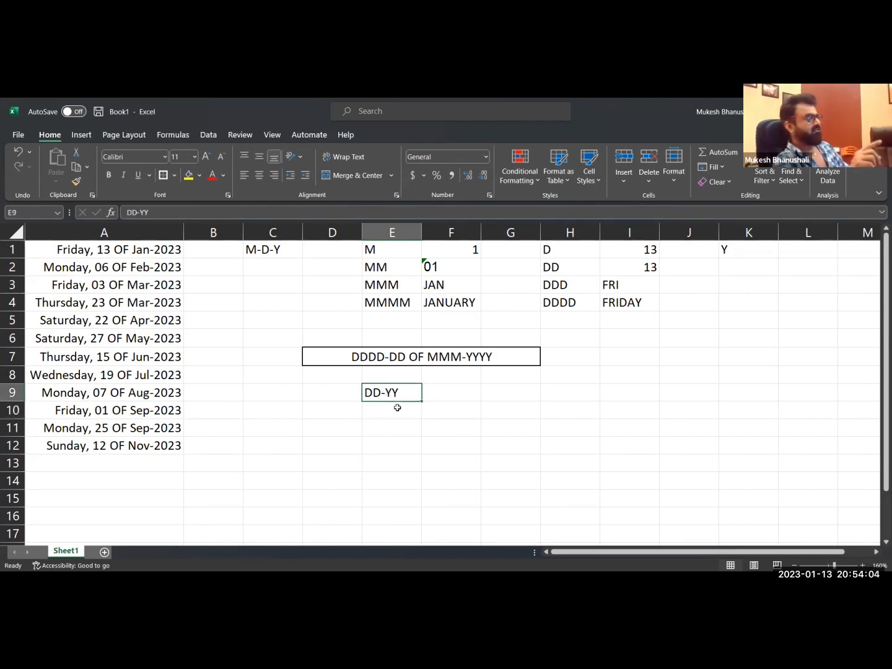
Format the dates in A1:A11 with the custom number format DD-YY.
{"action": "left_click", "coordinate": [398, 407]}
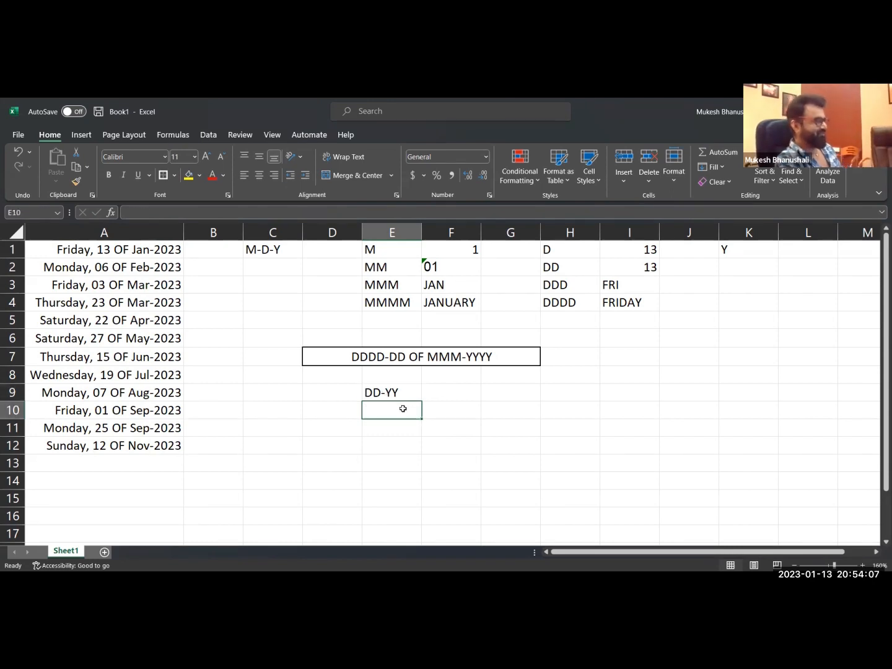
{"action": "left_click", "coordinate": [391, 393]}
{"action": "key", "text": "ctrl+c"}
{"action": "left_click_drag", "start_coordinate": [102, 253], "coordinate": [110, 439]}
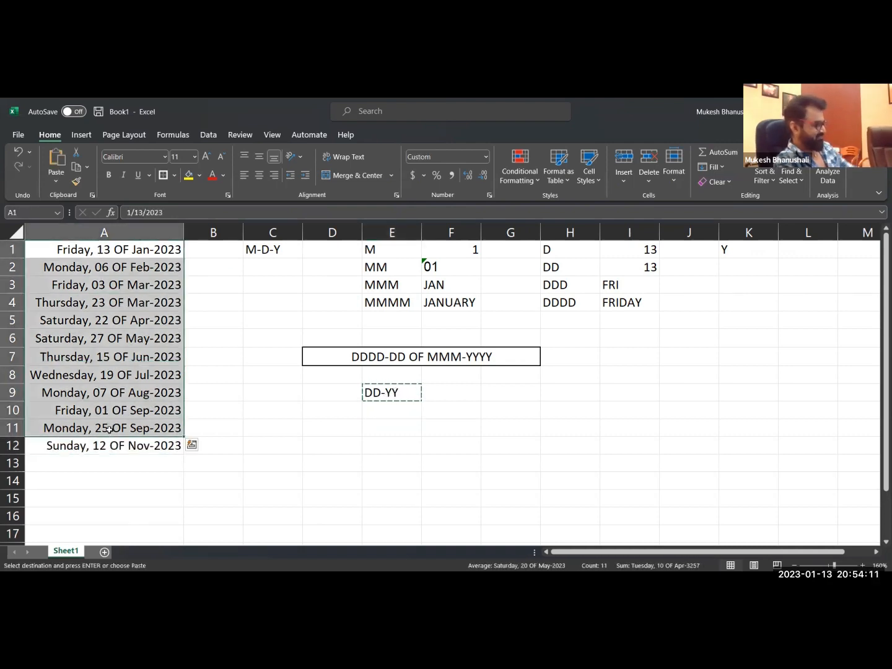
{"action": "key", "text": "Escape"}
{"action": "key", "text": "ctrl+1"}
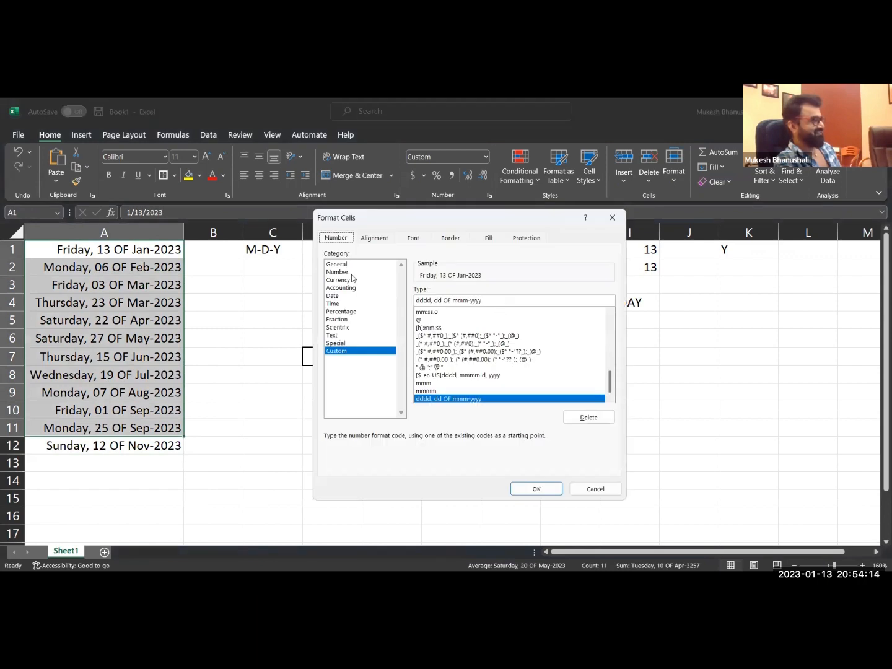
{"action": "key", "text": "ctrl+a"}
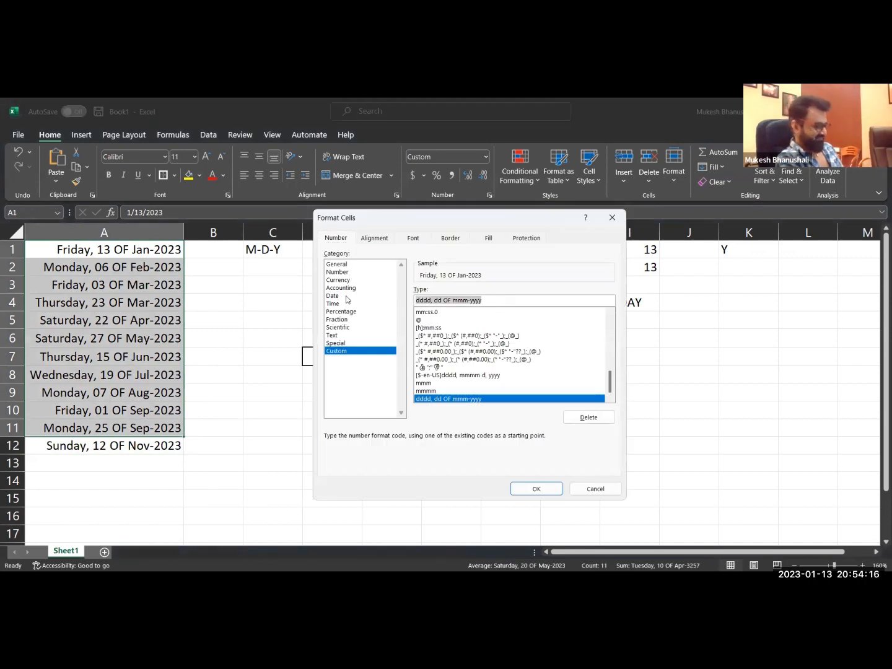
{"action": "key", "text": "BackSpace"}
{"action": "type", "text": "DD-YY"}
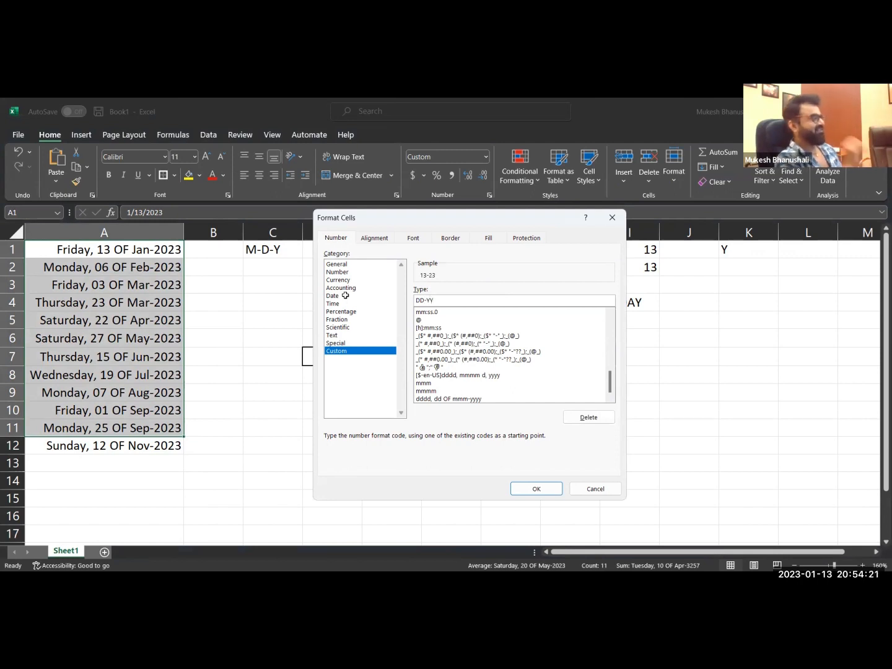
{"action": "key", "text": "Return"}
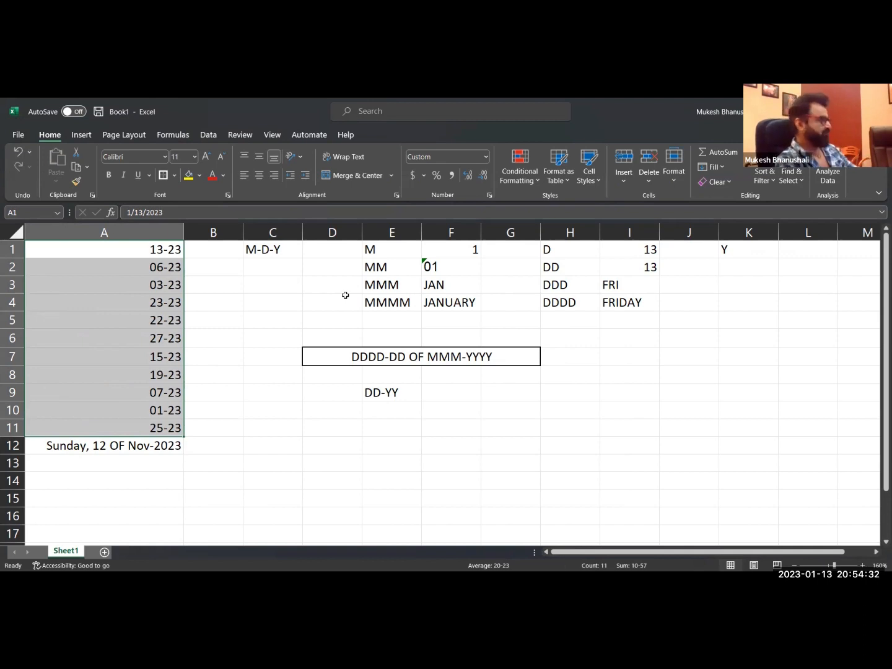
Try to clear the contents of columns A through F.
{"action": "left_click", "coordinate": [317, 316]}
{"action": "left_click", "coordinate": [97, 228]}
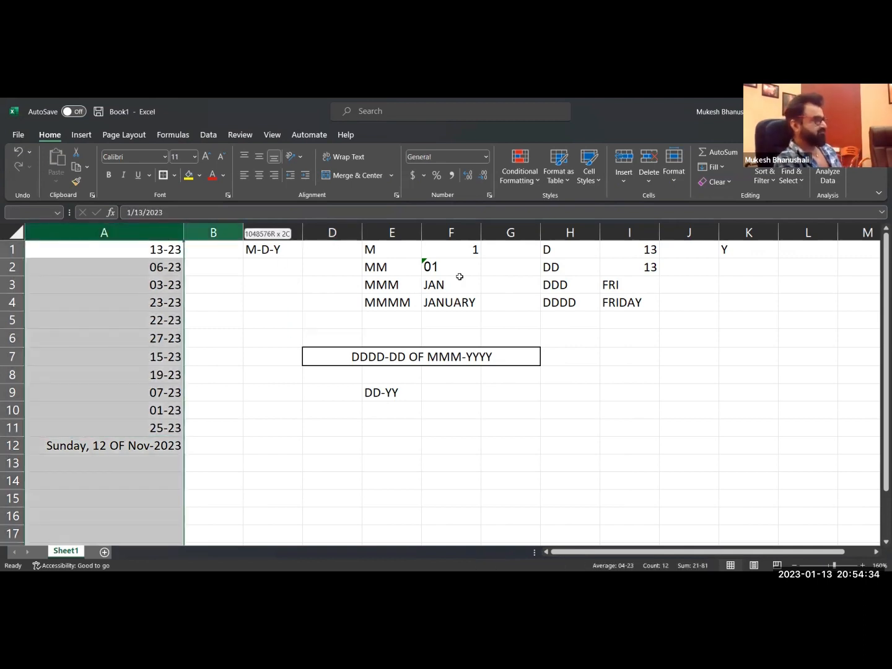
{"action": "left_click", "coordinate": [456, 273], "text": "shift"}
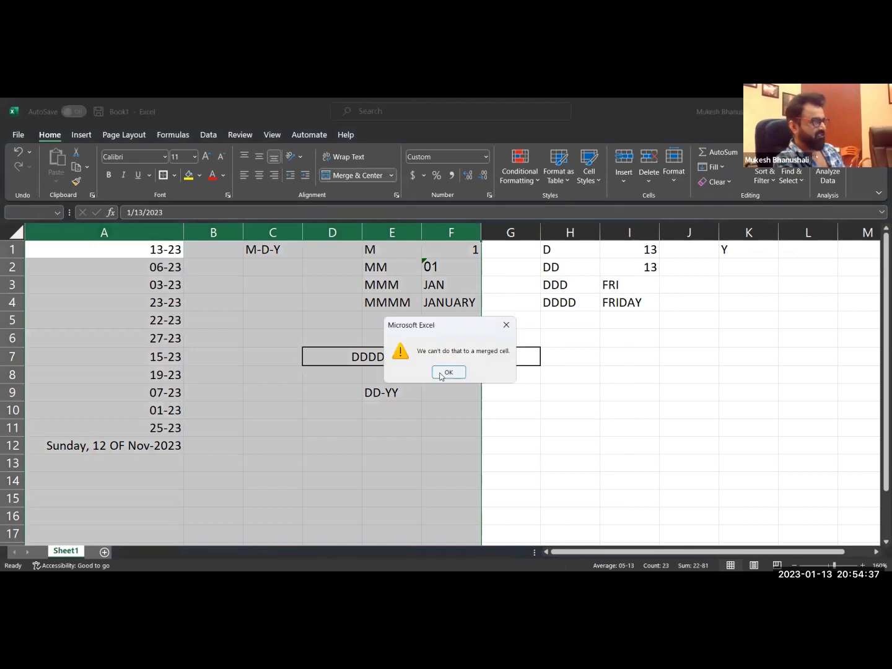
{"action": "left_click", "coordinate": [440, 372]}
Clear the contents of the cell range A1:G13 and select cell A1.
{"action": "left_click_drag", "start_coordinate": [42, 252], "coordinate": [504, 460]}
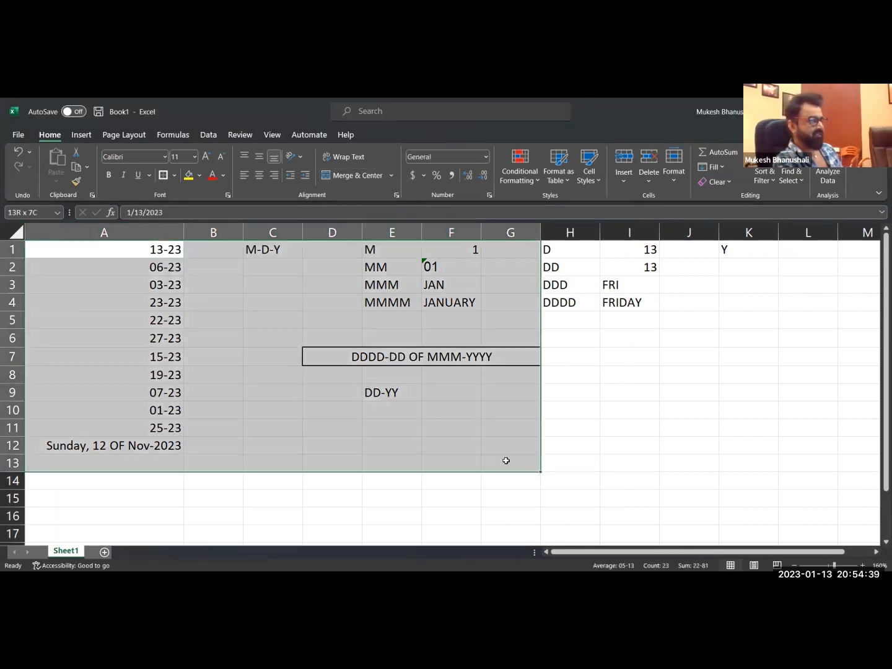
{"action": "key", "text": "Delete"}
{"action": "left_click", "coordinate": [127, 249]}
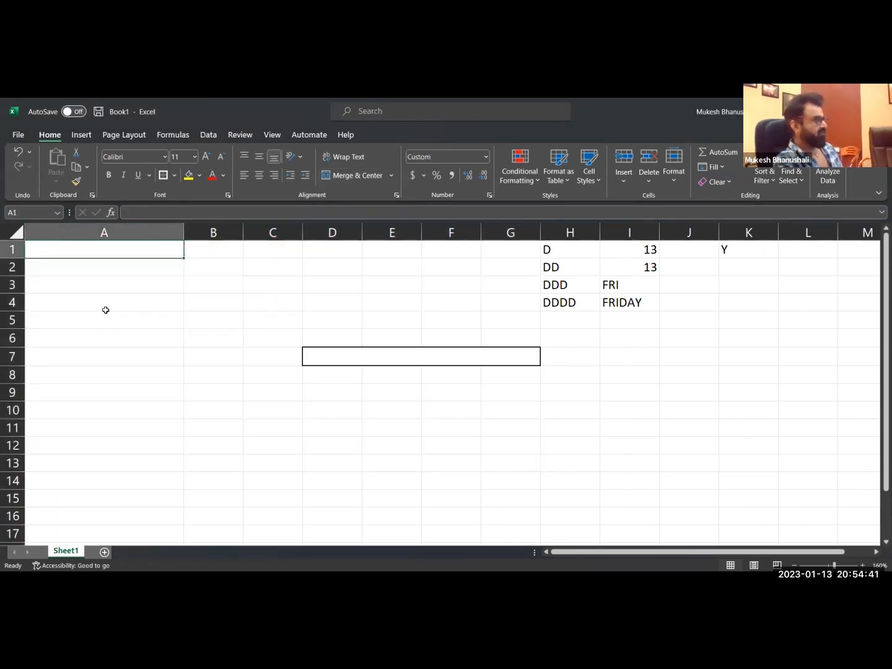
Narrow column A and clear the contents of column H.
{"action": "left_click_drag", "start_coordinate": [184, 234], "coordinate": [124, 234]}
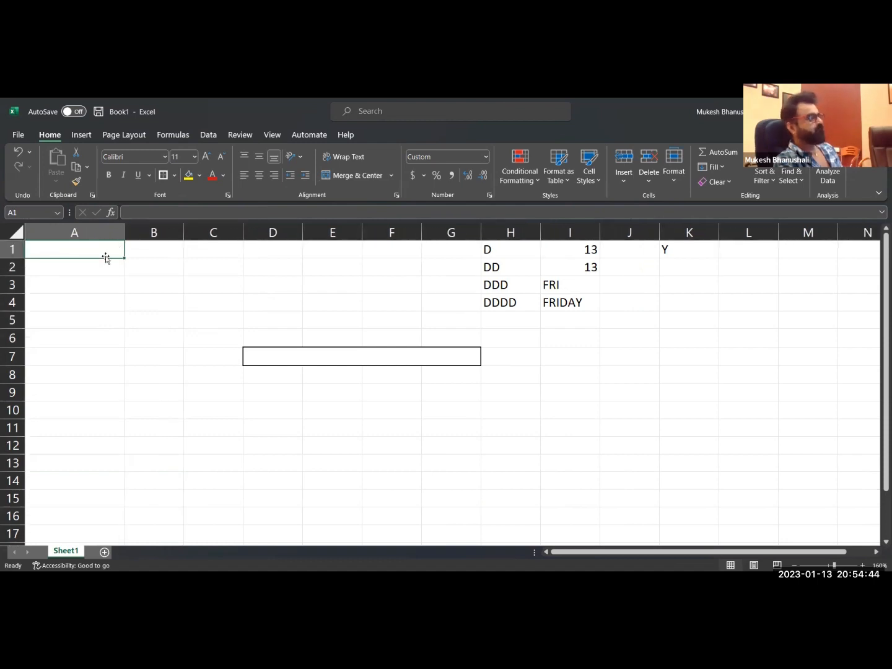
{"action": "left_click", "coordinate": [503, 233]}
{"action": "key", "text": "Delete"}
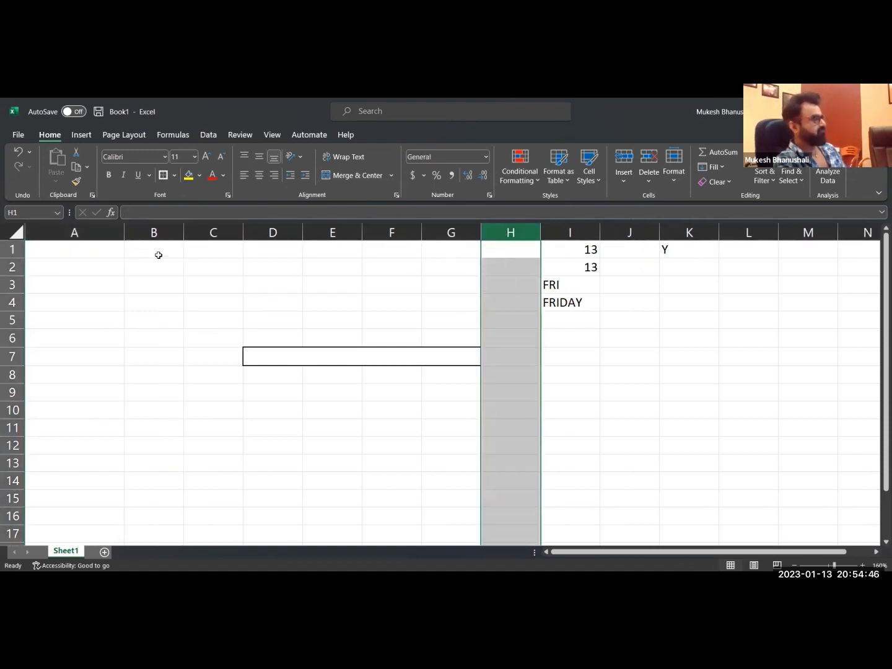
Enter the column headings NAMES, ENG and HINDI in cells A1 to C1.
{"action": "left_click", "coordinate": [115, 253]}
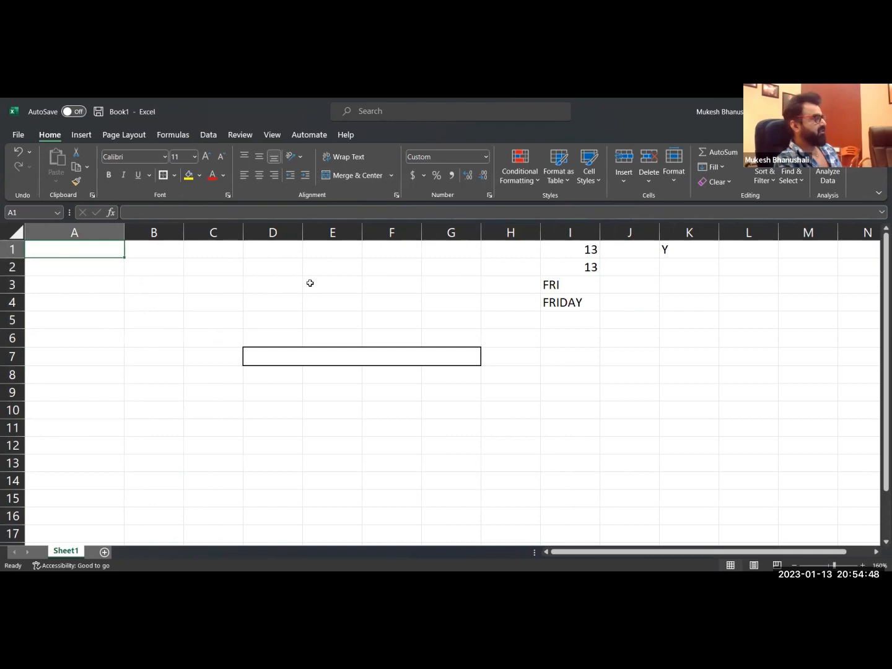
{"action": "type", "text": "NAMES"}
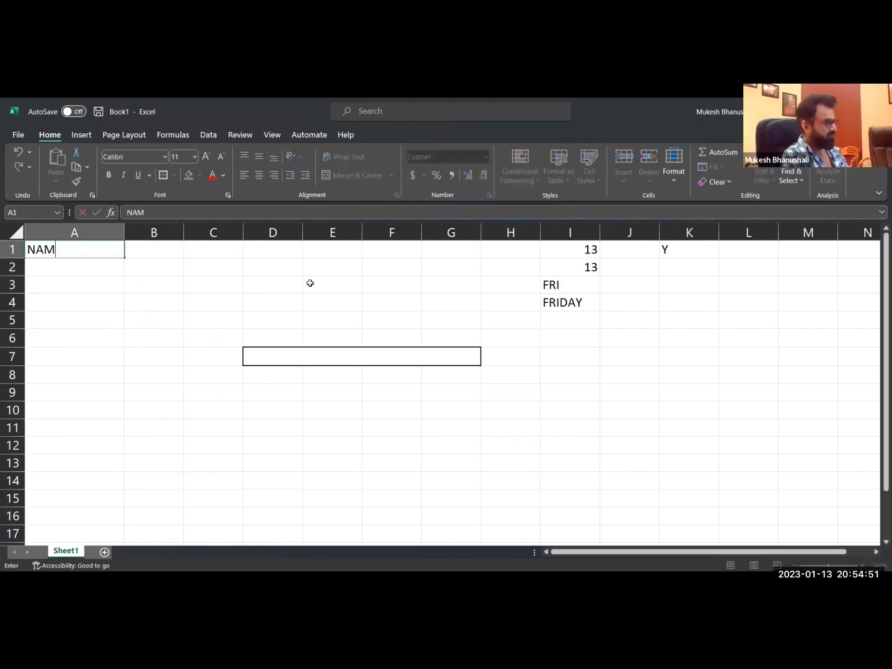
{"action": "key", "text": "Tab"}
{"action": "type", "text": "ENG"}
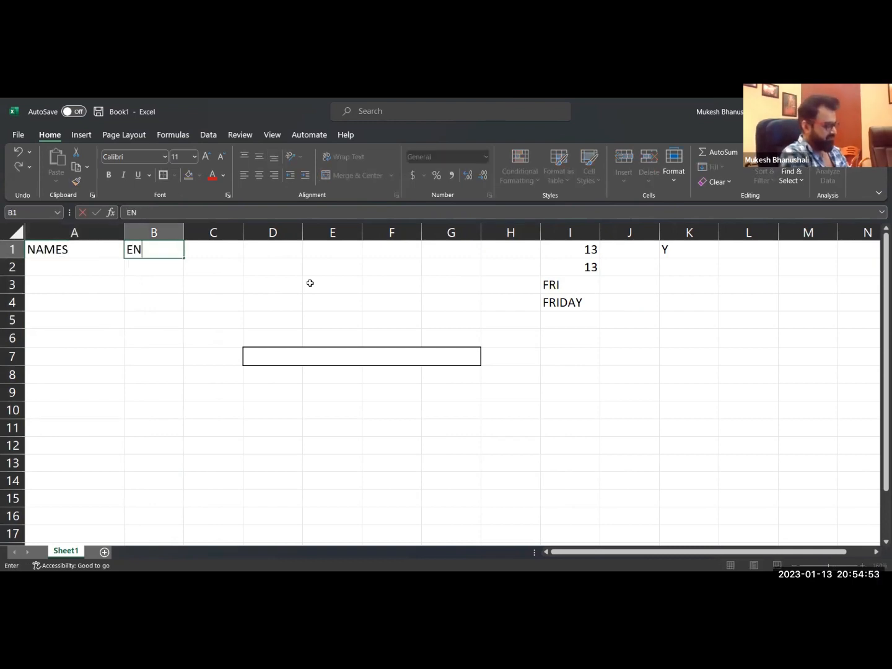
{"action": "key", "text": "Tab"}
{"action": "type", "text": "HINDI"}
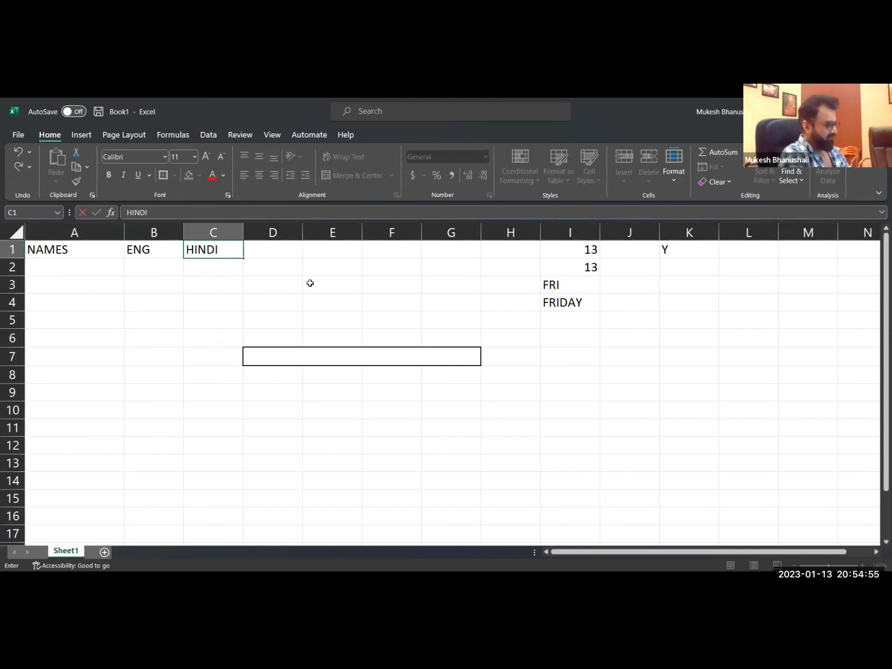
Enter the subject headings MAR, SCI, MATHS and SS in D1 to G1, and return to cell A2.
{"action": "key", "text": "Tab"}
{"action": "type", "text": "MAR"}
{"action": "key", "text": "Tab"}
{"action": "type", "text": "SCI"}
{"action": "key", "text": "Tab"}
{"action": "type", "text": "MATHS"}
{"action": "key", "text": "Tab"}
{"action": "type", "text": "SS"}
{"action": "key", "text": "Return"}
{"action": "key", "text": "Left"}
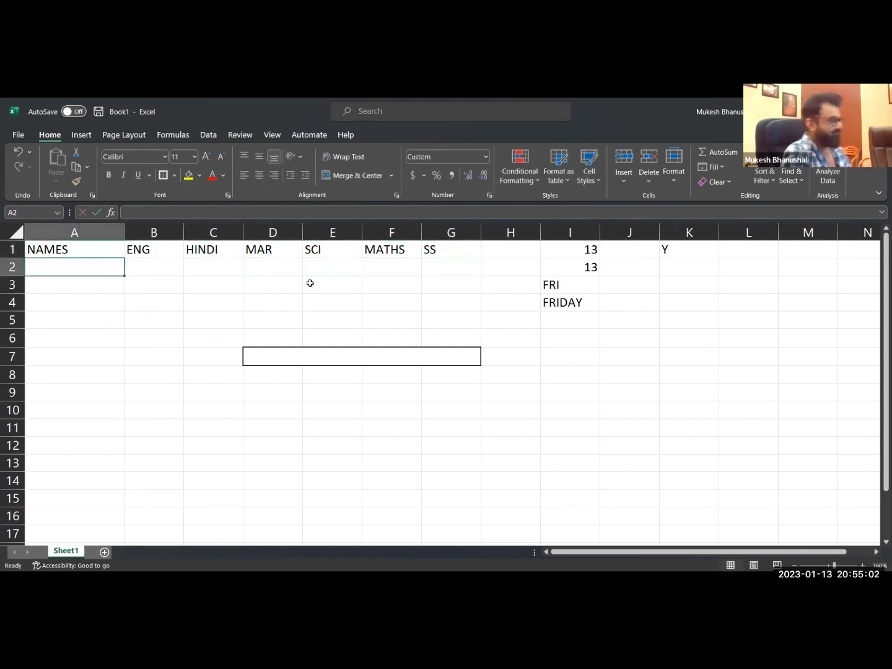
Enter the first two students' names under the NAMES heading in cells A2 and A3.
{"action": "type", "text": "DARSHAN"}
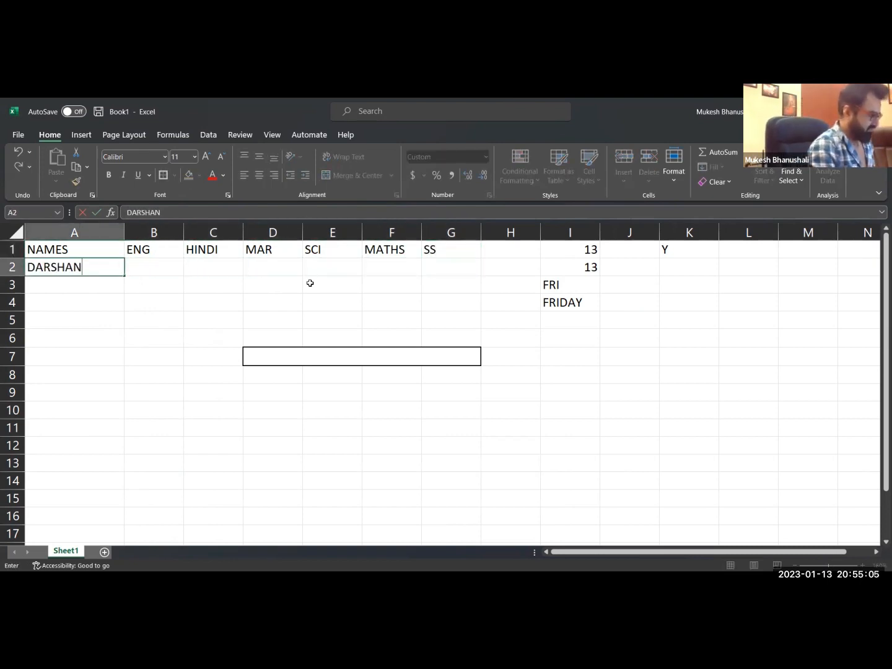
{"action": "key", "text": "Return"}
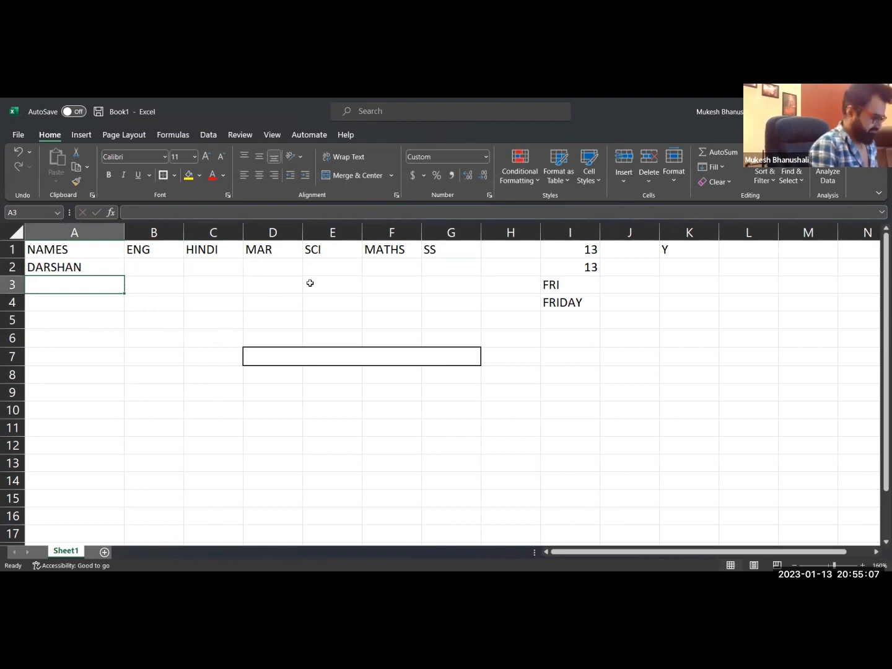
{"action": "type", "text": "NUZ"}
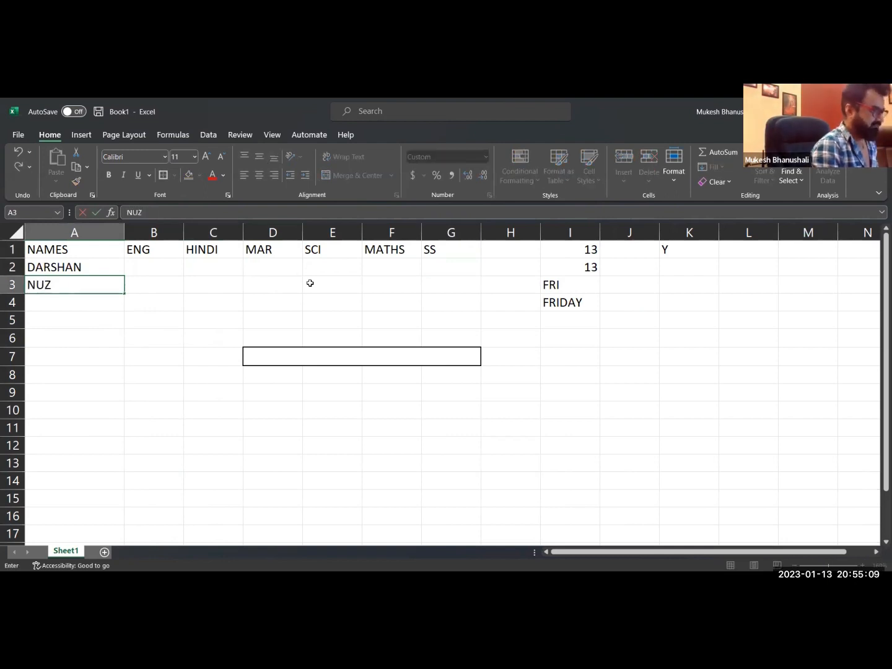
{"action": "type", "text": "HATH"}
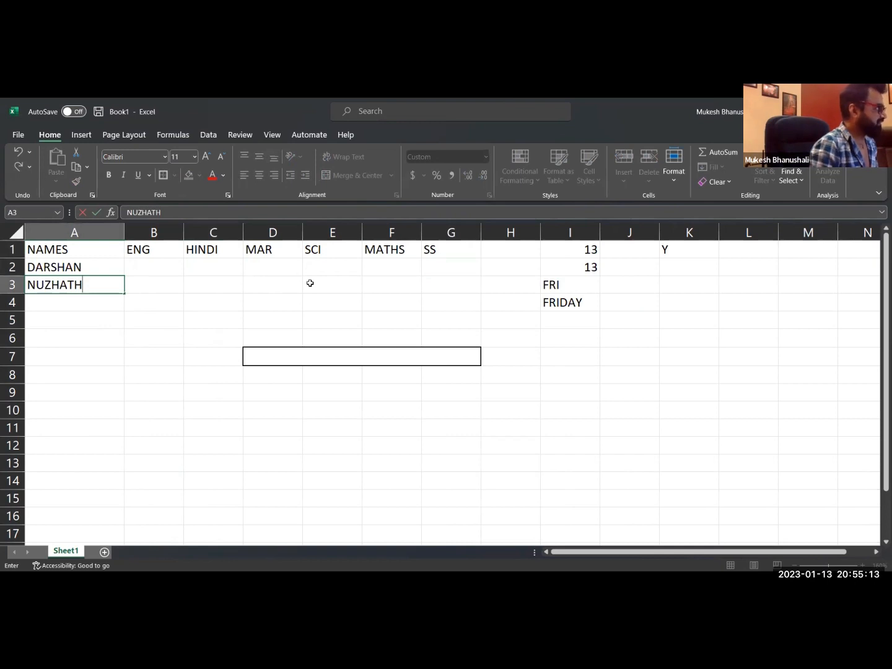
{"action": "key", "text": "Return"}
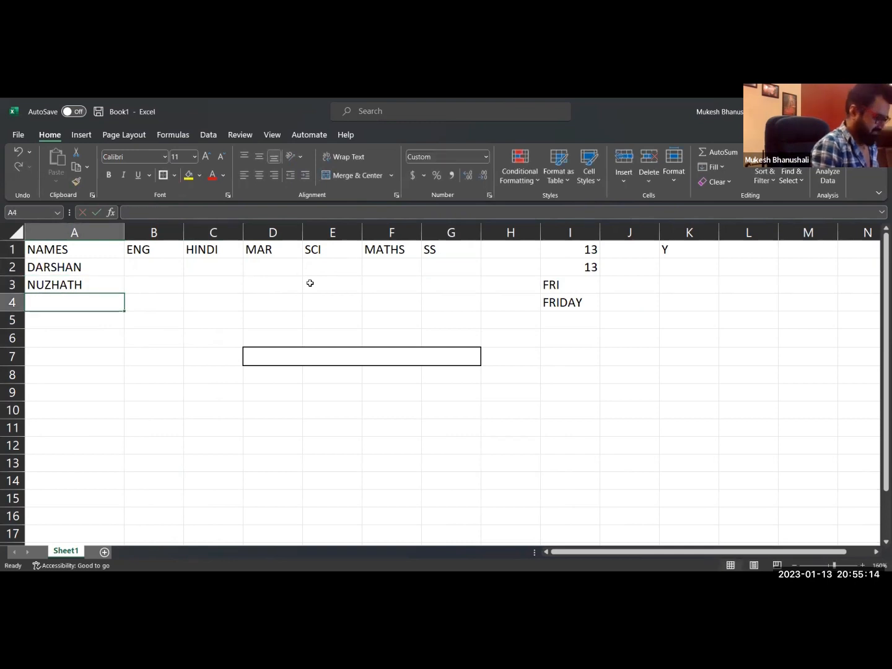
Enter the third student's name in cell A4, correcting its spelling before confirming it.
{"action": "type", "text": "PUJ"}
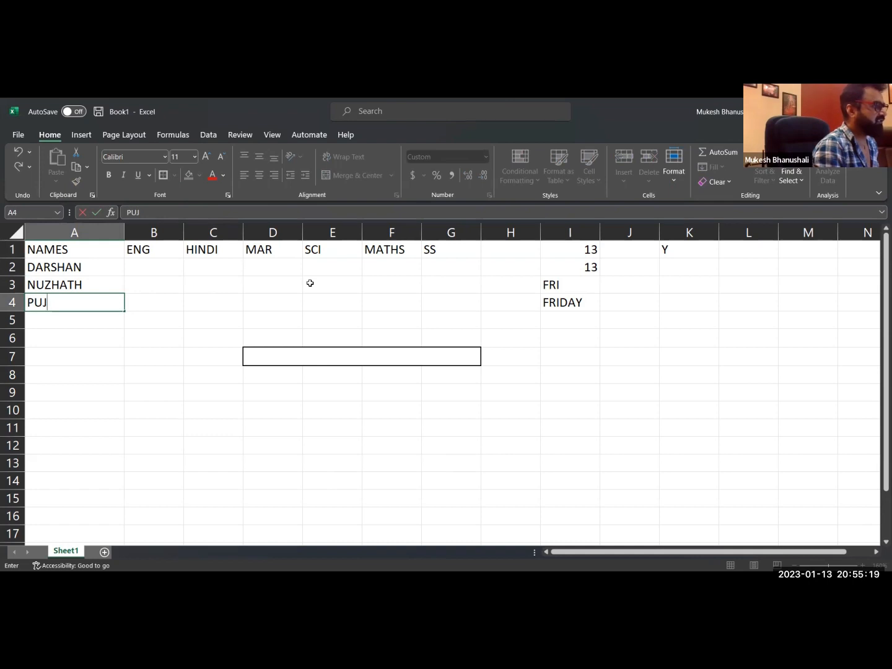
{"action": "type", "text": "HIT"}
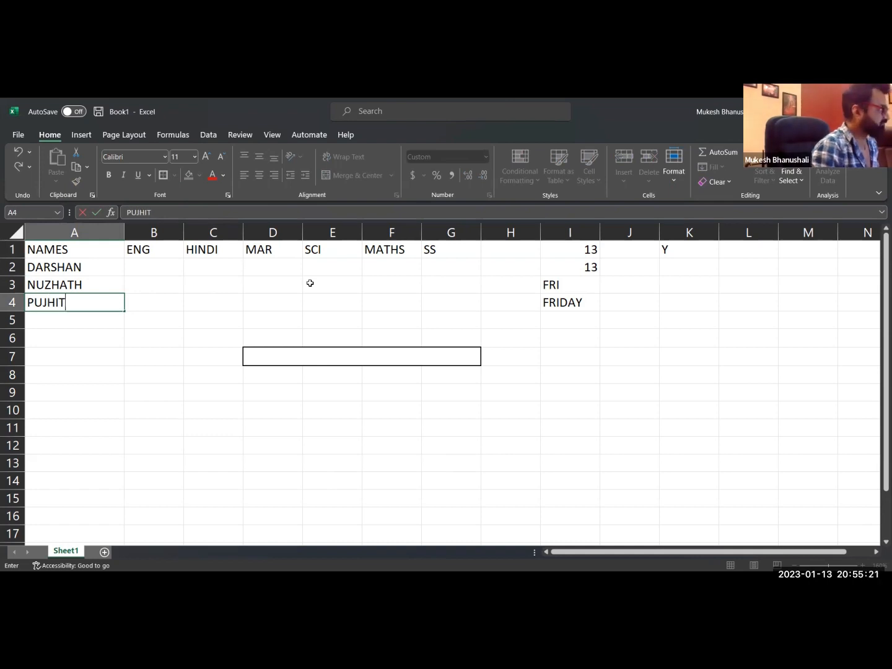
{"action": "key", "text": "BackSpace"}
{"action": "key", "text": "BackSpace"}
{"action": "key", "text": "BackSpace"}
{"action": "type", "text": "EET"}
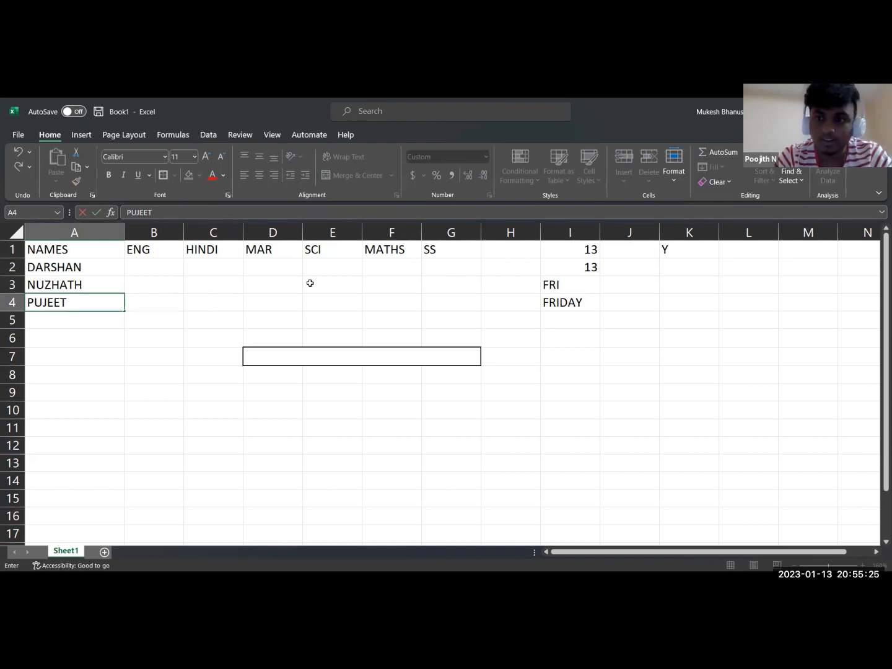
{"action": "key", "text": "BackSpace"}
{"action": "key", "text": "BackSpace"}
{"action": "key", "text": "BackSpace"}
{"action": "key", "text": "BackSpace"}
{"action": "key", "text": "BackSpace"}
{"action": "type", "text": "OO"}
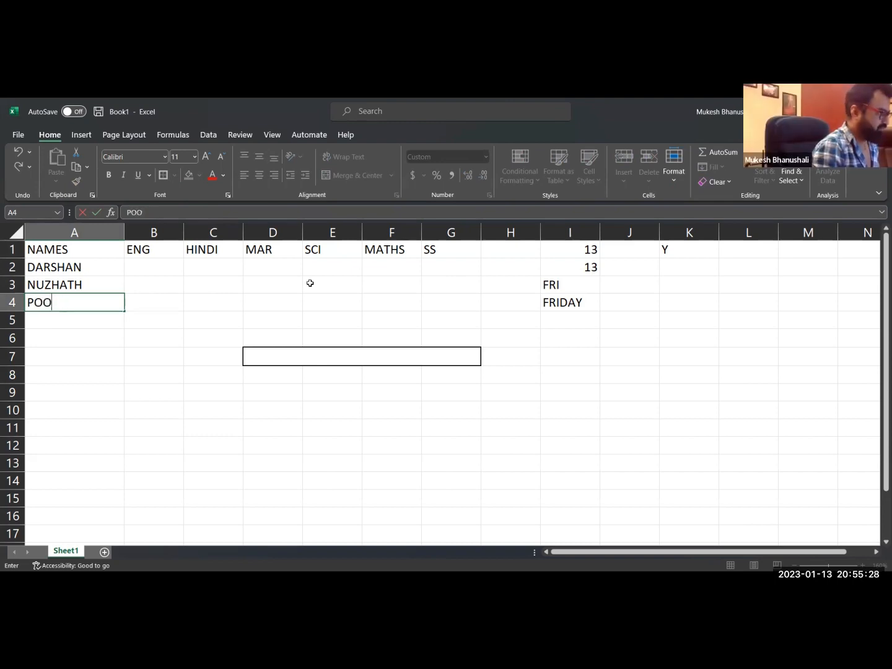
{"action": "type", "text": "JITH"}
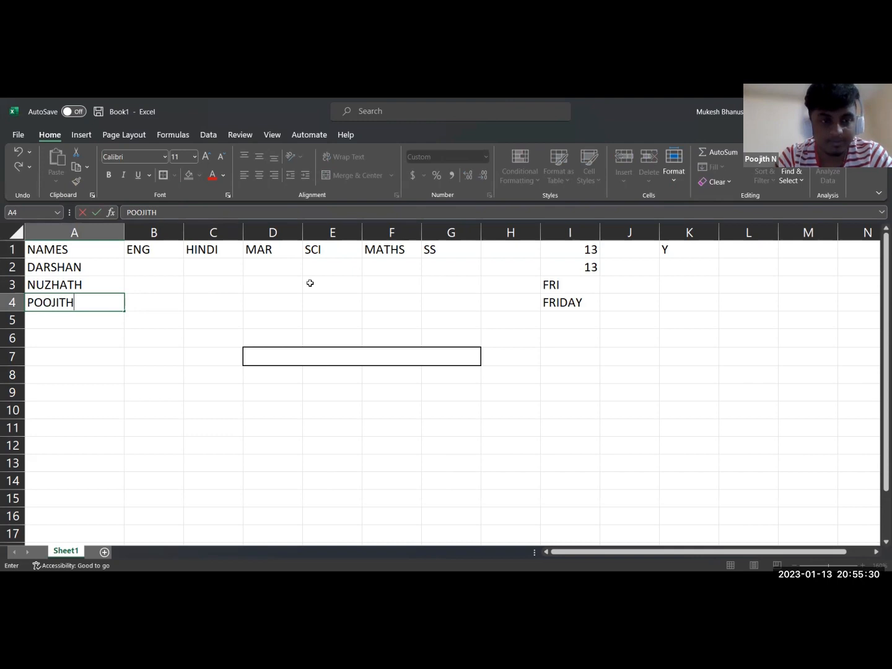
{"action": "key", "text": "Return"}
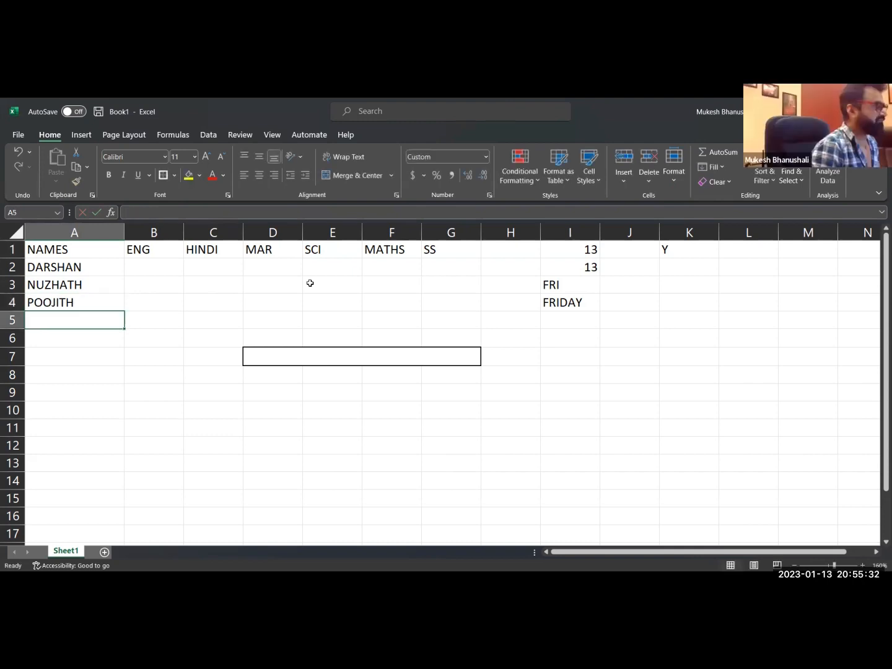
Enter the fourth, fifth and sixth students' names in cells A5 to A7.
{"action": "type", "text": "SAHANA"}
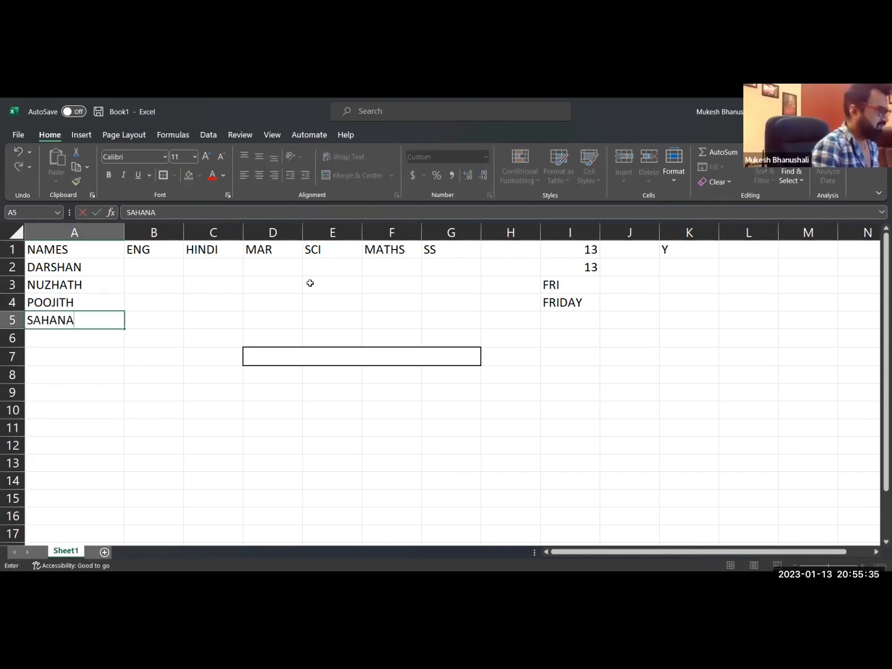
{"action": "key", "text": "Return"}
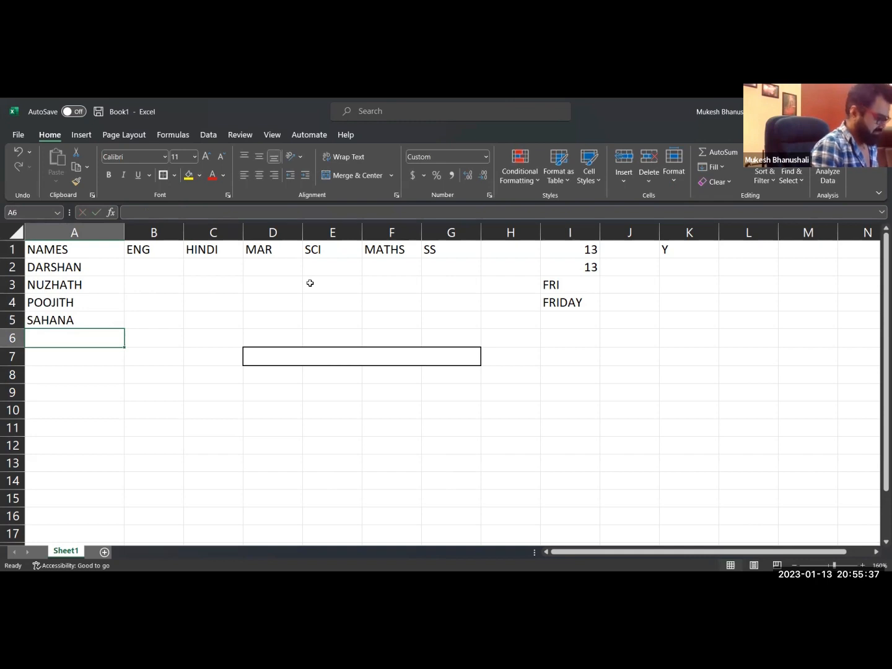
{"action": "type", "text": "NILOPTAL"}
{"action": "key", "text": "Return"}
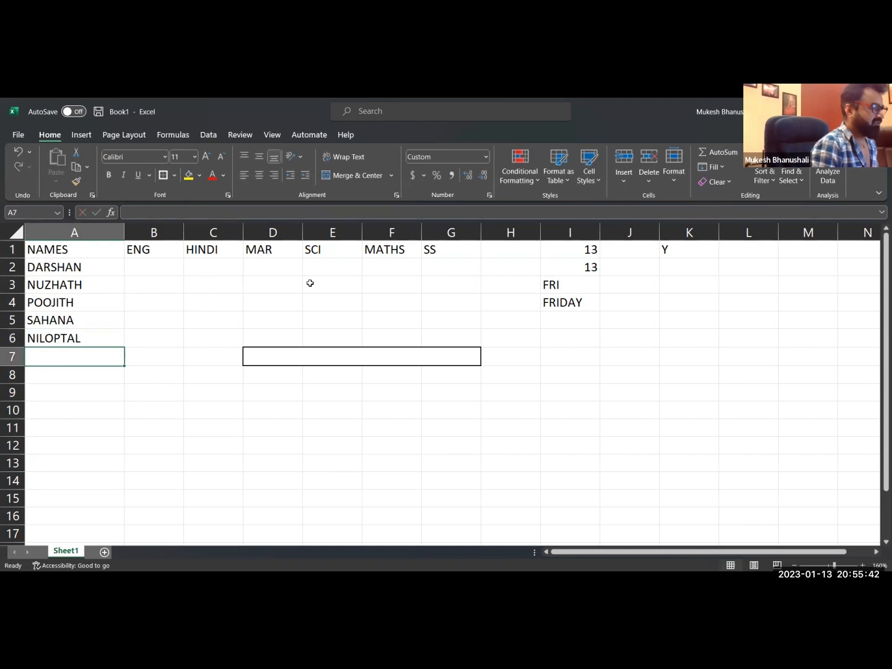
{"action": "type", "text": "NIPUN"}
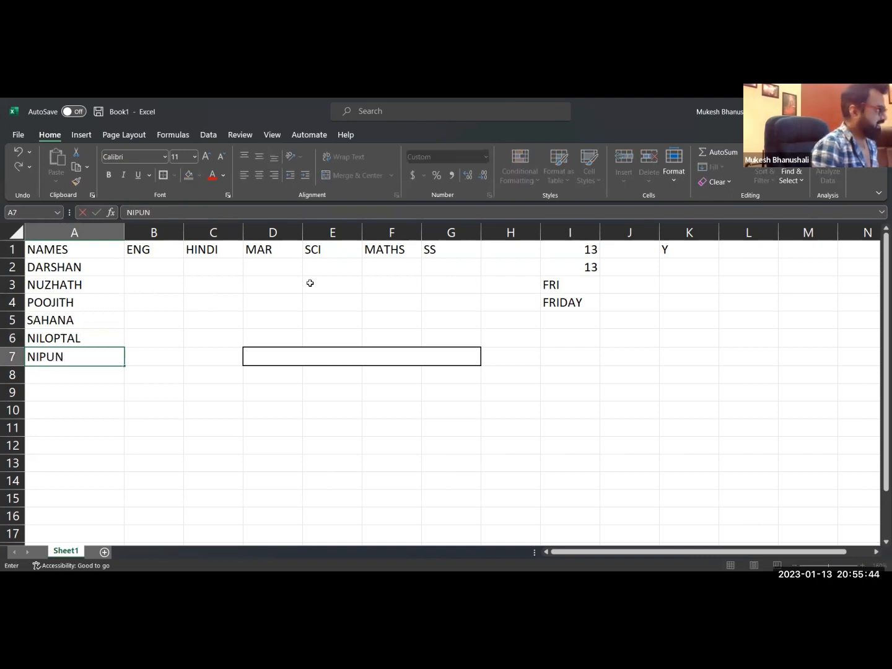
{"action": "key", "text": "Return"}
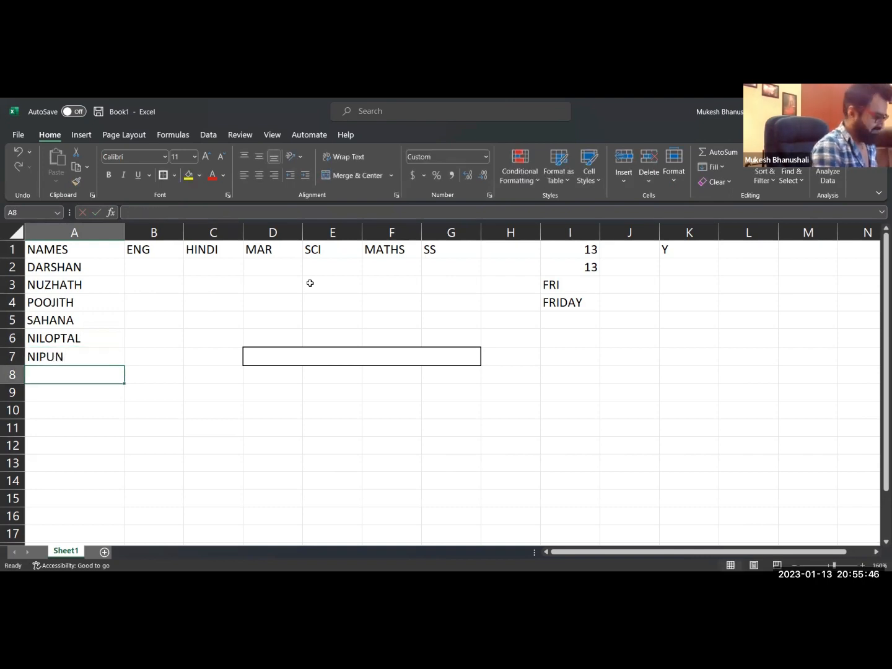
Enter the last three students' names in cells A8 to A10 to complete the NAMES column.
{"action": "type", "text": "RAJAT"}
{"action": "key", "text": "Return"}
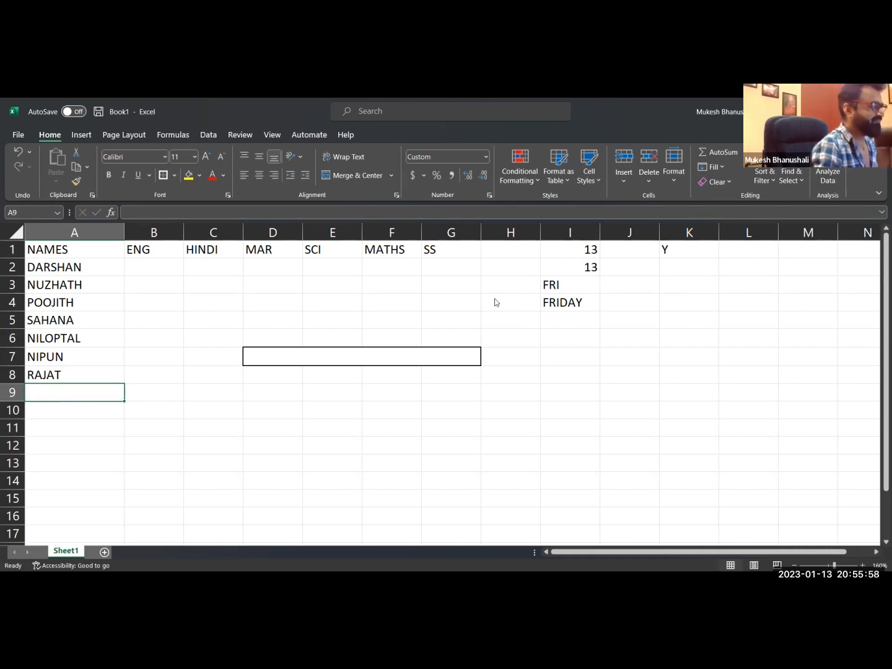
{"action": "type", "text": "SANDHYA"}
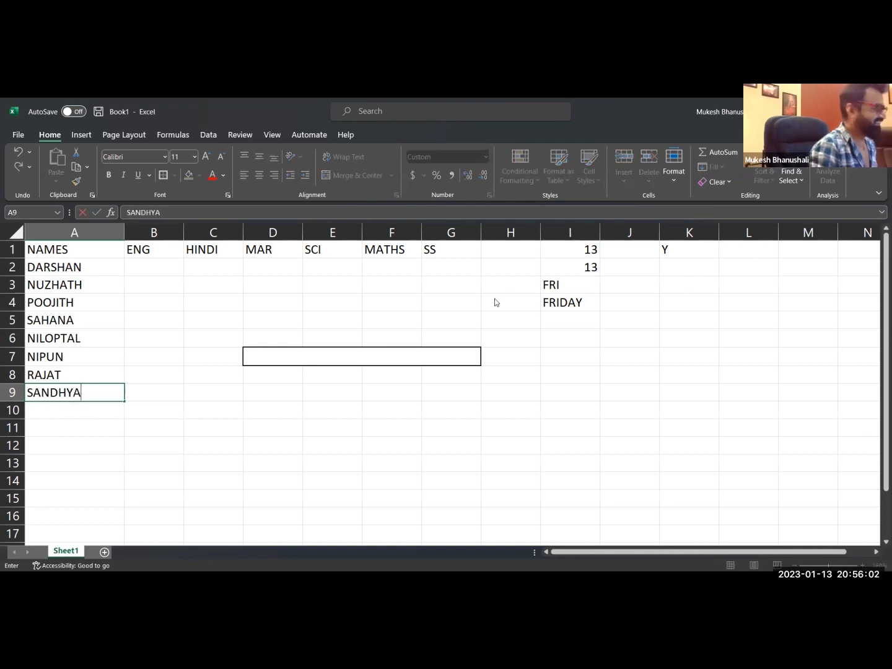
{"action": "key", "text": "Return"}
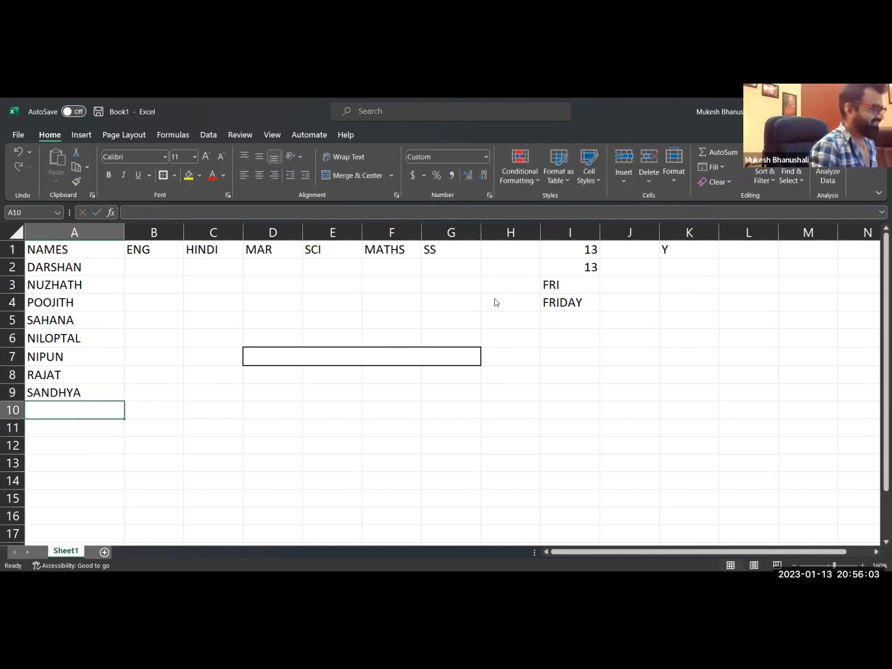
{"action": "type", "text": "SHRUSHTI"}
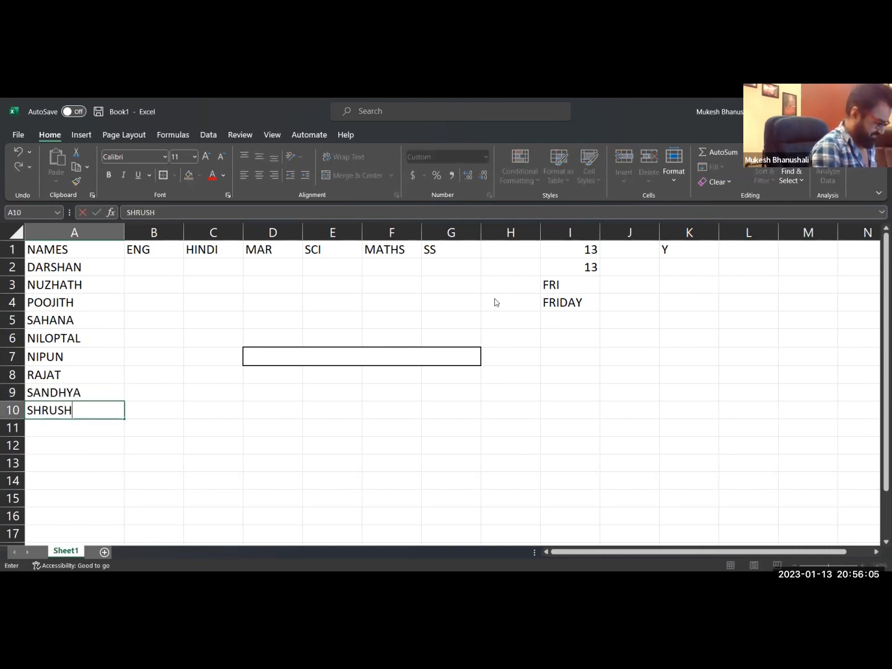
{"action": "key", "text": "Return"}
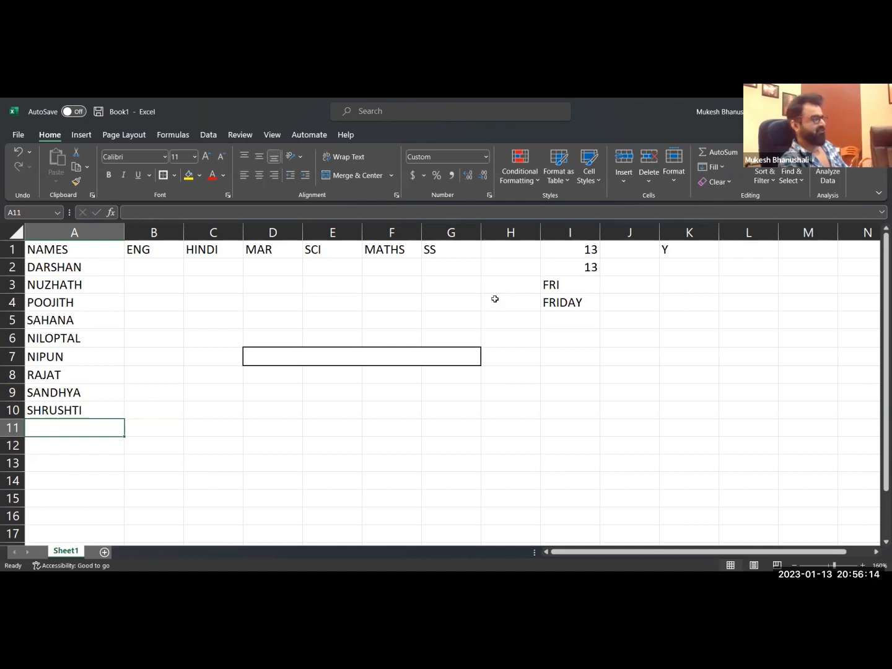
Enter the formula =RANDBETWEEN(2,95) in cell B2 to generate the first student's ENG mark.
{"action": "left_click", "coordinate": [163, 265]}
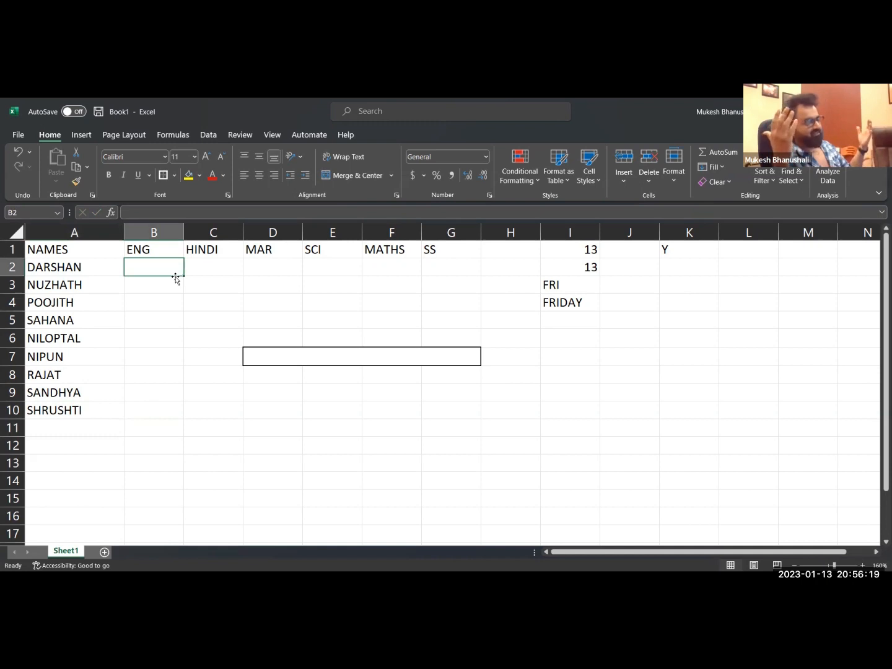
{"action": "type", "text": "="}
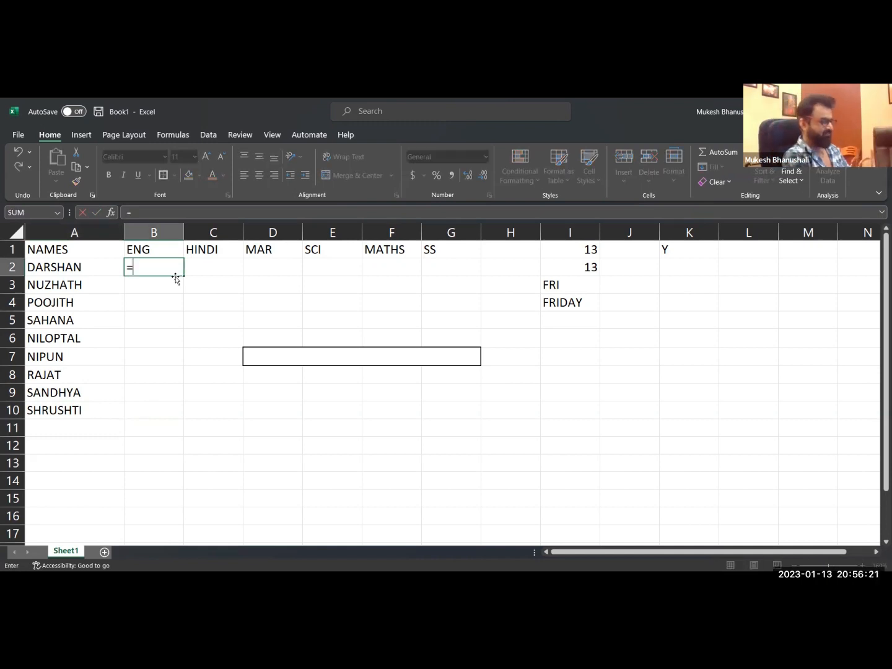
{"action": "type", "text": "RAND"}
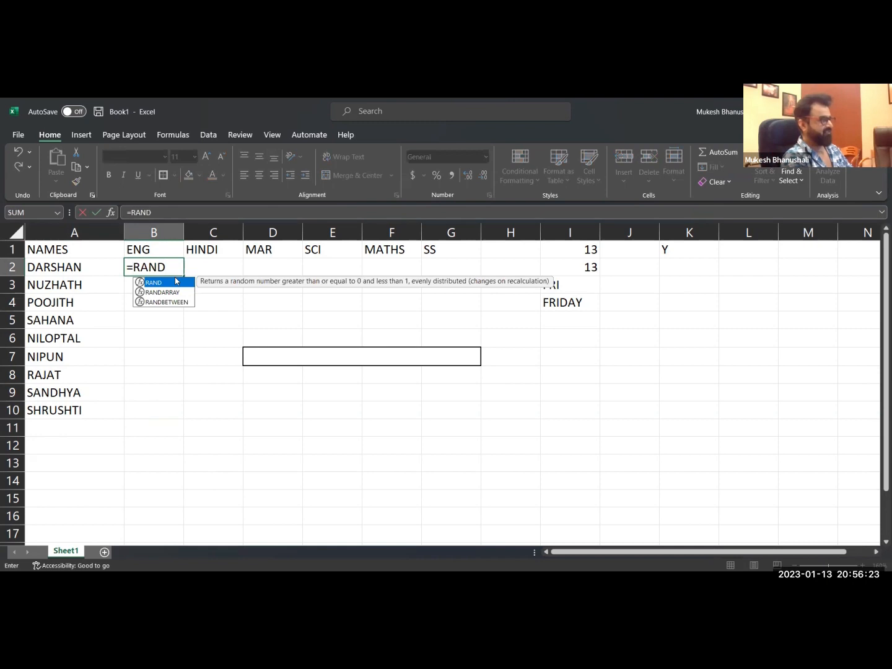
{"action": "key", "text": "Down"}
{"action": "key", "text": "Down"}
{"action": "key", "text": "Tab"}
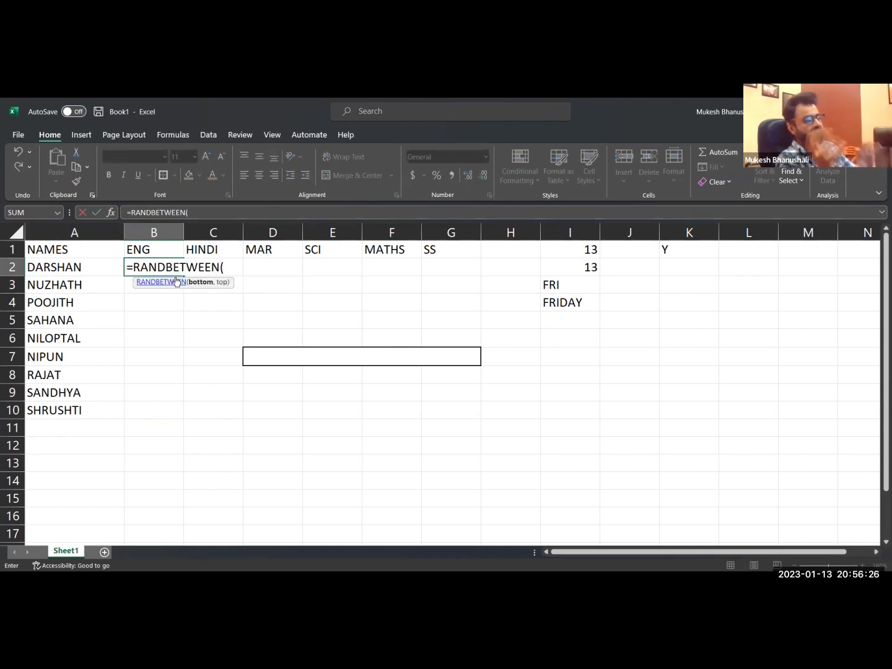
{"action": "type", "text": "2,"}
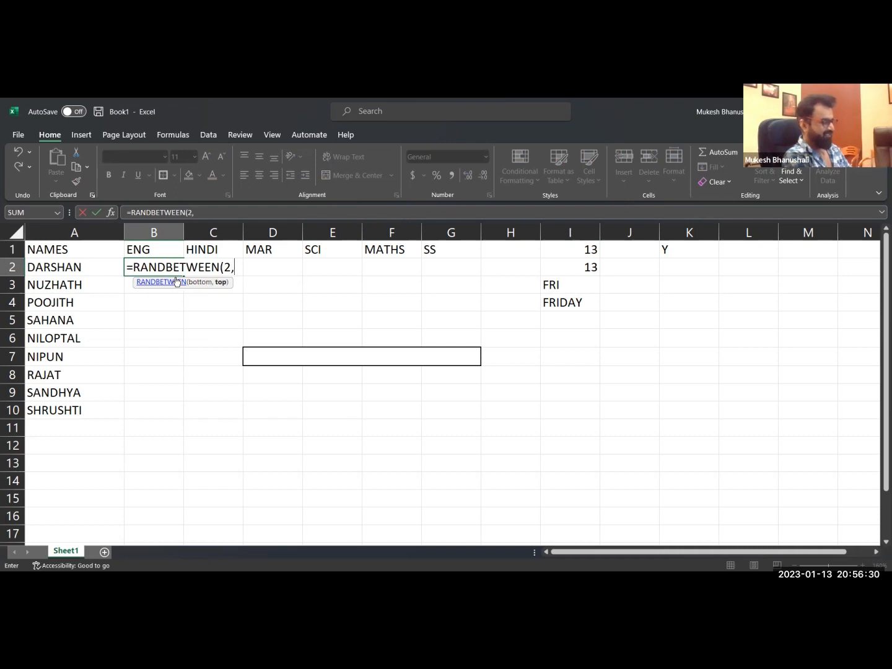
{"action": "type", "text": "9"}
{"action": "key", "text": "BackSpace"}
{"action": "type", "text": "95"}
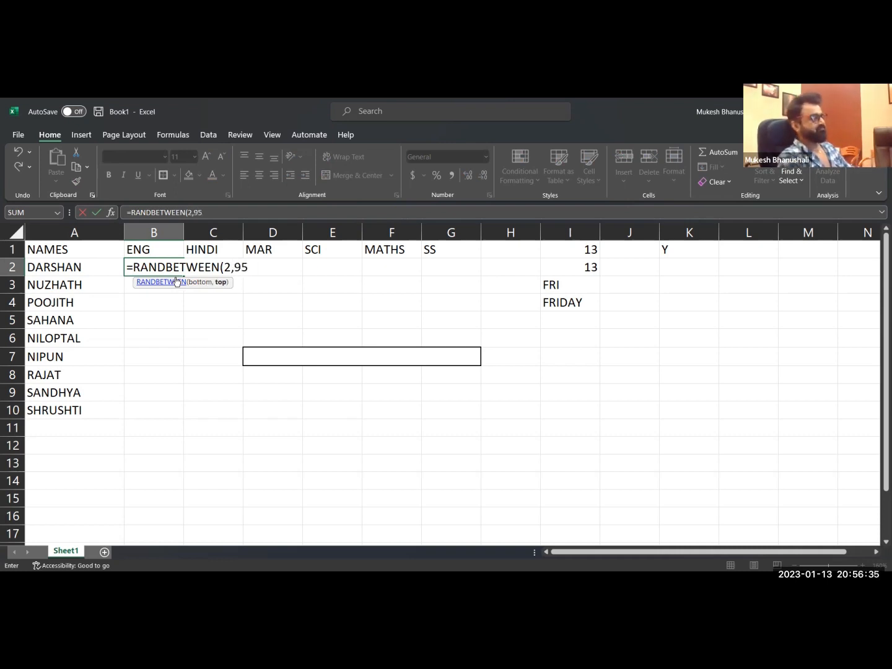
{"action": "type", "text": ")"}
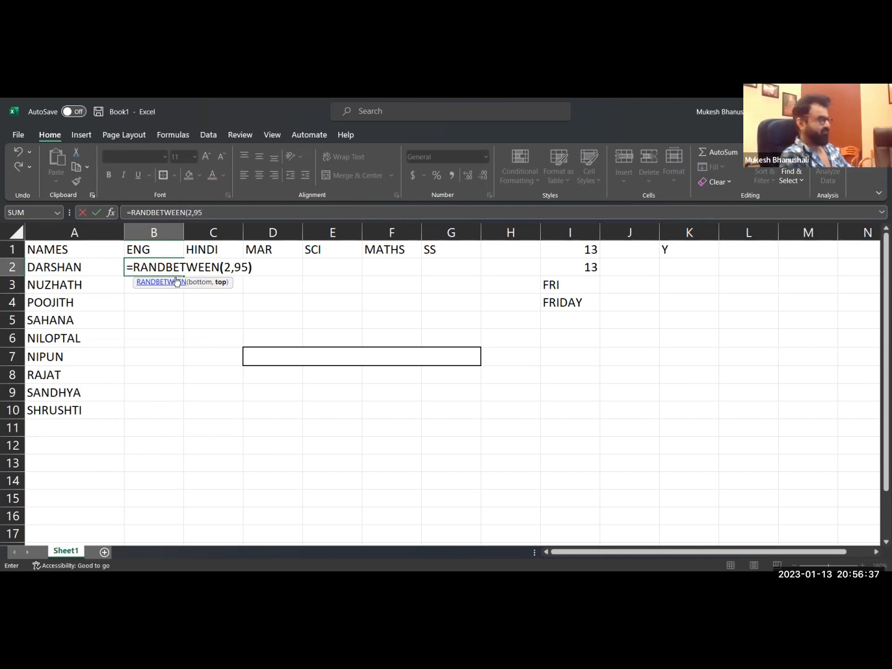
{"action": "key", "text": "Return"}
Copy the random-number formula from B2 into every mark cell of the range B2 to G10.
{"action": "key", "text": "Up"}
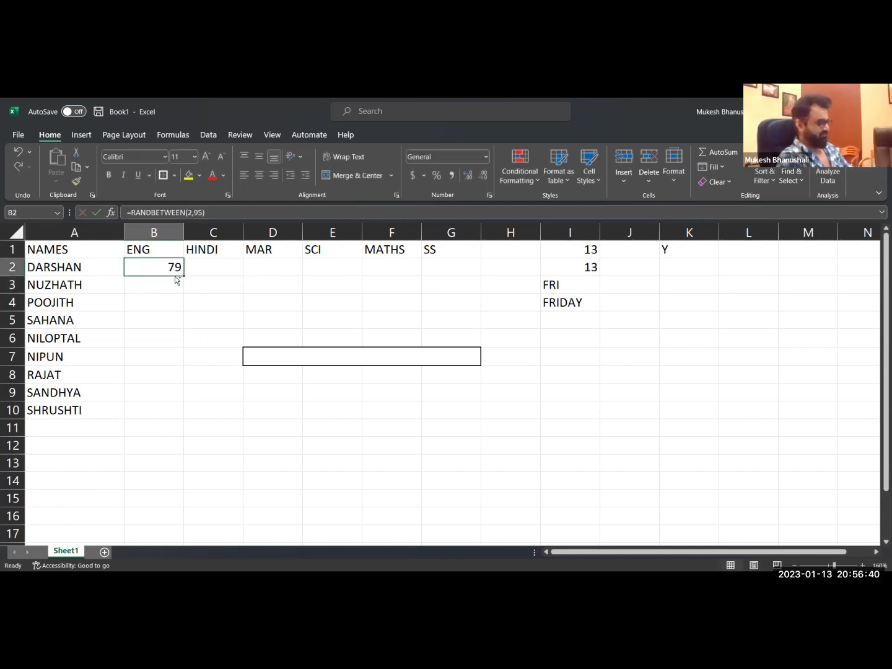
{"action": "key", "text": "ctrl+c"}
{"action": "key", "text": "shift+Right"}
{"action": "key", "text": "shift+Right"}
{"action": "key", "text": "shift+Right"}
{"action": "key", "text": "shift+Right"}
{"action": "key", "text": "shift+Right"}
{"action": "key", "text": "shift+Down"}
{"action": "key", "text": "shift+Down"}
{"action": "key", "text": "shift+Down"}
{"action": "key", "text": "shift+Down"}
{"action": "key", "text": "shift+Down"}
{"action": "key", "text": "shift+Down"}
{"action": "key", "text": "shift+Down"}
{"action": "key", "text": "shift+Down"}
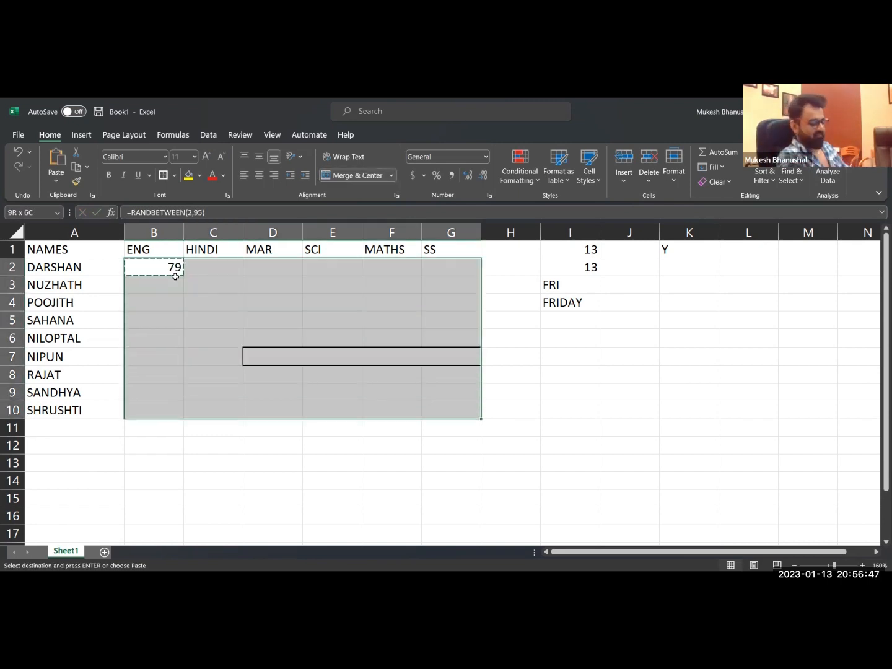
{"action": "key", "text": "Return"}
Replace the formulas in B2 to G10 with fixed numbers using Paste Special with the Values option.
{"action": "key", "text": "ctrl+c"}
{"action": "key", "text": "ctrl+alt+v"}
{"action": "key", "text": "v"}
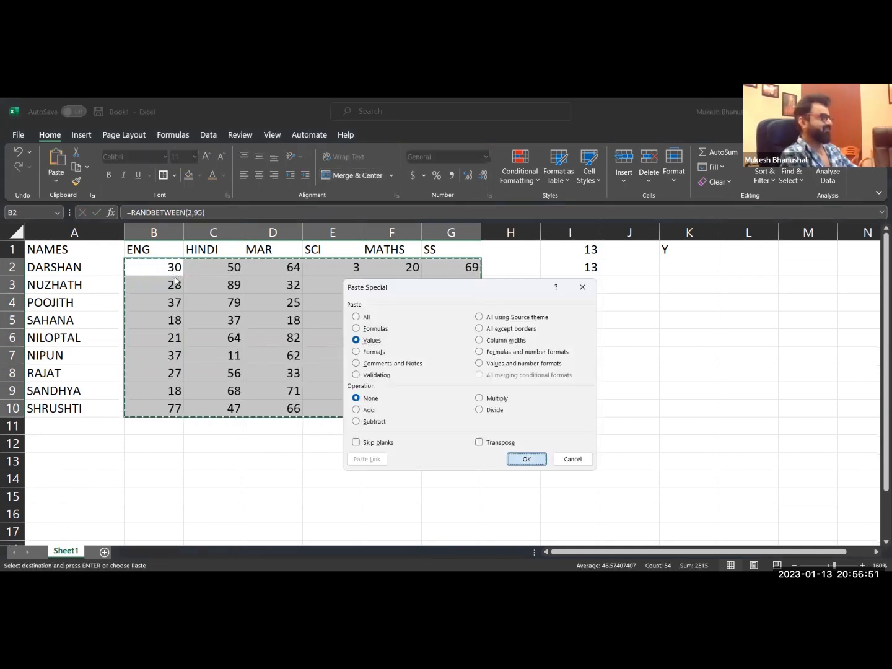
{"action": "key", "text": "Return"}
{"action": "key", "text": "Right"}
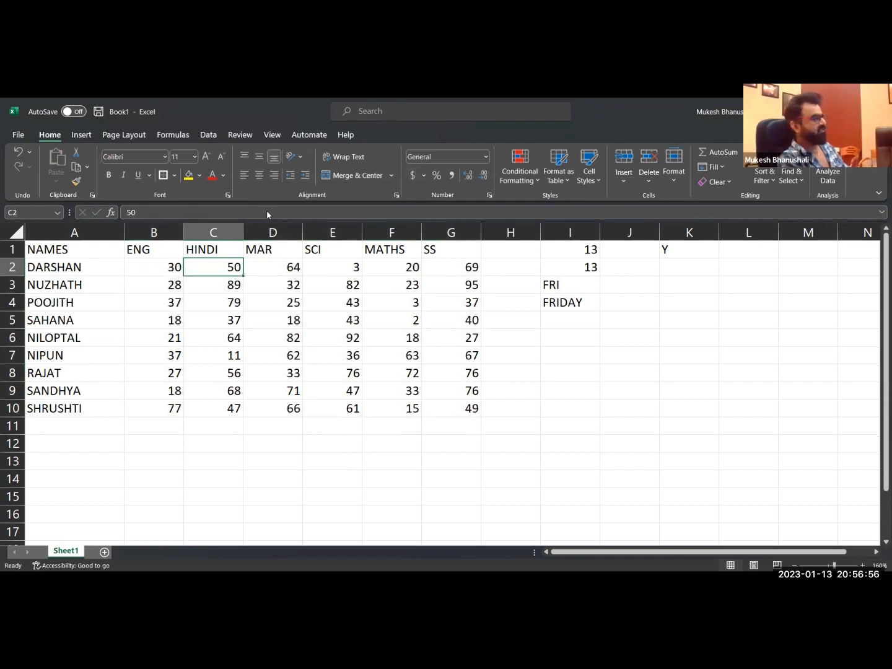
{"action": "left_click", "coordinate": [163, 287]}
{"action": "left_click", "coordinate": [287, 293]}
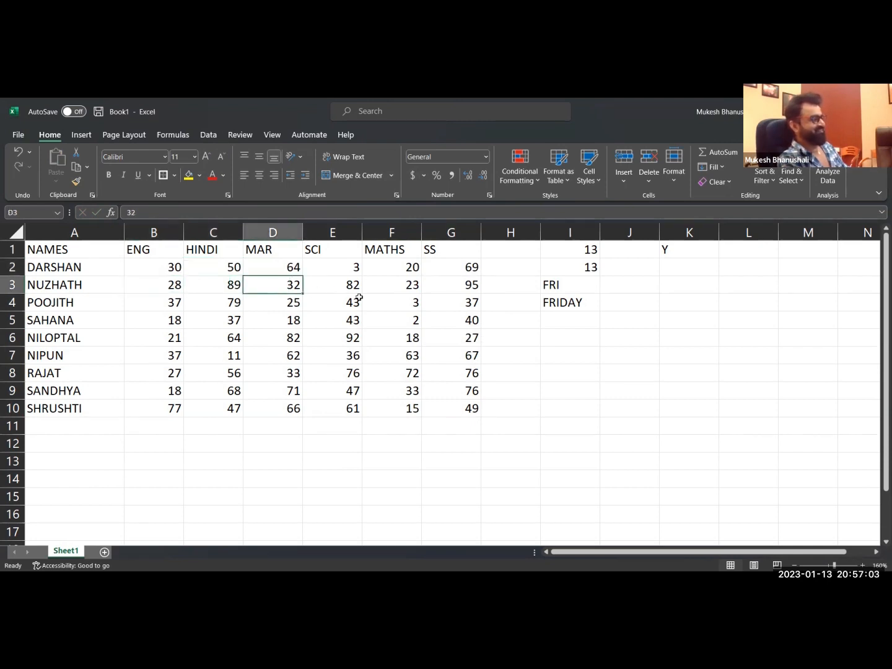
{"action": "left_click", "coordinate": [407, 286]}
{"action": "left_click", "coordinate": [293, 285]}
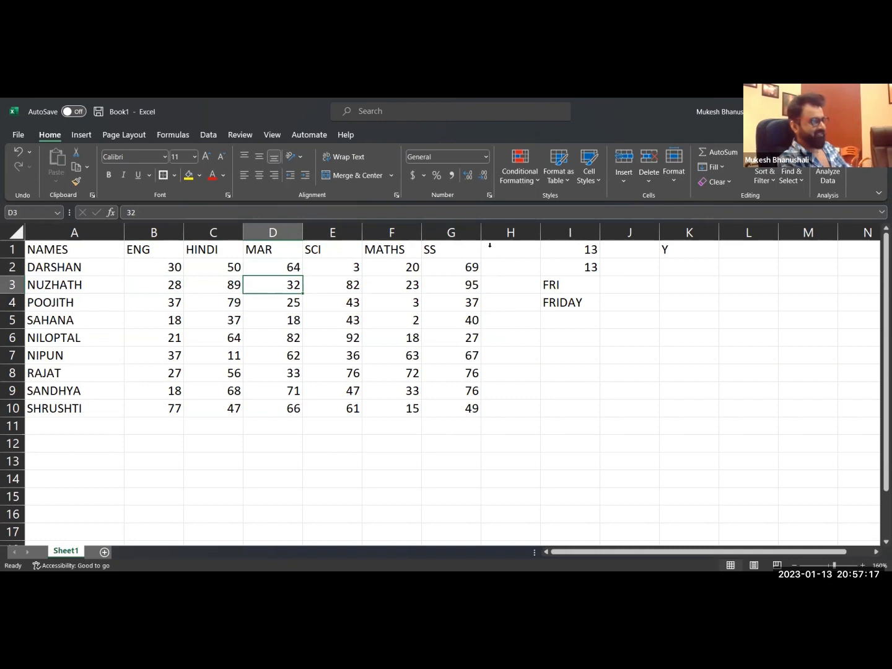
Clear the leftover date samples from the whole of column I and return to the marks table.
{"action": "left_click", "coordinate": [570, 232]}
{"action": "key", "text": "Delete"}
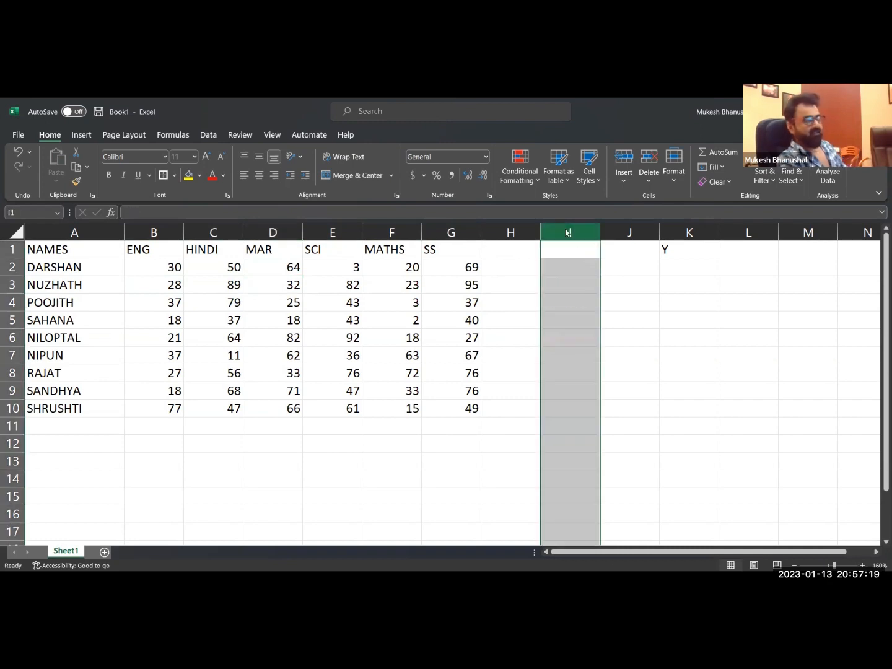
{"action": "left_click", "coordinate": [276, 303]}
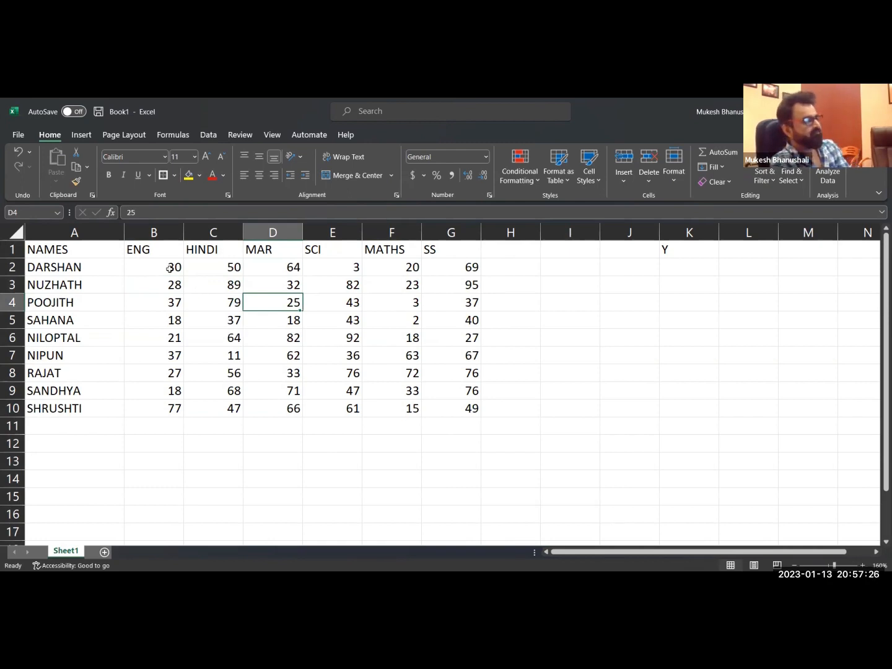
Try a red font colour on the marks in B2 to G9 and undo it.
{"action": "left_click_drag", "start_coordinate": [169, 268], "coordinate": [460, 409]}
{"action": "left_click", "coordinate": [214, 176]}
{"action": "left_click_drag", "start_coordinate": [220, 271], "coordinate": [215, 278]}
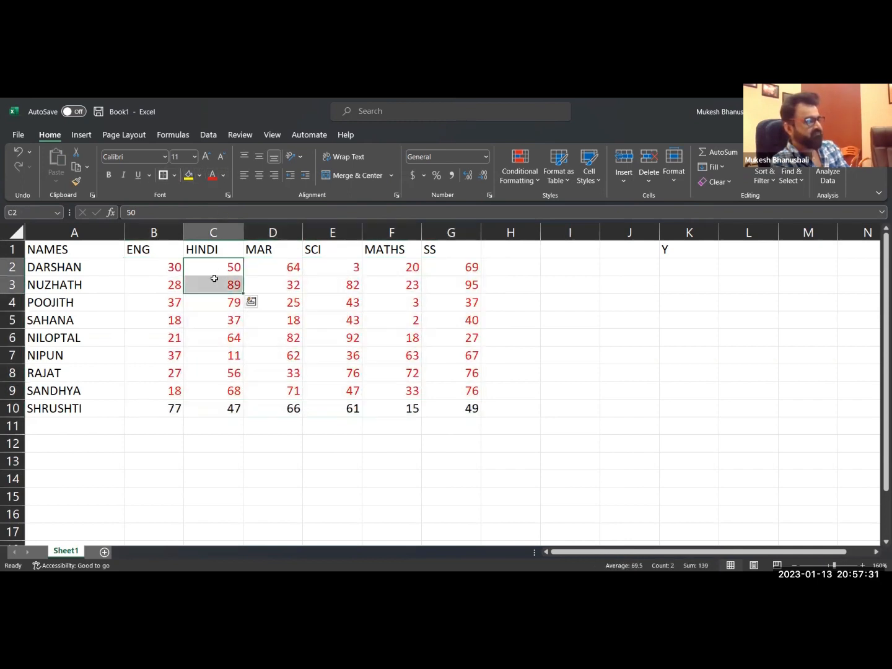
{"action": "key", "text": "ctrl+z"}
{"action": "left_click", "coordinate": [227, 335]}
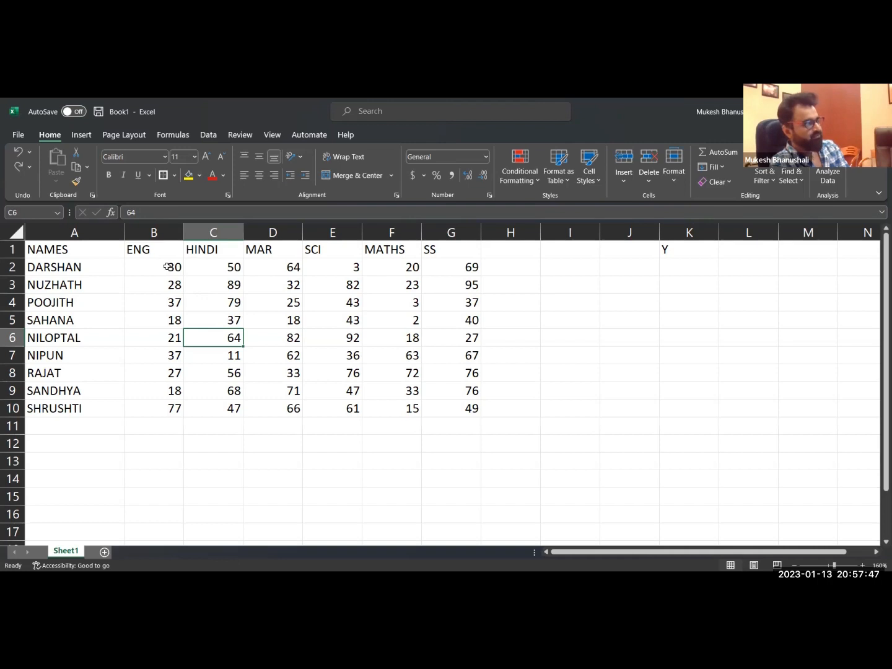
{"action": "left_click_drag", "start_coordinate": [166, 266], "coordinate": [291, 304]}
{"action": "left_click_drag", "start_coordinate": [310, 359], "coordinate": [412, 404]}
{"action": "left_click", "coordinate": [430, 390]}
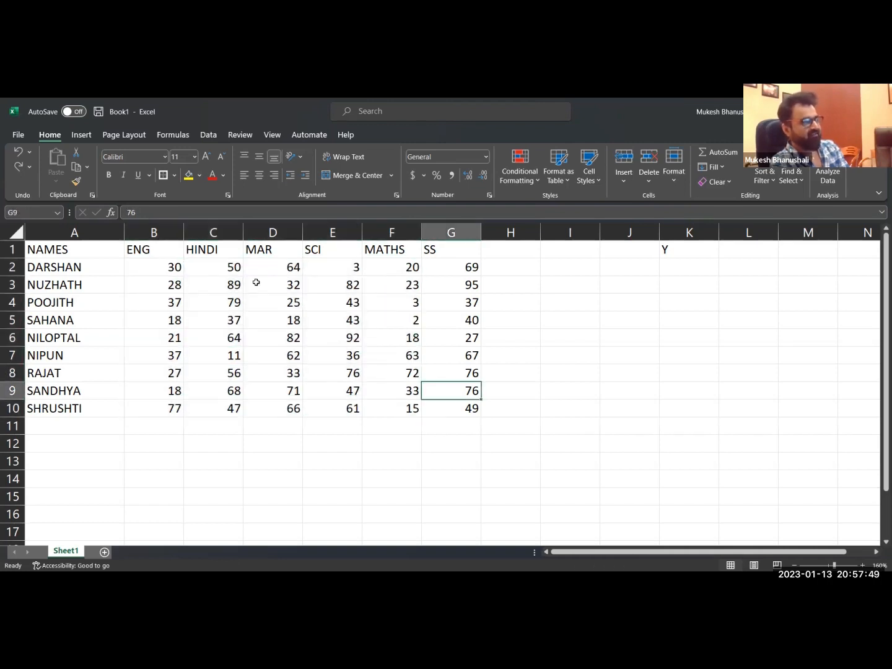
{"action": "left_click", "coordinate": [177, 287]}
{"action": "left_click", "coordinate": [284, 287]}
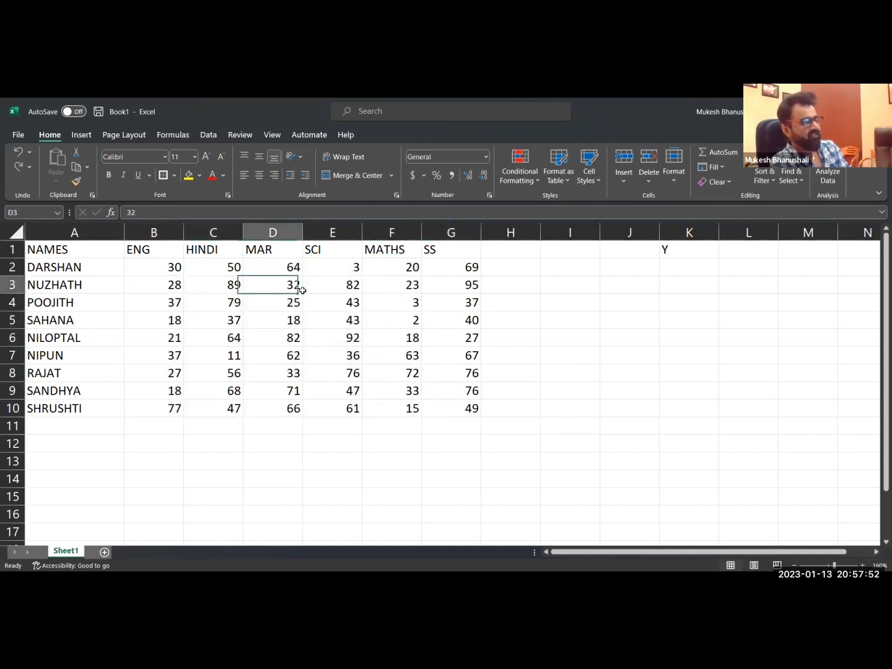
{"action": "left_click", "coordinate": [401, 288]}
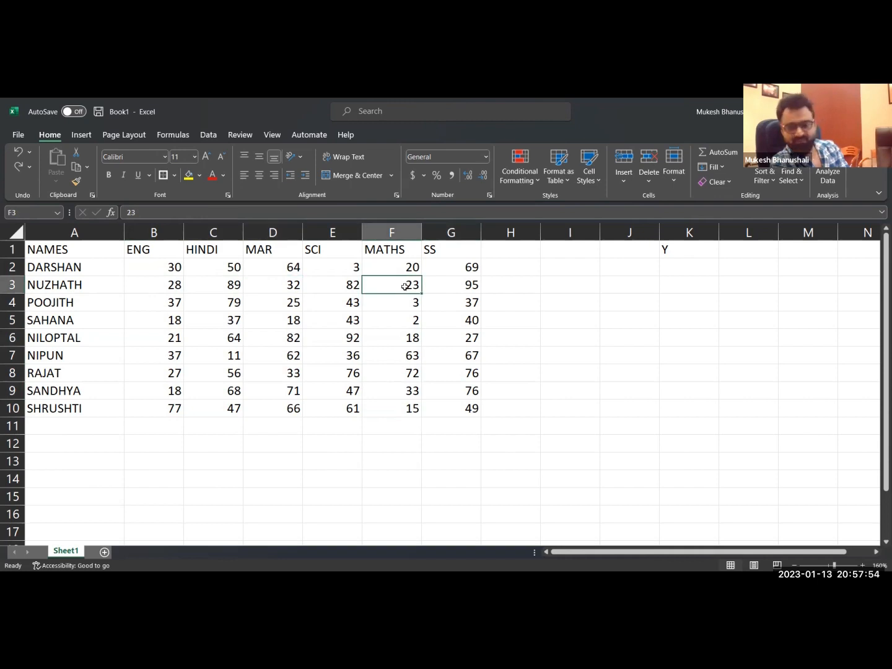
{"action": "left_click", "coordinate": [170, 286]}
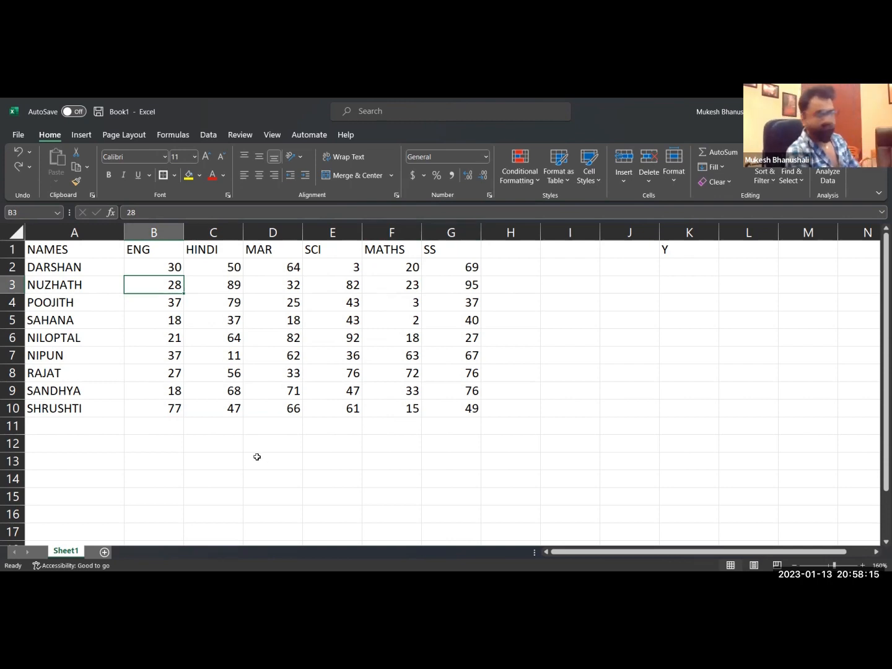
Enter the colour codes [RED] in cell D13 and [BLUE] in cell D14 below the marks table.
{"action": "left_click", "coordinate": [277, 465]}
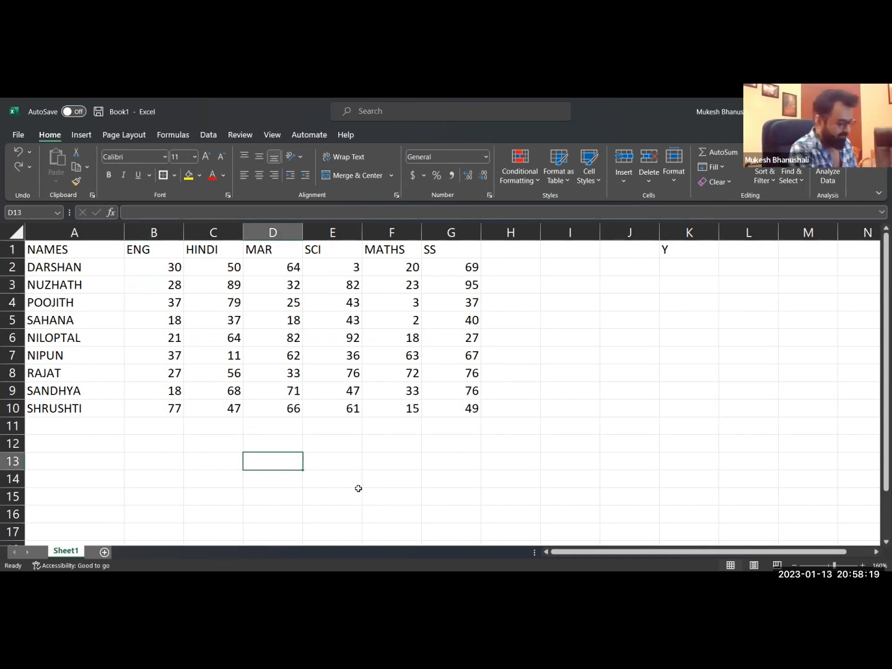
{"action": "type", "text": "[RED]"}
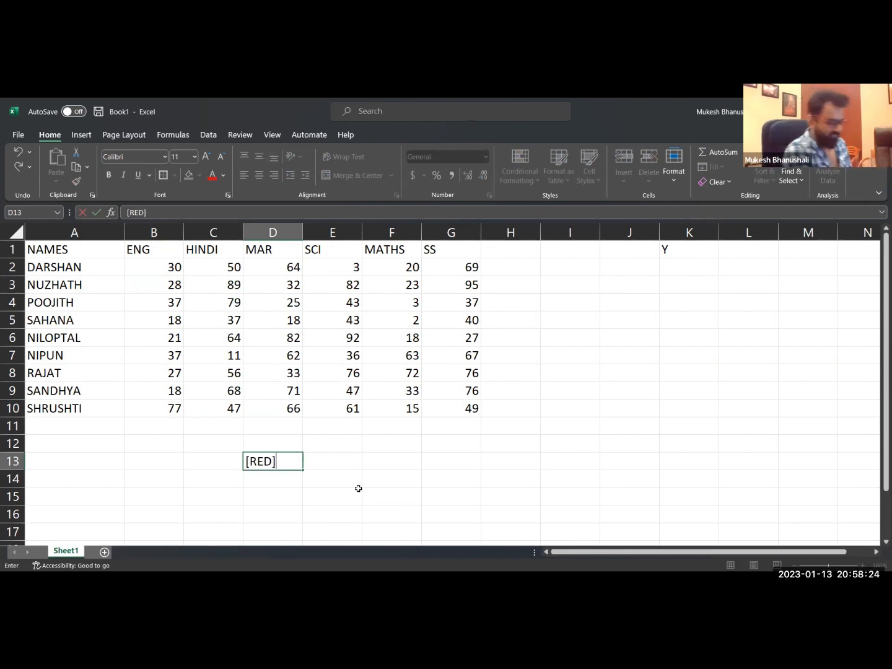
{"action": "key", "text": "Return"}
{"action": "type", "text": "[BL"}
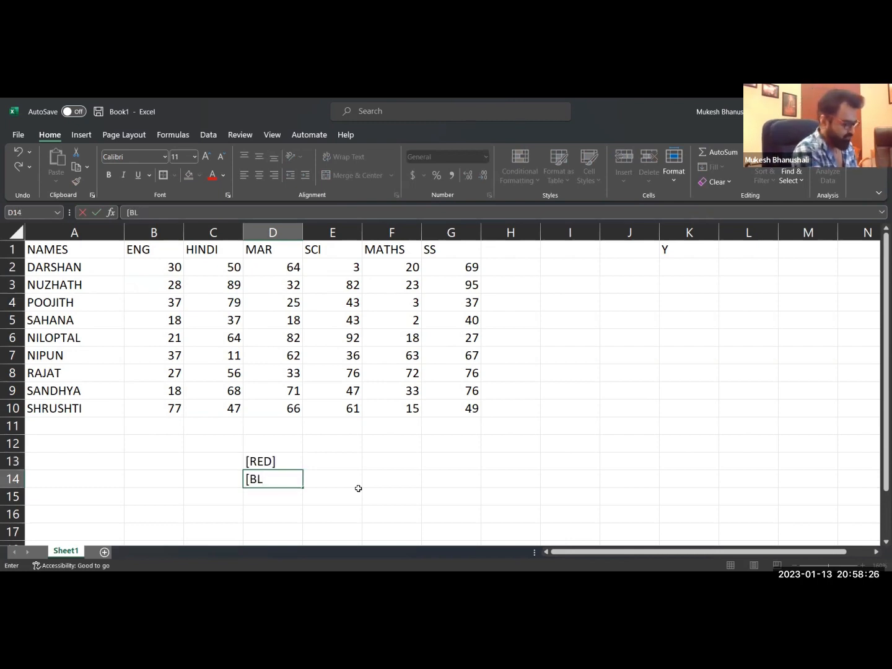
{"action": "type", "text": "UE]"}
{"action": "key", "text": "Return"}
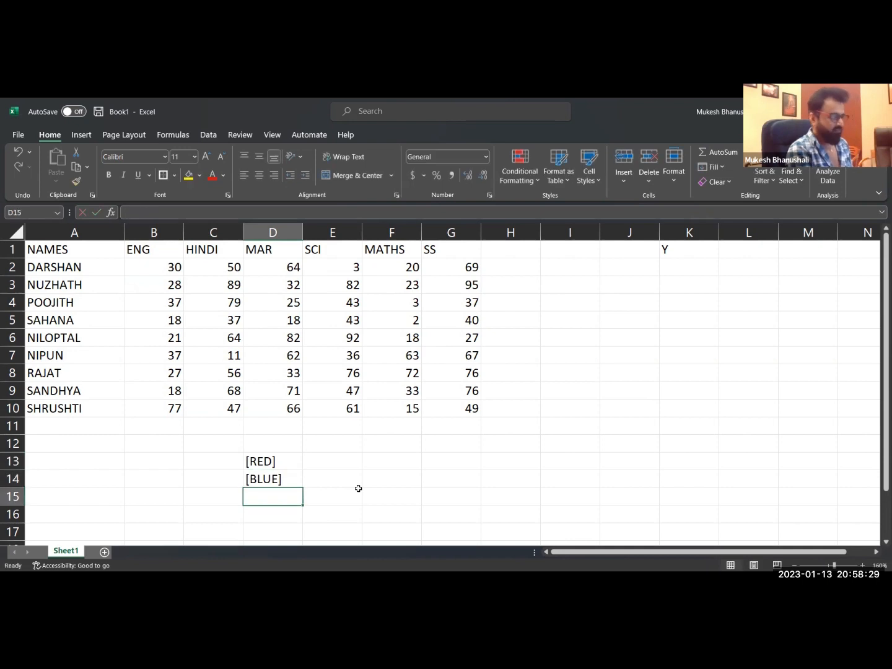
Enter the colour code [GREEN] in cell D15 beneath [BLUE].
{"action": "type", "text": "[GREEN]"}
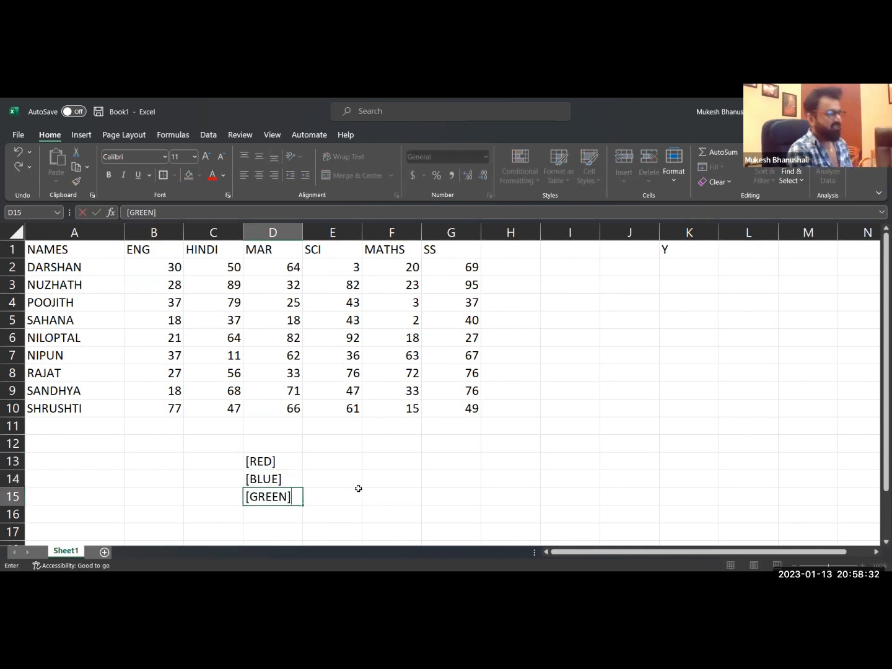
{"action": "key", "text": "Return"}
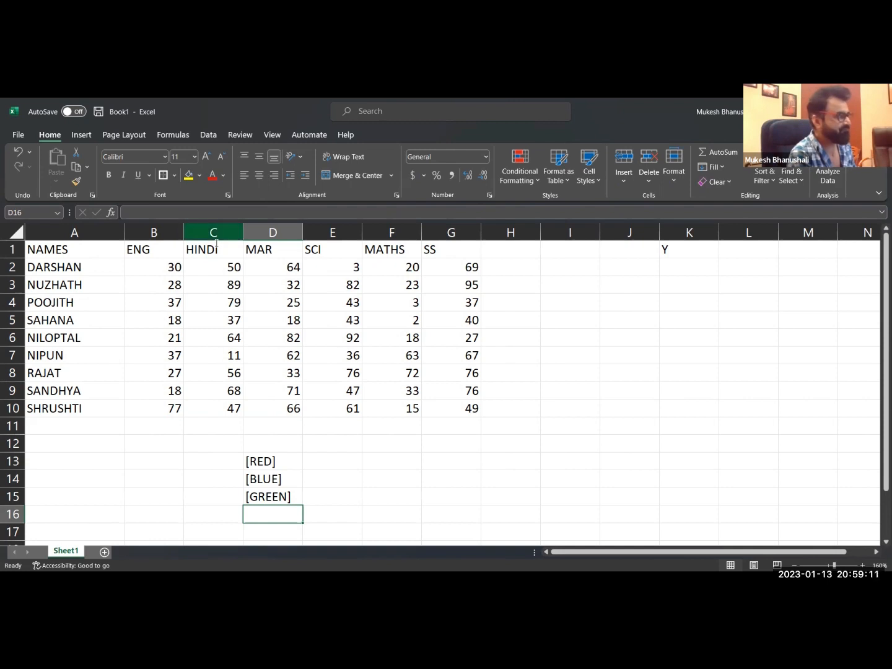
Apply the custom number format [RED] to the marks in B2 to G10.
{"action": "mouse_move", "coordinate": [180, 276]}
{"action": "left_mouse_down"}
{"action": "mouse_move", "coordinate": [360, 366]}
{"action": "mouse_move", "coordinate": [488, 408]}
{"action": "mouse_move", "coordinate": [477, 408]}
{"action": "left_mouse_up"}
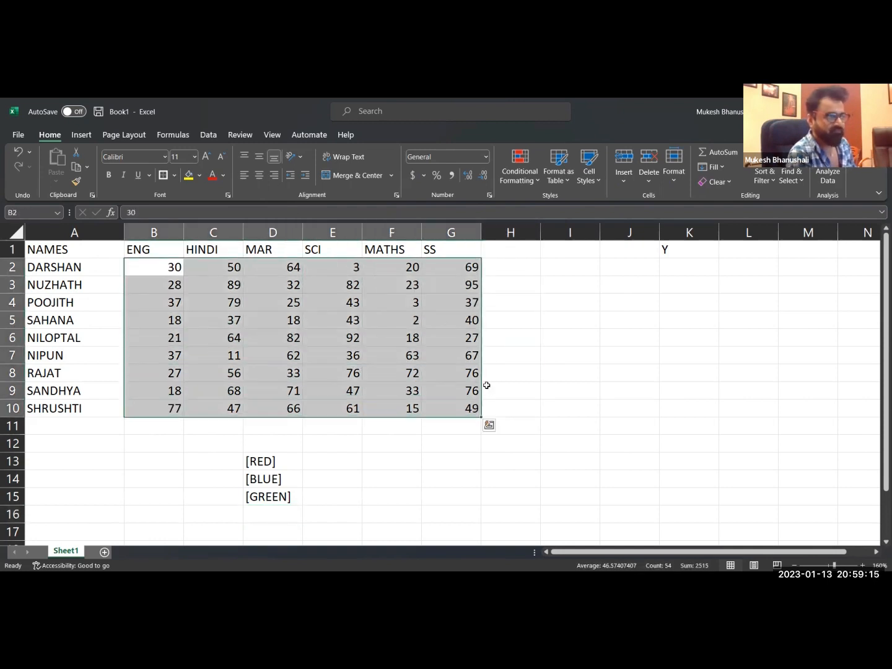
{"action": "key", "text": "ctrl+1"}
{"action": "left_click", "coordinate": [335, 351]}
{"action": "left_click_drag", "start_coordinate": [465, 301], "coordinate": [330, 282]}
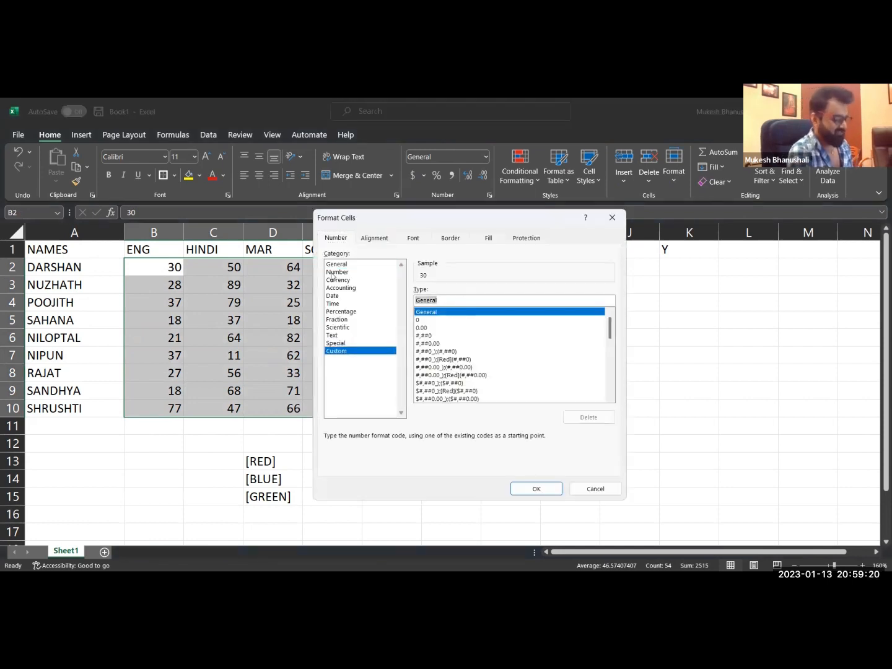
{"action": "type", "text": "[RED["}
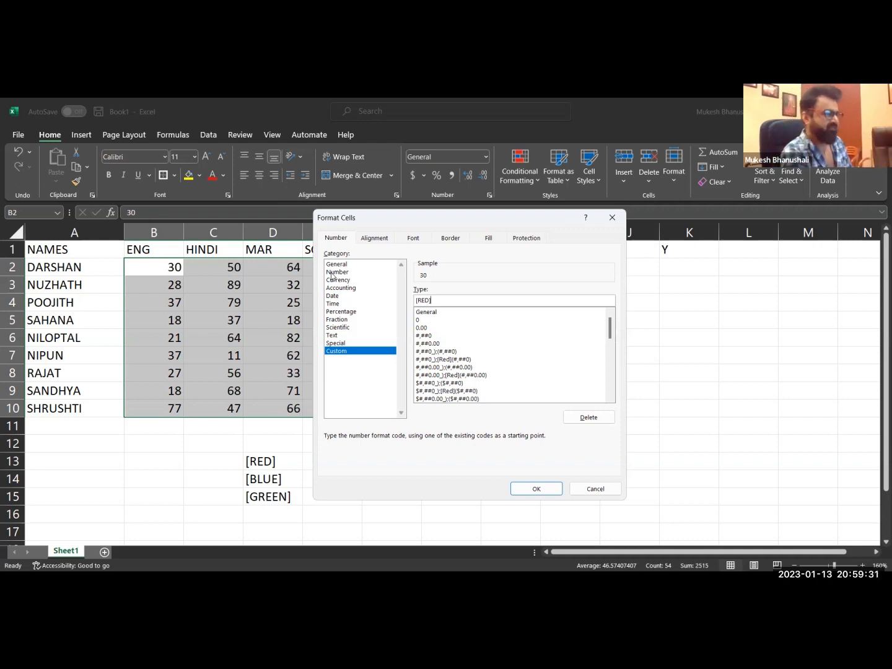
{"action": "left_click", "coordinate": [536, 494]}
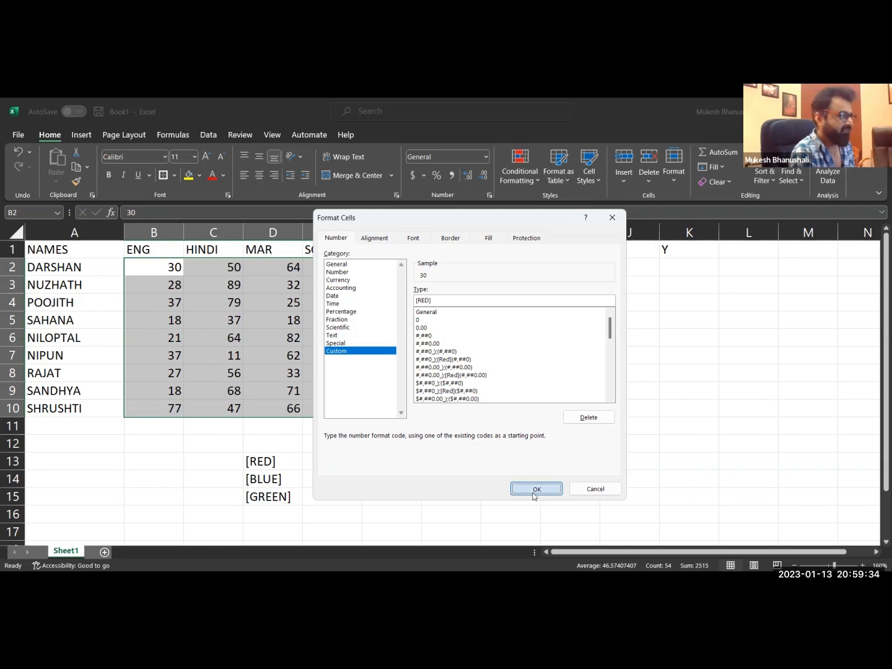
{"action": "left_click", "coordinate": [445, 465]}
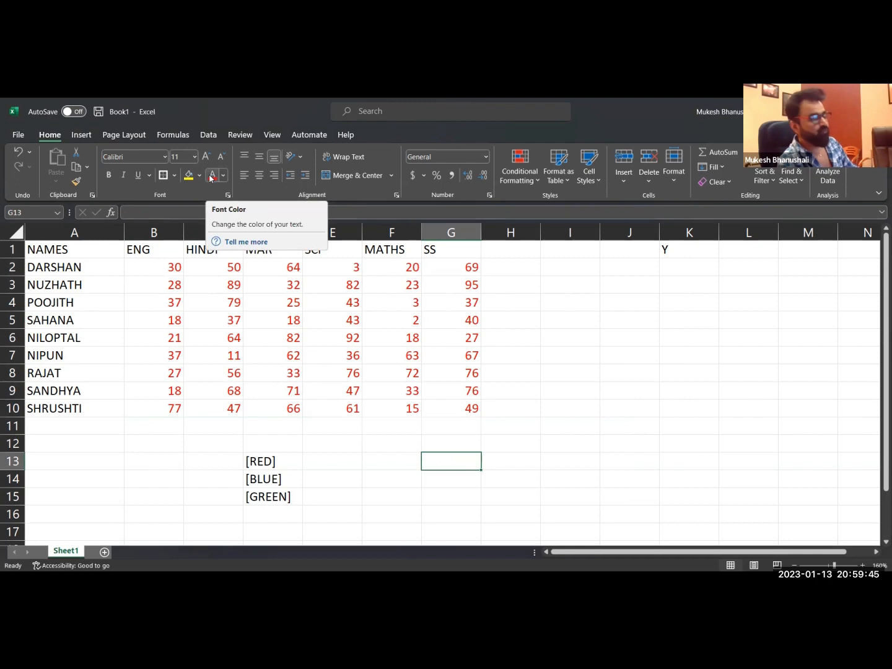
Try the standard dark blue font colour on the marks in B2 to G10.
{"action": "left_click_drag", "start_coordinate": [175, 272], "coordinate": [463, 406]}
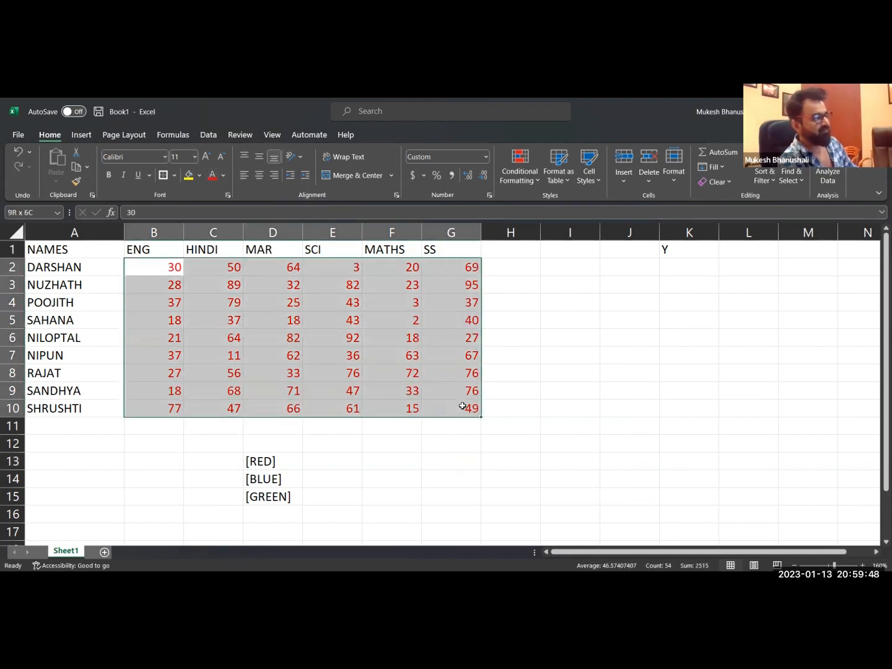
{"action": "left_click", "coordinate": [224, 175]}
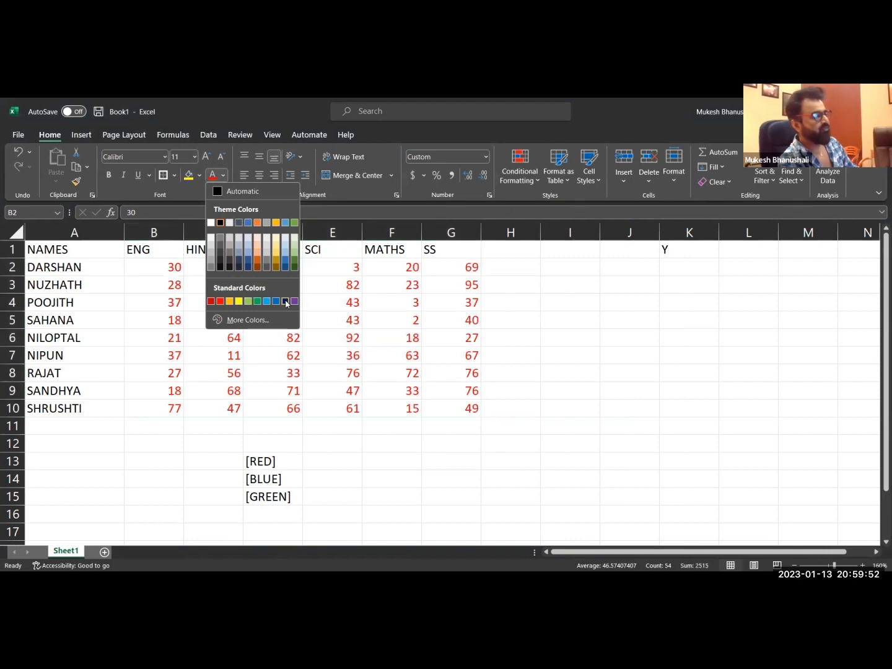
{"action": "key", "text": "Escape"}
{"action": "left_click", "coordinate": [279, 311]}
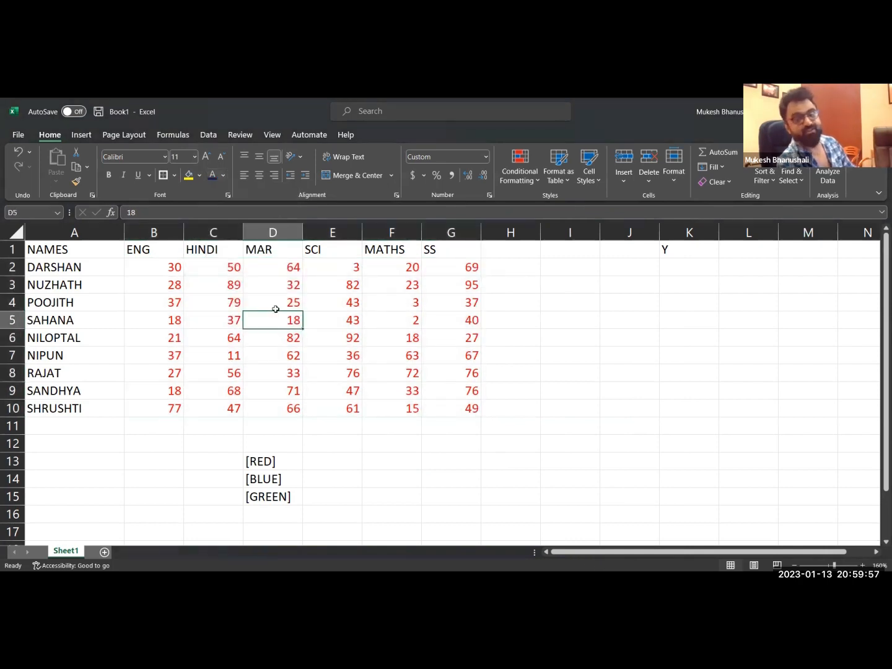
{"action": "left_click_drag", "start_coordinate": [180, 270], "coordinate": [464, 408]}
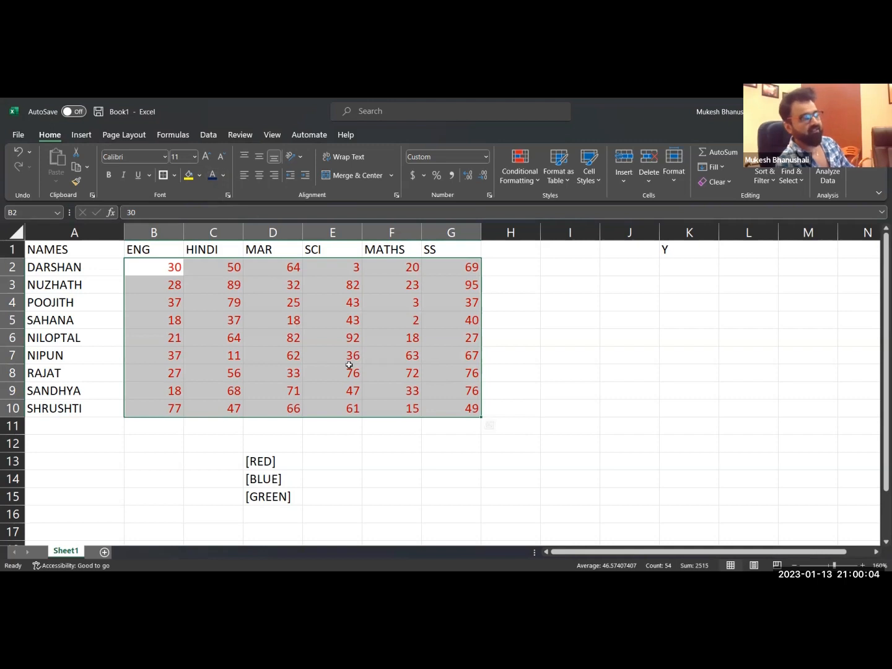
{"action": "left_click", "coordinate": [377, 371]}
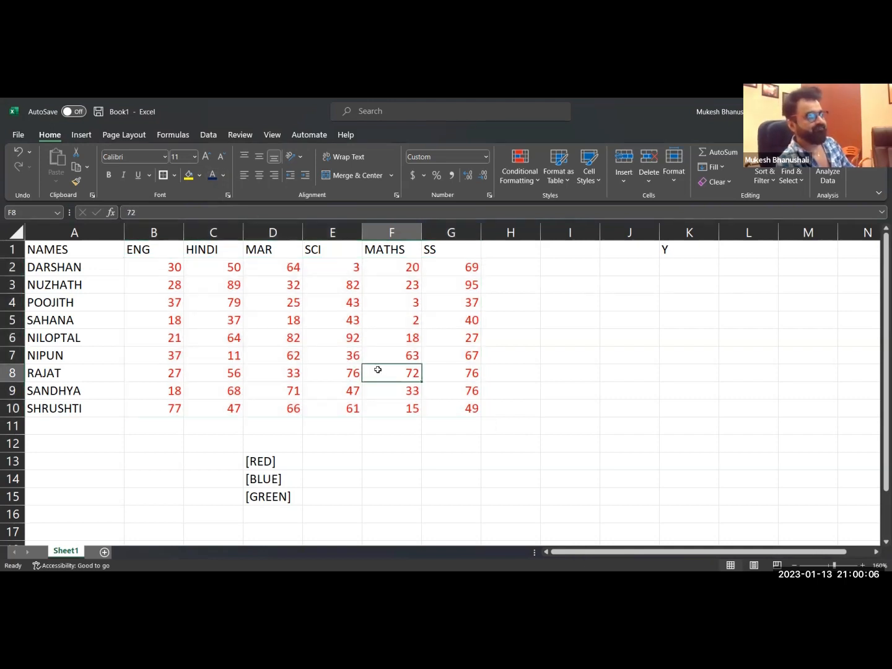
{"action": "left_click", "coordinate": [276, 464]}
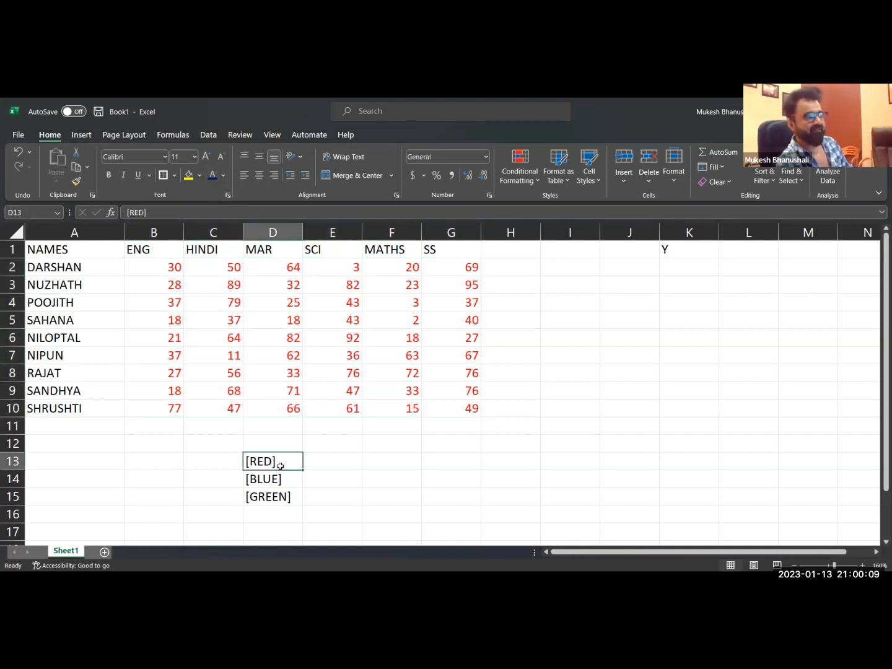
{"action": "left_click", "coordinate": [223, 179]}
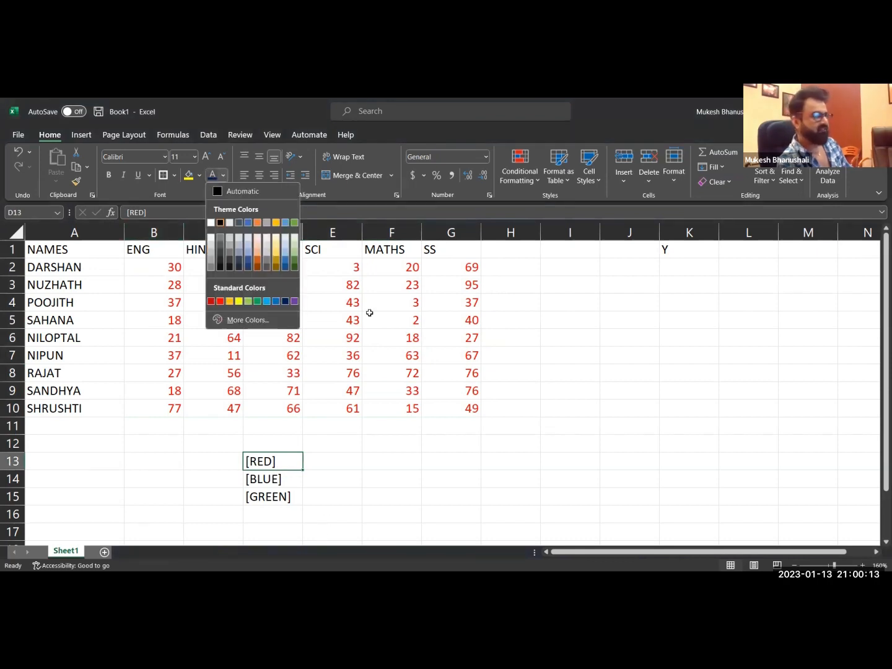
{"action": "left_click", "coordinate": [350, 304]}
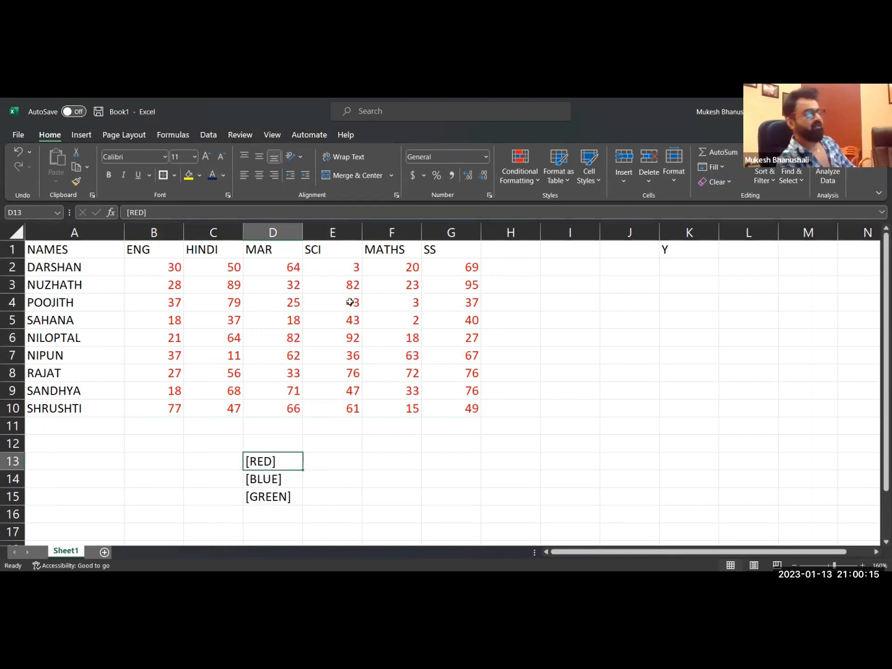
Undo the dark blue font colour and the [RED] number format on the marks in B2 to G10.
{"action": "left_click_drag", "start_coordinate": [153, 267], "coordinate": [451, 408]}
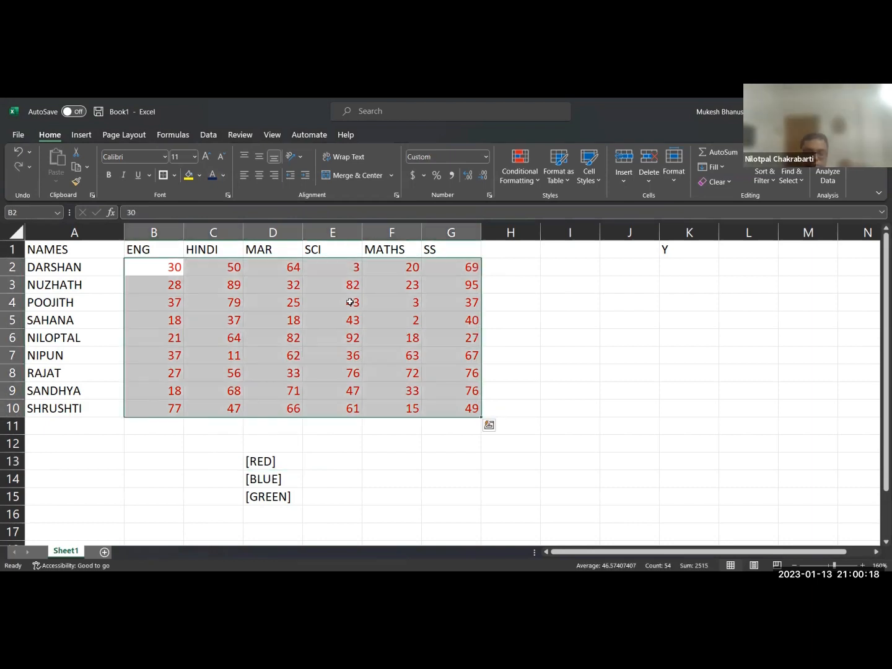
{"action": "key", "text": "ctrl+z"}
{"action": "left_click", "coordinate": [345, 315]}
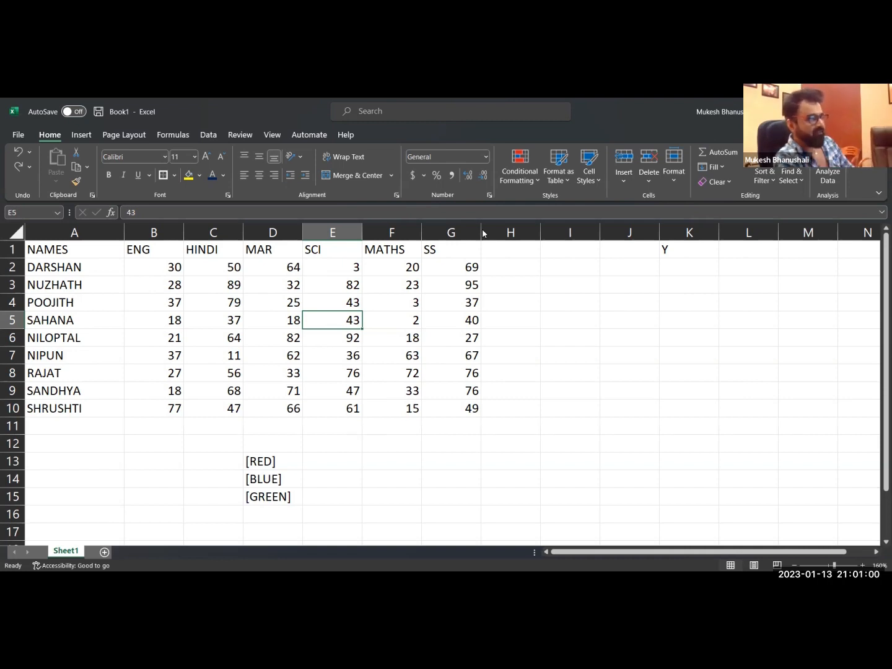
Clear the colour codes in D14 and D15 and extend the code in cell D13 to [RED][<35].
{"action": "mouse_move", "coordinate": [265, 478]}
{"action": "left_mouse_down"}
{"action": "mouse_move", "coordinate": [264, 497]}
{"action": "mouse_move", "coordinate": [255, 497]}
{"action": "left_mouse_up"}
{"action": "key", "text": "Delete"}
{"action": "left_click", "coordinate": [269, 464]}
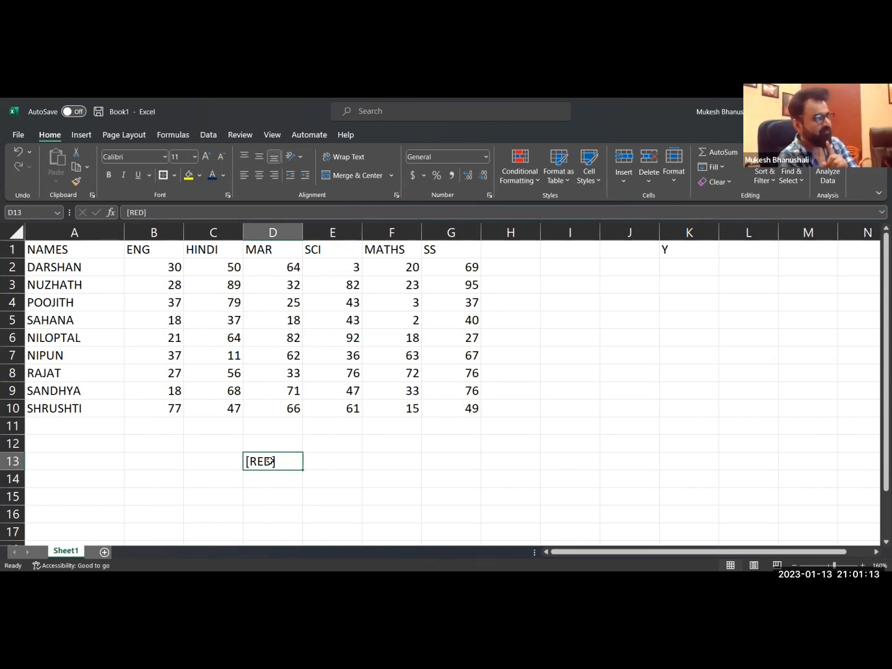
{"action": "double_click", "coordinate": [270, 460]}
{"action": "type", "text": "["}
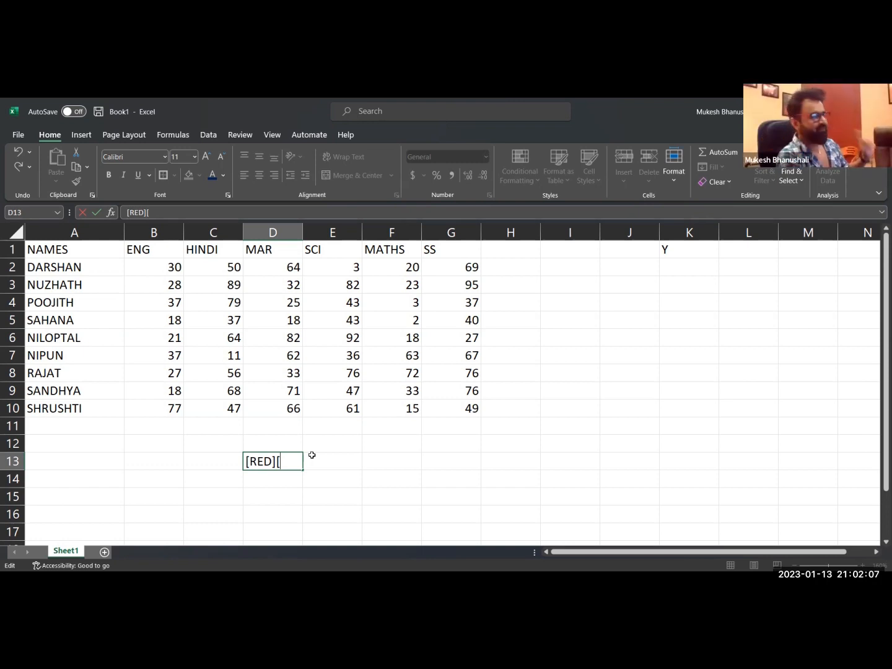
{"action": "type", "text": "<35]"}
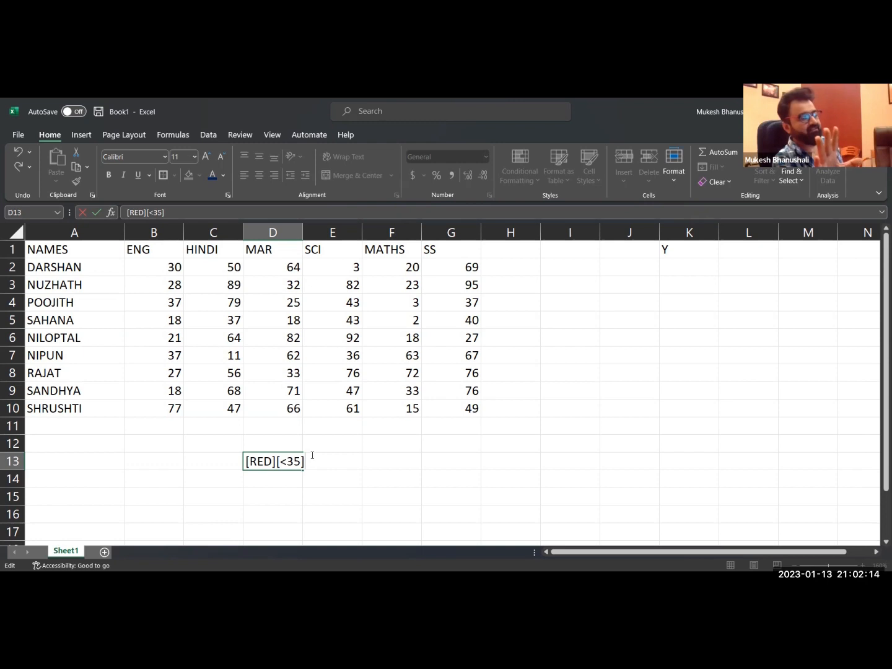
{"action": "key", "text": "Return"}
{"action": "left_click", "coordinate": [276, 463]}
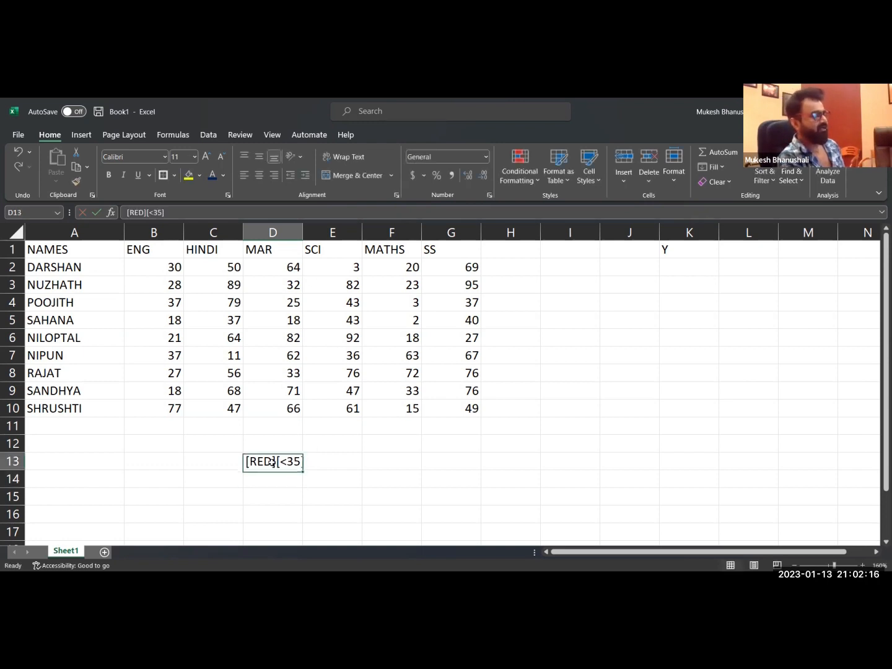
{"action": "key", "text": "ctrl+c"}
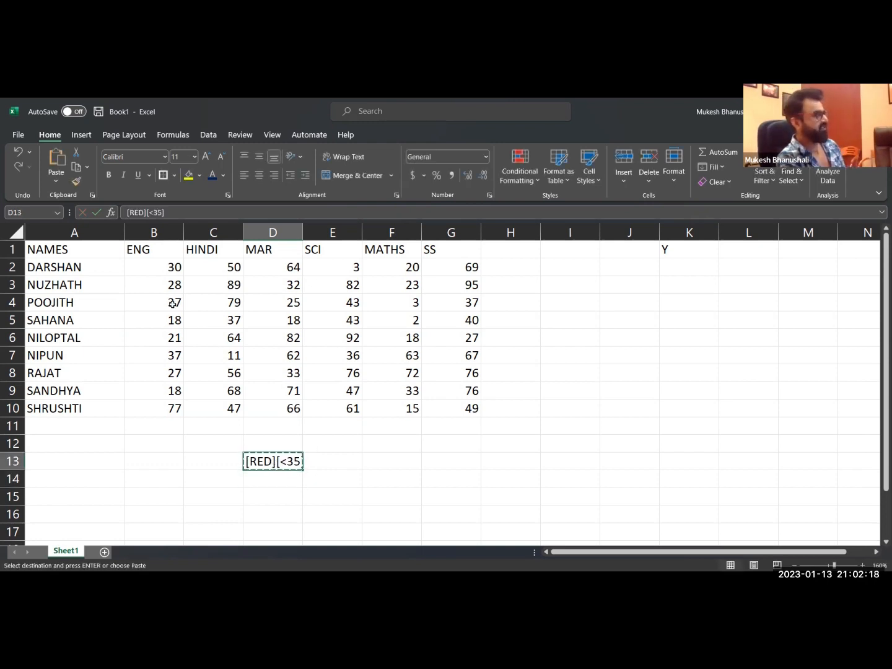
{"action": "key", "text": "Escape"}
Apply the custom number format [RED][<35] to the marks in B2 to G10.
{"action": "left_click_drag", "start_coordinate": [159, 272], "coordinate": [445, 408]}
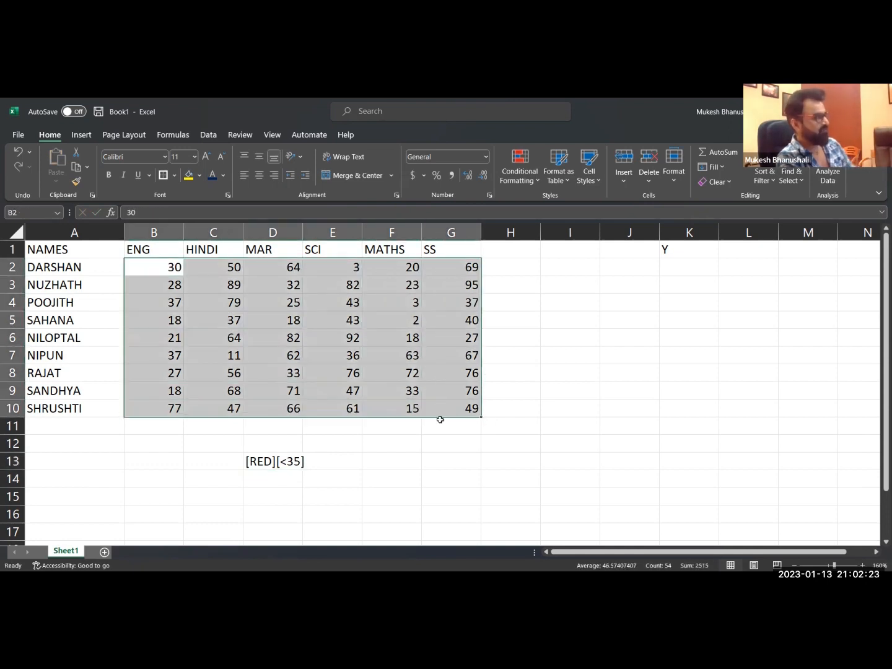
{"action": "key", "text": "ctrl+1"}
{"action": "left_click", "coordinate": [338, 351]}
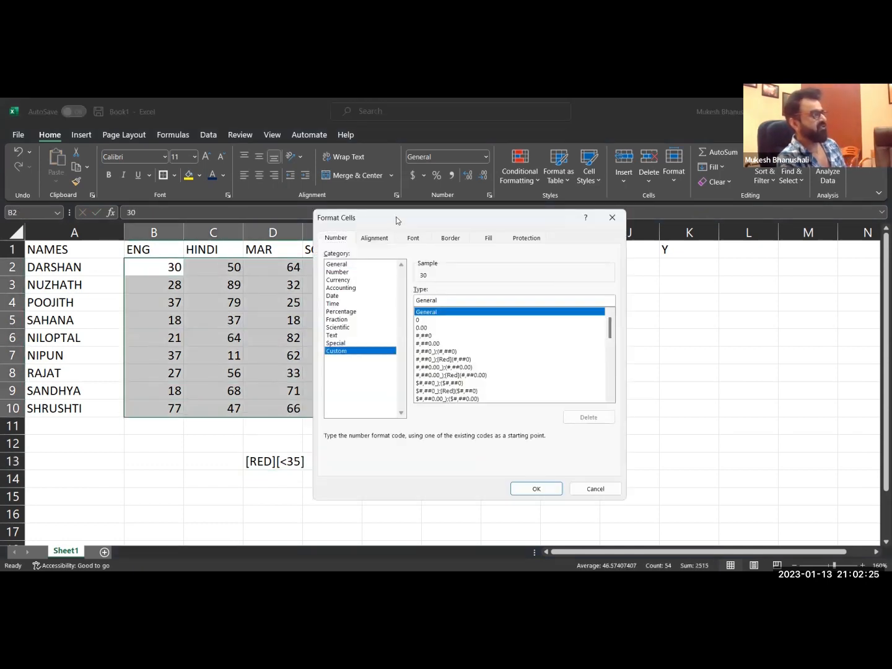
{"action": "left_click_drag", "start_coordinate": [398, 218], "coordinate": [289, 229]}
{"action": "key", "text": "BackSpace"}
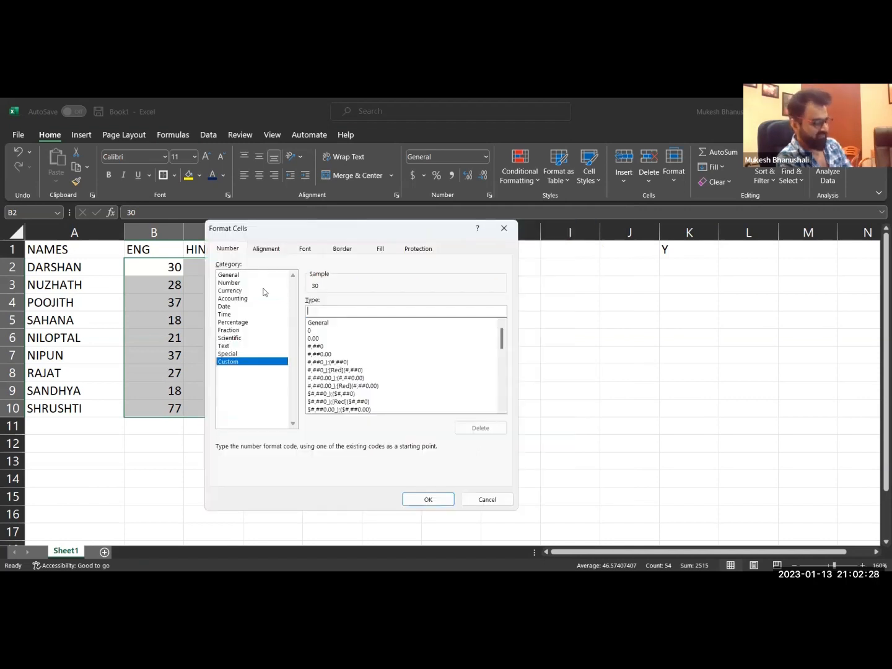
{"action": "type", "text": "[RED]"}
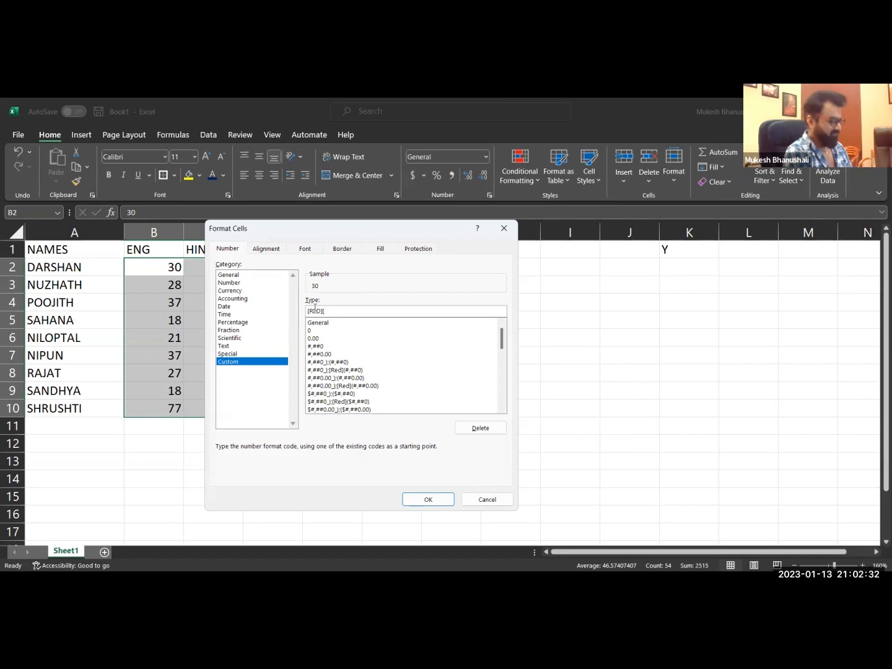
{"action": "type", "text": "[<35]"}
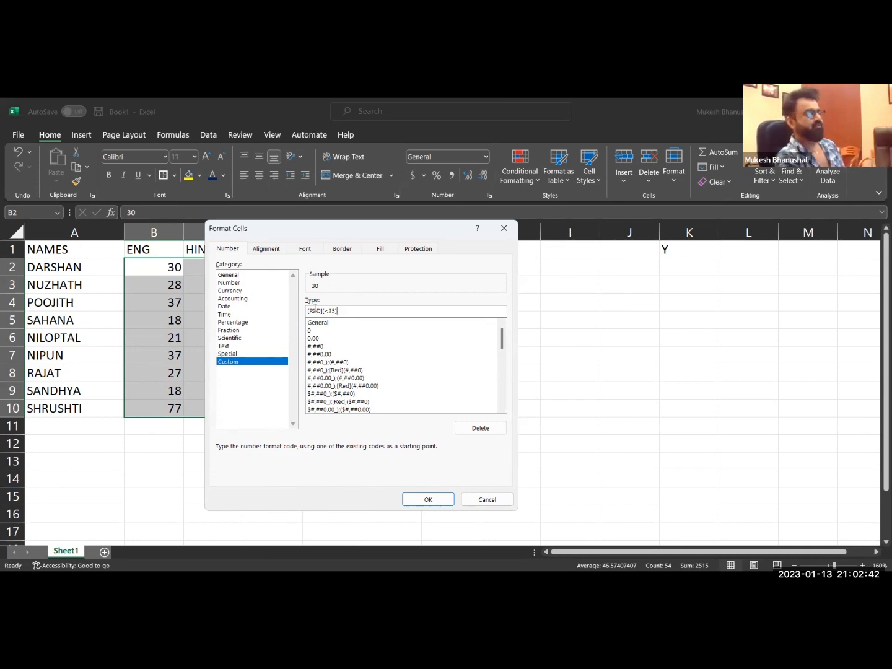
{"action": "left_click", "coordinate": [428, 499]}
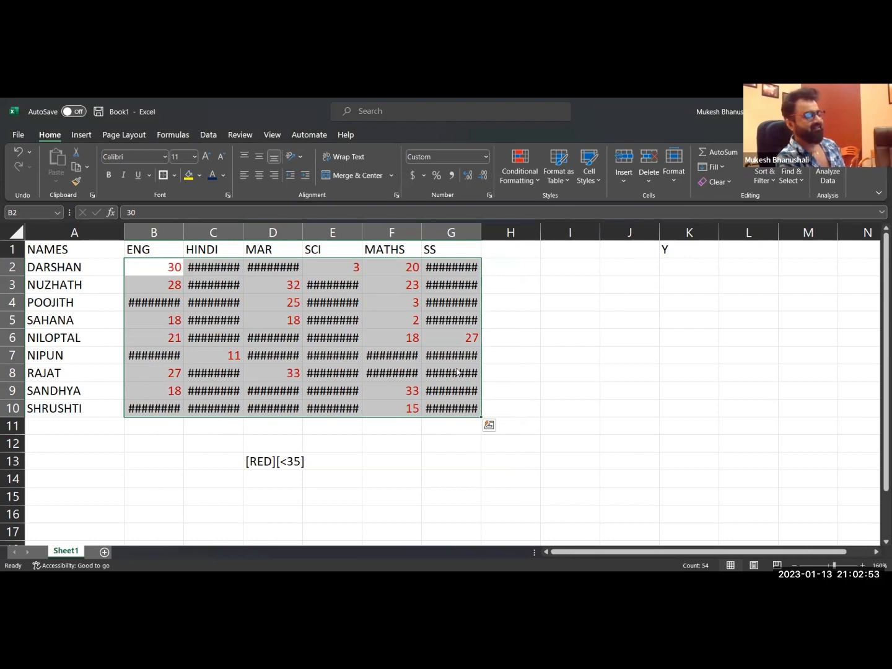
{"action": "left_click", "coordinate": [169, 272]}
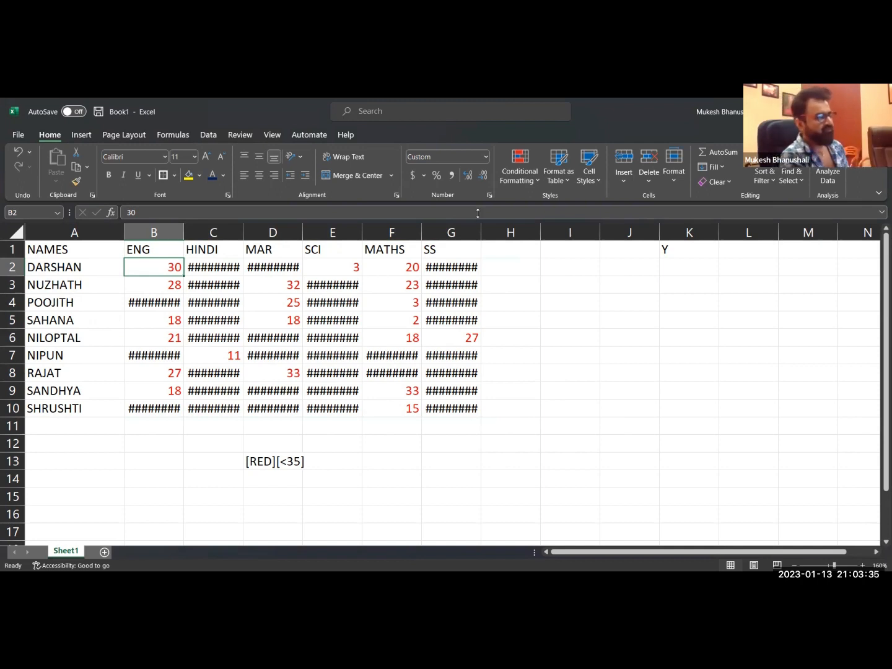
Extend the format code in cell D13 to [RED][<35];[BLACK].
{"action": "double_click", "coordinate": [259, 463]}
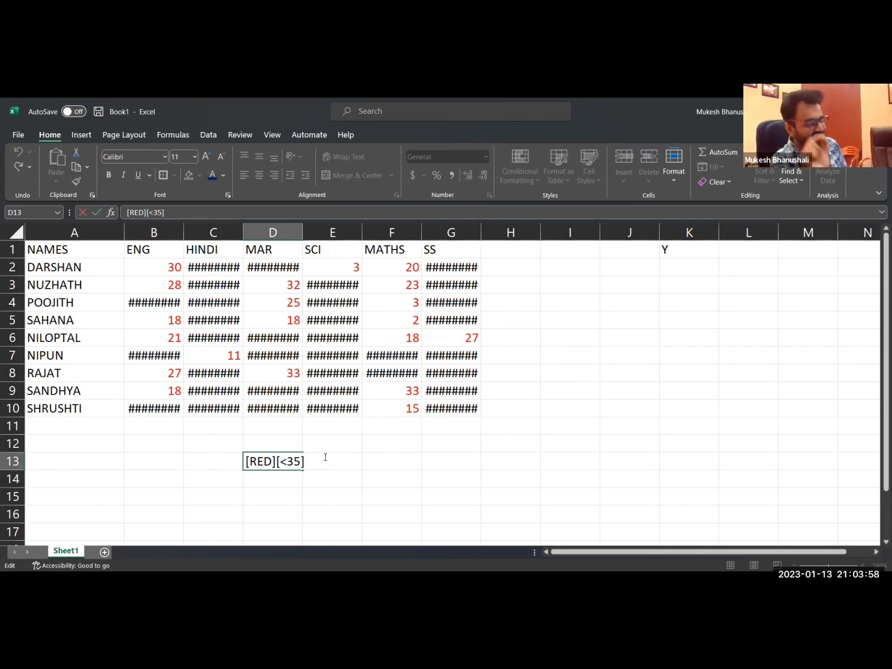
{"action": "type", "text": ";"}
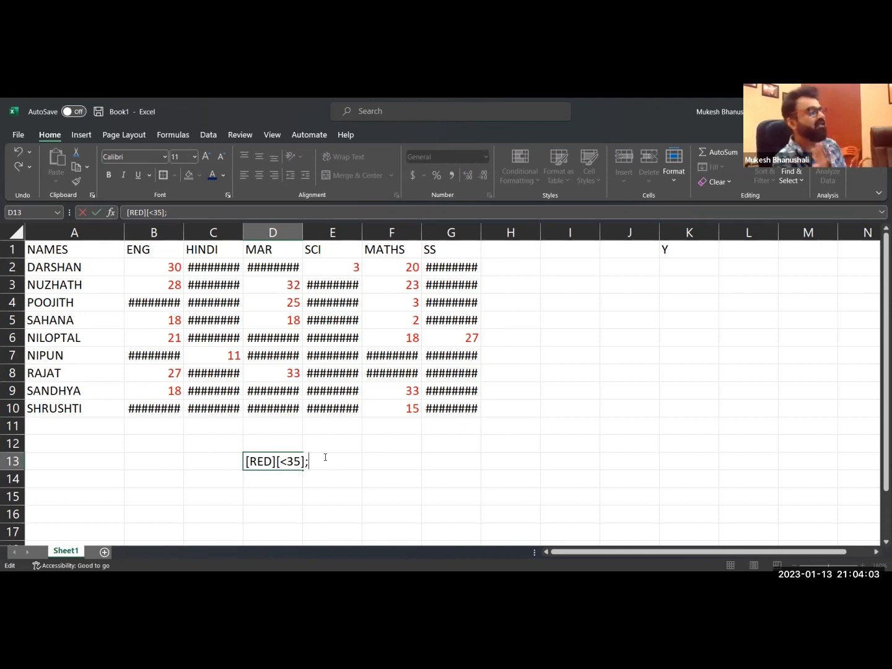
{"action": "type", "text": "["}
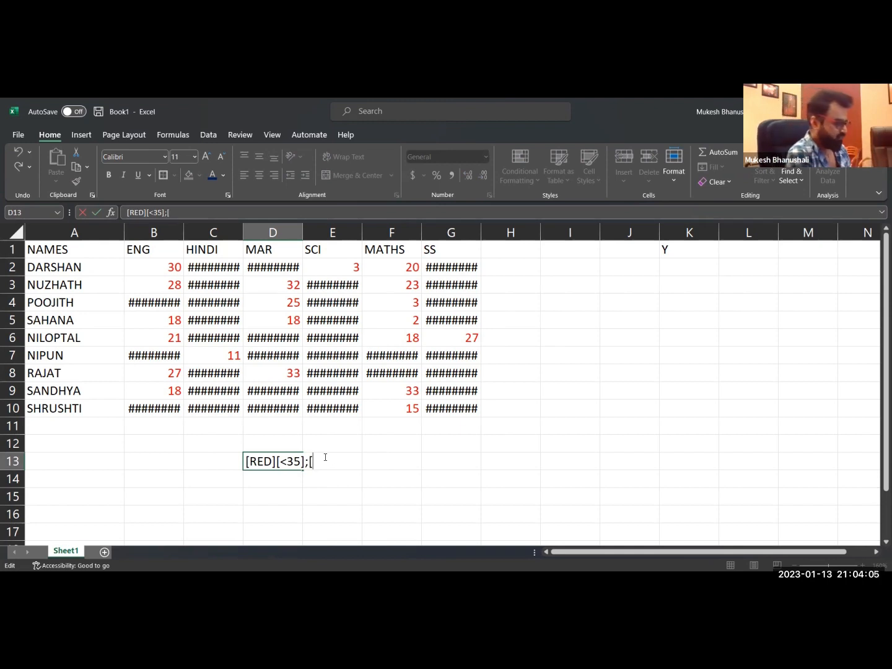
{"action": "type", "text": "BLACK]"}
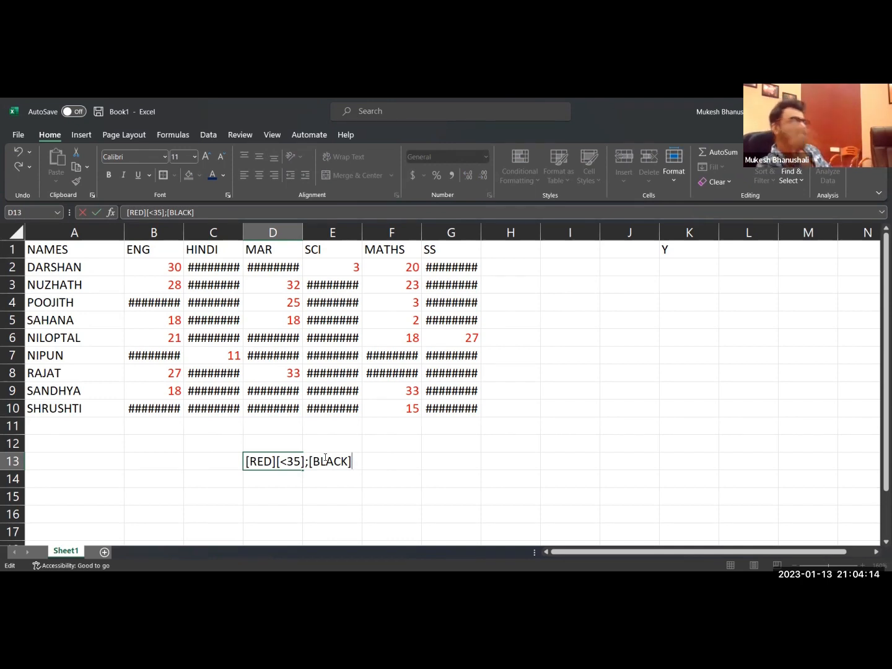
{"action": "key", "text": "Return"}
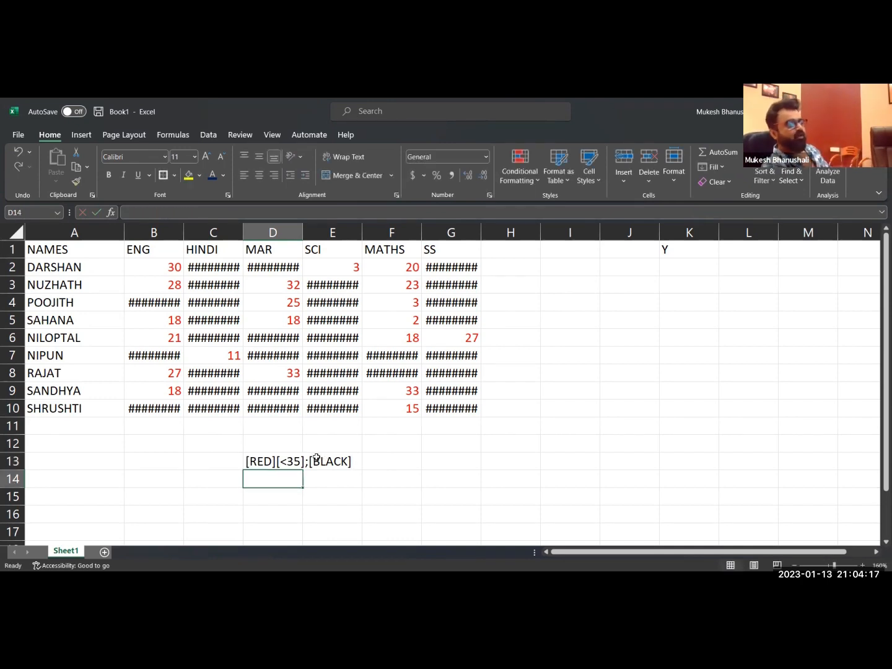
{"action": "left_click", "coordinate": [262, 461]}
{"action": "left_click_drag", "start_coordinate": [365, 464], "coordinate": [359, 462]}
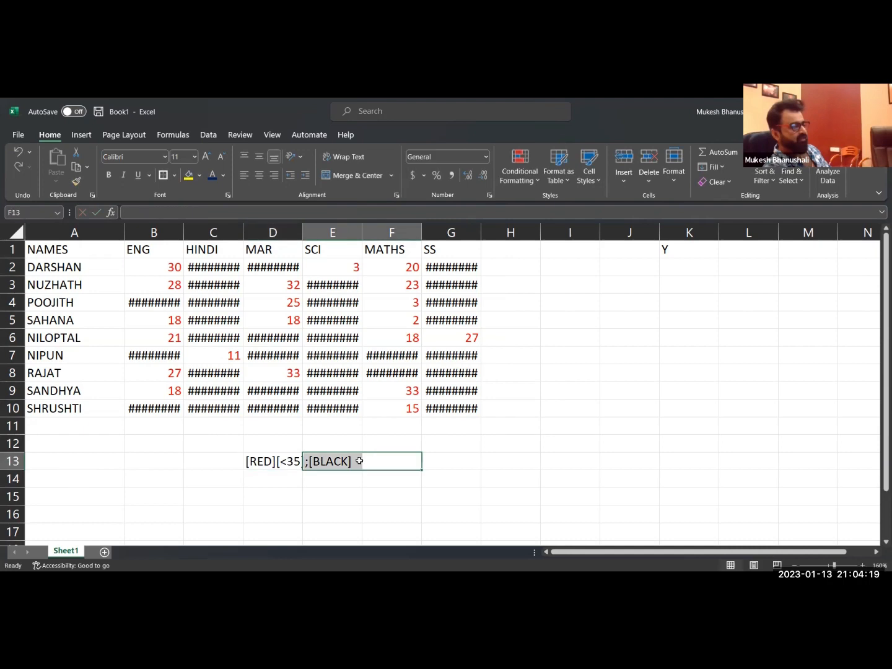
Extend the format code in cell D13 to [RED][<35];[BLACK][>35].
{"action": "left_click", "coordinate": [262, 460]}
{"action": "key", "text": "F2"}
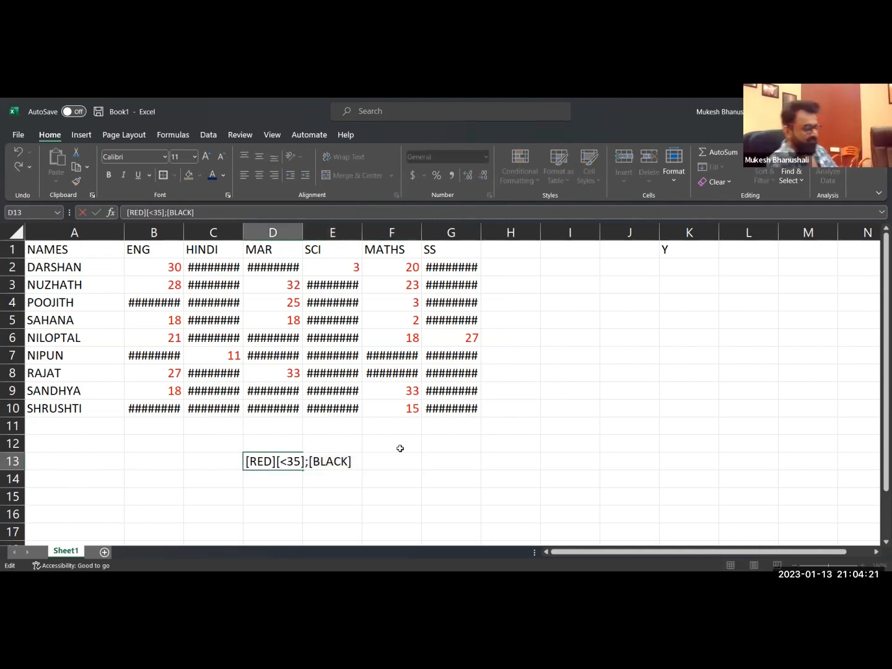
{"action": "type", "text": "[>35]"}
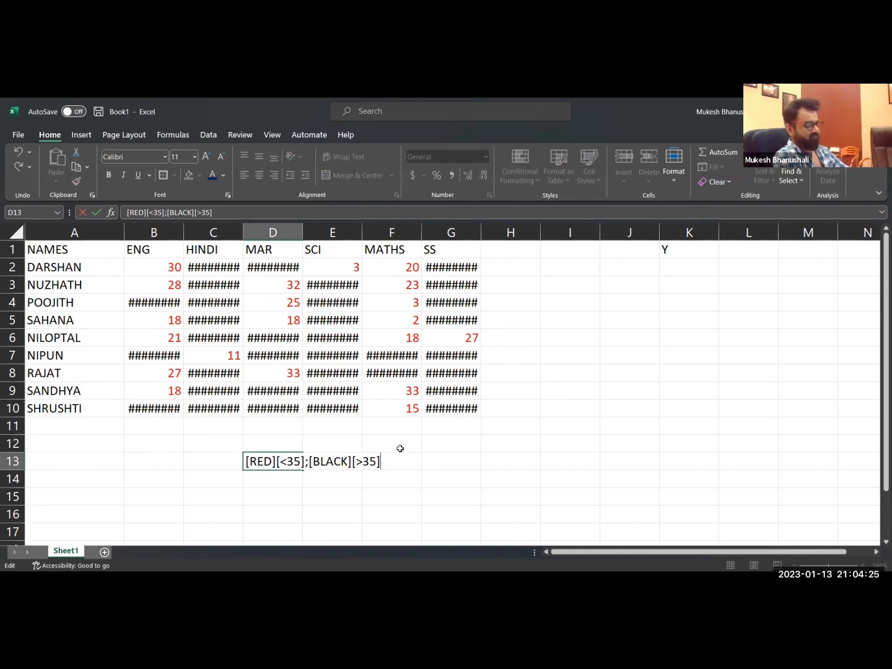
{"action": "key", "text": "Return"}
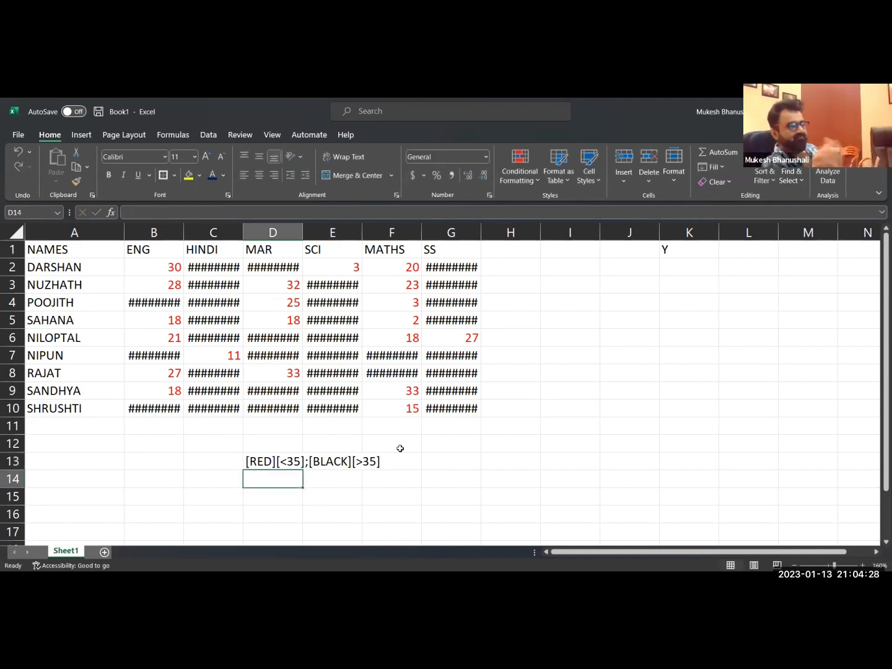
Copy the format code from D13 and apply it as the custom number format [RED][<35];[BLACK][>35] to the marks in B2 to G10.
{"action": "double_click", "coordinate": [260, 461]}
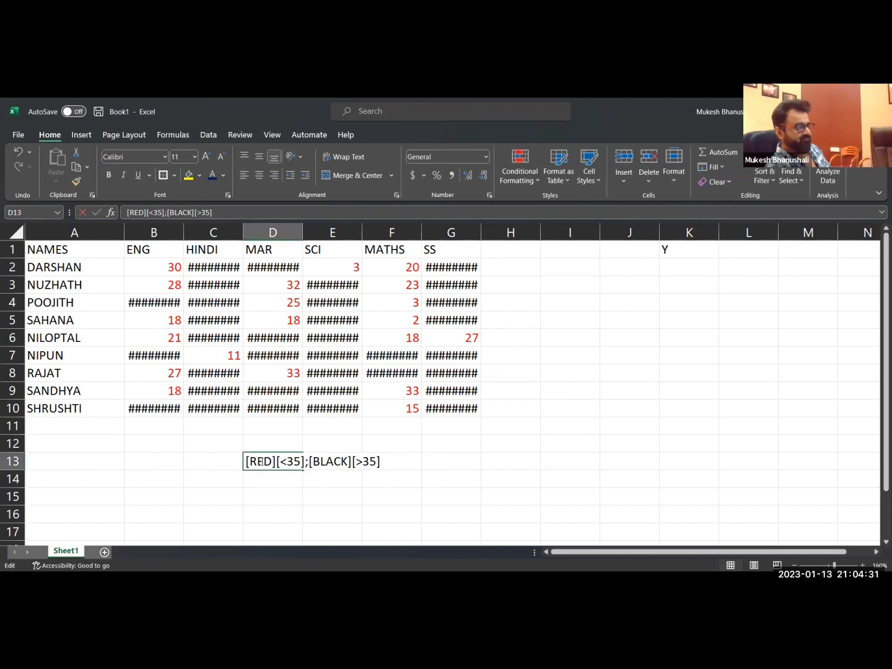
{"action": "left_click_drag", "start_coordinate": [247, 462], "coordinate": [454, 454]}
{"action": "key", "text": "ctrl+c"}
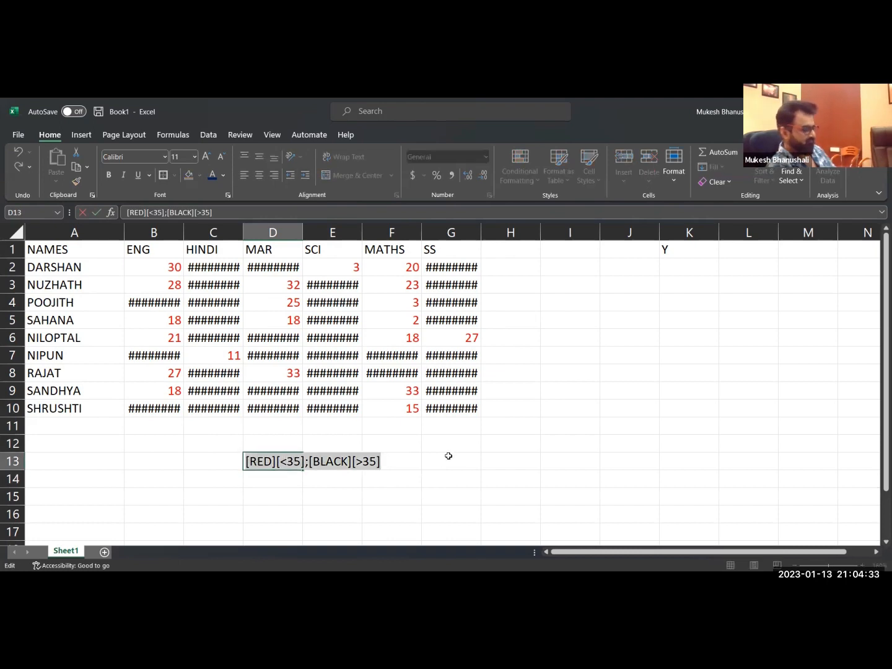
{"action": "key", "text": "Escape"}
{"action": "left_click_drag", "start_coordinate": [166, 267], "coordinate": [510, 408]}
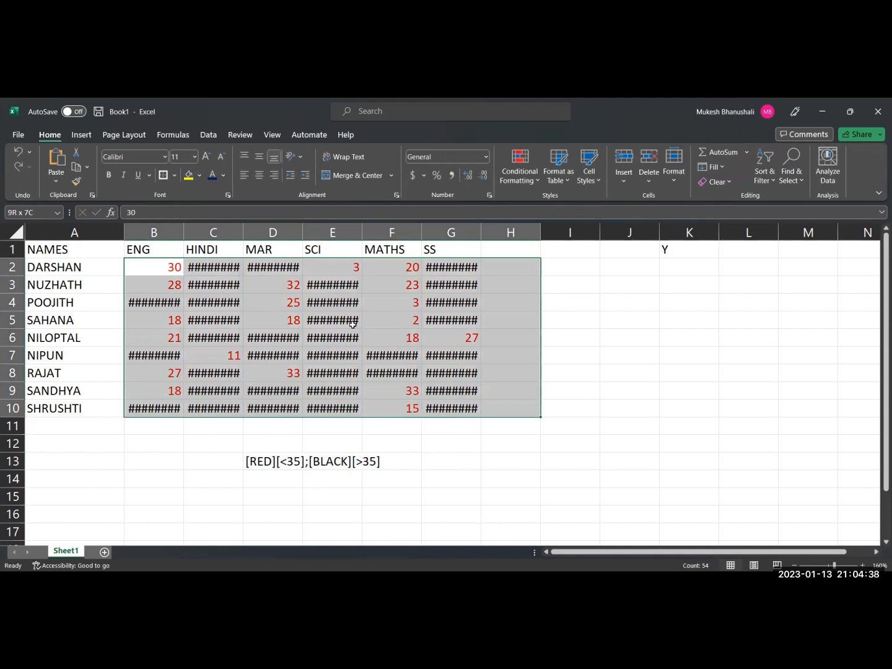
{"action": "left_click_drag", "start_coordinate": [353, 324], "coordinate": [448, 398]}
{"action": "key", "text": "ctrl+1"}
{"action": "key", "text": "ctrl+v"}
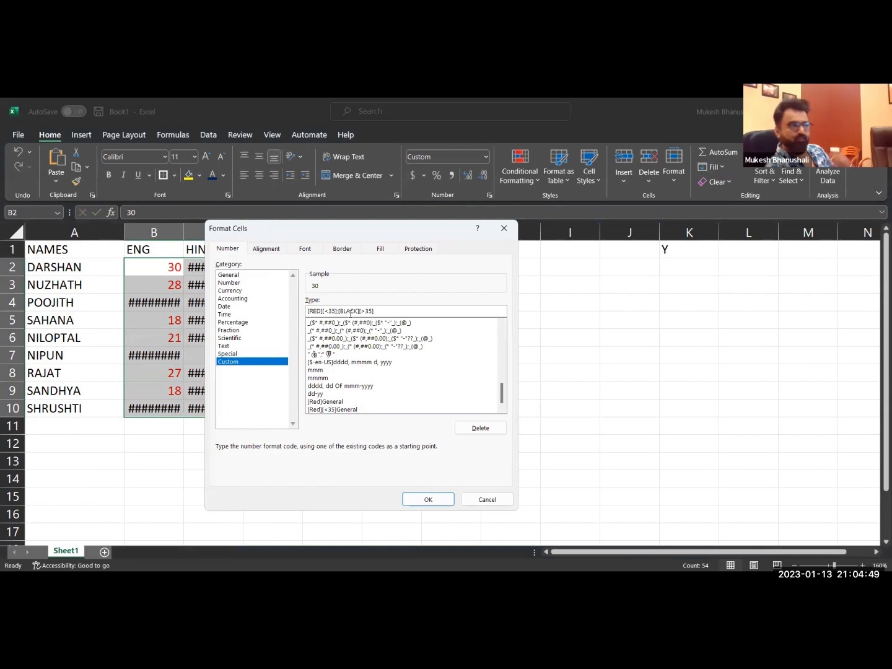
{"action": "left_click", "coordinate": [437, 499]}
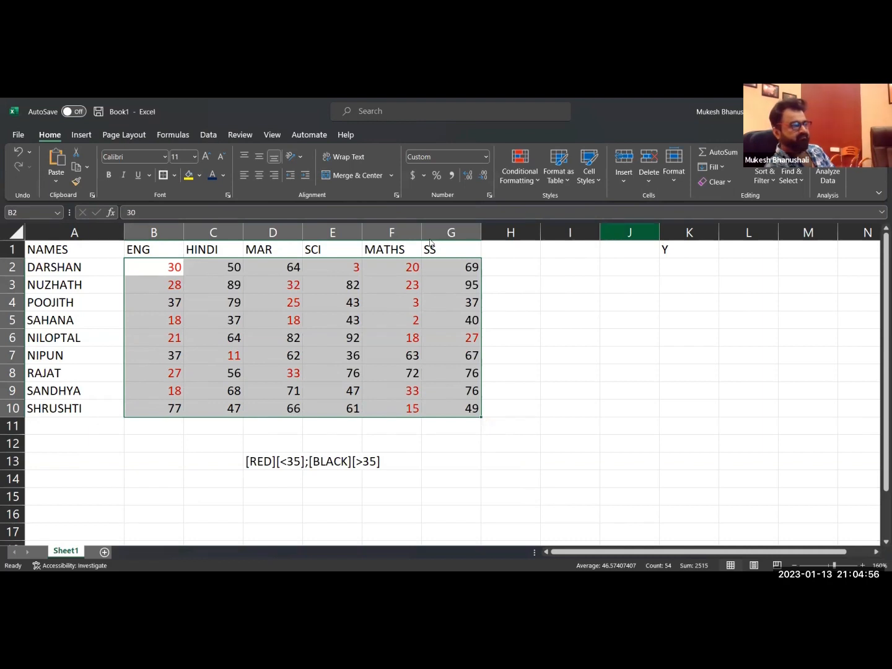
{"action": "left_click", "coordinate": [387, 335]}
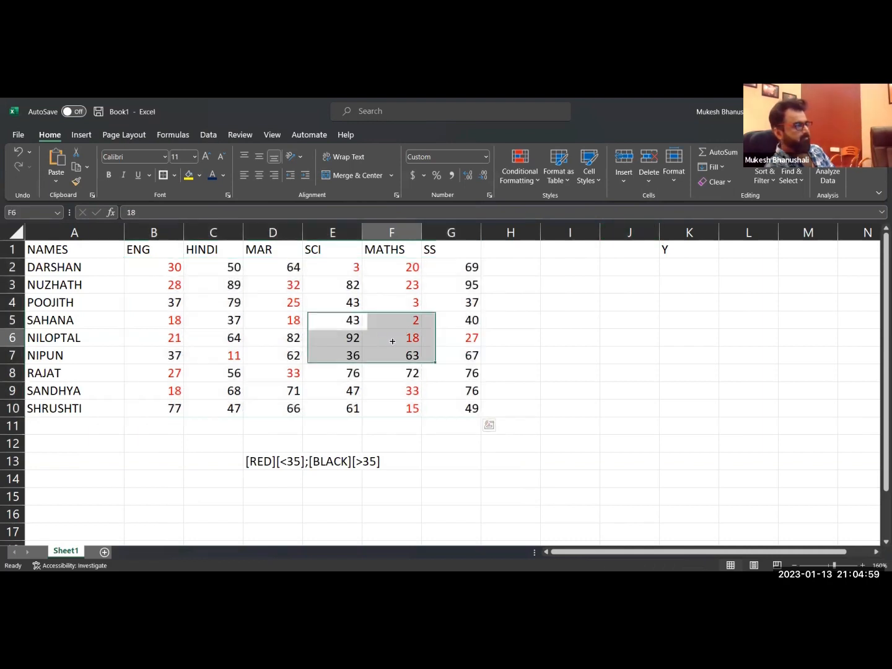
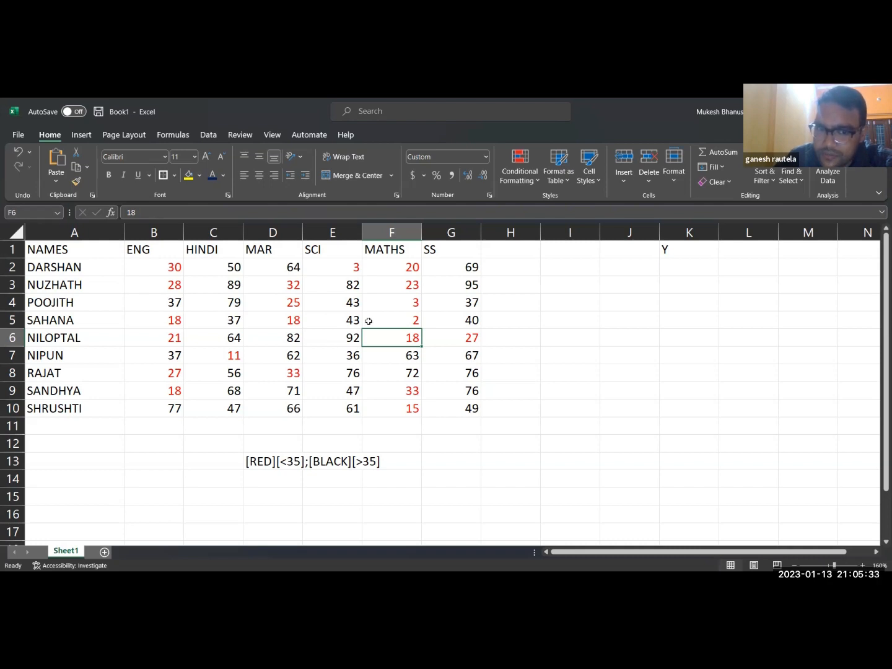
{"action": "double_click", "coordinate": [265, 461]}
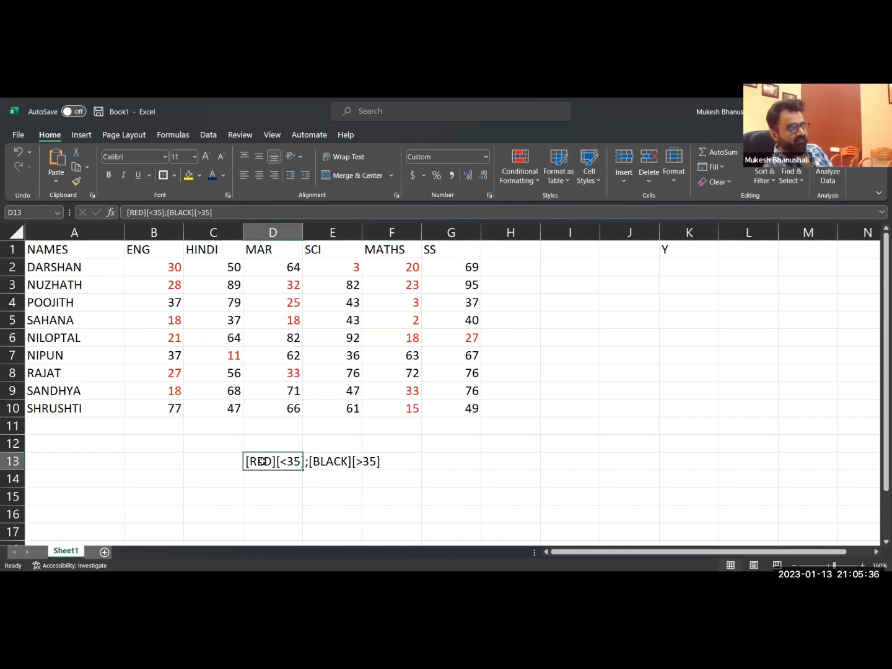
{"action": "left_click_drag", "start_coordinate": [277, 461], "coordinate": [299, 462]}
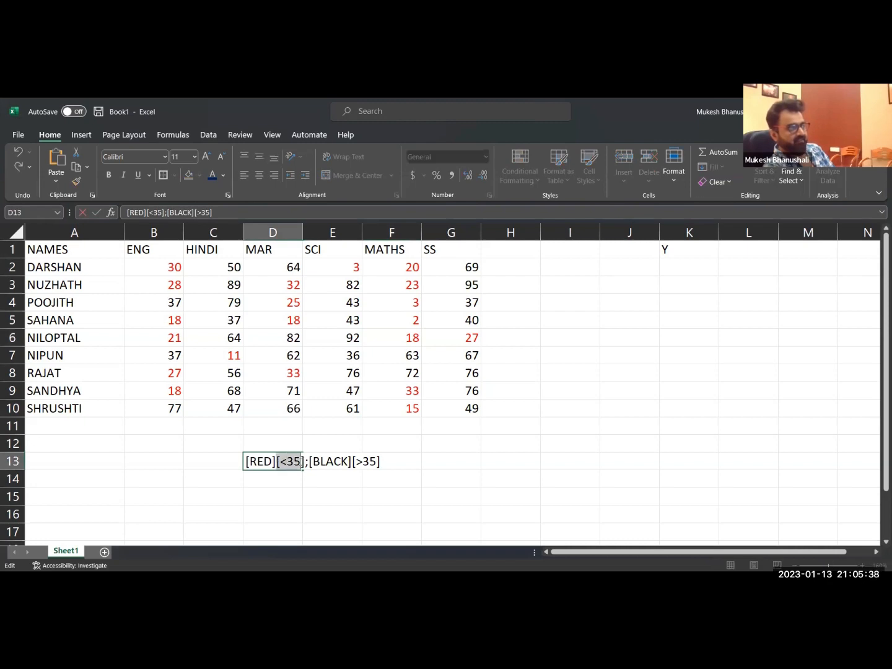
{"action": "left_click", "coordinate": [284, 462]}
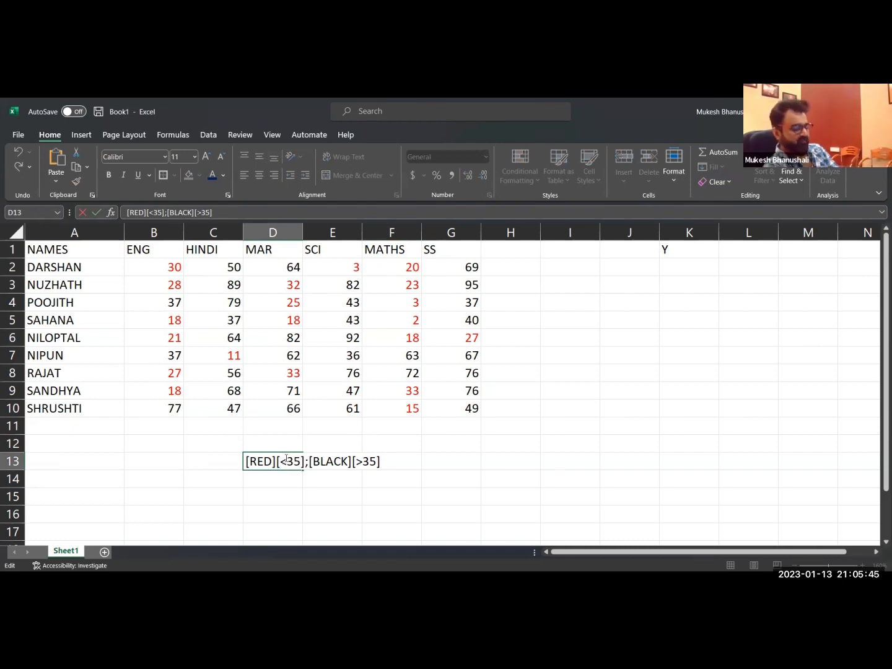
{"action": "left_click", "coordinate": [291, 478]}
Enter the condition <35 in cell D15 and its colour RED in cell E15.
{"action": "left_click", "coordinate": [282, 492]}
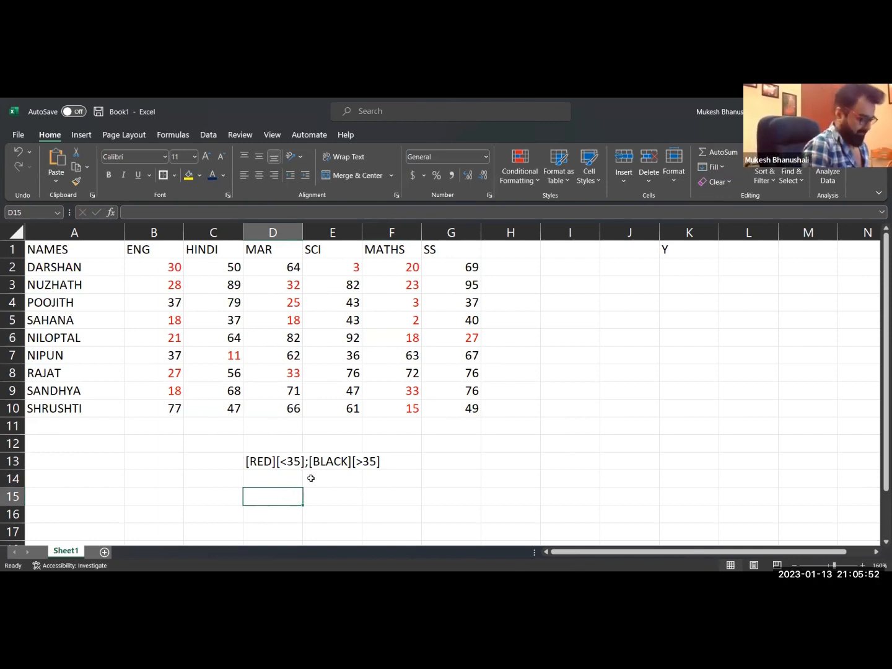
{"action": "type", "text": "<35"}
{"action": "key", "text": "Tab"}
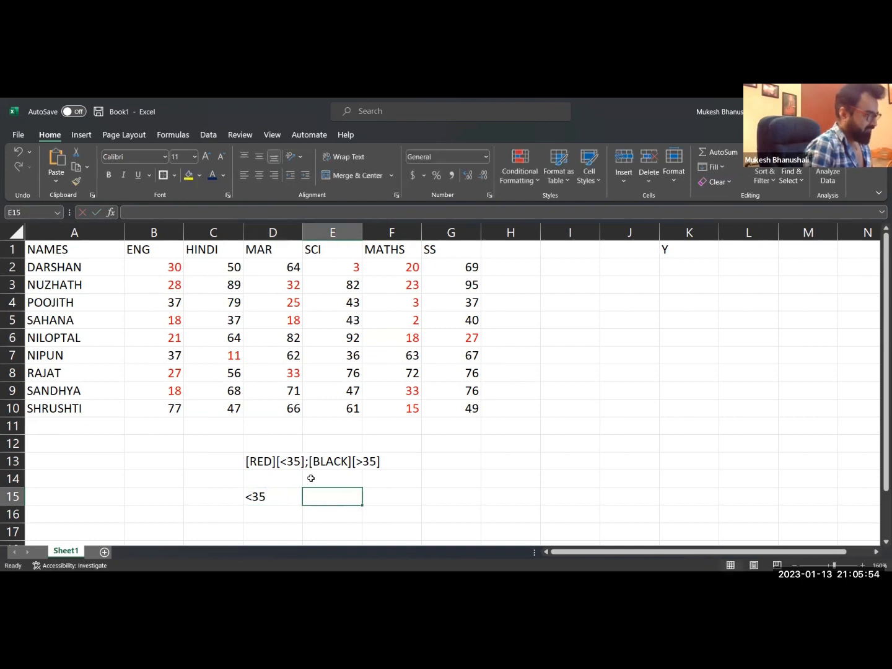
{"action": "type", "text": "R4"}
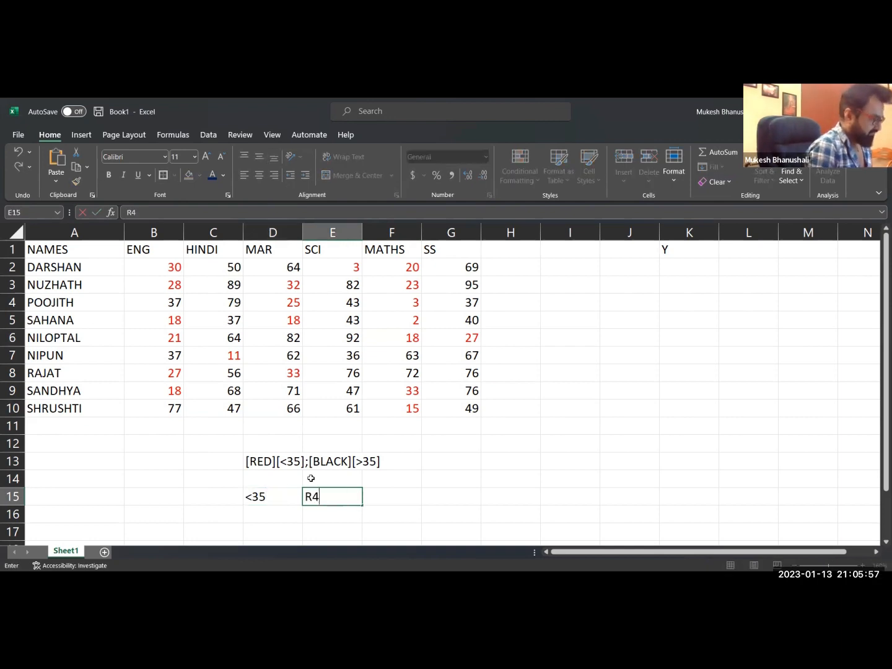
{"action": "type", "text": "D"}
{"action": "key", "text": "Return"}
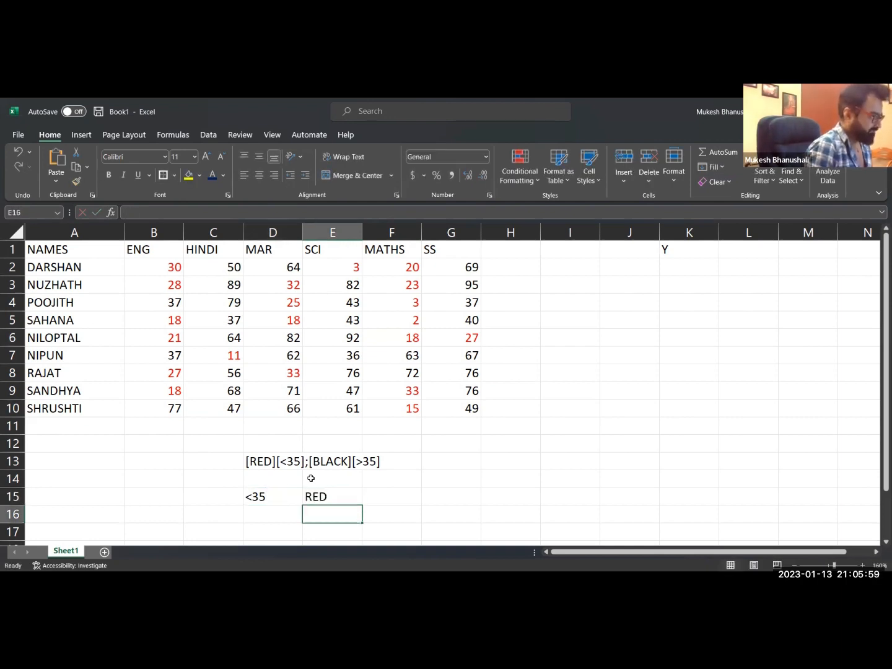
Enter the condition >100 in cell D16 and its colour WHITE in cell E16.
{"action": "key", "text": "Left"}
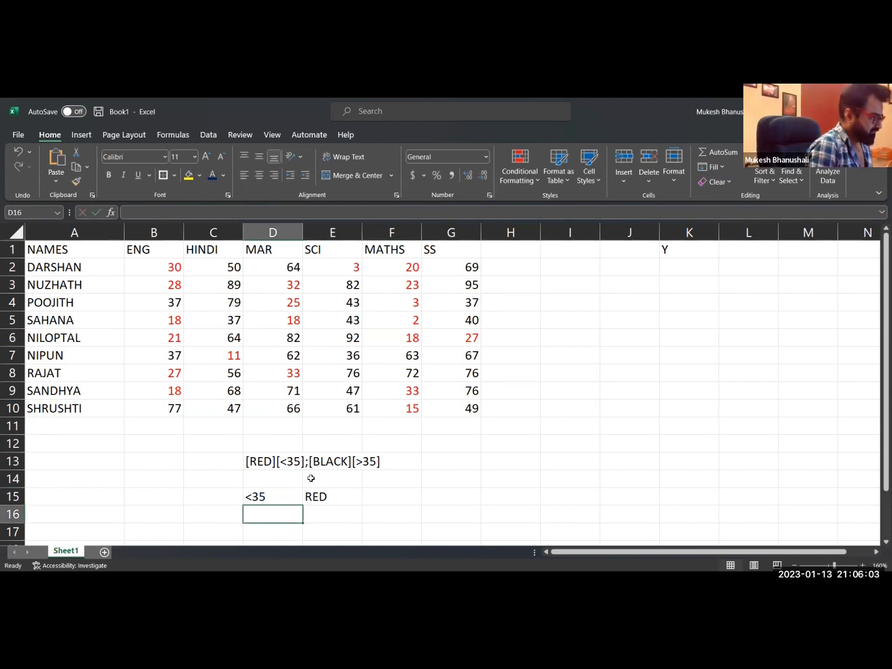
{"action": "type", "text": ">"}
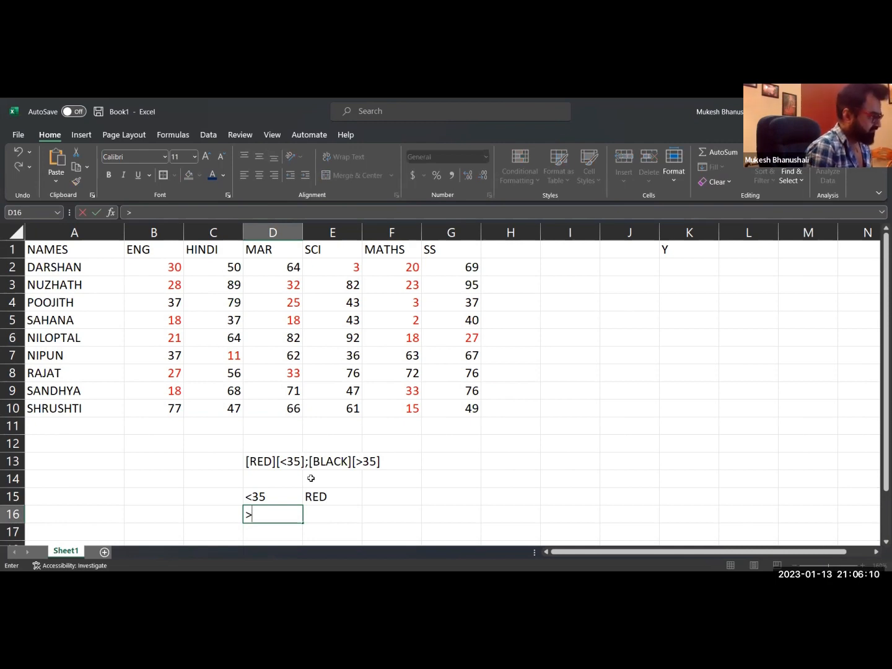
{"action": "key", "text": "BackSpace"}
{"action": "type", "text": ">100"}
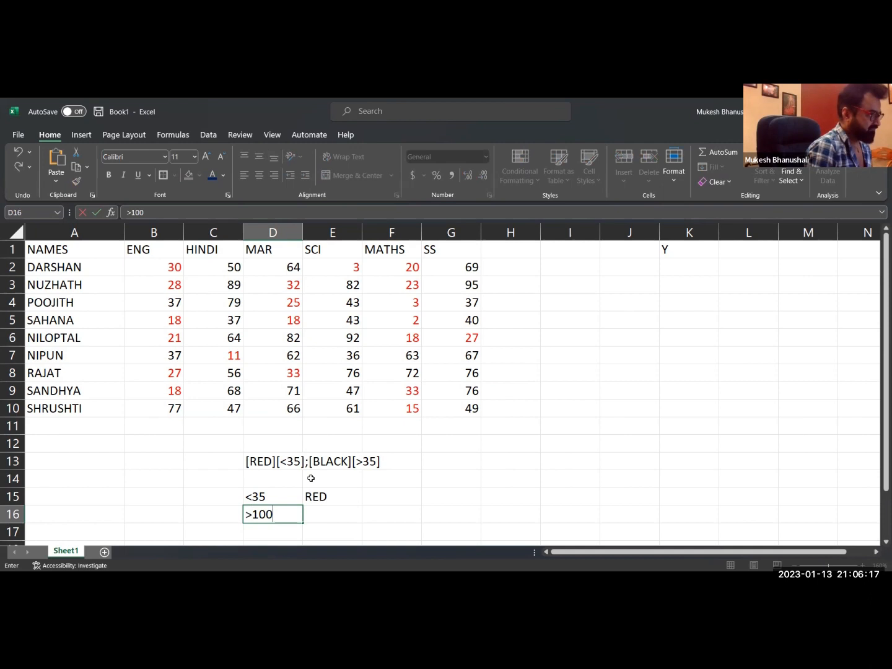
{"action": "key", "text": "Tab"}
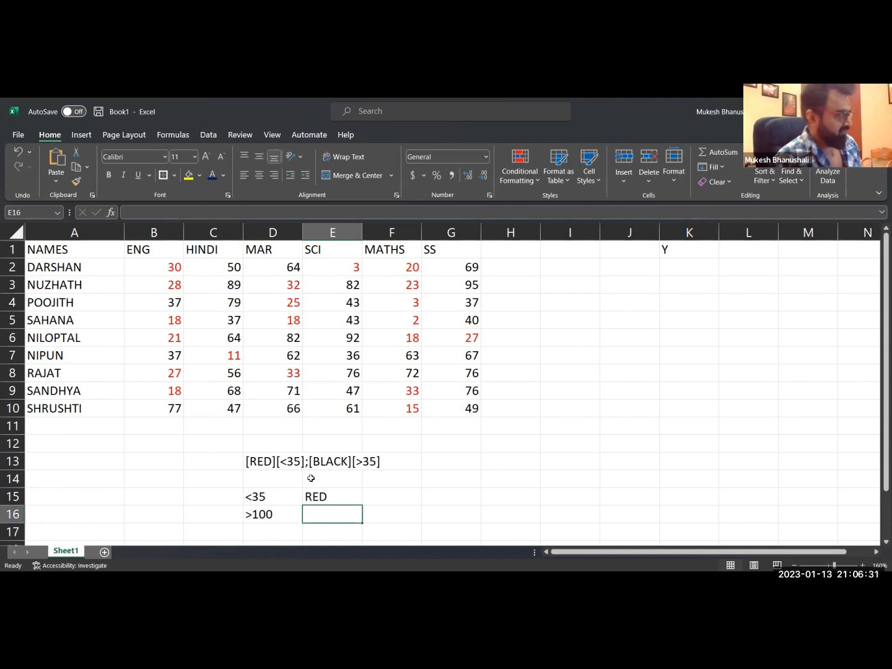
{"action": "type", "text": "WHI"}
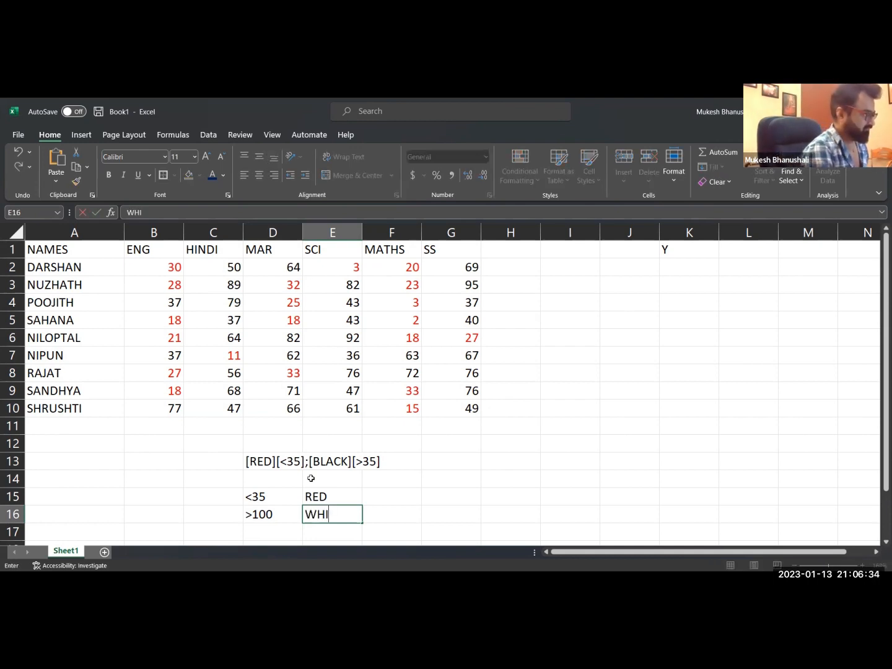
{"action": "type", "text": "TE"}
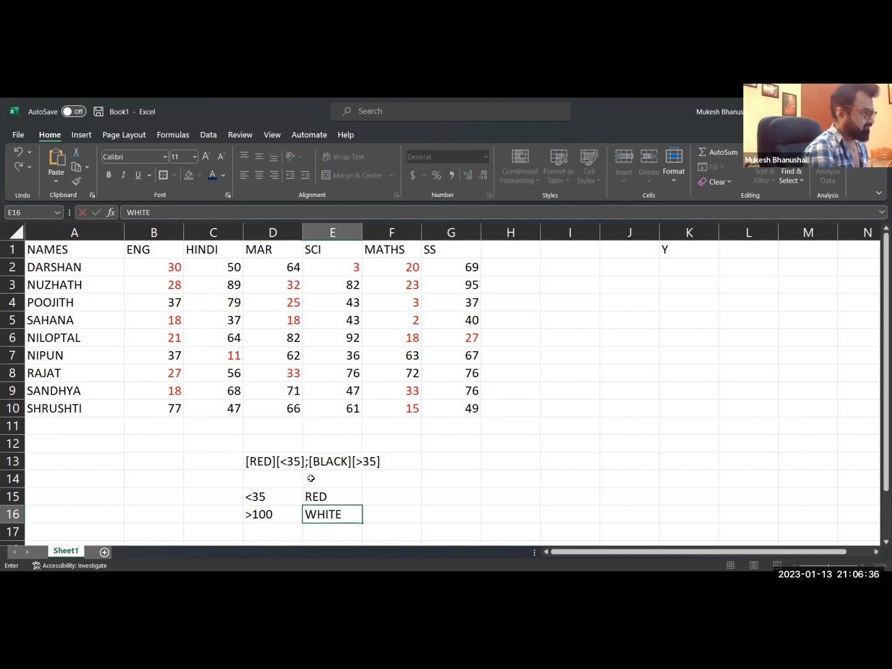
{"action": "key", "text": "Return"}
Enter the range 35-100 in cell D17 and its colour GREEN in cell E17.
{"action": "key", "text": "Left"}
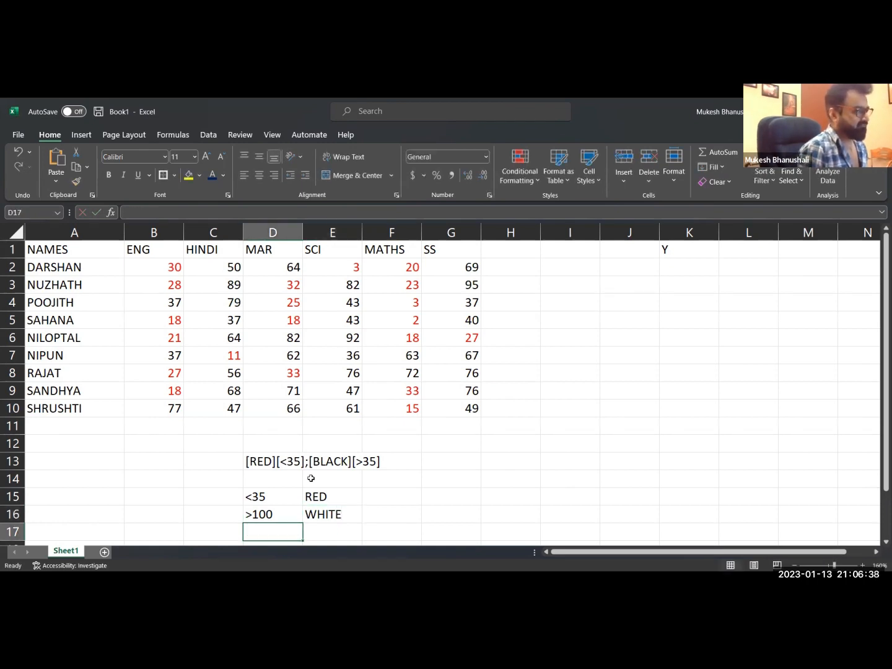
{"action": "type", "text": "35-100"}
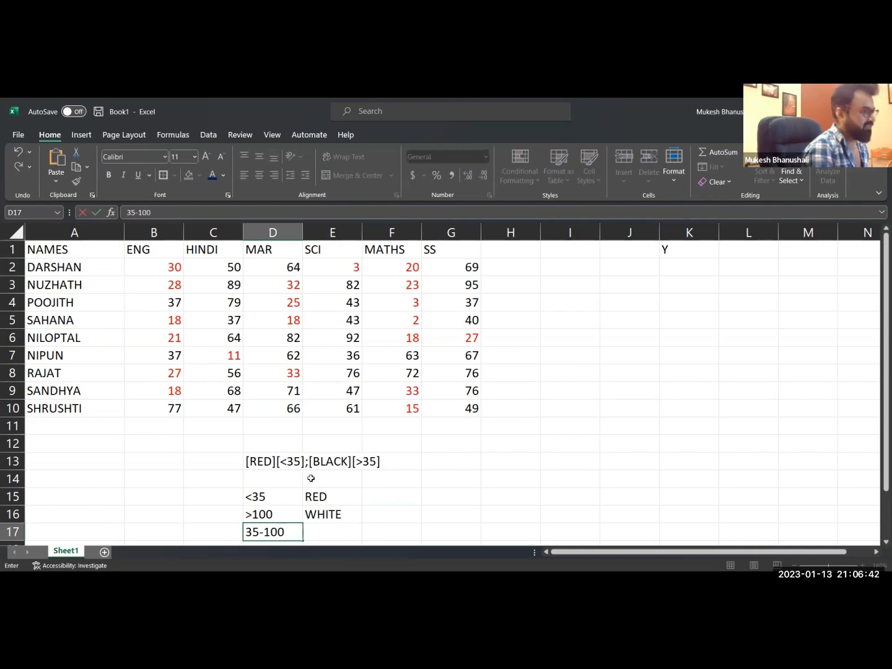
{"action": "key", "text": "Tab"}
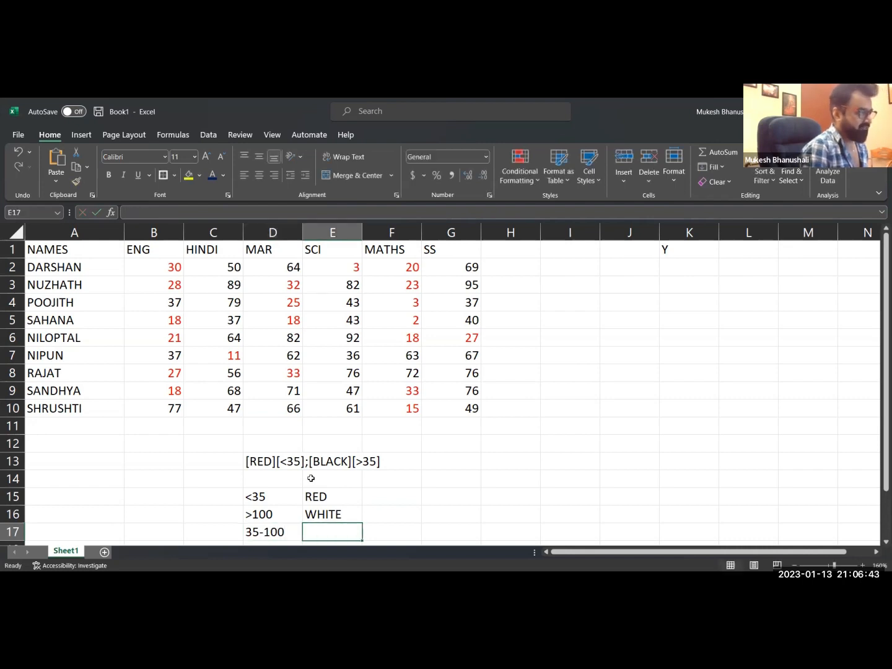
{"action": "type", "text": "BLACK"}
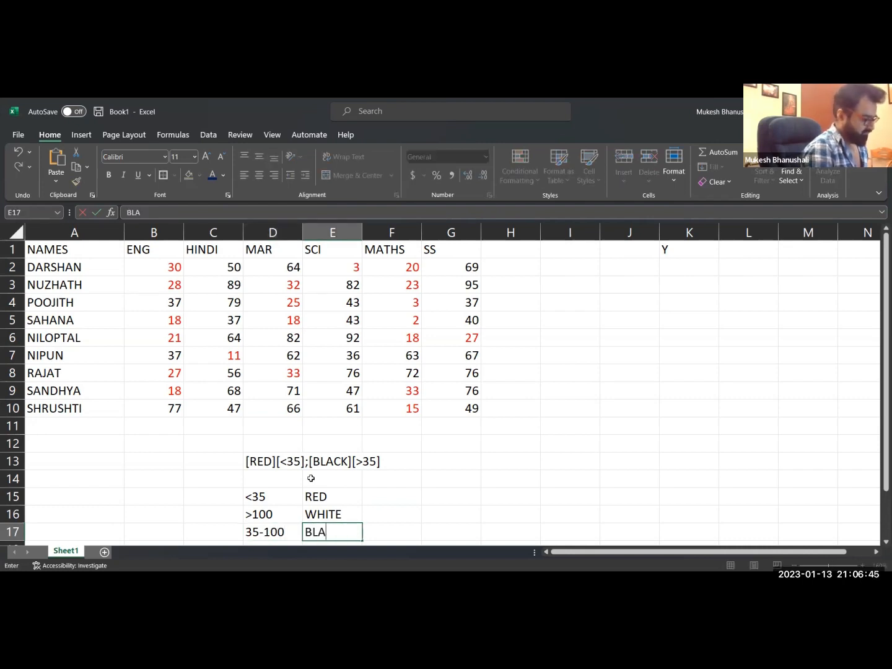
{"action": "key", "text": "BackSpace"}
{"action": "key", "text": "BackSpace"}
{"action": "key", "text": "BackSpace"}
{"action": "key", "text": "BackSpace"}
{"action": "key", "text": "BackSpace"}
{"action": "type", "text": "GREEN"}
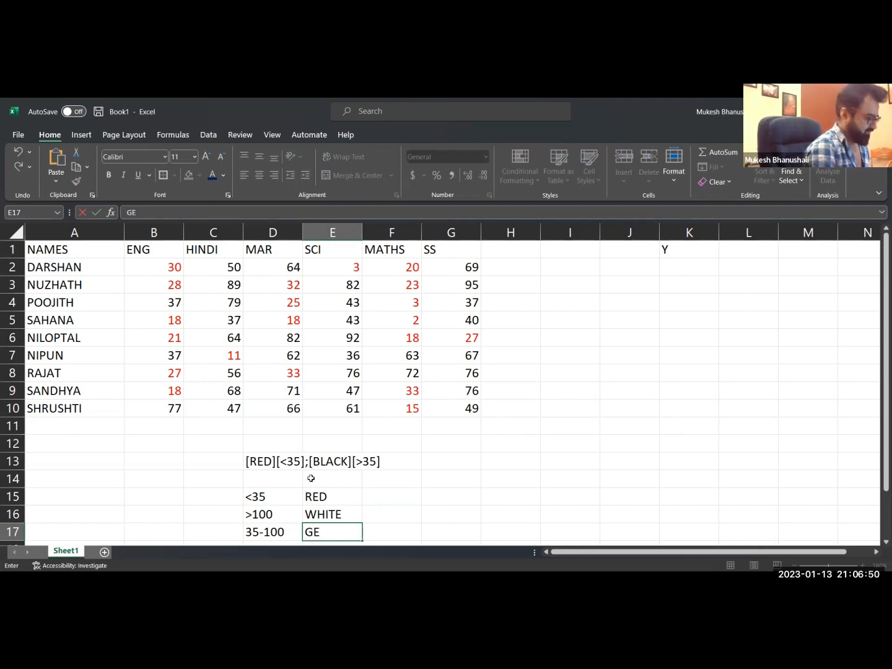
{"action": "key", "text": "Return"}
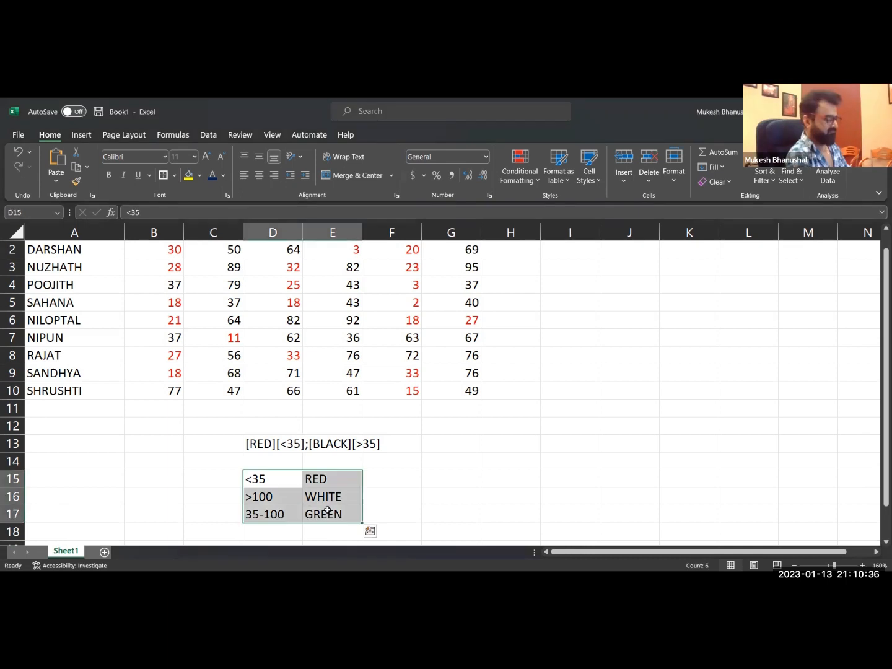
Clear the two-colour format code from cell D13.
{"action": "left_click", "coordinate": [330, 479]}
{"action": "key", "text": "Right"}
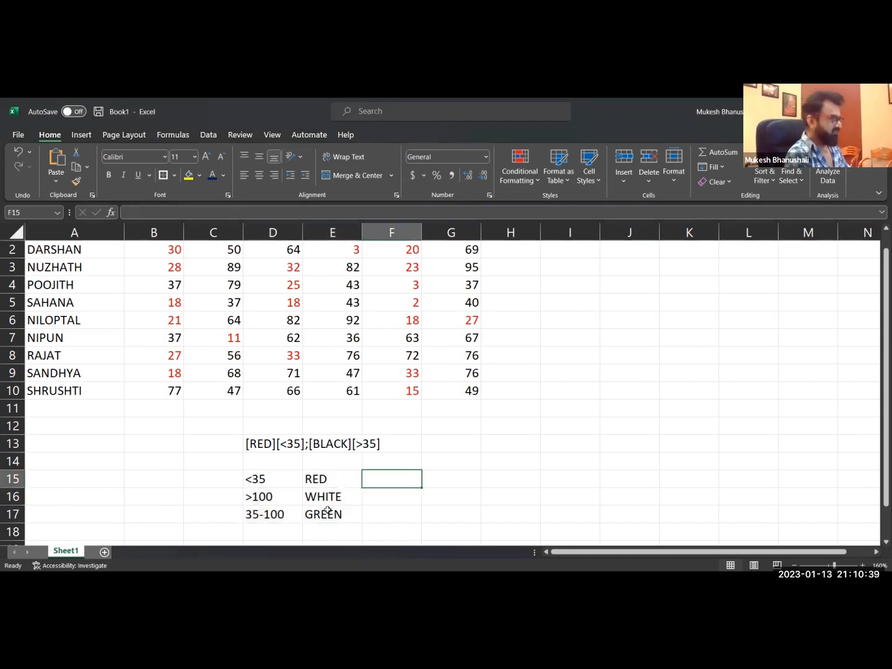
{"action": "key", "text": "Up"}
{"action": "key", "text": "Left"}
{"action": "key", "text": "Up"}
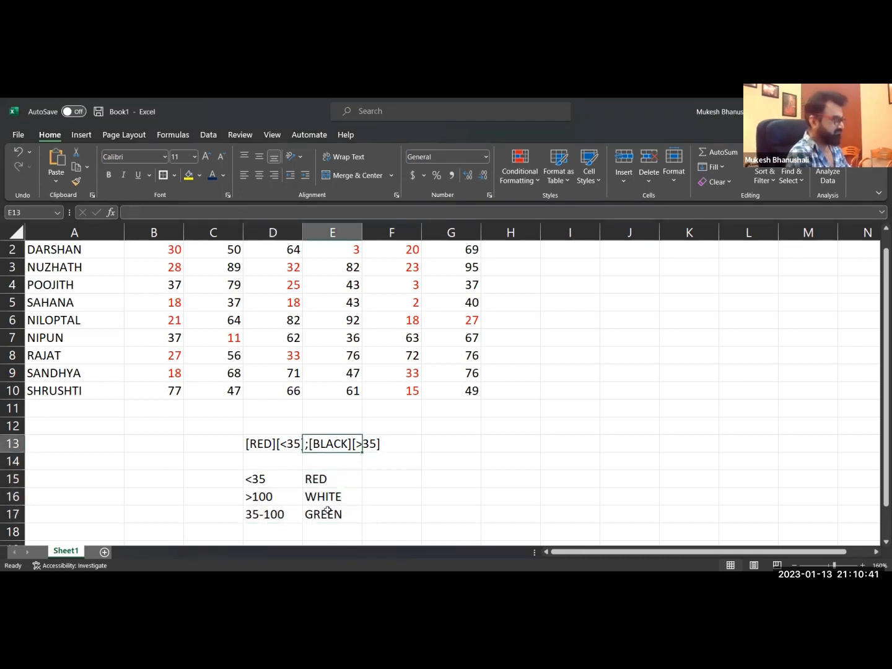
{"action": "key", "text": "Left"}
{"action": "key", "text": "Delete"}
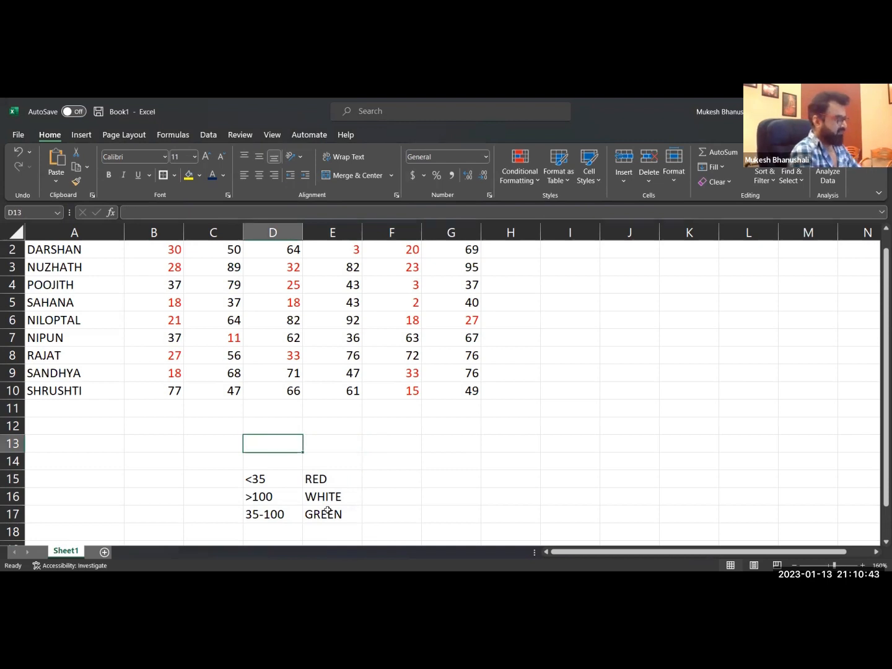
Begin a new format code in cell D13 with the section [RED][<35] and open a second section after a semicolon.
{"action": "type", "text": "[RED"}
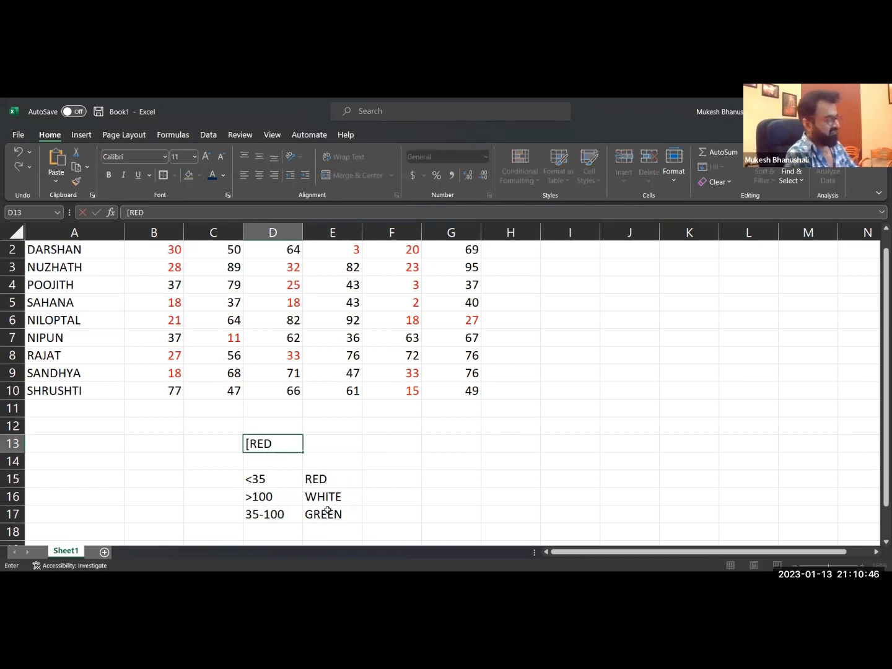
{"action": "type", "text": "]"}
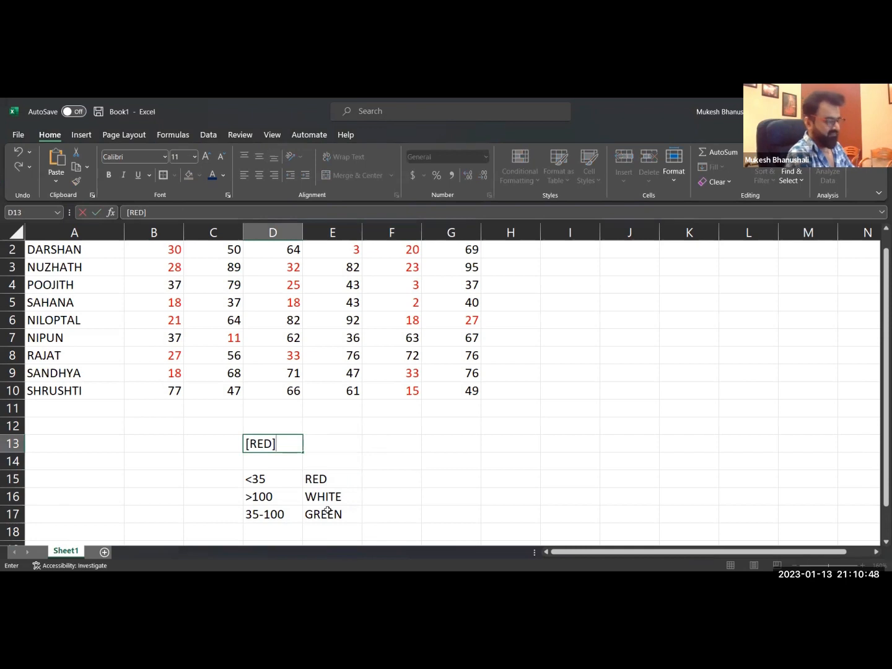
{"action": "type", "text": "[<"}
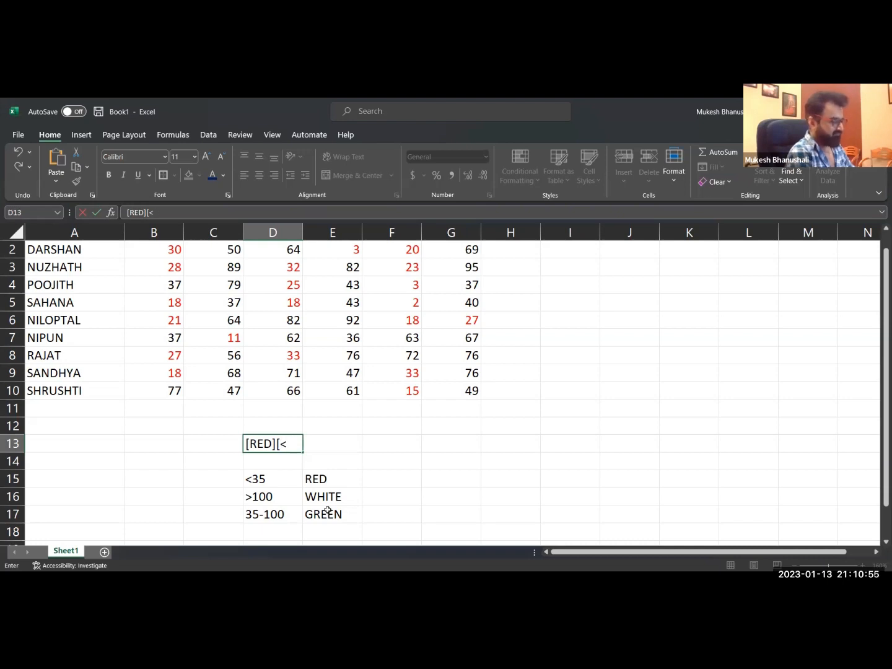
{"action": "type", "text": "35"}
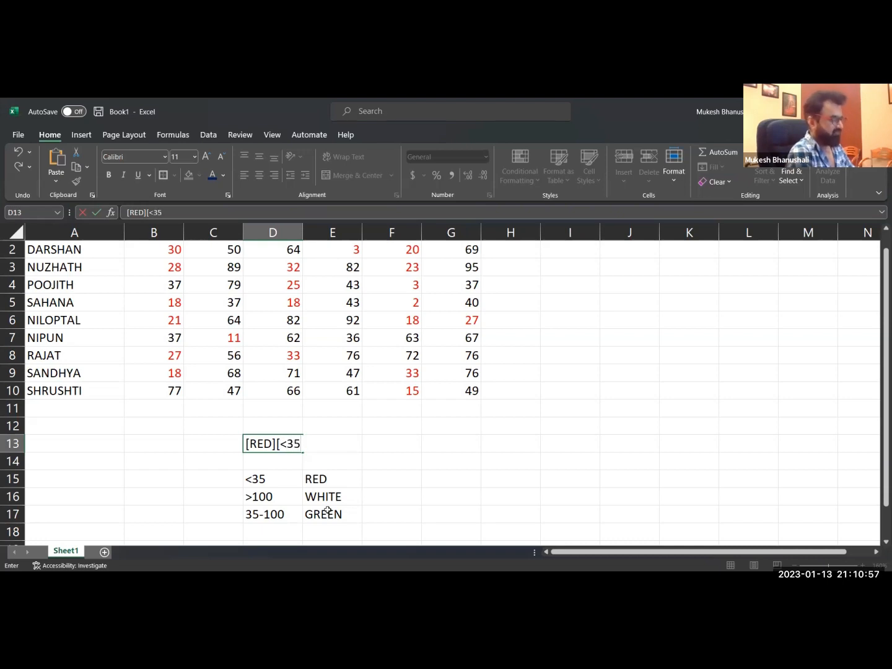
{"action": "type", "text": "];["}
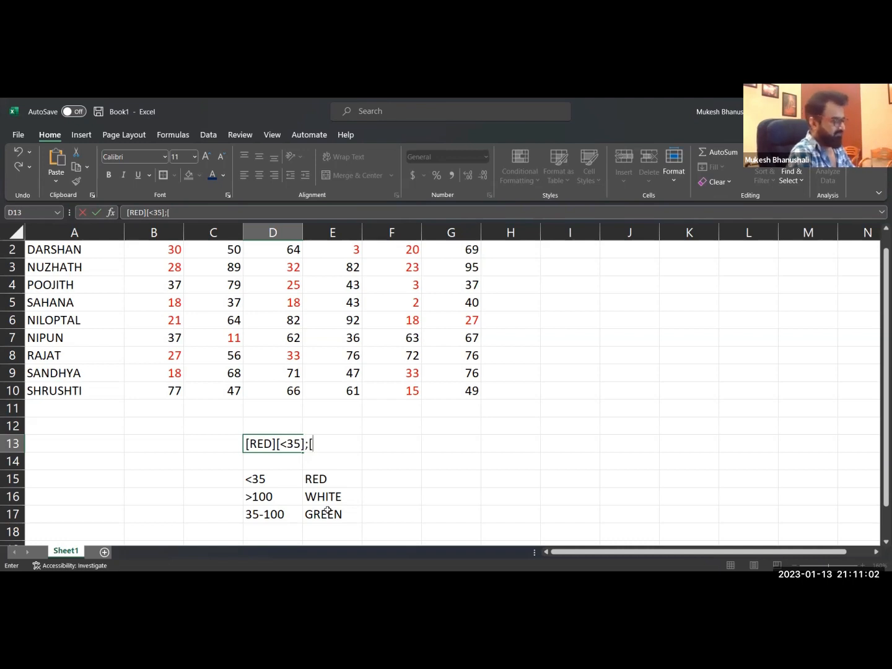
{"action": "type", "text": "GREE"}
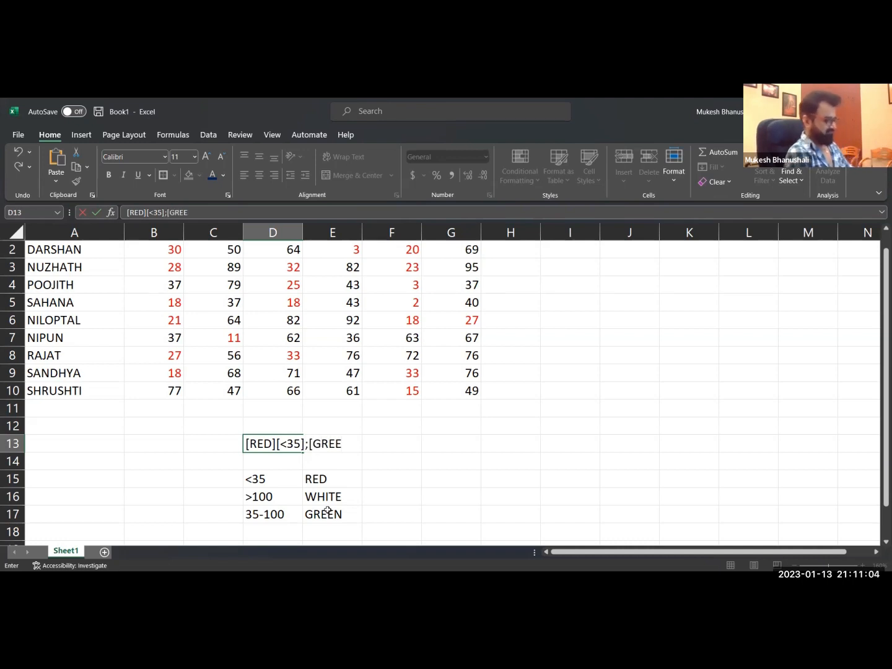
{"action": "type", "text": "N][>100]"}
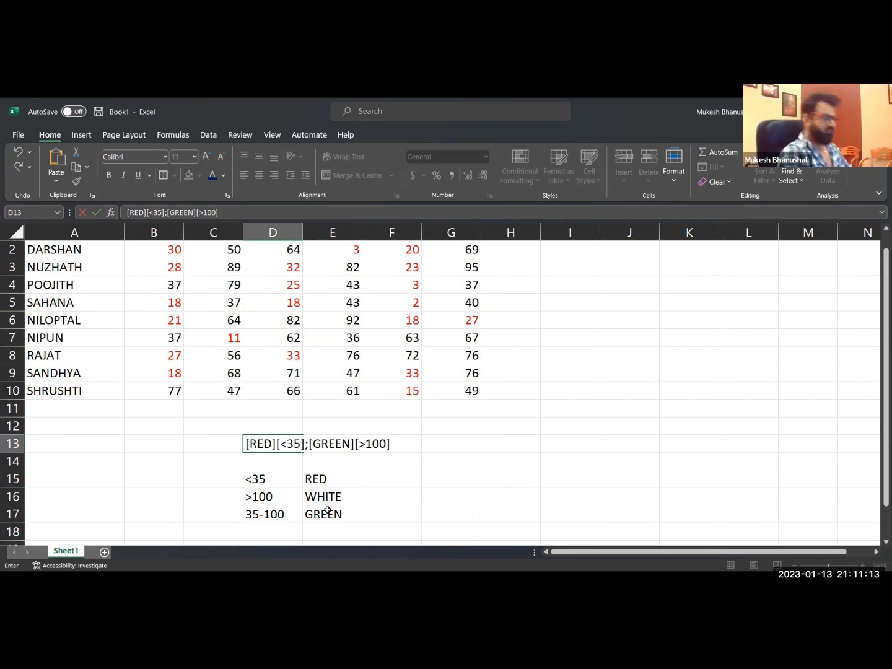
{"action": "type", "text": ";"}
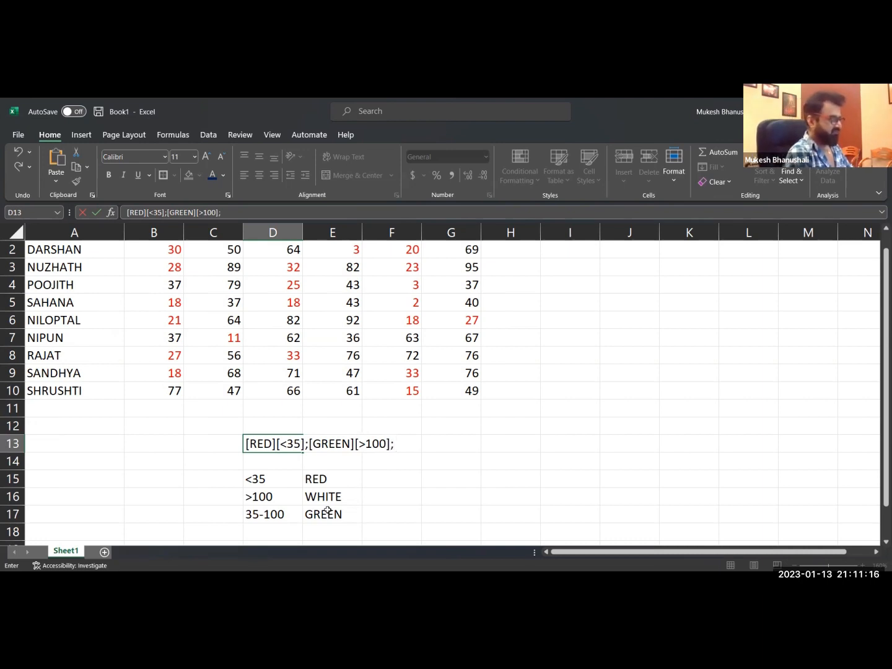
{"action": "key", "text": "BackSpace"}
{"action": "key", "text": "BackSpace"}
{"action": "key", "text": "BackSpace"}
{"action": "key", "text": "BackSpace"}
{"action": "key", "text": "BackSpace"}
{"action": "key", "text": "BackSpace"}
{"action": "key", "text": "BackSpace"}
{"action": "key", "text": "BackSpace"}
{"action": "key", "text": "BackSpace"}
{"action": "key", "text": "BackSpace"}
{"action": "key", "text": "BackSpace"}
{"action": "key", "text": "BackSpace"}
{"action": "key", "text": "BackSpace"}
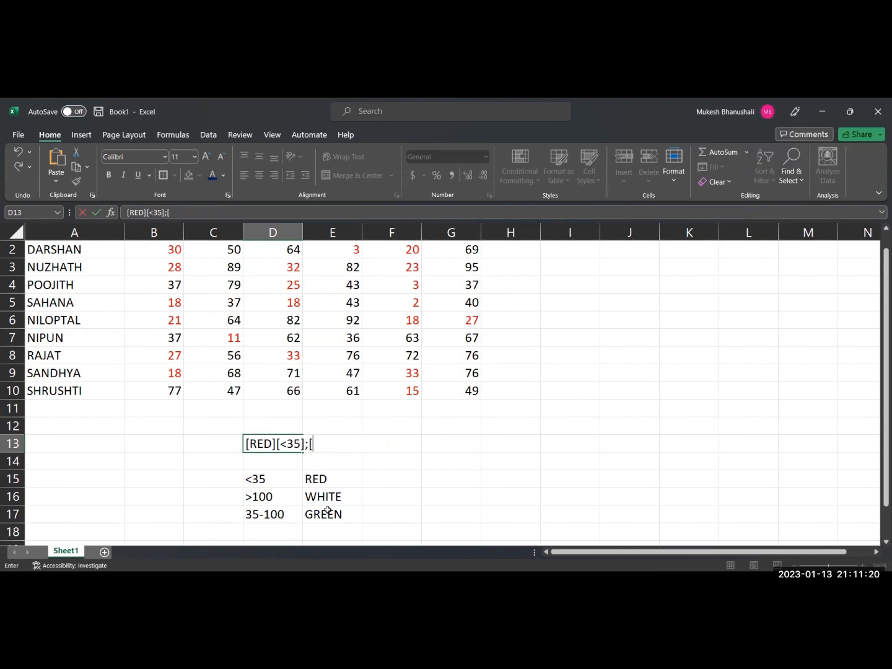
Add the section [WHITE][>100] to the format code in cell D13.
{"action": "type", "text": "WHITE]"}
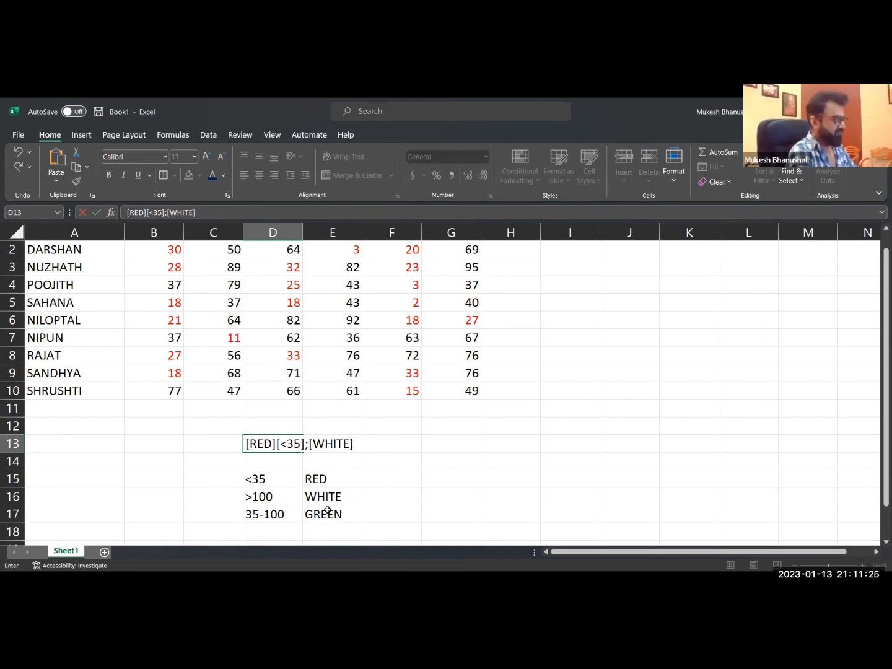
{"action": "type", "text": "[>100]"}
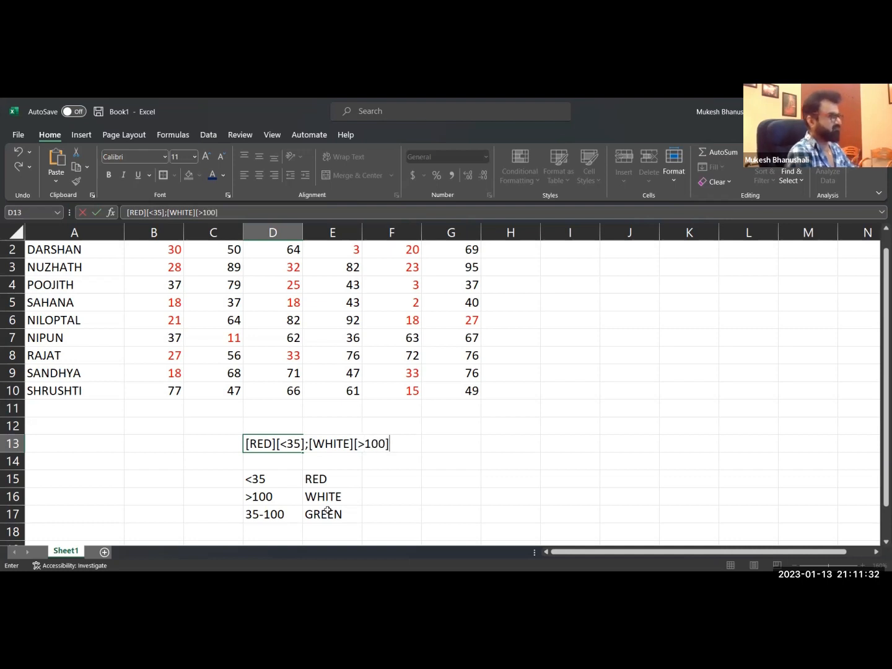
{"action": "type", "text": ";"}
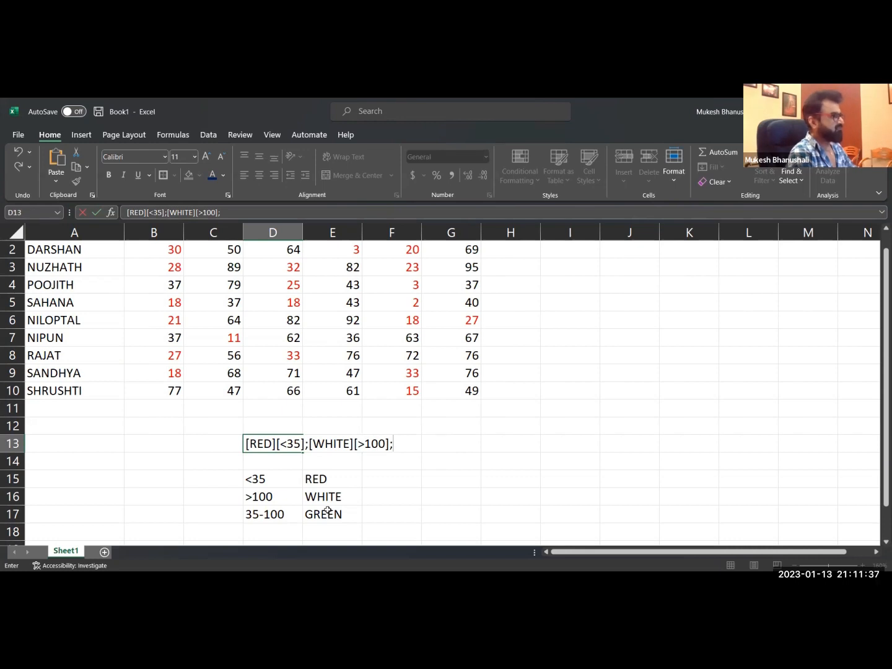
{"action": "type", "text": "[GREEN]"}
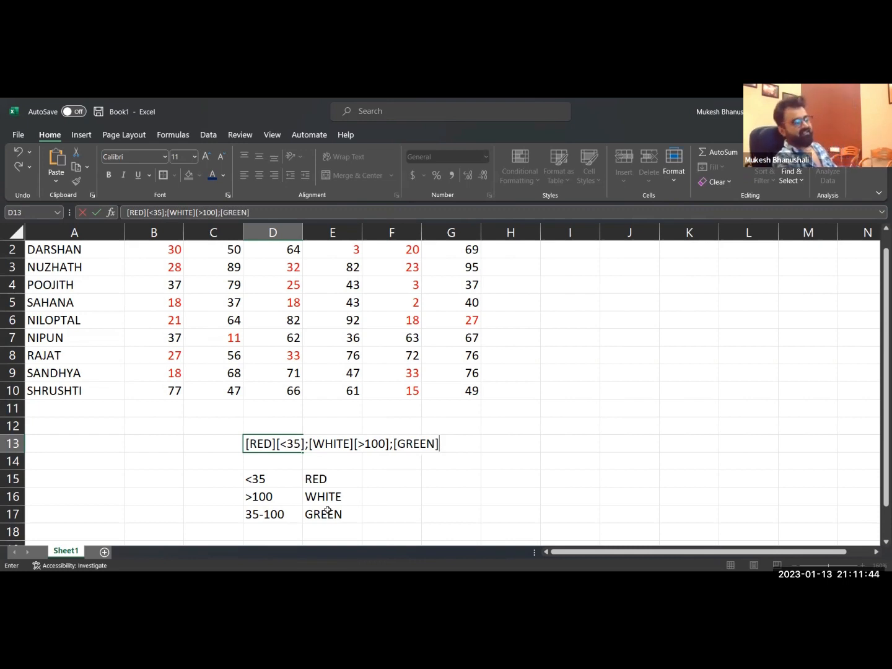
Complete the format code in cell D13 with a third section, [GREEN], after a semicolon.
{"action": "key", "text": "Return"}
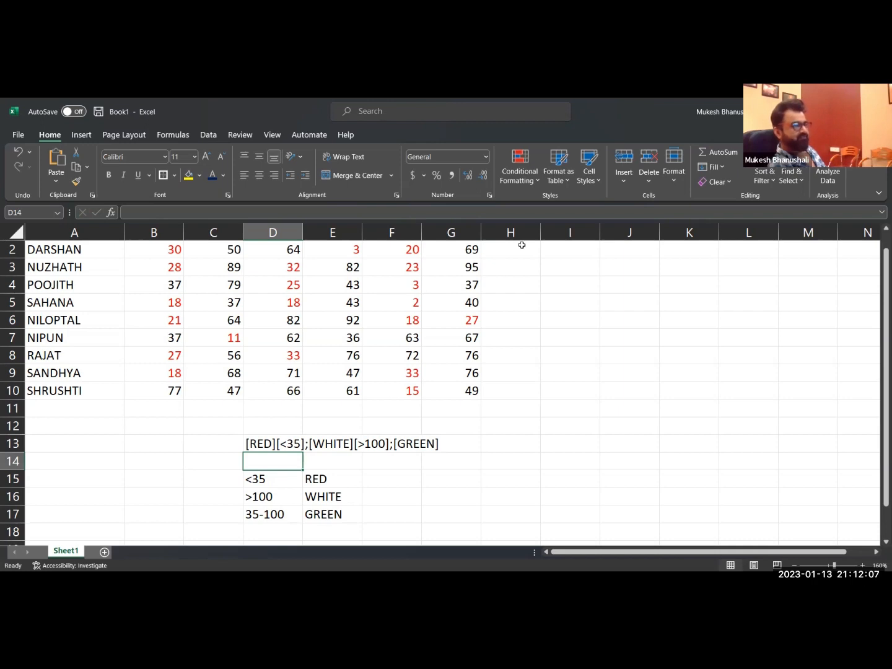
{"action": "key", "text": "alt+Tab"}
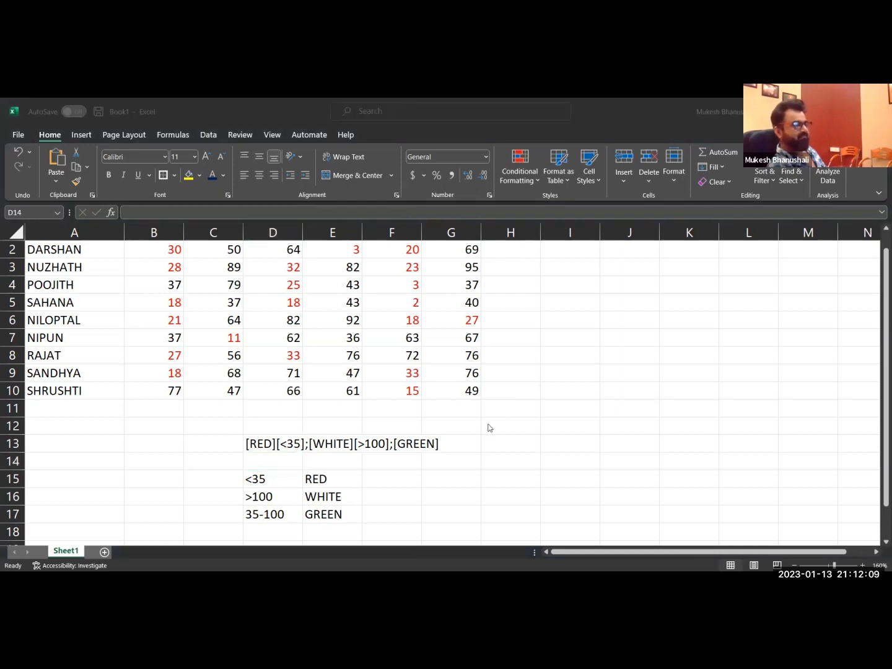
{"action": "key", "text": "alt+Tab"}
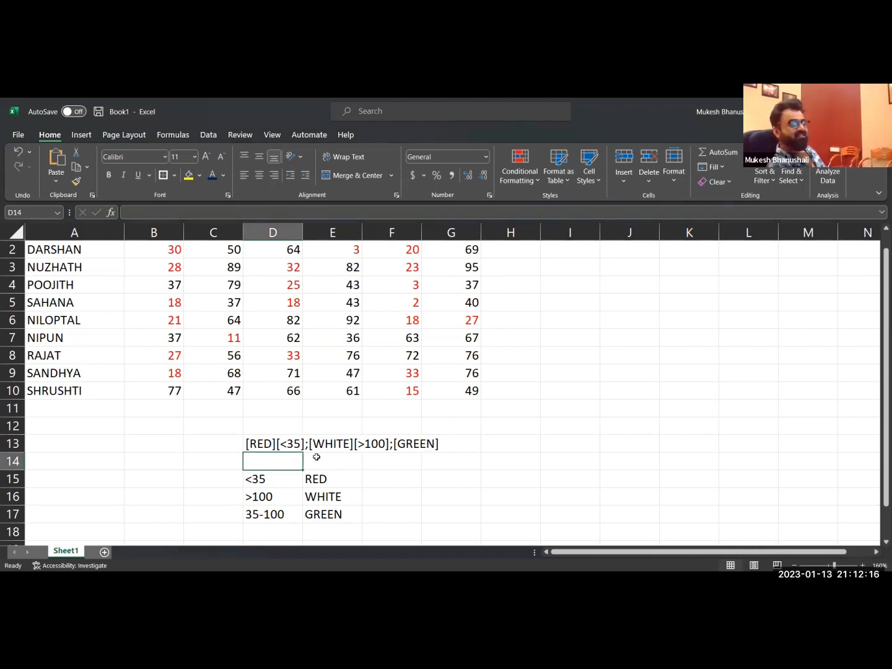
Copy the whole format code text from cell D13 without changing the cell.
{"action": "scroll", "coordinate": [317, 450], "scroll_direction": "up", "scroll_amount": 1}
{"action": "double_click", "coordinate": [270, 462]}
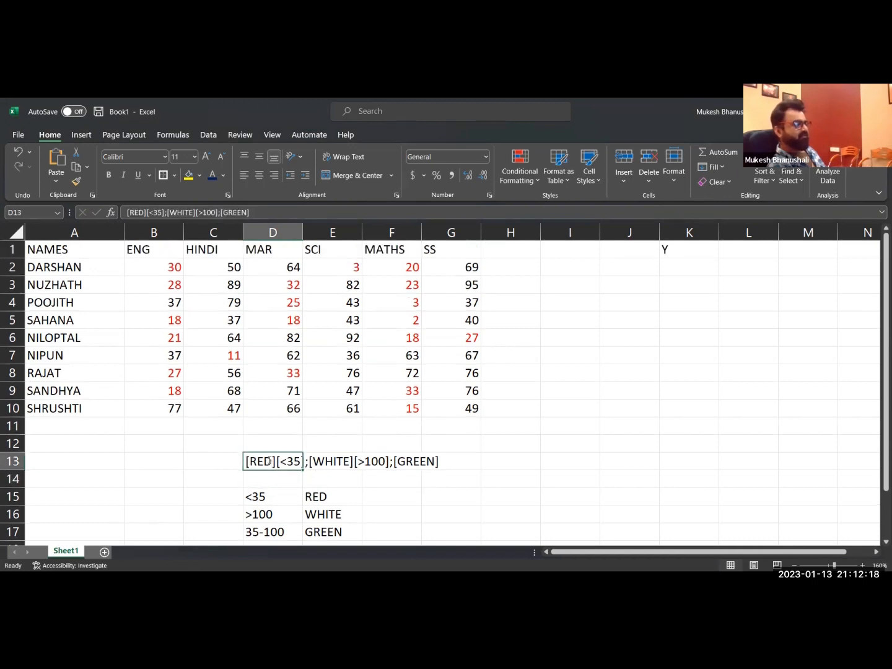
{"action": "left_click_drag", "start_coordinate": [246, 462], "coordinate": [278, 462]}
{"action": "key", "text": "shift+End"}
{"action": "key", "text": "ctrl+c"}
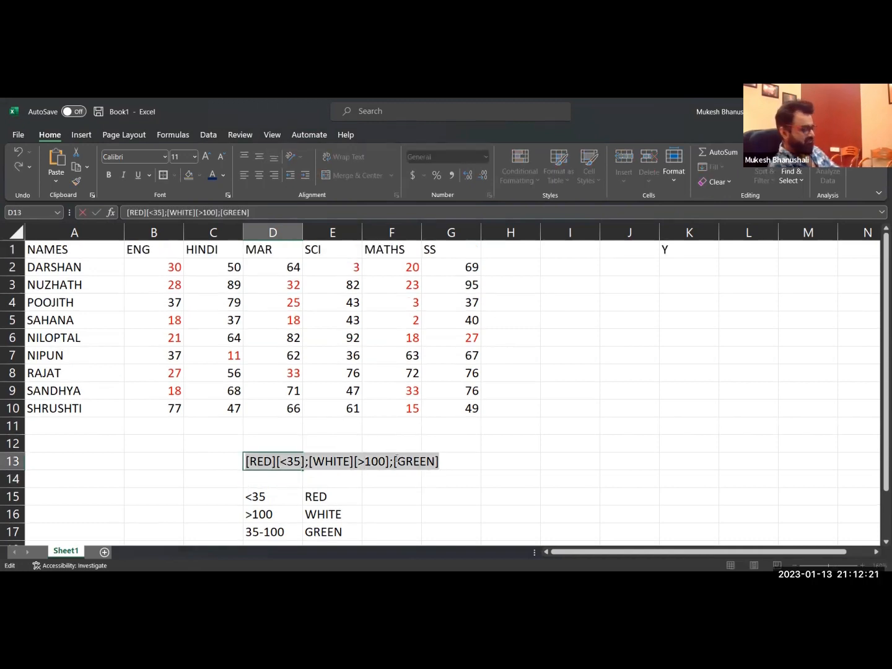
{"action": "key", "text": "Escape"}
Apply the copied code [RED][<35];[WHITE][>100];[GREEN] as custom number format to the marks in B2:G10.
{"action": "left_click_drag", "start_coordinate": [154, 272], "coordinate": [441, 407]}
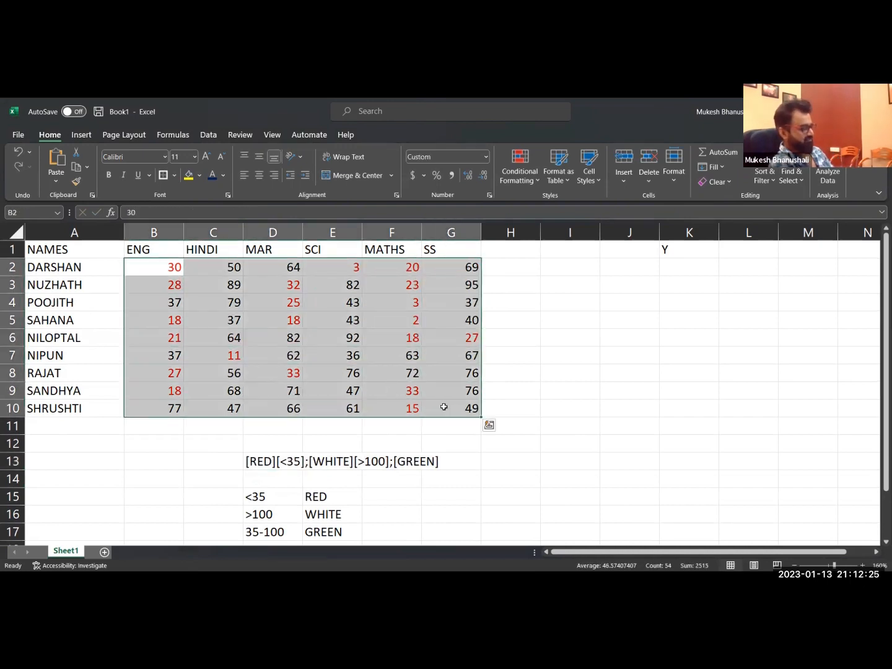
{"action": "key", "text": "ctrl+1"}
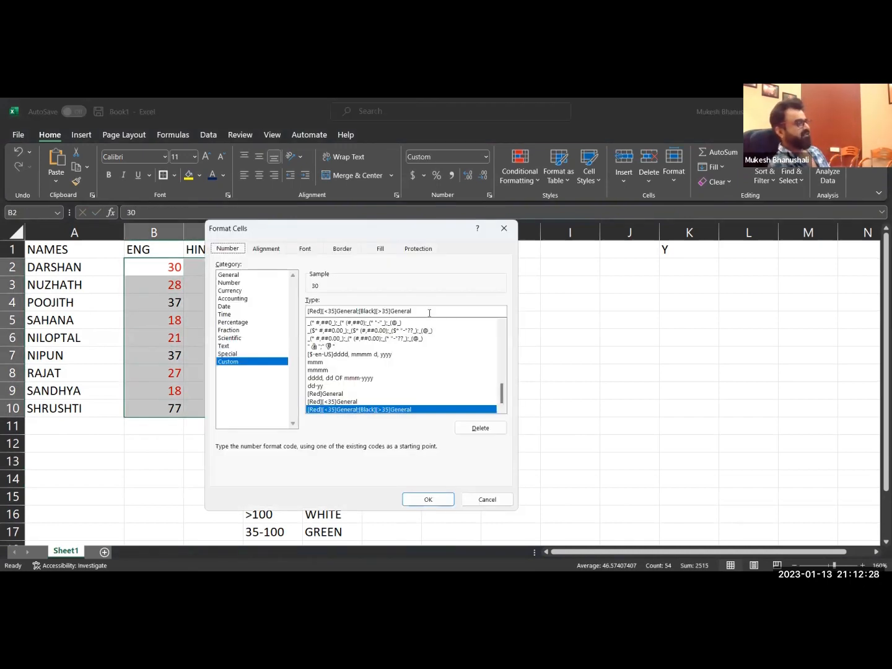
{"action": "double_click", "coordinate": [375, 314]}
{"action": "key", "text": "ctrl+v"}
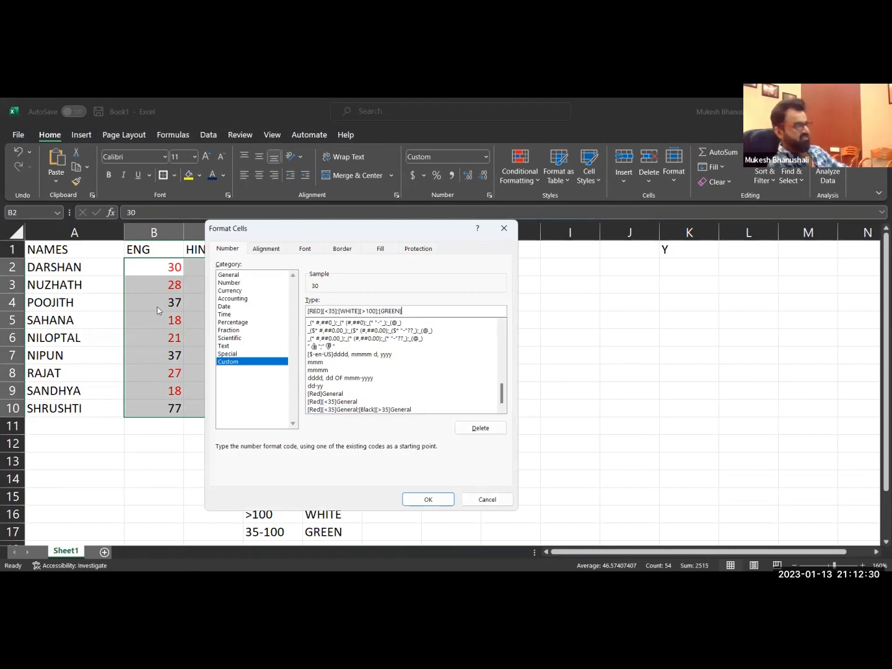
{"action": "left_click", "coordinate": [433, 498]}
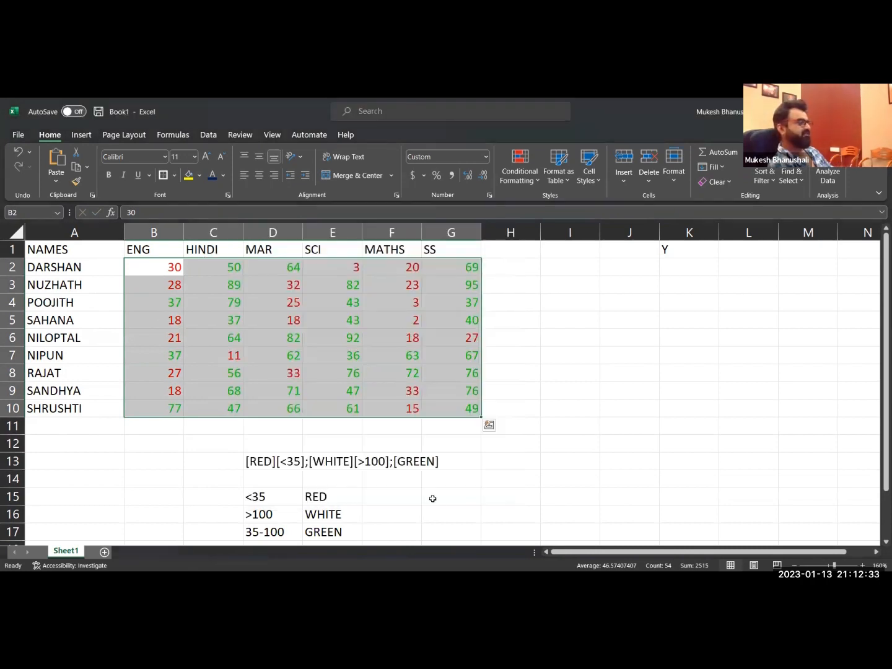
{"action": "left_click", "coordinate": [402, 427]}
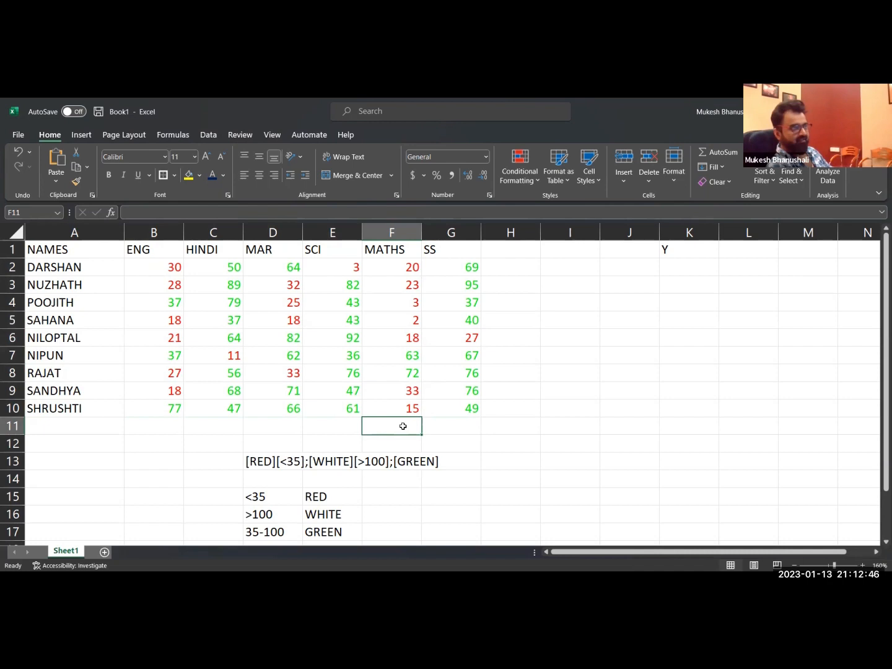
Replace the mark in cell B2 with the formula =RANDBETWEEN(2,120).
{"action": "double_click", "coordinate": [177, 267]}
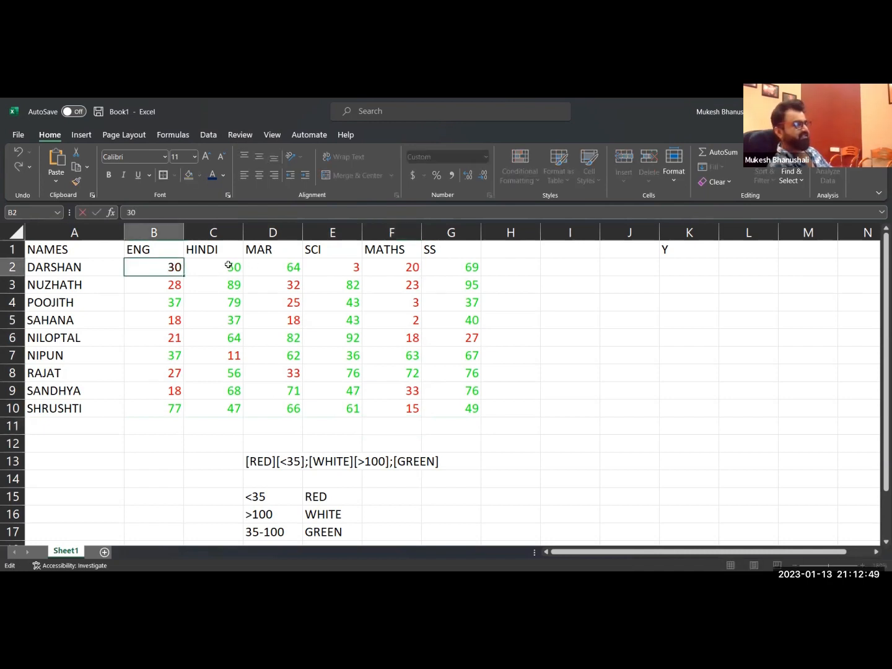
{"action": "key", "text": "Escape"}
{"action": "type", "text": "="}
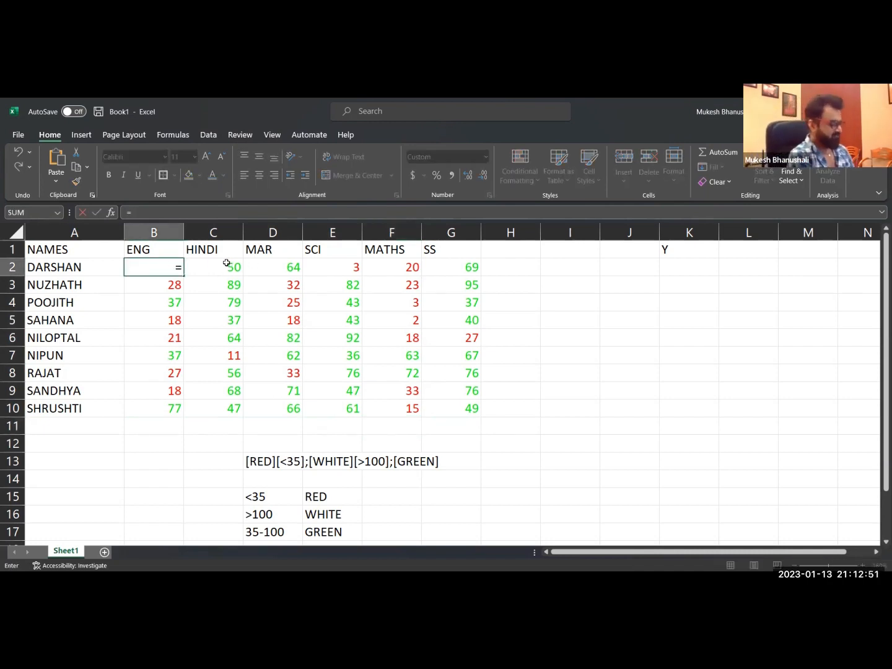
{"action": "type", "text": "RAND"}
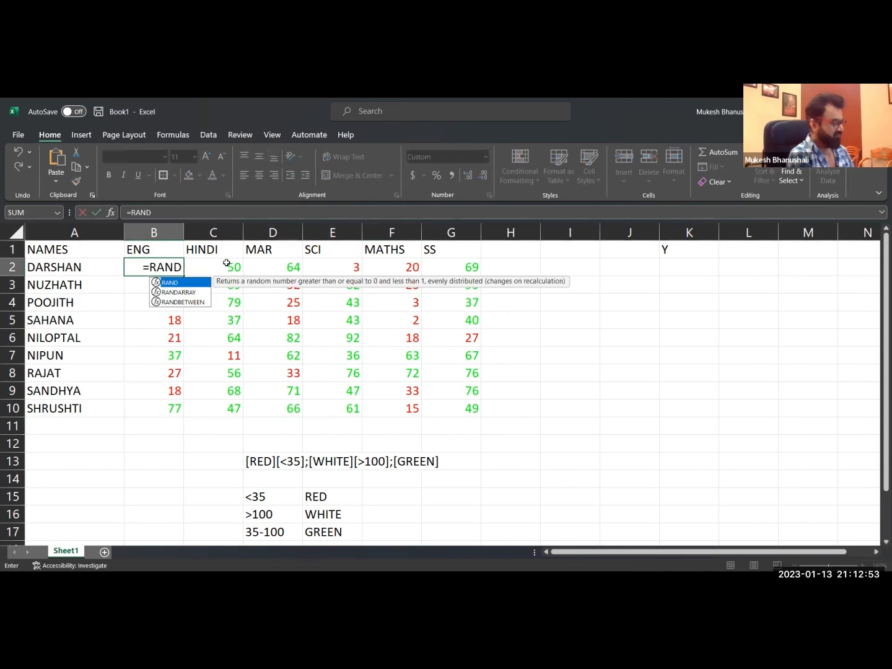
{"action": "key", "text": "Down"}
{"action": "key", "text": "Down"}
{"action": "key", "text": "Tab"}
{"action": "type", "text": "2,120)"}
{"action": "key", "text": "Return"}
Copy the random-number formula from B2 across the whole marks range B2:G10.
{"action": "key", "text": "Up"}
{"action": "key", "text": "ctrl+c"}
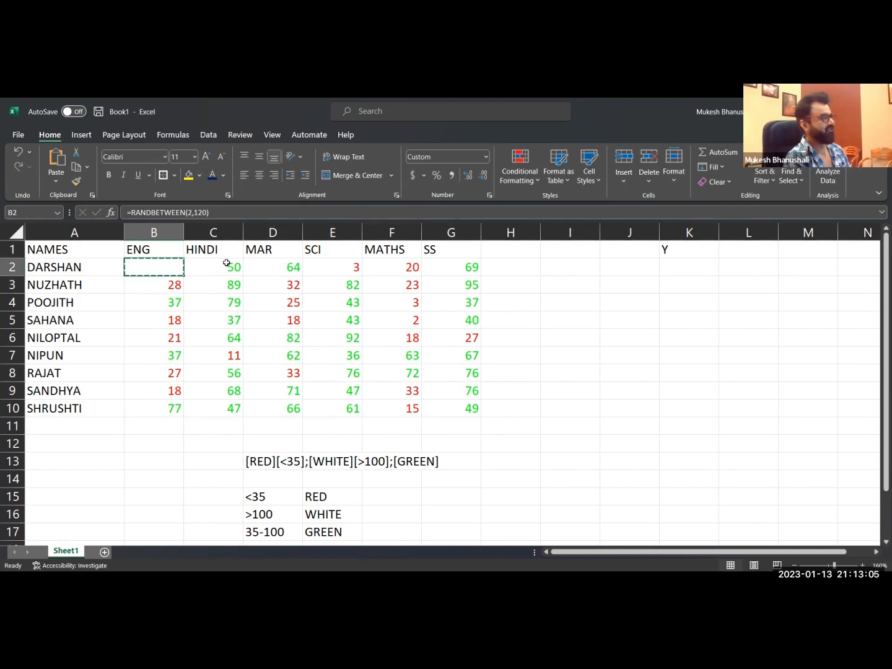
{"action": "key", "text": "shift+Right"}
{"action": "key", "text": "shift+Right"}
{"action": "key", "text": "shift+Right"}
{"action": "key", "text": "shift+Right"}
{"action": "key", "text": "shift+Right"}
{"action": "key", "text": "shift+Down"}
{"action": "key", "text": "shift+Down"}
{"action": "key", "text": "shift+Down"}
{"action": "key", "text": "shift+Down"}
{"action": "key", "text": "shift+Down"}
{"action": "key", "text": "shift+Down"}
{"action": "key", "text": "shift+Down"}
{"action": "key", "text": "Return"}
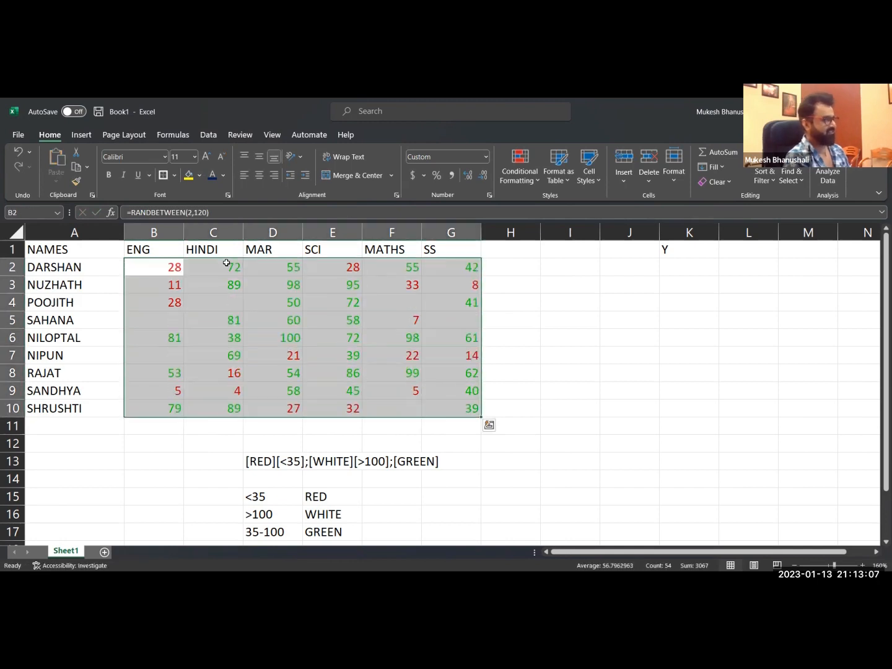
Convert the random-number formulas in B2:G10 to fixed values.
{"action": "key", "text": "ctrl+c"}
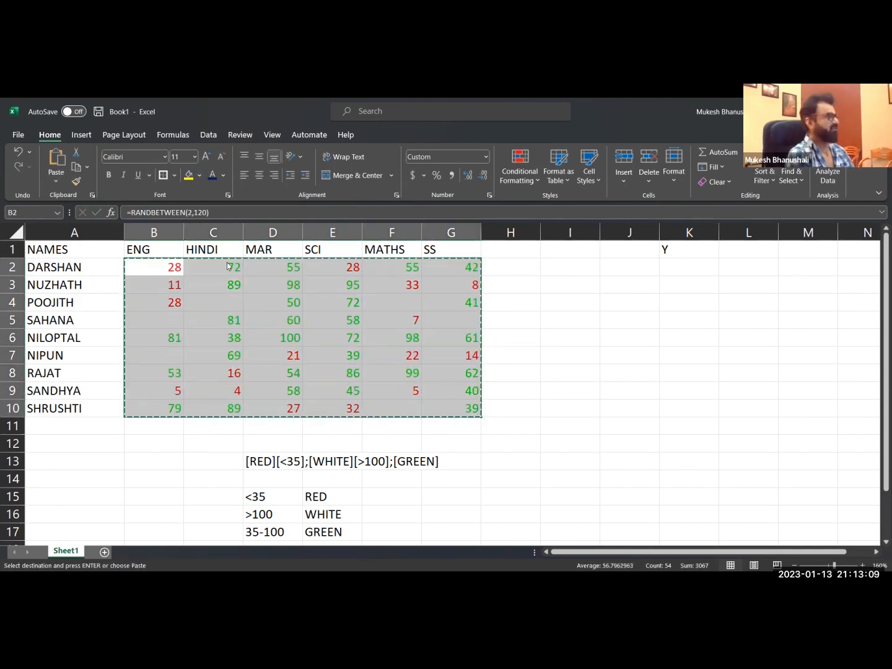
{"action": "key", "text": "Escape"}
{"action": "left_click", "coordinate": [226, 264]}
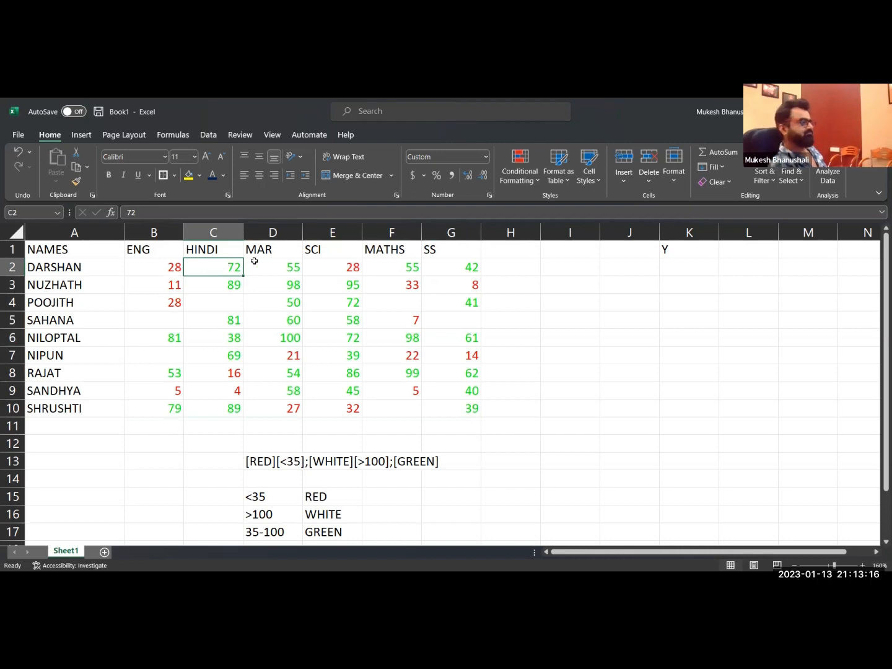
Inspect the stored values of blank-looking, red and green cells in the marks table.
{"action": "left_click", "coordinate": [409, 306]}
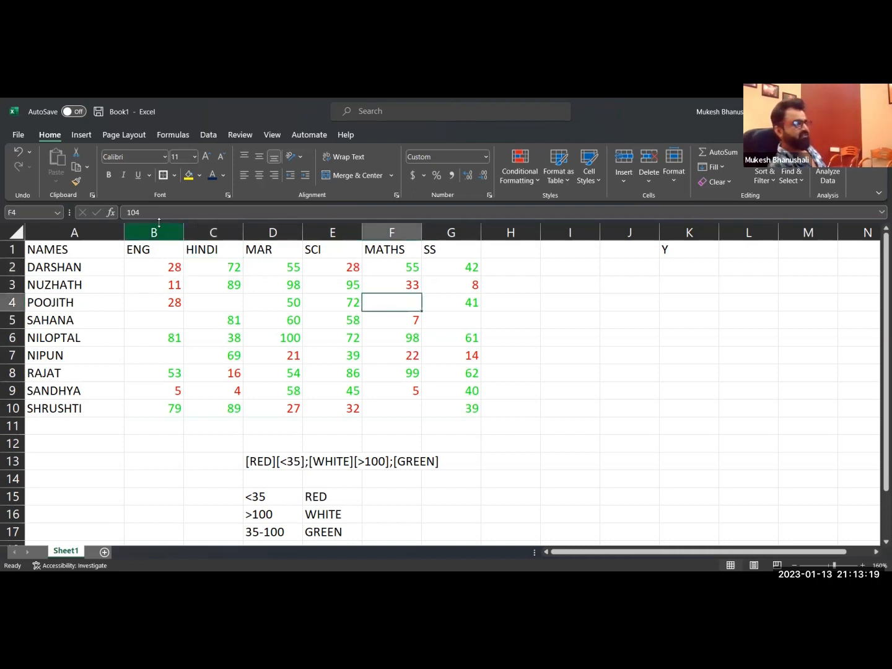
{"action": "left_click", "coordinate": [471, 320]}
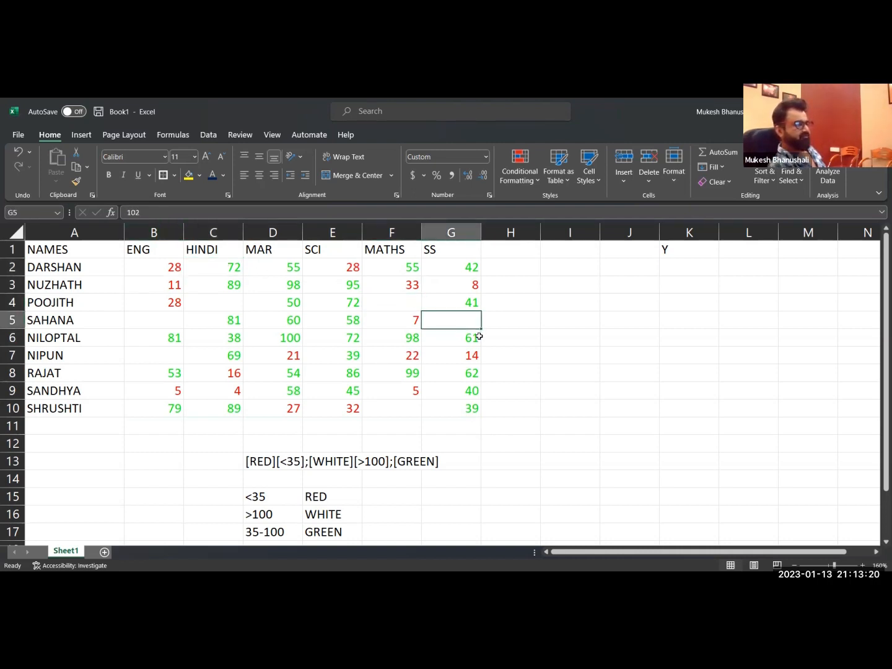
{"action": "left_click", "coordinate": [292, 357]}
{"action": "left_click", "coordinate": [232, 388]}
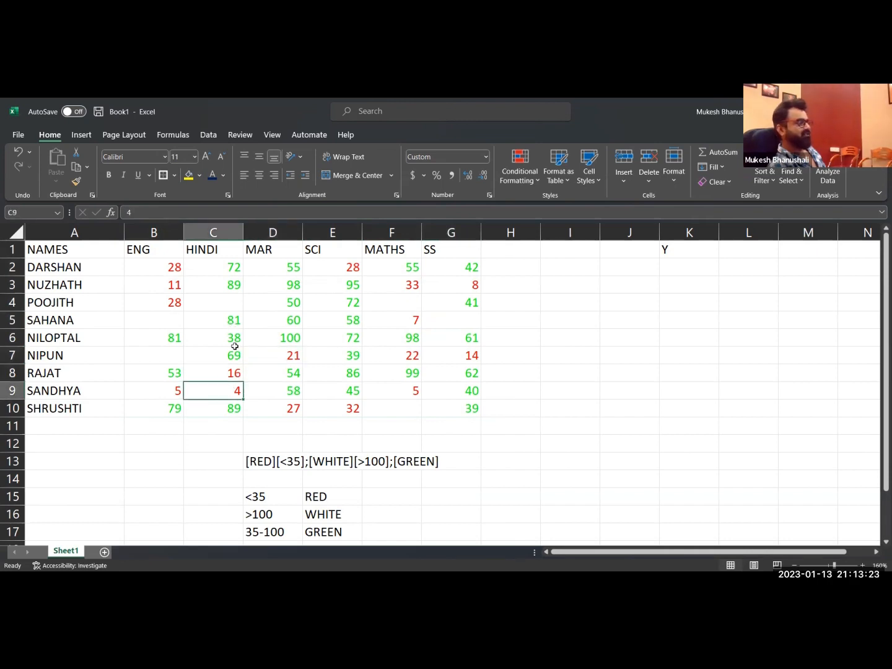
{"action": "left_click_drag", "start_coordinate": [234, 321], "coordinate": [234, 355]}
{"action": "left_click", "coordinate": [260, 334]}
{"action": "left_click_drag", "start_coordinate": [288, 266], "coordinate": [291, 321]}
{"action": "left_click", "coordinate": [410, 372]}
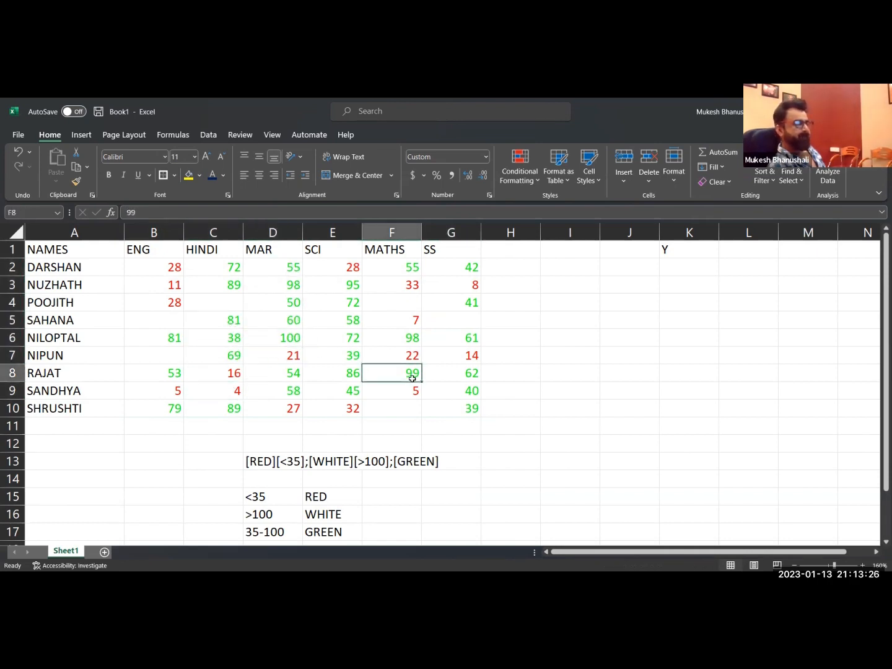
Examine the three-part format code in D13 against the marks and the condition list below it.
{"action": "left_click", "coordinate": [260, 462]}
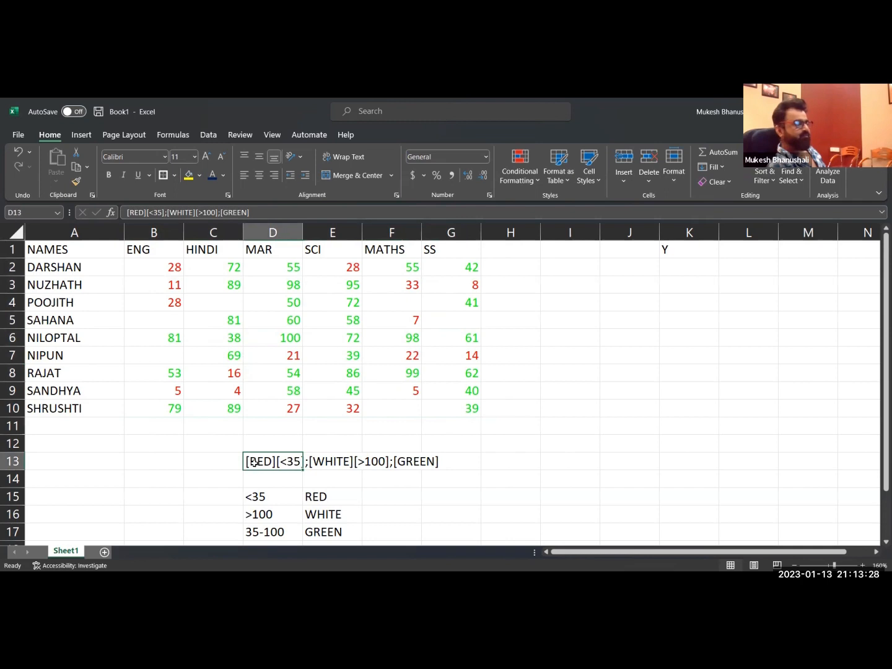
{"action": "double_click", "coordinate": [247, 463]}
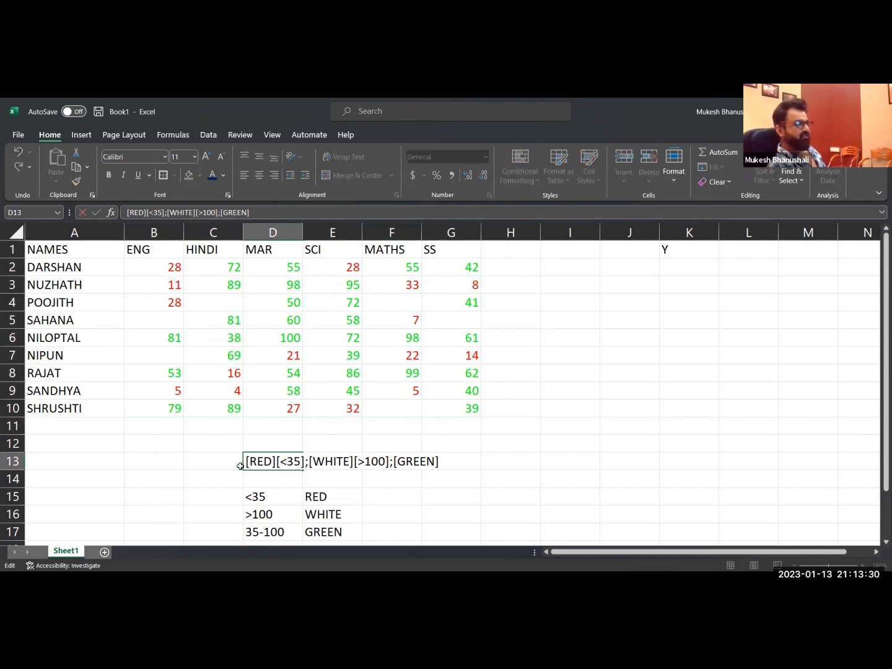
{"action": "left_click_drag", "start_coordinate": [247, 461], "coordinate": [547, 461]}
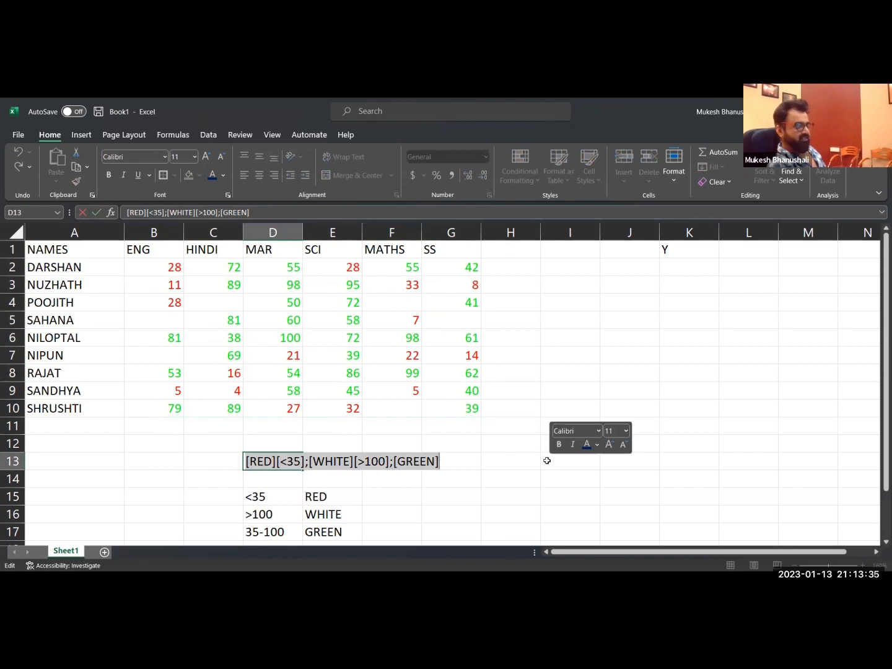
{"action": "key", "text": "Return"}
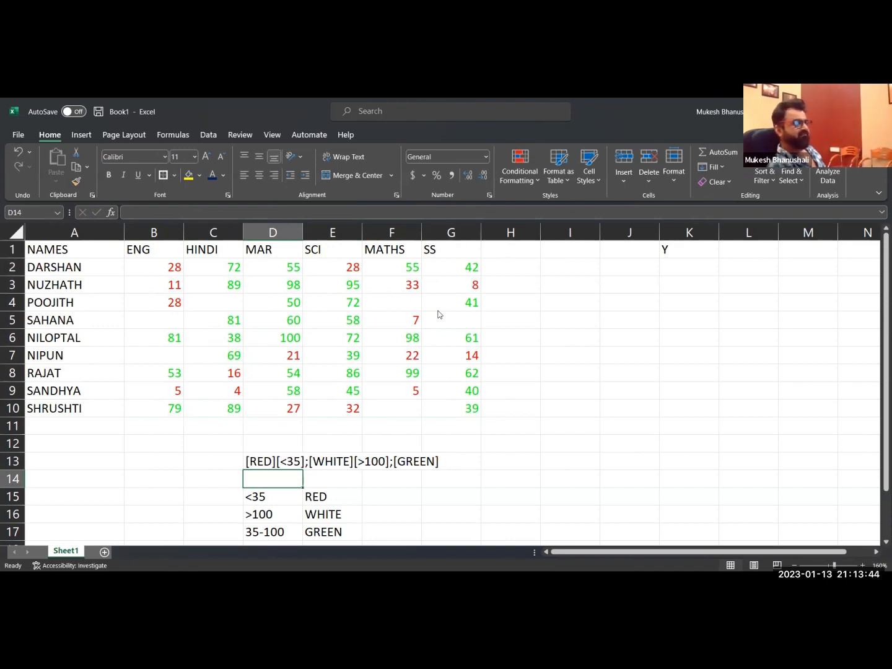
{"action": "left_click", "coordinate": [247, 460]}
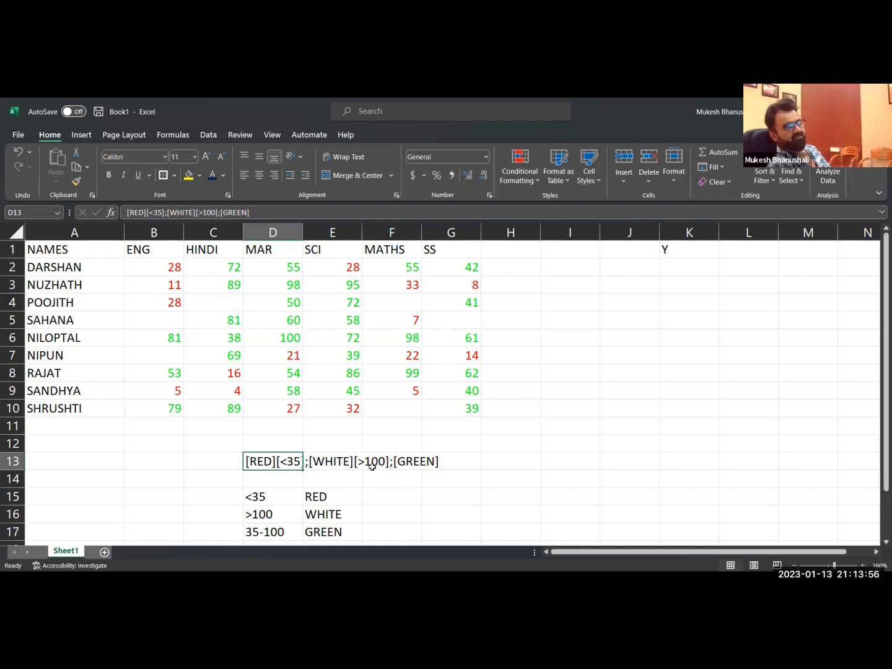
{"action": "left_click", "coordinate": [414, 461]}
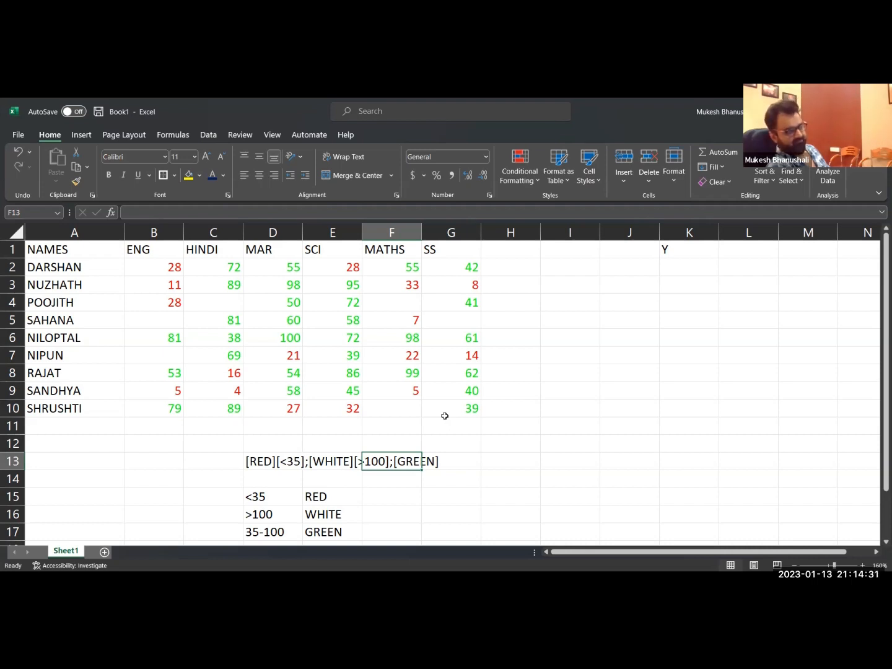
{"action": "left_click", "coordinate": [405, 285]}
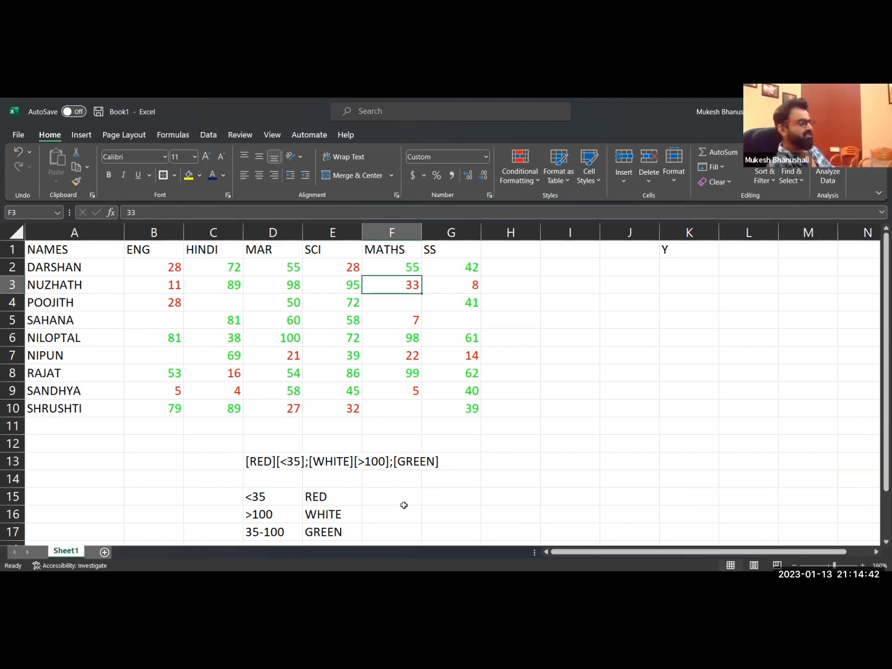
{"action": "left_click", "coordinate": [400, 507]}
{"action": "left_click", "coordinate": [396, 499]}
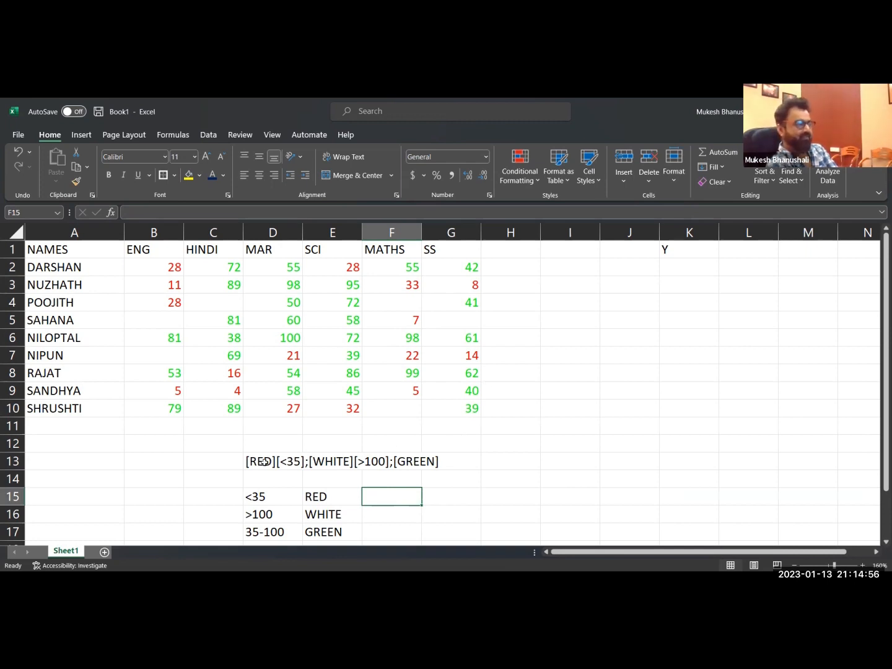
Change the format code in D13 to [RED][<35]"Fail", removing the white and green sections.
{"action": "left_click", "coordinate": [254, 462]}
{"action": "double_click", "coordinate": [298, 460]}
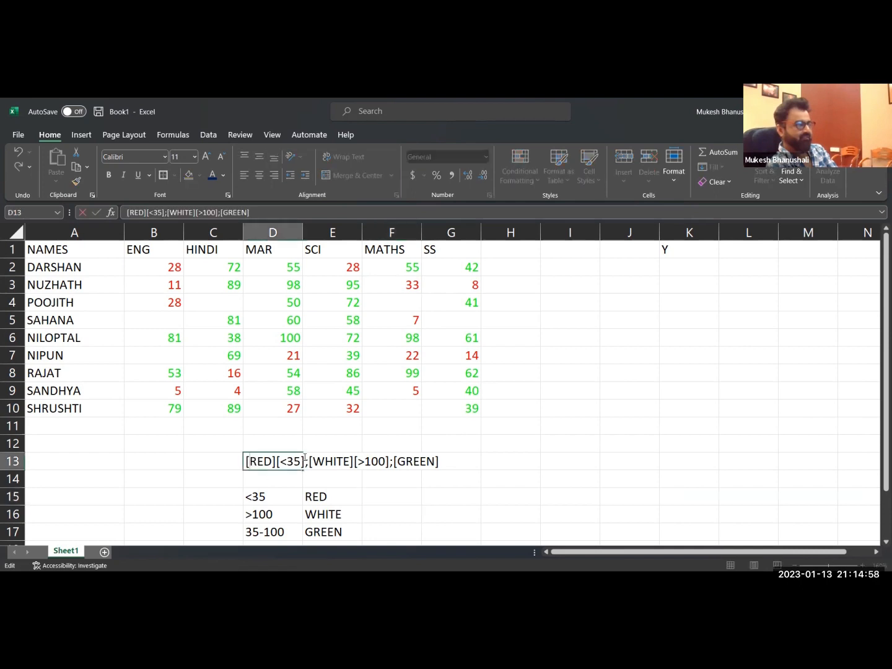
{"action": "left_click_drag", "start_coordinate": [304, 460], "coordinate": [447, 458]}
{"action": "key", "text": "BackSpace"}
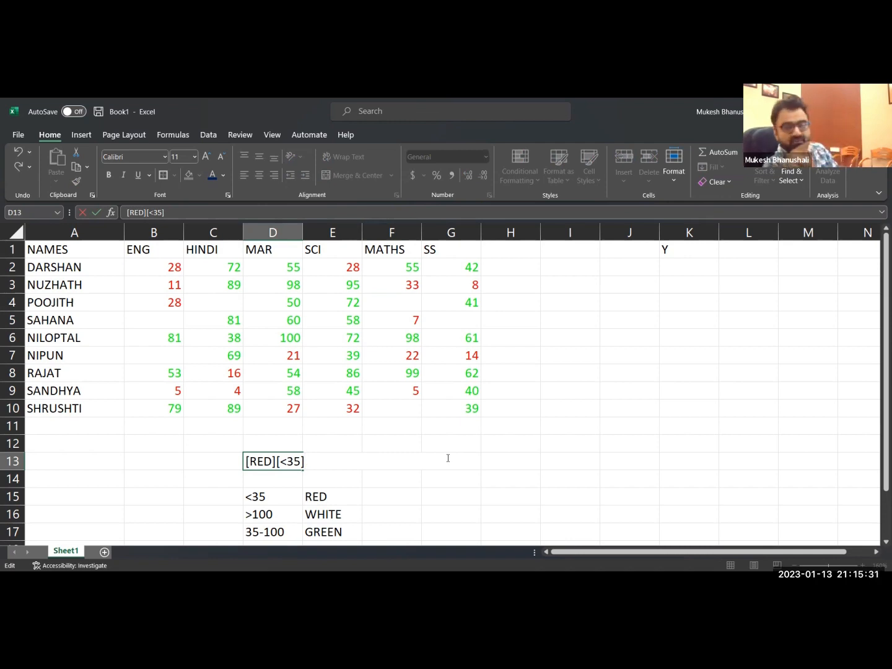
{"action": "type", "text": "\""}
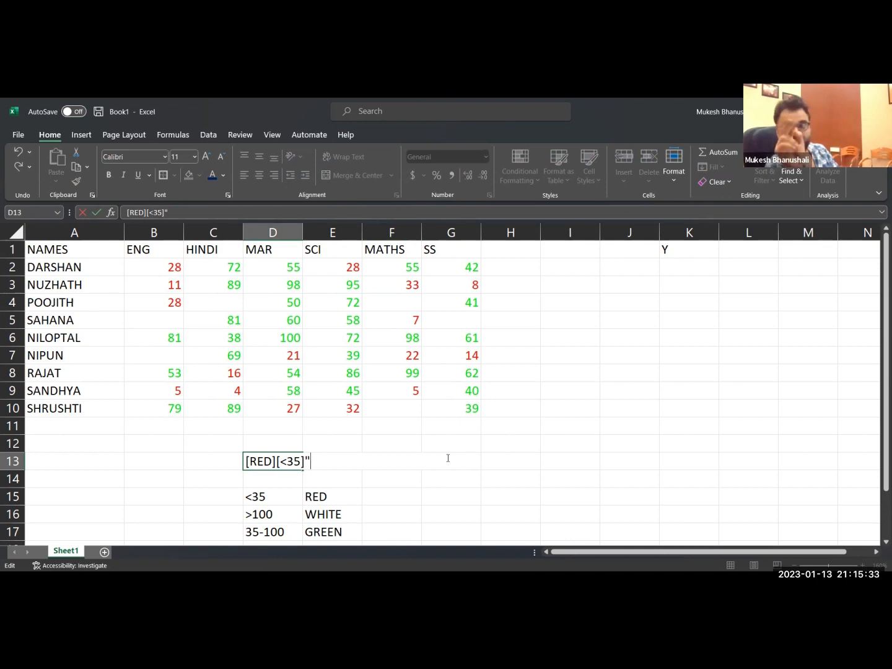
{"action": "type", "text": "Fail\""}
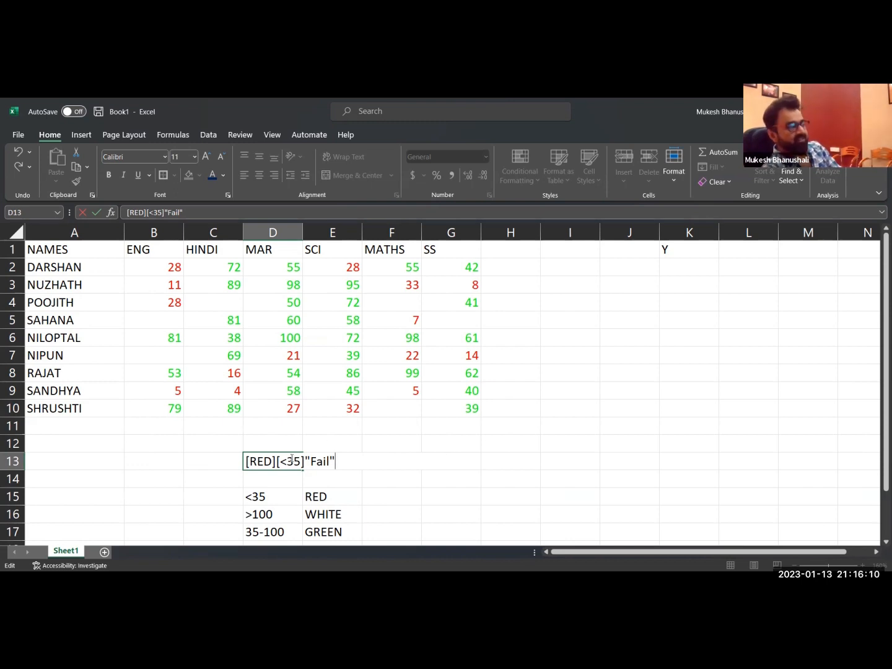
{"action": "left_click_drag", "start_coordinate": [305, 460], "coordinate": [340, 462]}
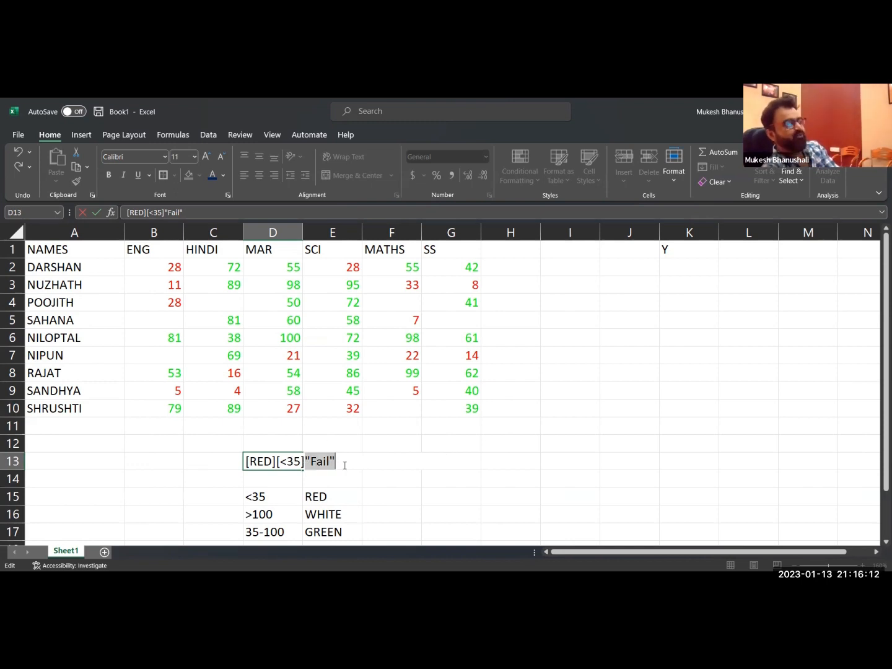
{"action": "left_click", "coordinate": [321, 460]}
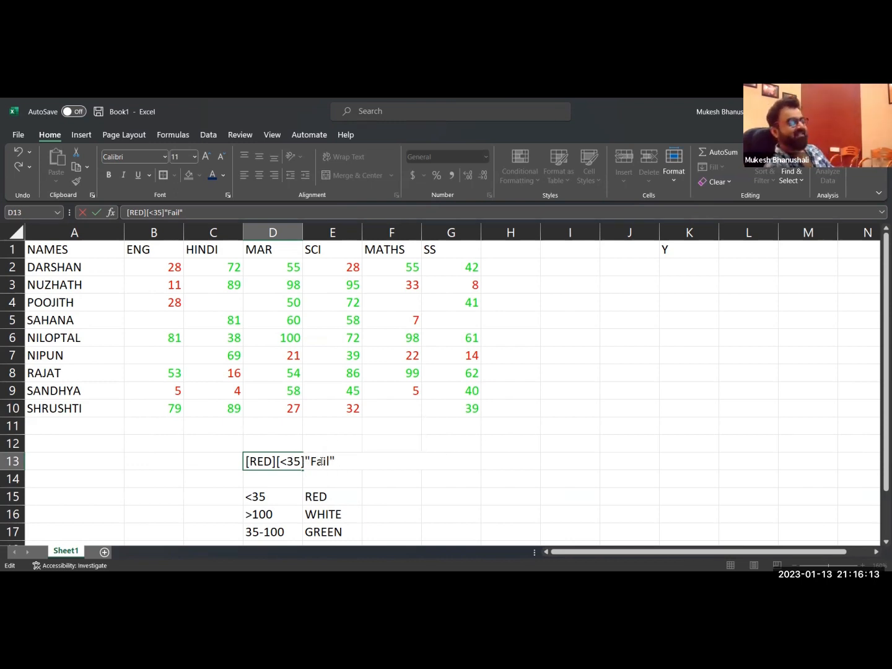
{"action": "key", "text": "Return"}
Copy the code text from D13 and apply [RED][<35]"Fail" as the custom number format of marks range B2:G10.
{"action": "left_click", "coordinate": [262, 461]}
{"action": "double_click", "coordinate": [261, 461]}
{"action": "left_click_drag", "start_coordinate": [245, 461], "coordinate": [337, 460]}
{"action": "key", "text": "ctrl+c"}
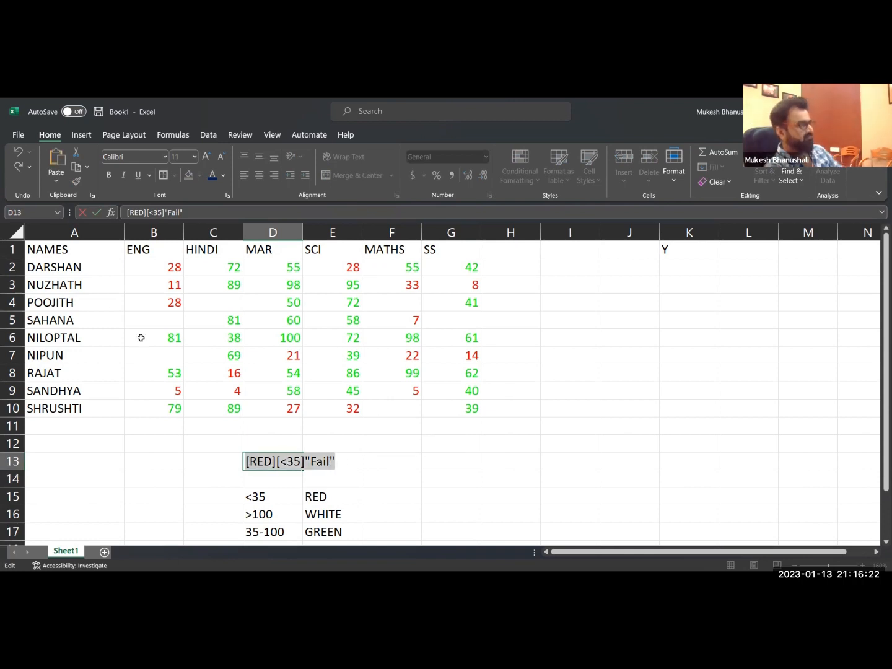
{"action": "left_click_drag", "start_coordinate": [178, 267], "coordinate": [430, 405]}
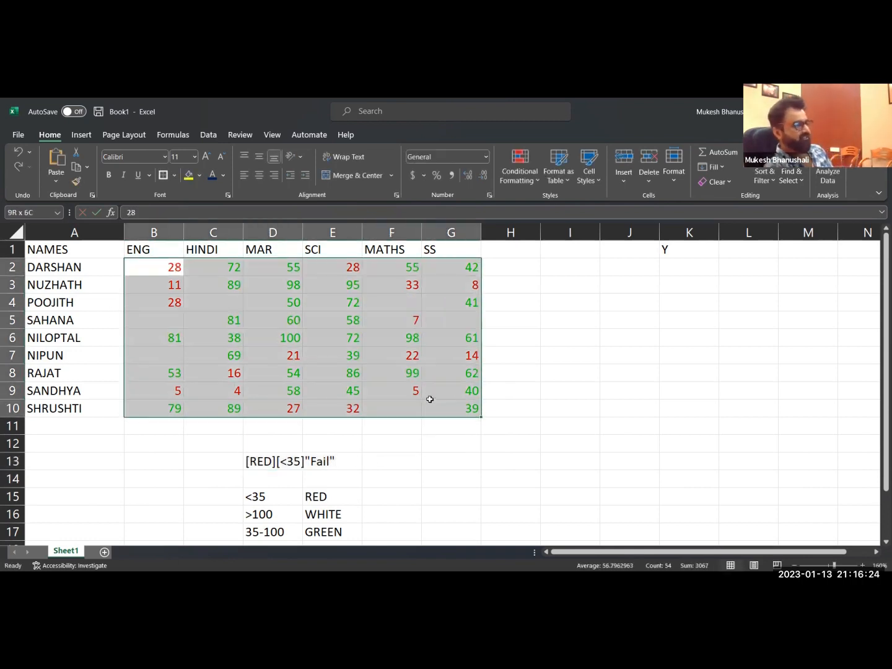
{"action": "key", "text": "ctrl+1"}
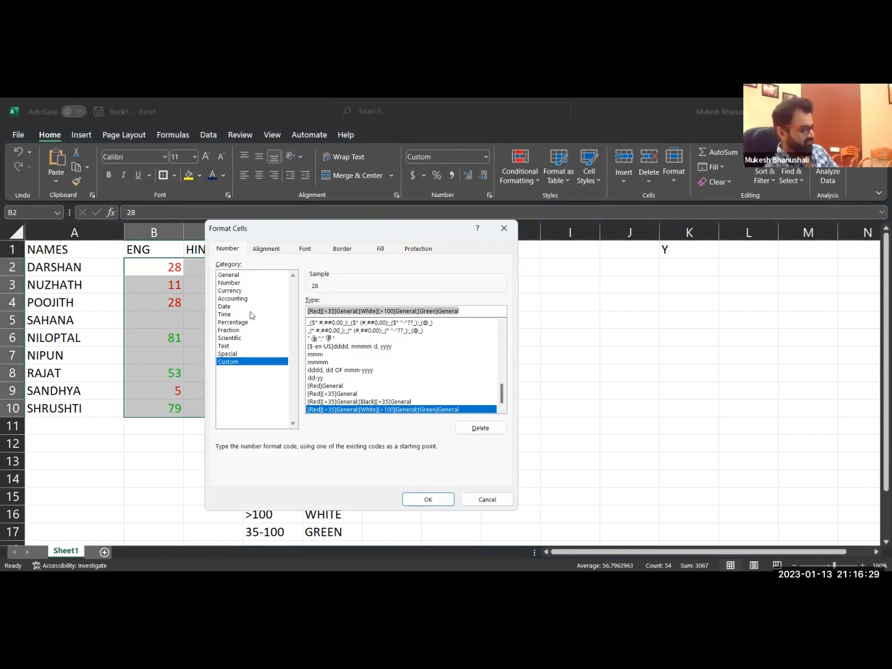
{"action": "key", "text": "ctrl+v"}
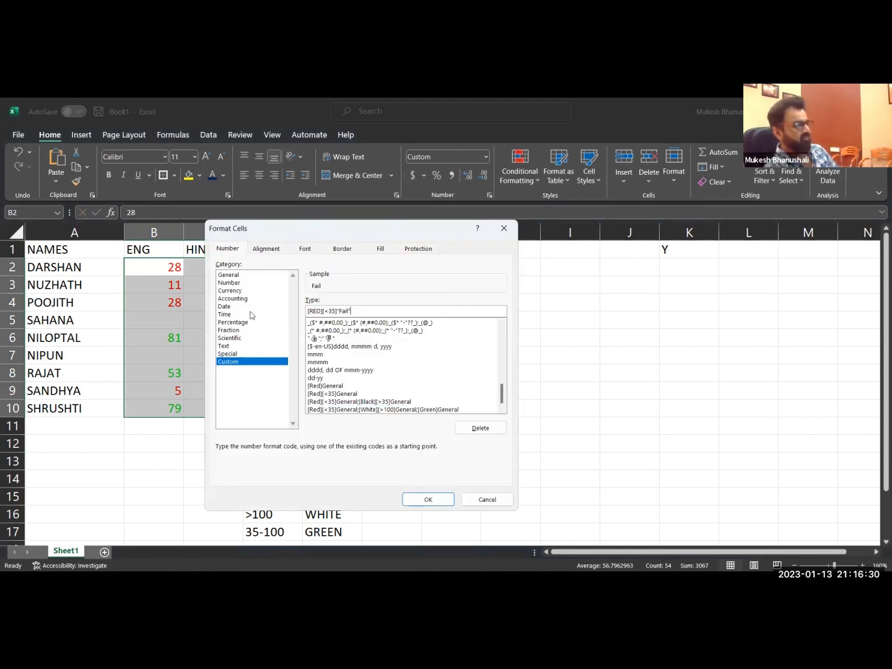
{"action": "left_click", "coordinate": [448, 499]}
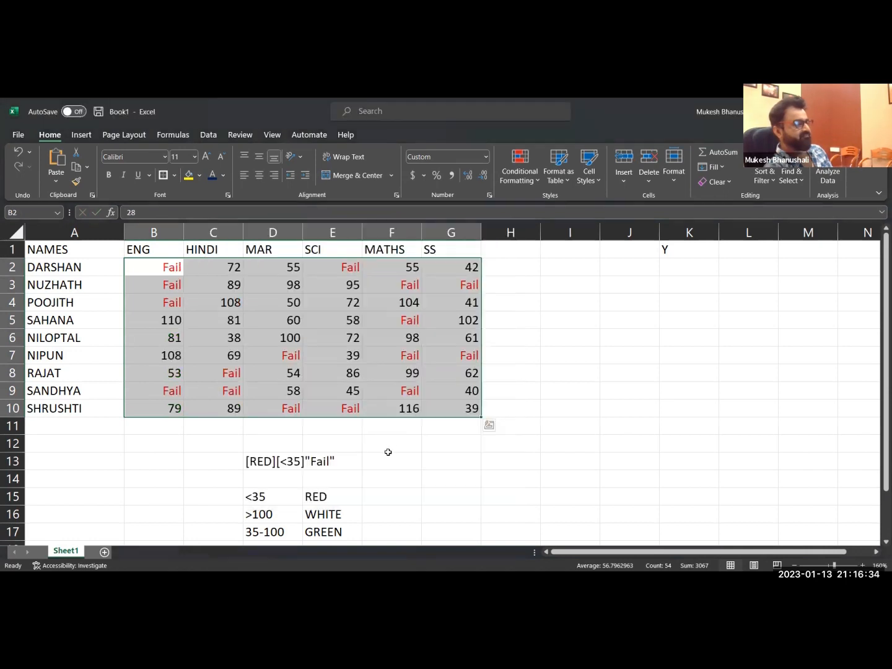
{"action": "left_click", "coordinate": [389, 454]}
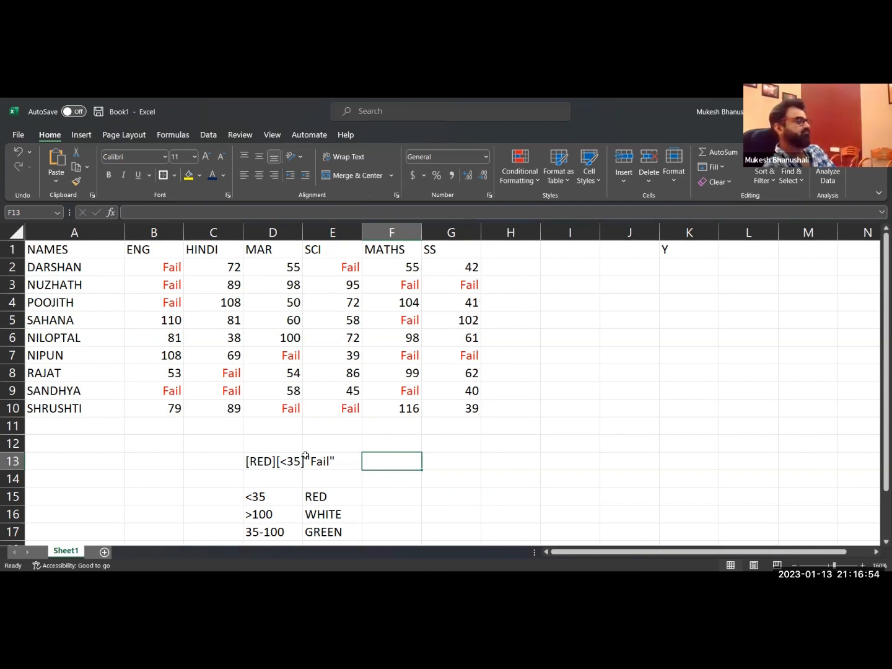
Extend the format code in D13 with a second section, ;[>100]"Invalid Marks".
{"action": "scroll", "coordinate": [304, 456], "scroll_direction": "down", "scroll_amount": 1}
{"action": "scroll", "coordinate": [303, 445], "scroll_direction": "up", "scroll_amount": 1}
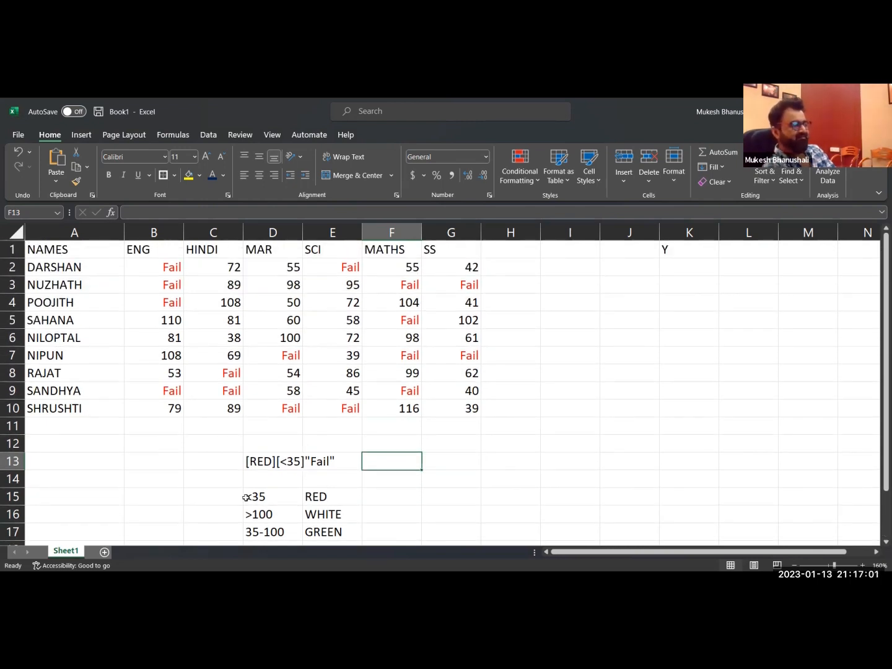
{"action": "left_click", "coordinate": [252, 461]}
{"action": "key", "text": "F2"}
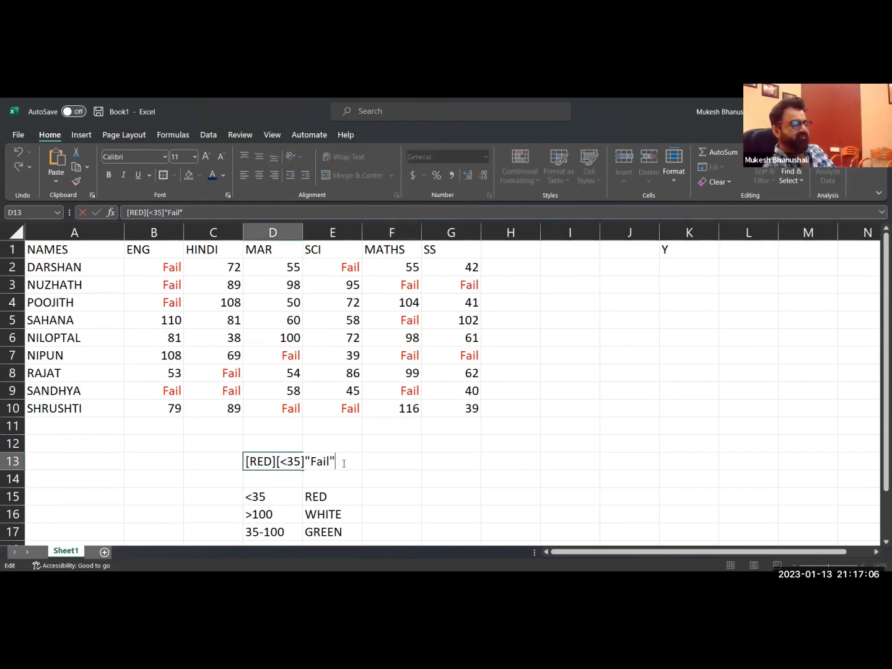
{"action": "type", "text": ";"}
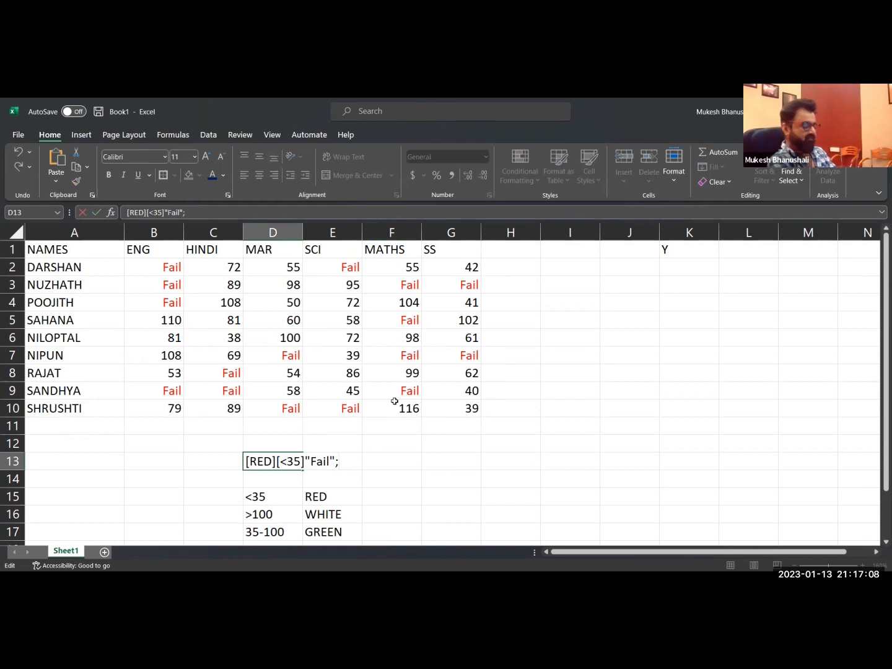
{"action": "type", "text": "[>100"}
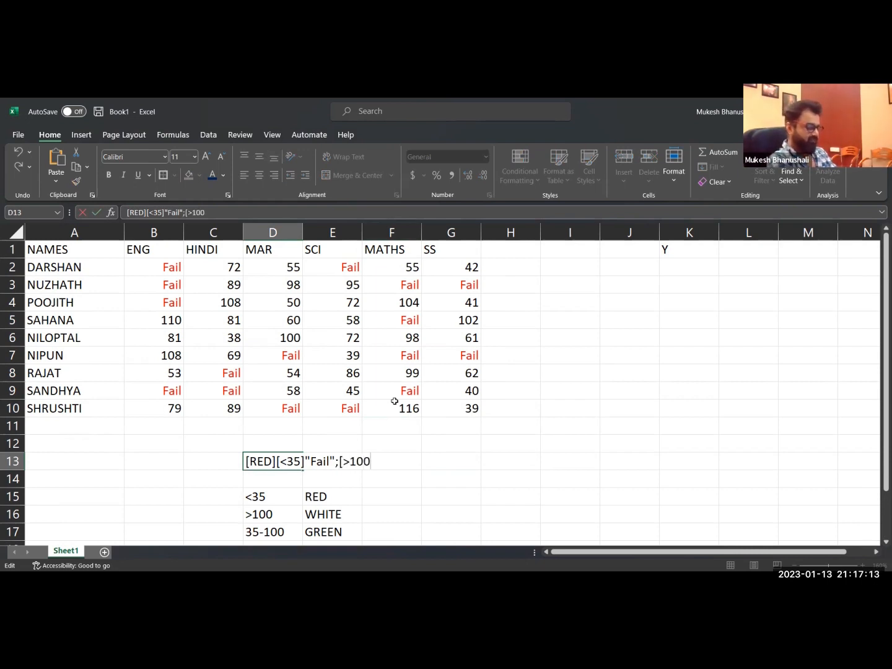
{"action": "type", "text": "]\""}
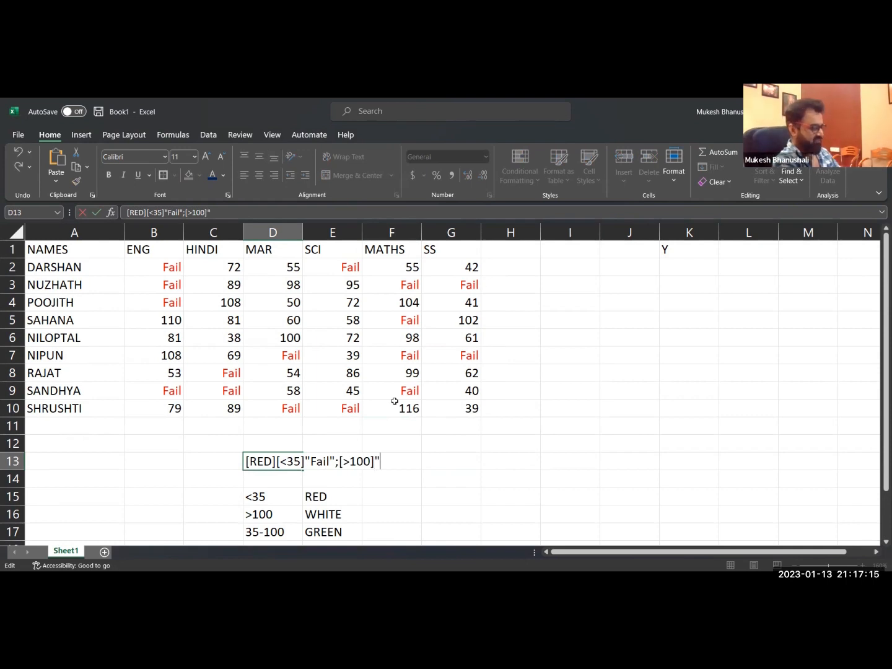
{"action": "type", "text": "Inval"}
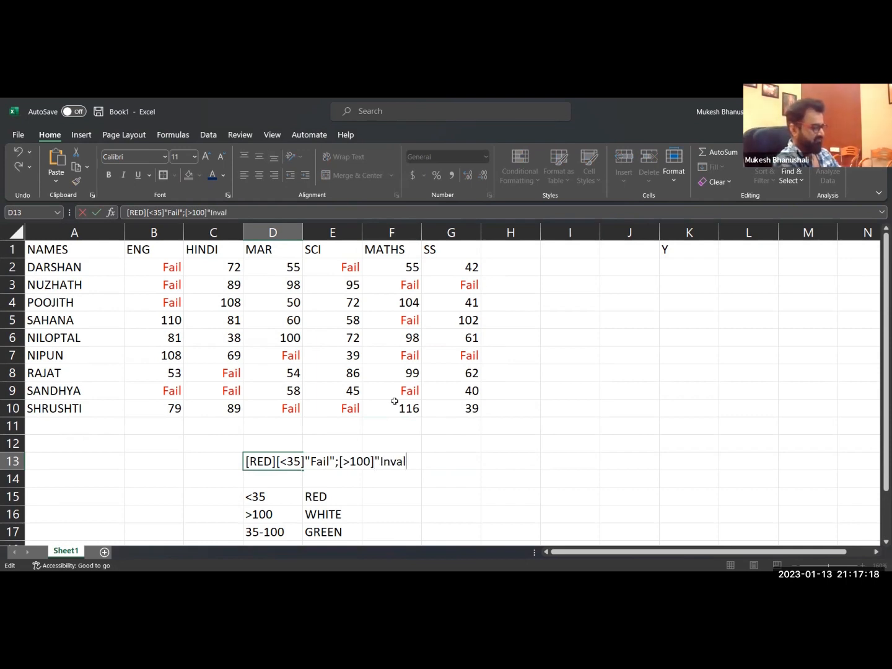
{"action": "type", "text": "id Marks\""}
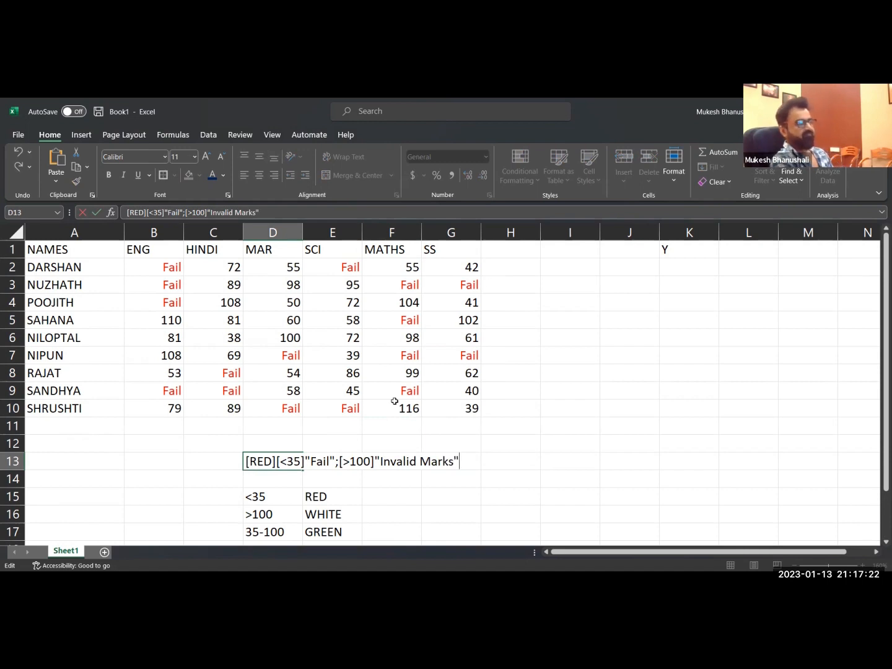
{"action": "key", "text": "Return"}
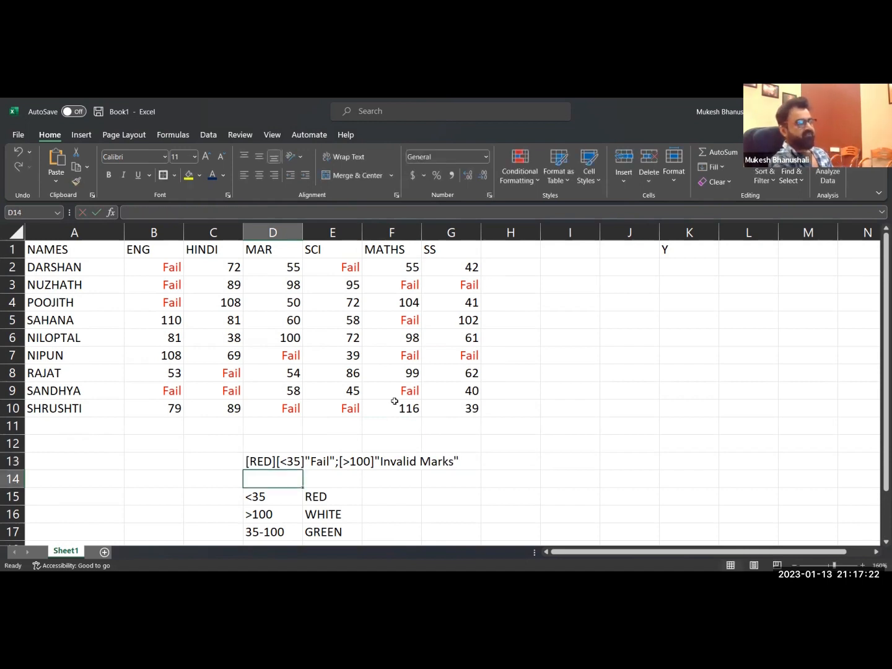
Copy the code text from D13 and apply [RED][<35]"Fail";[>100]"Invalid Marks" as the custom number format of B2:G10.
{"action": "double_click", "coordinate": [256, 462]}
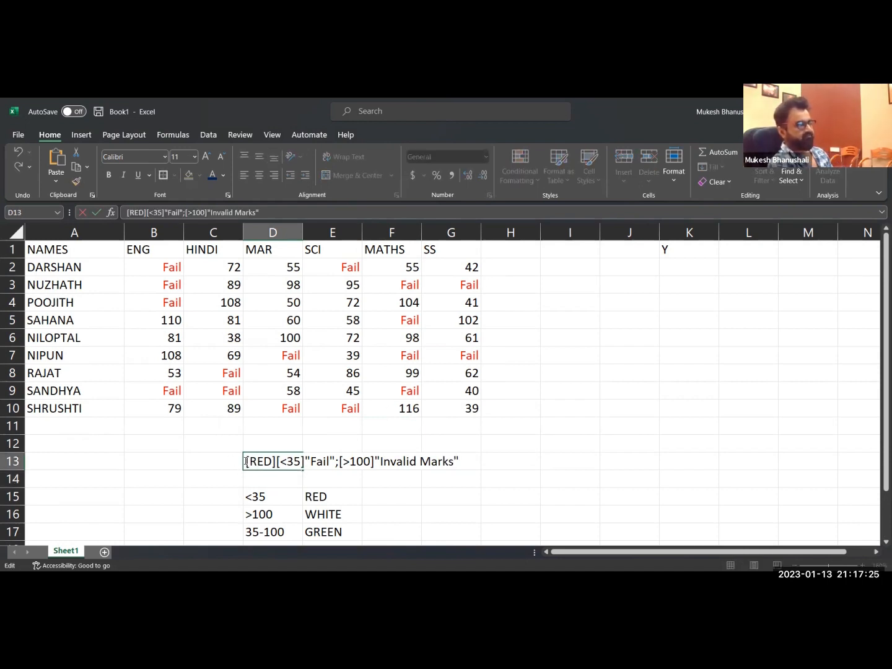
{"action": "left_click_drag", "start_coordinate": [246, 461], "coordinate": [522, 457]}
{"action": "key", "text": "ctrl+c"}
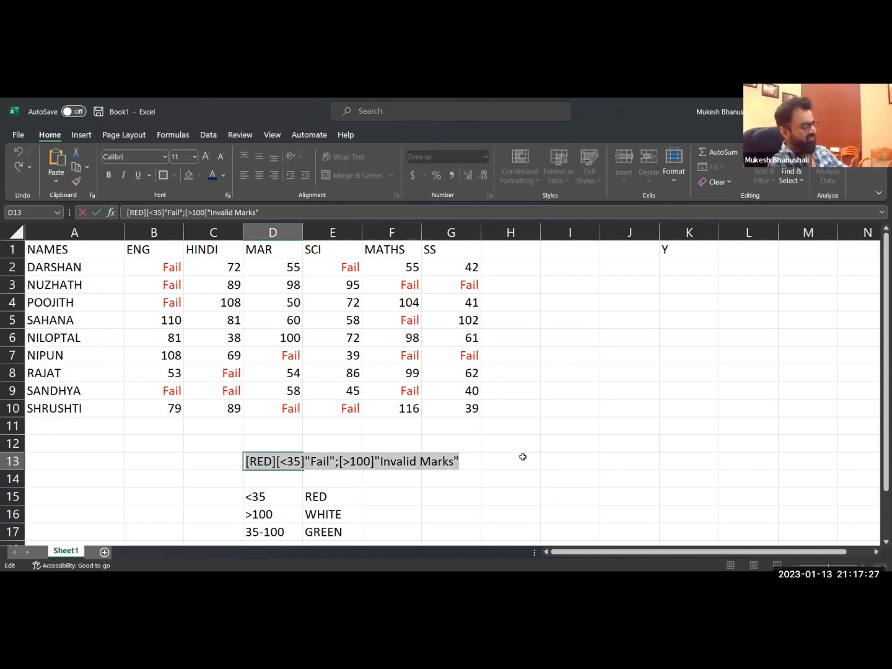
{"action": "key", "text": "Escape"}
{"action": "left_click_drag", "start_coordinate": [171, 271], "coordinate": [437, 409]}
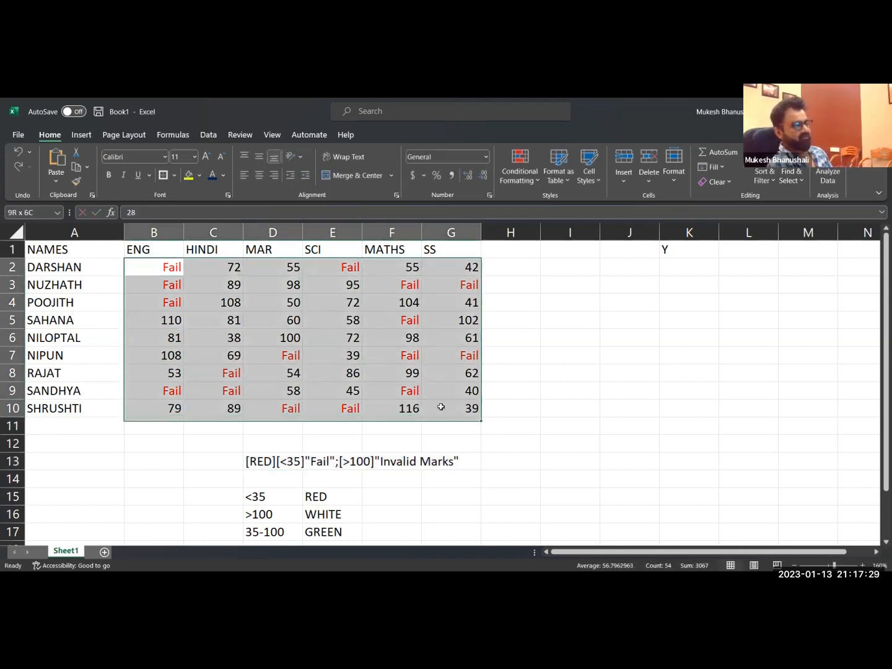
{"action": "key", "text": "ctrl+1"}
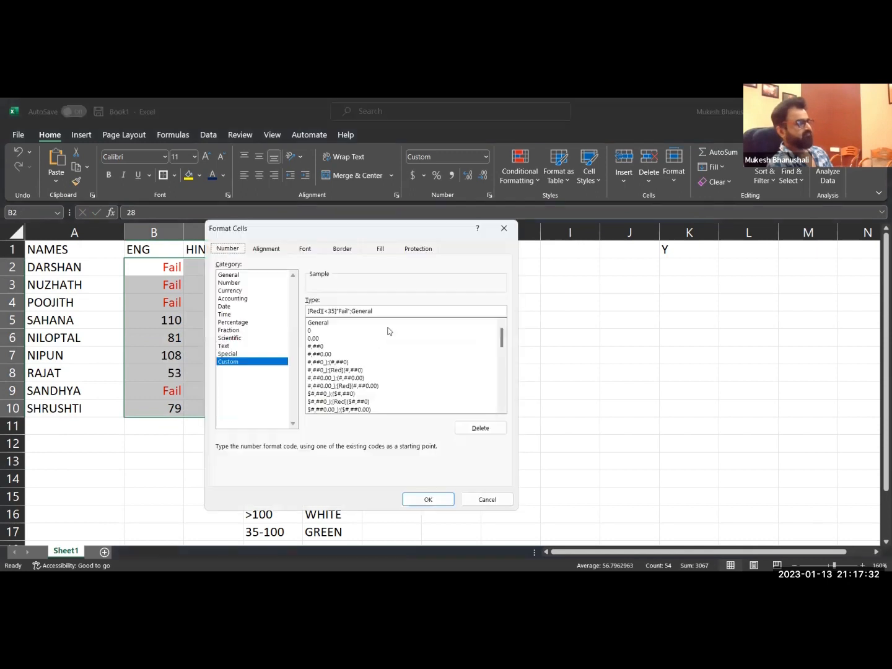
{"action": "key", "text": "ctrl+v"}
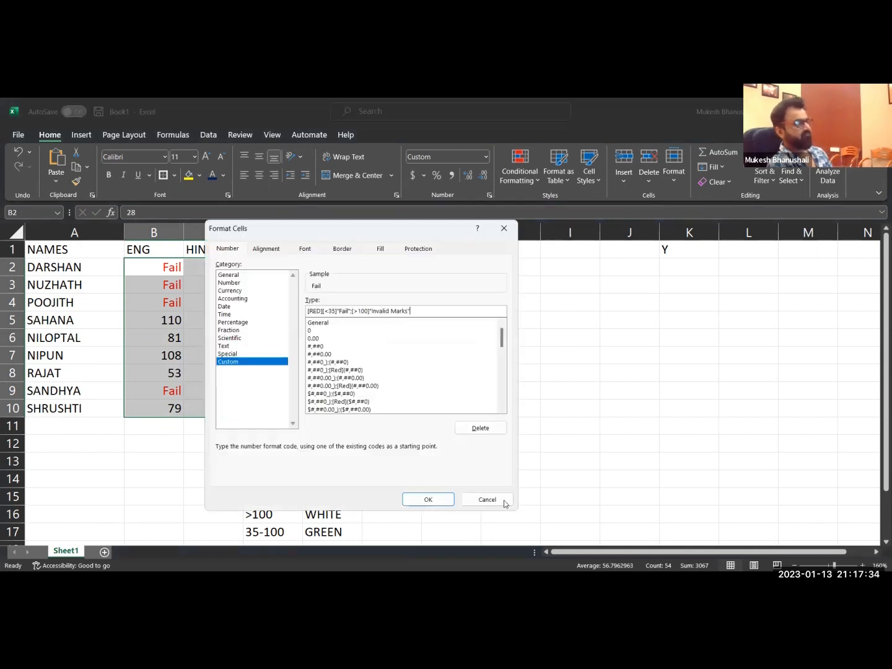
{"action": "key", "text": "Return"}
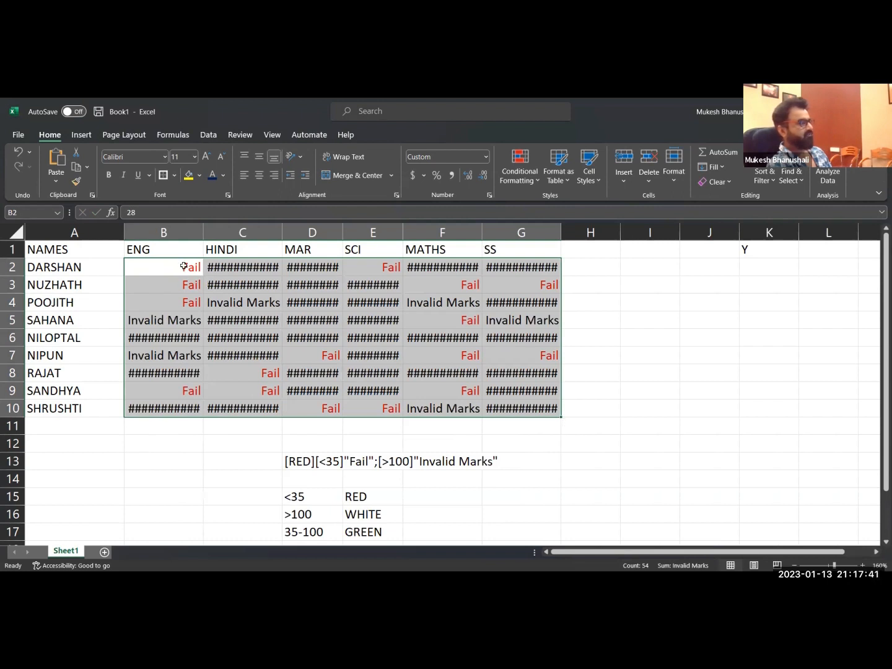
Append a third section, ;[black], to the custom number format of the marks in B2:G10.
{"action": "key", "text": "ctrl+1"}
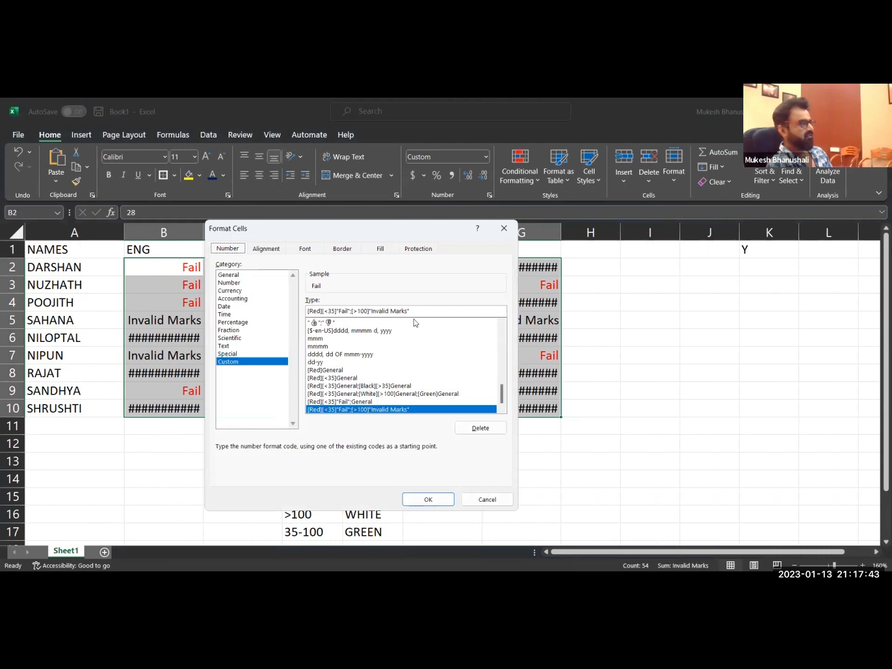
{"action": "left_click", "coordinate": [483, 309]}
{"action": "type", "text": ";"}
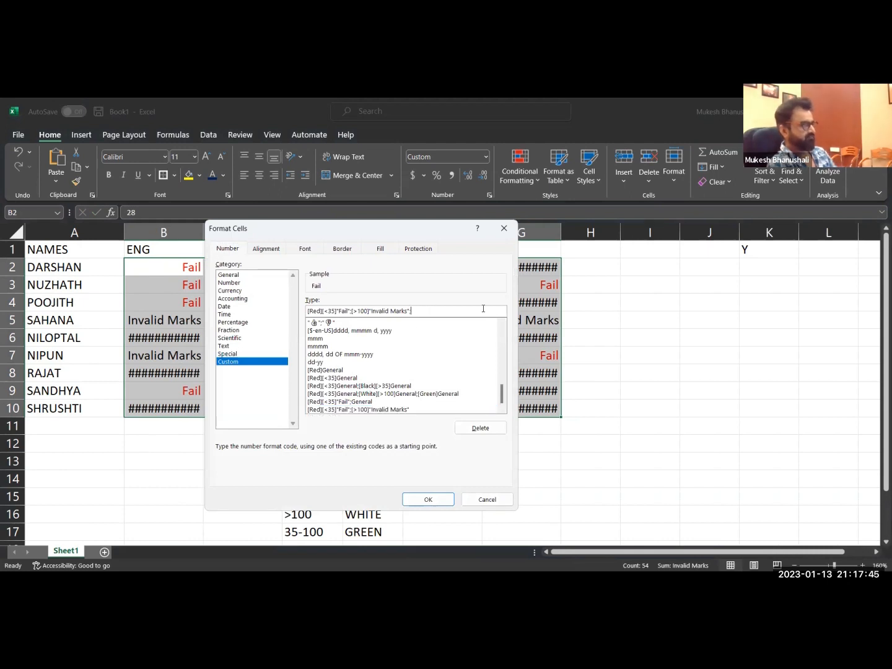
{"action": "type", "text": "[blac"}
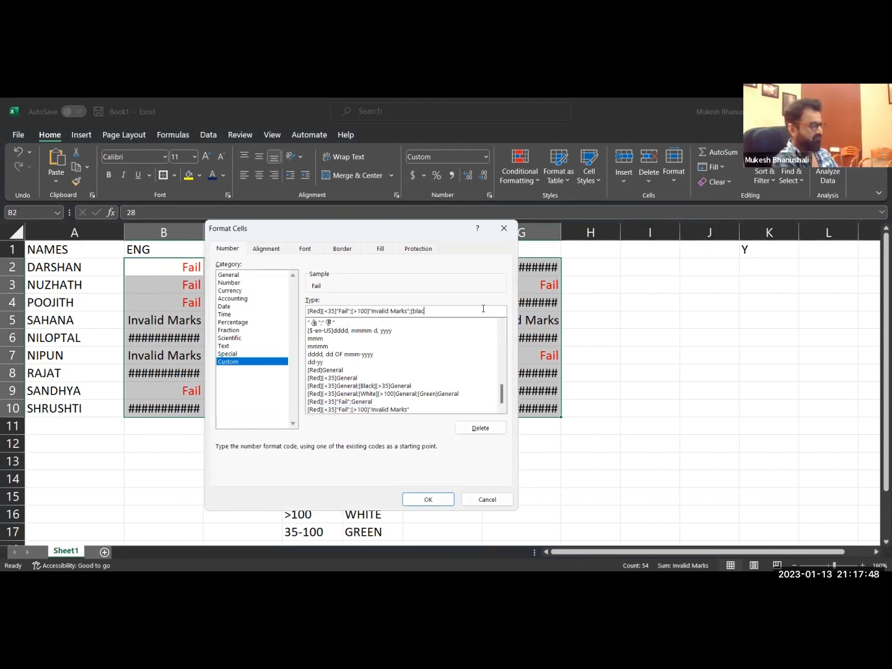
{"action": "type", "text": "k]"}
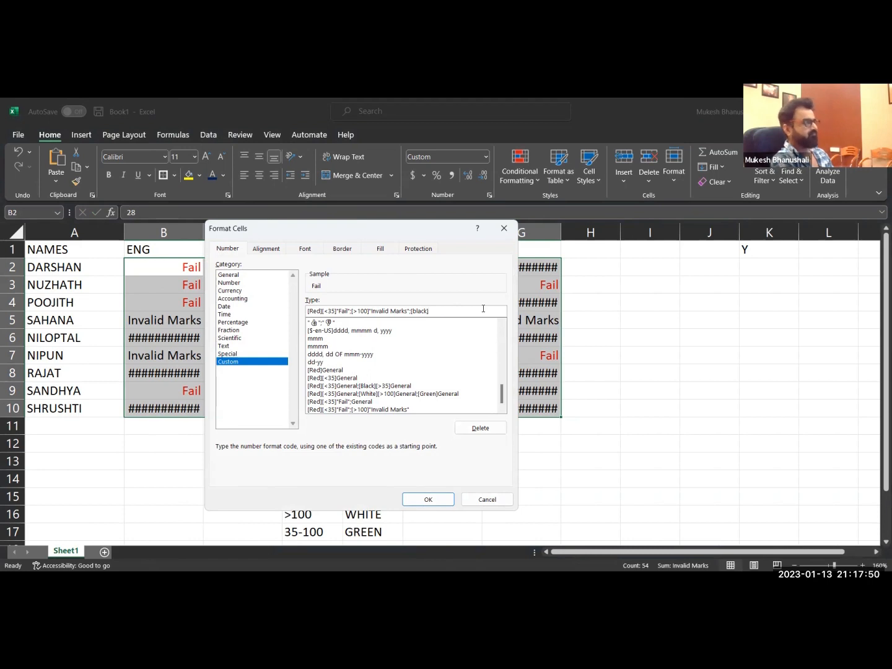
{"action": "key", "text": "Return"}
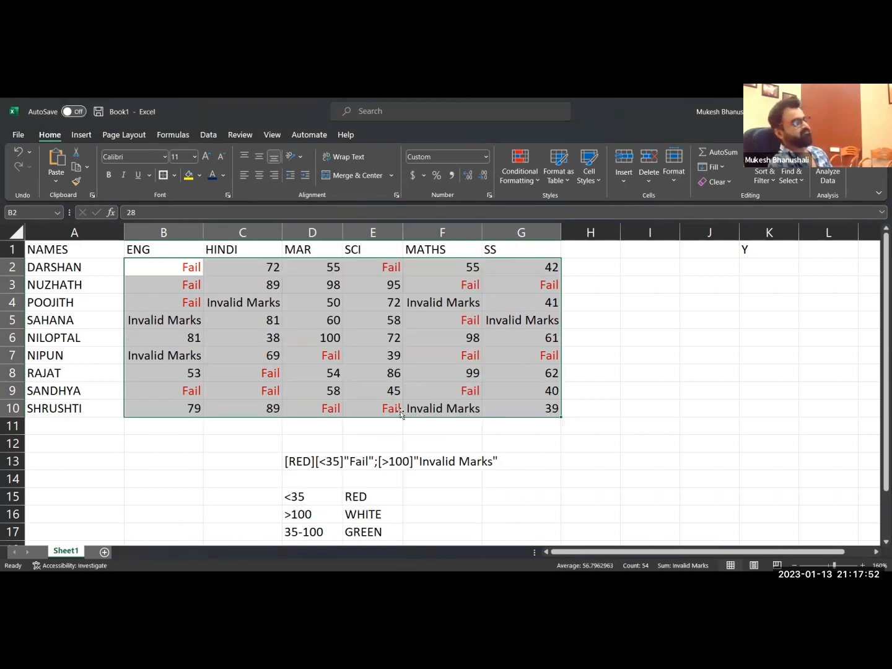
{"action": "left_click", "coordinate": [374, 436]}
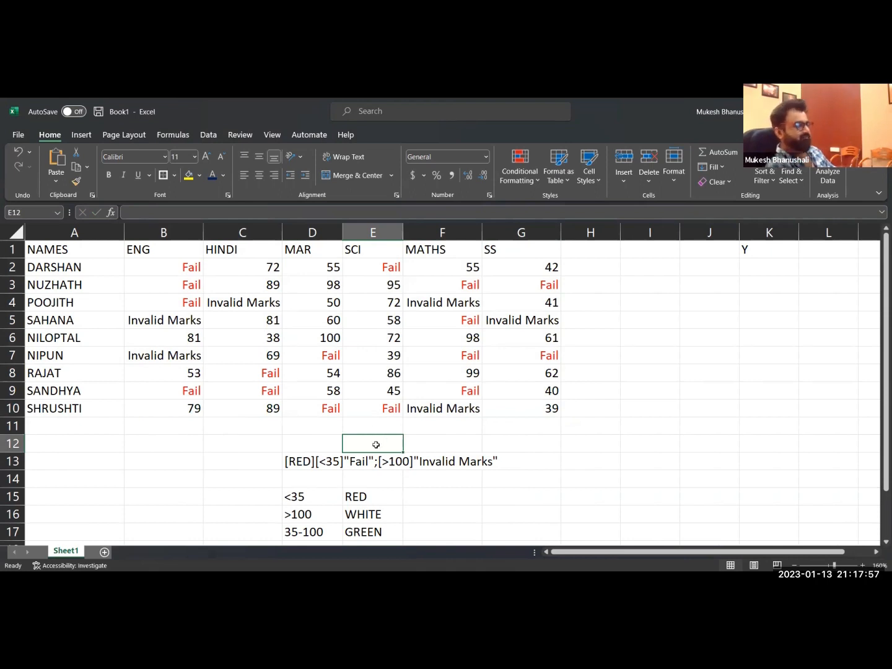
Extend the format code text in D13 with a third section, ;[black].
{"action": "double_click", "coordinate": [291, 461]}
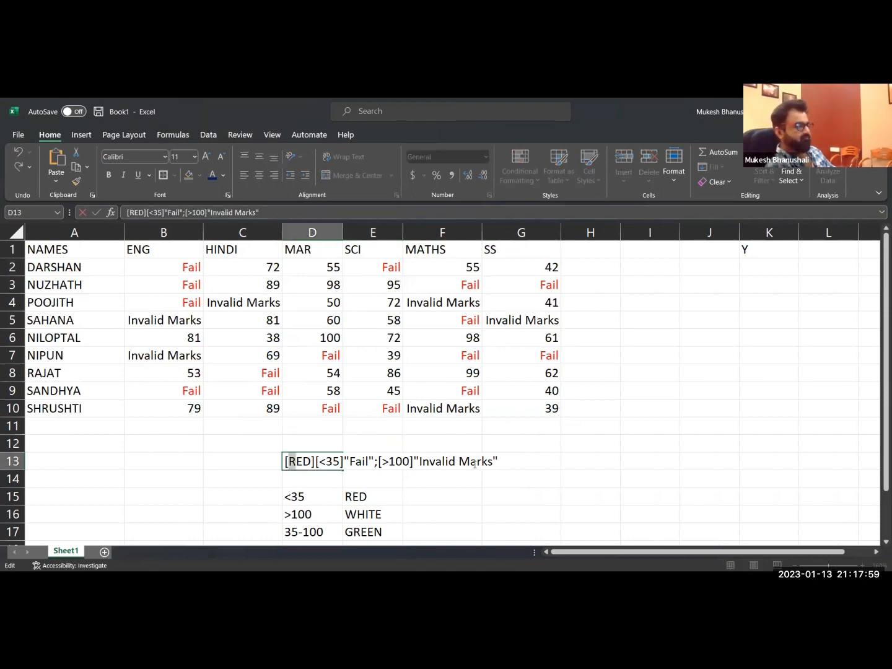
{"action": "type", "text": ";["}
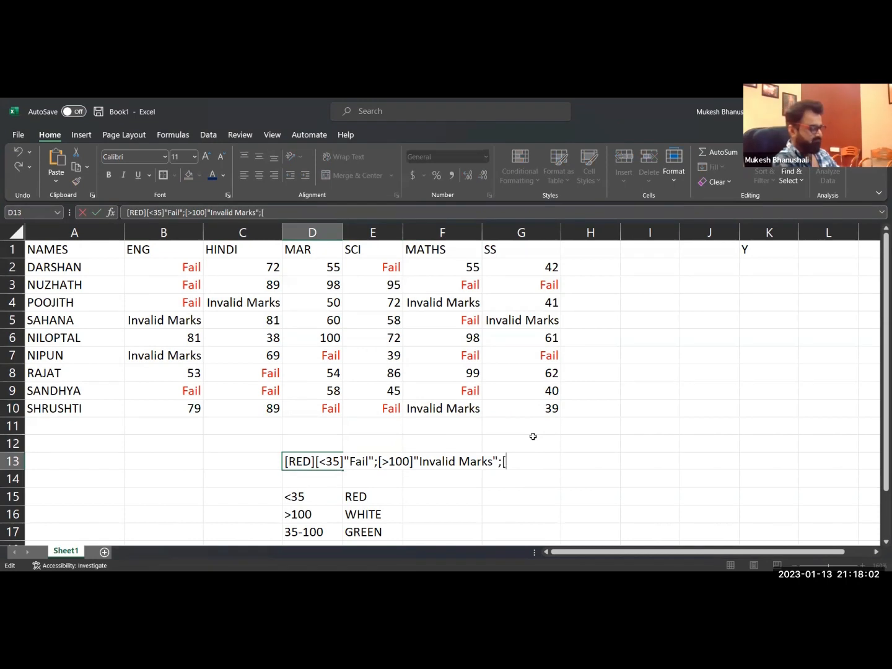
{"action": "type", "text": "black]"}
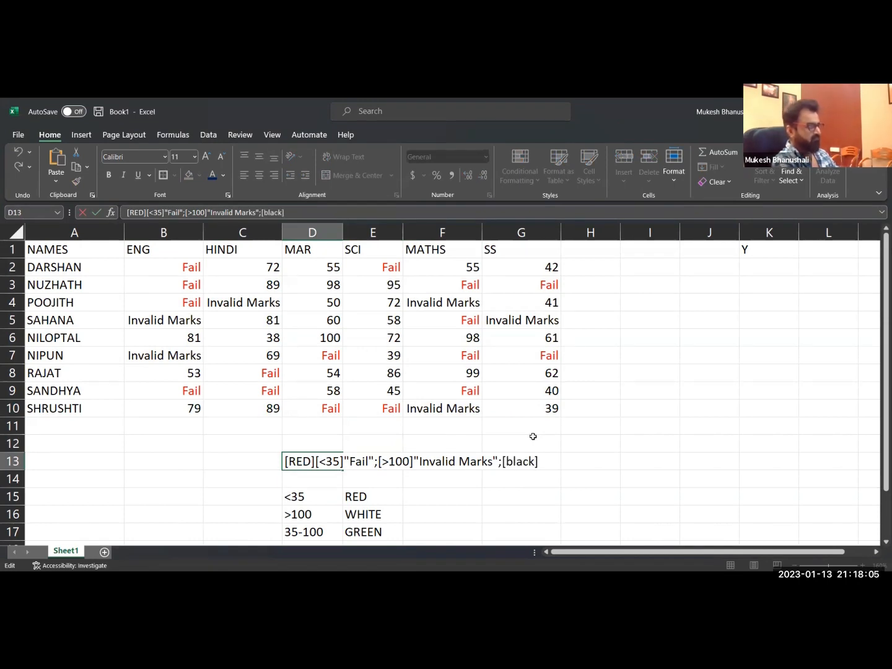
{"action": "key", "text": "Return"}
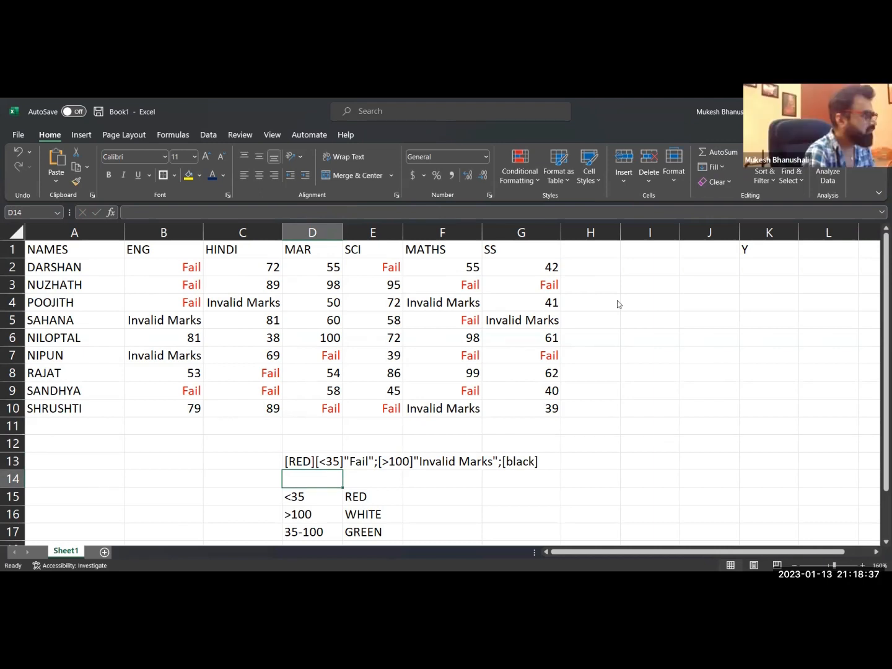
Enter the amounts 10/- in cell I1 and 105/- in cell I2, with the suffix as part of the content.
{"action": "left_click", "coordinate": [679, 248]}
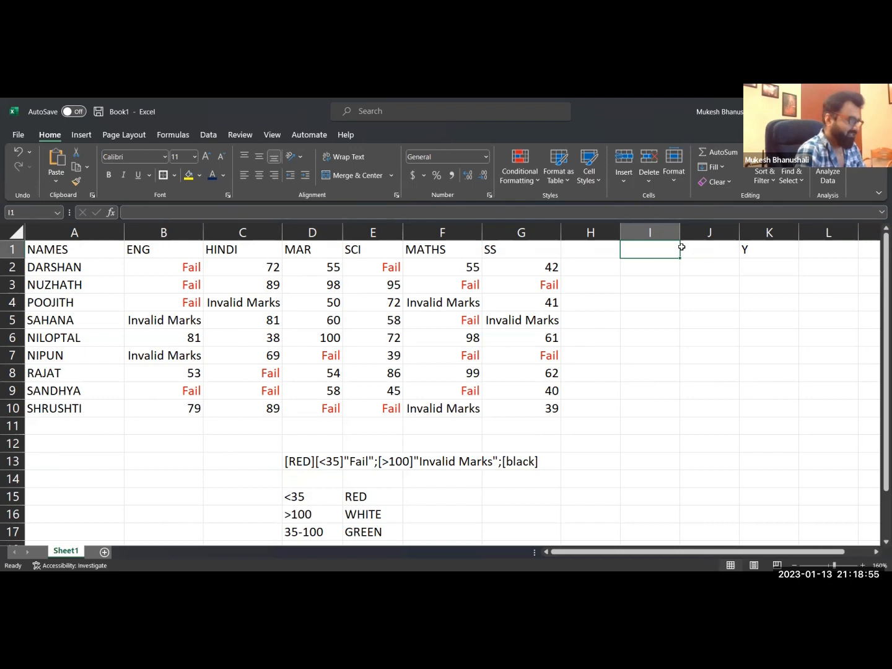
{"action": "type", "text": "10"}
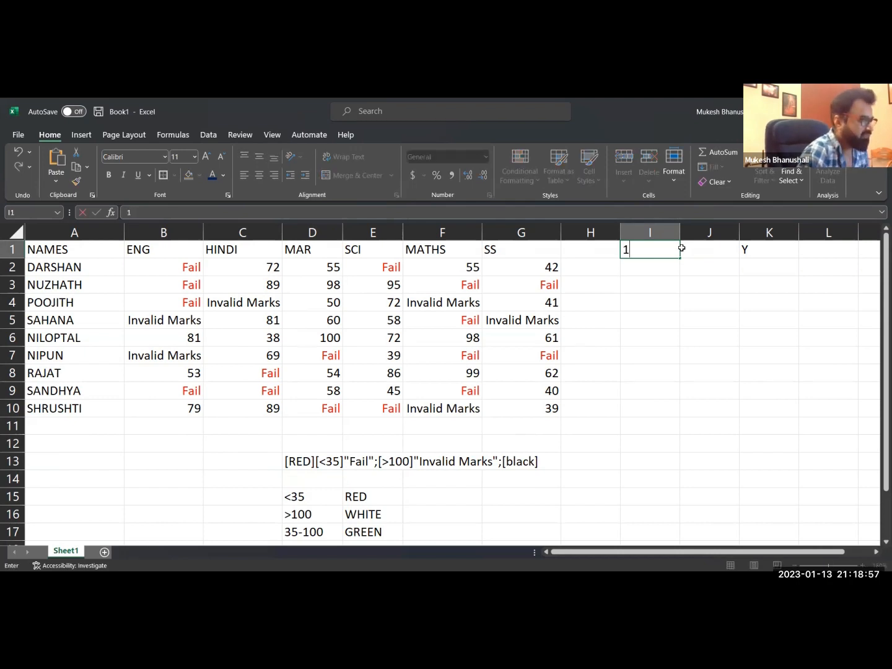
{"action": "key", "text": "Return"}
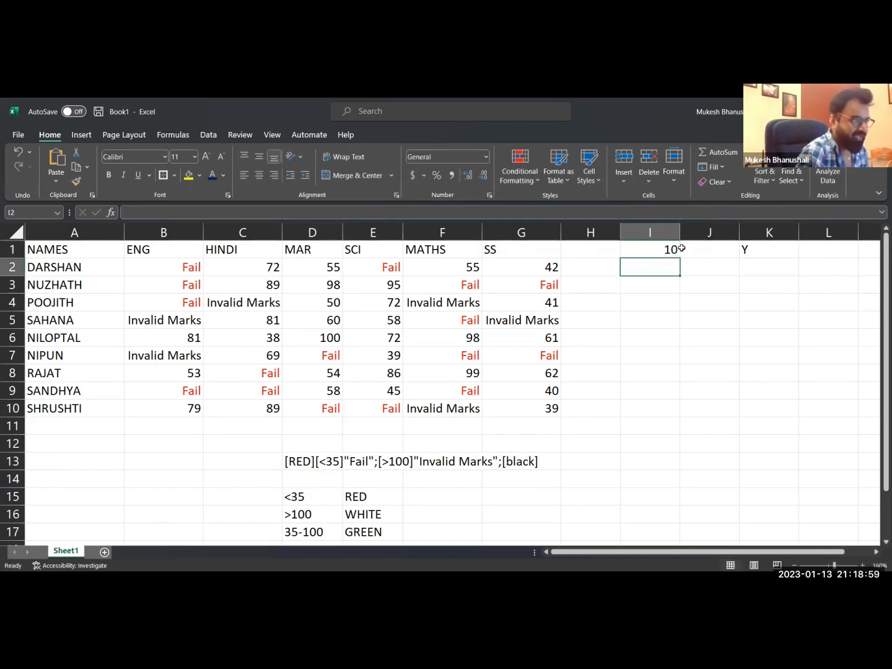
{"action": "key", "text": "Up"}
{"action": "key", "text": "F2"}
{"action": "type", "text": "/-"}
{"action": "key", "text": "Return"}
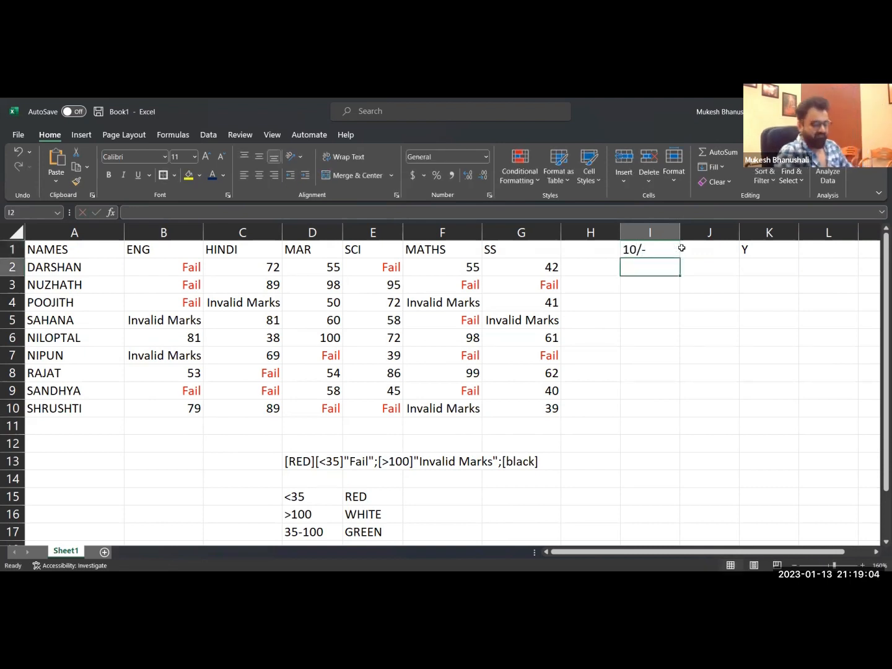
{"action": "type", "text": "105/-"}
{"action": "key", "text": "Return"}
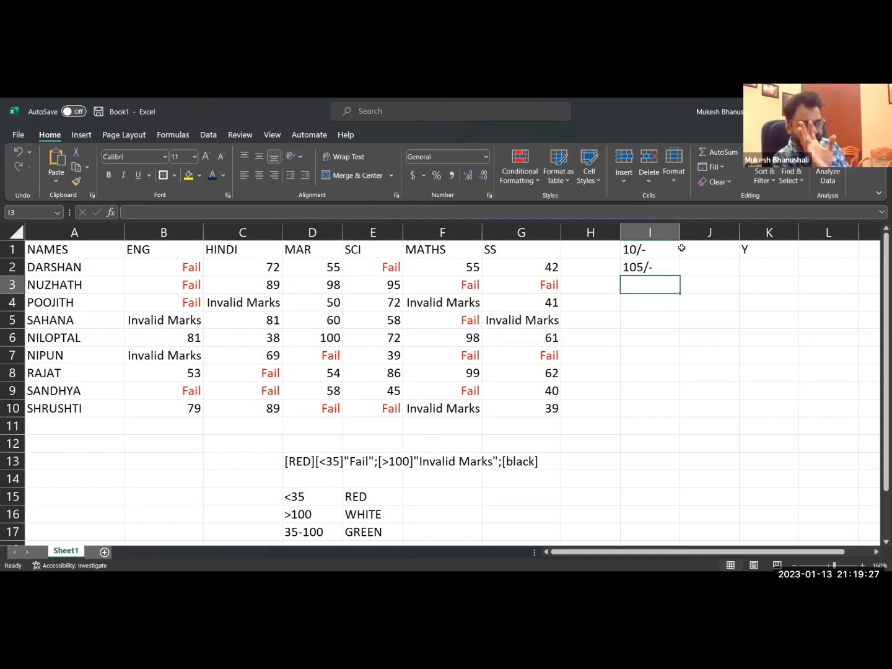
Clear cell I2 and replace the content of I1 with the plain number 10.
{"action": "key", "text": "Up"}
{"action": "key", "text": "Delete"}
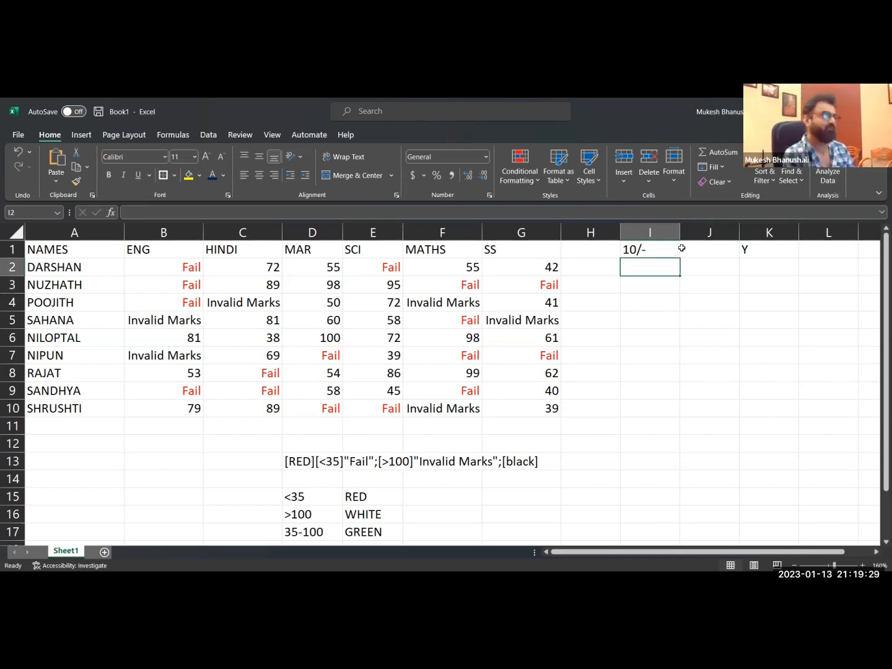
{"action": "key", "text": "Up"}
{"action": "key", "text": "Delete"}
{"action": "type", "text": "10"}
{"action": "key", "text": "Return"}
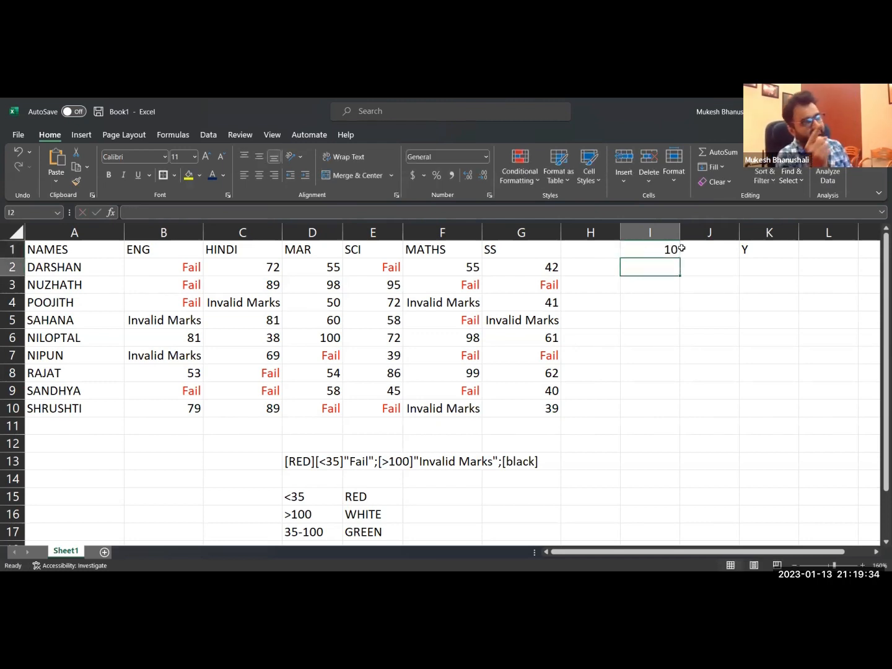
{"action": "key", "text": "Up"}
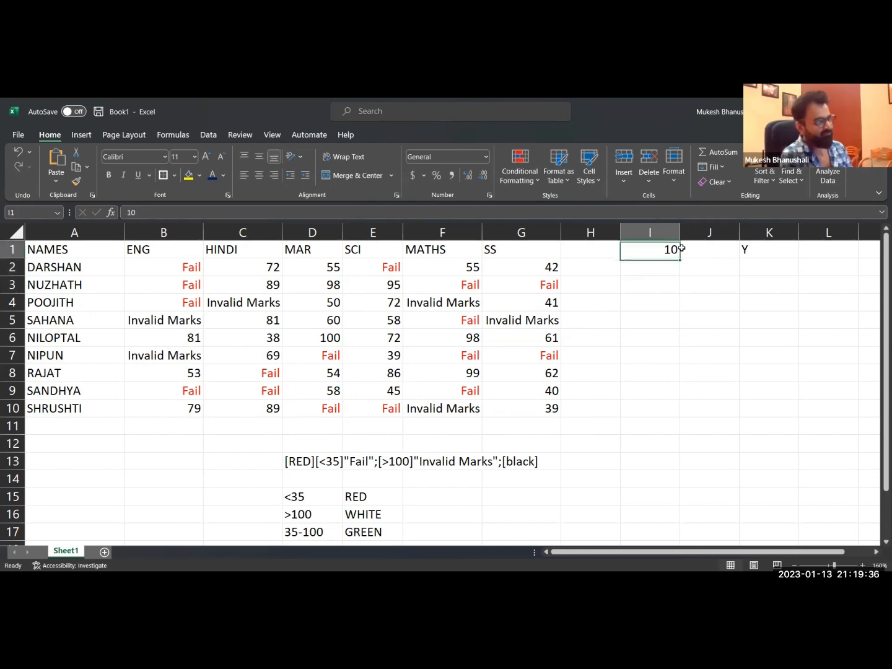
{"action": "type", "text": "$"}
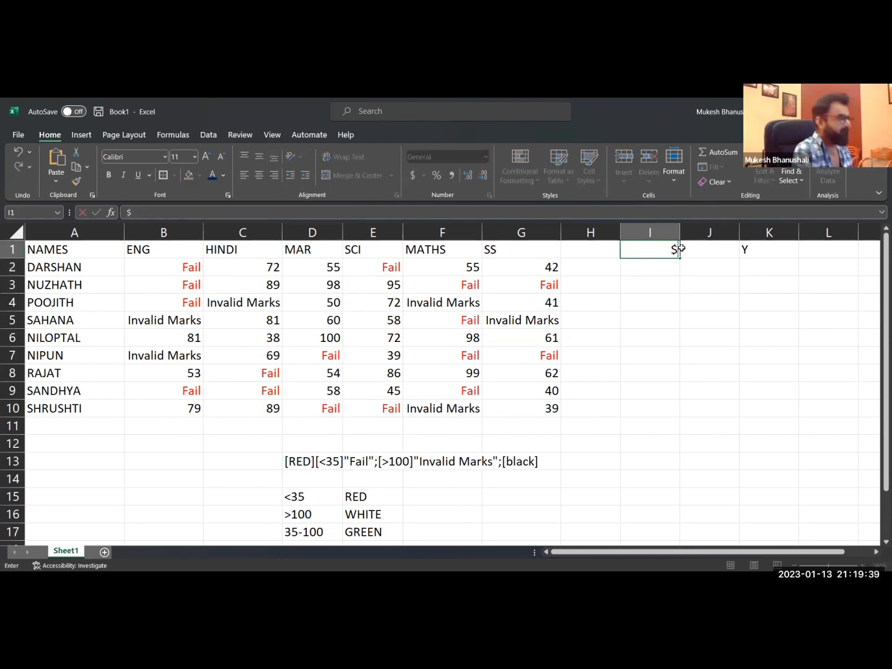
{"action": "type", "text": "₹"}
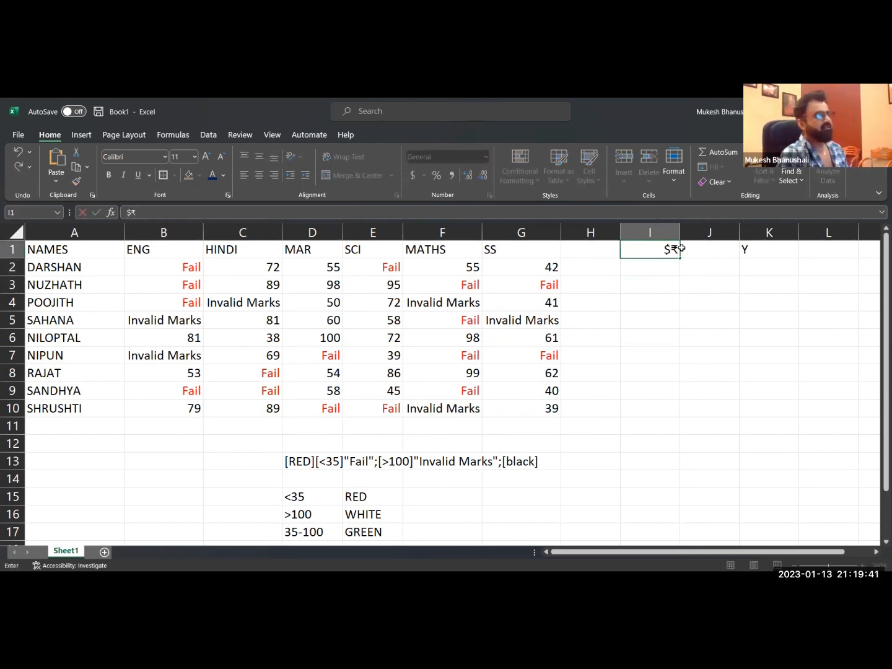
{"action": "key", "text": "Escape"}
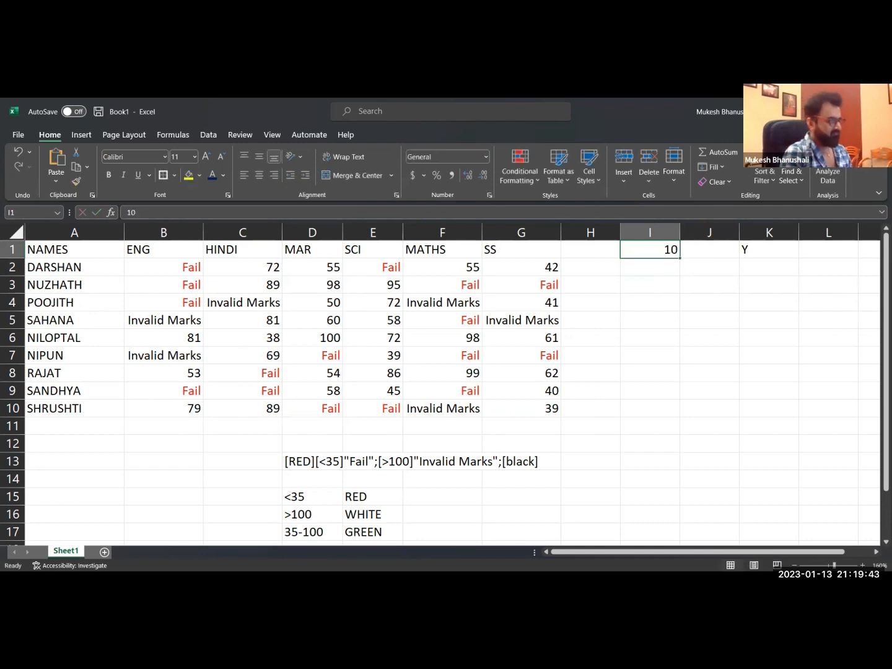
Apply the dollar currency format with two decimals to cell I1 and change its value to 5.
{"action": "key", "text": "Down"}
{"action": "key", "text": "Up"}
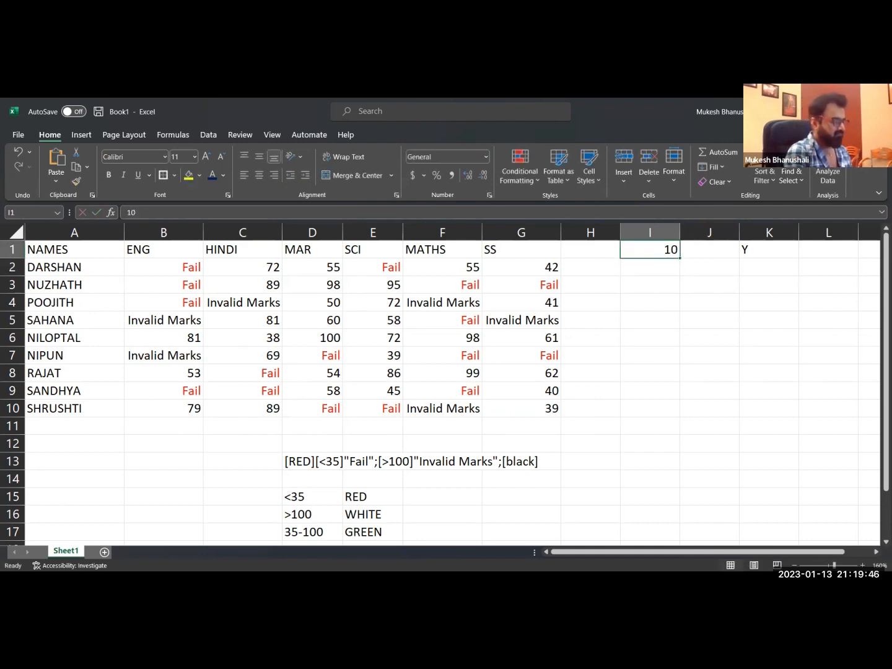
{"action": "key", "text": "ctrl+shift+4"}
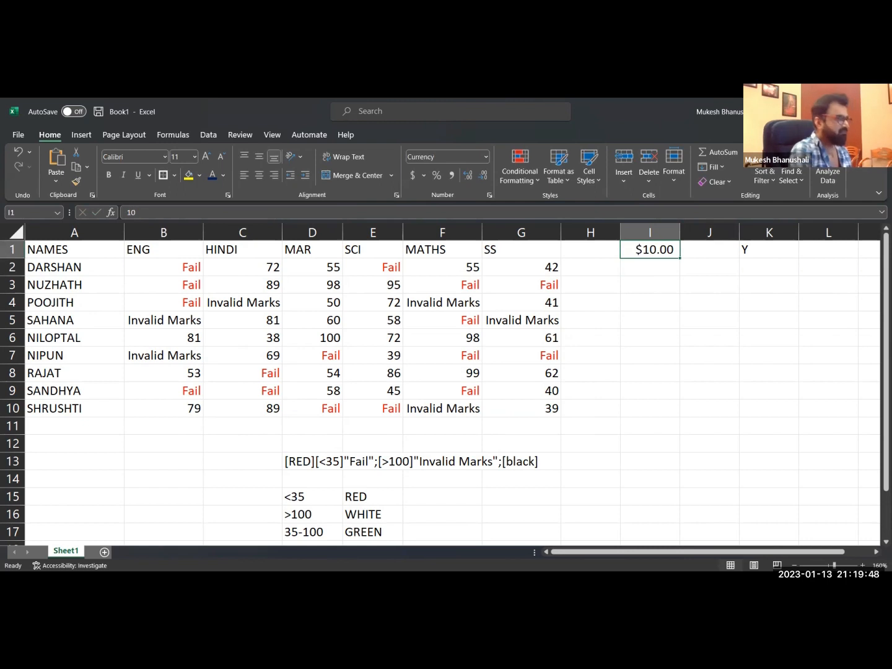
{"action": "key", "text": "Down"}
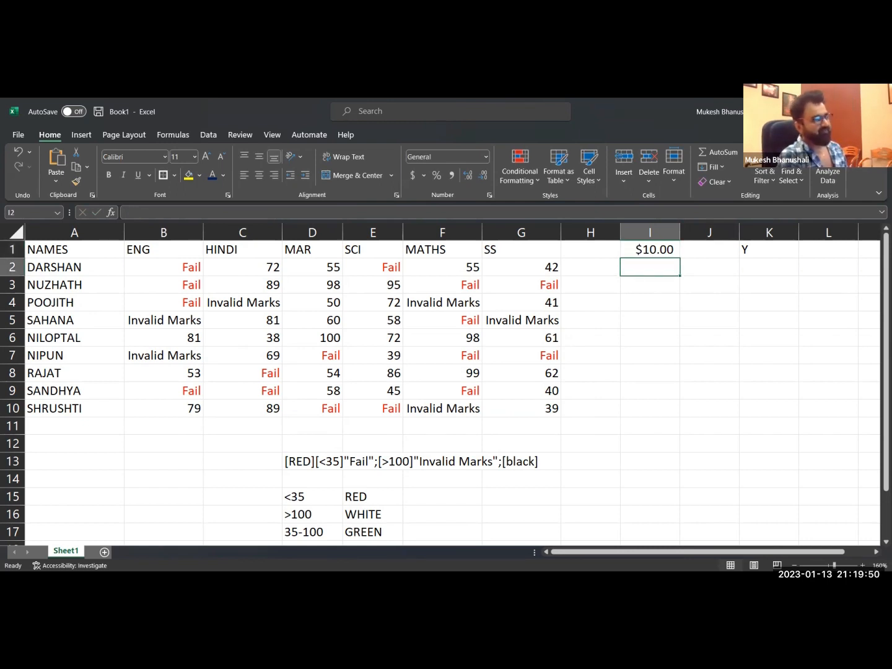
{"action": "key", "text": "Up"}
{"action": "type", "text": "5"}
{"action": "key", "text": "Return"}
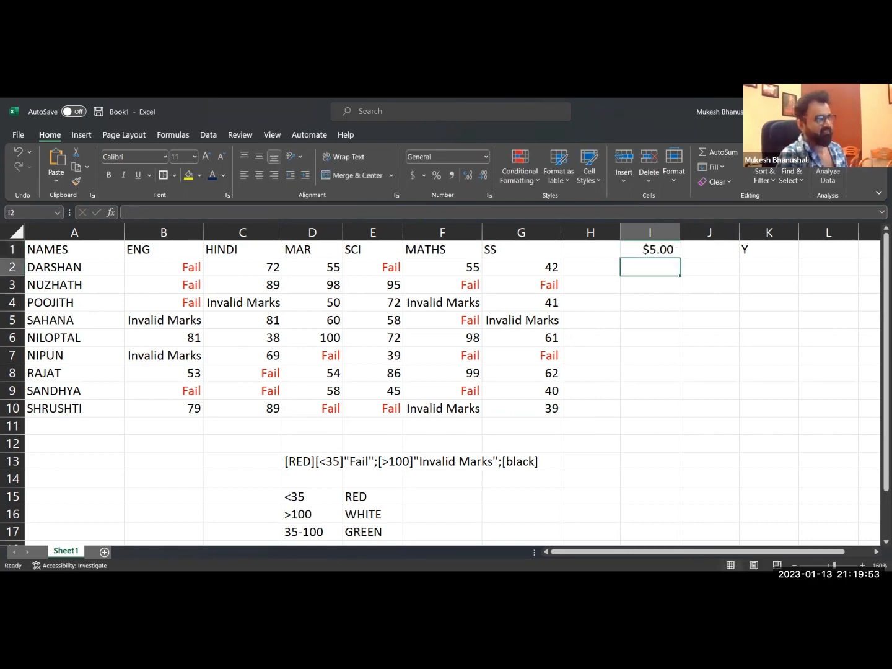
Switch cell I1 to the day-month-year date format and back to currency, and clear its value.
{"action": "key", "text": "Up"}
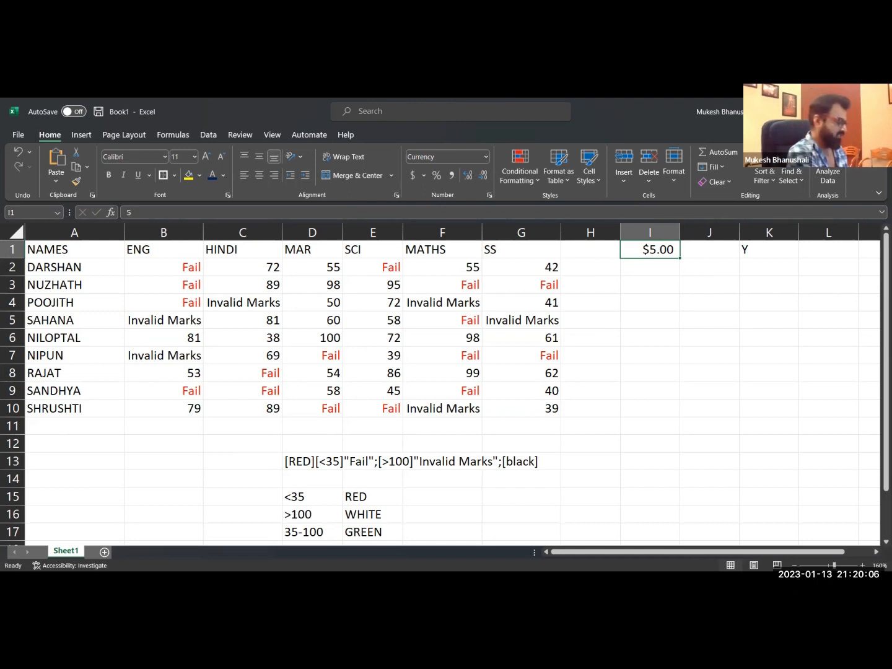
{"action": "key", "text": "ctrl+shift+3"}
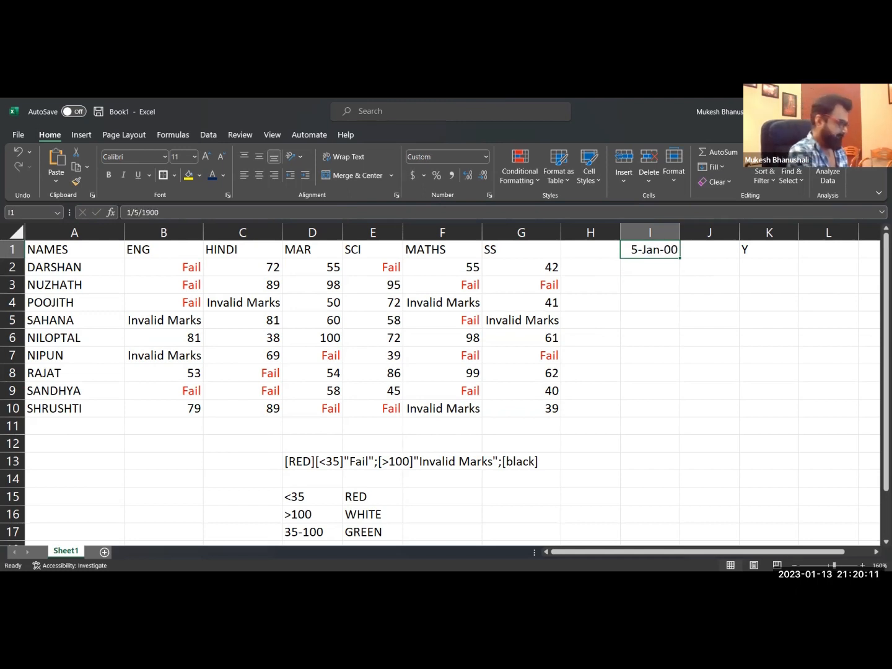
{"action": "key", "text": "ctrl+shift+4"}
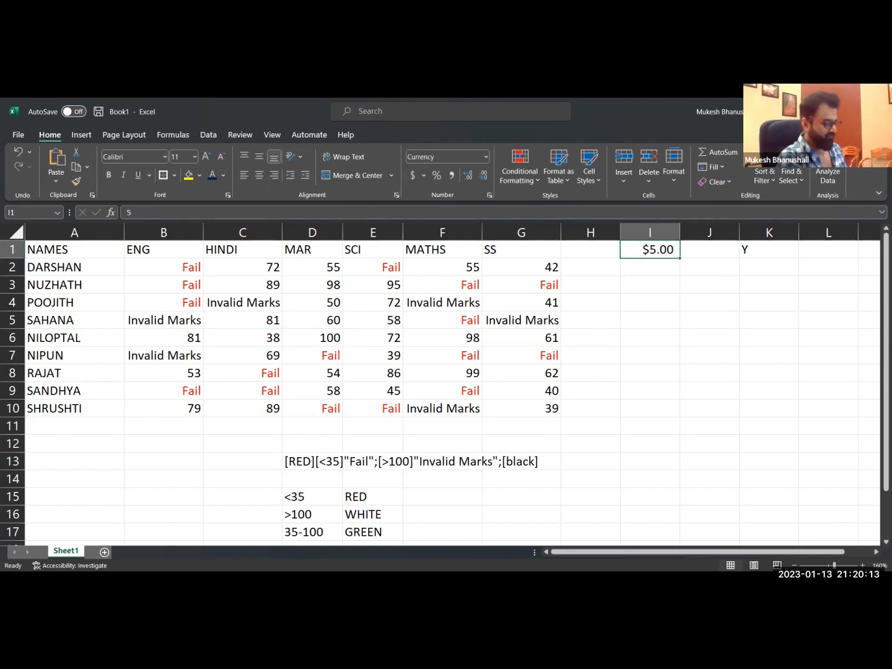
{"action": "key", "text": "Delete"}
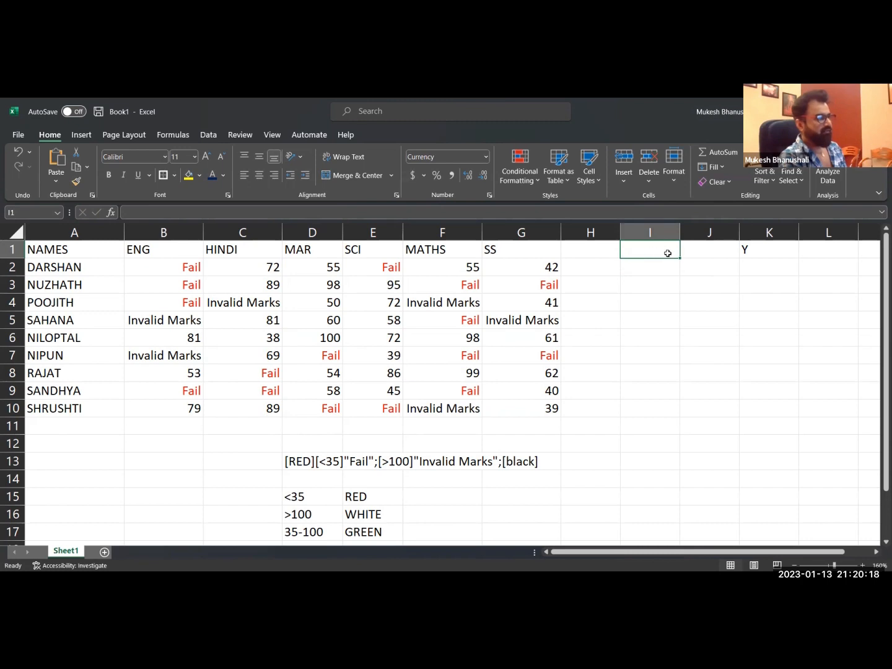
Apply the custom number format "Mango", including the quotation marks, to the empty range I1:I8.
{"action": "left_click_drag", "start_coordinate": [649, 250], "coordinate": [647, 379]}
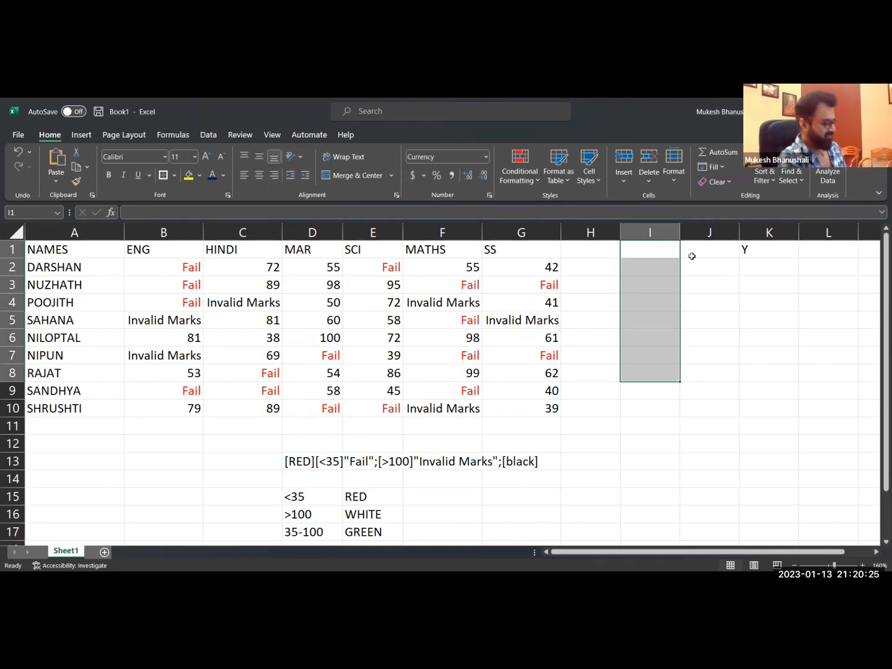
{"action": "key", "text": "ctrl+1"}
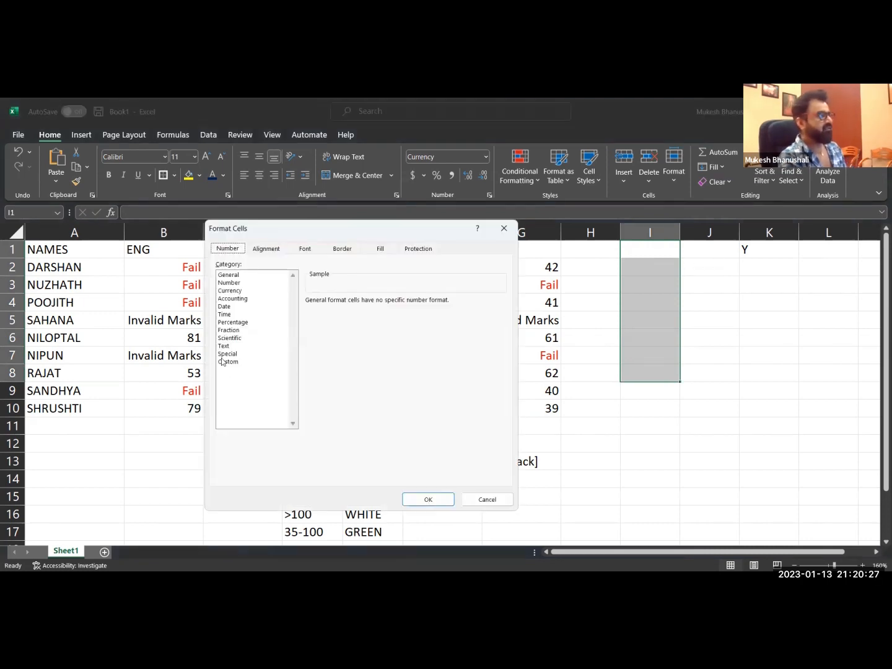
{"action": "left_click", "coordinate": [228, 361]}
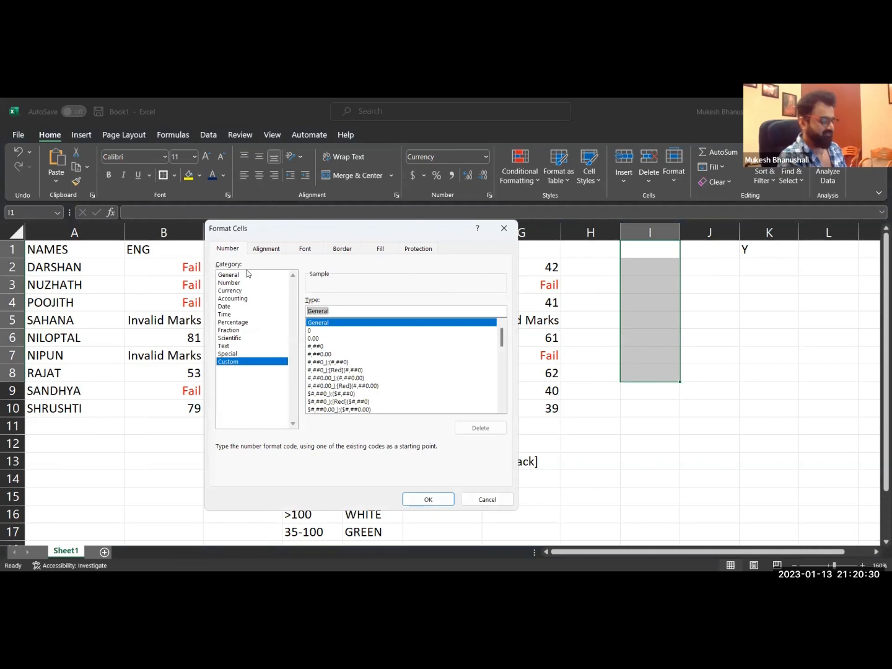
{"action": "key", "text": "BackSpace"}
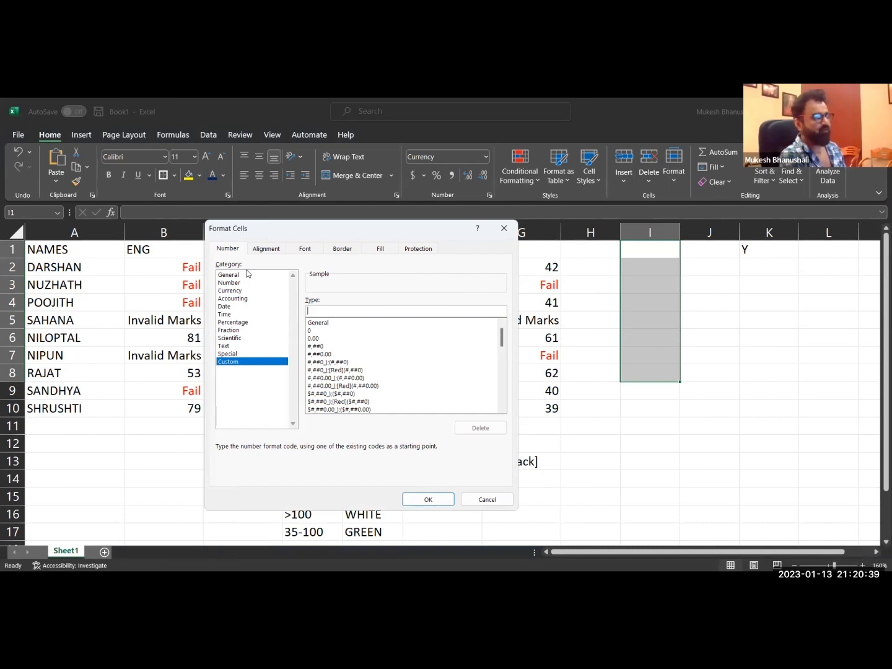
{"action": "type", "text": "\""}
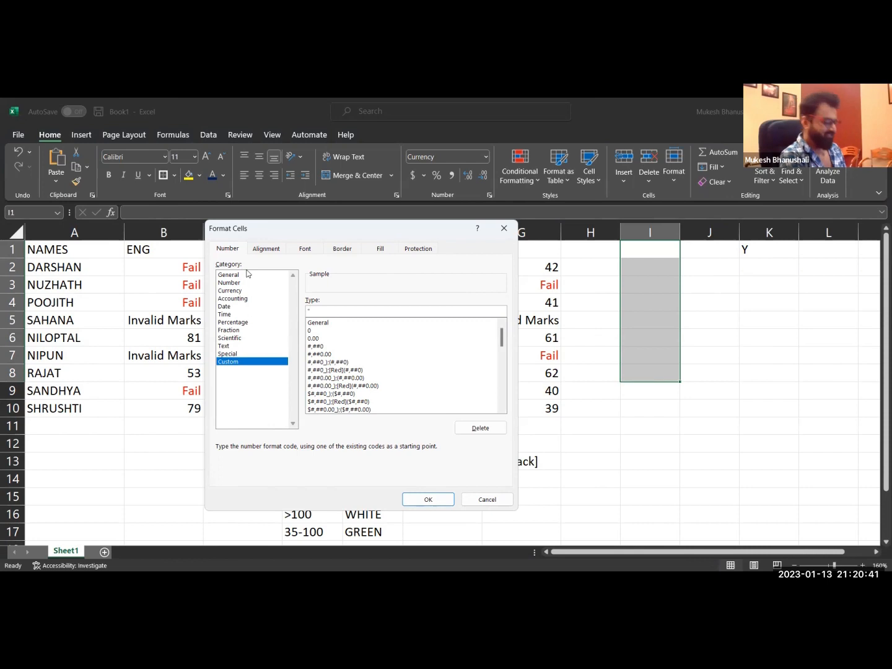
{"action": "type", "text": "/-"}
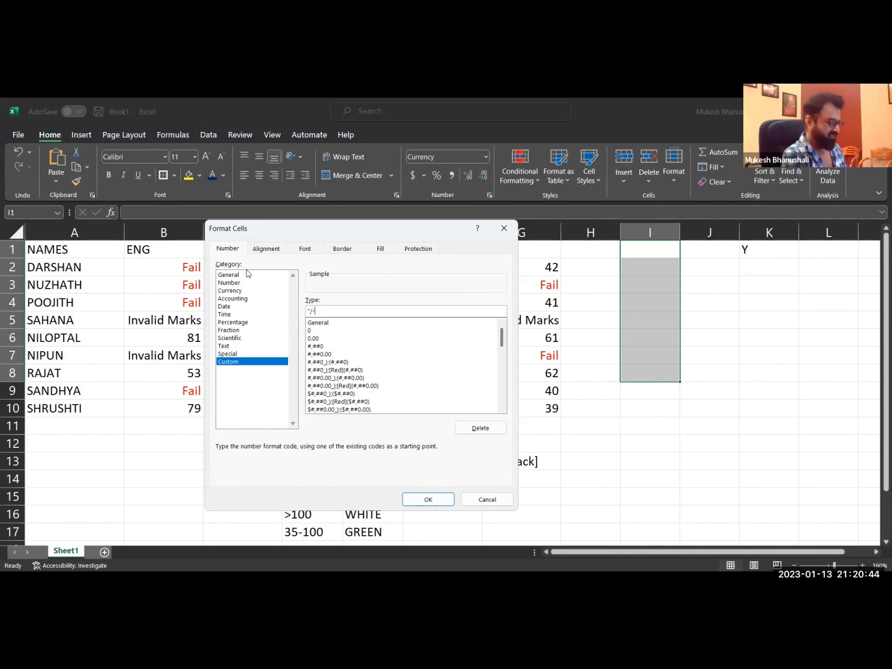
{"action": "type", "text": "\""}
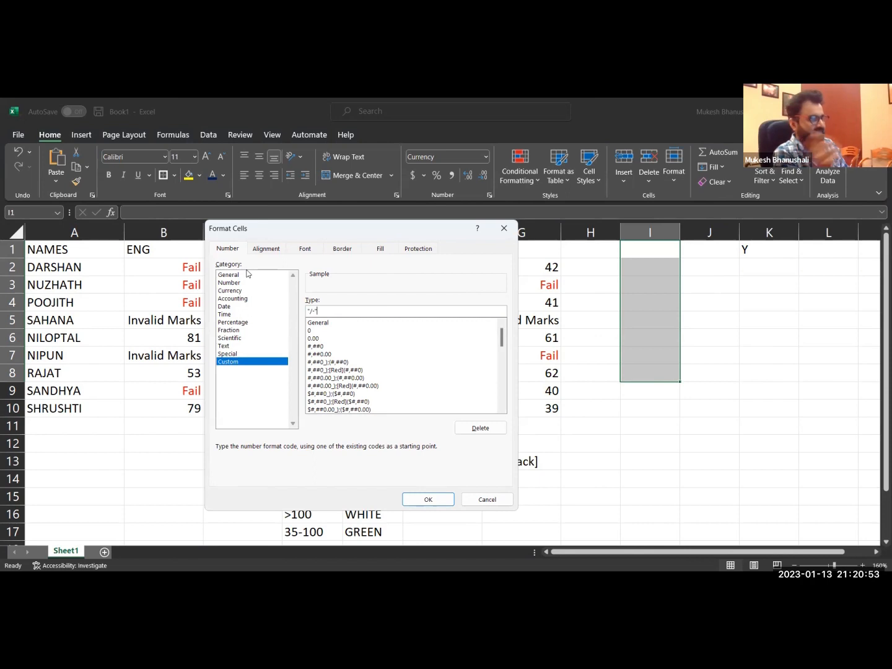
{"action": "type", "text": "M"}
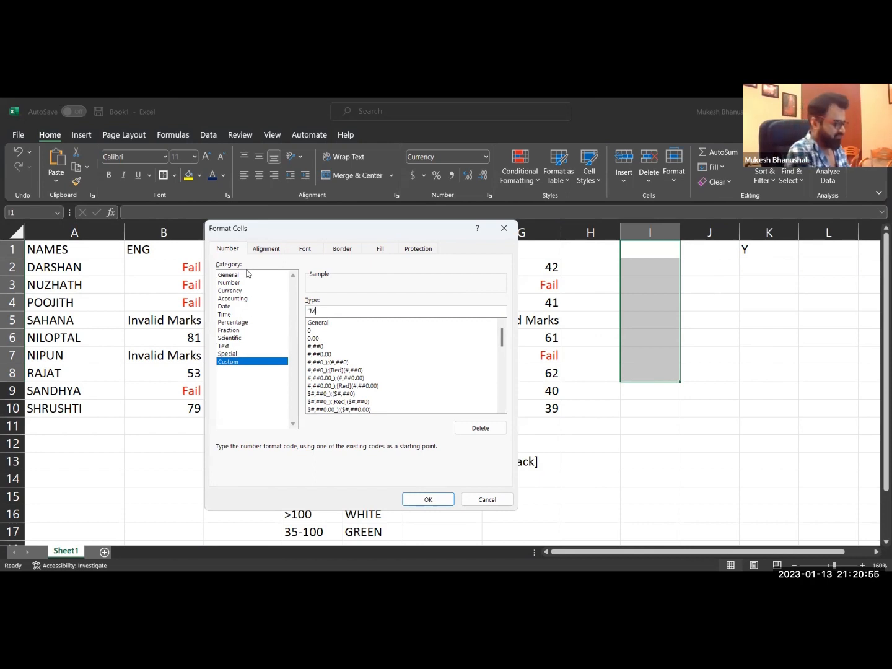
{"action": "type", "text": "ango\""}
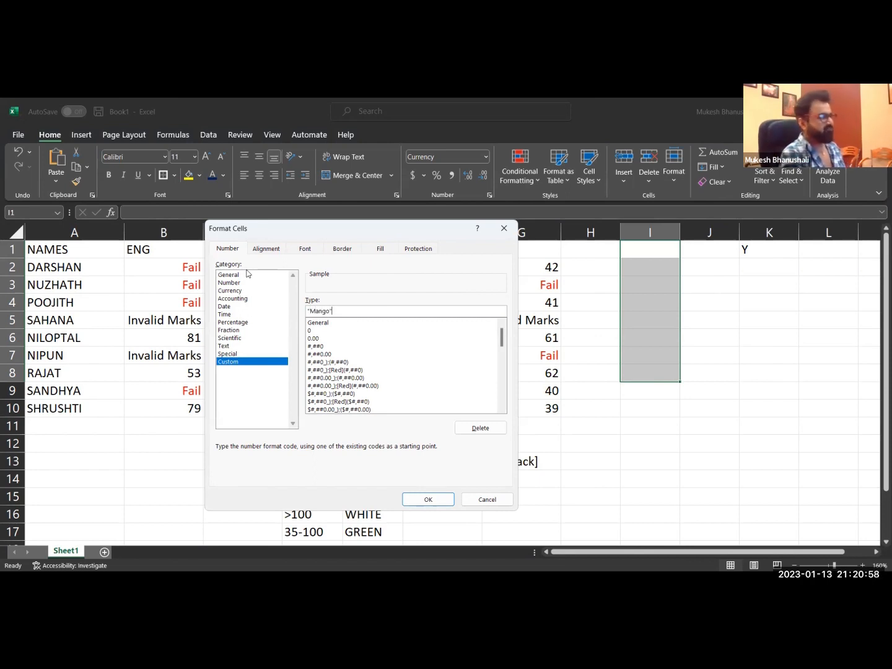
{"action": "left_click", "coordinate": [431, 502]}
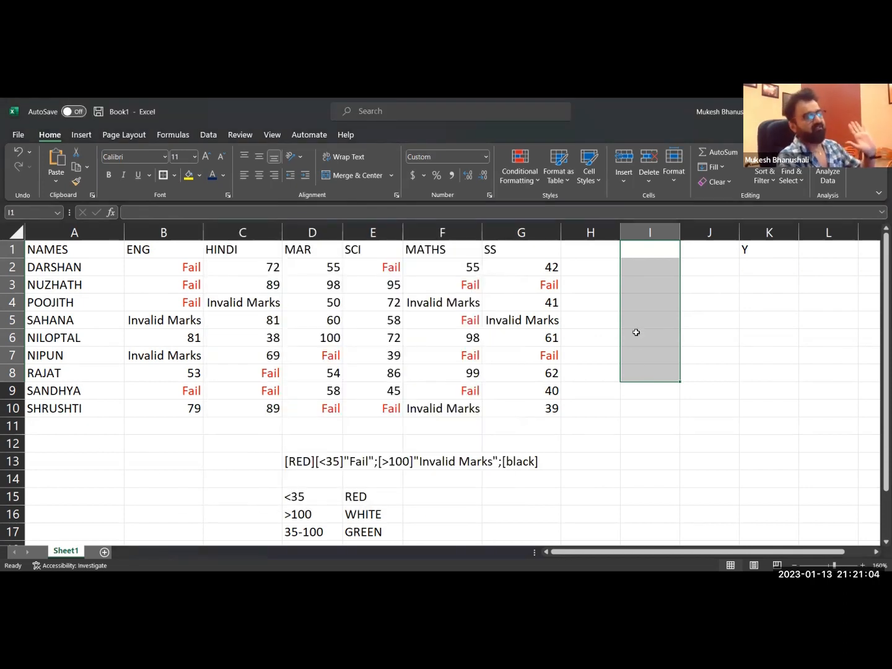
Enter 5, 10 and 50 in cells I1, I2 and I3, and check the value stored behind each displayed text.
{"action": "left_click", "coordinate": [657, 251]}
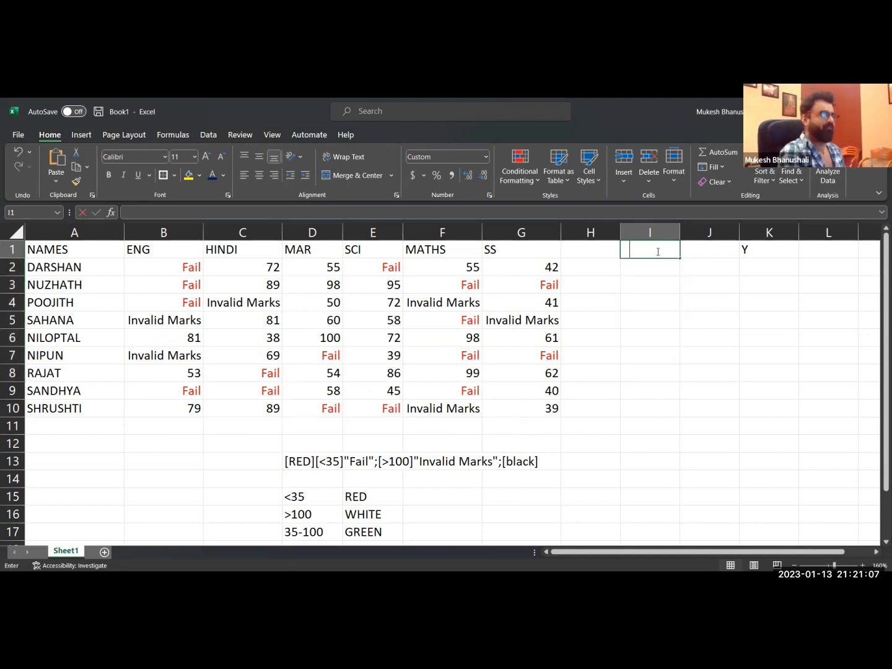
{"action": "type", "text": "Mango"}
{"action": "key", "text": "Return"}
{"action": "type", "text": "0"}
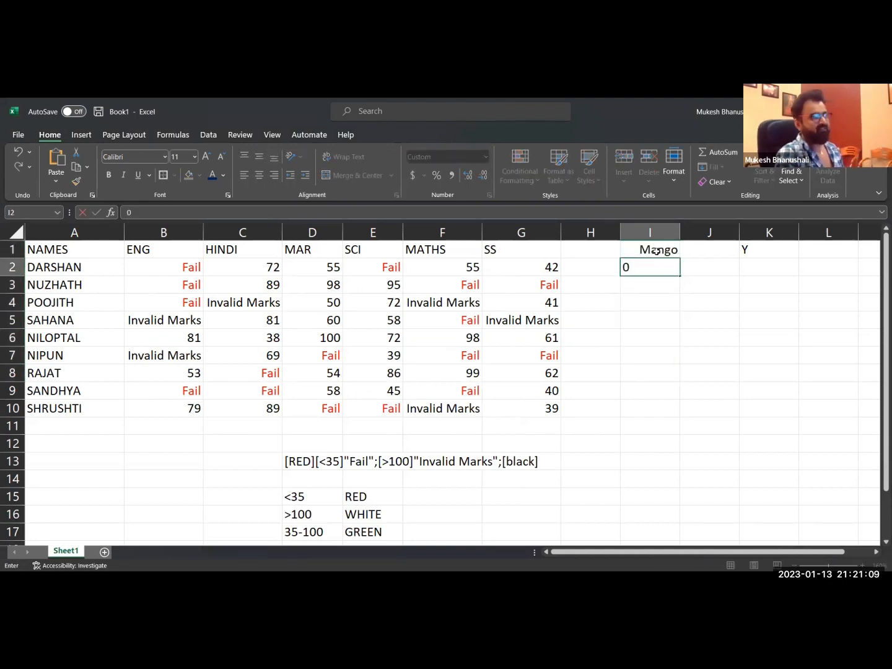
{"action": "key", "text": "BackSpace"}
{"action": "type", "text": "1"}
{"action": "key", "text": "Return"}
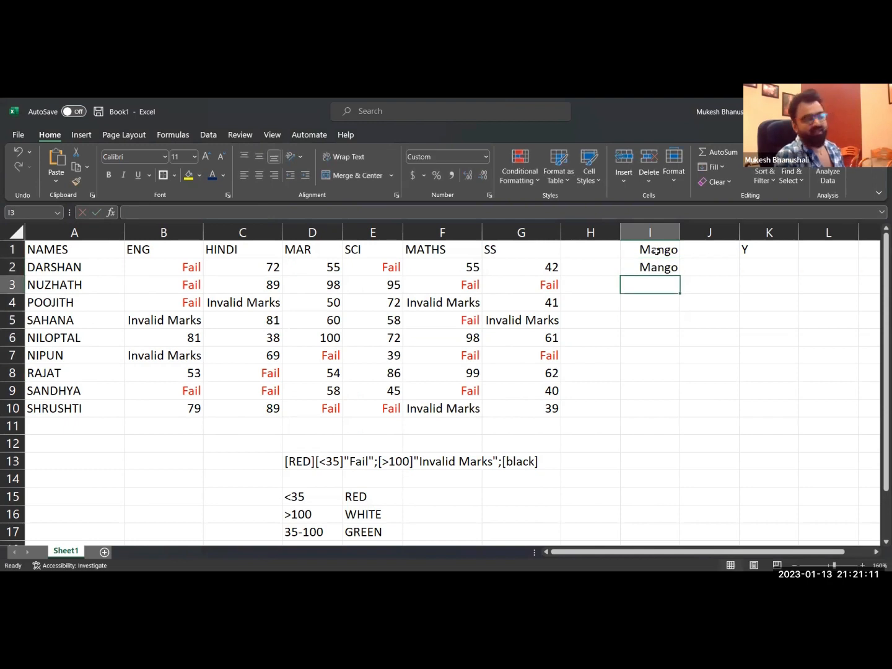
{"action": "type", "text": "50"}
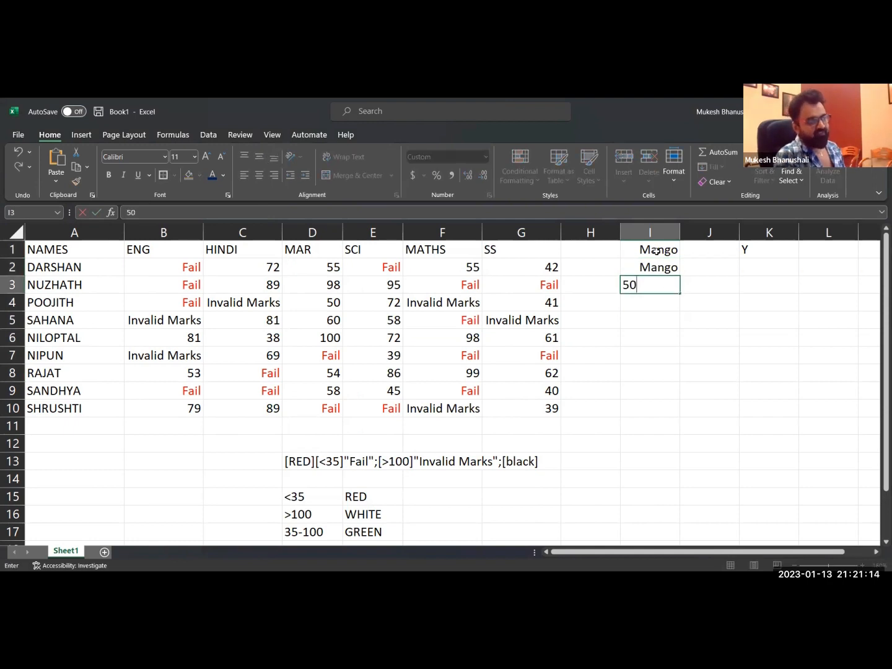
{"action": "key", "text": "Return"}
{"action": "left_click", "coordinate": [671, 289]}
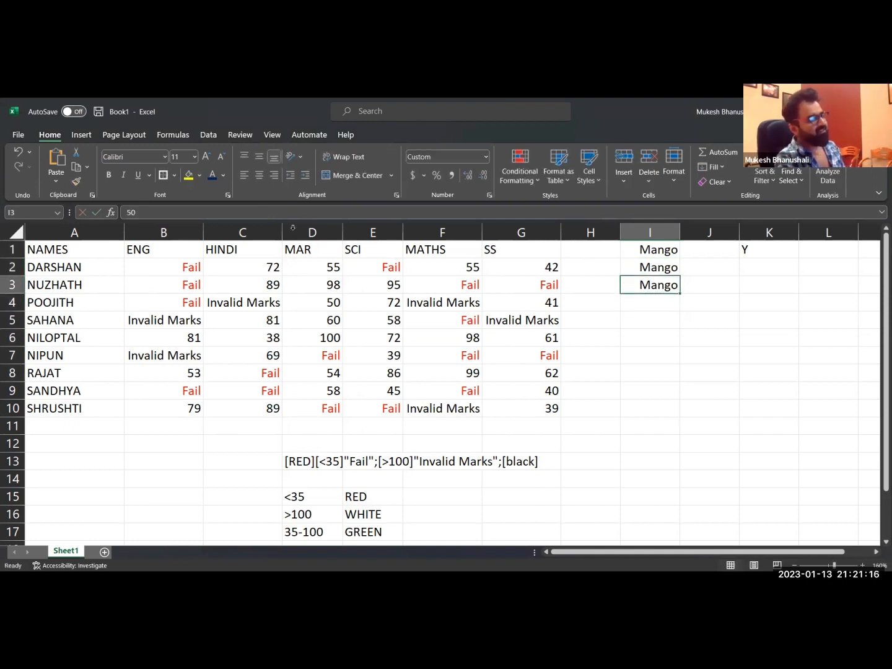
{"action": "left_click", "coordinate": [647, 270]}
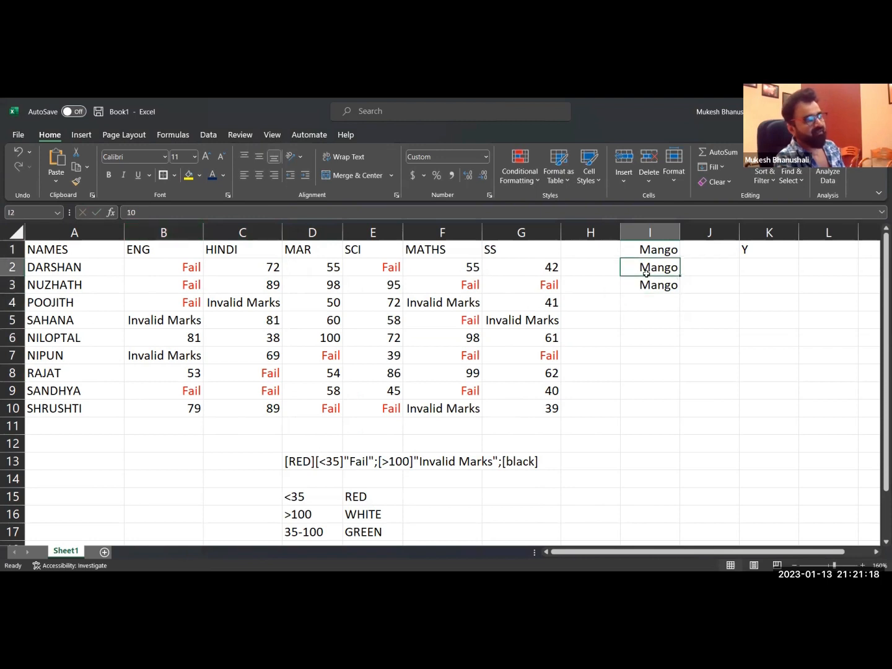
{"action": "left_click", "coordinate": [654, 254]}
Apply the custom number format "/-", including the quotation marks, to the range I1:I10.
{"action": "left_click_drag", "start_coordinate": [655, 266], "coordinate": [659, 401]}
{"action": "key", "text": "ctrl+1"}
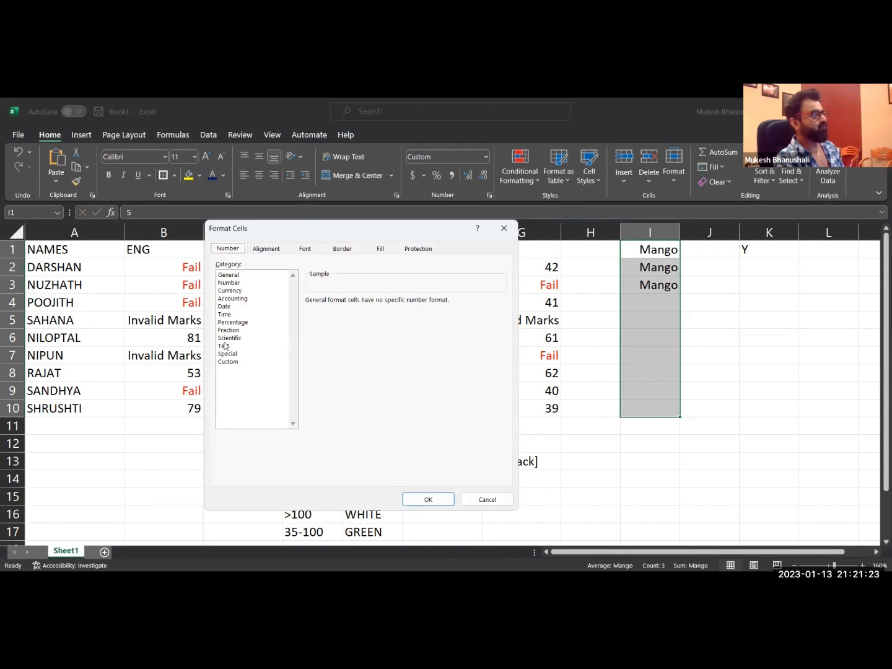
{"action": "left_click", "coordinate": [232, 362]}
{"action": "left_click_drag", "start_coordinate": [353, 312], "coordinate": [282, 305]}
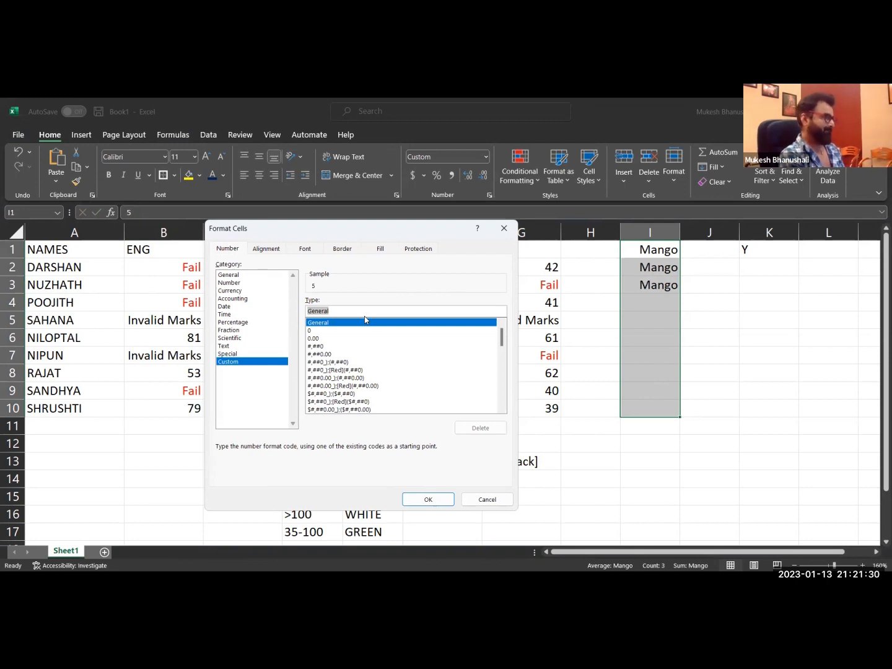
{"action": "type", "text": "\"/-"}
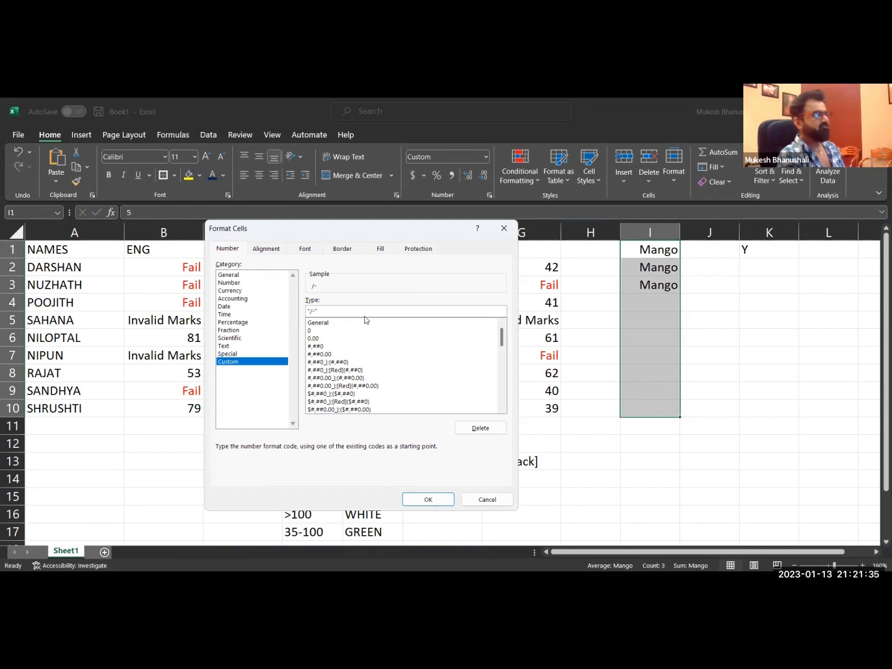
{"action": "left_click", "coordinate": [417, 498]}
Examine the stored values of the formatted cells in column I, from I1 down past the filled rows.
{"action": "left_click", "coordinate": [653, 248]}
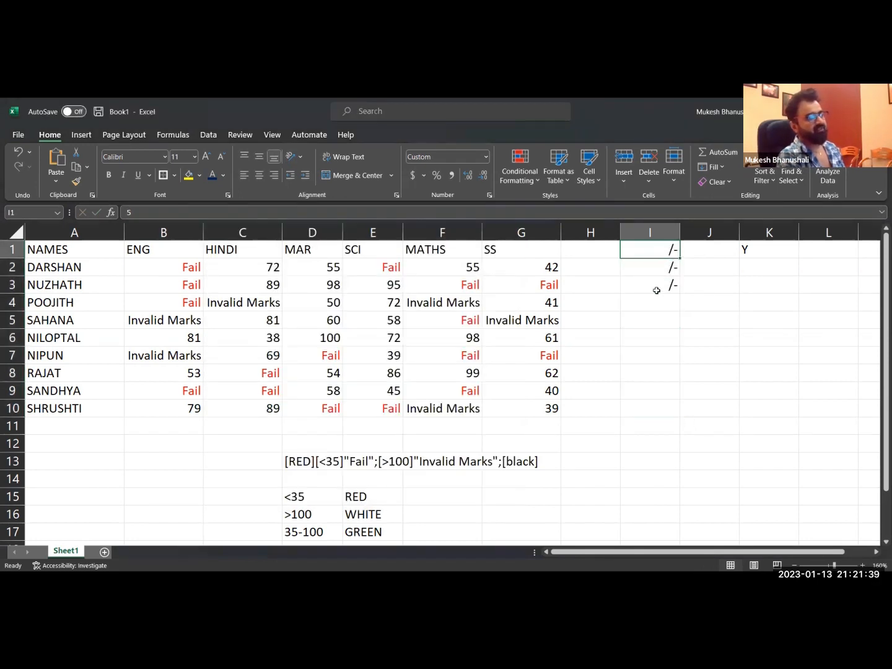
{"action": "left_click", "coordinate": [655, 288]}
{"action": "key", "text": "Down"}
{"action": "key", "text": "Down"}
{"action": "key", "text": "Down"}
{"action": "key", "text": "Down"}
{"action": "key", "text": "Down"}
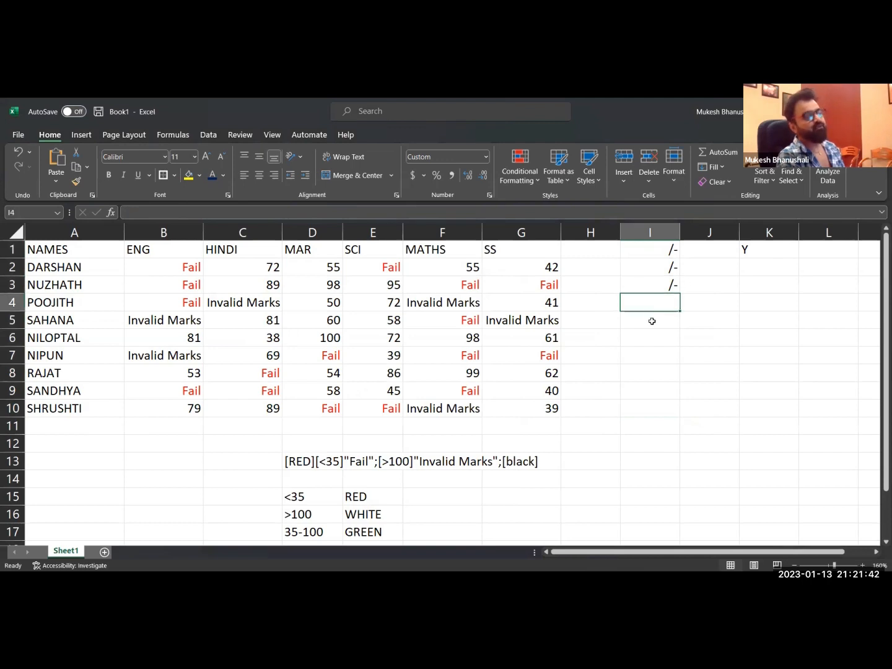
{"action": "key", "text": "Down"}
{"action": "key", "text": "Down"}
{"action": "key", "text": "Up"}
{"action": "key", "text": "Up"}
{"action": "key", "text": "Up"}
{"action": "key", "text": "Up"}
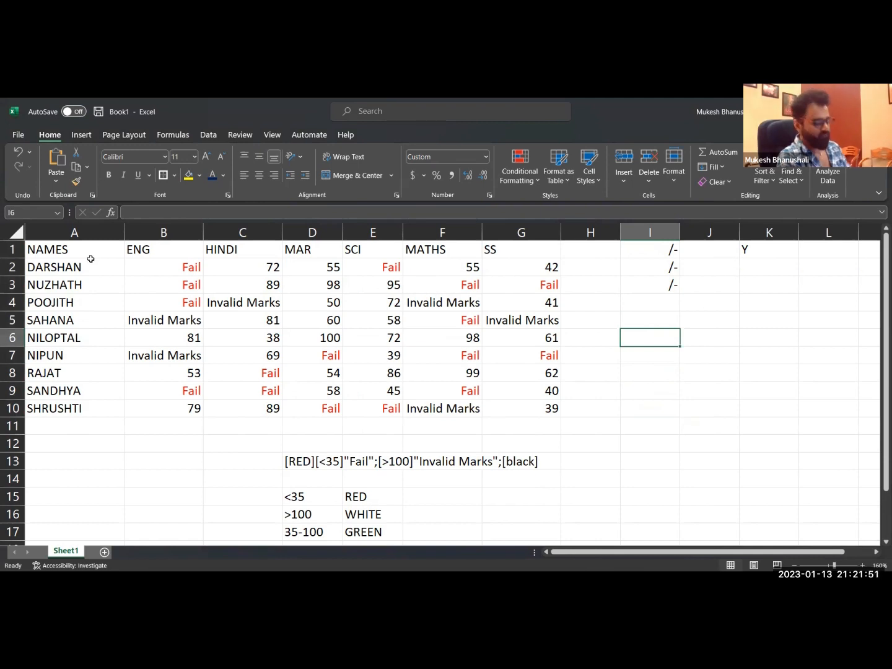
Replace the letter in cell K1 with the # symbol.
{"action": "left_click", "coordinate": [747, 254]}
{"action": "key", "text": "Delete"}
{"action": "left_click", "coordinate": [656, 248]}
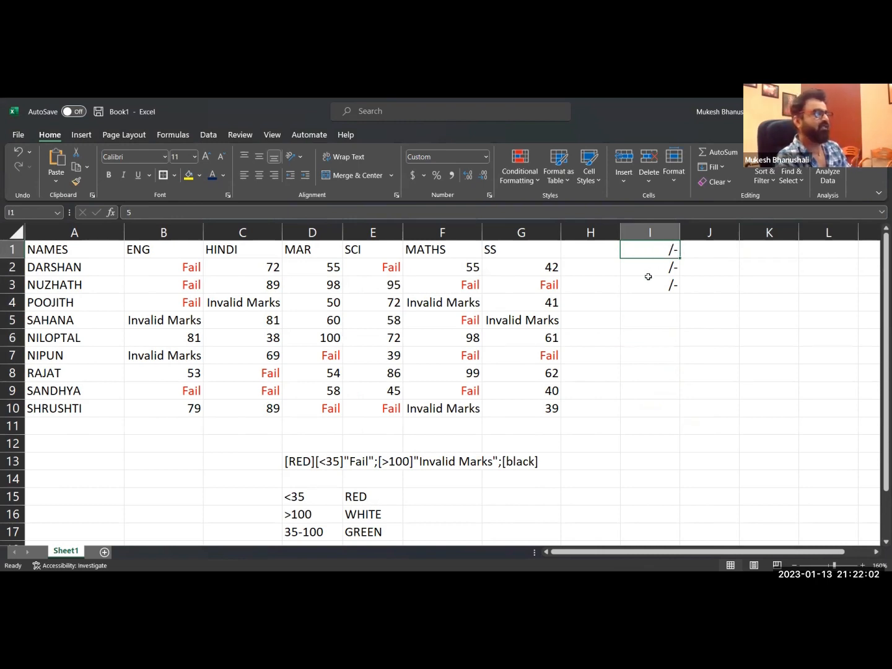
{"action": "left_click", "coordinate": [757, 252]}
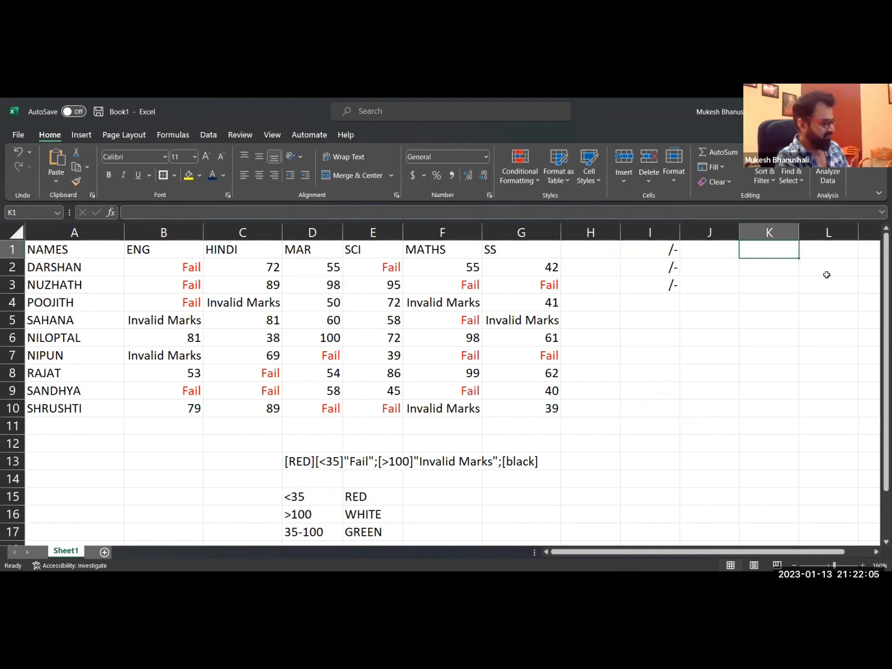
{"action": "type", "text": "#"}
{"action": "key", "text": "Return"}
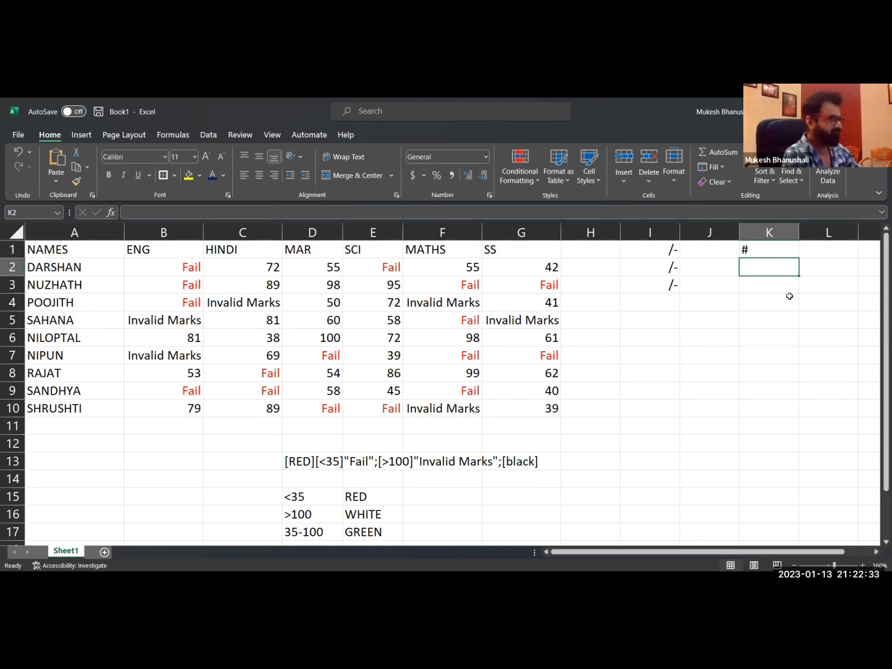
Clear the values in I1:I10 and change the range's custom number format to #"/-".
{"action": "left_click_drag", "start_coordinate": [658, 248], "coordinate": [676, 402]}
{"action": "key", "text": "Delete"}
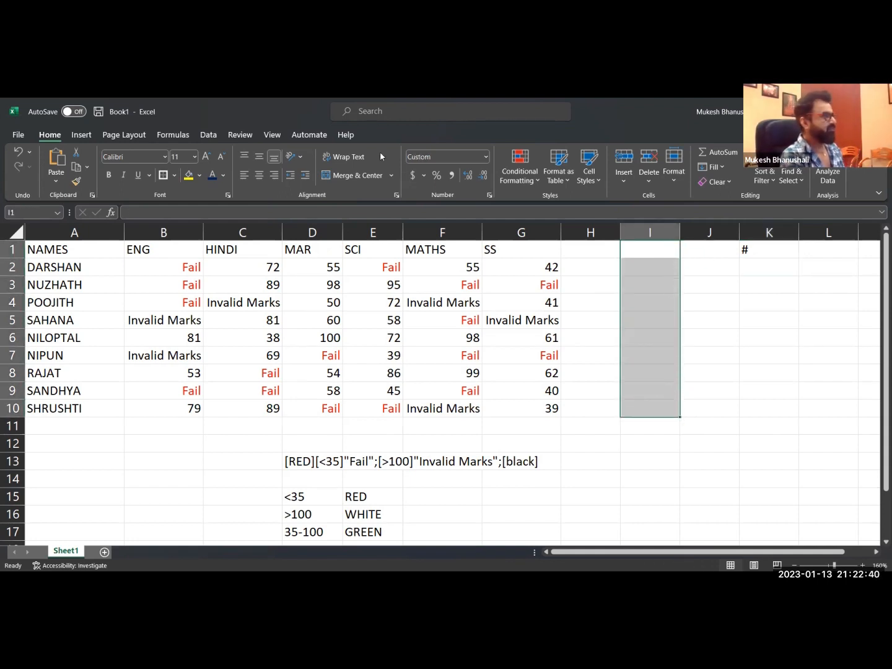
{"action": "key", "text": "ctrl+1"}
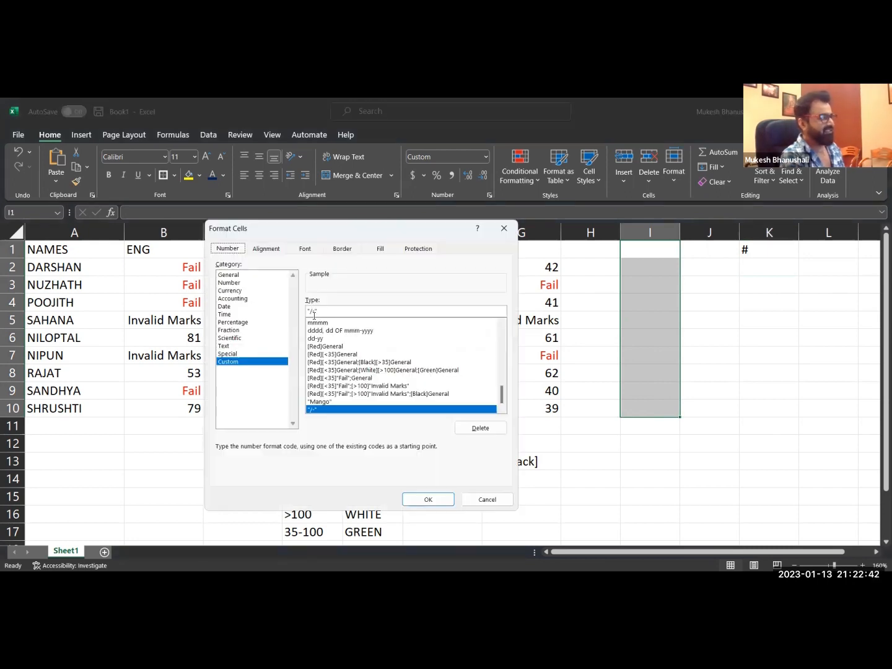
{"action": "left_click", "coordinate": [309, 312]}
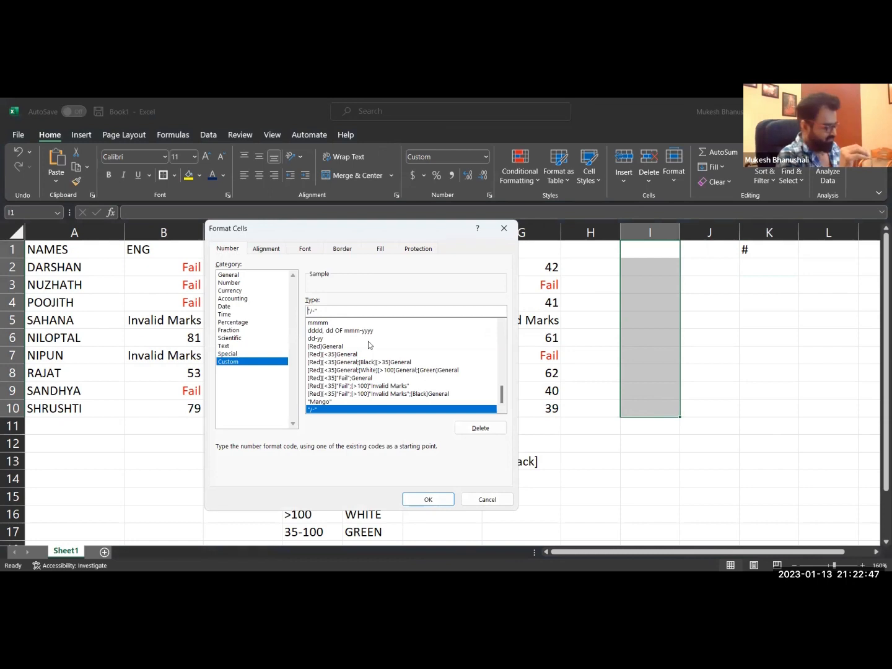
{"action": "type", "text": "#"}
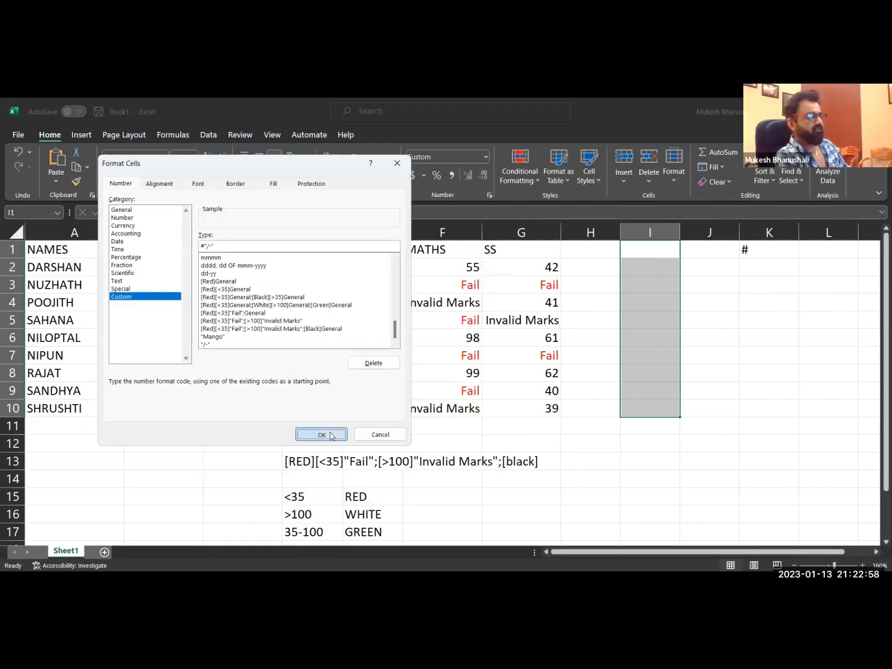
{"action": "left_click", "coordinate": [328, 434]}
Enter 10 in cell I1 and 50 in cell I2.
{"action": "left_click", "coordinate": [652, 248]}
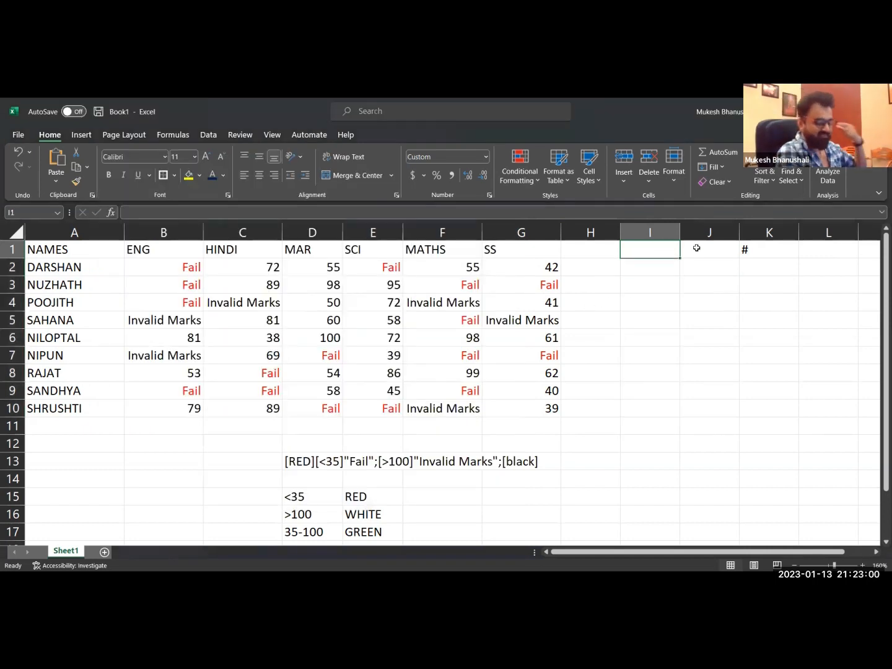
{"action": "type", "text": "10"}
{"action": "key", "text": "Return"}
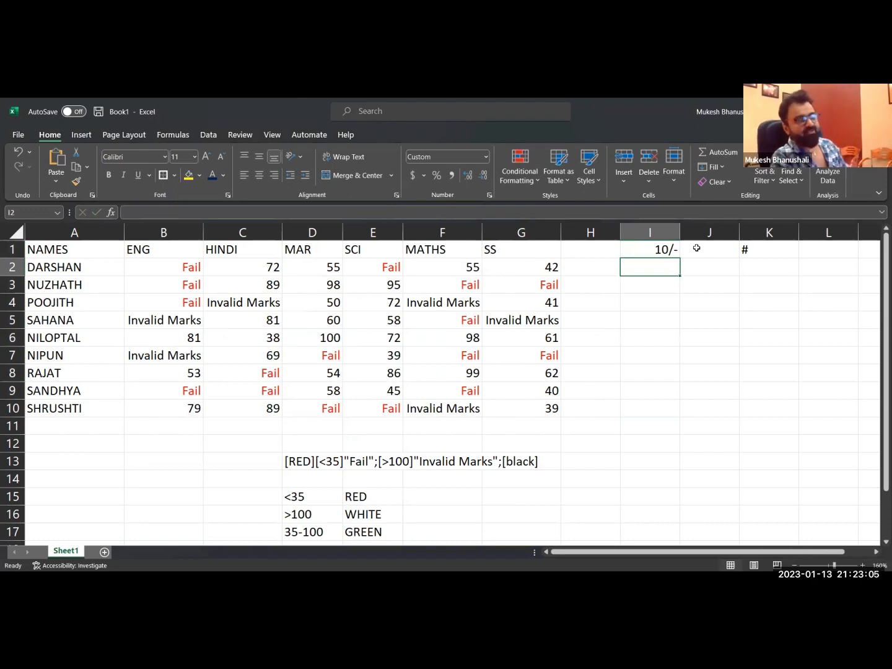
{"action": "type", "text": "50"}
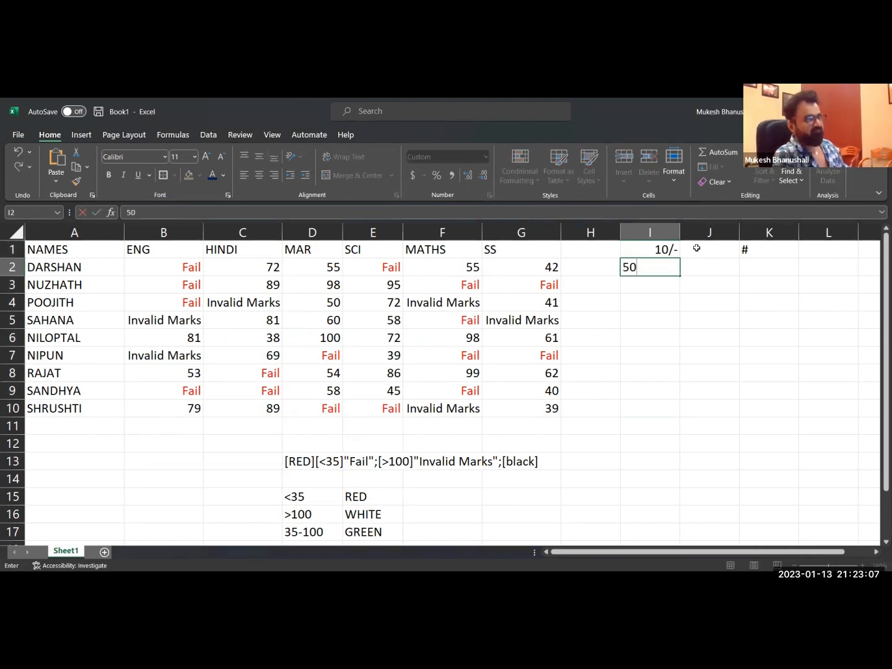
{"action": "key", "text": "Return"}
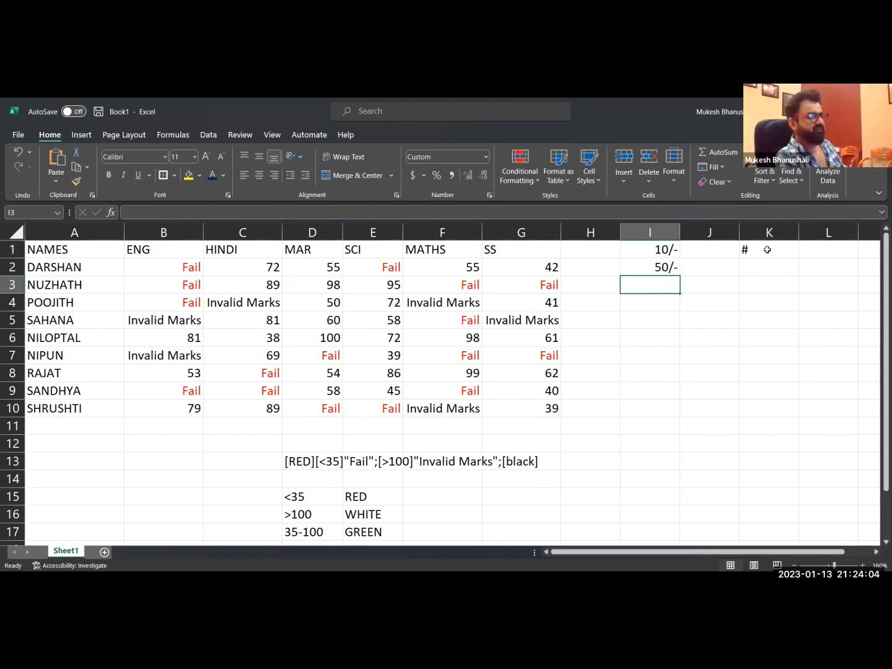
Replace the # symbol in cell K1 with the number 5.
{"action": "left_click", "coordinate": [763, 251]}
{"action": "key", "text": "Delete"}
{"action": "left_click_drag", "start_coordinate": [754, 251], "coordinate": [778, 388]}
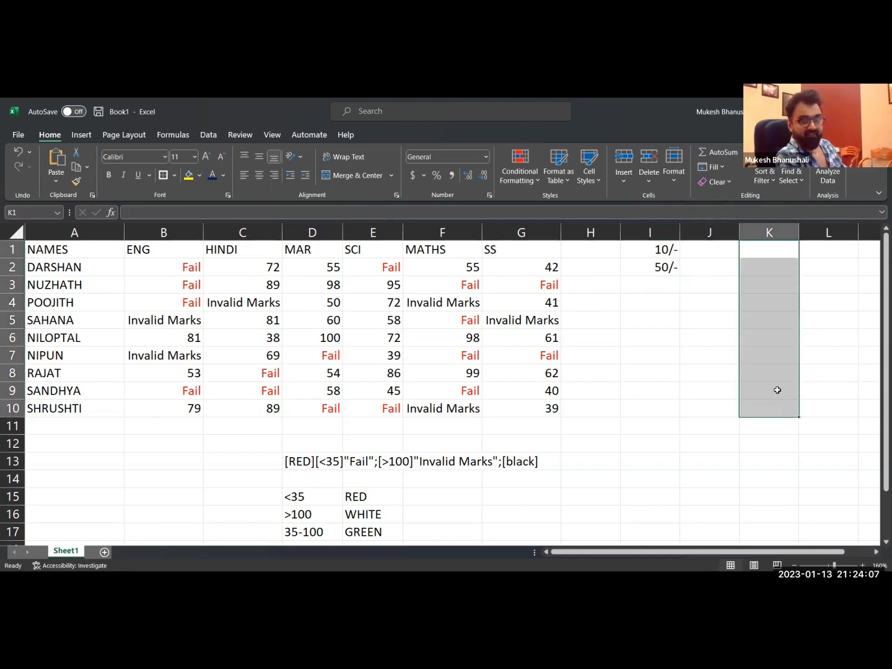
{"action": "left_click", "coordinate": [768, 251]}
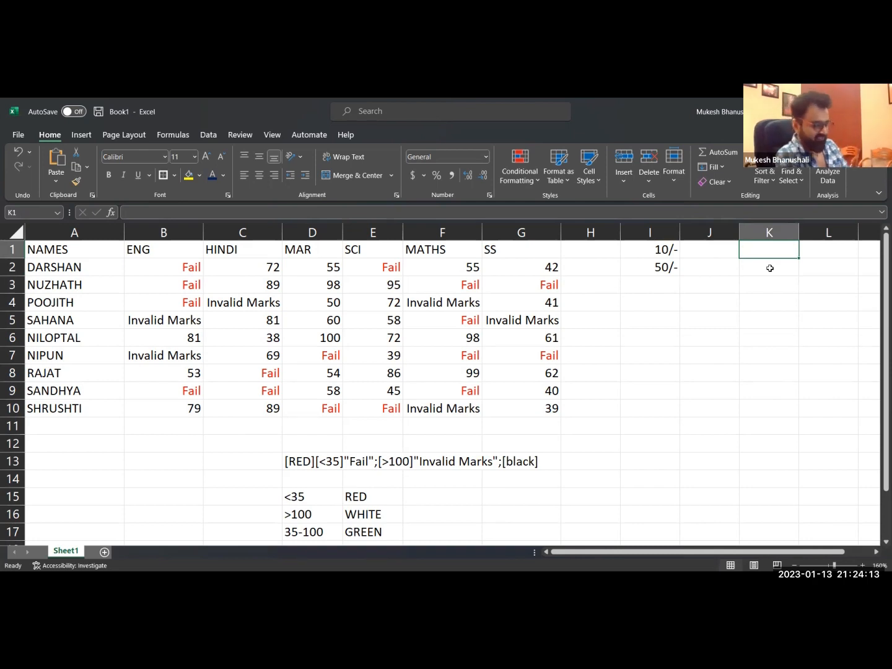
{"action": "type", "text": "5"}
{"action": "key", "text": "Return"}
Enter the sample text "Rs. 5/-only" in cell L1.
{"action": "key", "text": "Up"}
{"action": "key", "text": "Right"}
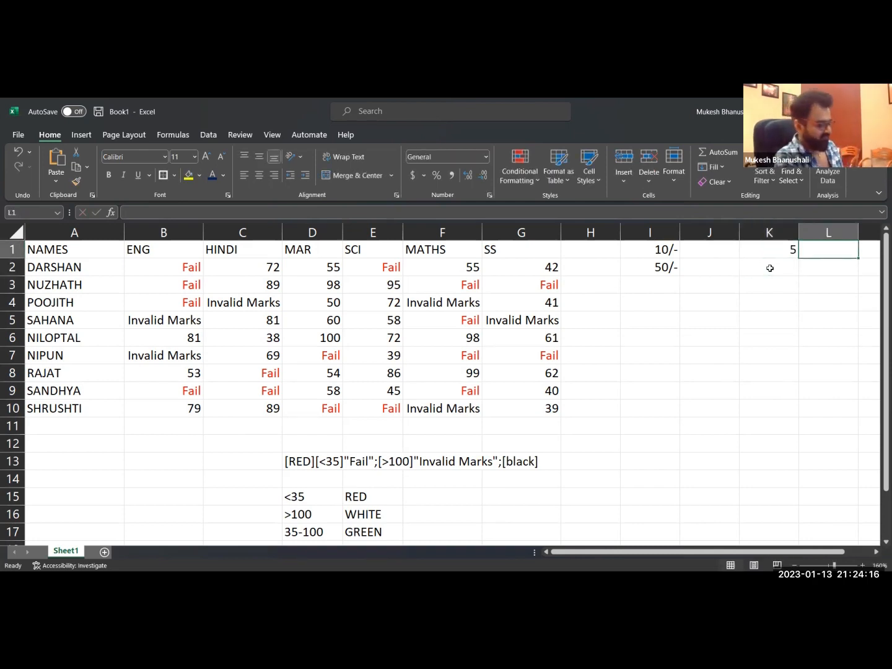
{"action": "type", "text": "Rs"}
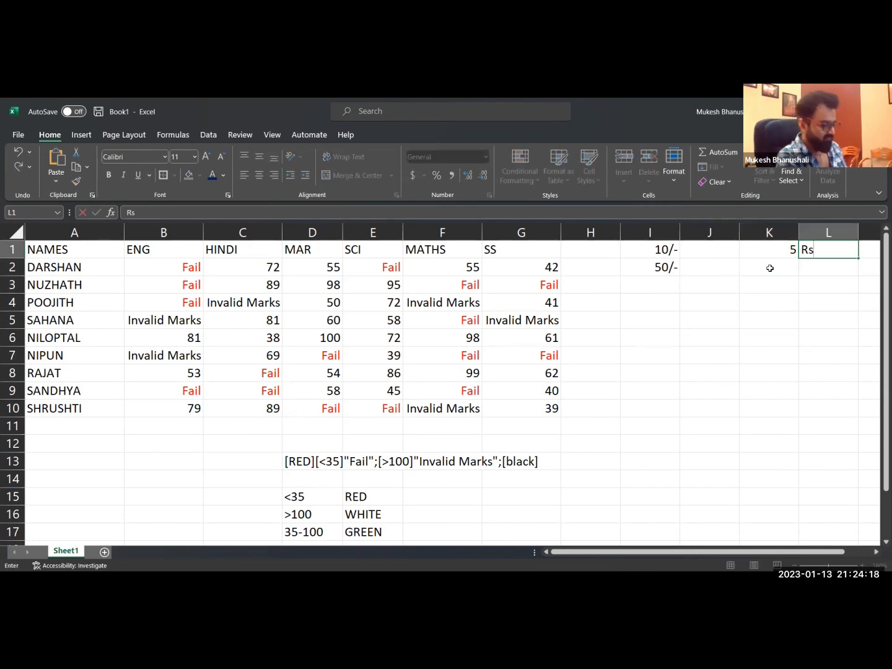
{"action": "type", "text": ". 5"}
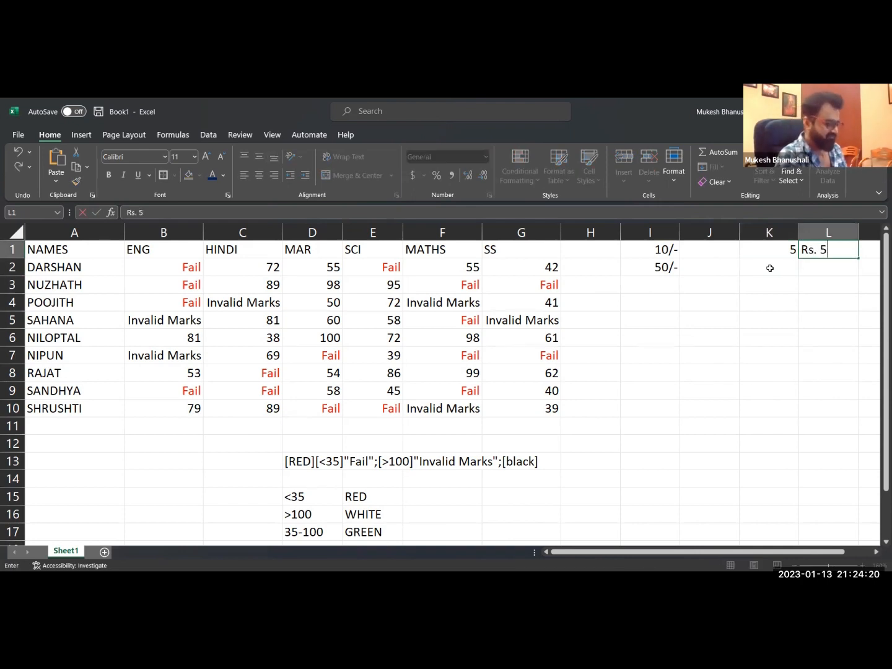
{"action": "type", "text": "/-"}
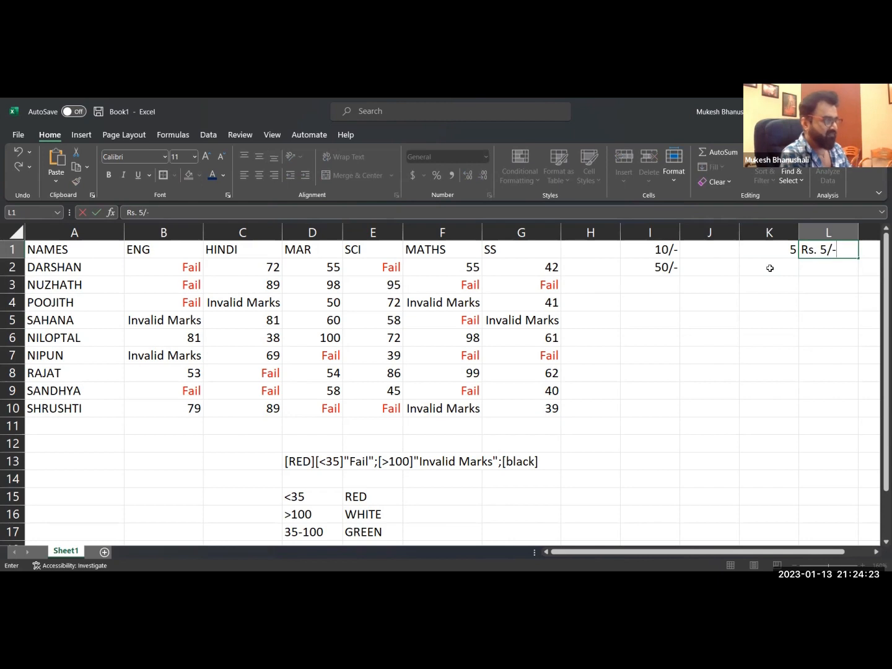
{"action": "type", "text": "only"}
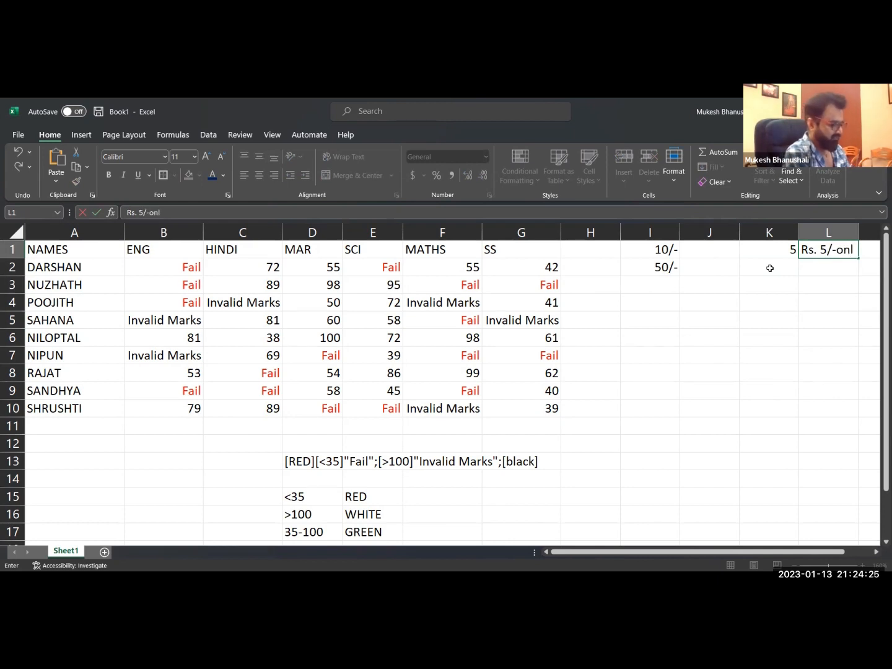
{"action": "key", "text": "Return"}
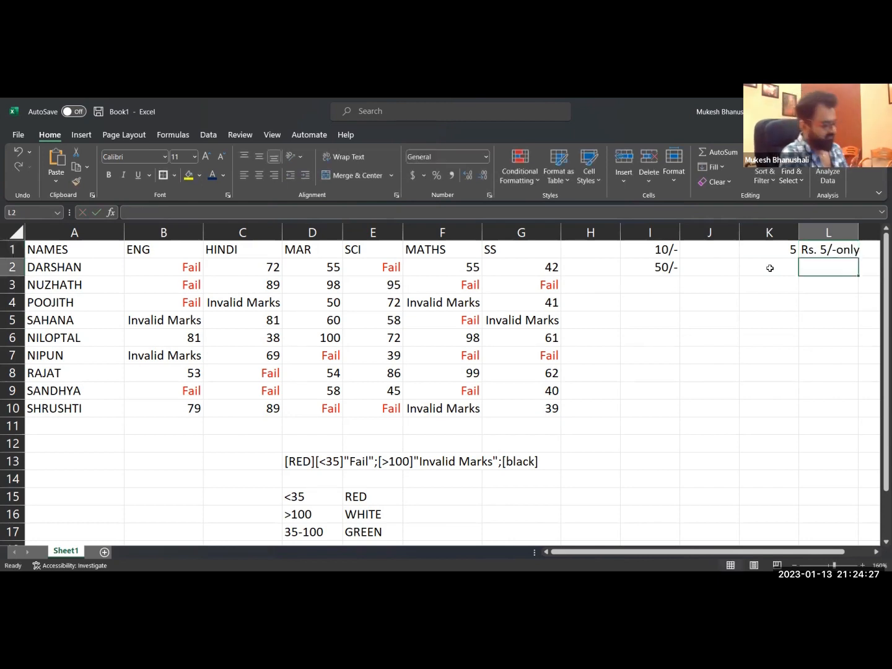
Edit the sample text in cell L1 to read "Rs. 5 only".
{"action": "key", "text": "Up"}
{"action": "key", "text": "F2"}
{"action": "key", "text": "BackSpace"}
{"action": "key", "text": "BackSpace"}
{"action": "key", "text": "BackSpace"}
{"action": "key", "text": "BackSpace"}
{"action": "key", "text": "BackSpace"}
{"action": "key", "text": "BackSpace"}
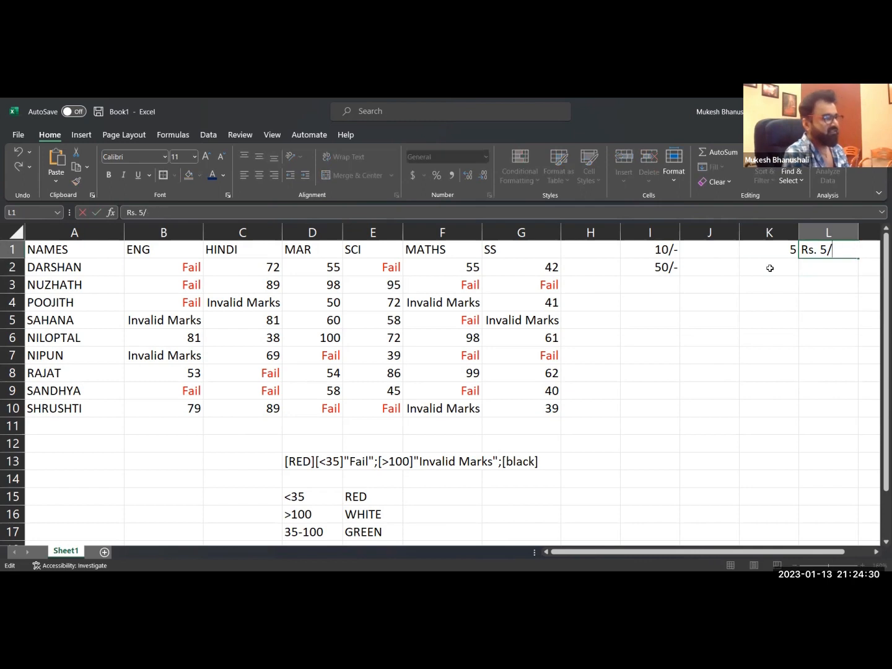
{"action": "type", "text": "on"}
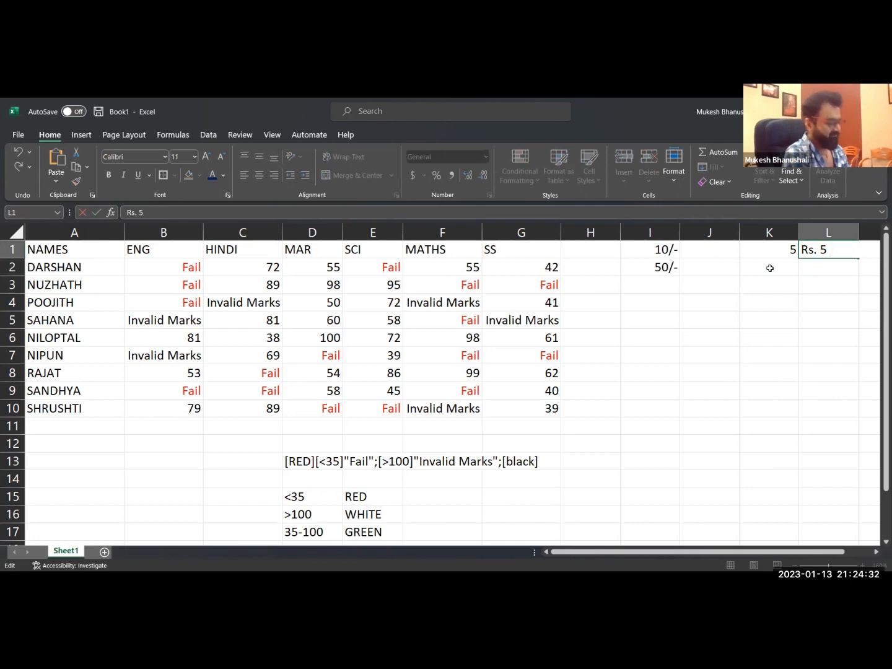
{"action": "type", "text": "ly"}
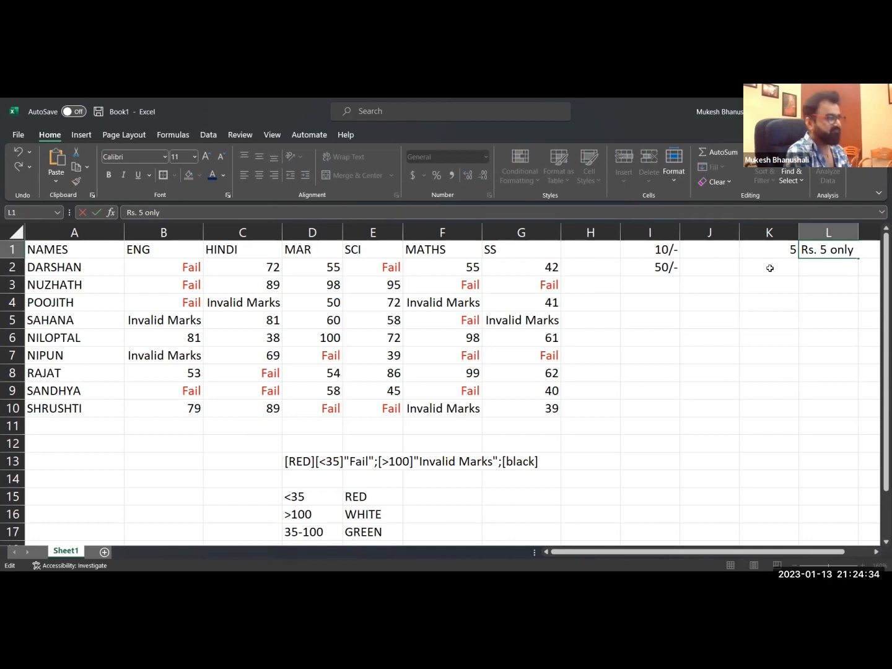
{"action": "key", "text": "Return"}
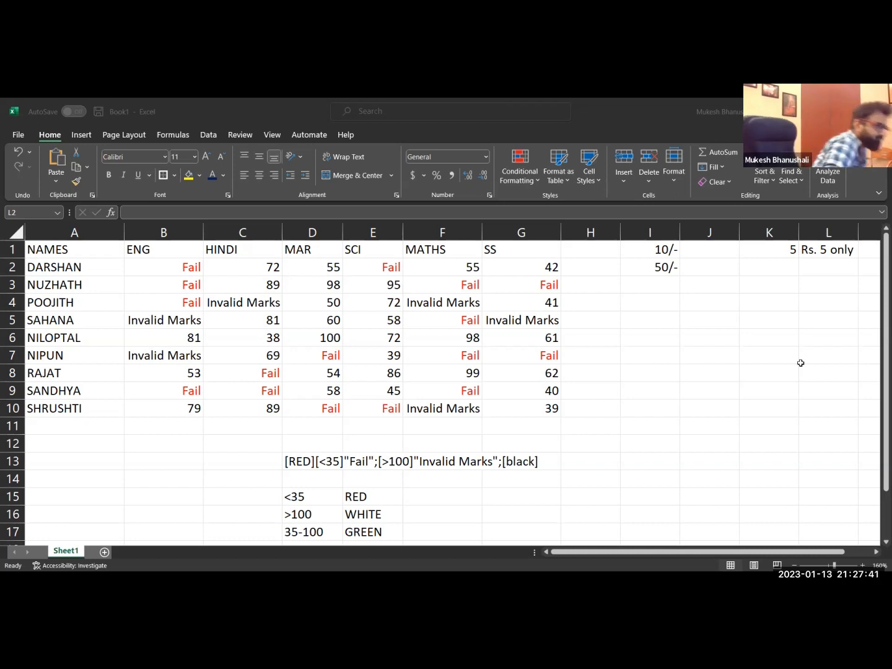
Enter the format code "Rs. "#" Only" as text in cell L2, with a space after Rs. and before Only.
{"action": "left_click", "coordinate": [802, 262]}
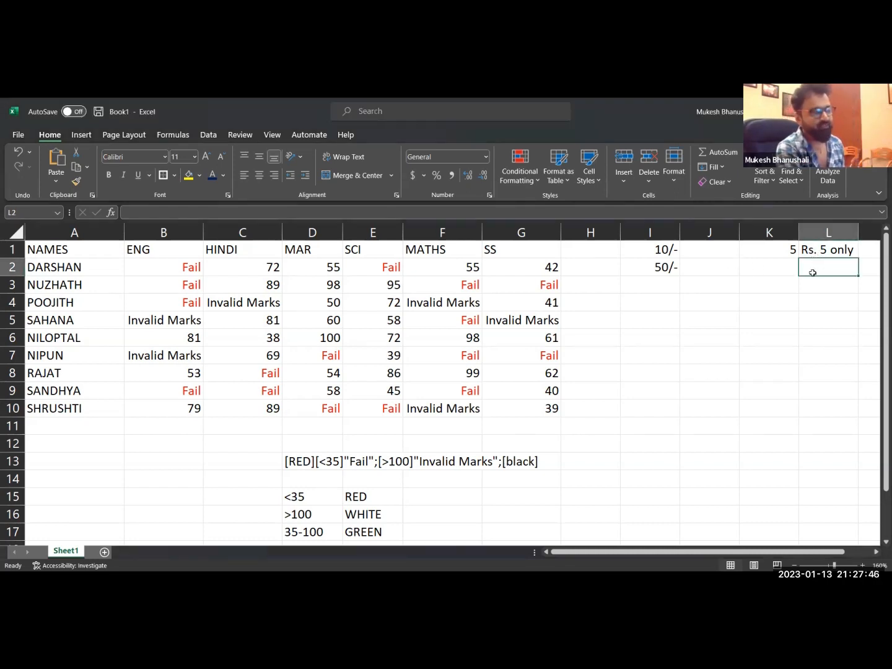
{"action": "type", "text": "\""}
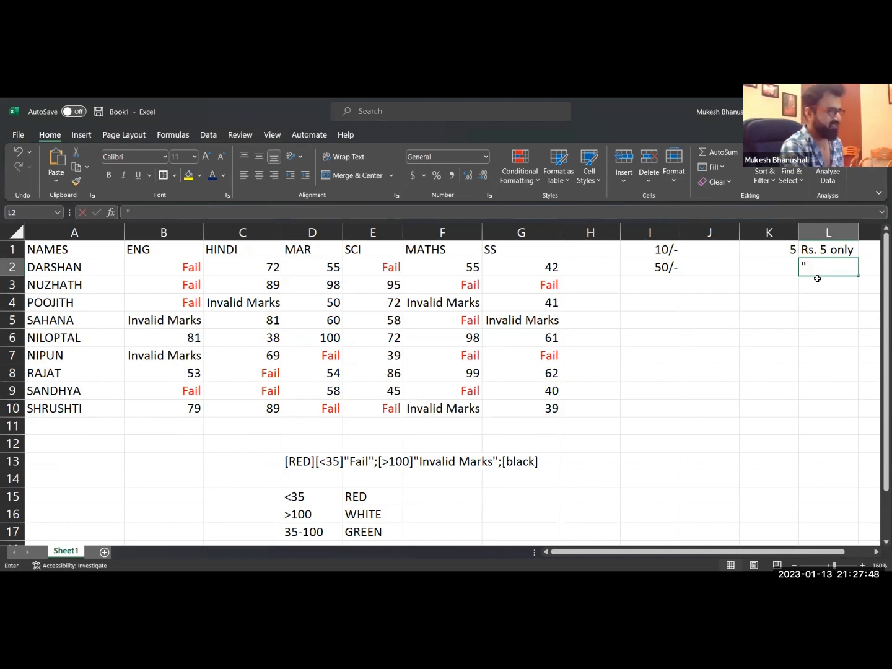
{"action": "type", "text": "Rs"}
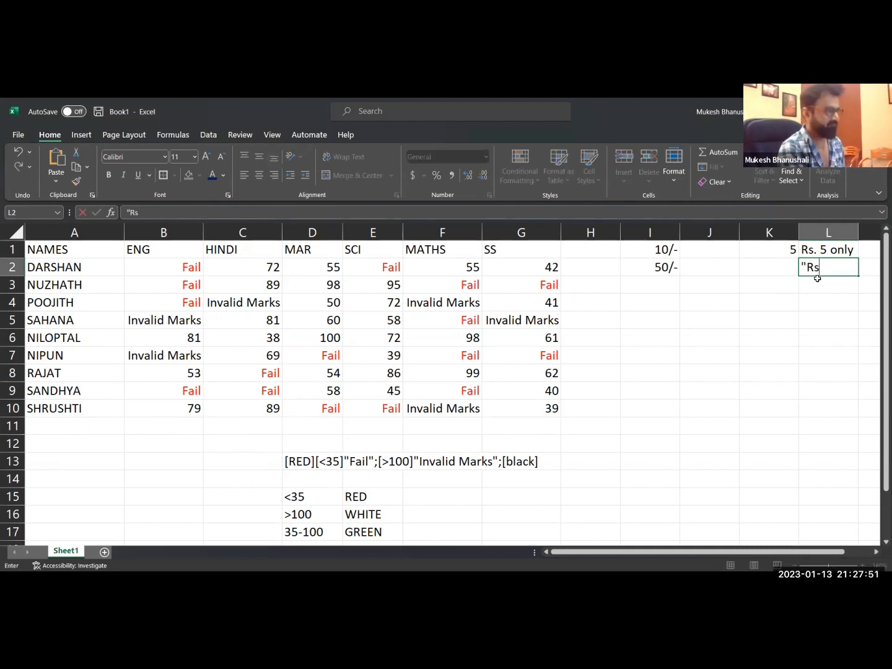
{"action": "type", "text": ".\""}
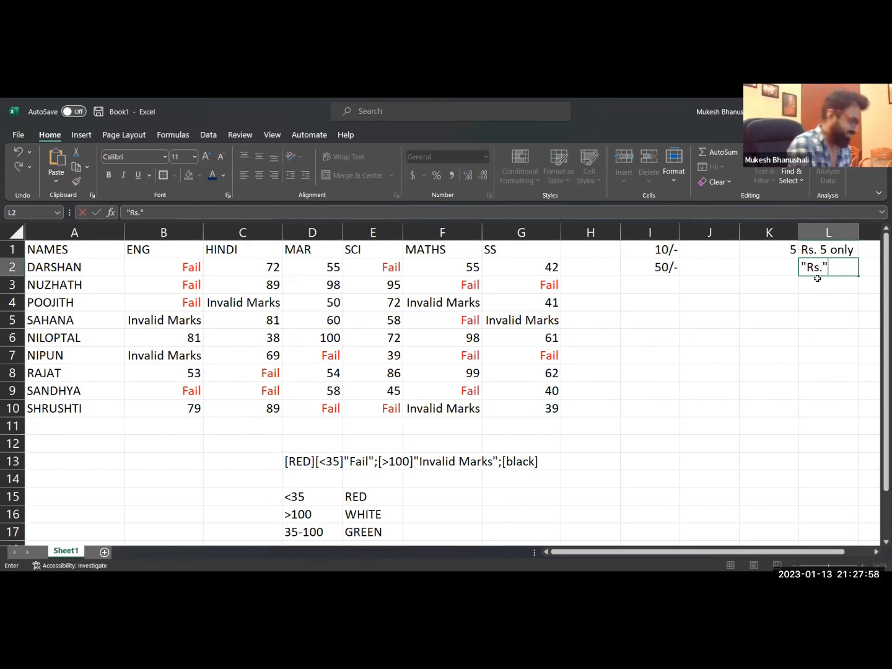
{"action": "type", "text": "#"}
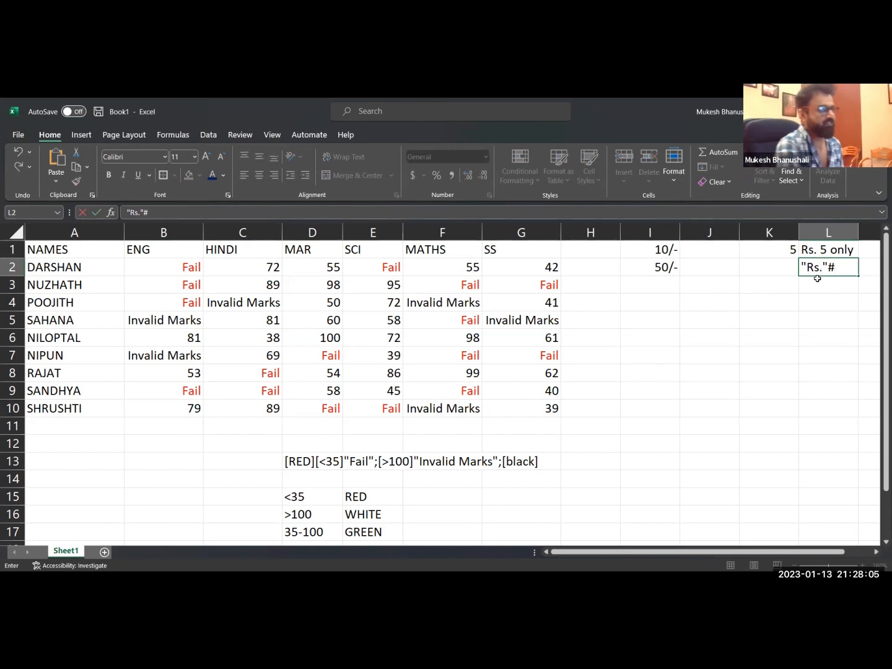
{"action": "left_click", "coordinate": [822, 267]}
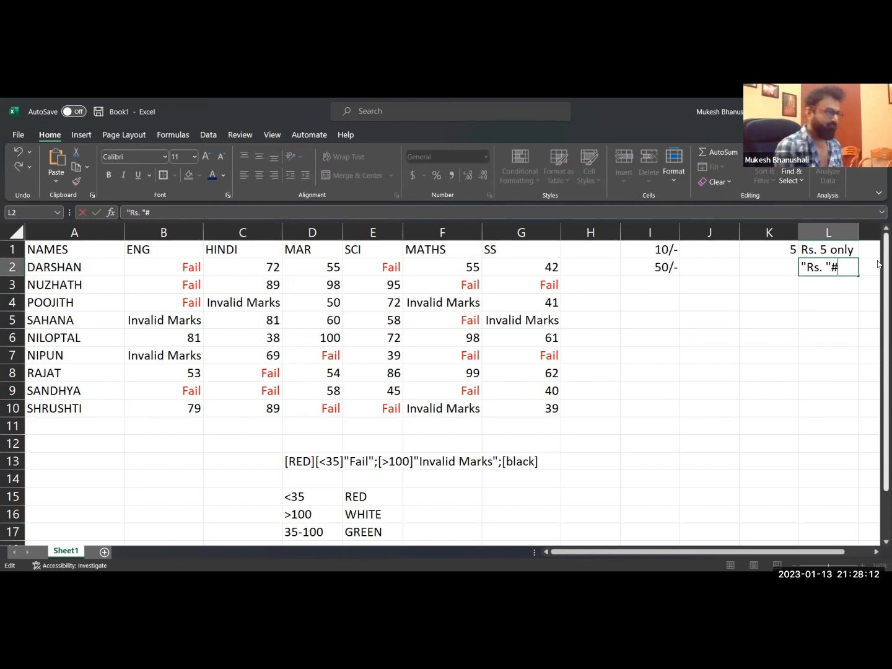
{"action": "type", "text": "\"#\""}
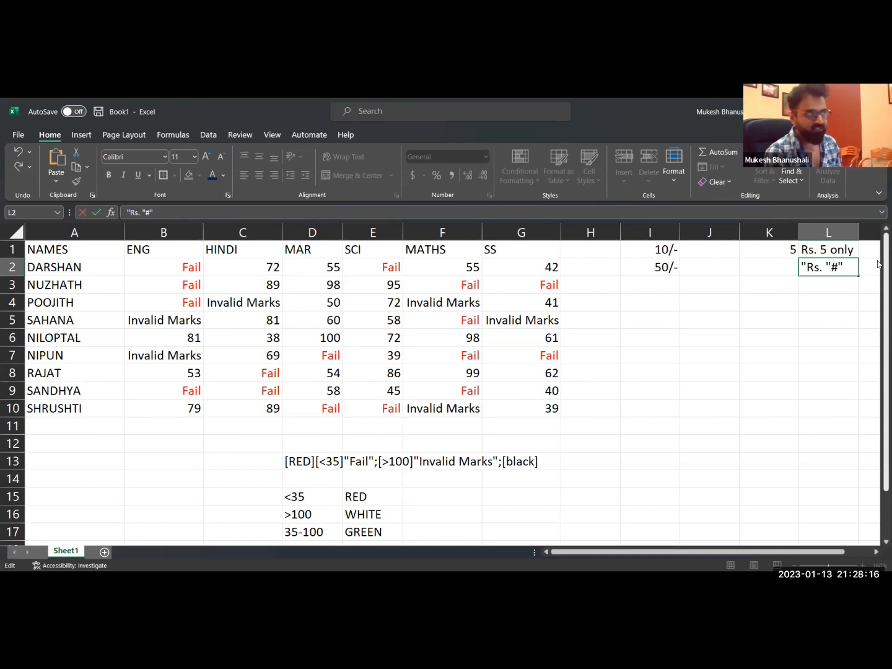
{"action": "type", "text": " On"}
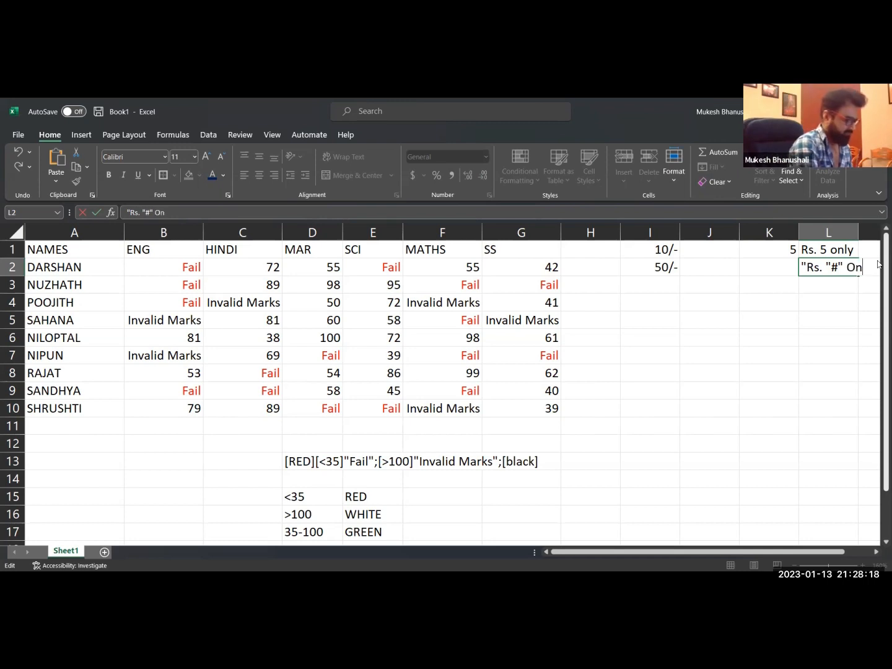
{"action": "type", "text": "ly\""}
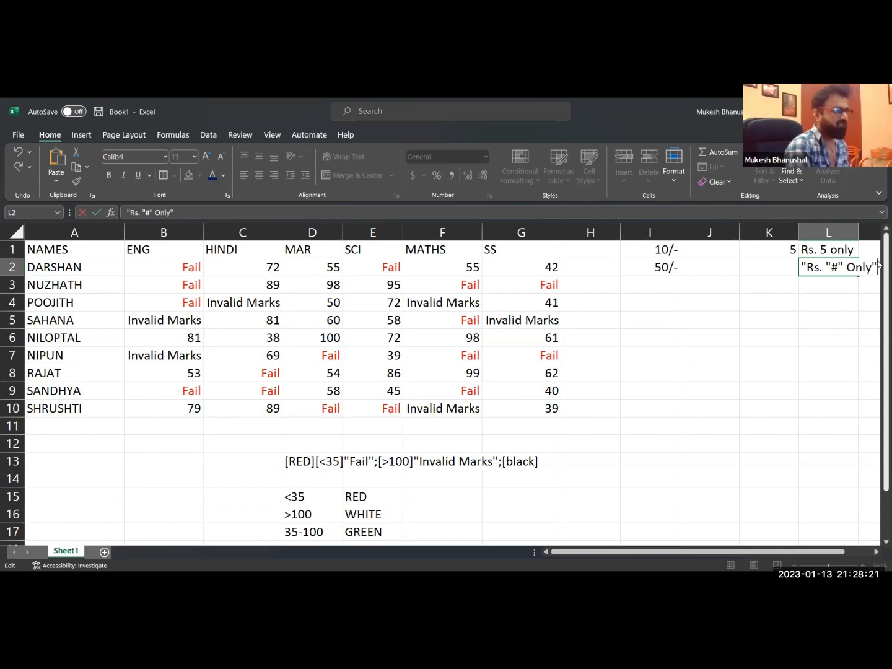
{"action": "key", "text": "Return"}
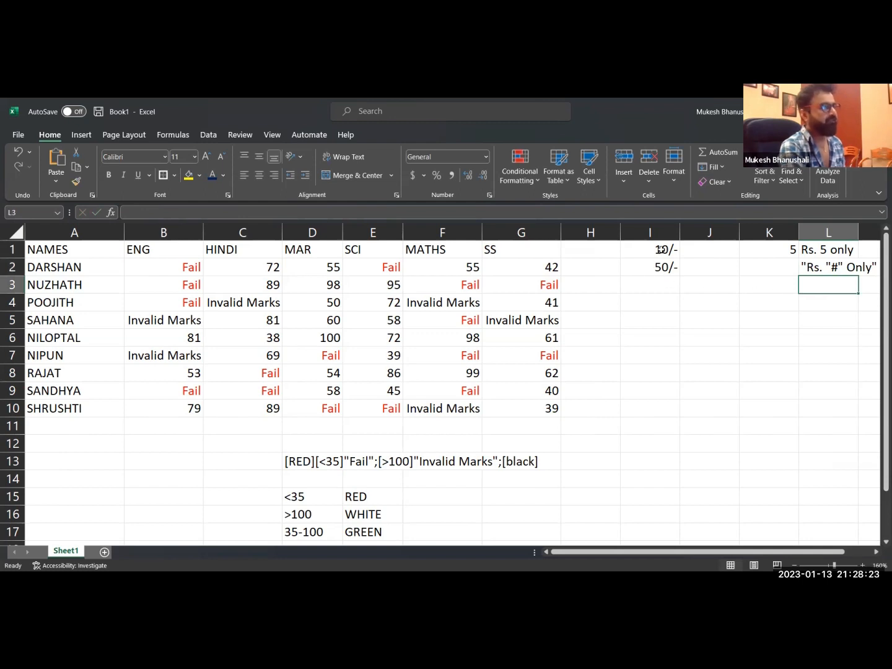
Enter 100, 6, 150, 68 and 95 in cells I3 through I7.
{"action": "left_click", "coordinate": [660, 283]}
{"action": "type", "text": "100"}
{"action": "key", "text": "Return"}
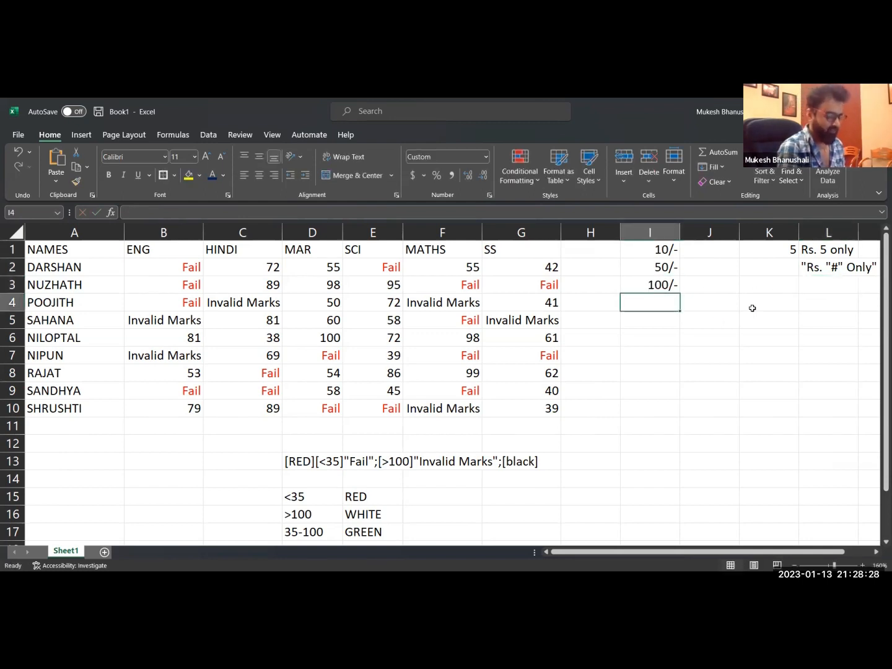
{"action": "type", "text": "6"}
{"action": "key", "text": "Return"}
{"action": "type", "text": "150"}
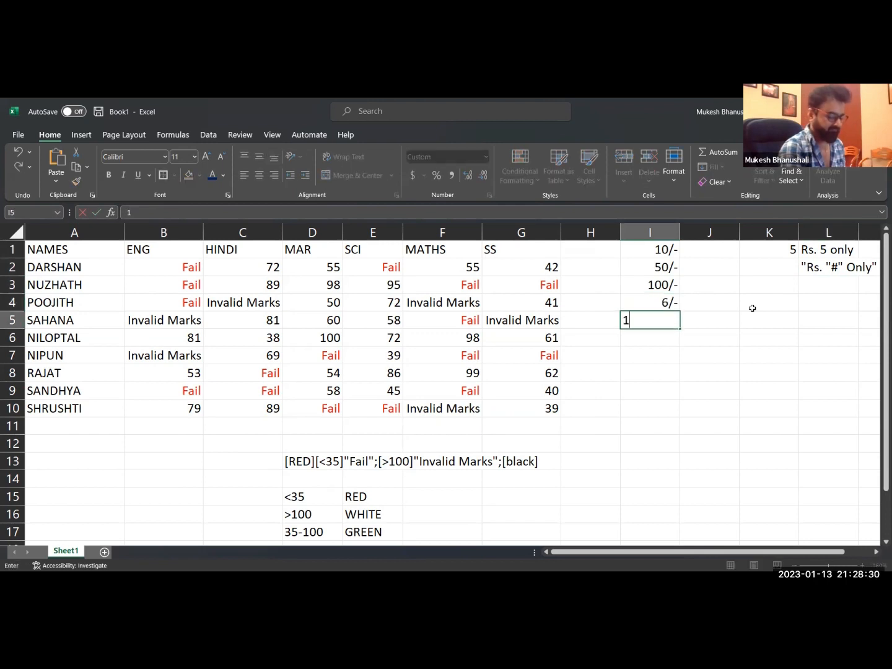
{"action": "key", "text": "Return"}
{"action": "type", "text": "68"}
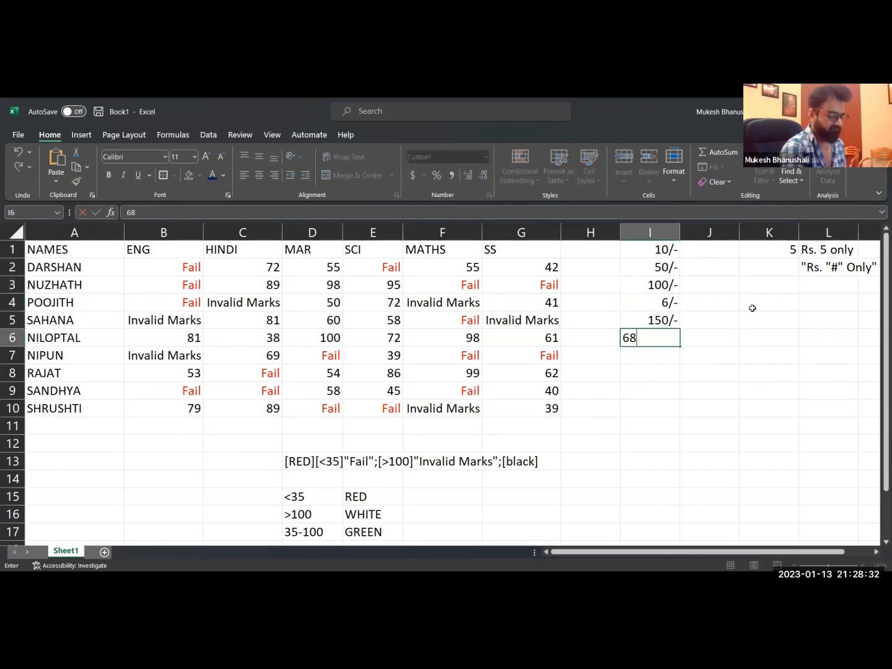
{"action": "key", "text": "Return"}
{"action": "type", "text": "95"}
{"action": "key", "text": "Return"}
Copy the format code from cell L2 and apply it as the custom number format of cells I1:I7.
{"action": "double_click", "coordinate": [817, 270]}
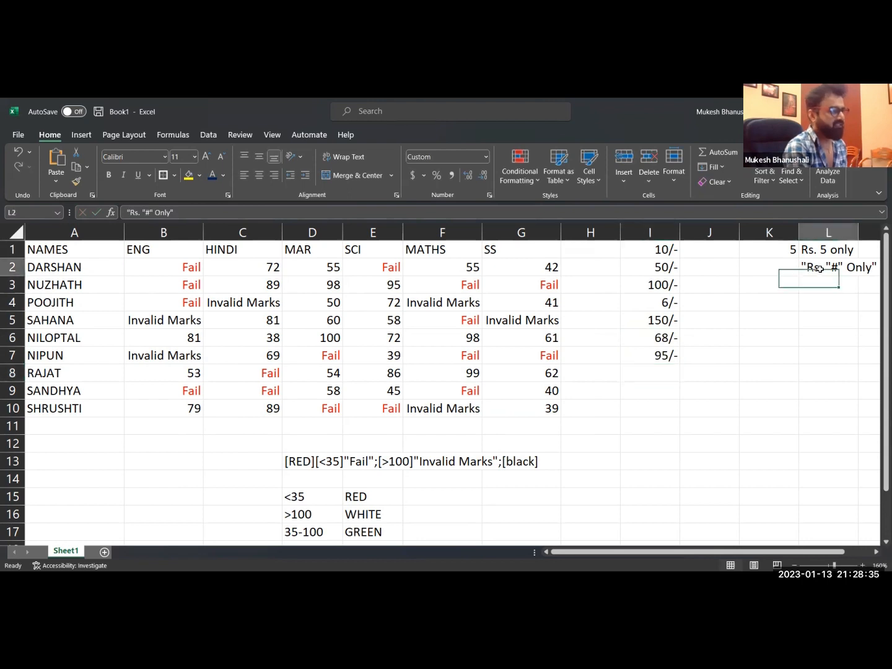
{"action": "left_click_drag", "start_coordinate": [799, 267], "coordinate": [879, 271]}
{"action": "key", "text": "ctrl+c"}
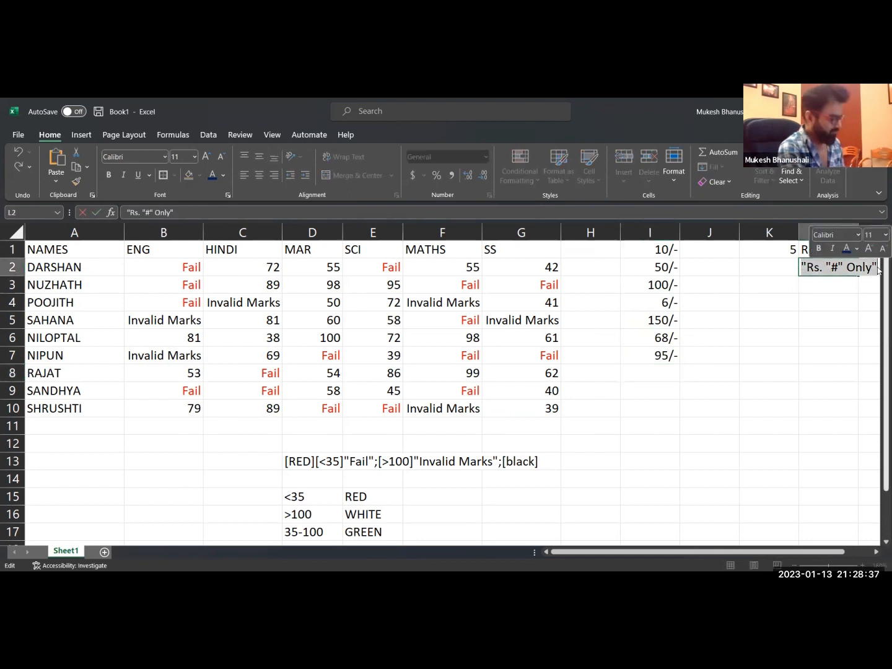
{"action": "key", "text": "Escape"}
{"action": "left_click_drag", "start_coordinate": [650, 254], "coordinate": [661, 354]}
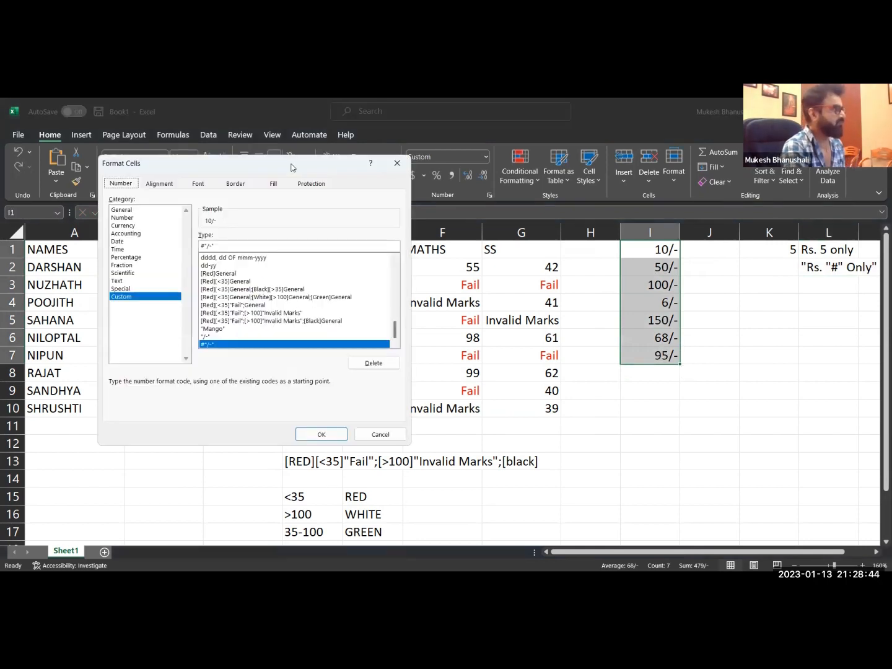
{"action": "left_click_drag", "start_coordinate": [231, 246], "coordinate": [162, 227]}
{"action": "key", "text": "ctrl+v"}
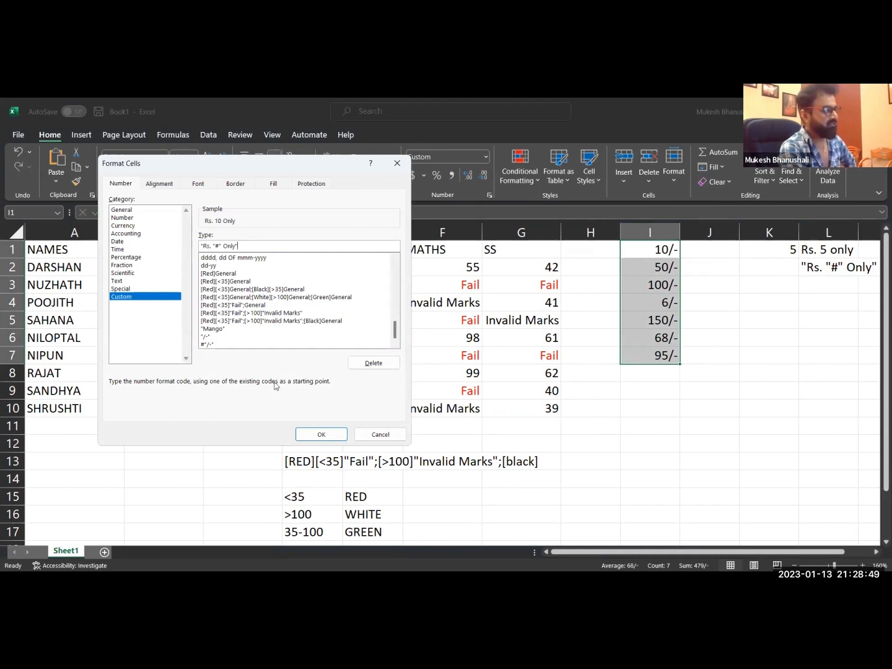
{"action": "left_click", "coordinate": [322, 434]}
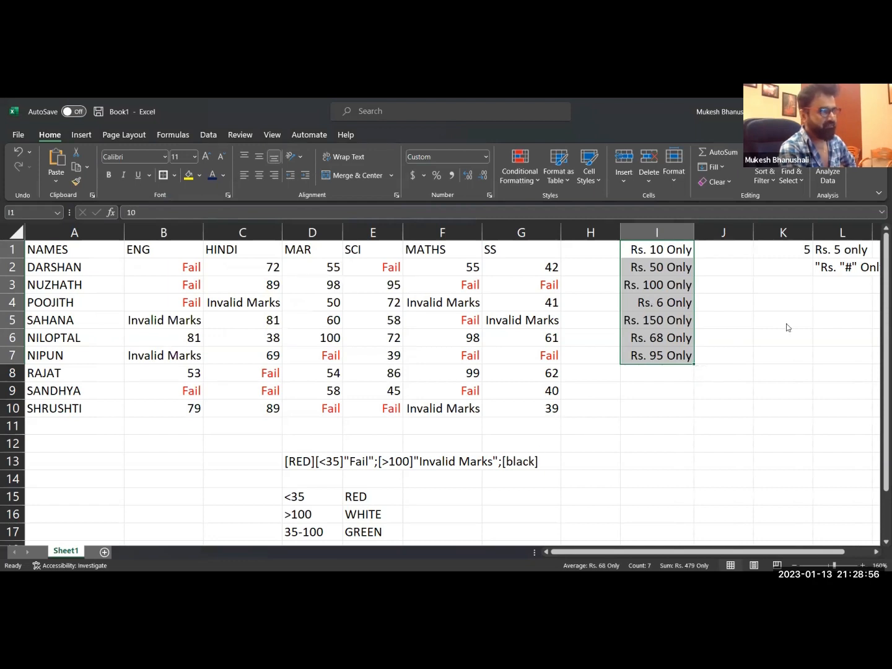
{"action": "left_click", "coordinate": [649, 377]}
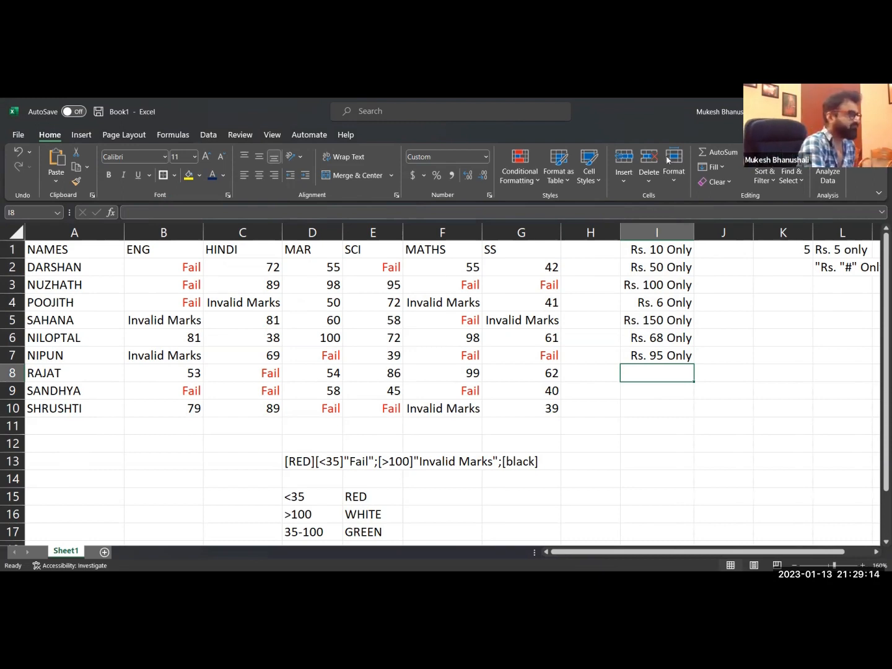
{"action": "left_click", "coordinate": [265, 282]}
{"action": "left_click_drag", "start_coordinate": [177, 271], "coordinate": [431, 404]}
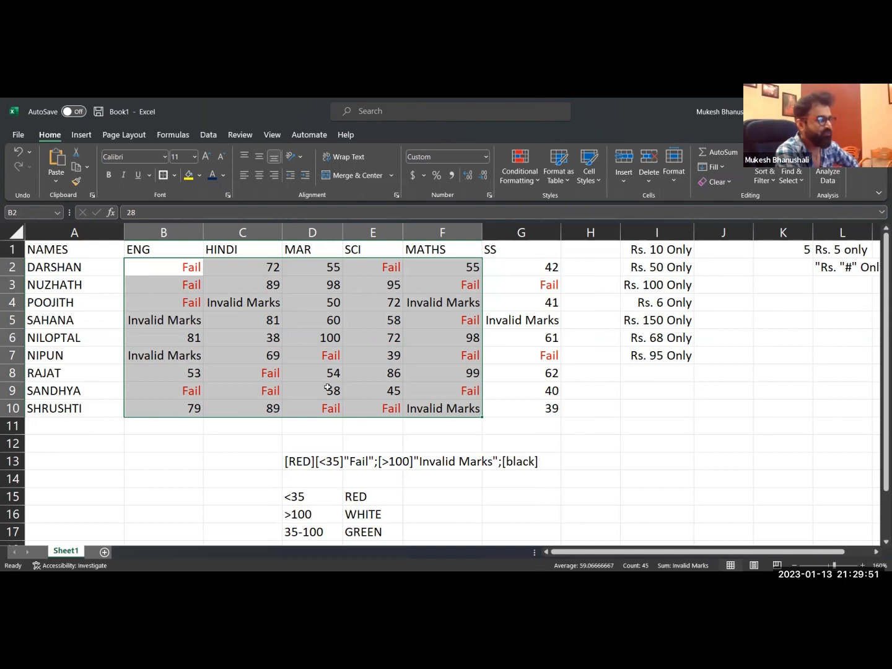
Replace the 35-100 and GREEN entries in row 17 with [>90] in D17 and Merit in E17.
{"action": "scroll", "coordinate": [276, 490], "scroll_direction": "down", "scroll_amount": 1}
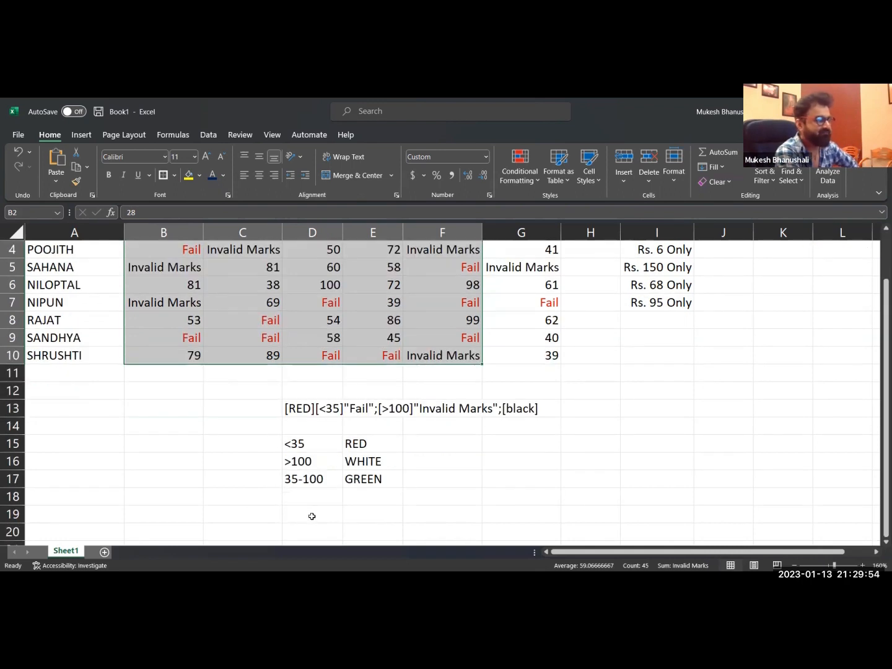
{"action": "left_click", "coordinate": [317, 499]}
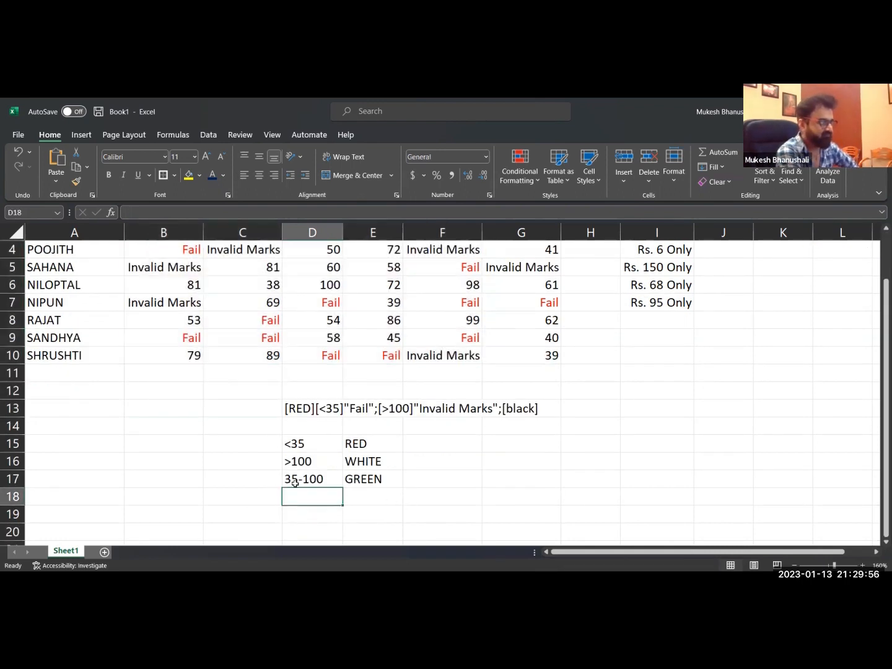
{"action": "left_click_drag", "start_coordinate": [295, 480], "coordinate": [399, 486]}
{"action": "key", "text": "Delete"}
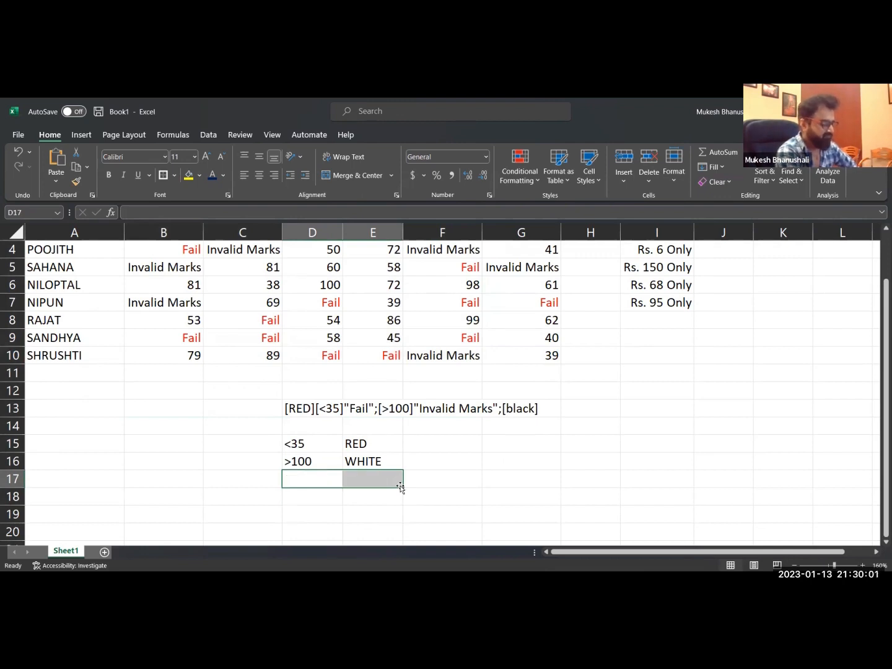
{"action": "type", "text": "[>"}
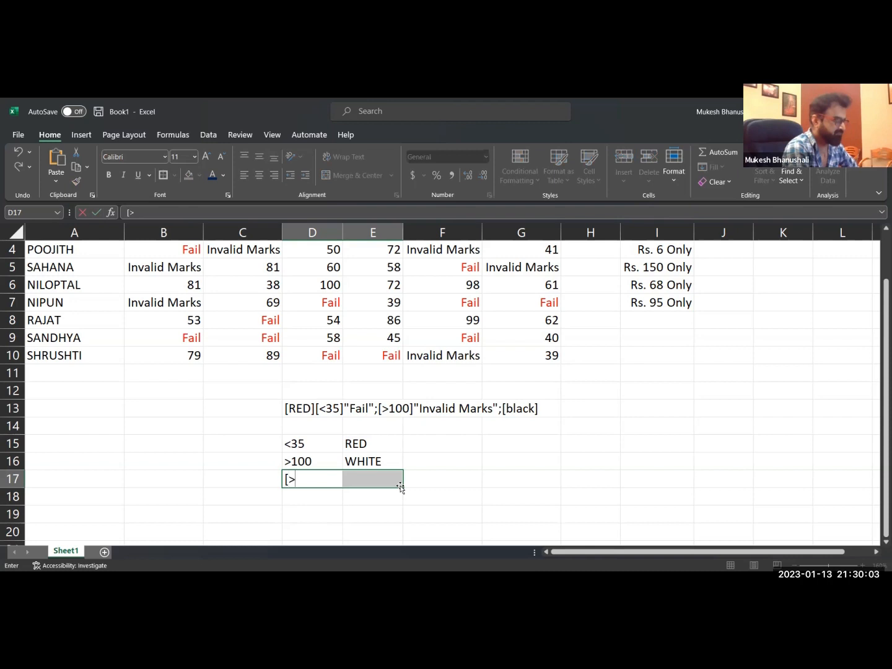
{"action": "type", "text": "90]"}
{"action": "left_click", "coordinate": [400, 487]}
{"action": "type", "text": "Merit"}
{"action": "key", "text": "Return"}
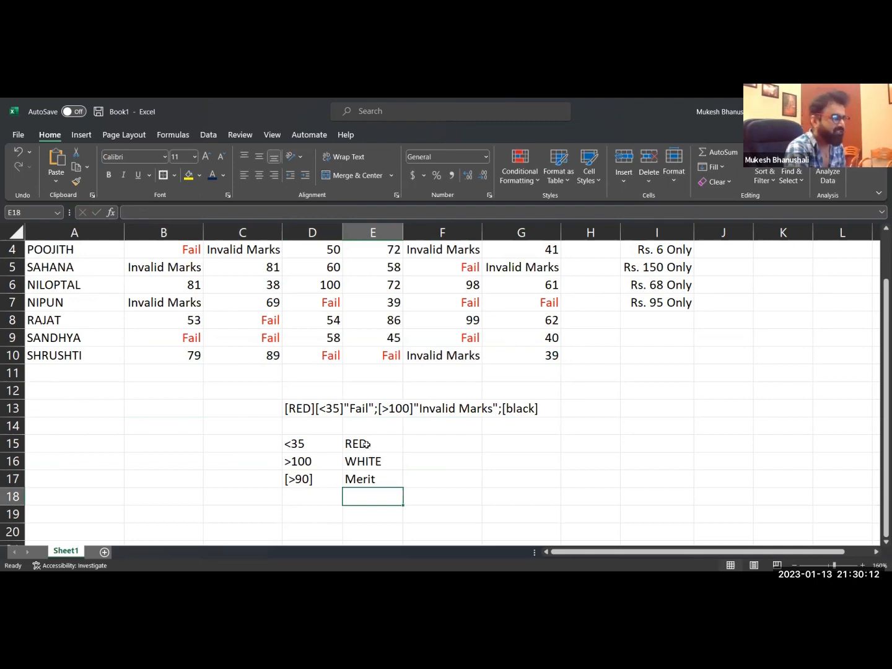
Enter the sample result Fail-22 in cell F15, beside the <35 RED condition.
{"action": "left_click", "coordinate": [434, 446]}
{"action": "type", "text": "Fail-22"}
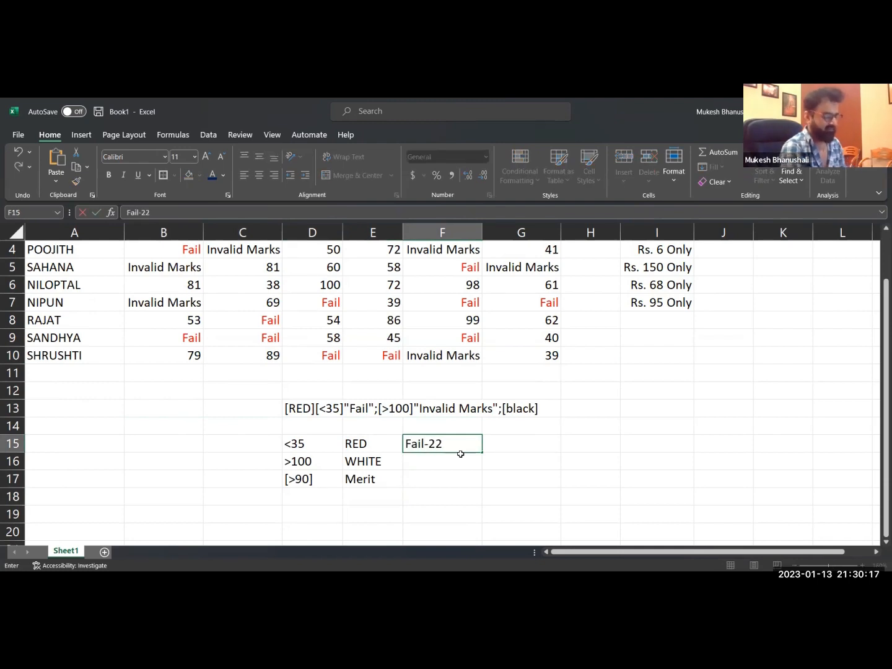
{"action": "key", "text": "Return"}
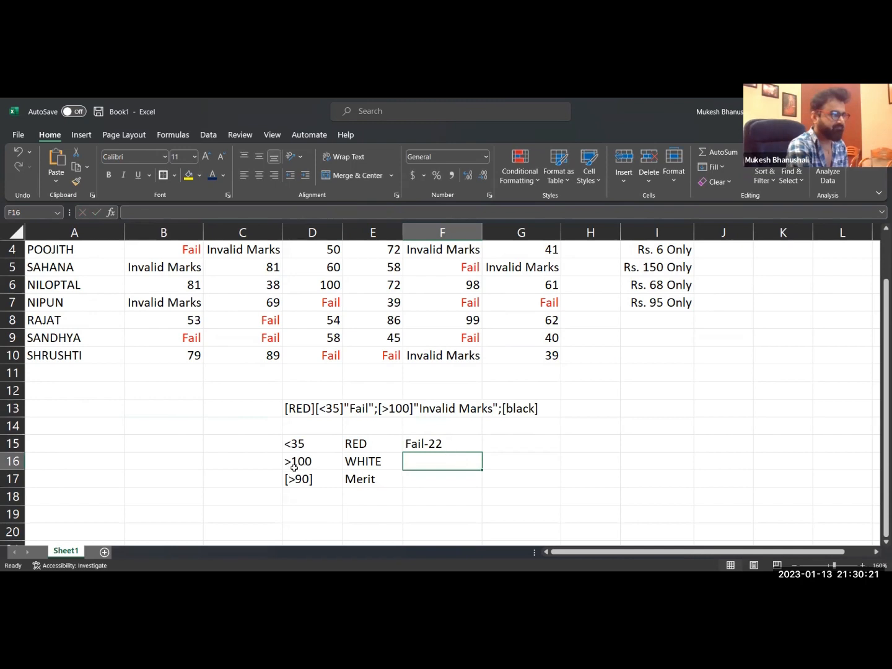
Clear the >100 and WHITE entries from row 16.
{"action": "left_click_drag", "start_coordinate": [288, 461], "coordinate": [437, 464]}
{"action": "key", "text": "Delete"}
{"action": "left_click", "coordinate": [316, 499]}
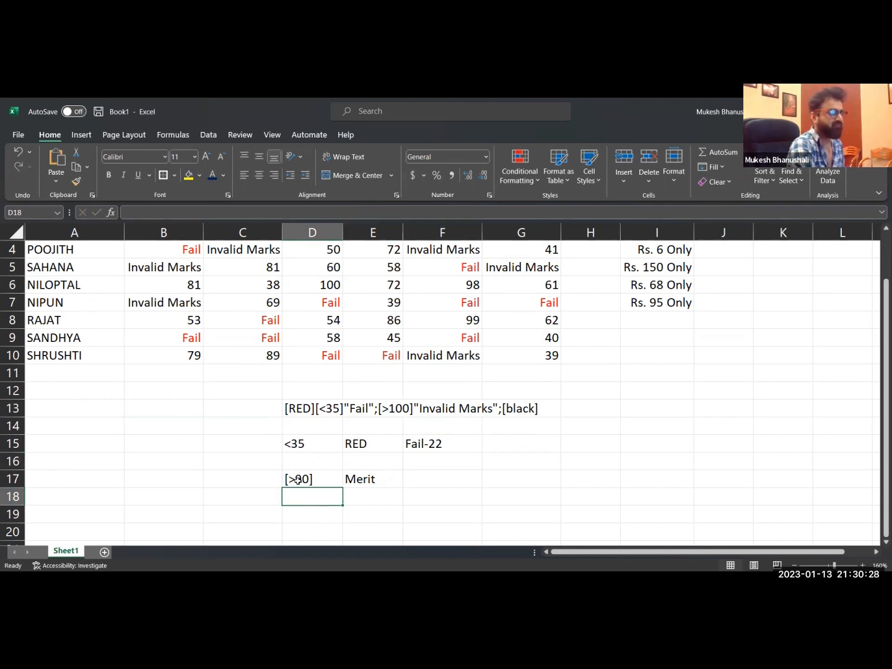
{"action": "left_click", "coordinate": [418, 446]}
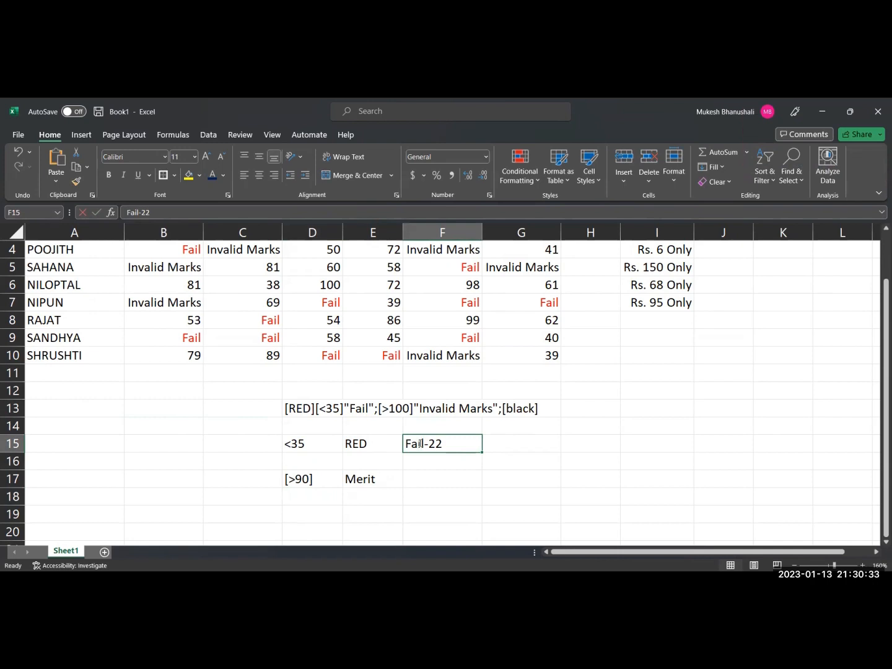
{"action": "double_click", "coordinate": [420, 443]}
{"action": "left_click_drag", "start_coordinate": [428, 444], "coordinate": [454, 450]}
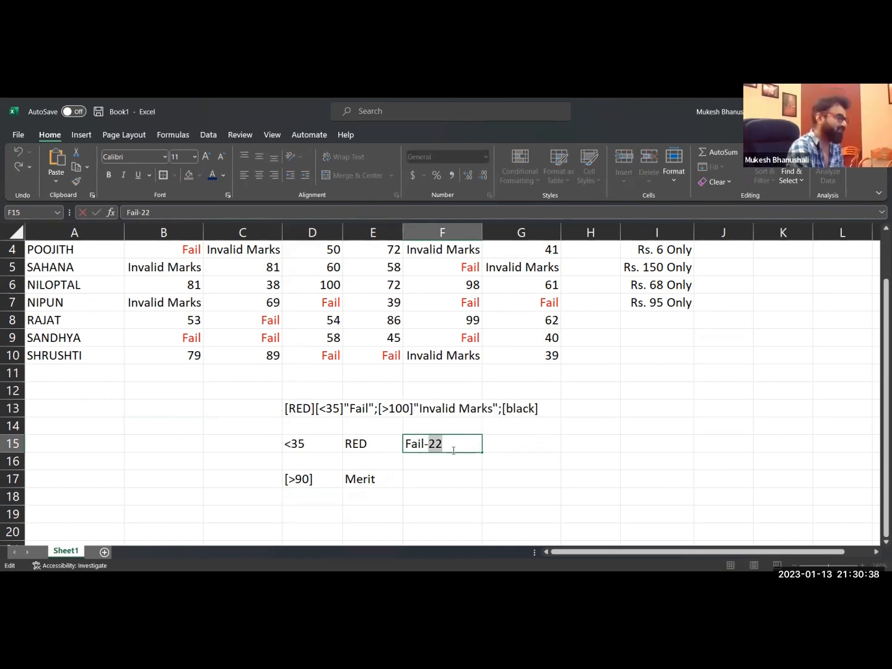
{"action": "left_click", "coordinate": [416, 445]}
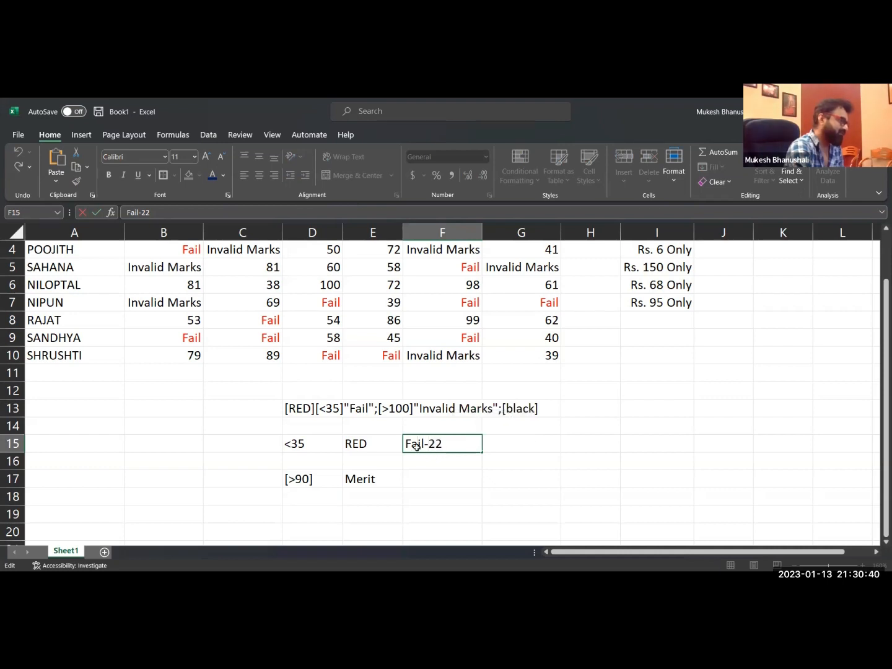
{"action": "left_click", "coordinate": [292, 483]}
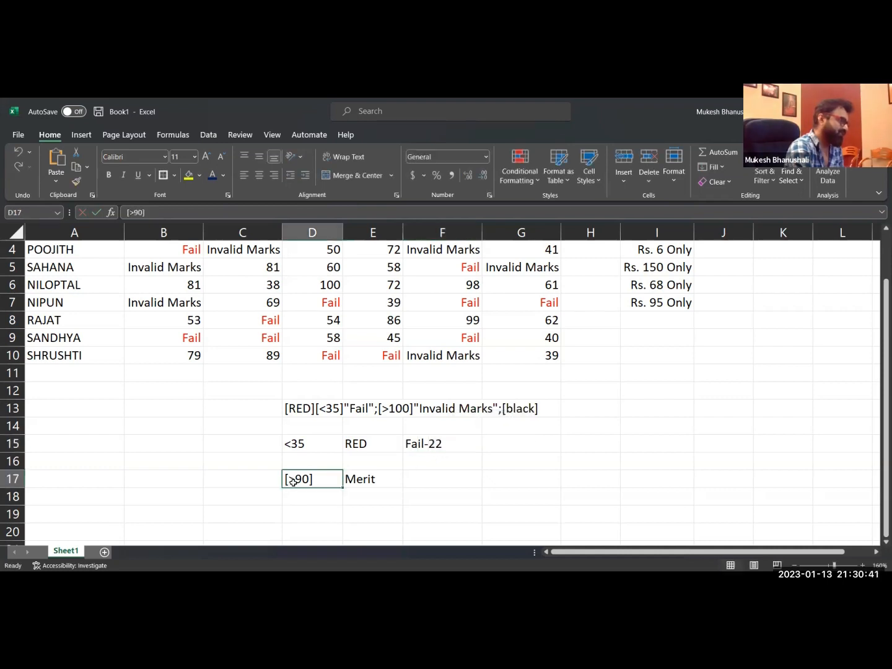
Change the Merit entry in cell E17 to 92 - Merit.
{"action": "left_click", "coordinate": [361, 480]}
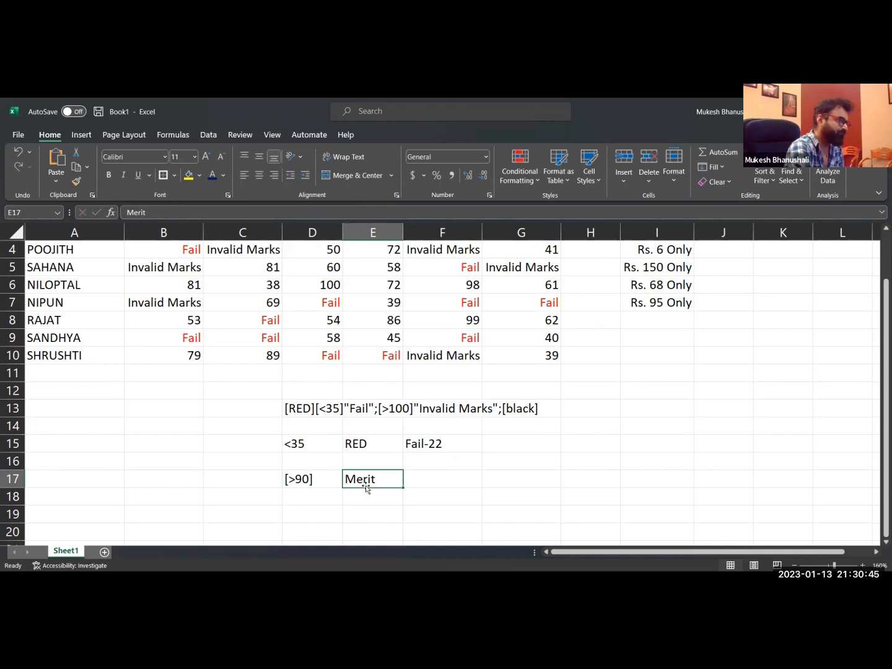
{"action": "double_click", "coordinate": [347, 479]}
{"action": "type", "text": "9"}
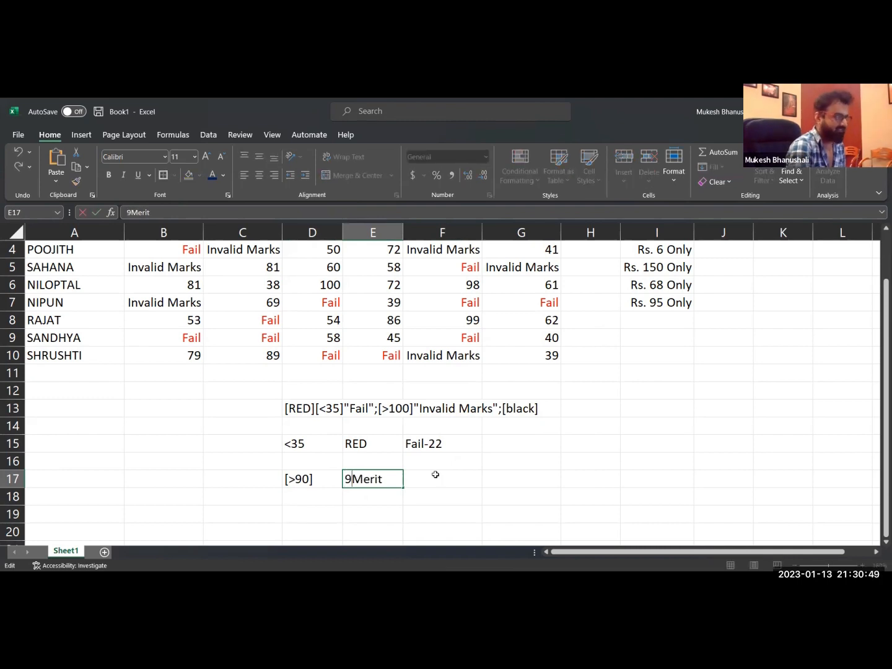
{"action": "type", "text": "2 -"}
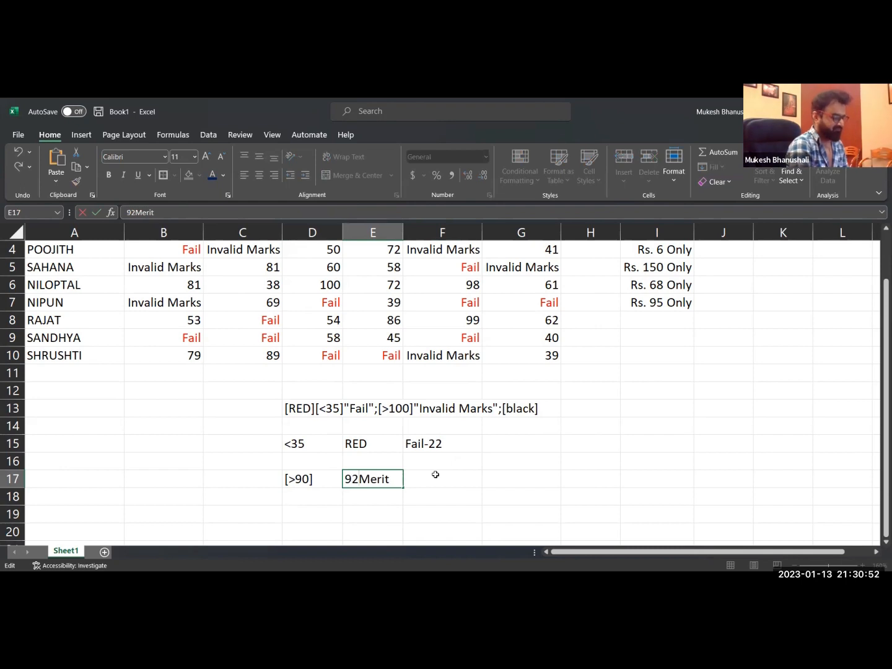
{"action": "key", "text": "Return"}
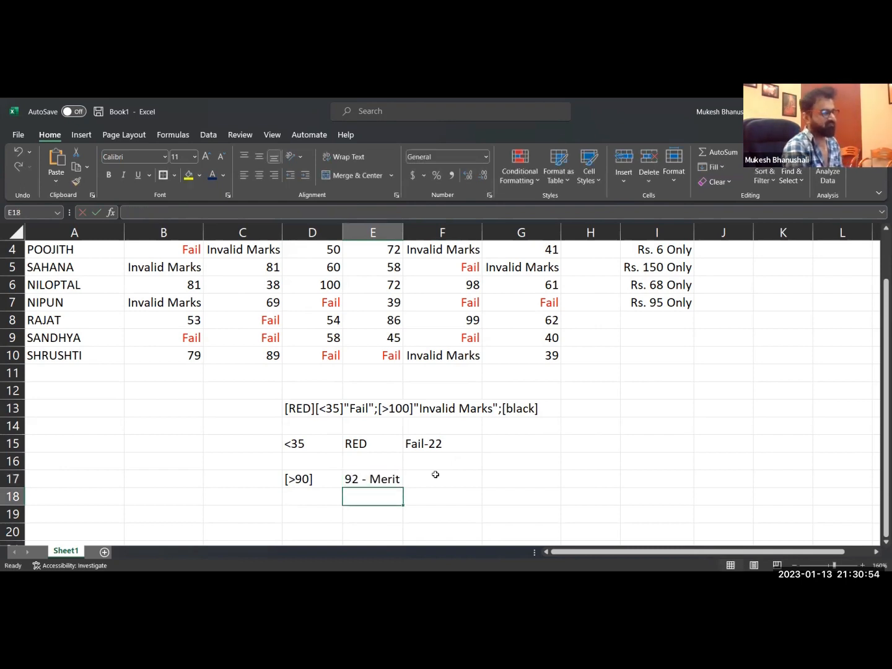
Enter [black in cell E16, between the RED and 92 - Merit entries.
{"action": "left_click", "coordinate": [382, 481]}
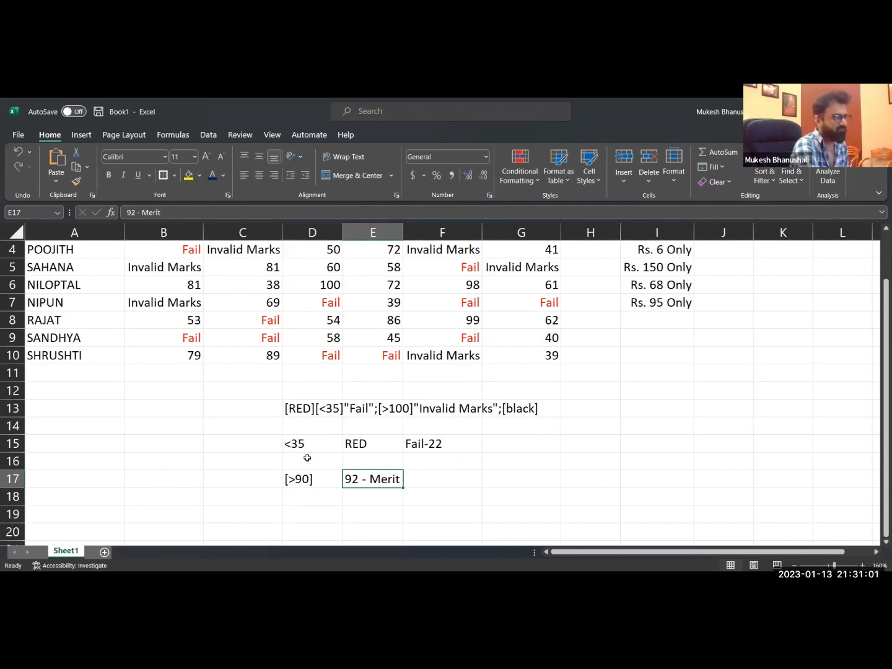
{"action": "left_click", "coordinate": [376, 464]}
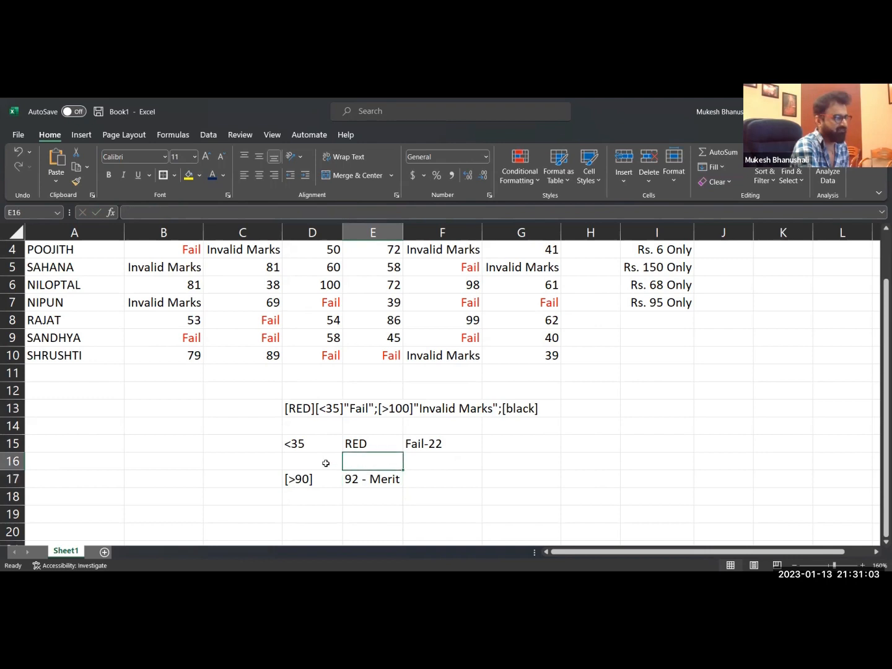
{"action": "type", "text": "[black"}
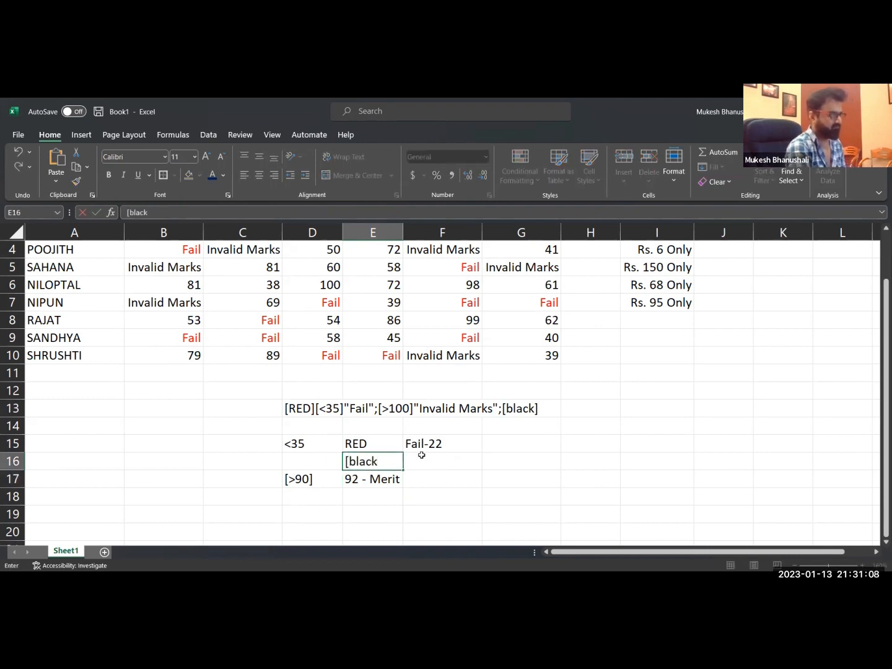
{"action": "key", "text": "Return"}
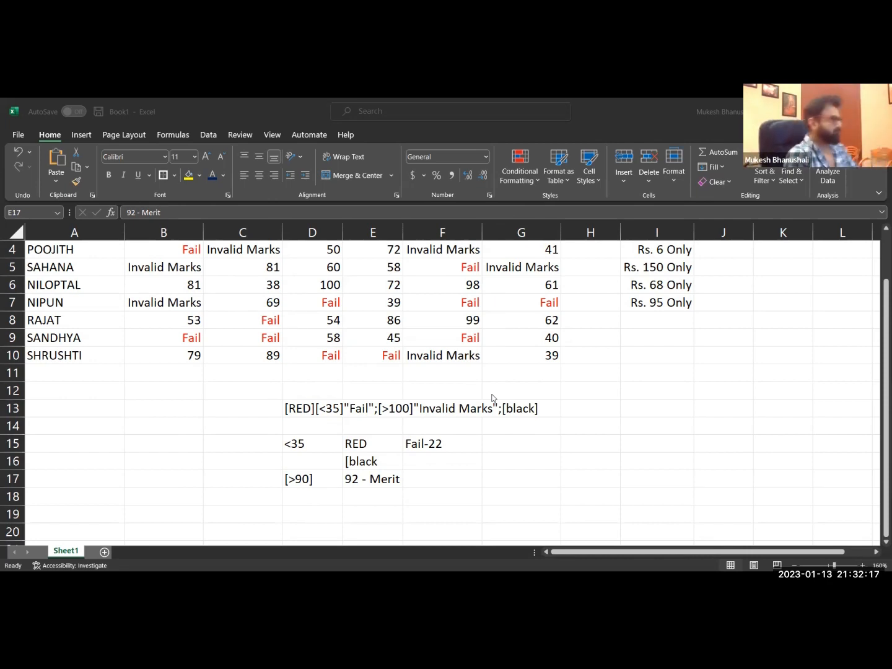
Enter the heading sales in cell A13.
{"action": "left_click", "coordinate": [48, 406]}
{"action": "type", "text": "sales"}
{"action": "key", "text": "Return"}
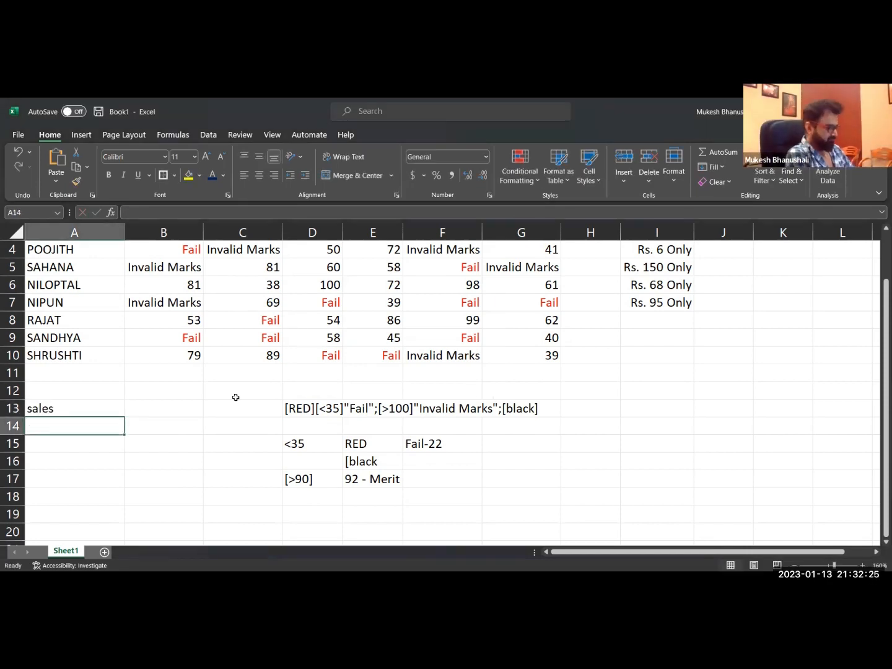
Enter a RANDBETWEEN formula in cell A14 with 1000000 as the lower limit and 9900000 as the upper limit.
{"action": "type", "text": "=rand"}
{"action": "key", "text": "Down"}
{"action": "key", "text": "Down"}
{"action": "key", "text": "Tab"}
{"action": "type", "text": "10"}
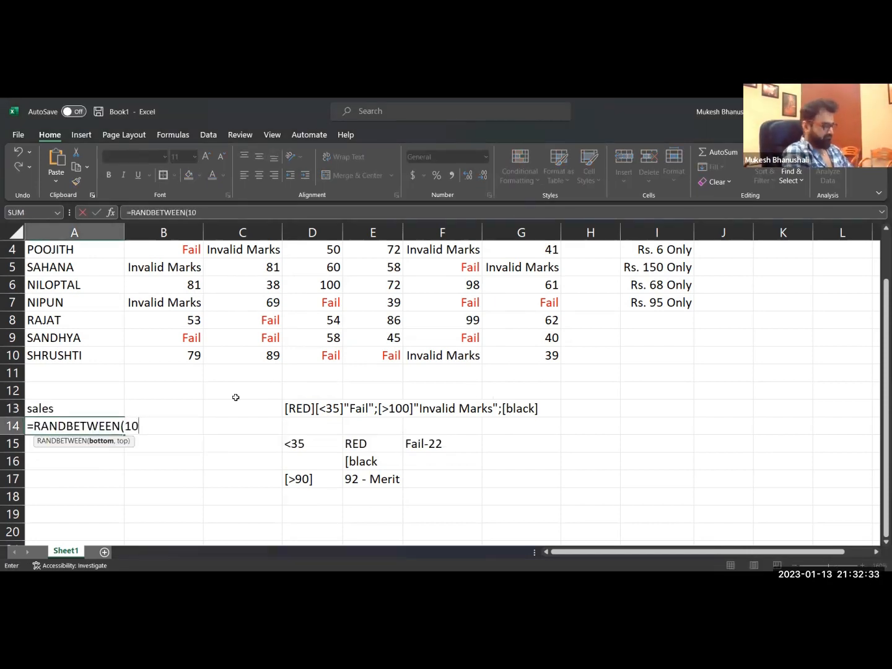
{"action": "type", "text": "00000,9900000"}
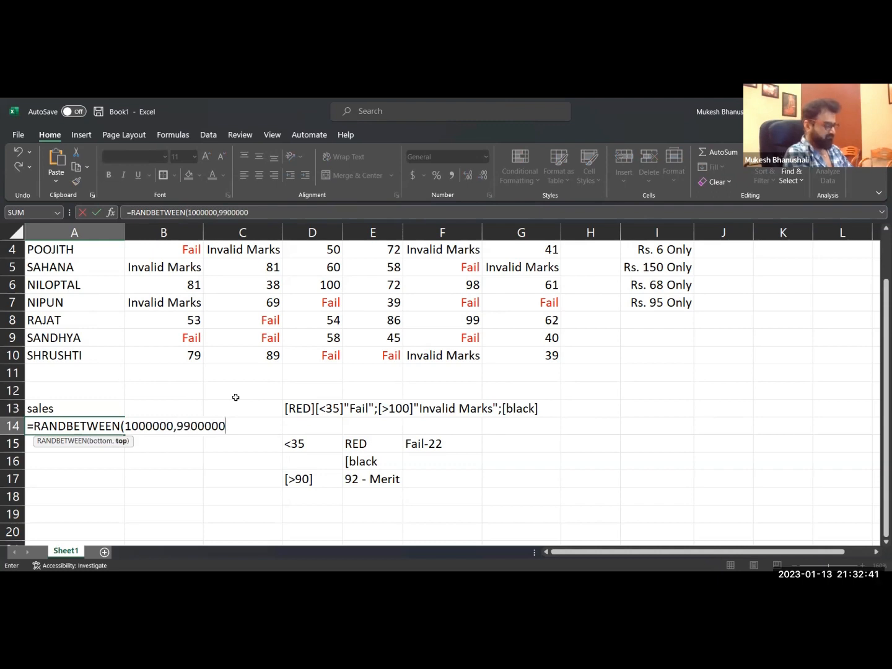
{"action": "key", "text": "ctrl+Return"}
Copy the random-number formula from A14 down to A19 and convert the results to static values.
{"action": "key", "text": "ctrl+c"}
{"action": "key", "text": "shift+Down"}
{"action": "key", "text": "shift+Down"}
{"action": "key", "text": "shift+Down"}
{"action": "key", "text": "shift+Down"}
{"action": "key", "text": "shift+Down"}
{"action": "key", "text": "Return"}
{"action": "key", "text": "ctrl+alt+v"}
{"action": "key", "text": "v"}
{"action": "key", "text": "Return"}
{"action": "key", "text": "ctrl+1"}
{"action": "left_click", "coordinate": [136, 296]}
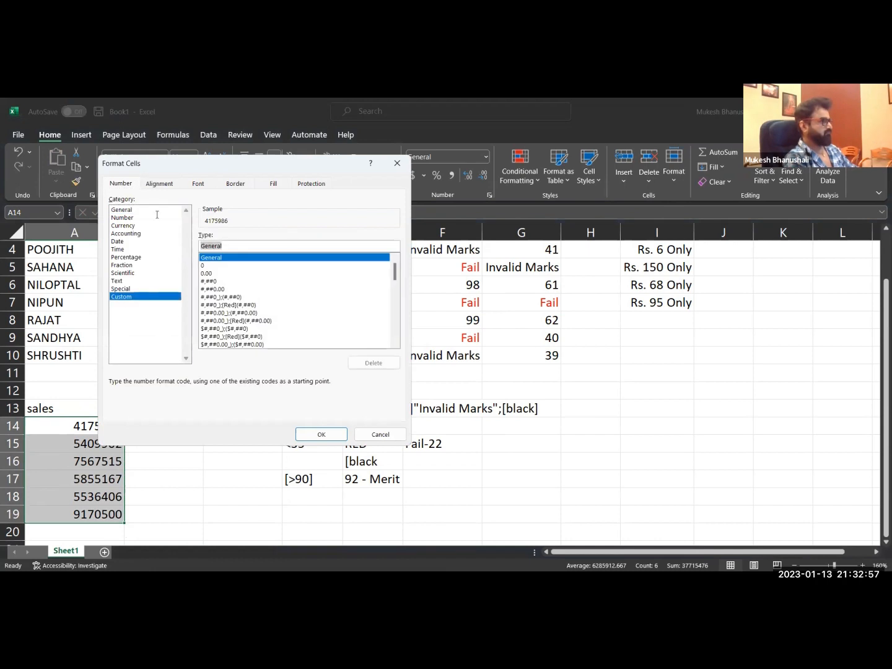
{"action": "left_click_drag", "start_coordinate": [186, 162], "coordinate": [375, 233]}
{"action": "type", "text": "#,,"}
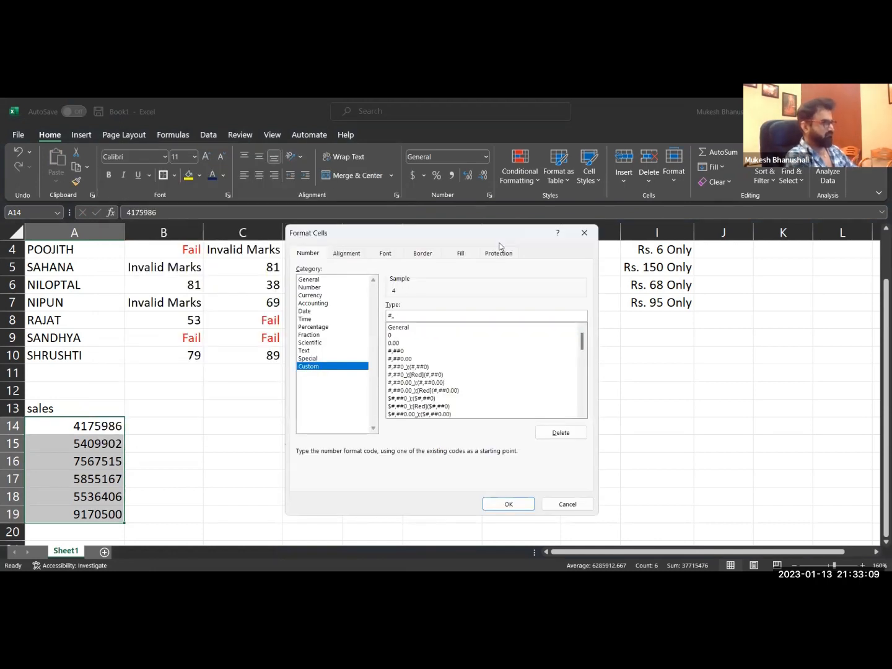
{"action": "key", "text": "Escape"}
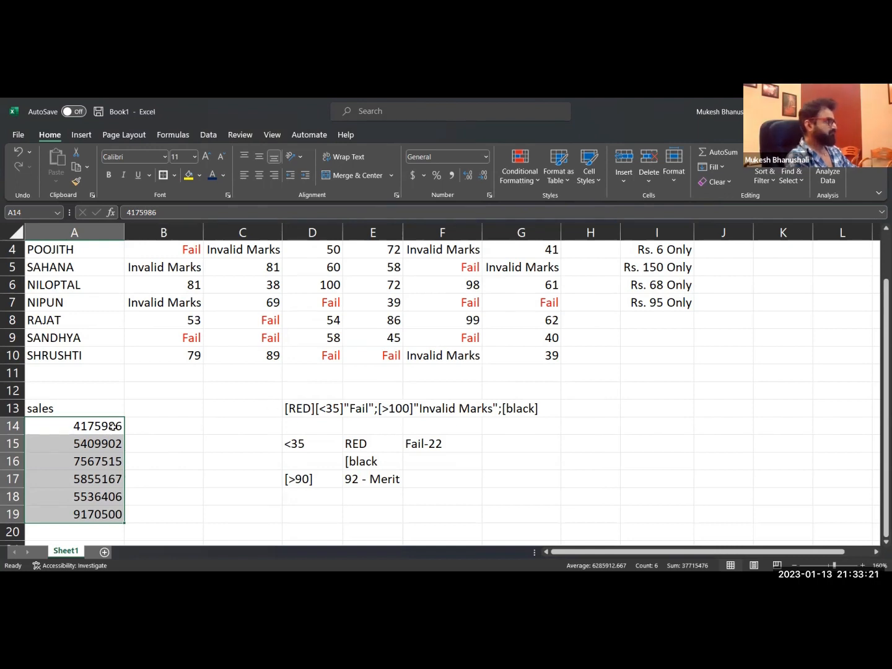
Clear the sales values in A14:A19 and enter =RANDBETWEEN(1000000,10000000) in A14.
{"action": "left_click_drag", "start_coordinate": [93, 427], "coordinate": [99, 514]}
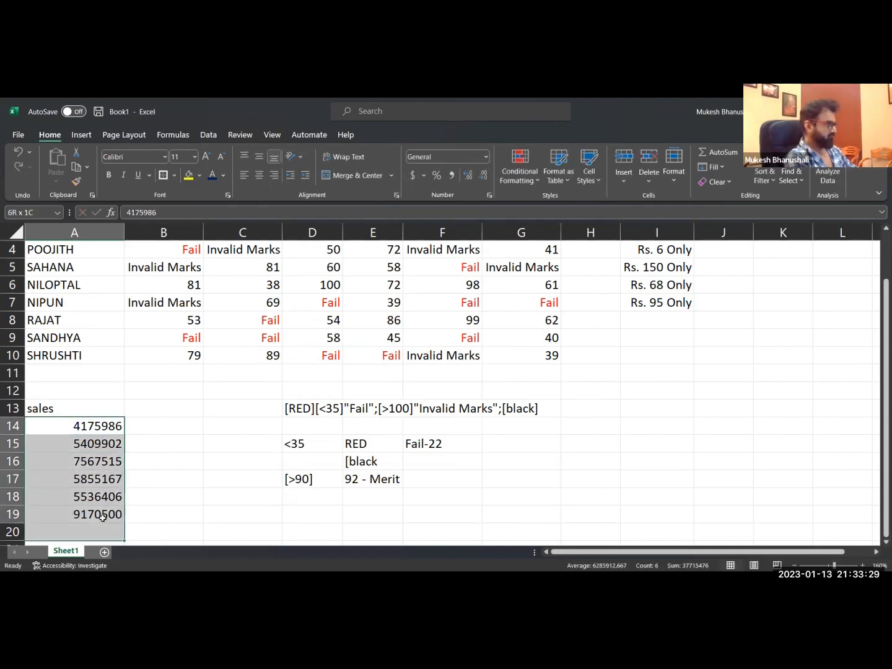
{"action": "key", "text": "Delete"}
{"action": "type", "text": "=RANDBETWEEN(1"}
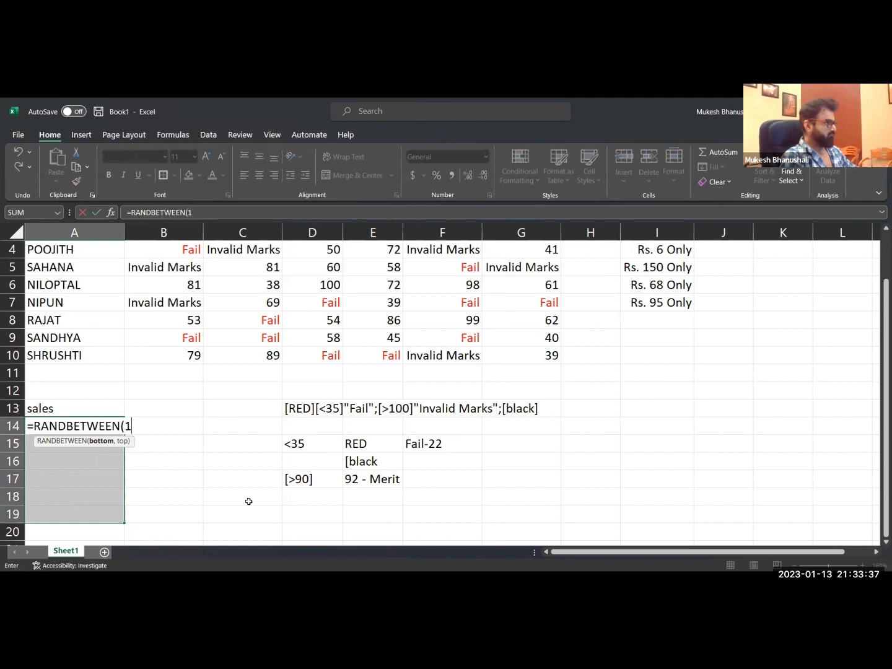
{"action": "type", "text": "000000"}
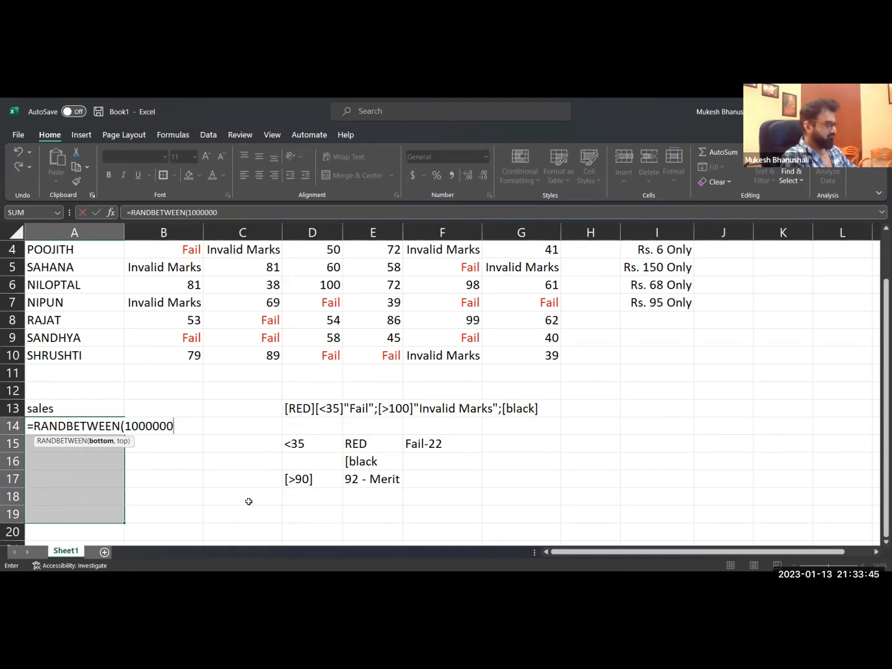
{"action": "type", "text": ","}
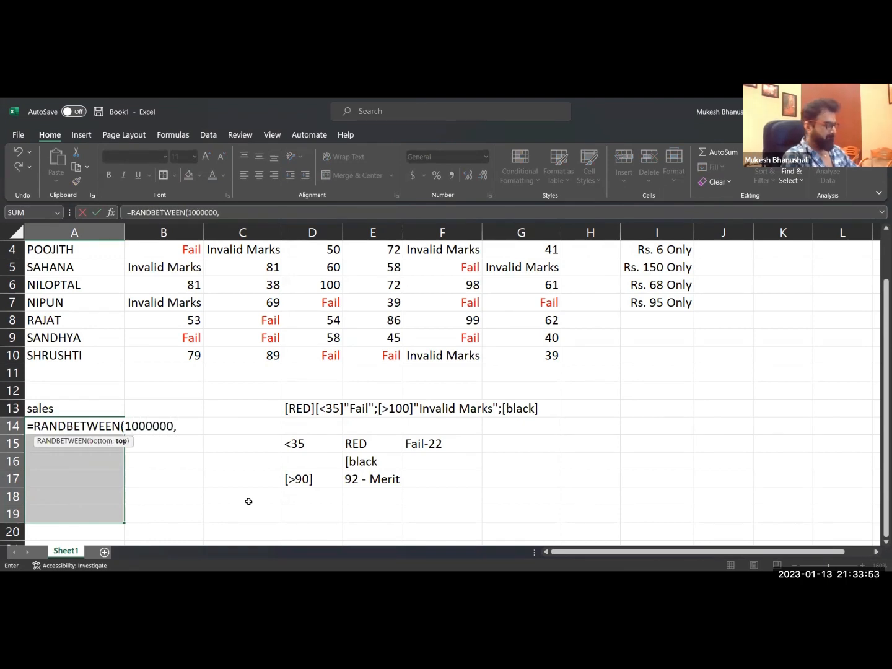
{"action": "type", "text": "1000000)"}
{"action": "key", "text": "Return"}
Fill the RANDBETWEEN formula from A14 down to A19 and paste the results back as values only.
{"action": "key", "text": "ctrl+c"}
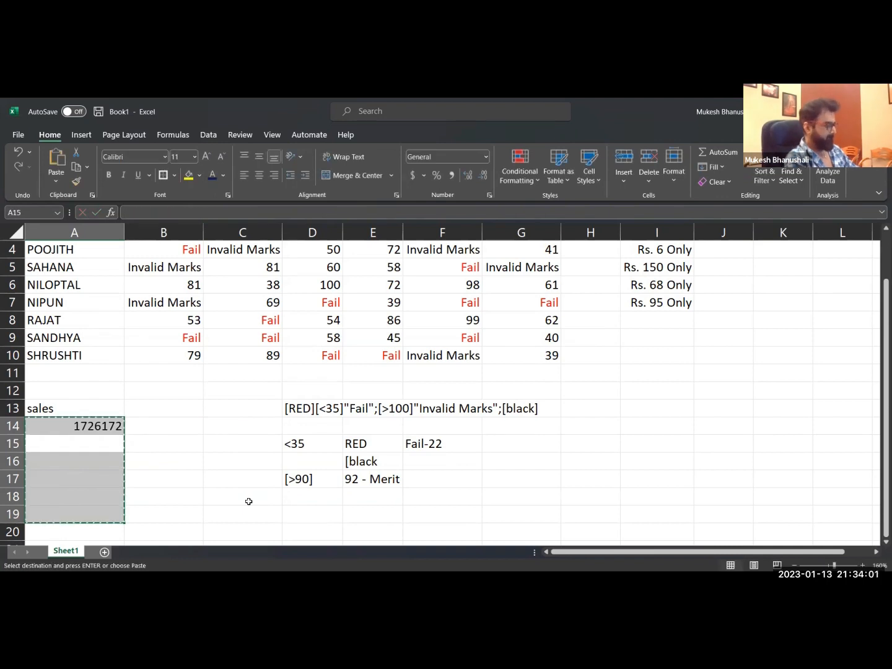
{"action": "key", "text": "Escape"}
{"action": "left_click", "coordinate": [93, 427]}
{"action": "left_click_drag", "start_coordinate": [124, 435], "coordinate": [122, 515]}
{"action": "key", "text": "ctrl+c"}
{"action": "key", "text": "ctrl+alt+v"}
{"action": "key", "text": "v"}
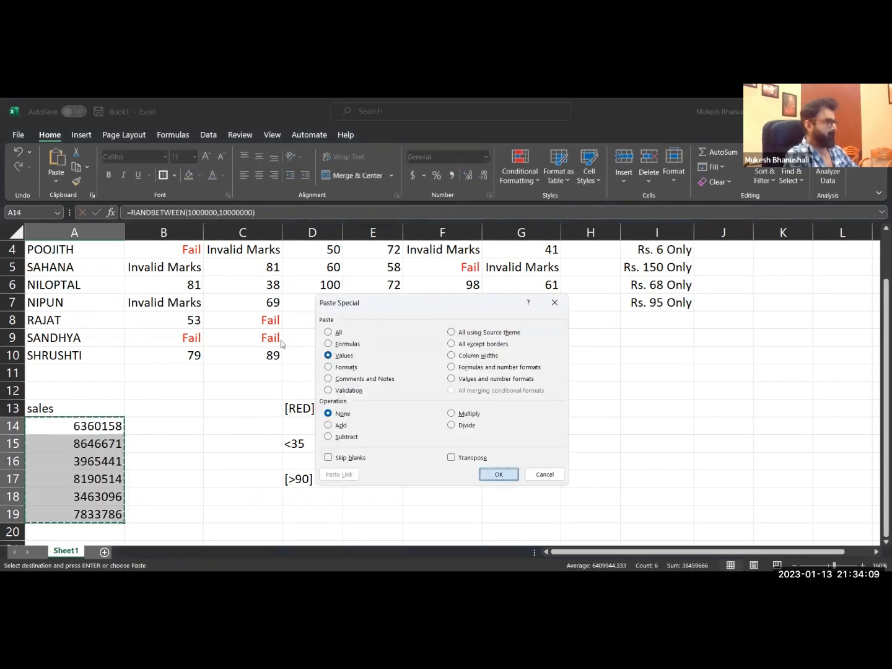
{"action": "key", "text": "Return"}
{"action": "key", "text": "Escape"}
Try the custom number format #,,.00 on the sales values in A14:A19 and undo it.
{"action": "key", "text": "Right"}
{"action": "key", "text": "Left"}
{"action": "key", "text": "ctrl+shift+Down"}
{"action": "key", "text": "ctrl+1"}
{"action": "type", "text": "#,"}
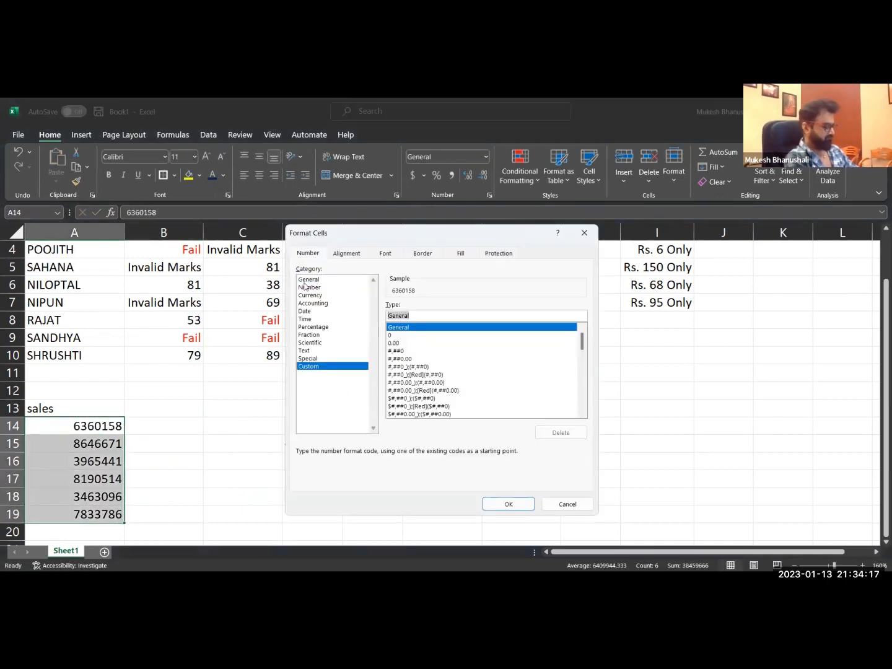
{"action": "type", "text": ","}
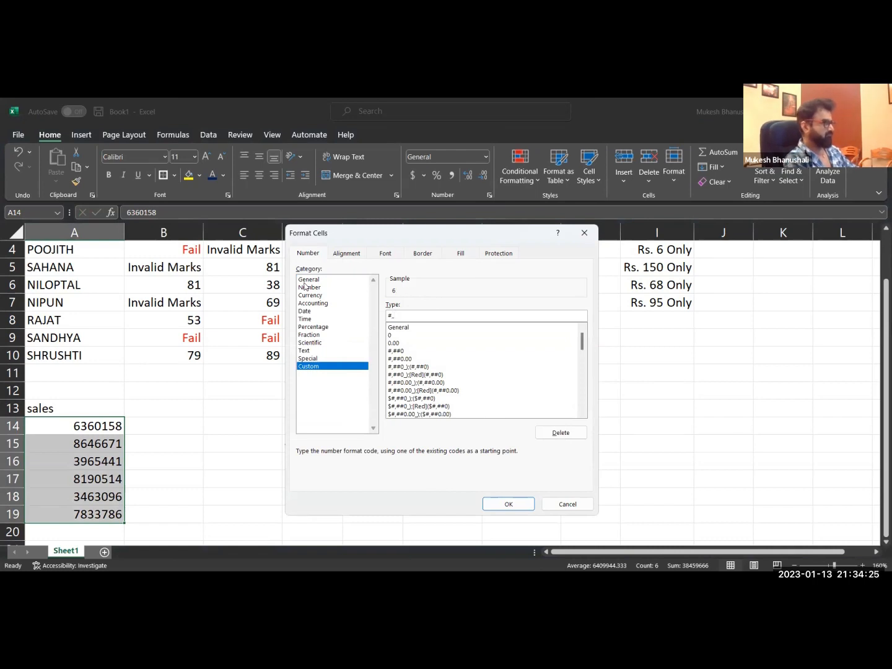
{"action": "type", "text": ".00"}
{"action": "key", "text": "Return"}
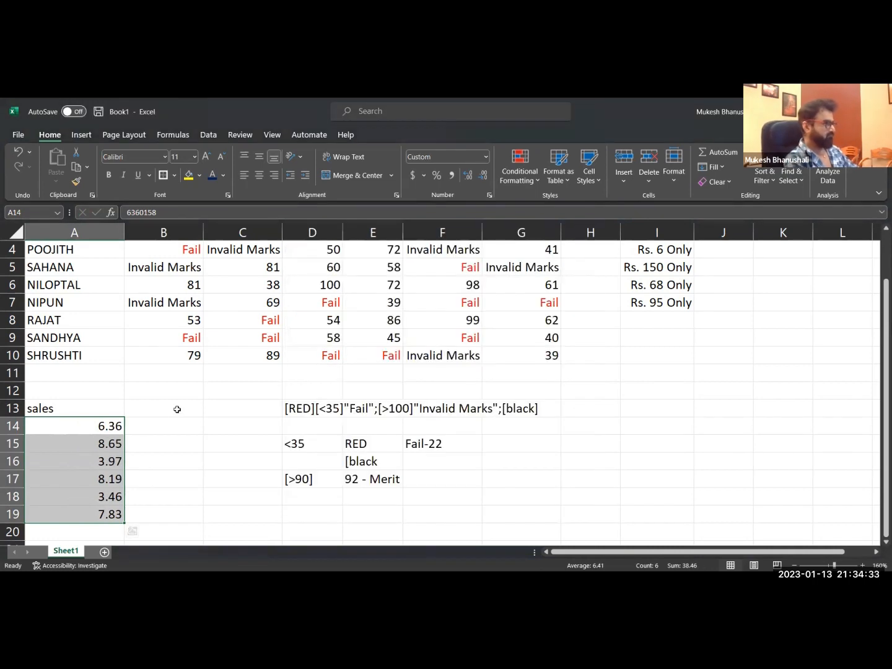
{"action": "key", "text": "ctrl+z"}
{"action": "left_click", "coordinate": [145, 438]}
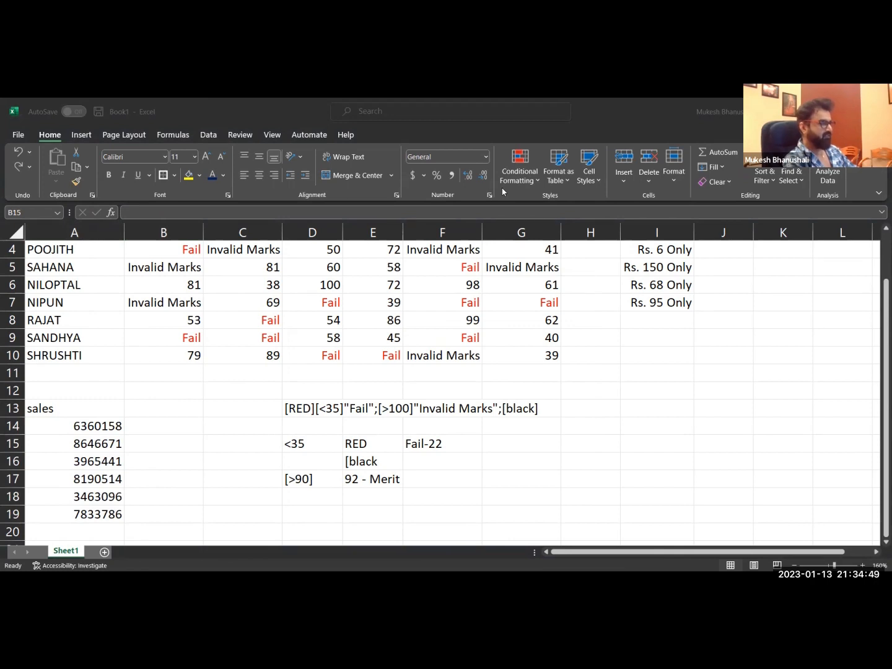
Write the format code section [>90]"merit" in cell D19.
{"action": "left_click", "coordinate": [327, 513]}
{"action": "type", "text": "[>"}
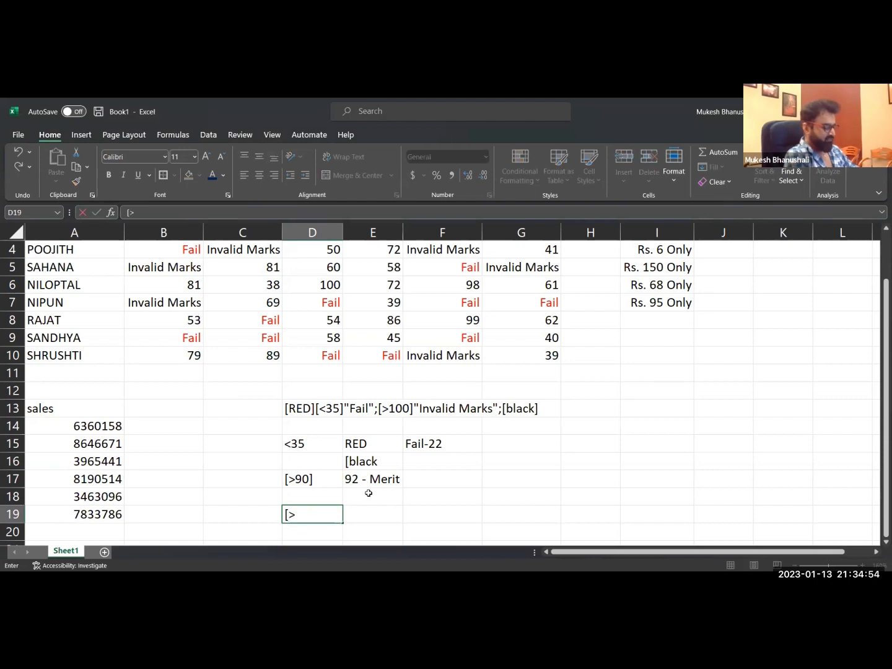
{"action": "type", "text": "90]\"merit"}
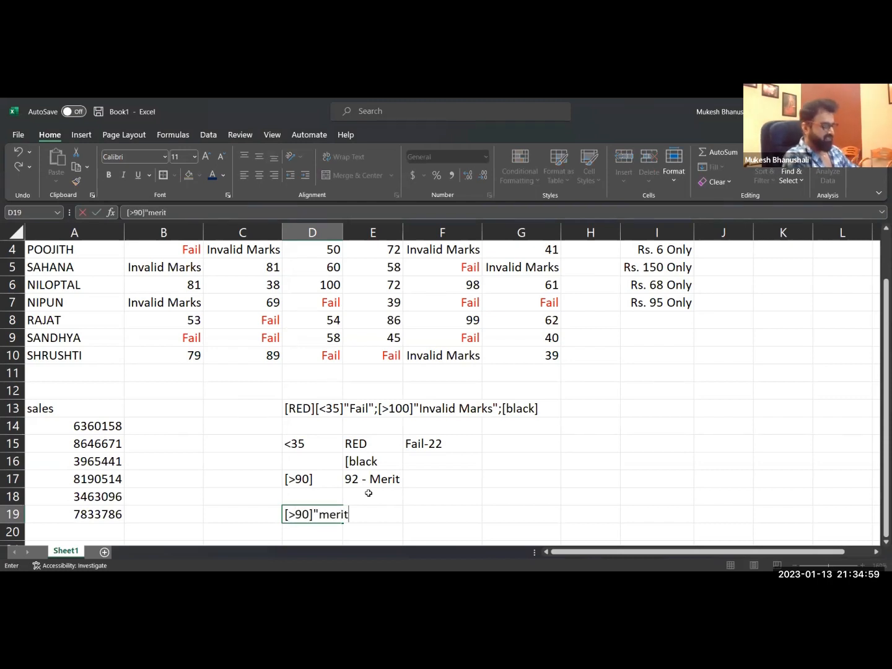
Insert the color [red] and the condition [<35] in front of [>90] in the D19 format code.
{"action": "key", "text": "Left"}
{"action": "key", "text": "Left"}
{"action": "key", "text": "Left"}
{"action": "key", "text": "Right"}
{"action": "key", "text": "Right"}
{"action": "key", "text": "Right"}
{"action": "key", "text": "Right"}
{"action": "key", "text": "Left"}
{"action": "key", "text": "F2"}
{"action": "key", "text": "Left"}
{"action": "key", "text": "Left"}
{"action": "key", "text": "Left"}
{"action": "key", "text": "Left"}
{"action": "key", "text": "Left"}
{"action": "key", "text": "Left"}
{"action": "key", "text": "Left"}
{"action": "key", "text": "Left"}
{"action": "key", "text": "Left"}
{"action": "key", "text": "Left"}
{"action": "key", "text": "Left"}
{"action": "key", "text": "Left"}
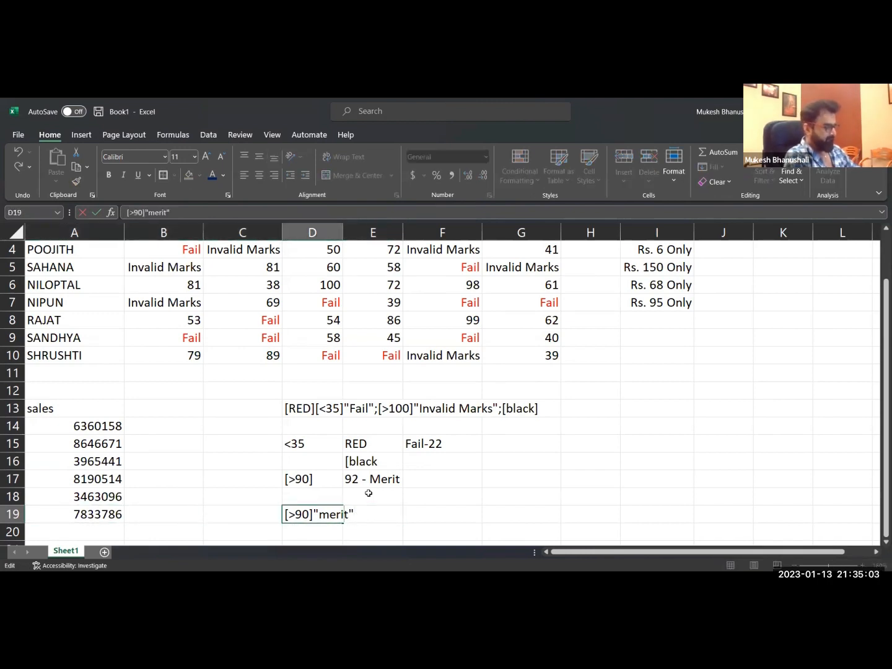
{"action": "type", "text": "[red]["}
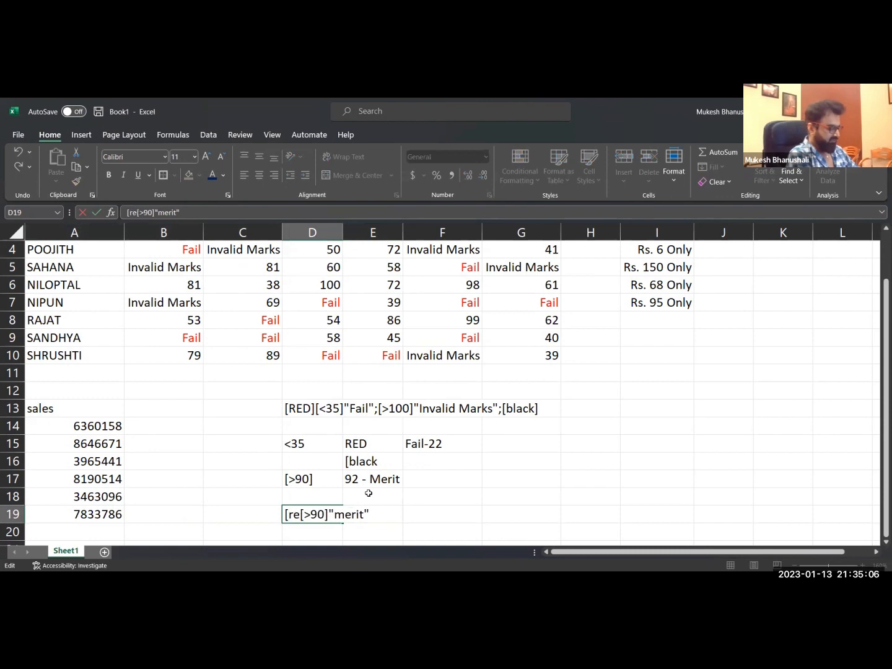
{"action": "type", "text": "<35"}
{"action": "type", "text": "]\"Fi"}
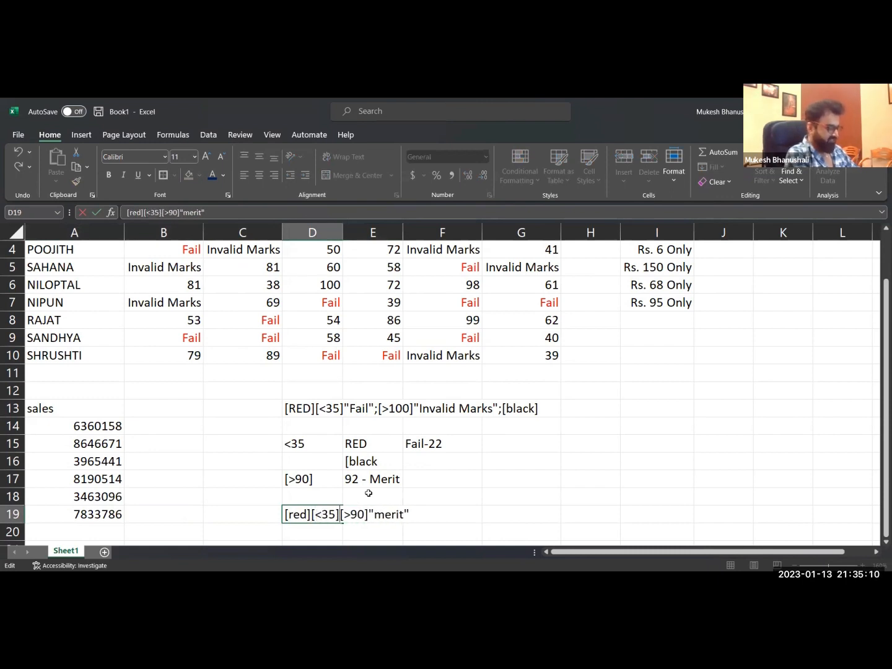
Add the text "Fail-" and a # placeholder directly after the [<35] condition in D19.
{"action": "key", "text": "BackSpace"}
{"action": "type", "text": "ail"}
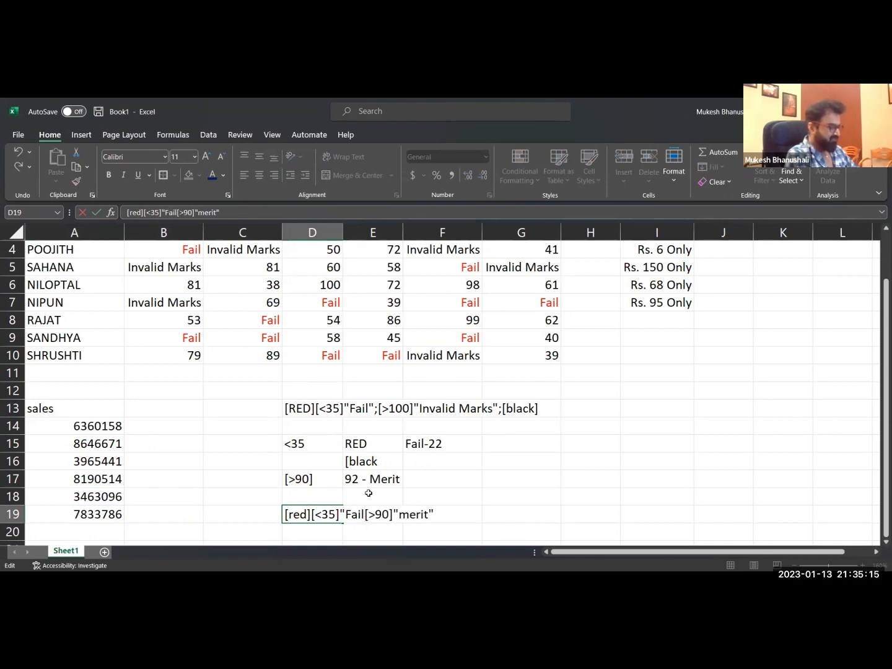
{"action": "type", "text": "\""}
{"action": "key", "text": "BackSpace"}
{"action": "type", "text": "-\""}
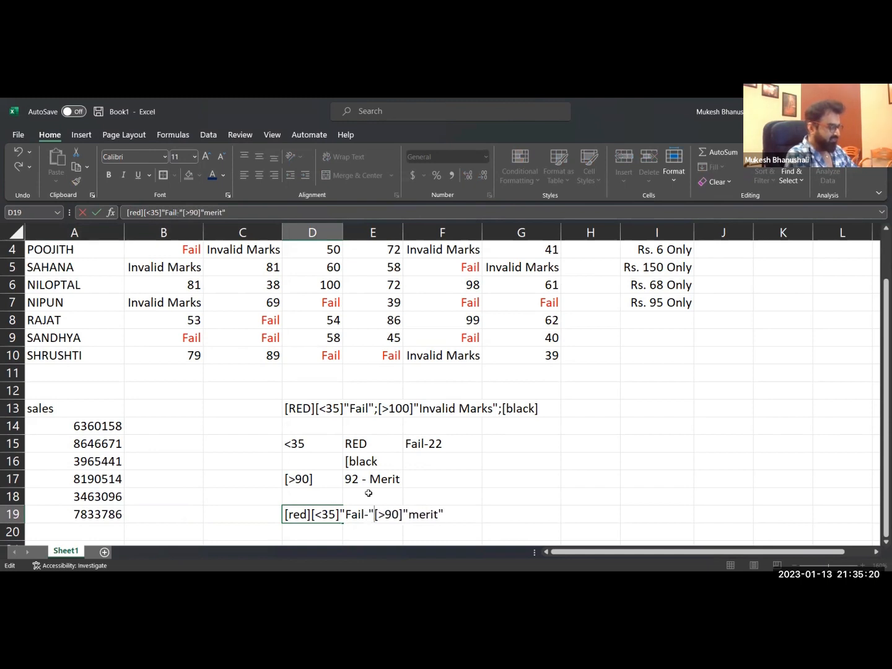
{"action": "type", "text": "#"}
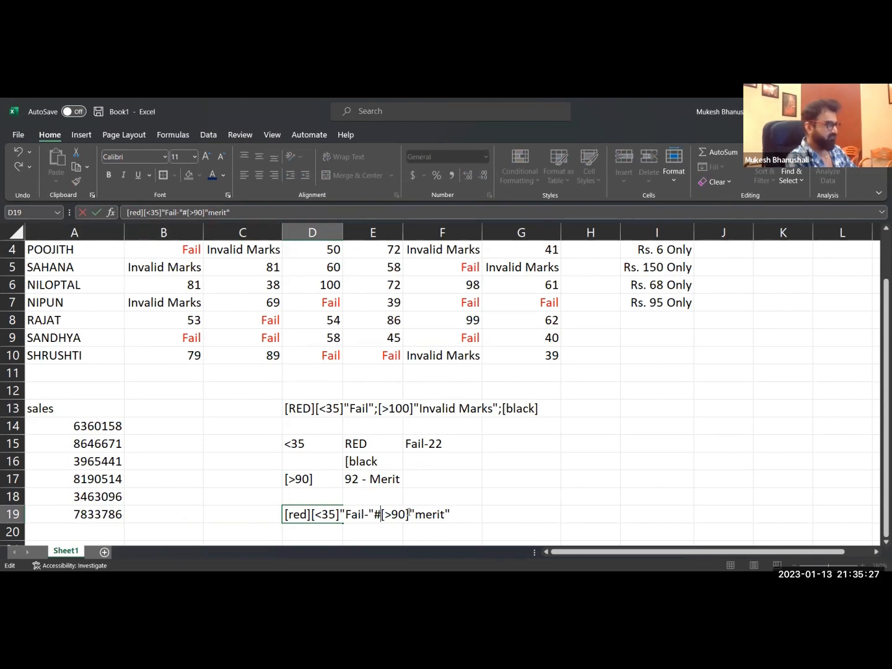
Add a # placeholder after [>90] and a hyphen before merit so the D19 section reads [>90]#"-merit".
{"action": "key", "text": "Right"}
{"action": "key", "text": "Right"}
{"action": "key", "text": "Right"}
{"action": "key", "text": "Right"}
{"action": "key", "text": "Right"}
{"action": "type", "text": "#"}
{"action": "key", "text": "Right"}
{"action": "type", "text": "-"}
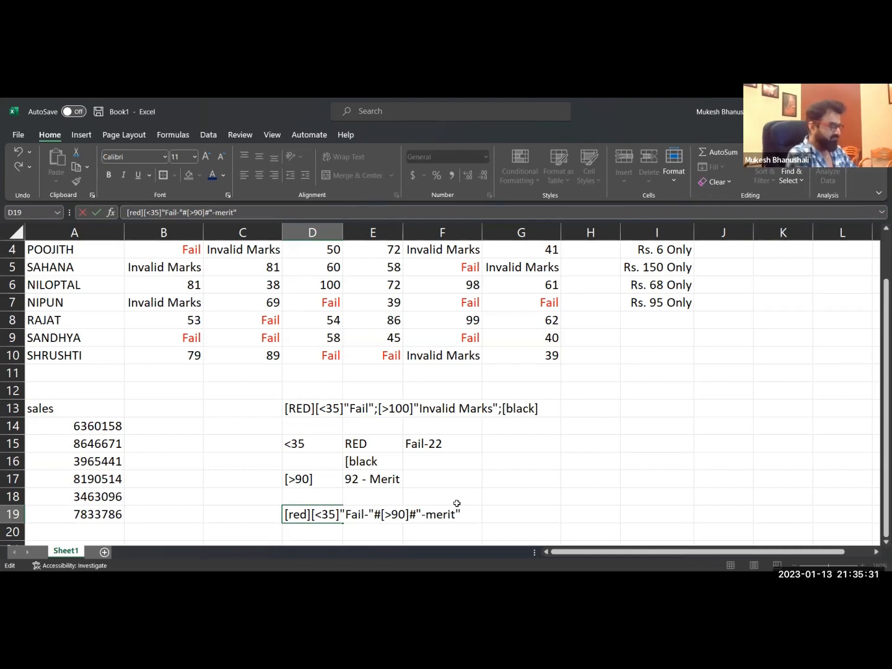
{"action": "key", "text": "Return"}
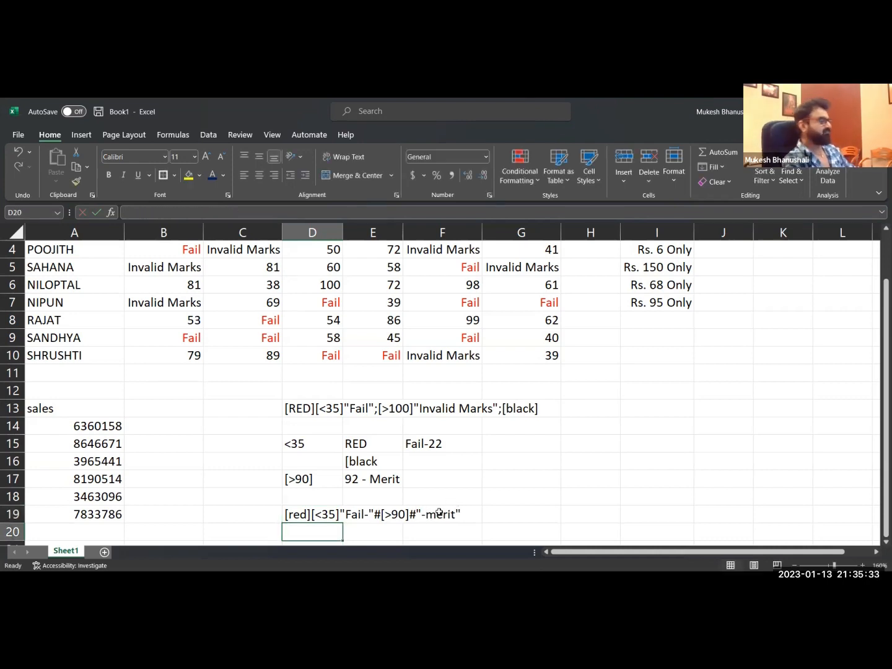
Append [black] to the end of the format code in cell D19.
{"action": "left_click", "coordinate": [304, 515]}
{"action": "key", "text": "F2"}
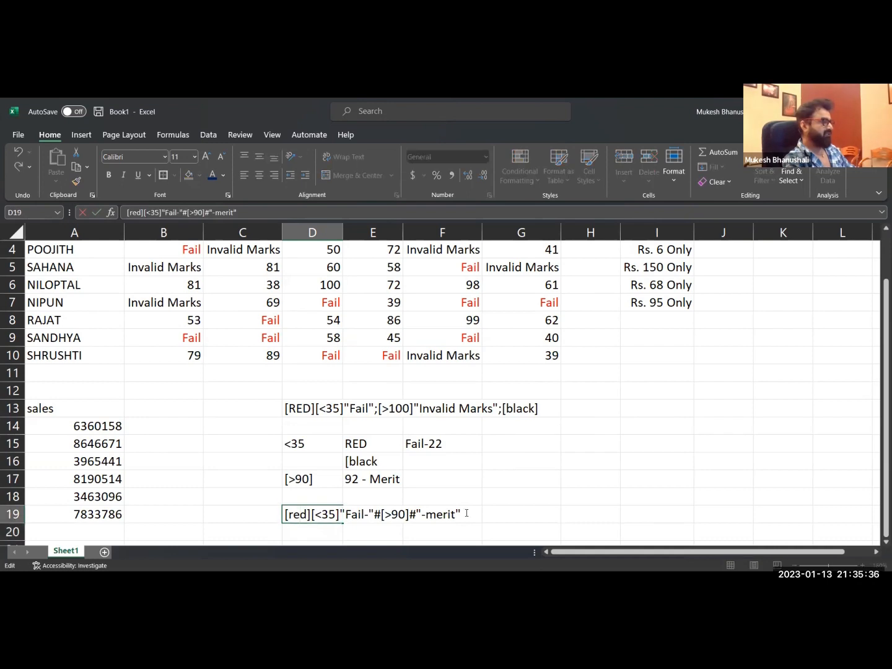
{"action": "type", "text": "[b"}
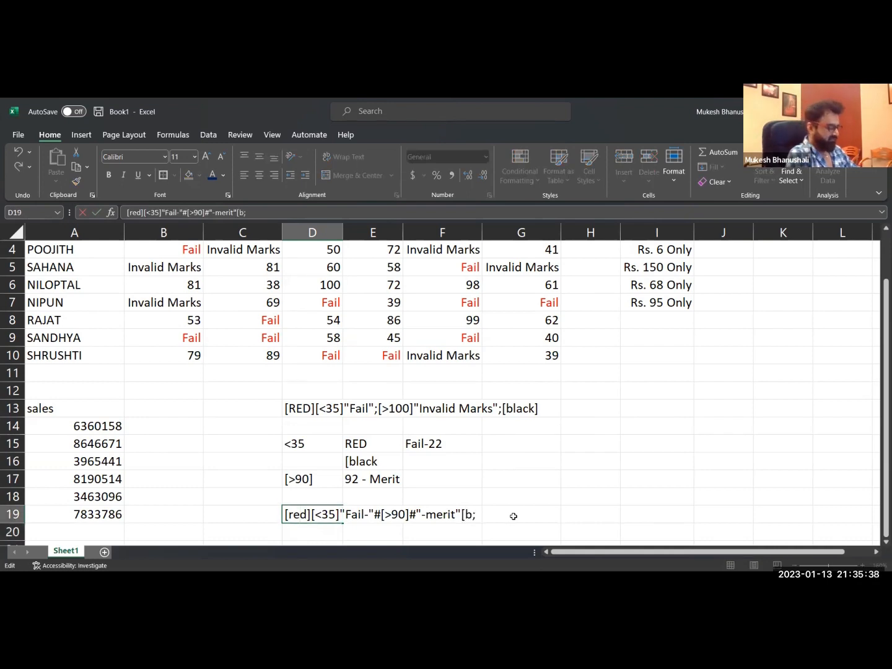
{"action": "type", "text": "lack"}
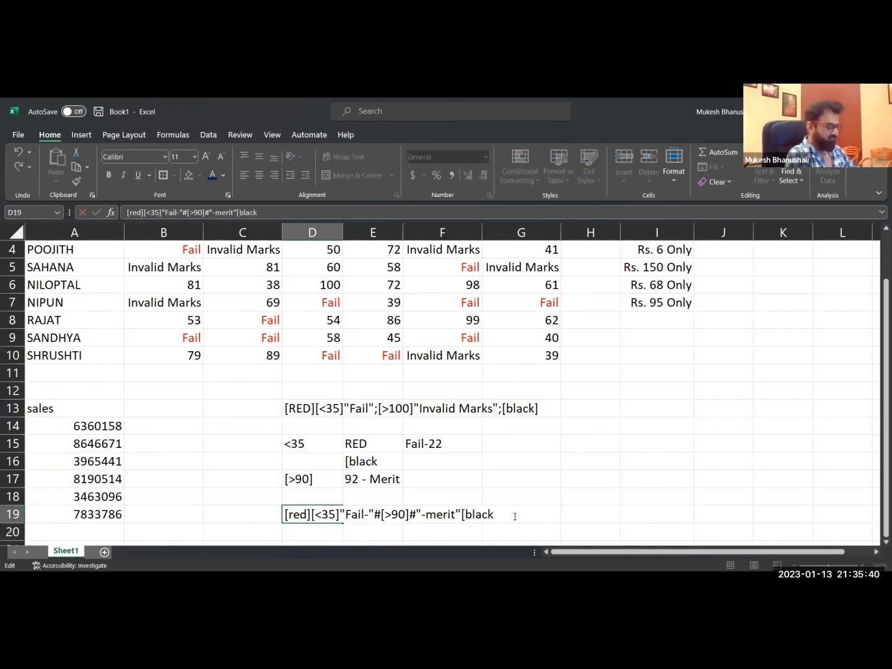
{"action": "type", "text": "]"}
{"action": "key", "text": "Return"}
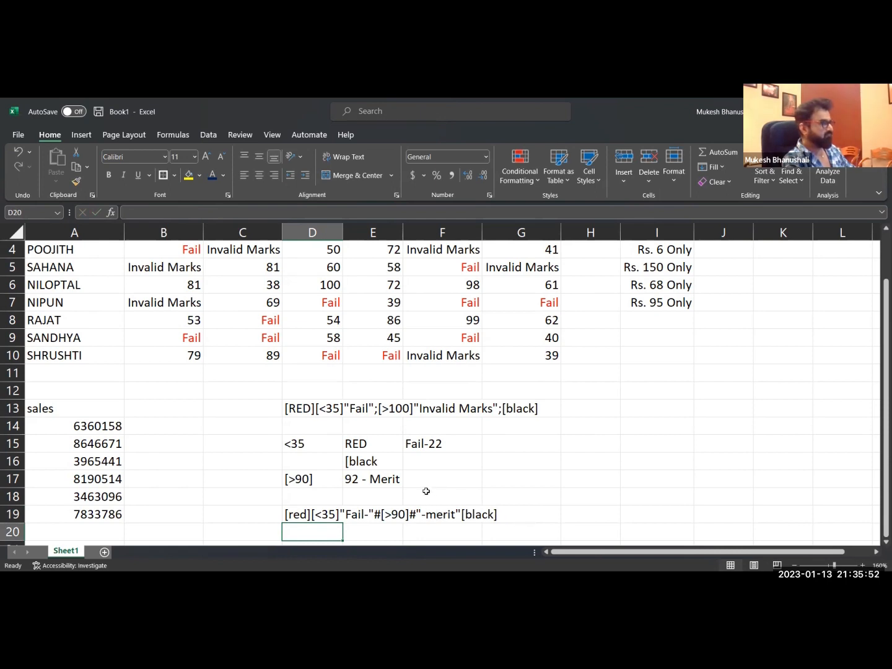
Try to apply the format code copied from D19 as a custom number format to the marks in B2:G10.
{"action": "left_click", "coordinate": [354, 513]}
{"action": "double_click", "coordinate": [282, 517]}
{"action": "left_click_drag", "start_coordinate": [284, 516], "coordinate": [586, 519]}
{"action": "key", "text": "ctrl+c"}
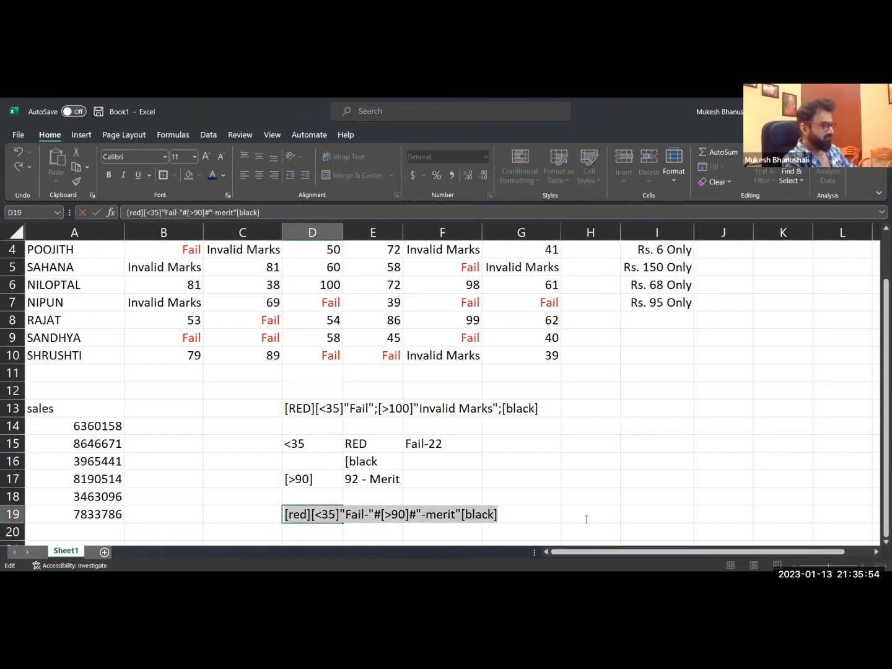
{"action": "key", "text": "Escape"}
{"action": "scroll", "coordinate": [187, 275], "scroll_direction": "up", "scroll_amount": 1}
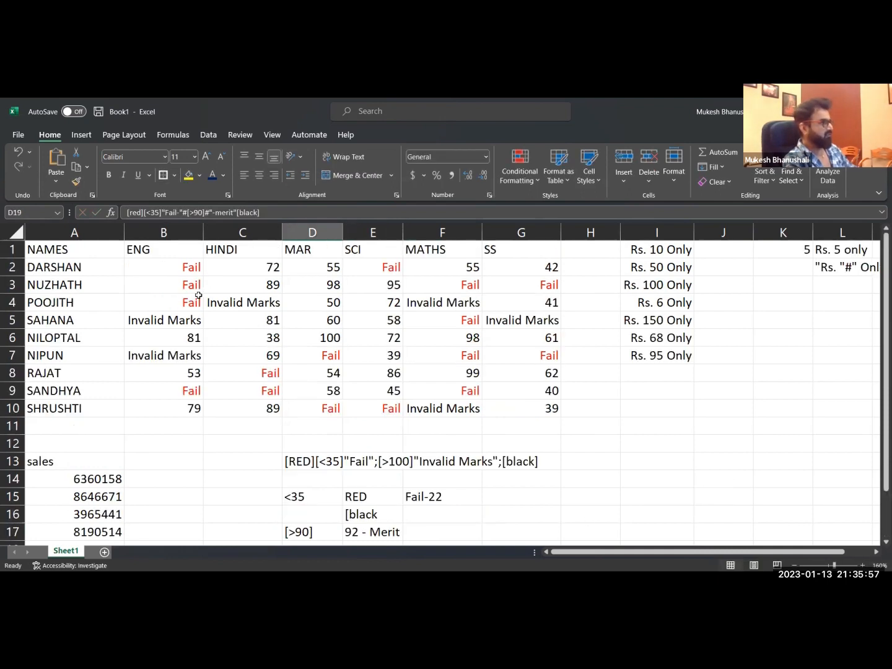
{"action": "left_click_drag", "start_coordinate": [191, 271], "coordinate": [521, 411]}
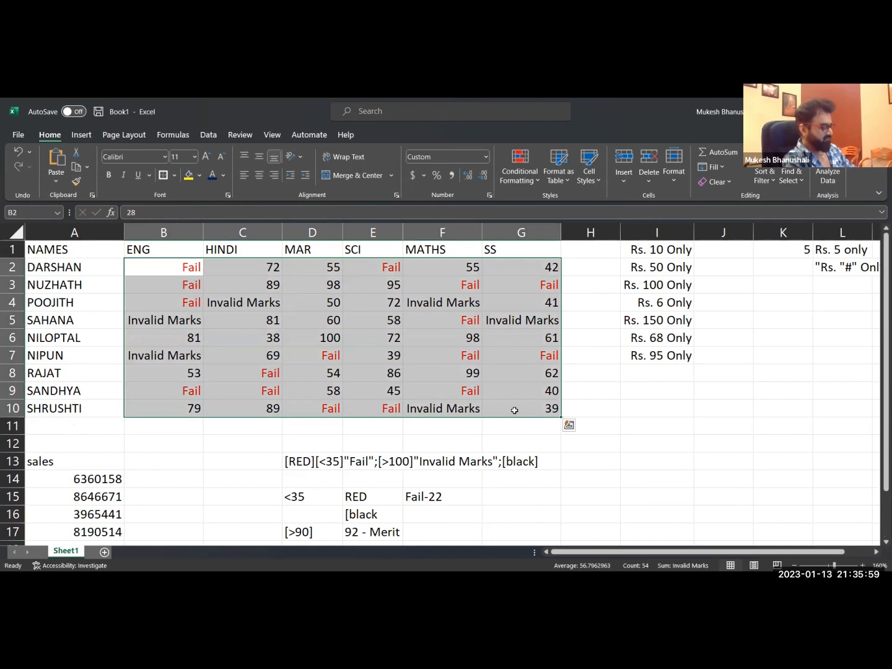
{"action": "key", "text": "ctrl+1"}
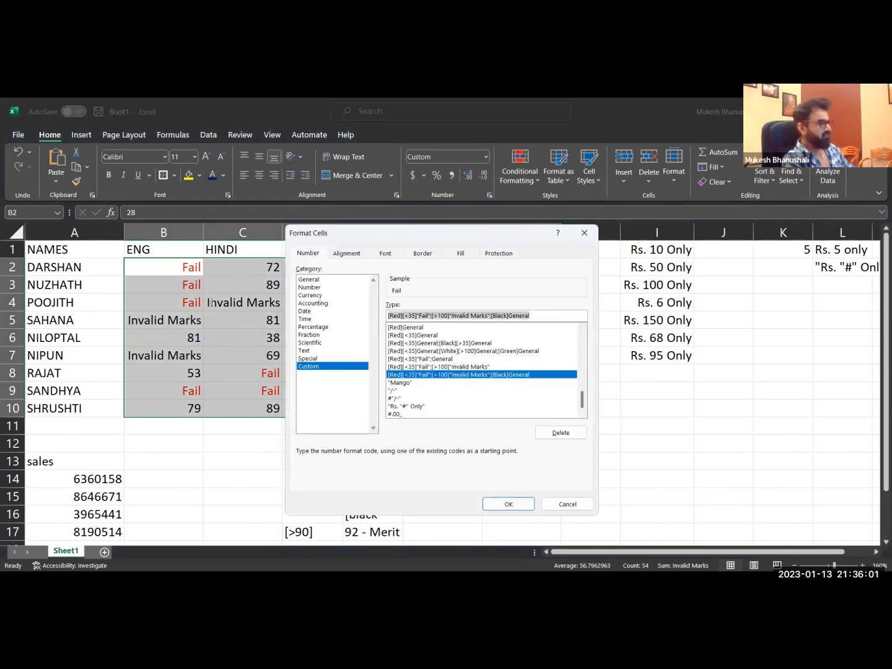
{"action": "key", "text": "ctrl+v"}
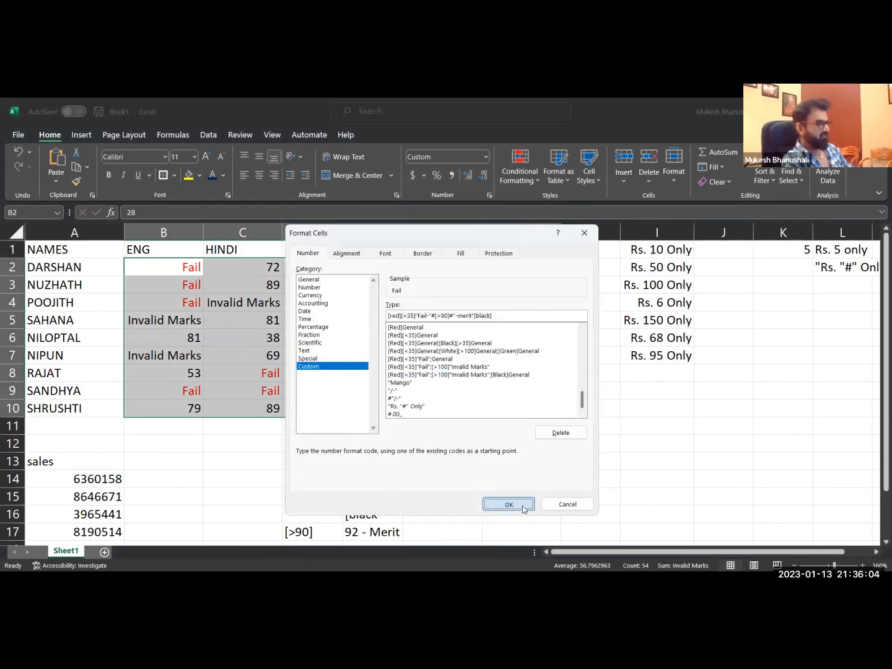
{"action": "double_click", "coordinate": [488, 315]}
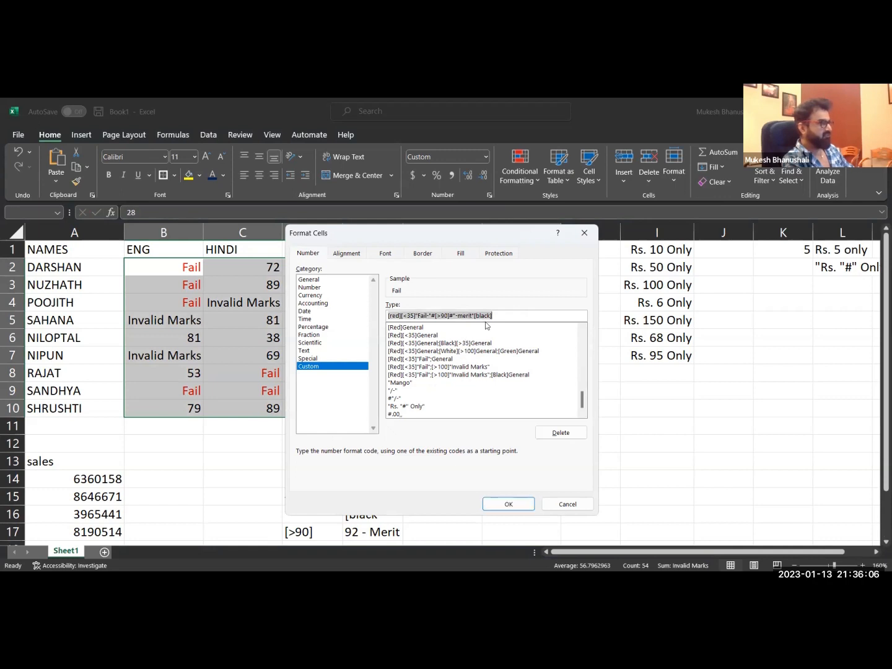
{"action": "left_click", "coordinate": [566, 503]}
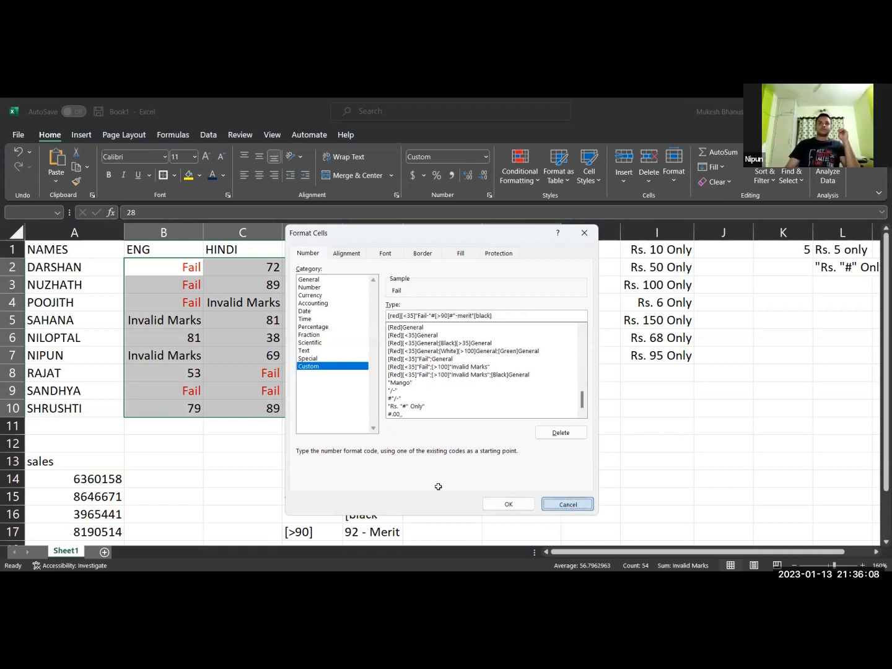
Insert semicolons before [>90] and before [black] to separate the sections of the D19 format code.
{"action": "scroll", "coordinate": [421, 462], "scroll_direction": "down", "scroll_amount": 2}
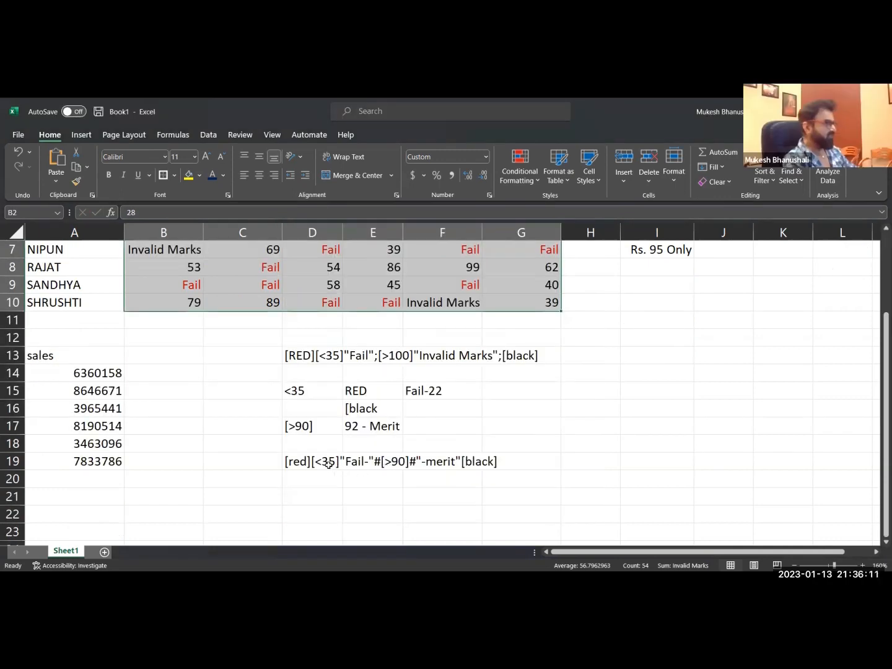
{"action": "double_click", "coordinate": [299, 462]}
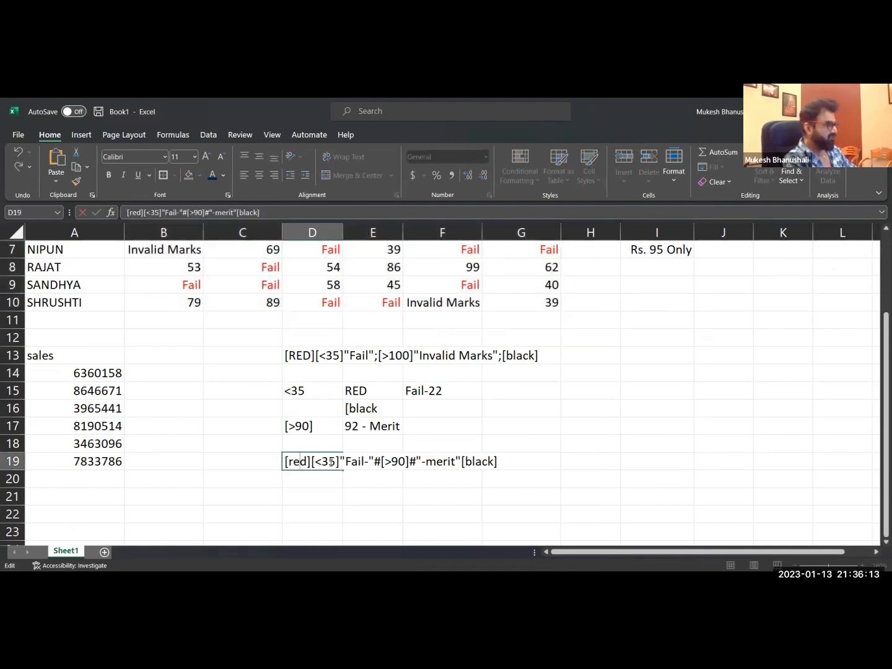
{"action": "left_click", "coordinate": [381, 461]}
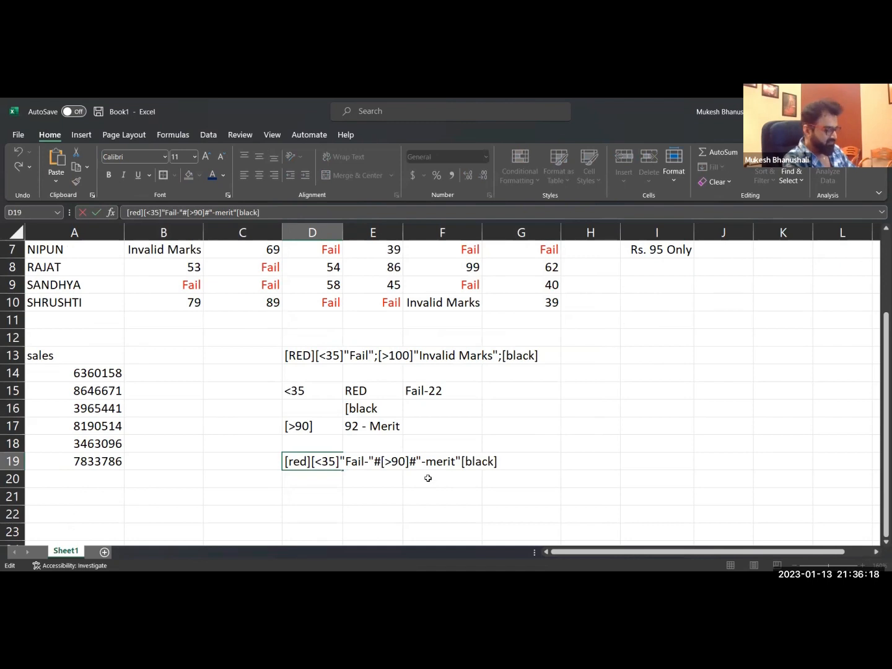
{"action": "type", "text": ";"}
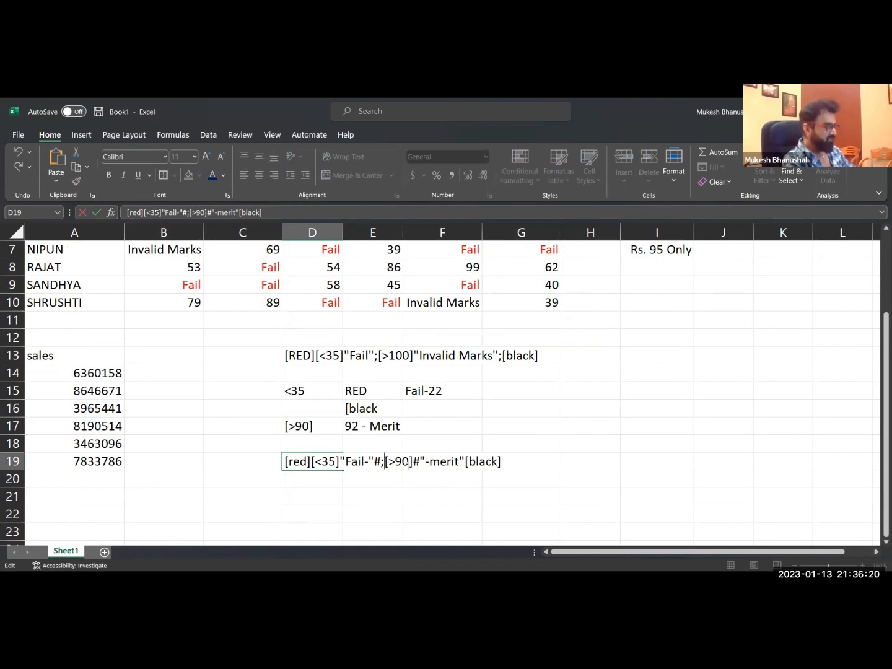
{"action": "left_click", "coordinate": [466, 462]}
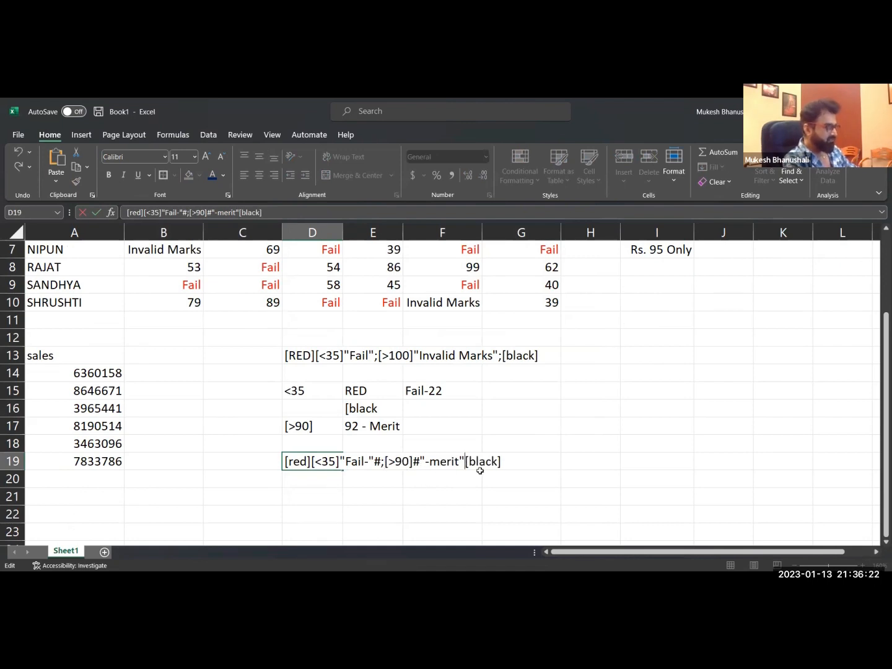
{"action": "type", "text": ";"}
{"action": "key", "text": "Return"}
{"action": "left_click", "coordinate": [463, 495]}
Copy the code [red][<35]"Fail-"#;[>90]#"-merit";[black] from D19 and apply it as the custom number format of the marks in B2:G10.
{"action": "left_click", "coordinate": [289, 462]}
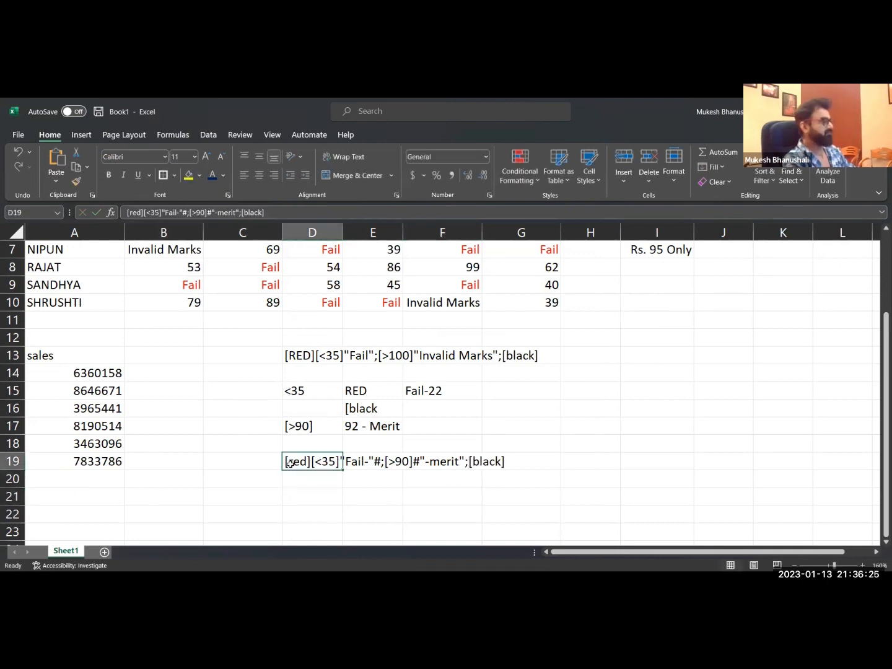
{"action": "double_click", "coordinate": [289, 461]}
{"action": "left_click_drag", "start_coordinate": [286, 461], "coordinate": [575, 464]}
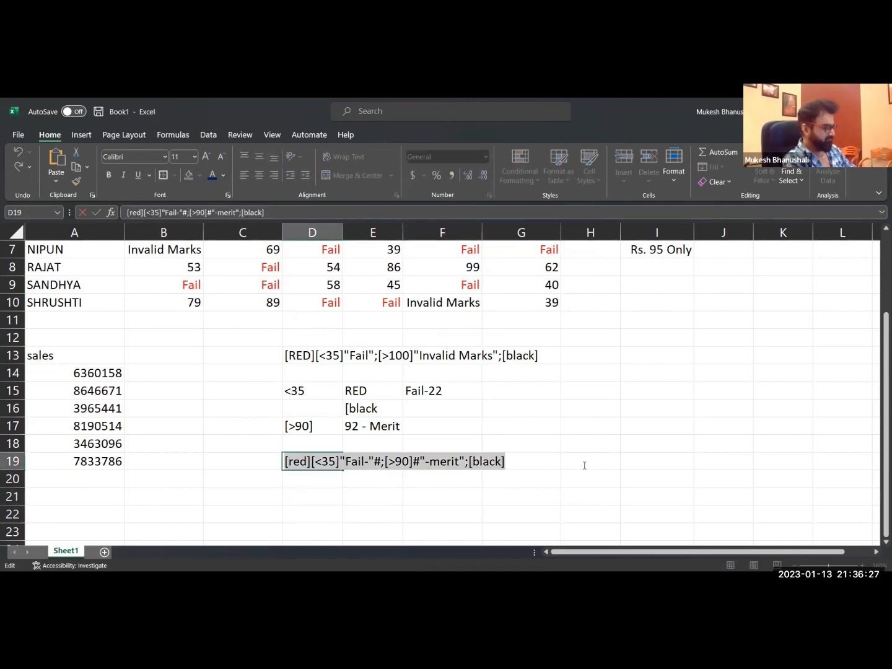
{"action": "key", "text": "Escape"}
{"action": "scroll", "coordinate": [215, 283], "scroll_direction": "up", "scroll_amount": 2}
{"action": "left_click_drag", "start_coordinate": [163, 265], "coordinate": [532, 417]}
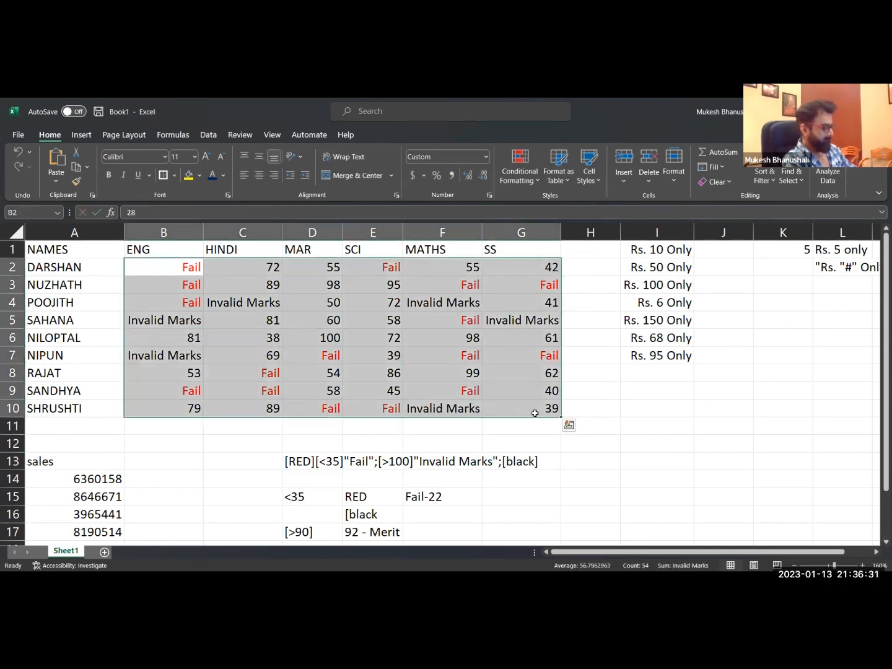
{"action": "key", "text": "ctrl+1"}
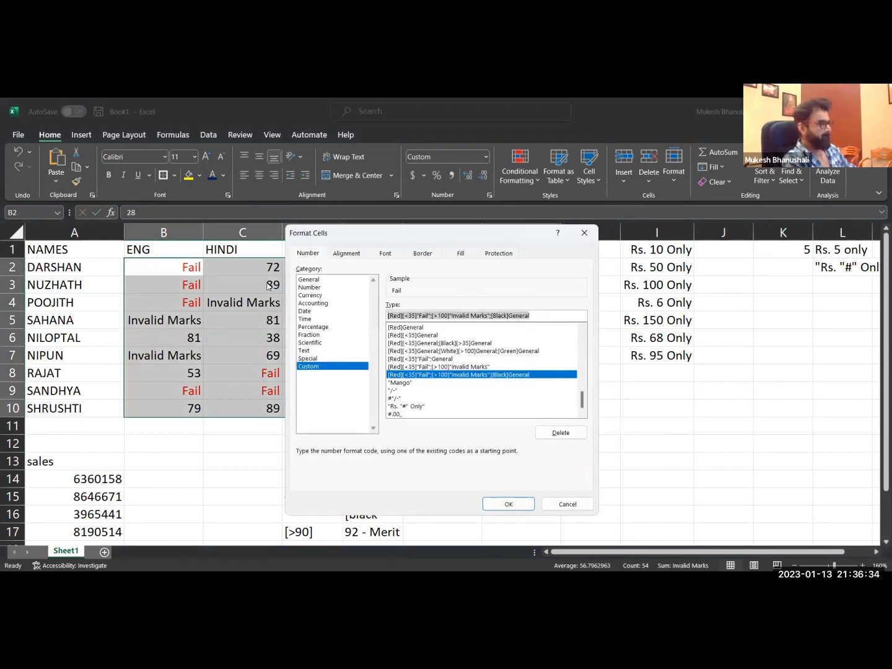
{"action": "left_click", "coordinate": [508, 503]}
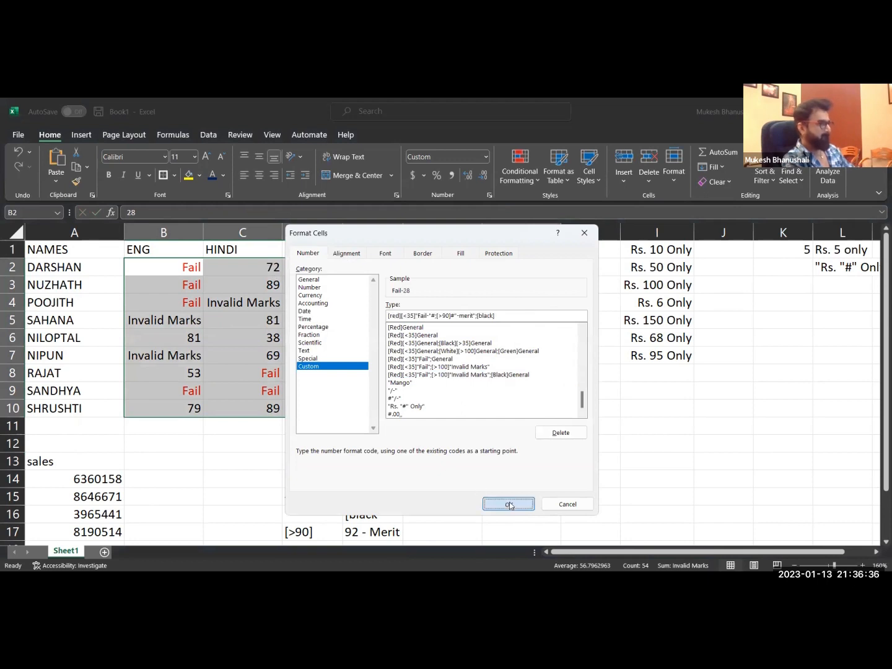
{"action": "left_click", "coordinate": [437, 443]}
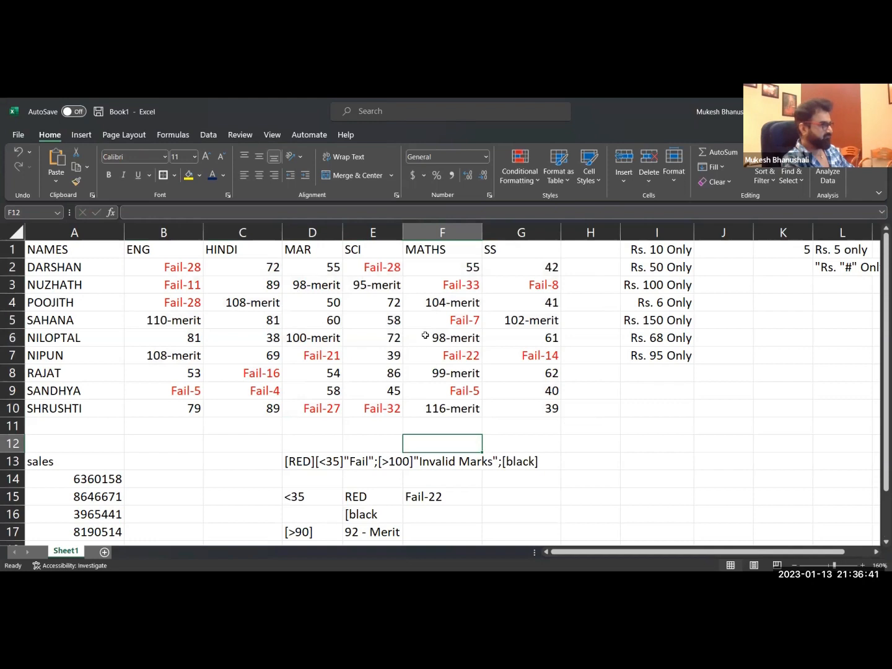
Select the first sales figure in cell A14.
{"action": "scroll", "coordinate": [204, 459], "scroll_direction": "down", "scroll_amount": 2}
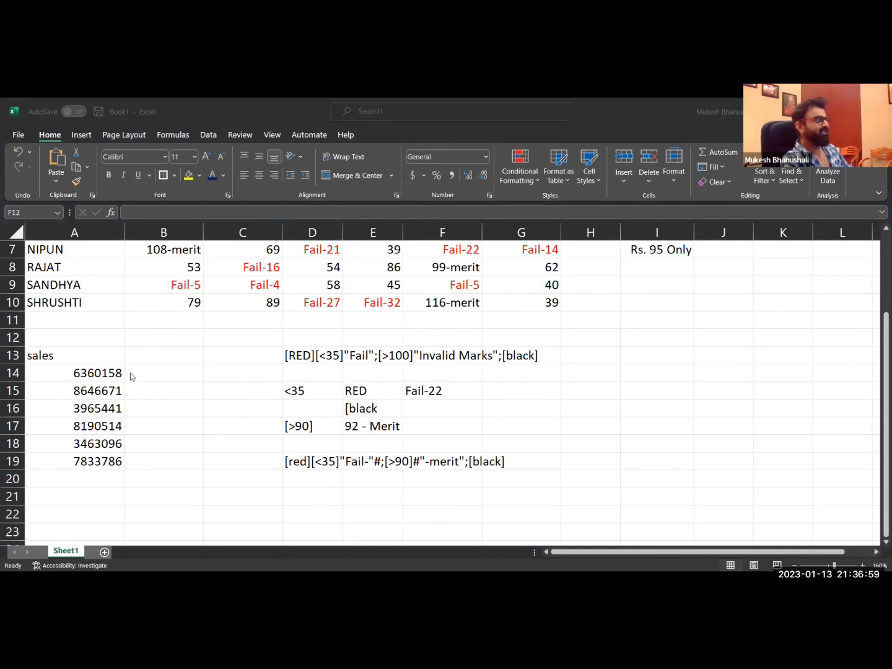
{"action": "left_click", "coordinate": [100, 376]}
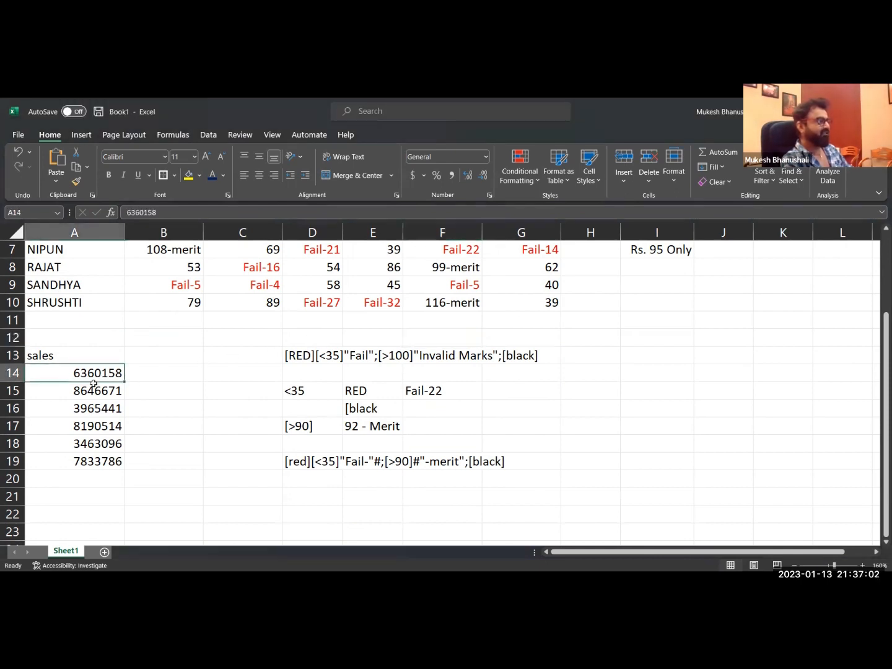
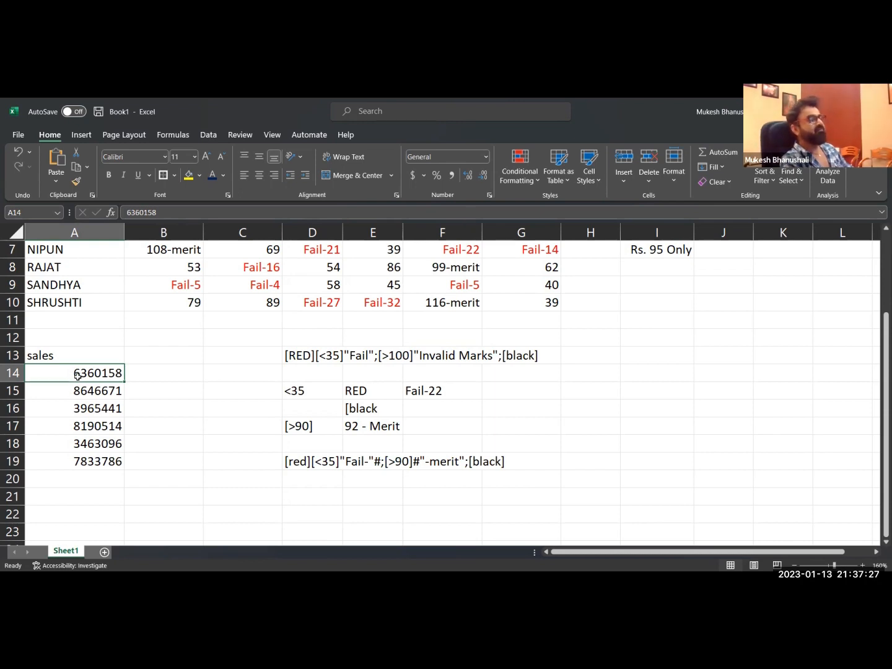
Enter #.00,, as the custom number format code for the sales figures in A14:A19.
{"action": "left_click_drag", "start_coordinate": [87, 374], "coordinate": [94, 466]}
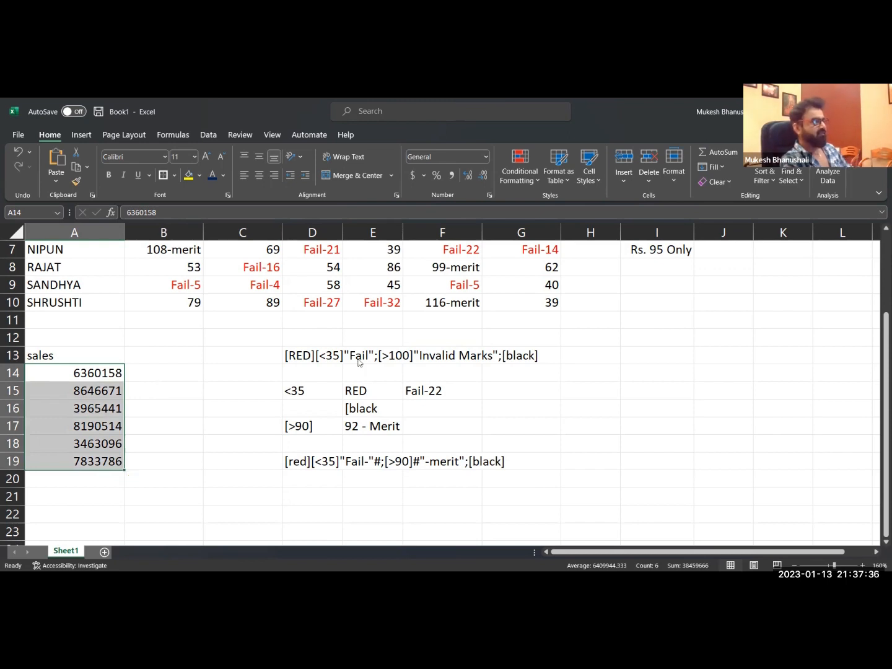
{"action": "key", "text": "ctrl+1"}
{"action": "key", "text": "BackSpace"}
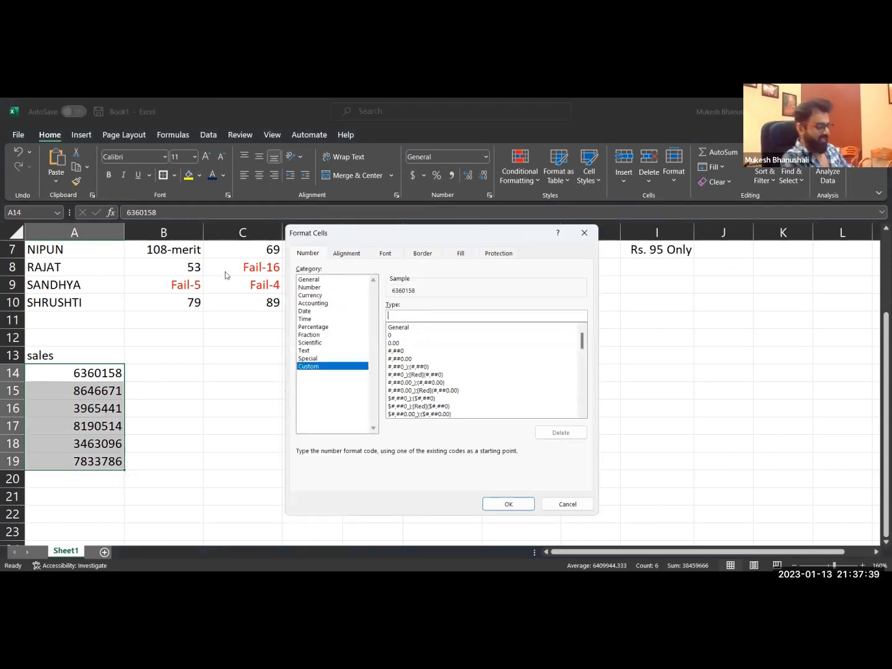
{"action": "type", "text": "#"}
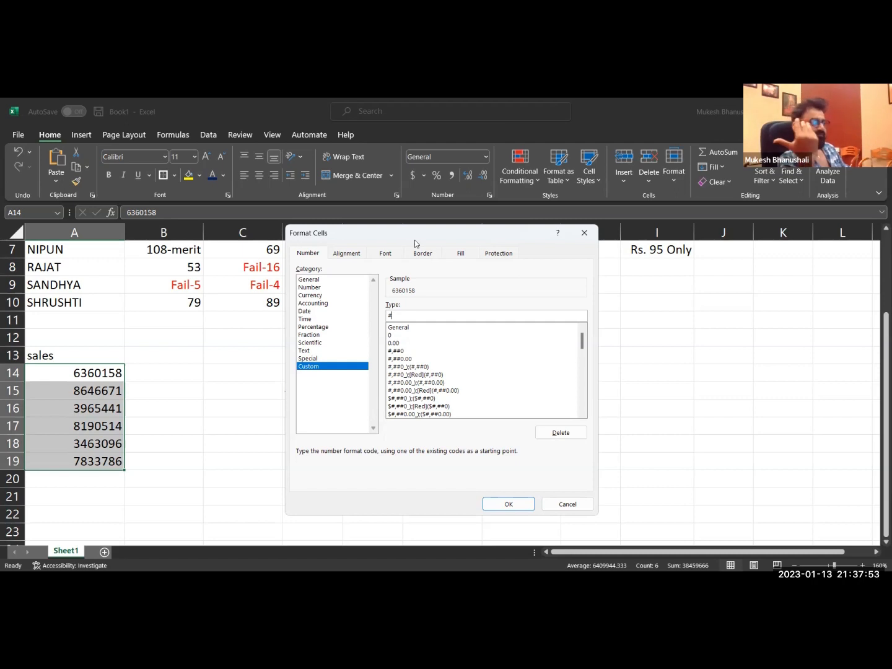
{"action": "type", "text": ","}
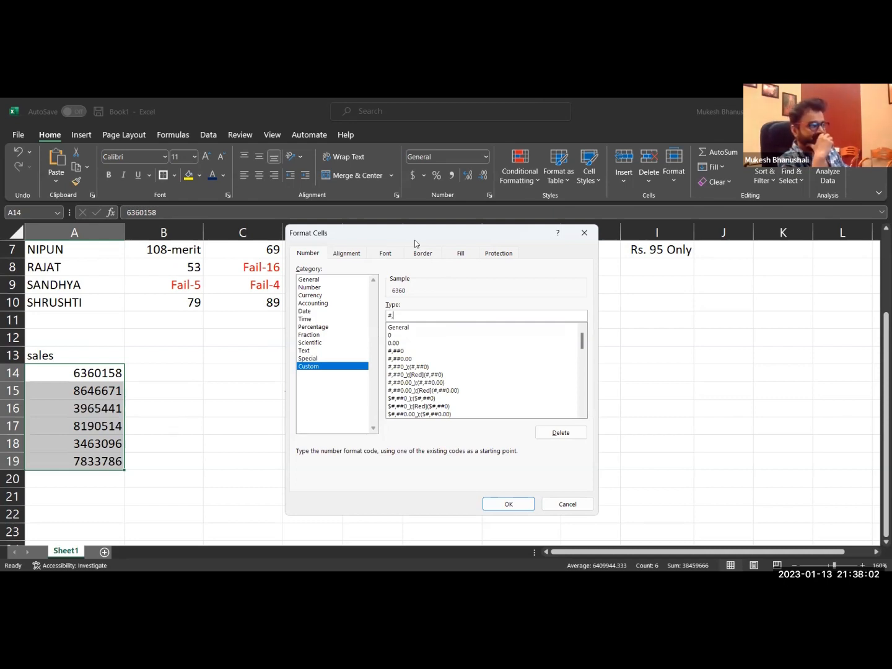
{"action": "type", "text": ","}
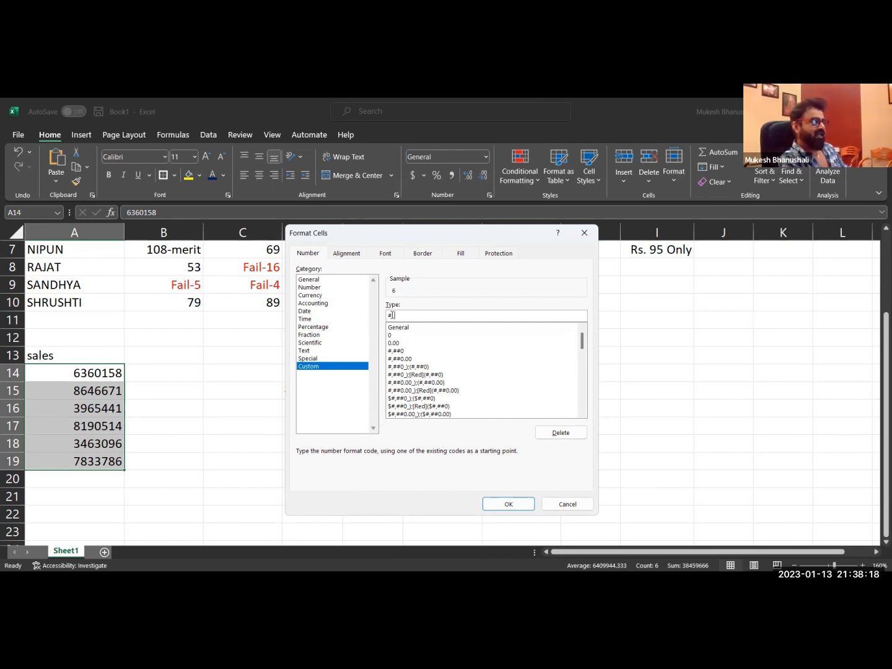
{"action": "type", "text": ".00"}
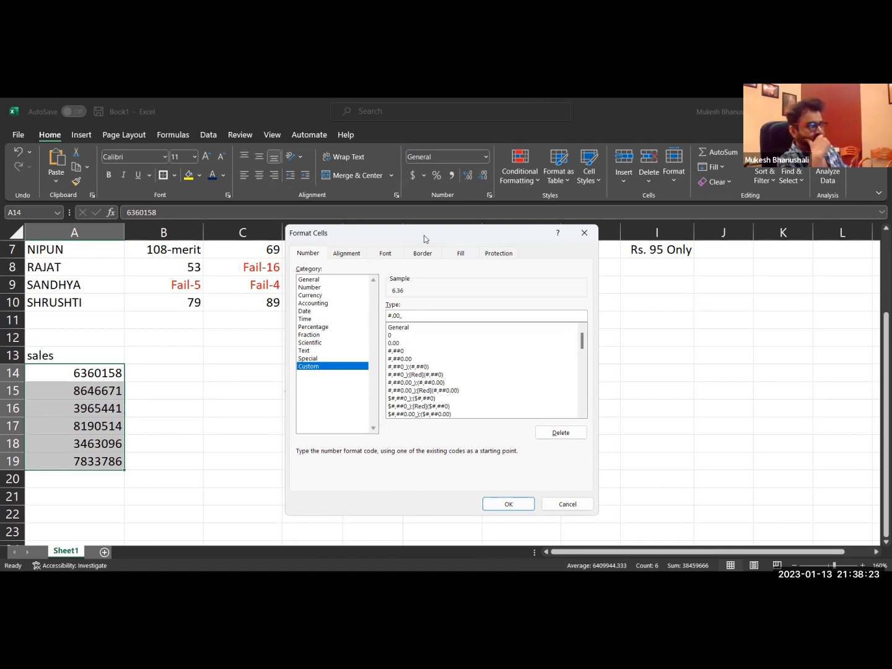
Append the text " Millon" in quotes to the #.00,, code and apply the format to the sales figures.
{"action": "key", "text": "Delete"}
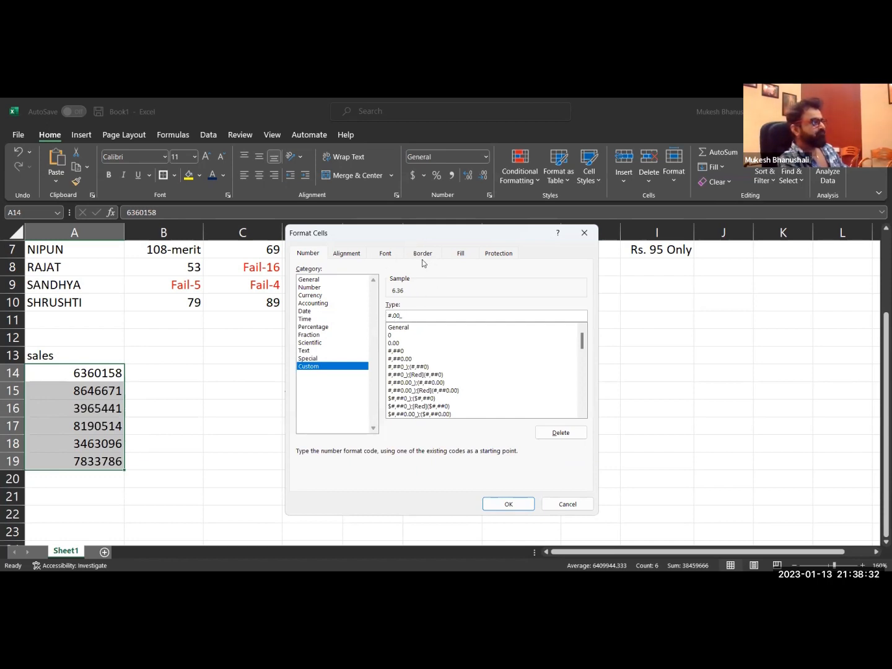
{"action": "type", "text": "\" Millon"}
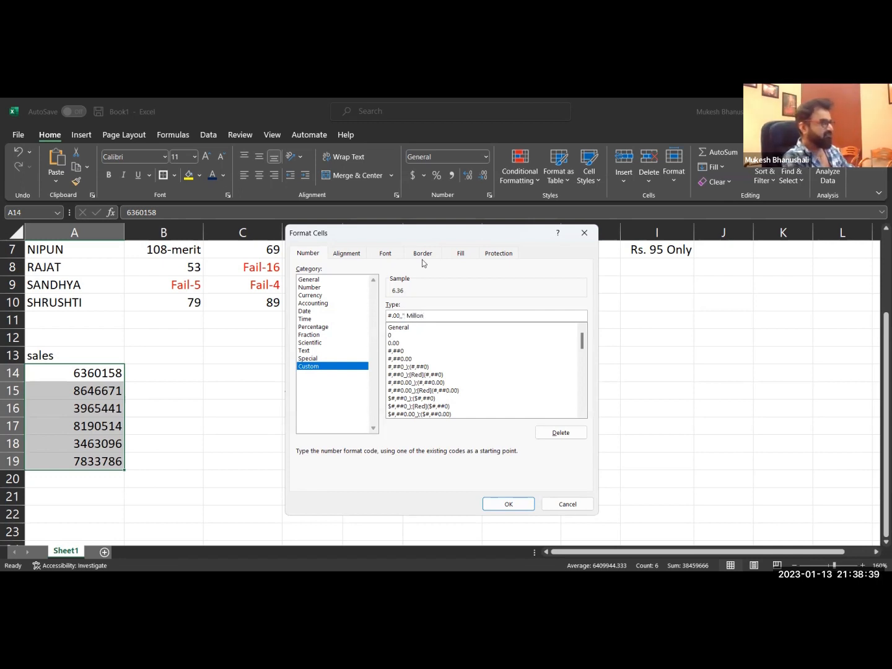
{"action": "type", "text": "\""}
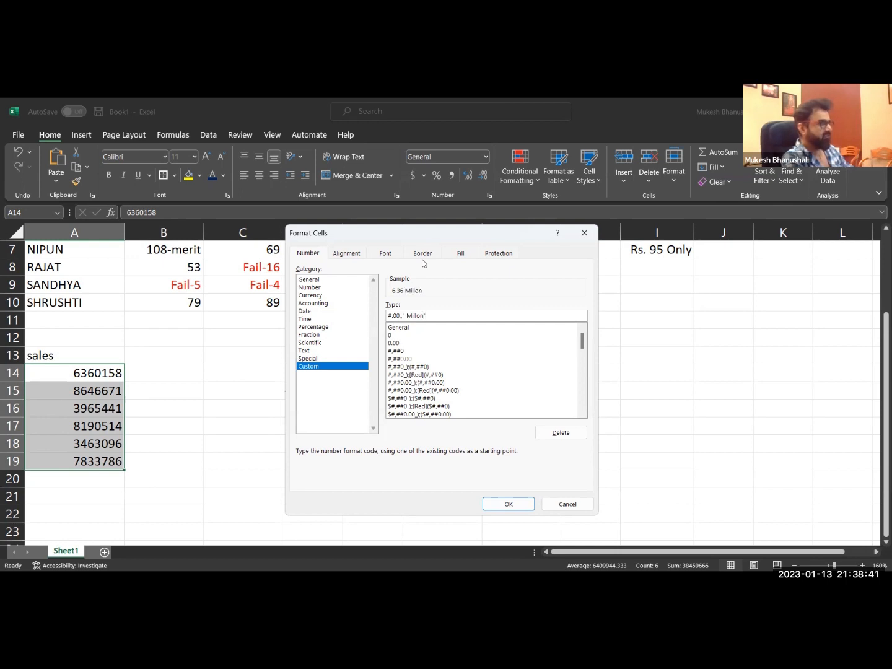
{"action": "left_click", "coordinate": [509, 504]}
{"action": "left_click", "coordinate": [190, 449]}
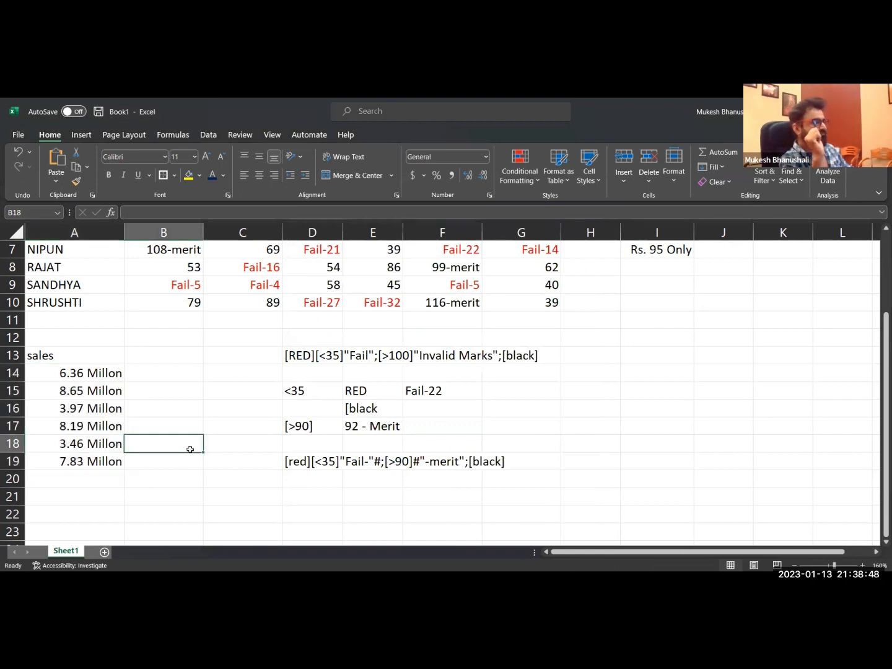
{"action": "left_click", "coordinate": [115, 375]}
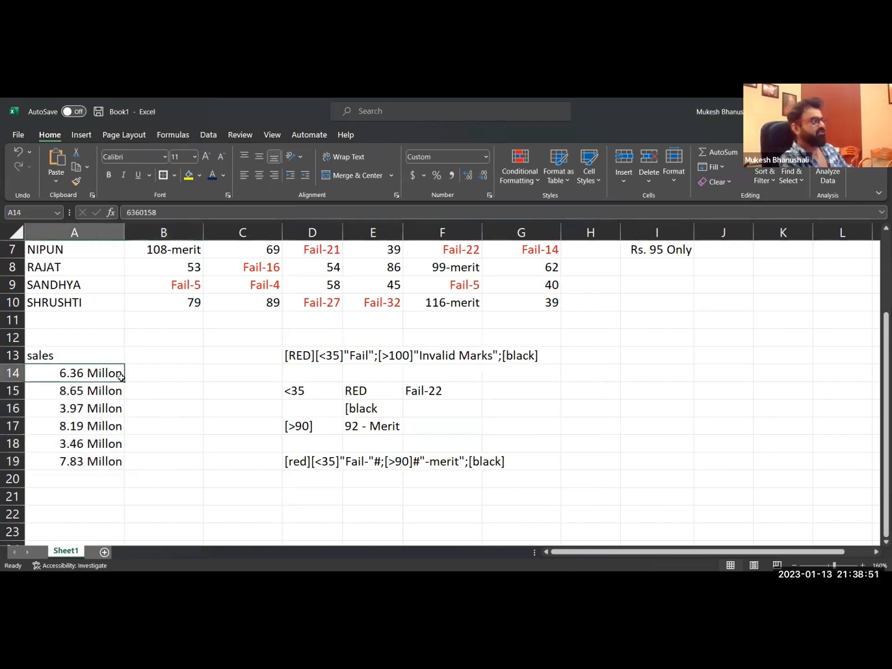
{"action": "left_click", "coordinate": [166, 377]}
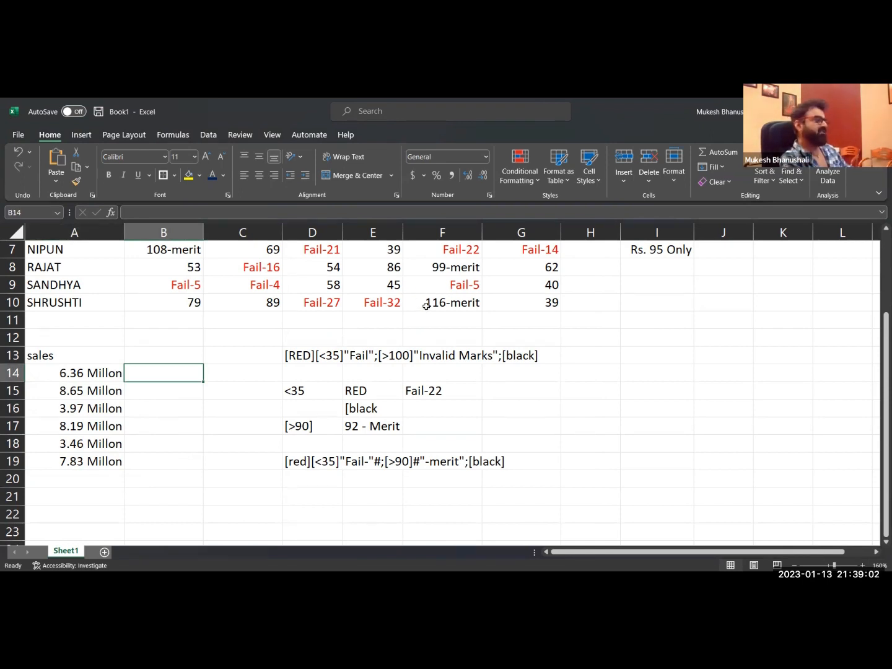
Add a new worksheet to the workbook.
{"action": "scroll", "coordinate": [357, 412], "scroll_direction": "up", "scroll_amount": 2}
{"action": "scroll", "coordinate": [360, 412], "scroll_direction": "down", "scroll_amount": 2}
{"action": "scroll", "coordinate": [361, 411], "scroll_direction": "up", "scroll_amount": 2}
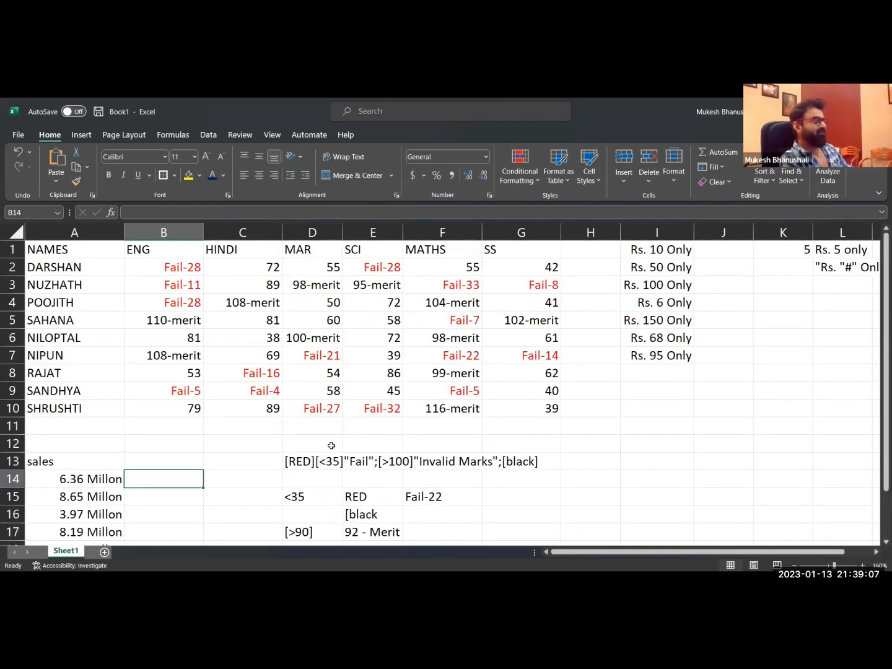
{"action": "left_click", "coordinate": [141, 552]}
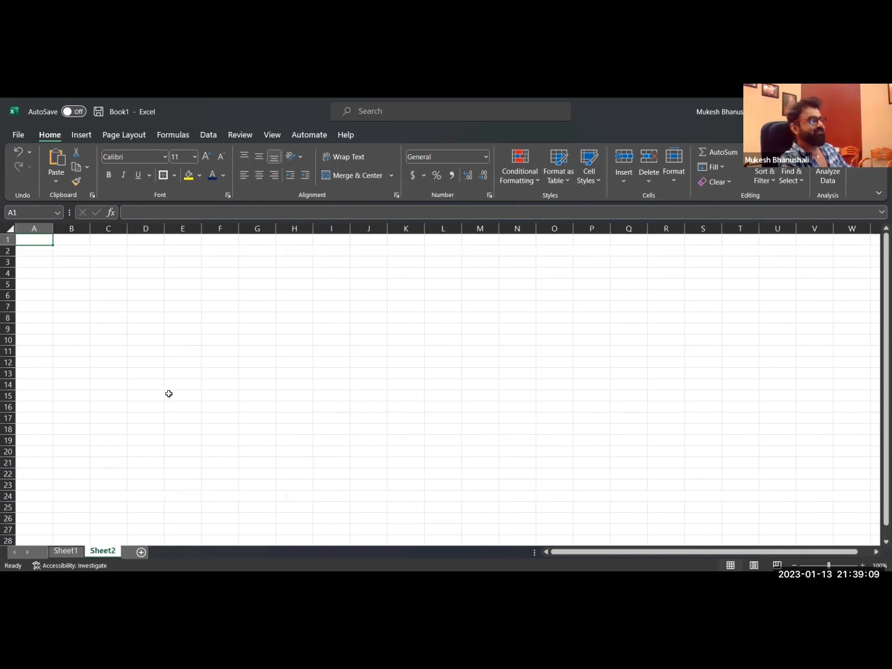
{"action": "scroll", "coordinate": [149, 350], "scroll_direction": "up", "scroll_amount": 5}
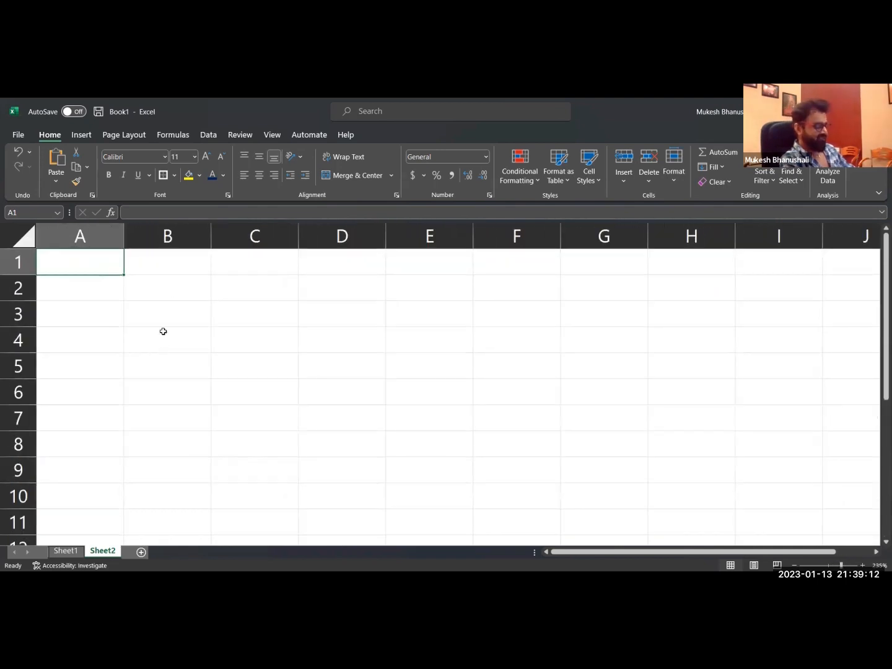
Enter the headers PY, CY and DIFF in cells A1 to C1 of the new sheet.
{"action": "type", "text": "py"}
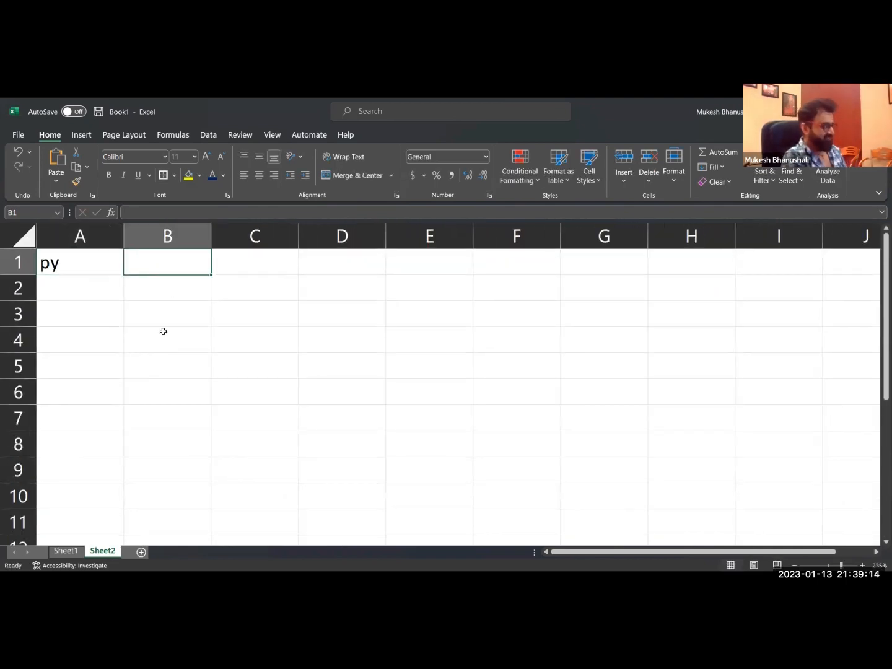
{"action": "key", "text": "Left"}
{"action": "type", "text": "PY"}
{"action": "key", "text": "Right"}
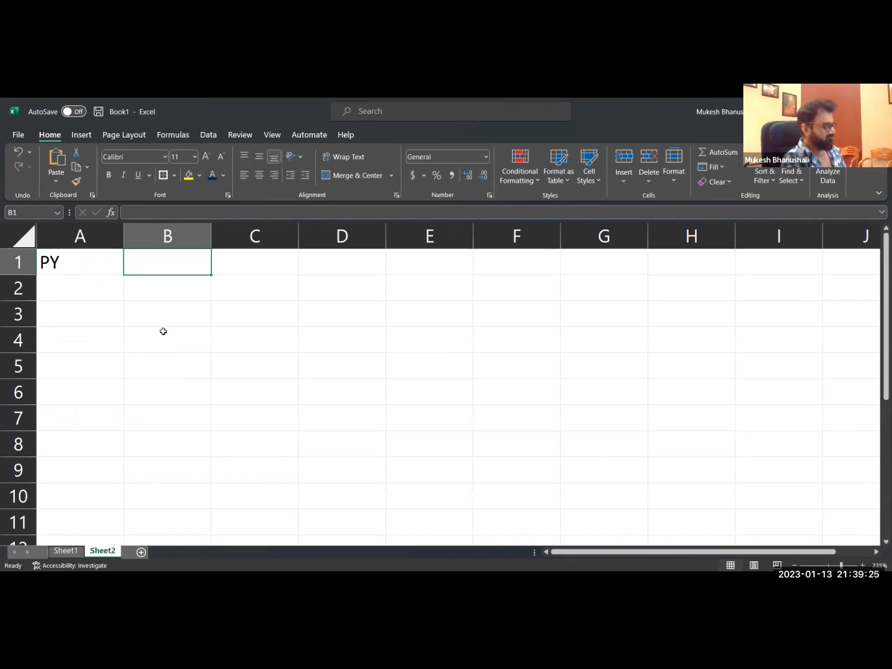
{"action": "type", "text": "CY"}
{"action": "key", "text": "Tab"}
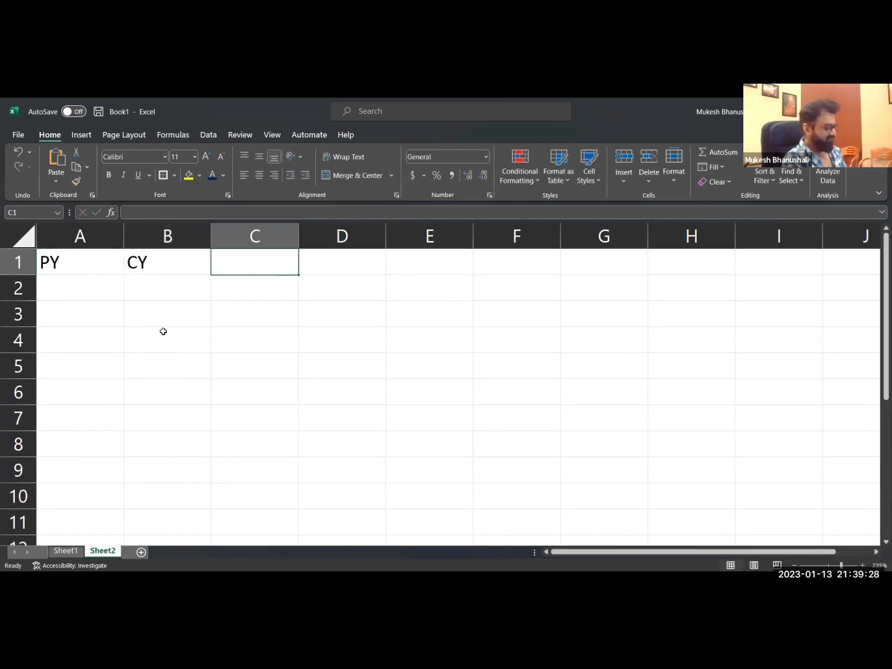
{"action": "type", "text": "DIFF"}
{"action": "key", "text": "Return"}
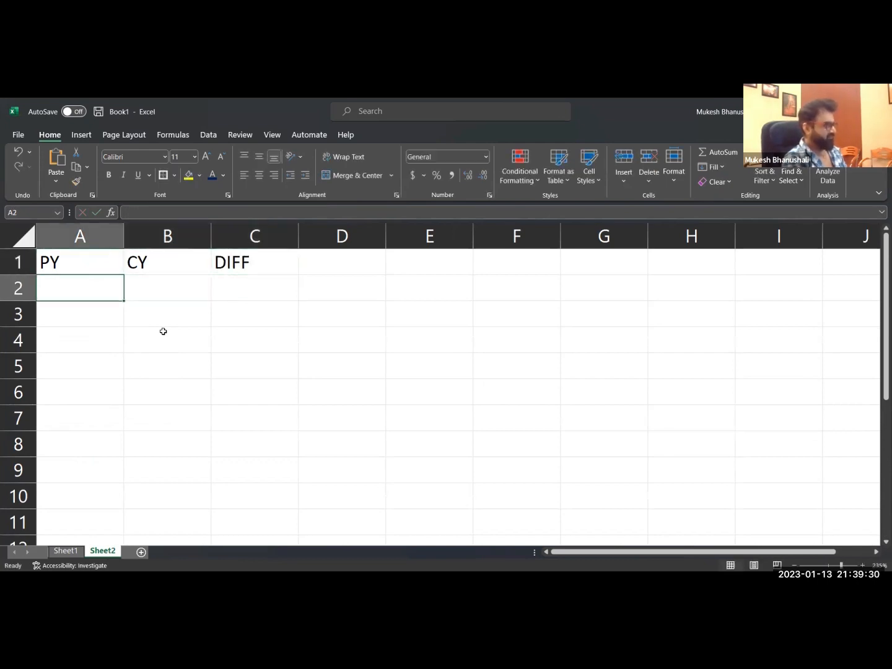
Enter the formula =RANDBETWEEN(10,100) in cell A2.
{"action": "type", "text": "="}
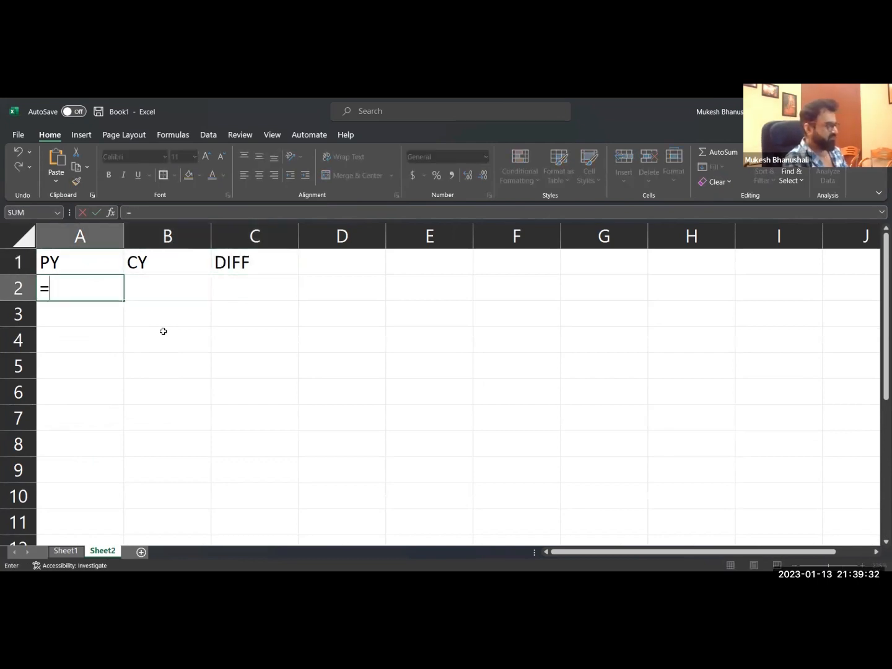
{"action": "type", "text": "RAND(A2"}
{"action": "key", "text": "BackSpace"}
{"action": "key", "text": "BackSpace"}
{"action": "key", "text": "BackSpace"}
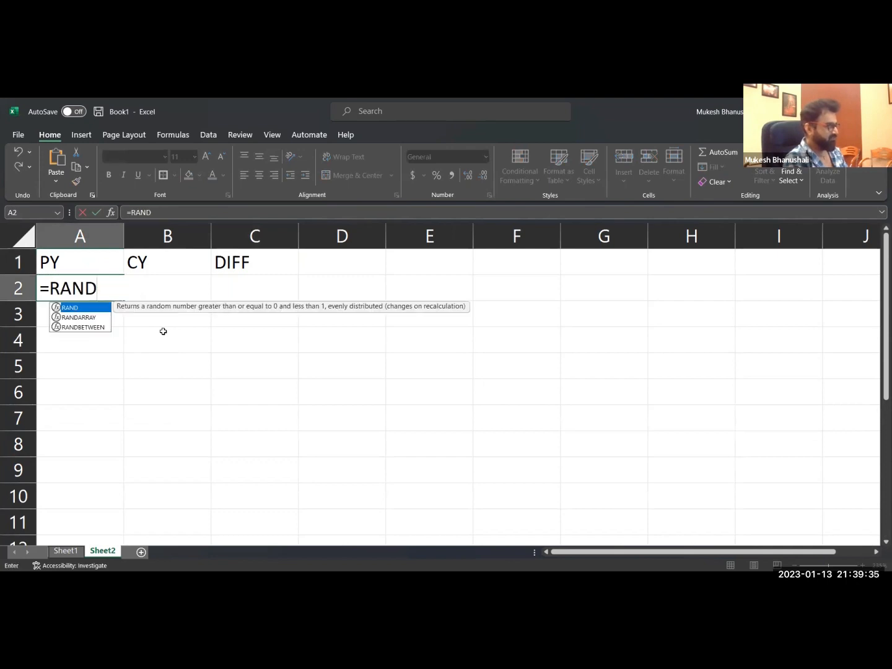
{"action": "key", "text": "Down"}
{"action": "key", "text": "Down"}
{"action": "key", "text": "Tab"}
{"action": "type", "text": "10,100)"}
{"action": "key", "text": "Return"}
Copy the random-number formula from A2 into the whole range A2:B7.
{"action": "key", "text": "Up"}
{"action": "key", "text": "ctrl+c"}
{"action": "key", "text": "shift+Right"}
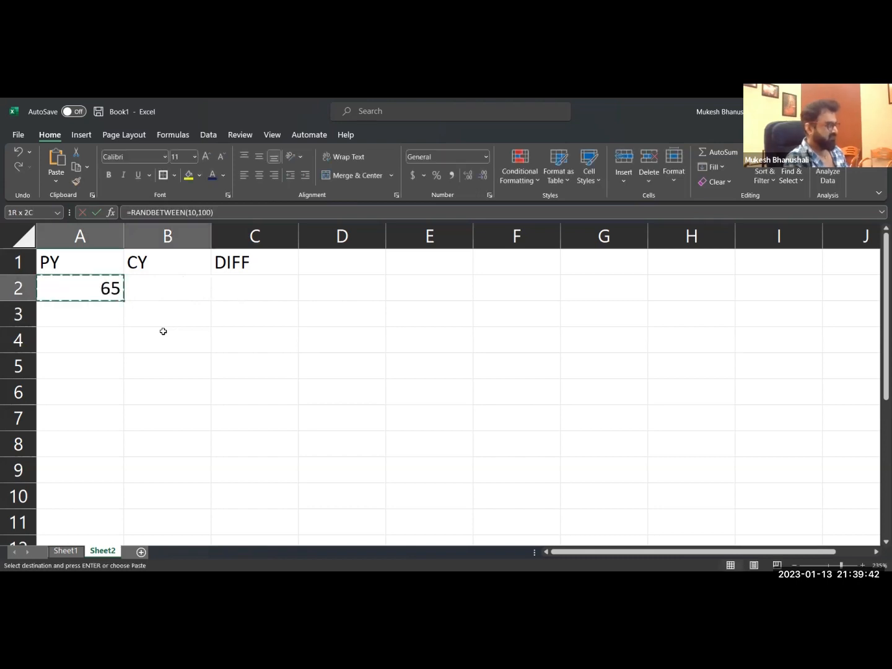
{"action": "key", "text": "shift+Down"}
{"action": "key", "text": "shift+Down"}
{"action": "key", "text": "shift+Down"}
{"action": "key", "text": "shift+Down"}
{"action": "key", "text": "shift+Down"}
{"action": "key", "text": "Return"}
Replace the formulas in A2:B7 with their values.
{"action": "key", "text": "ctrl+c"}
{"action": "key", "text": "ctrl+alt+v"}
{"action": "key", "text": "v"}
{"action": "key", "text": "Return"}
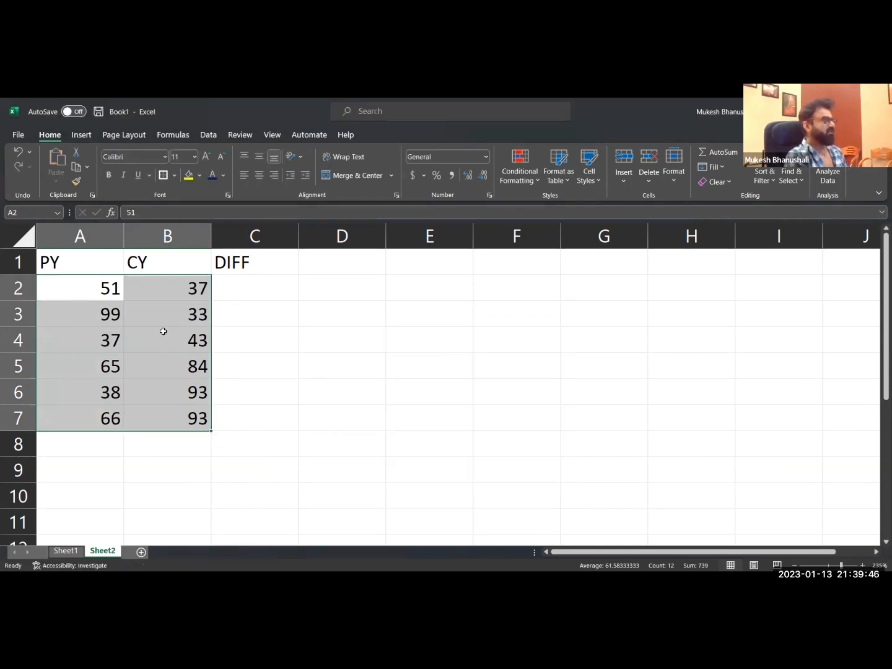
Enter the formula =B2-A2 in cell C2 to calculate the difference between CY and PY.
{"action": "key", "text": "Right"}
{"action": "key", "text": "Right"}
{"action": "type", "text": "="}
{"action": "key", "text": "Left"}
{"action": "type", "text": "-"}
{"action": "key", "text": "Left"}
{"action": "key", "text": "Left"}
{"action": "key", "text": "Return"}
Copy the difference formula from C2 down through C7.
{"action": "key", "text": "Right"}
{"action": "key", "text": "Up"}
{"action": "key", "text": "Left"}
{"action": "key", "text": "ctrl+c"}
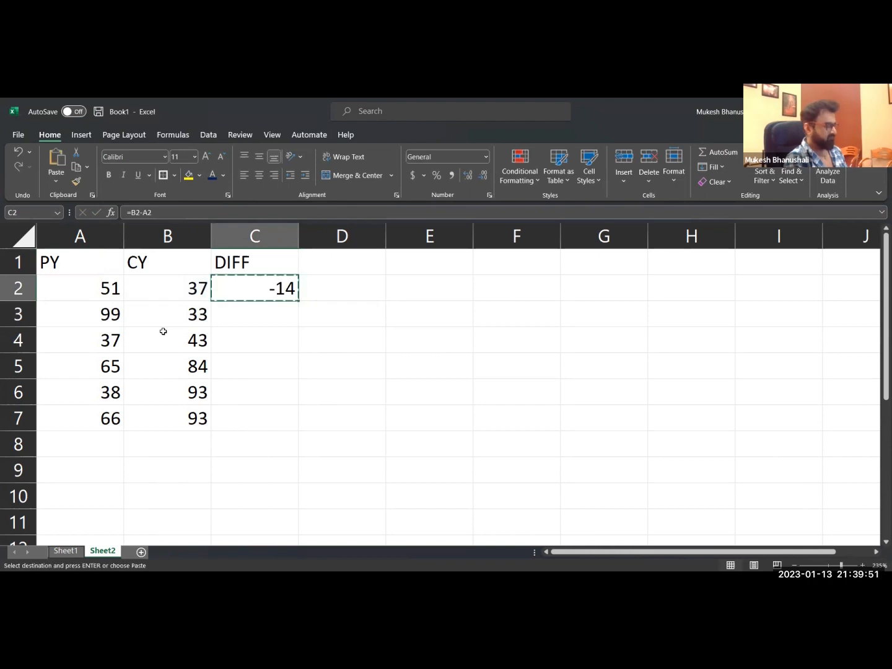
{"action": "key", "text": "shift+Down"}
{"action": "key", "text": "shift+Down"}
{"action": "key", "text": "shift+Down"}
{"action": "key", "text": "shift+Down"}
{"action": "key", "text": "shift+Down"}
{"action": "key", "text": "Return"}
{"action": "key", "text": "Right"}
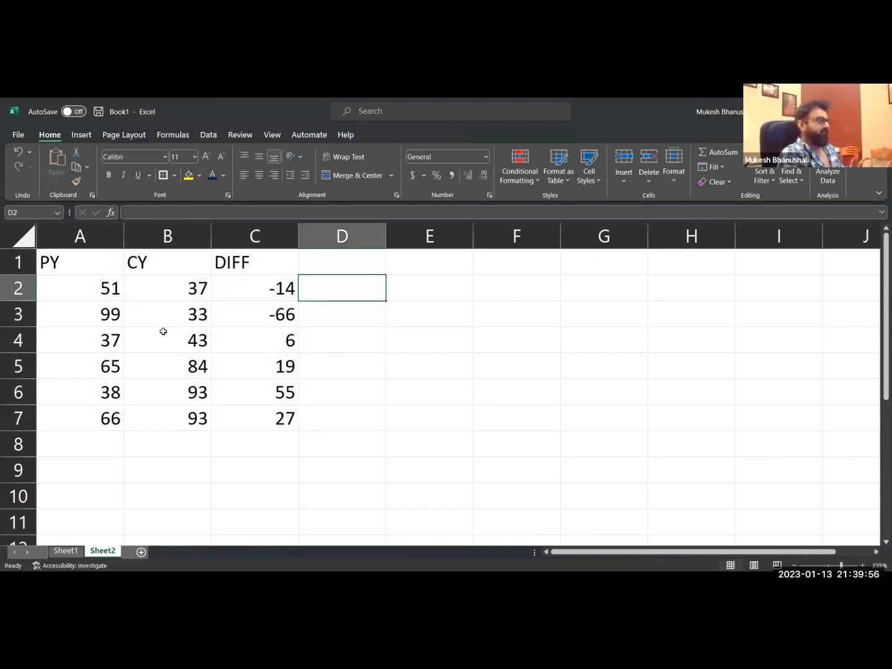
Set the PY value in A6 to 98.
{"action": "key", "text": "Down"}
{"action": "left_click", "coordinate": [163, 332]}
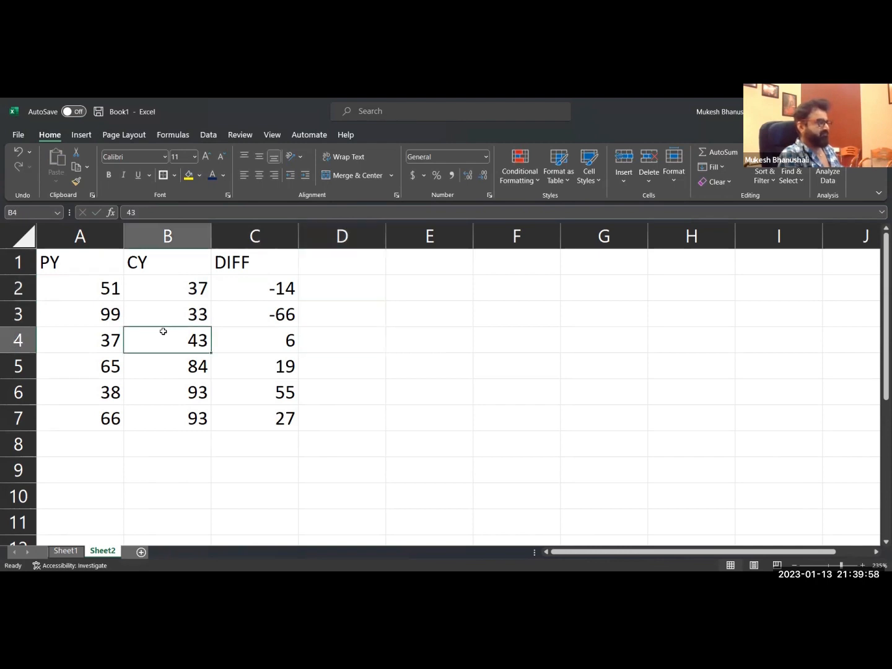
{"action": "key", "text": "Left"}
{"action": "key", "text": "Down"}
{"action": "key", "text": "Down"}
{"action": "type", "text": "98"}
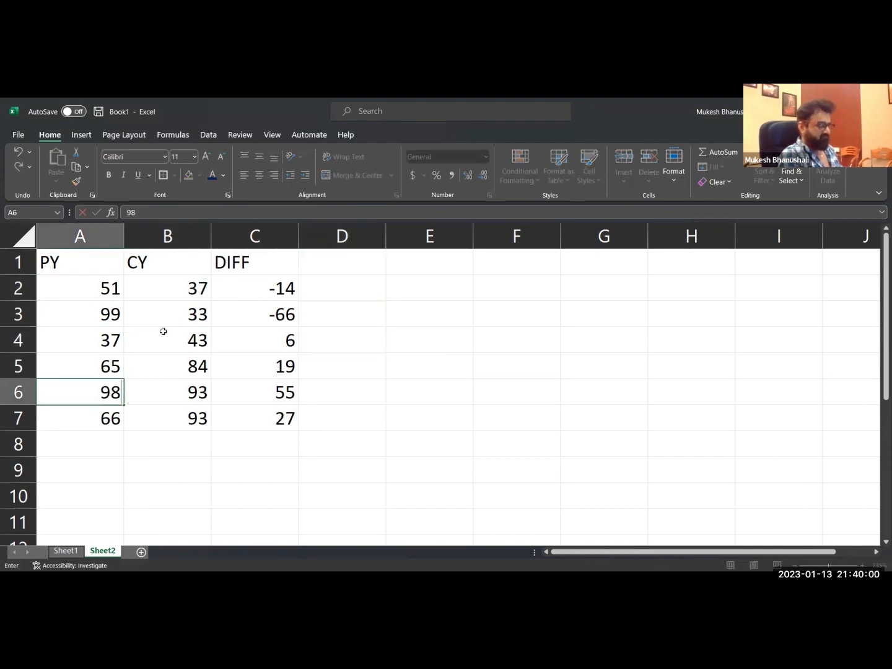
{"action": "key", "text": "Return"}
{"action": "key", "text": "Right"}
{"action": "key", "text": "Right"}
{"action": "key", "text": "Right"}
{"action": "key", "text": "Right"}
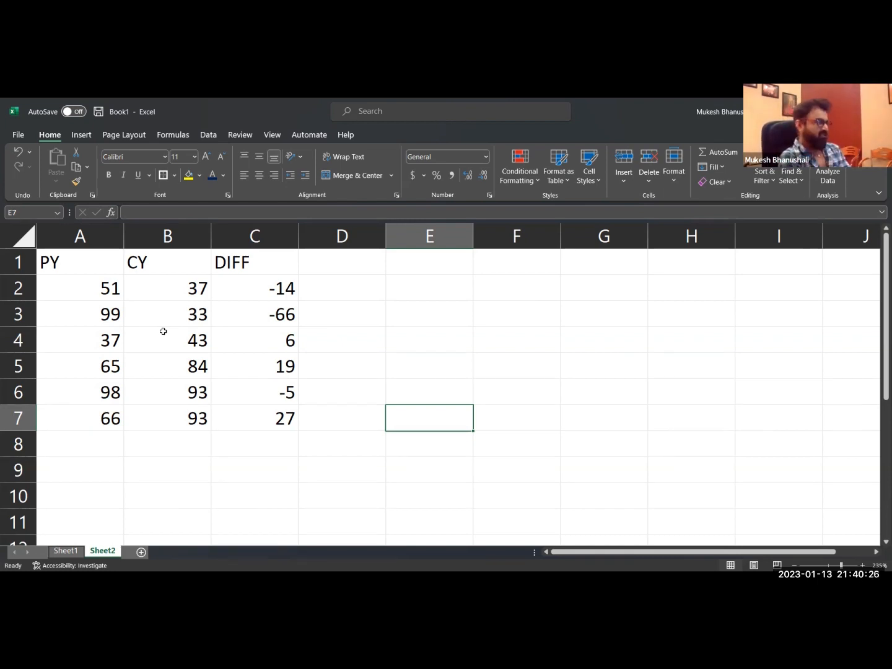
Enter the text "Sad" with its quotation marks in cell E2.
{"action": "left_click_drag", "start_coordinate": [276, 294], "coordinate": [288, 418]}
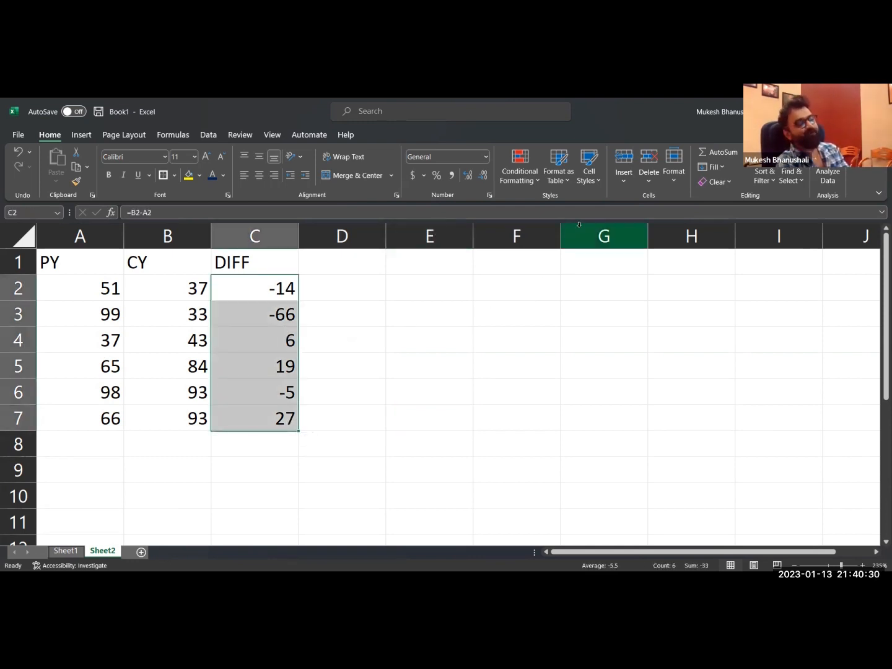
{"action": "left_click", "coordinate": [465, 315]}
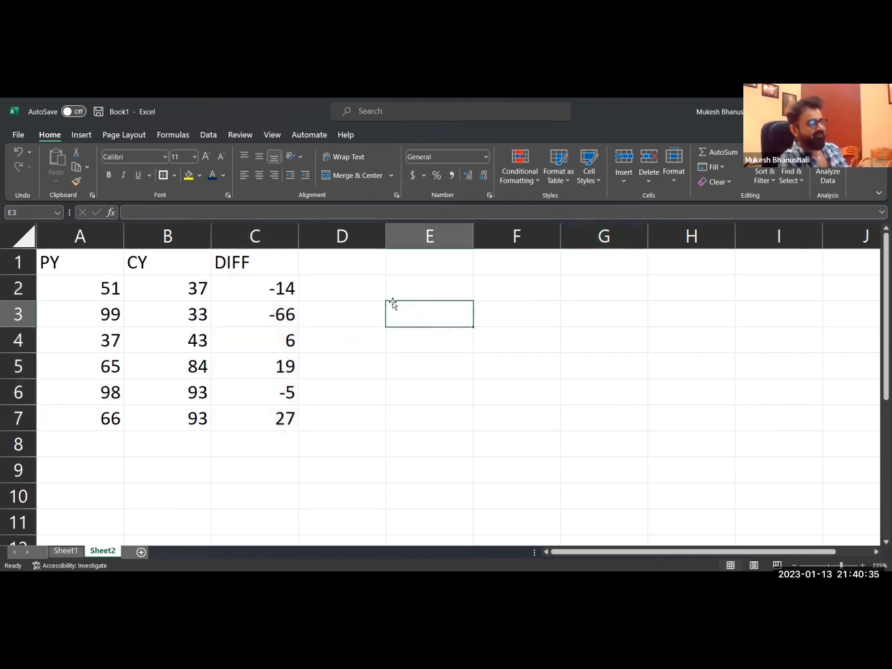
{"action": "left_click", "coordinate": [443, 290]}
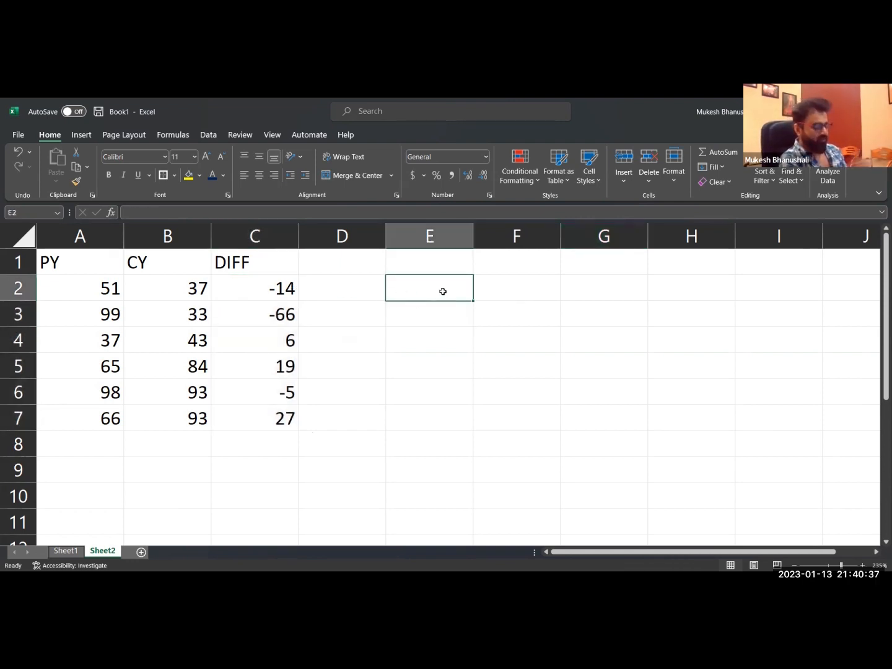
{"action": "type", "text": "\""}
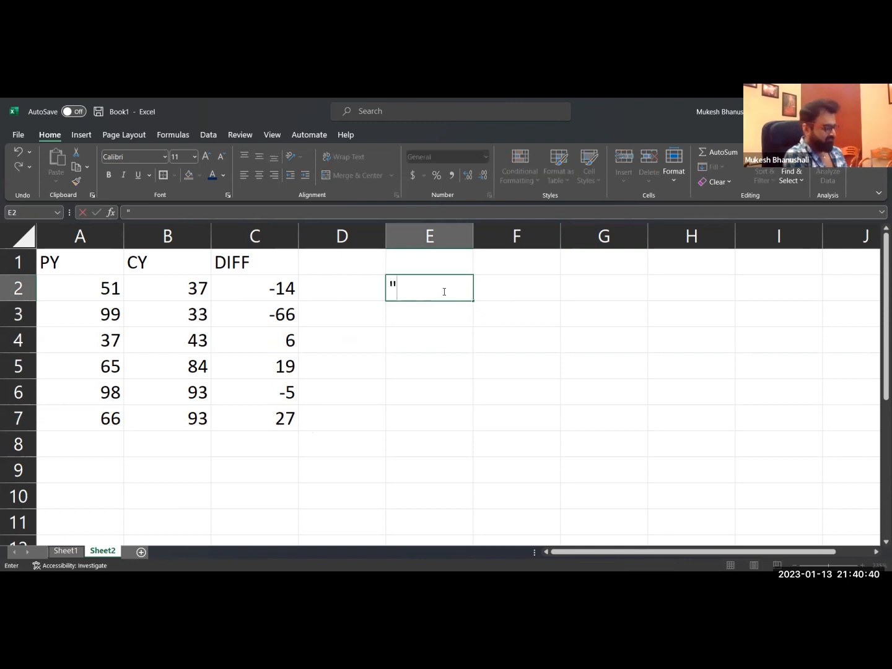
{"action": "type", "text": "sad\""}
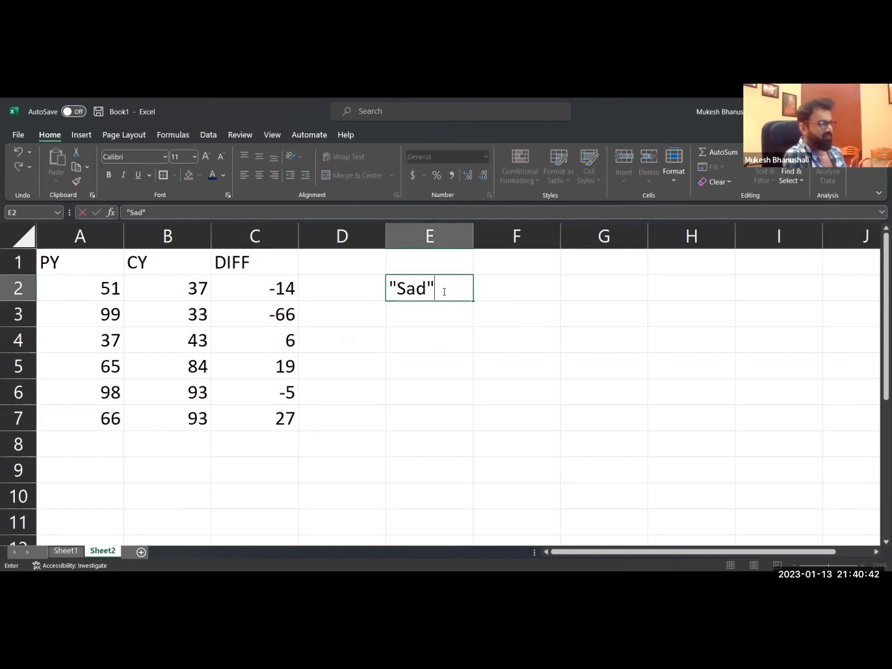
{"action": "key", "text": "Return"}
Try the custom number format "Sad" on the DIFF values in C2:C7, and undo it.
{"action": "left_click_drag", "start_coordinate": [283, 294], "coordinate": [278, 418]}
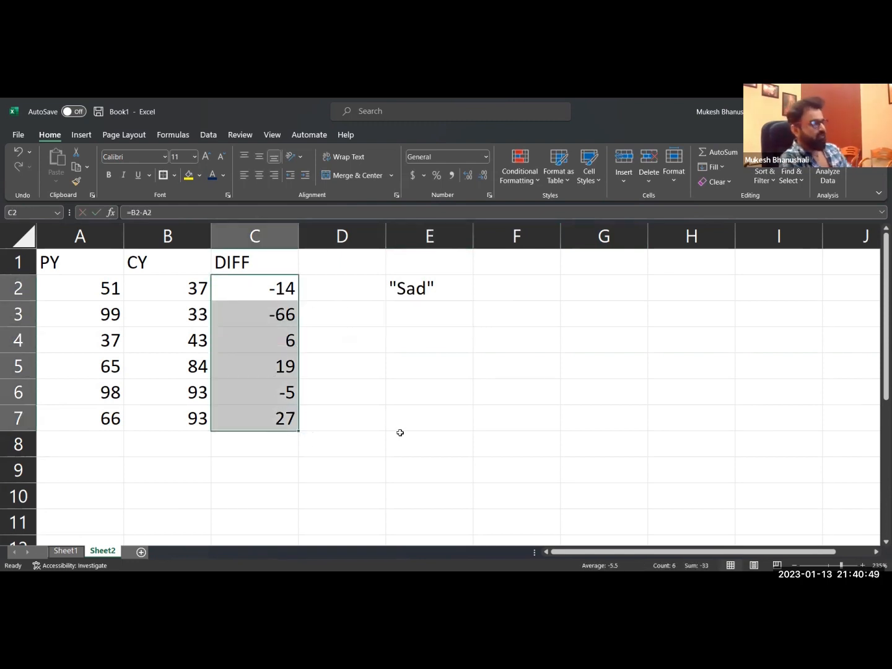
{"action": "key", "text": "ctrl+1"}
{"action": "left_click", "coordinate": [319, 367]}
{"action": "double_click", "coordinate": [432, 316]}
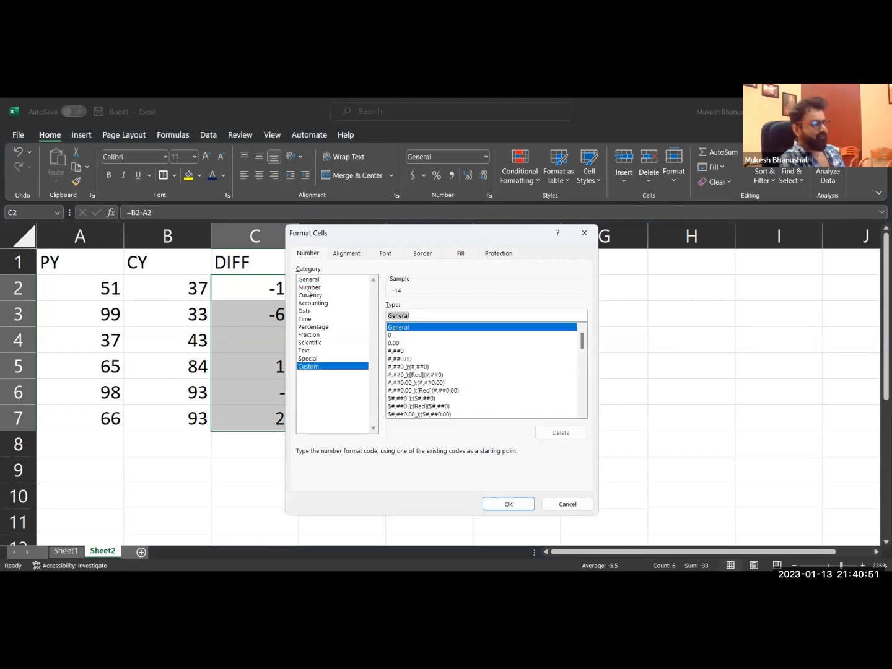
{"action": "type", "text": "\"Sad"}
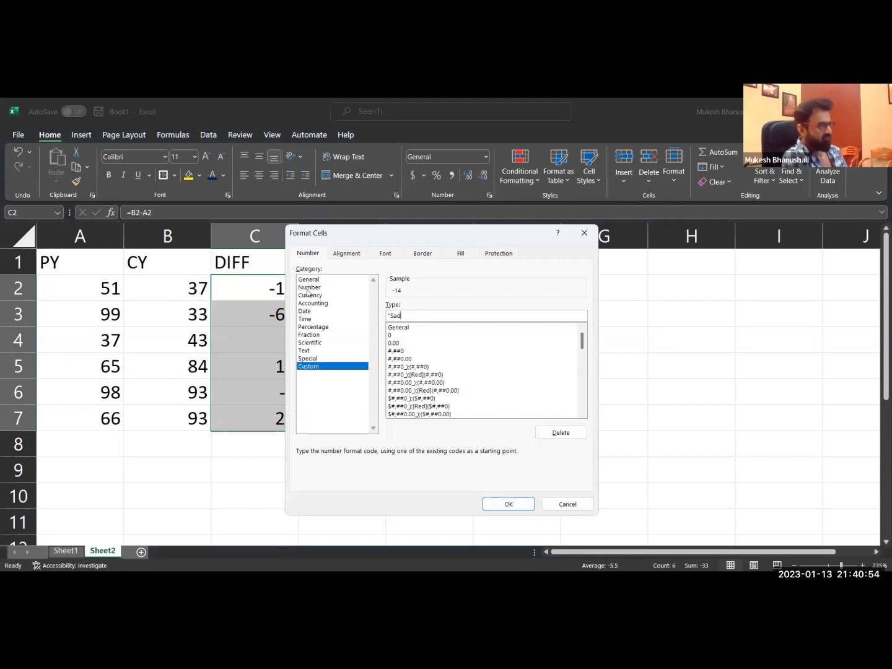
{"action": "type", "text": "\""}
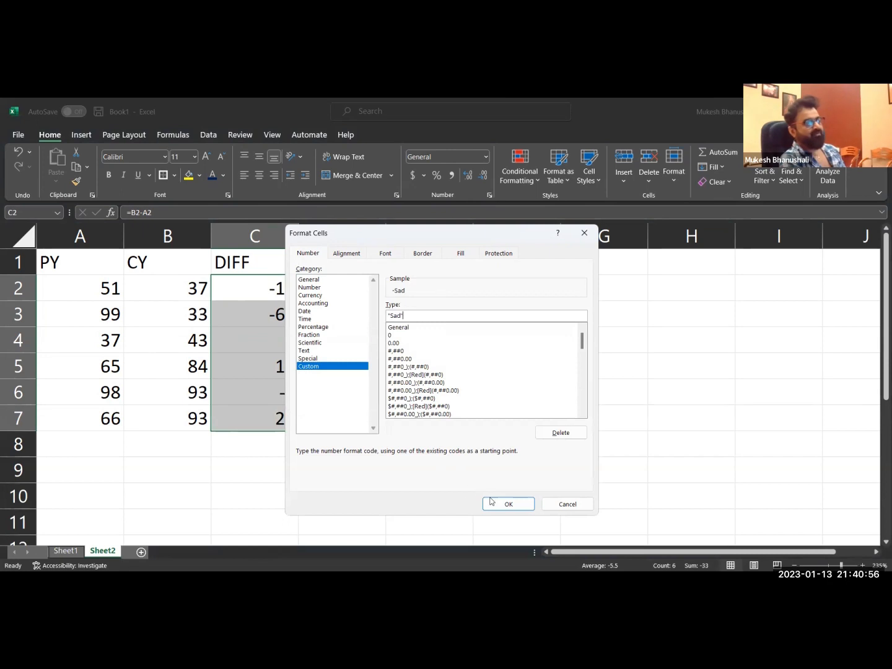
{"action": "left_click", "coordinate": [508, 504]}
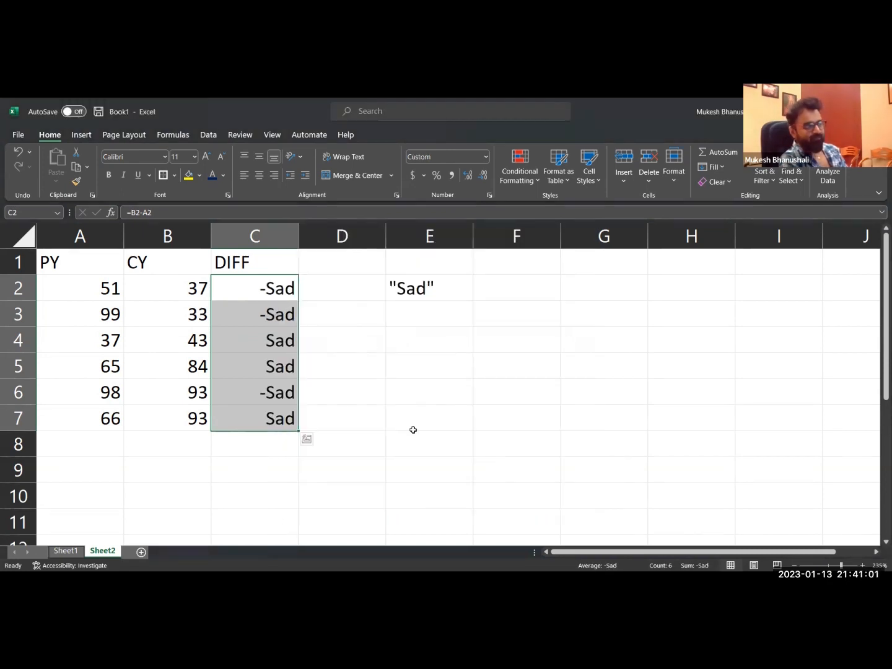
{"action": "key", "text": "ctrl+z"}
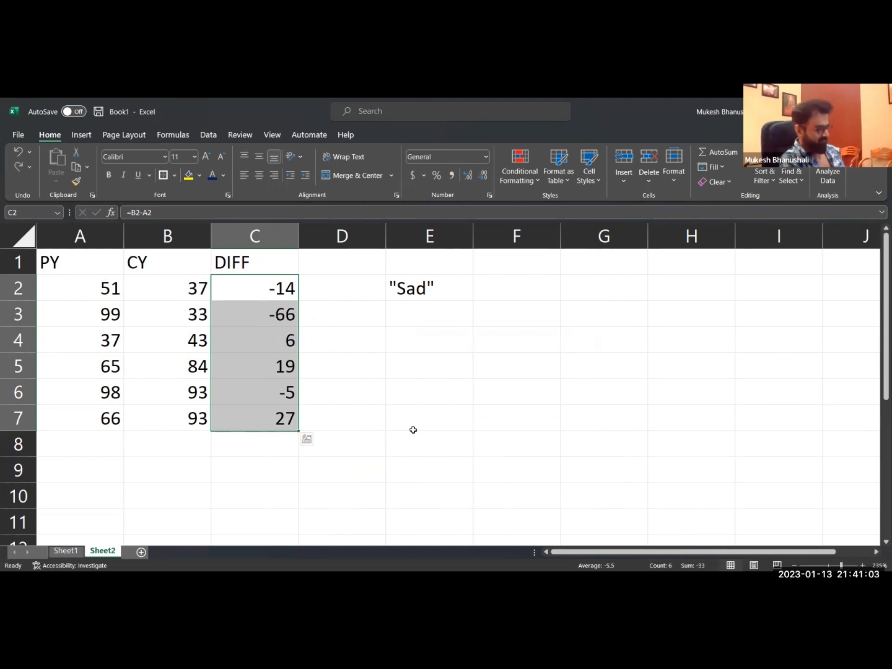
Apply the custom number format "Happy";"Sad" to the DIFF values in C2:C7.
{"action": "key", "text": "ctrl+1"}
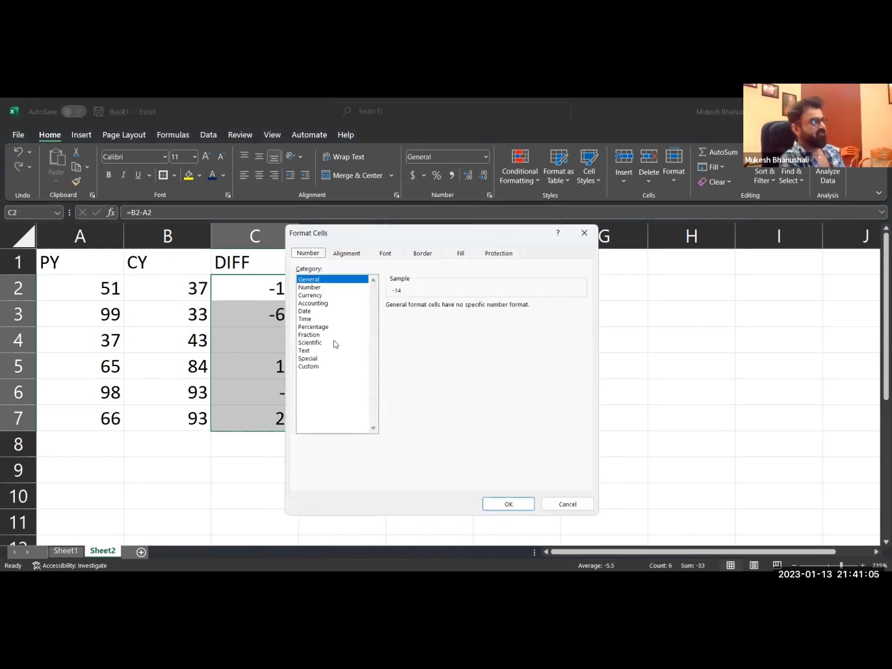
{"action": "left_click", "coordinate": [309, 367]}
{"action": "type", "text": "\"Happ"}
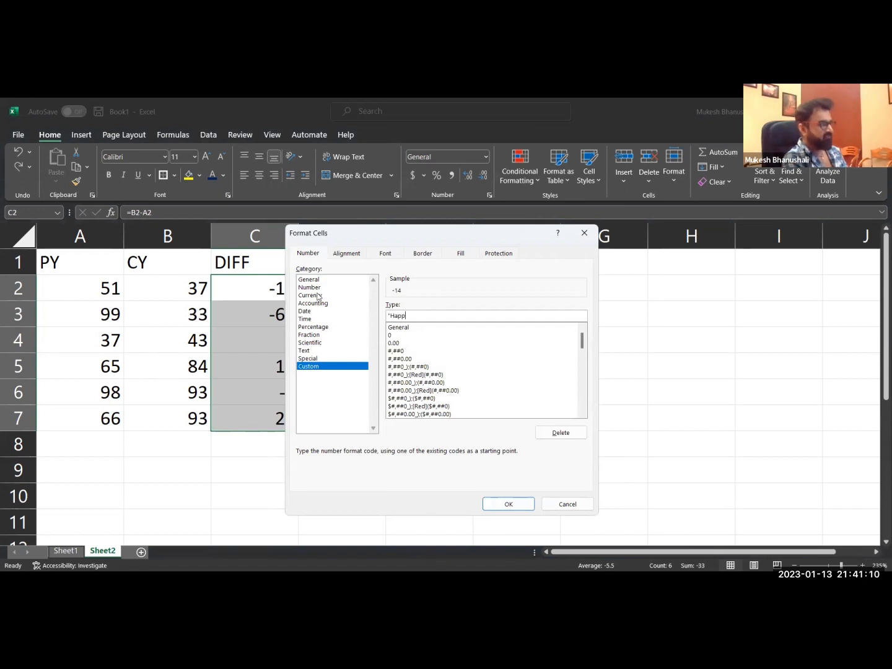
{"action": "type", "text": "y\""}
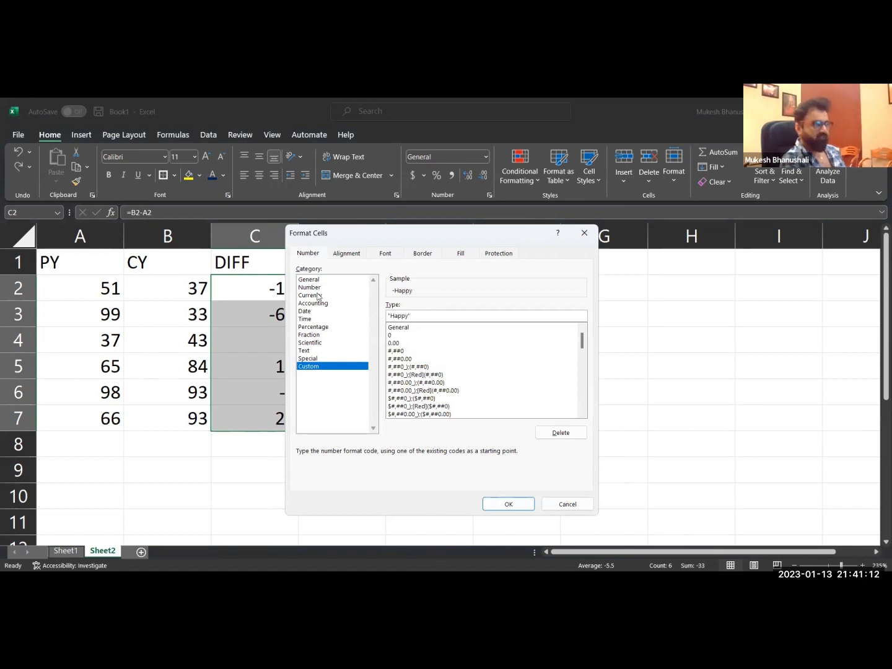
{"action": "type", "text": ";"}
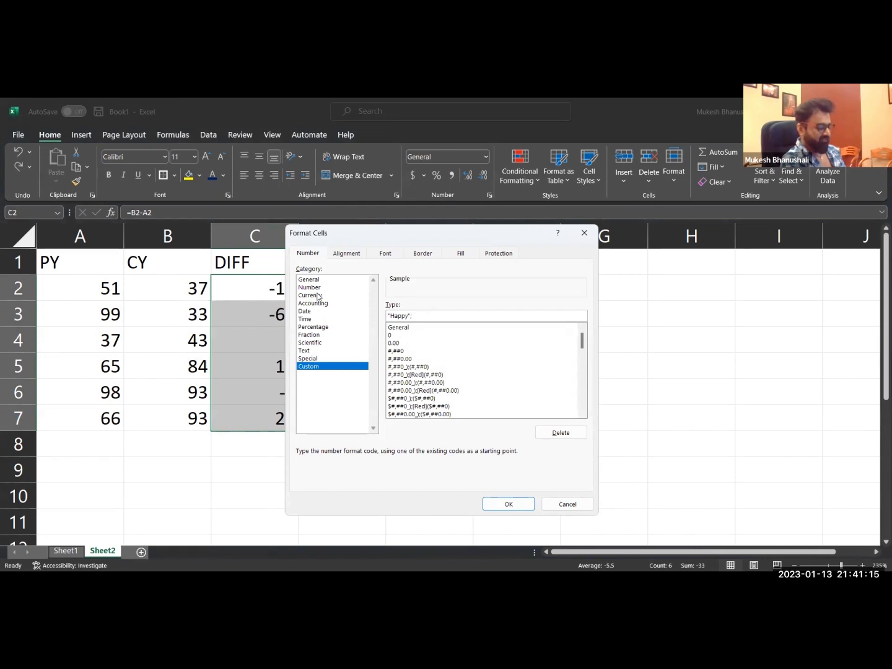
{"action": "type", "text": "\"Sad\""}
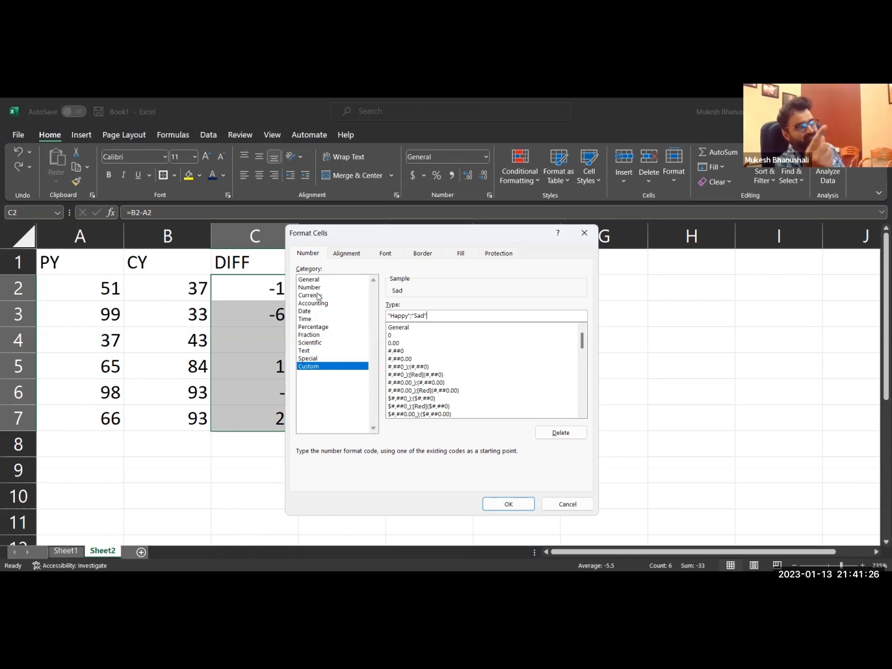
{"action": "left_click", "coordinate": [507, 503]}
{"action": "left_click", "coordinate": [451, 464]}
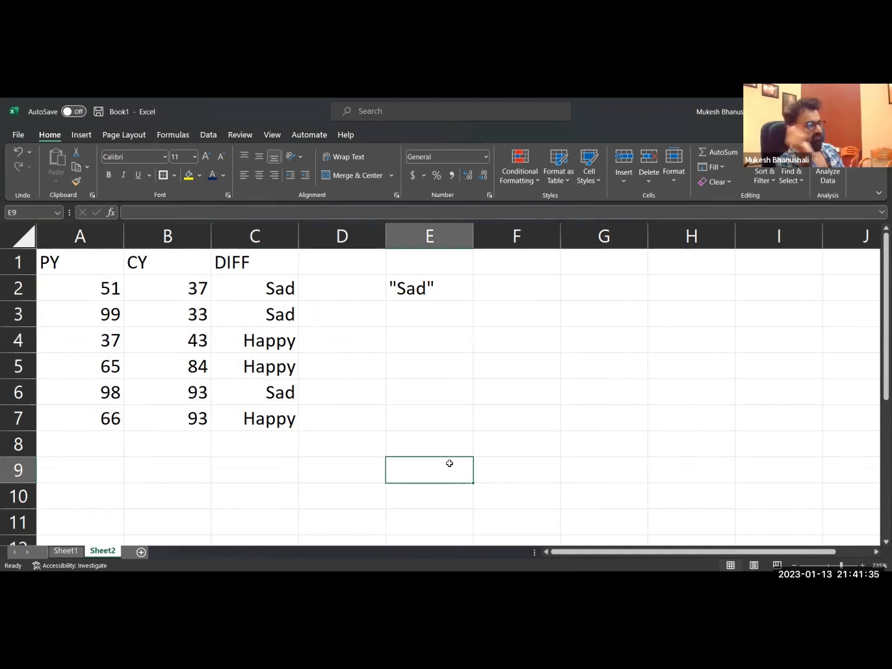
Change the custom number format of C2:C7 to "Happy"#;"Sad"# so the labels include the numbers.
{"action": "left_click_drag", "start_coordinate": [286, 288], "coordinate": [280, 414]}
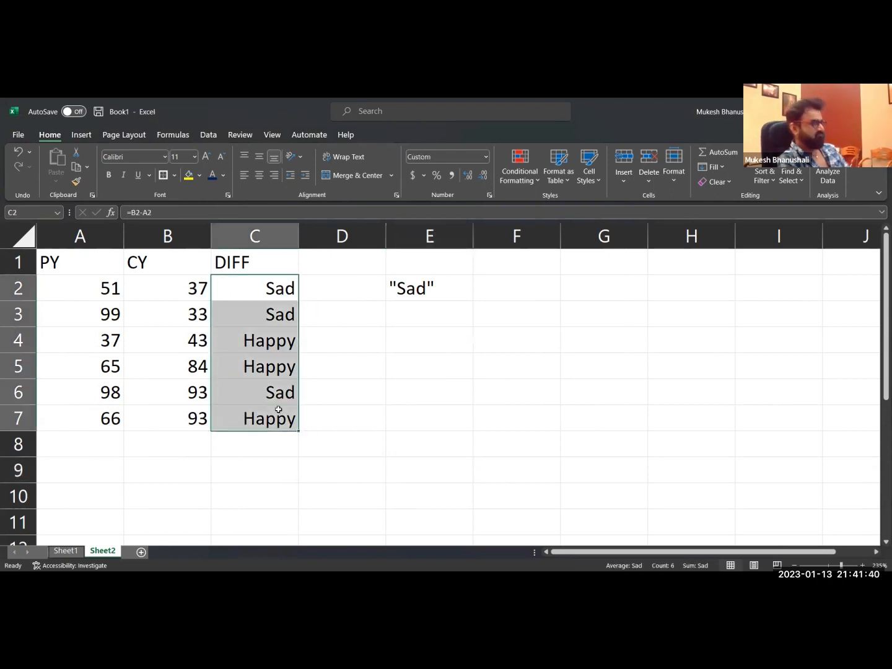
{"action": "key", "text": "ctrl+1"}
{"action": "left_click", "coordinate": [410, 314]}
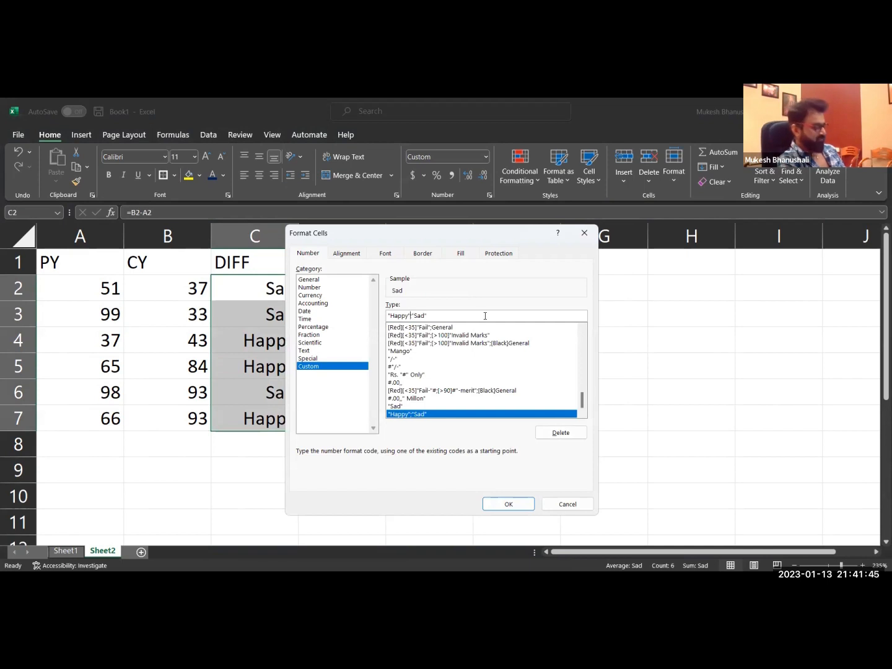
{"action": "type", "text": "#"}
{"action": "left_click", "coordinate": [442, 316]}
{"action": "type", "text": "#"}
{"action": "left_click", "coordinate": [502, 505]}
{"action": "left_click", "coordinate": [377, 440]}
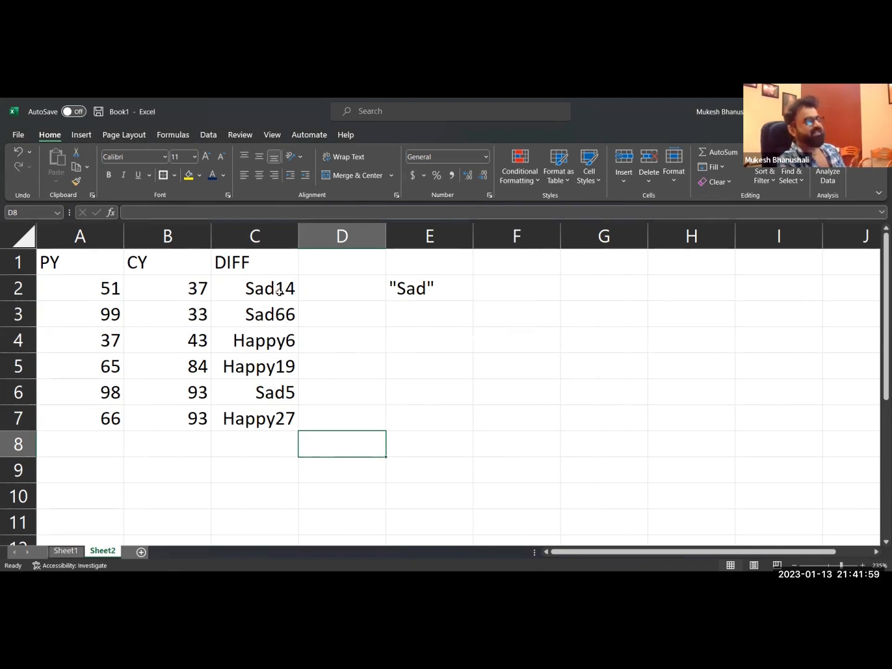
{"action": "left_click", "coordinate": [409, 287]}
{"action": "left_click", "coordinate": [420, 317]}
{"action": "left_click", "coordinate": [422, 282]}
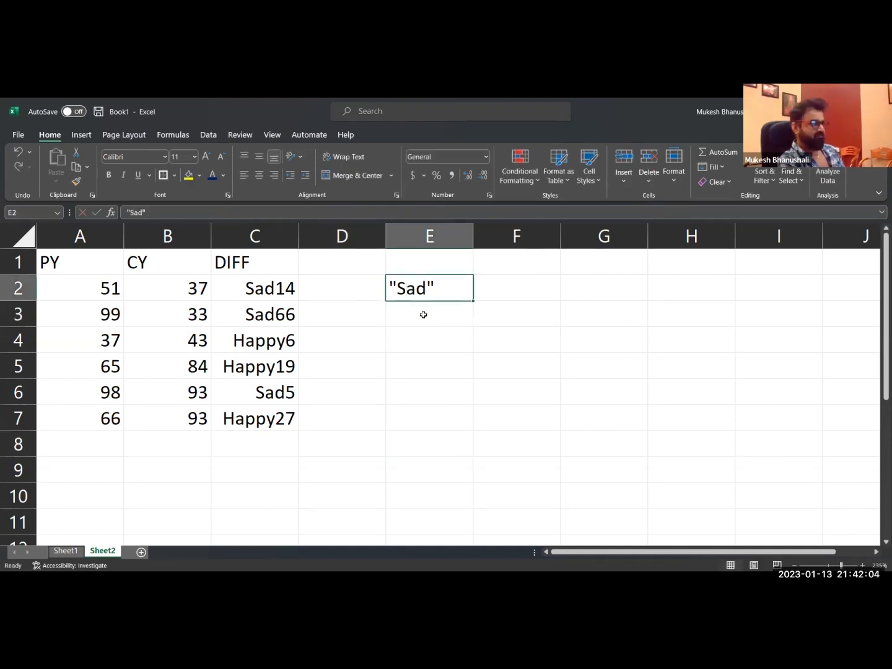
{"action": "left_click", "coordinate": [542, 285]}
Insert the Black Up-Pointing Triangle and Black Down-Pointing Triangle symbols side by side in cell E4.
{"action": "left_click", "coordinate": [82, 135]}
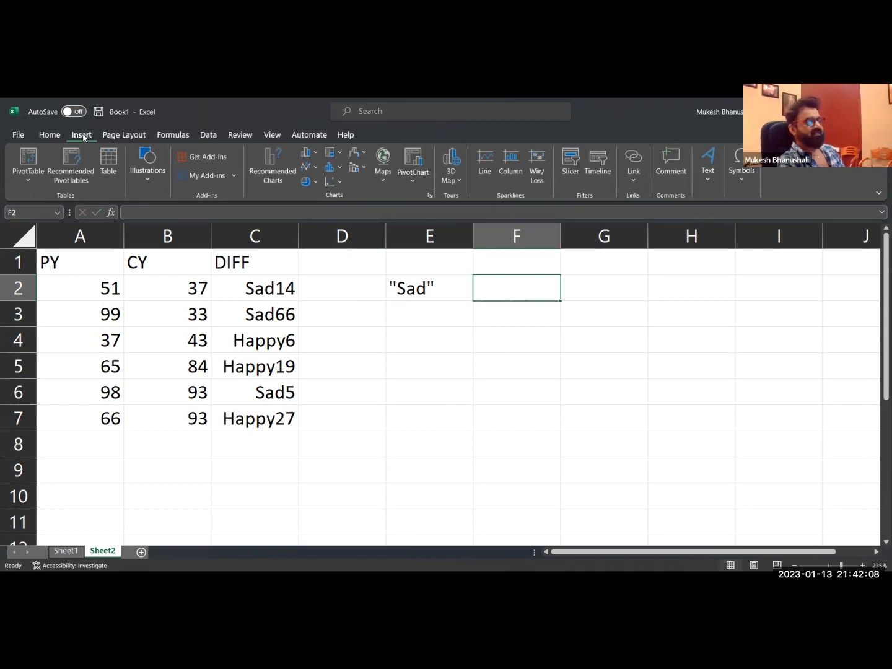
{"action": "left_click", "coordinate": [429, 334]}
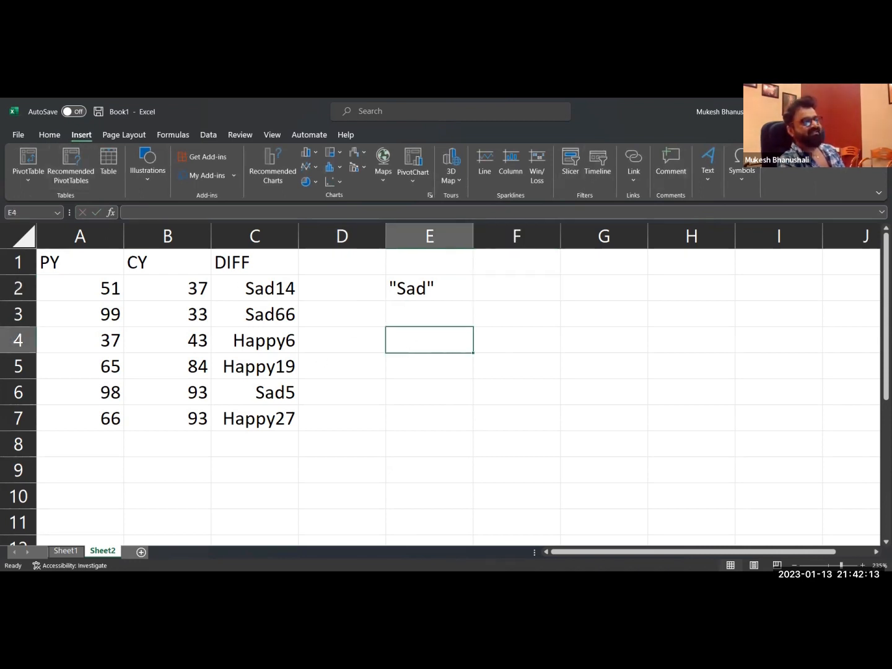
{"action": "left_click", "coordinate": [741, 170]}
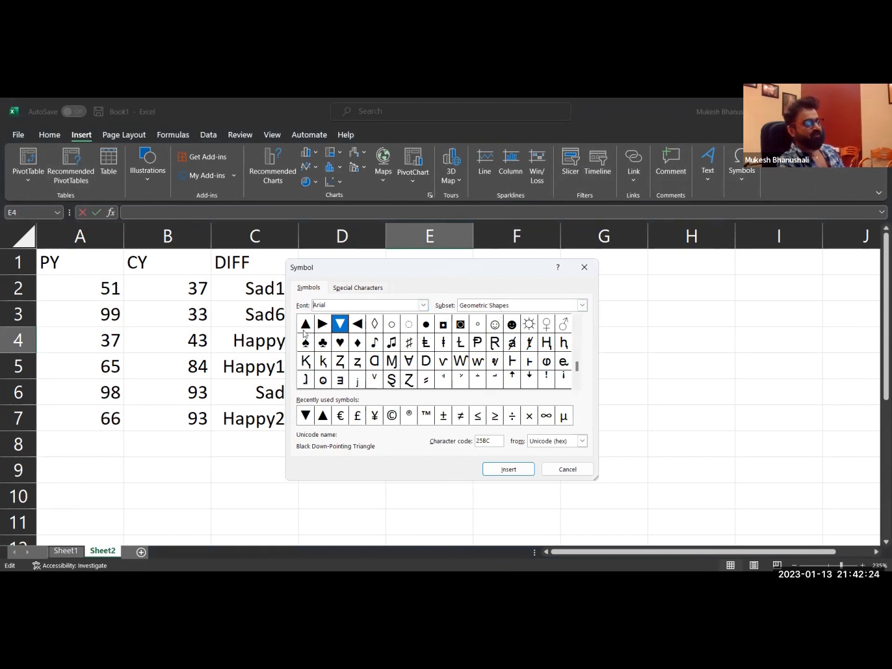
{"action": "left_click", "coordinate": [322, 422]}
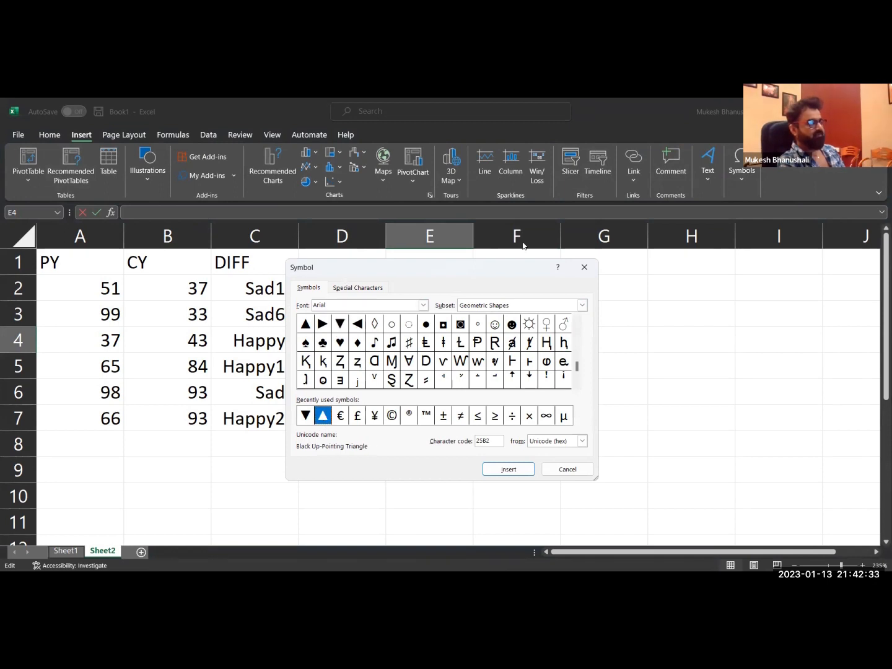
{"action": "left_click_drag", "start_coordinate": [320, 266], "coordinate": [495, 237]}
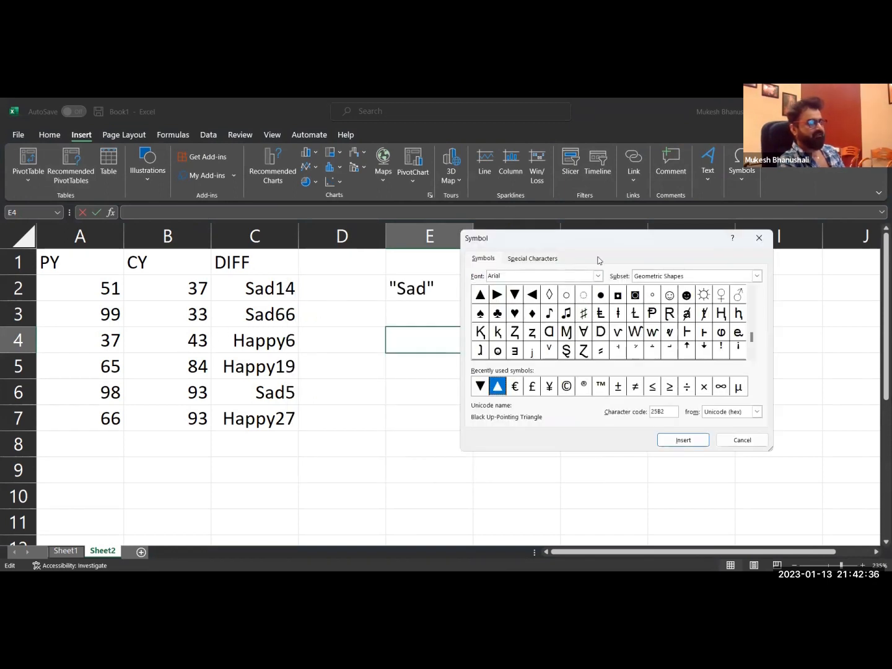
{"action": "left_click", "coordinate": [296, 496]}
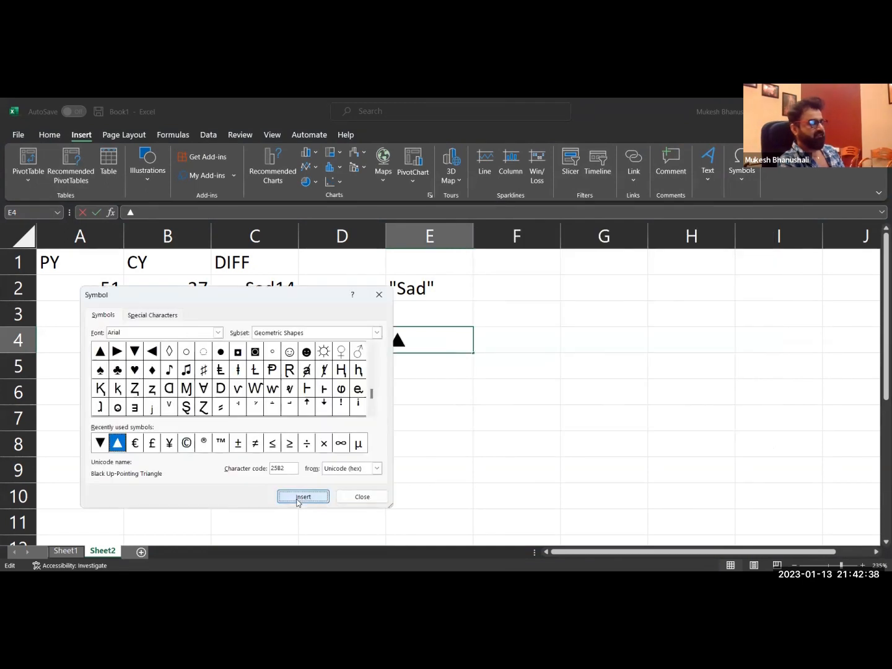
{"action": "left_click", "coordinate": [100, 443]}
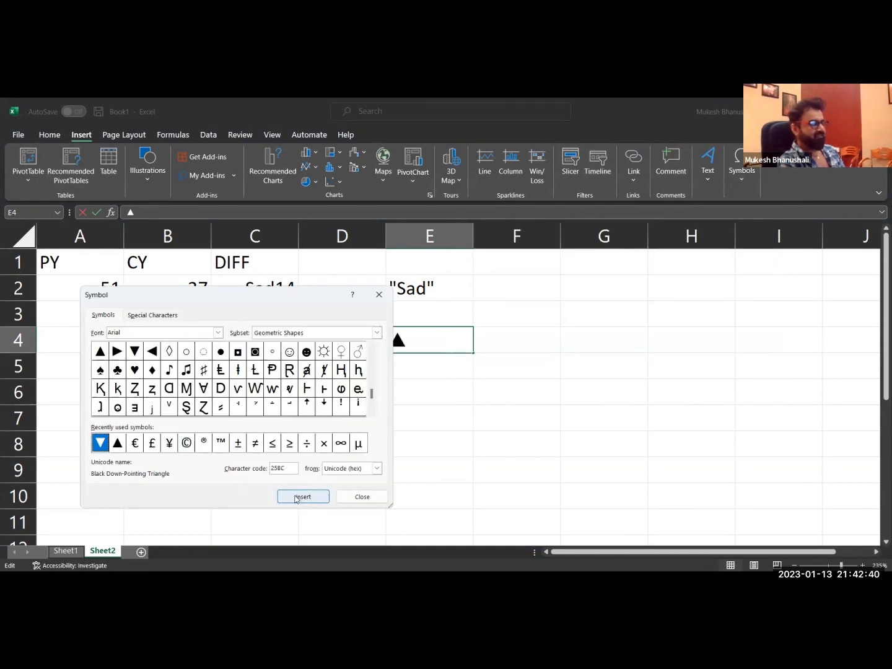
{"action": "left_click", "coordinate": [321, 496]}
{"action": "left_click", "coordinate": [354, 499]}
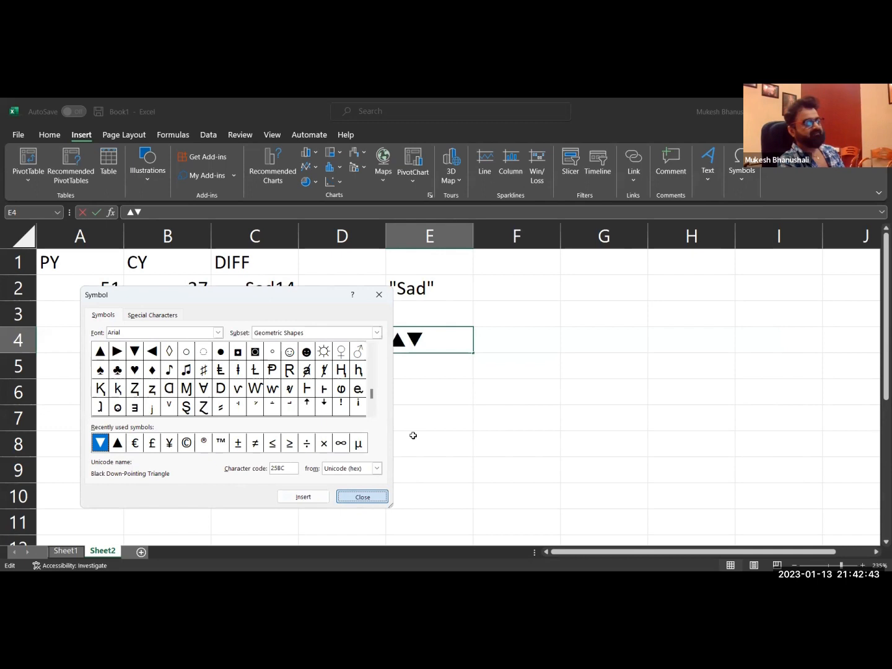
{"action": "left_click", "coordinate": [412, 435]}
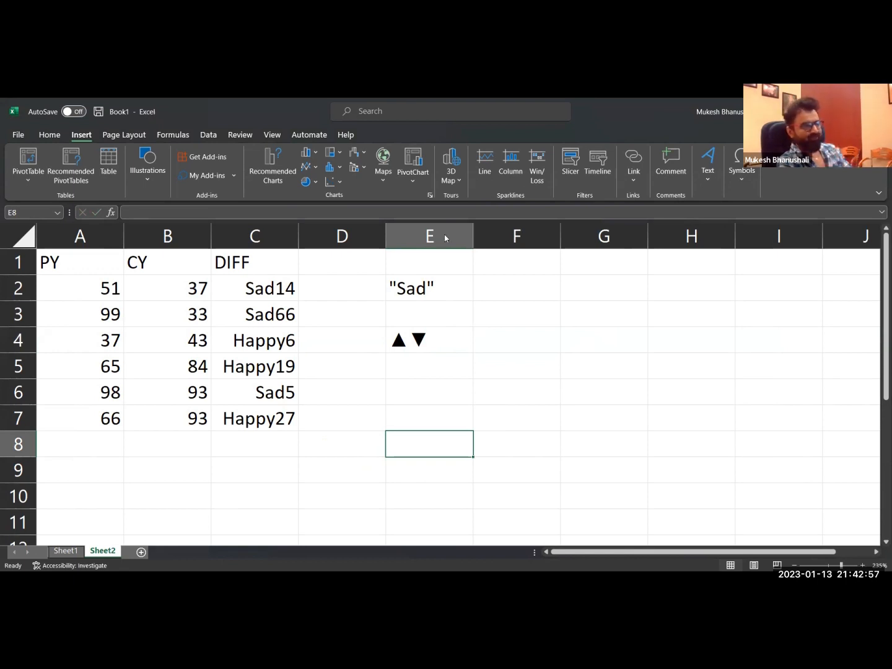
{"action": "left_click", "coordinate": [430, 388]}
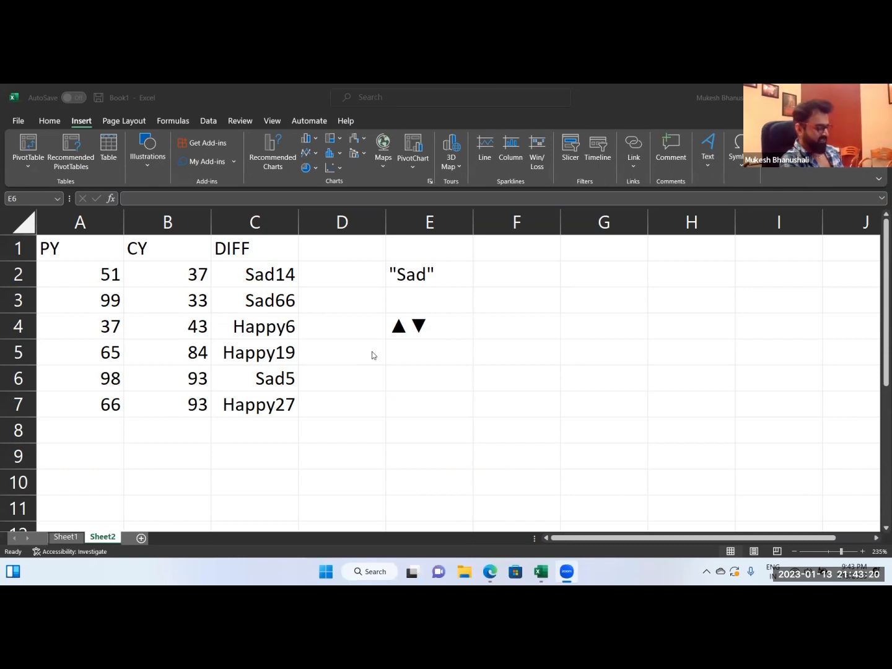
{"action": "key", "text": "super+period"}
{"action": "left_click_drag", "start_coordinate": [763, 333], "coordinate": [251, 238]}
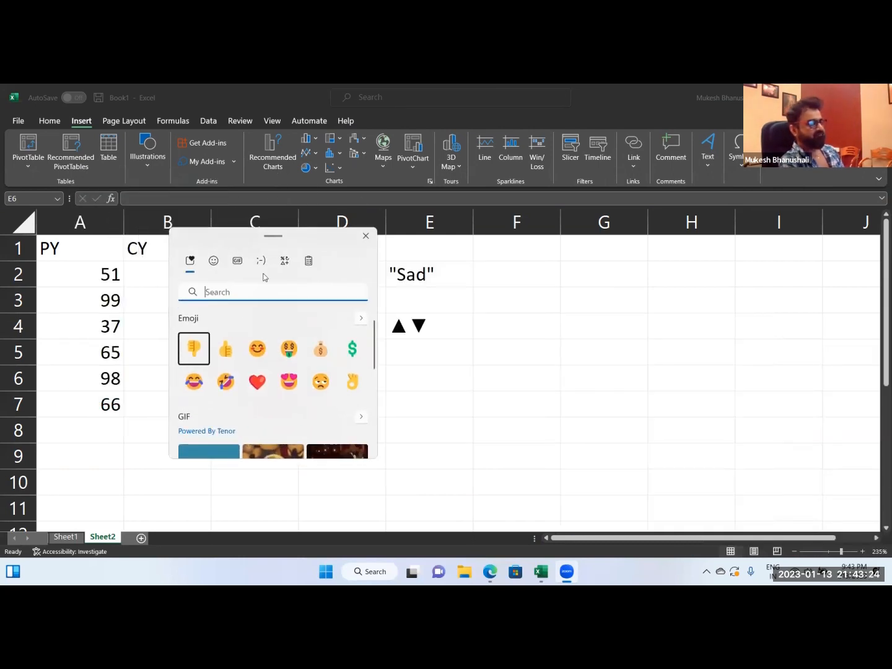
{"action": "left_click", "coordinate": [366, 237]}
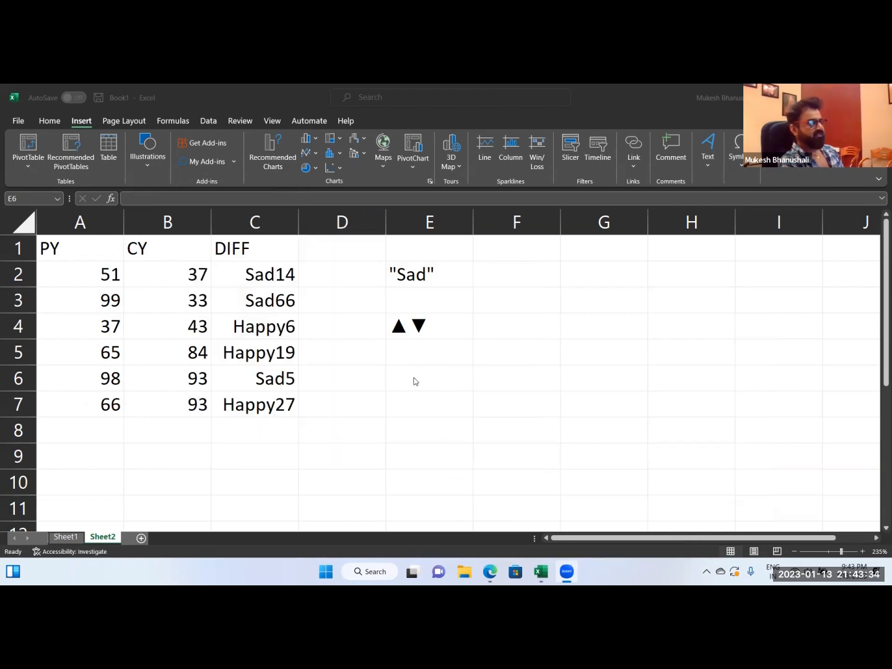
Enter the thumbs-down and thumbs-up emojis side by side in cell E6.
{"action": "left_click", "coordinate": [413, 379]}
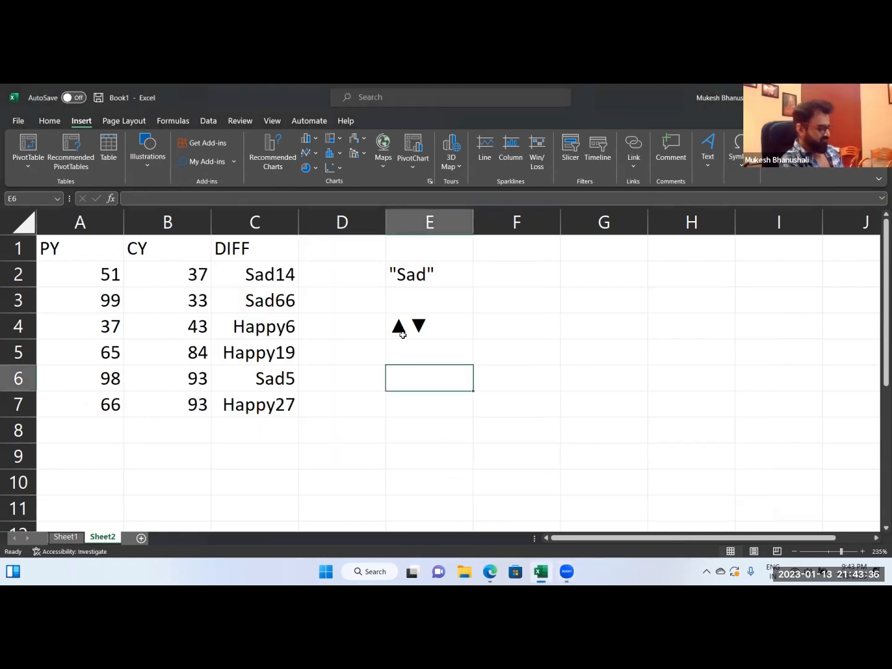
{"action": "key", "text": "super+period"}
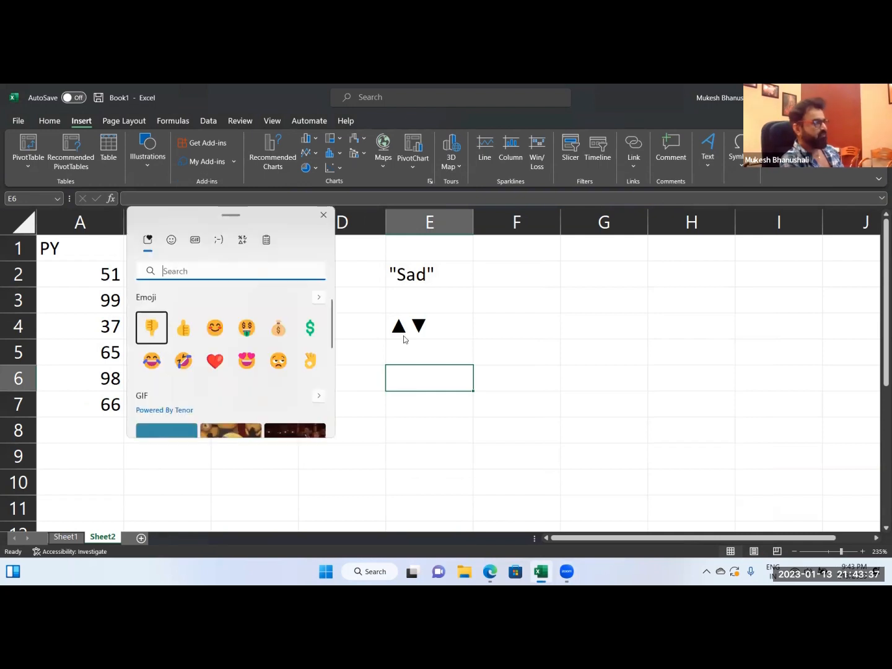
{"action": "left_click", "coordinate": [149, 329]}
{"action": "left_click", "coordinate": [185, 332]}
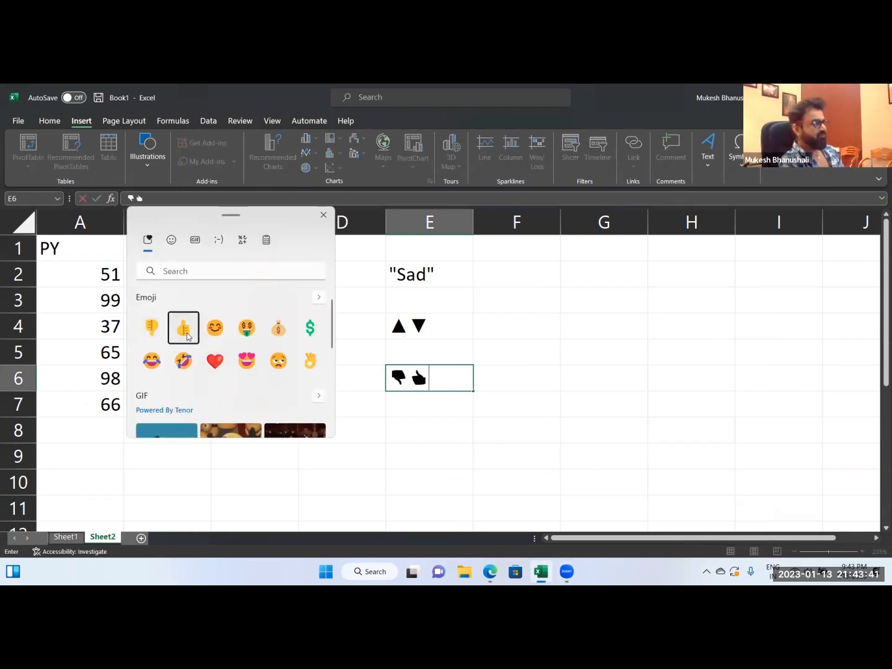
{"action": "left_click", "coordinate": [323, 214]}
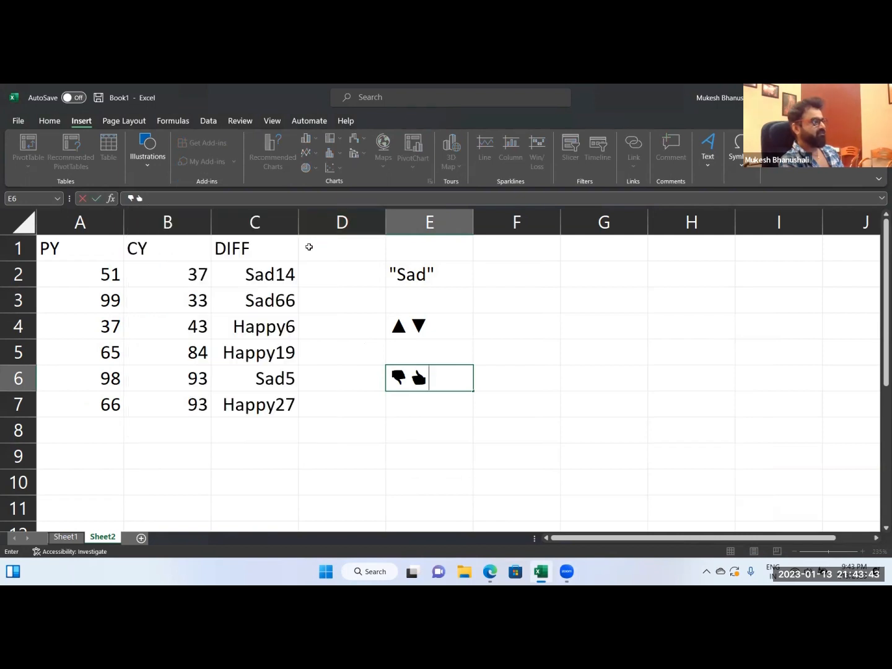
{"action": "left_click", "coordinate": [434, 426]}
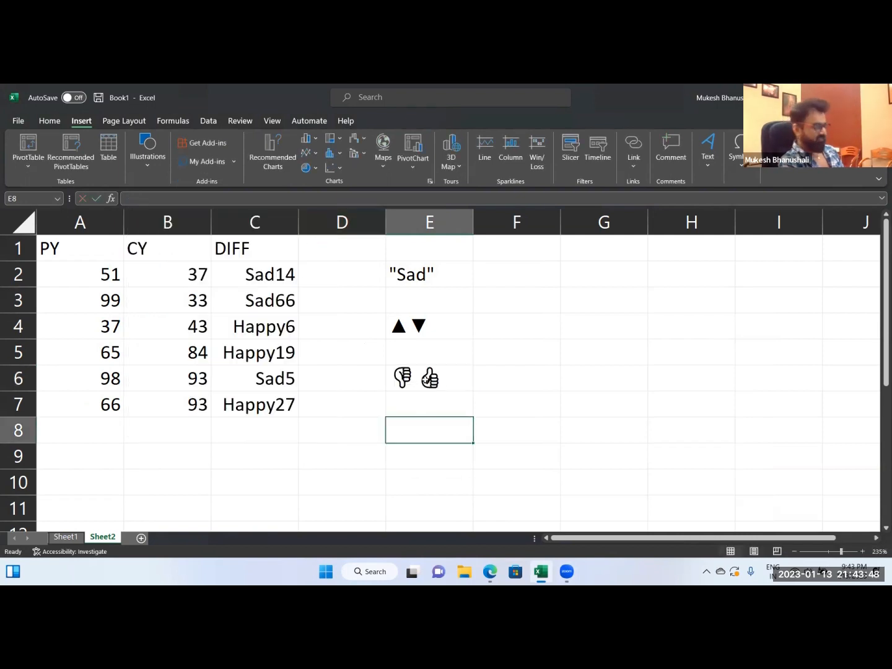
Return the DIFF values in C2:C7 to the General number format.
{"action": "left_click_drag", "start_coordinate": [274, 278], "coordinate": [285, 407]}
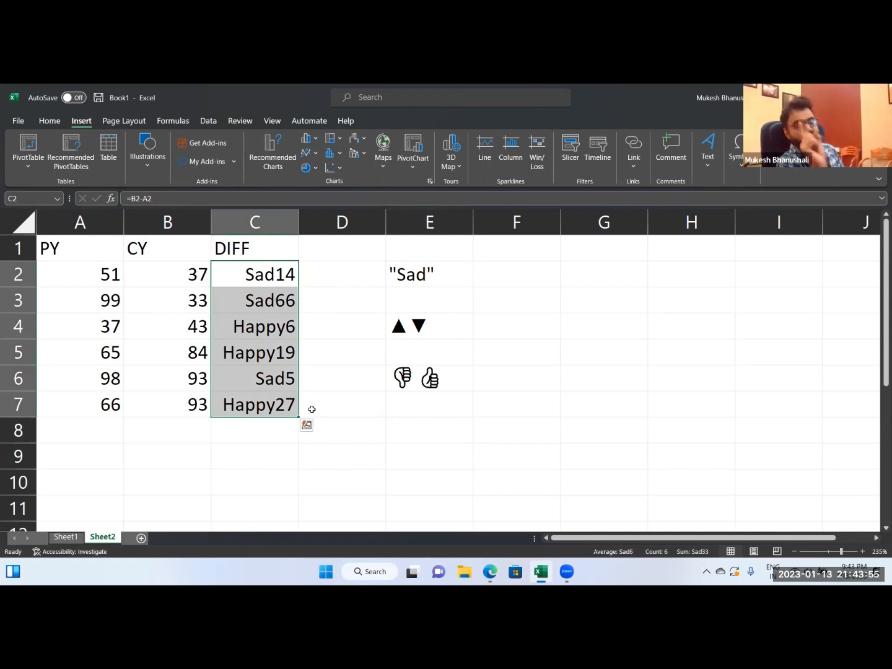
{"action": "key", "text": "ctrl+z"}
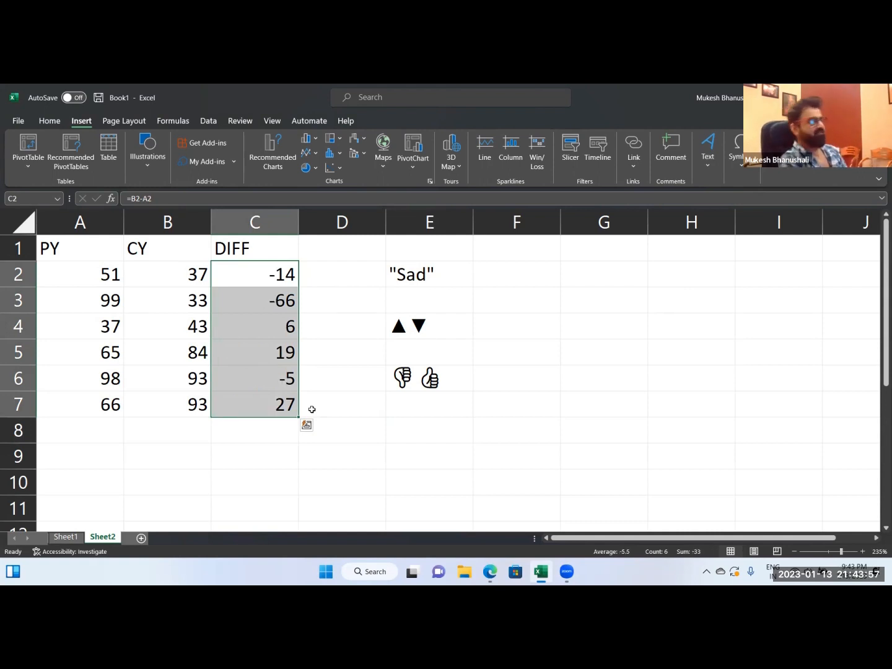
Copy the up and down triangle symbols from the text in cell E4, leaving the cell as it is.
{"action": "left_click", "coordinate": [373, 439]}
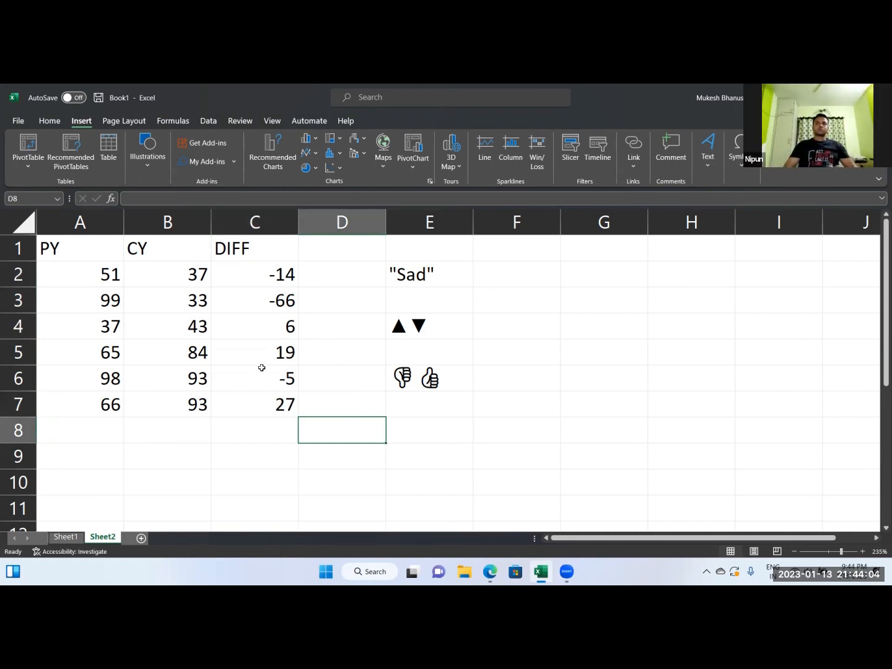
{"action": "left_click", "coordinate": [403, 331]}
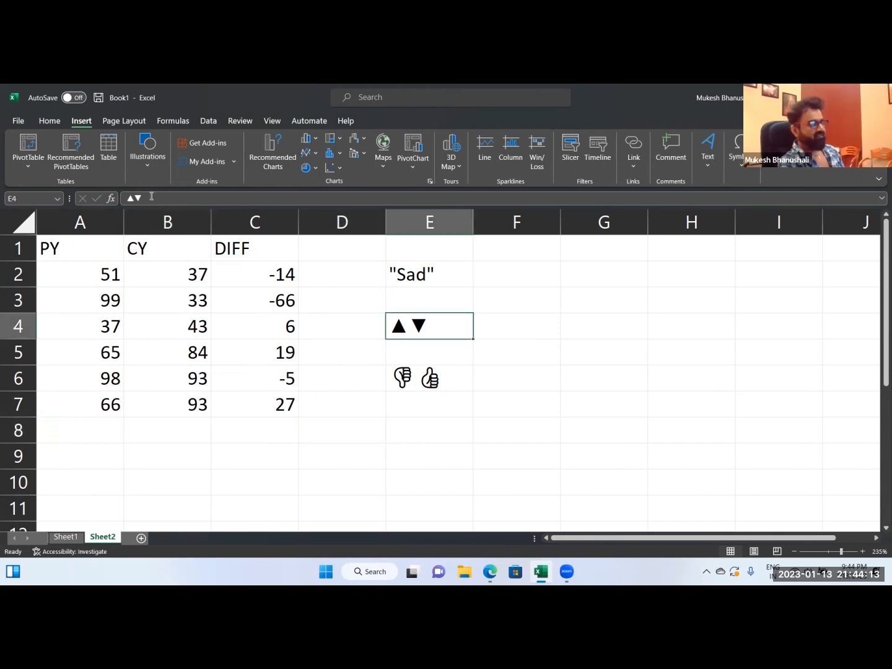
{"action": "double_click", "coordinate": [437, 322]}
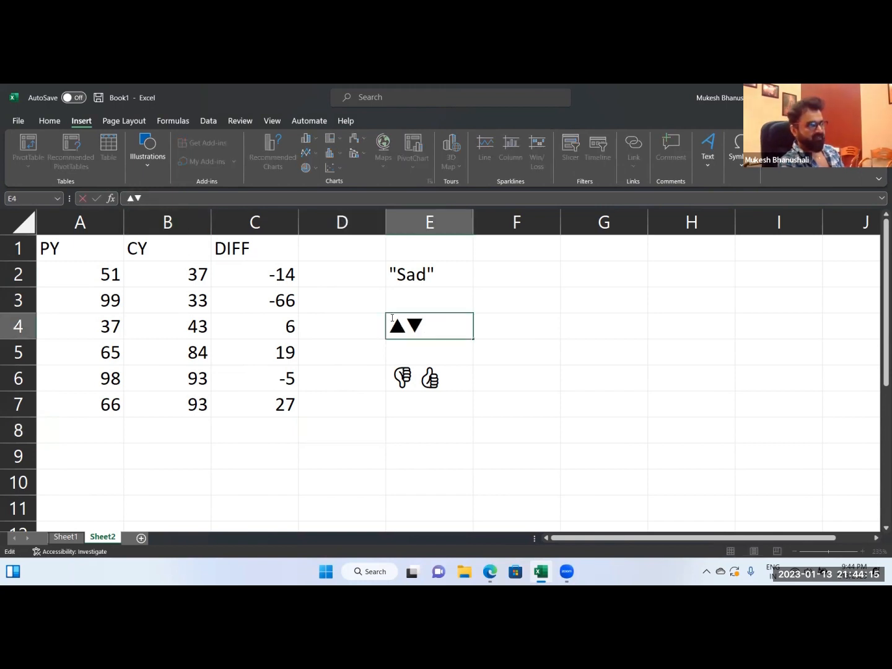
{"action": "left_click_drag", "start_coordinate": [430, 323], "coordinate": [382, 322]}
{"action": "key", "text": "ctrl+c"}
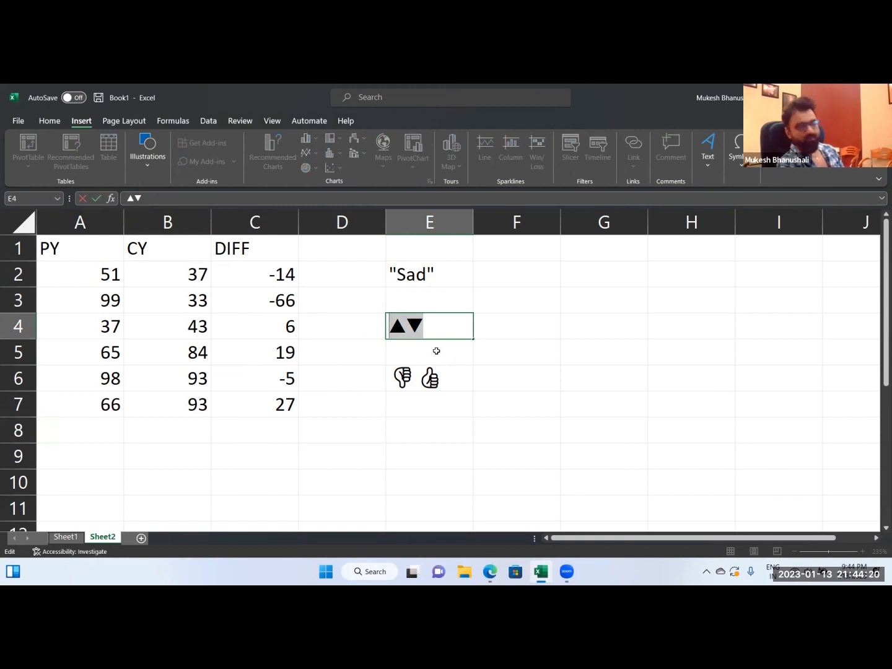
{"action": "key", "text": "Escape"}
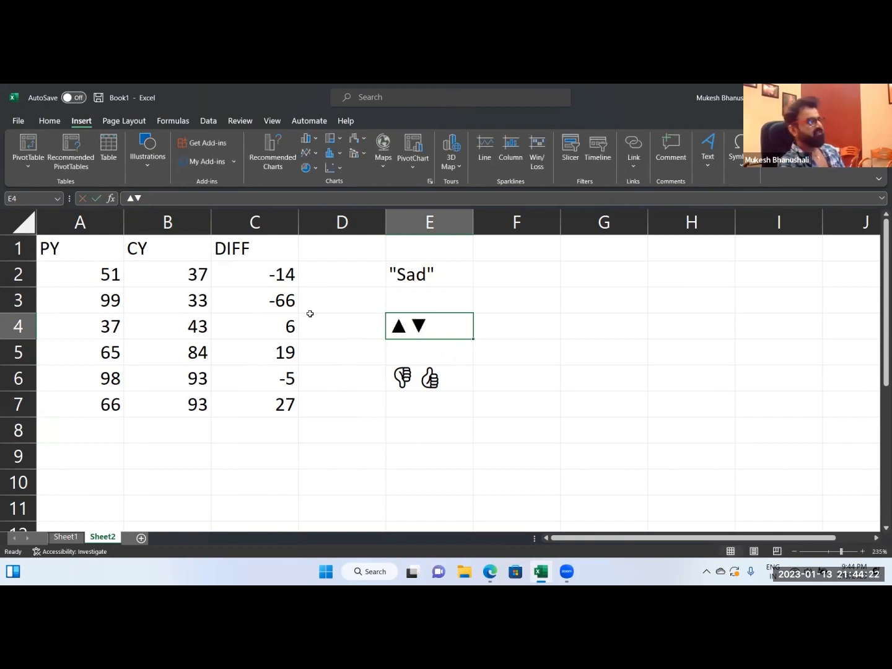
Apply the custom number format "▲";"▼" to the DIFF values in C2:C7, using the copied triangles.
{"action": "left_click_drag", "start_coordinate": [280, 274], "coordinate": [280, 406]}
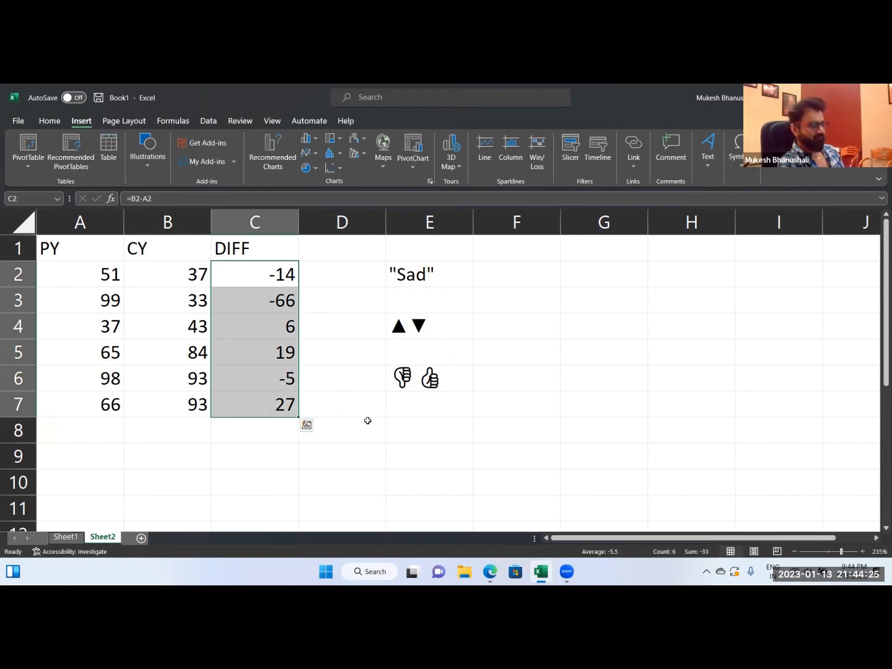
{"action": "key", "text": "ctrl+1"}
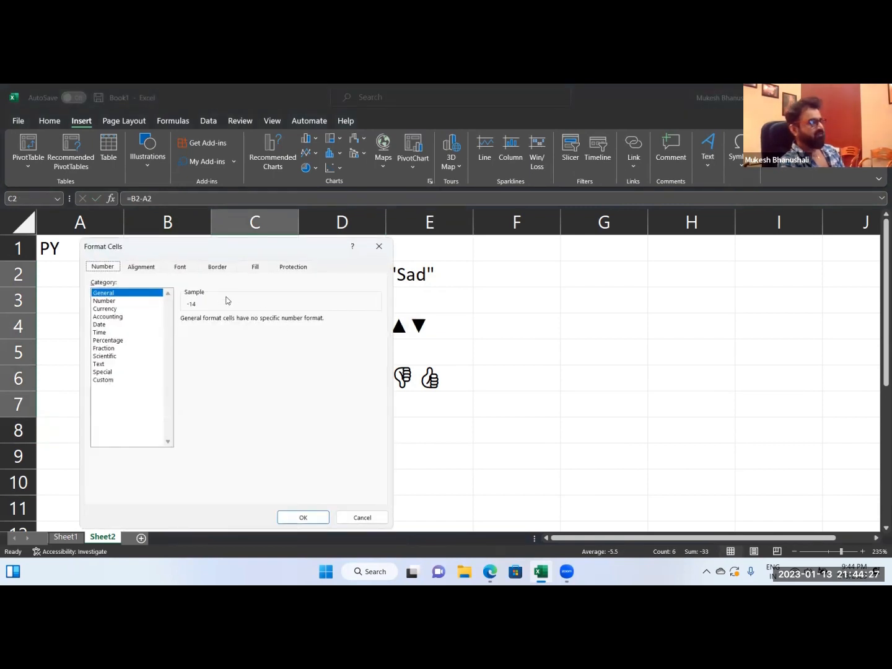
{"action": "left_click", "coordinate": [110, 379]}
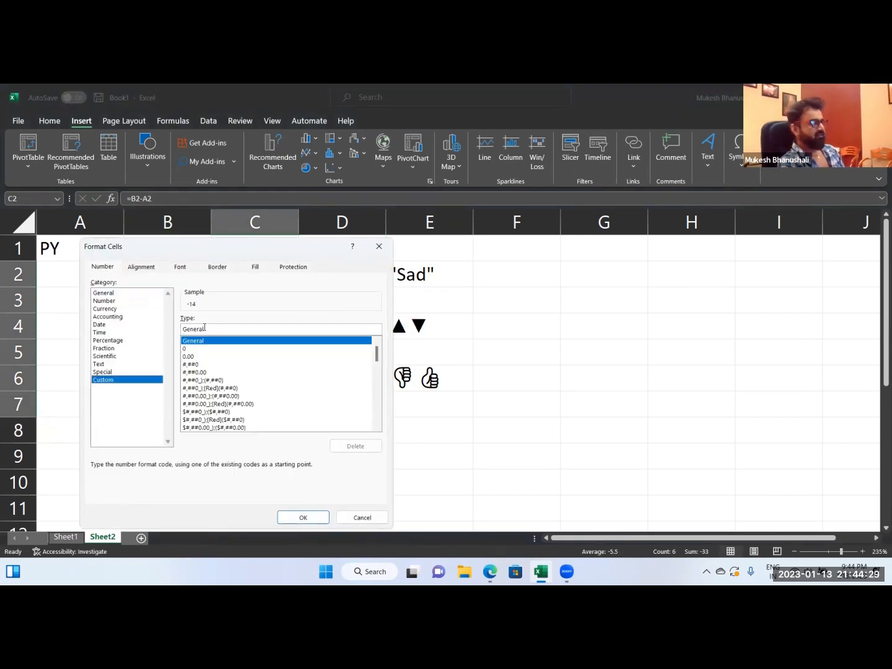
{"action": "key", "text": "BackSpace"}
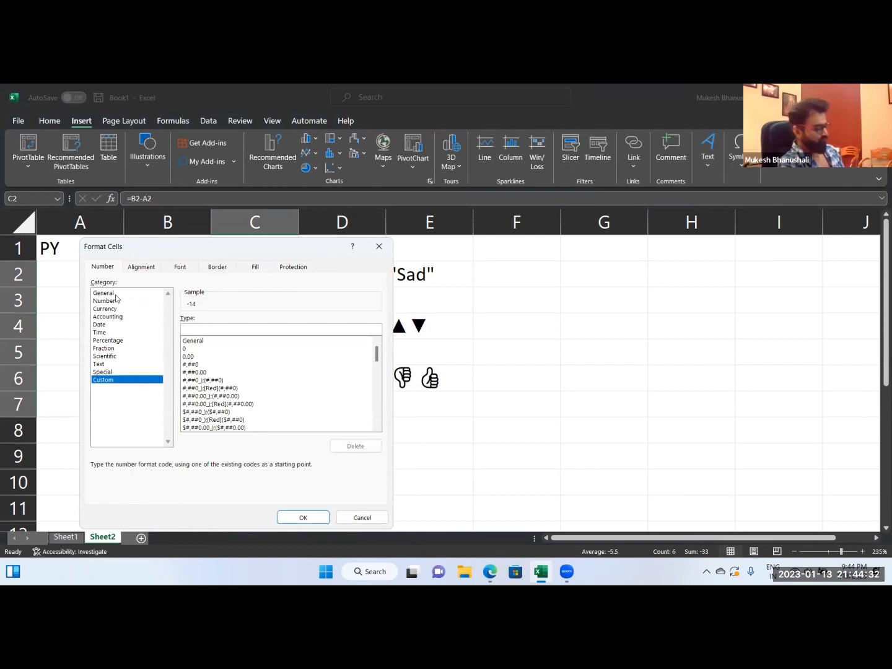
{"action": "key", "text": "ctrl+v"}
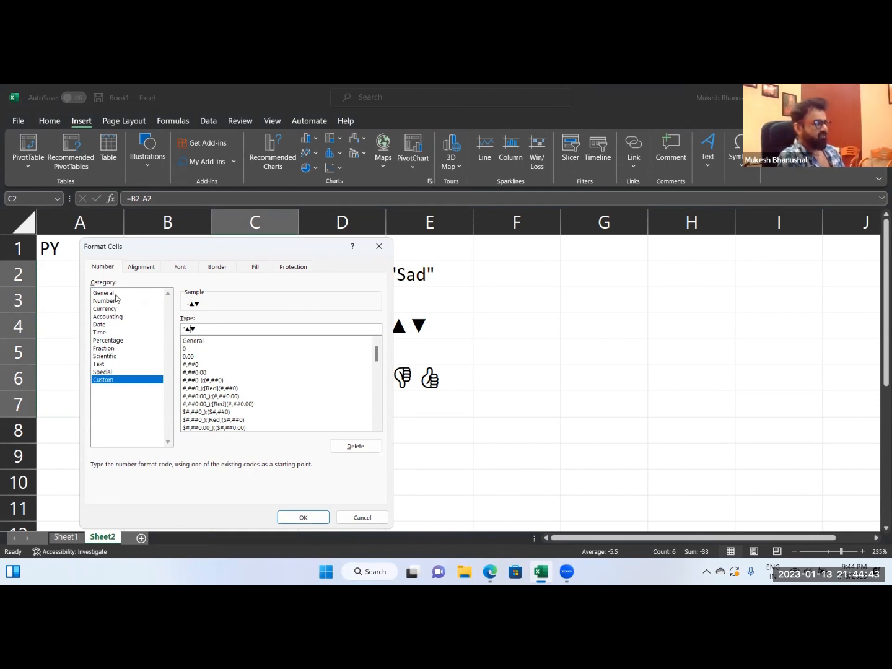
{"action": "type", "text": "\";"}
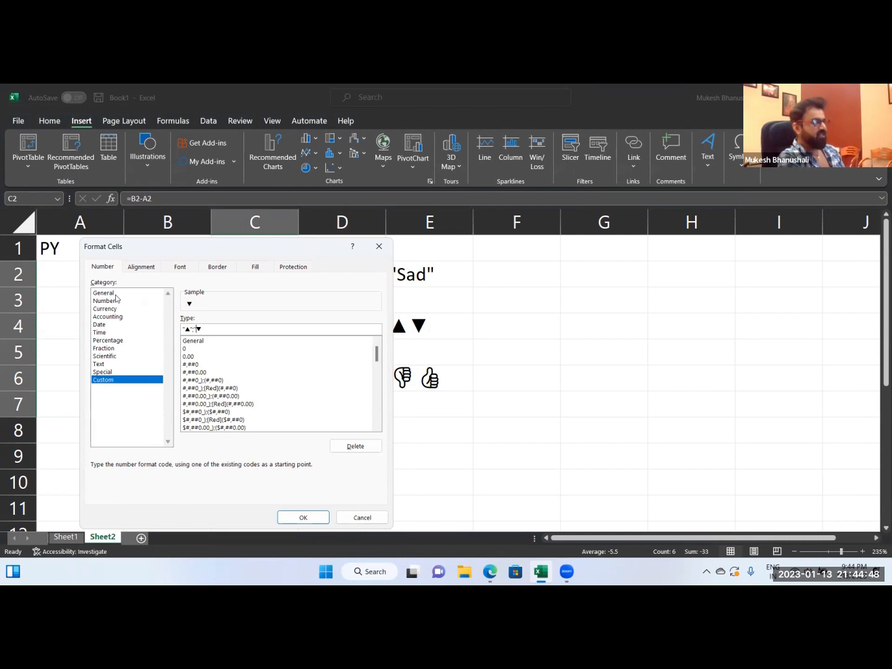
{"action": "type", "text": "\""}
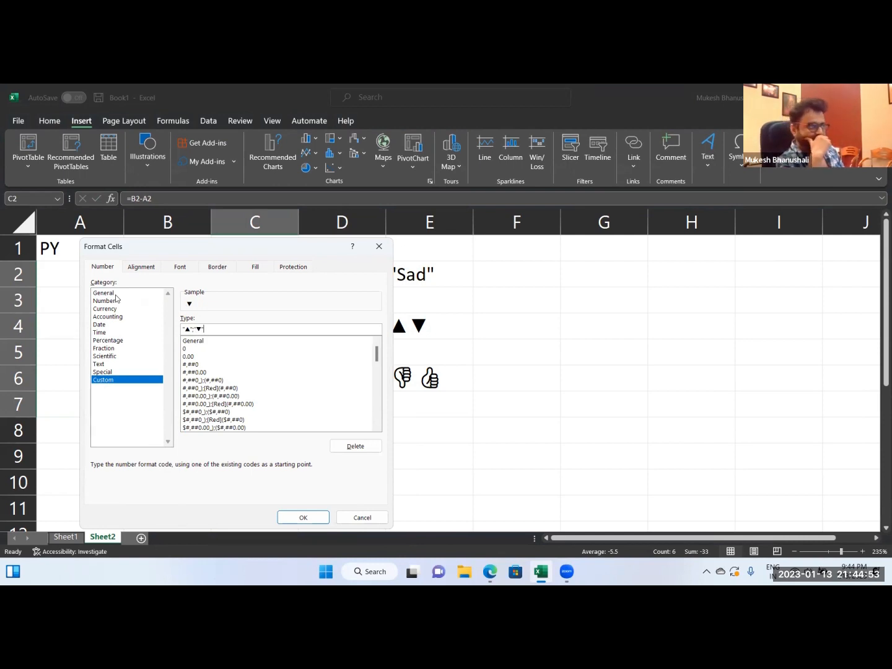
{"action": "left_click", "coordinate": [299, 517]}
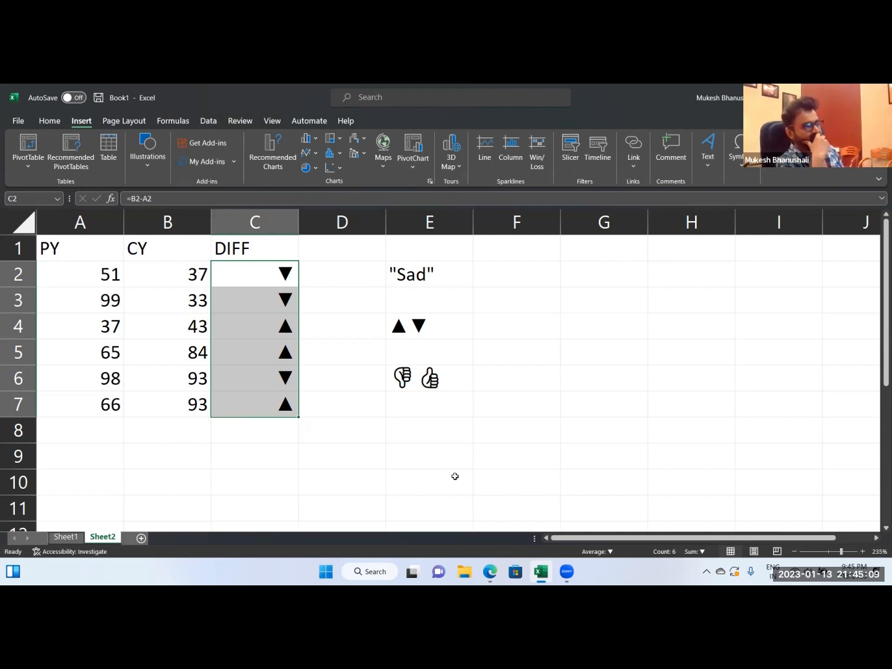
Add colors to the custom format of C2:C7, making it [green]"▲";[red]"▼".
{"action": "key", "text": "ctrl+1"}
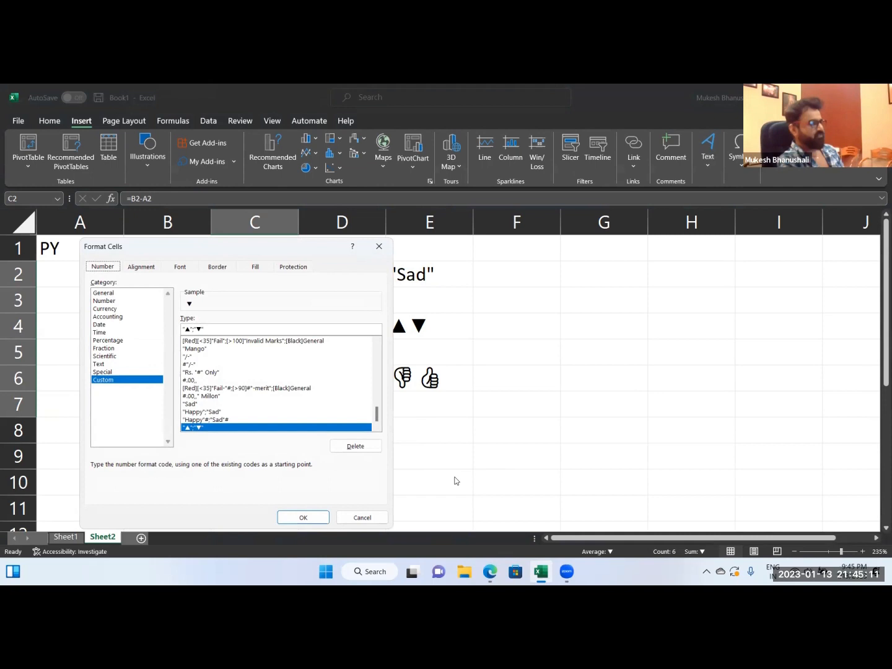
{"action": "left_click", "coordinate": [183, 329]}
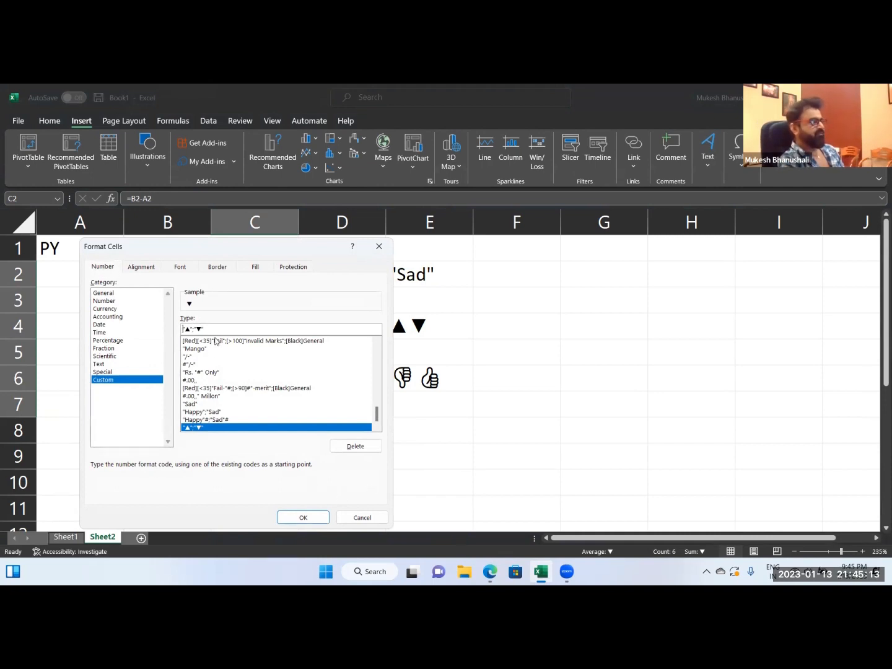
{"action": "type", "text": "["}
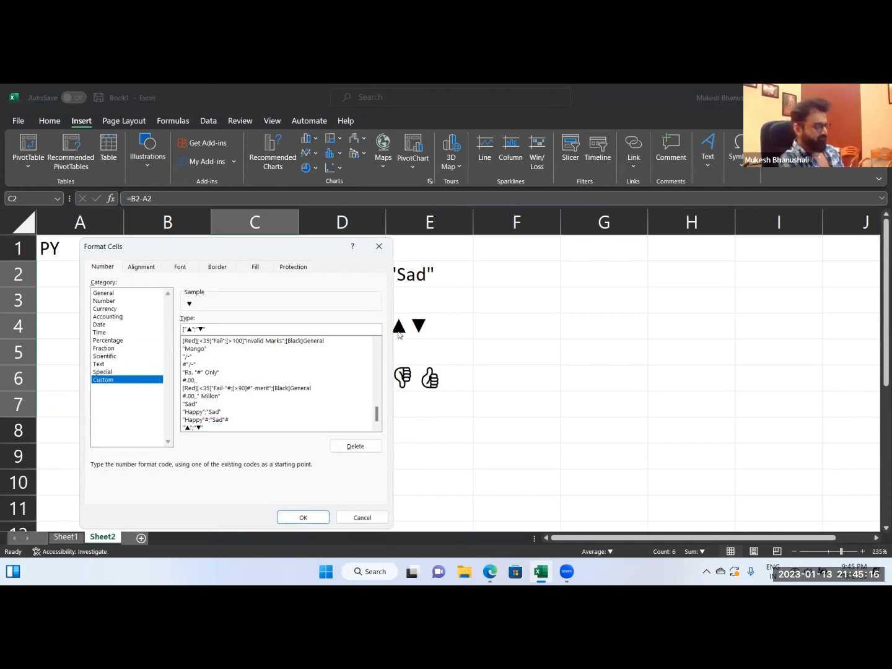
{"action": "type", "text": "green]\"▲\";"}
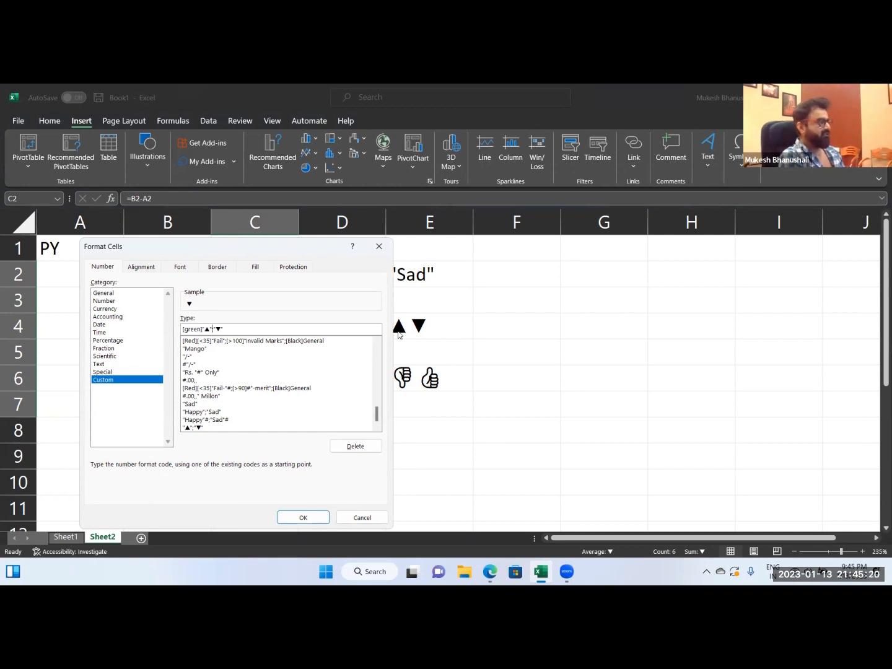
{"action": "type", "text": "[red]"}
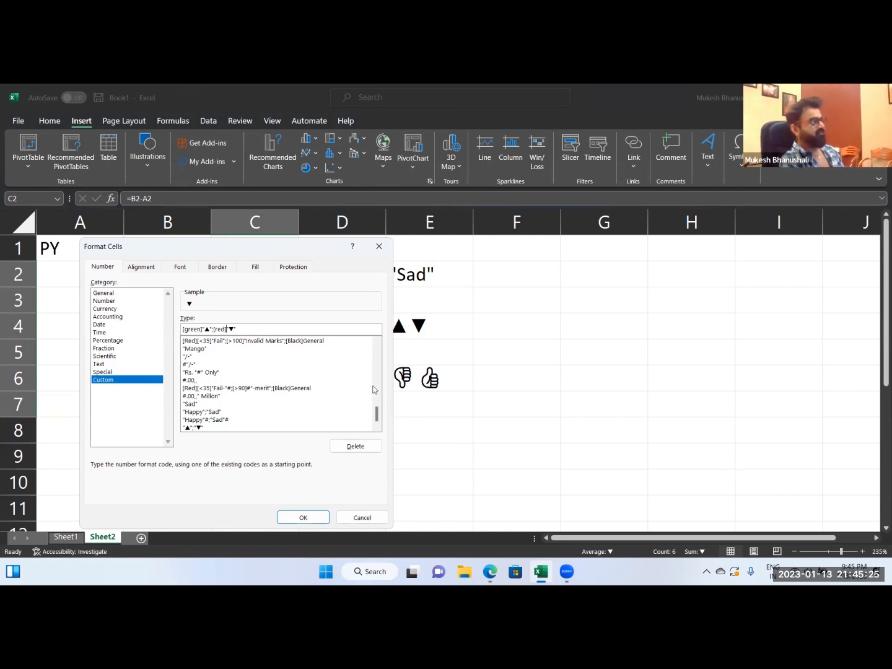
{"action": "left_click", "coordinate": [303, 517]}
{"action": "left_click", "coordinate": [435, 470]}
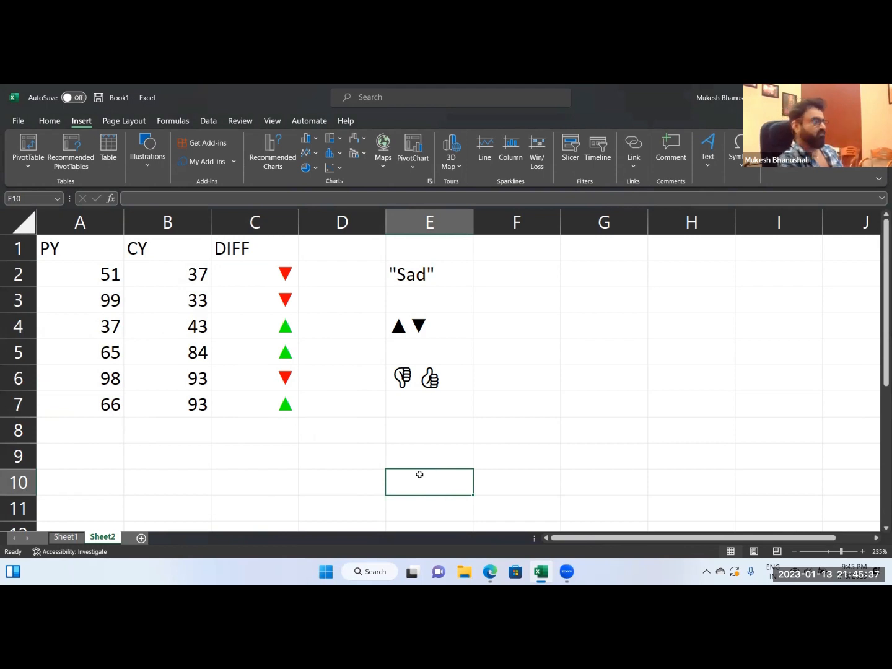
Change the custom format of C2:C7 to [Green]#"▲";[Red]#"▼" so the numbers precede the triangles.
{"action": "left_click_drag", "start_coordinate": [266, 274], "coordinate": [280, 398]}
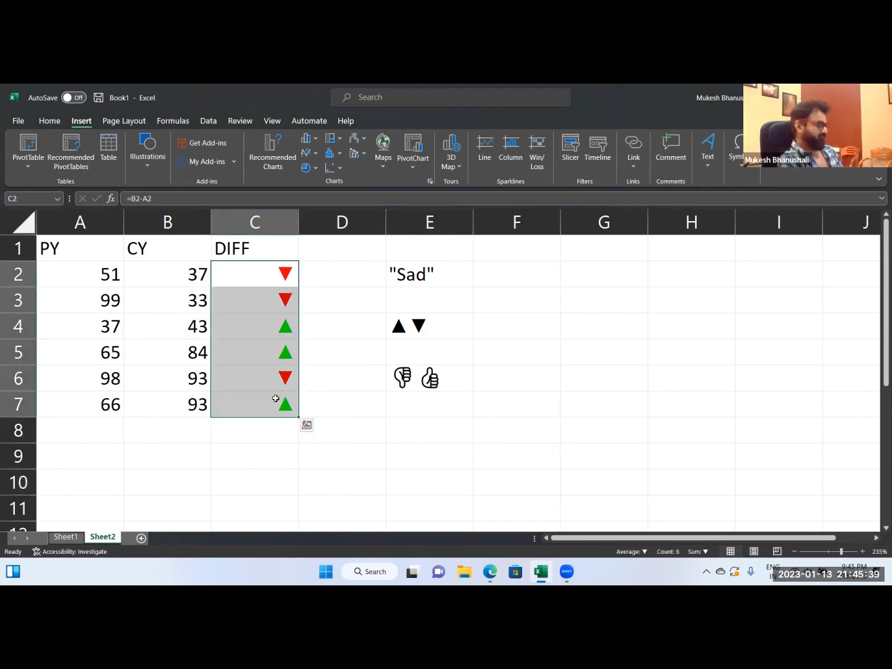
{"action": "key", "text": "ctrl+1"}
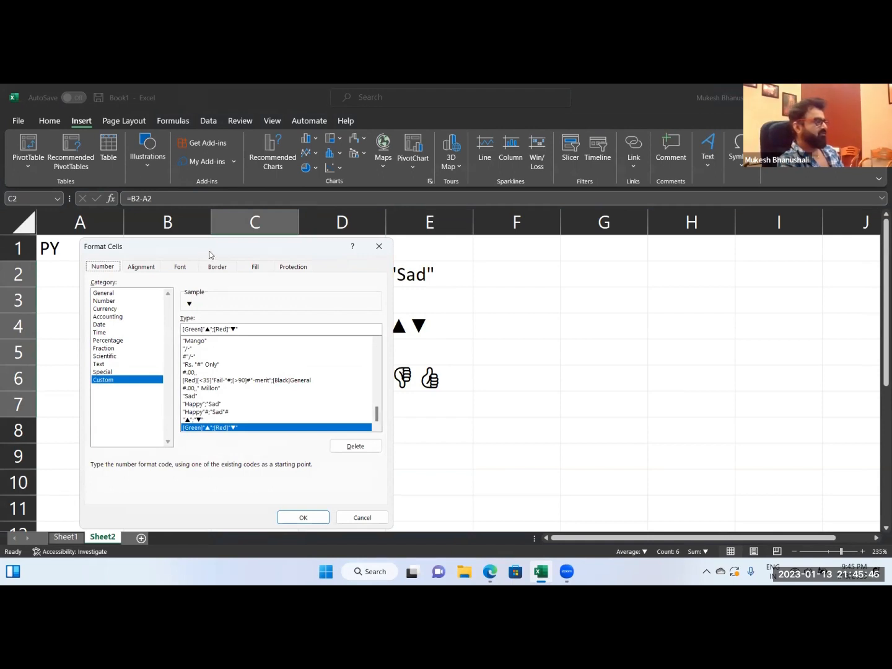
{"action": "left_click_drag", "start_coordinate": [208, 253], "coordinate": [298, 243]}
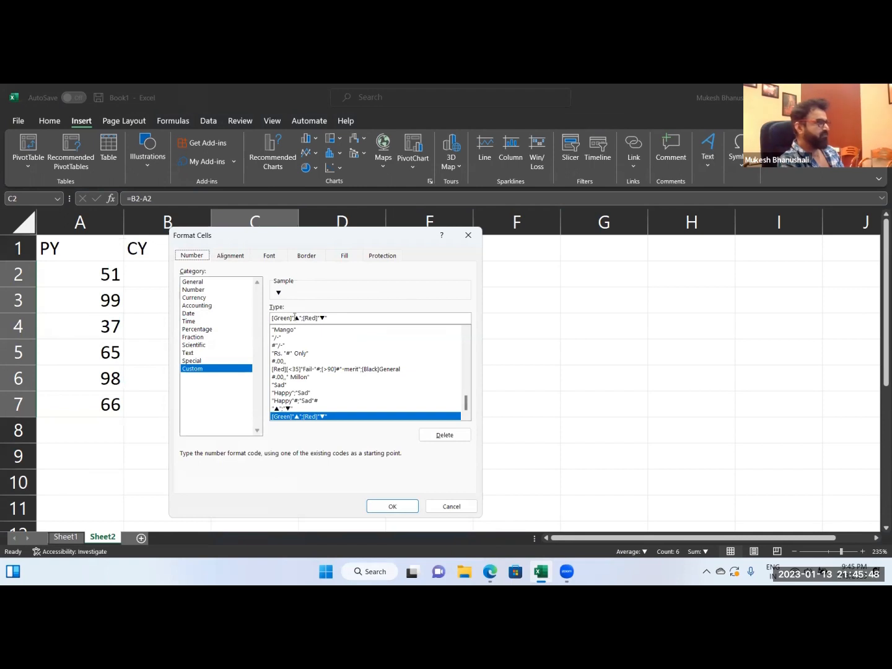
{"action": "left_click", "coordinate": [291, 318]}
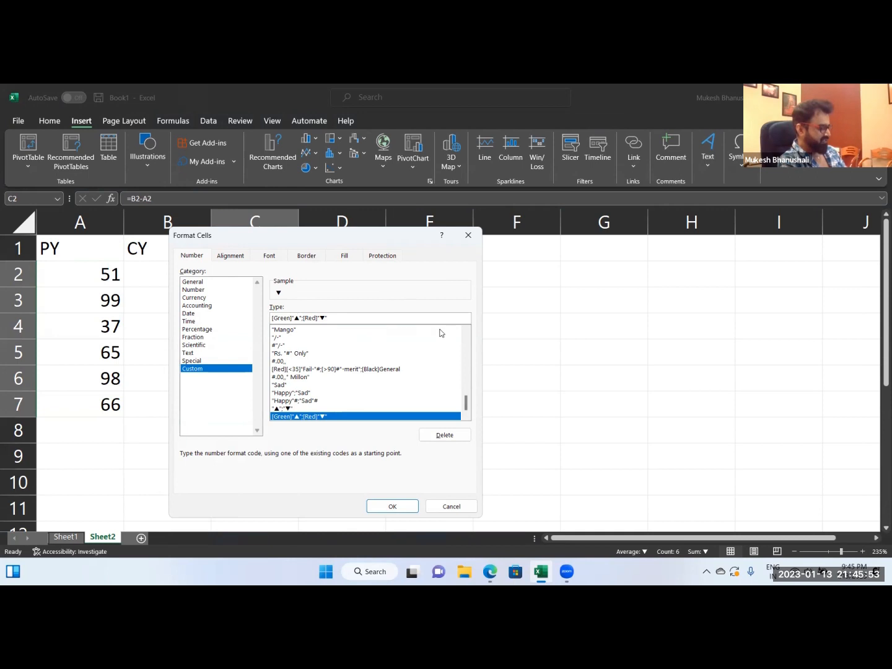
{"action": "type", "text": "#"}
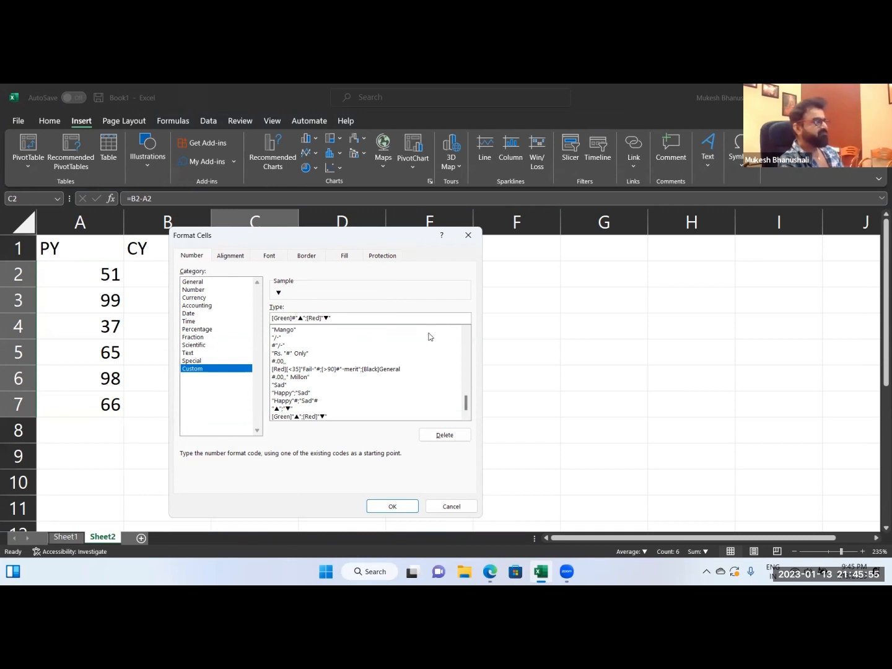
{"action": "left_click", "coordinate": [338, 320]}
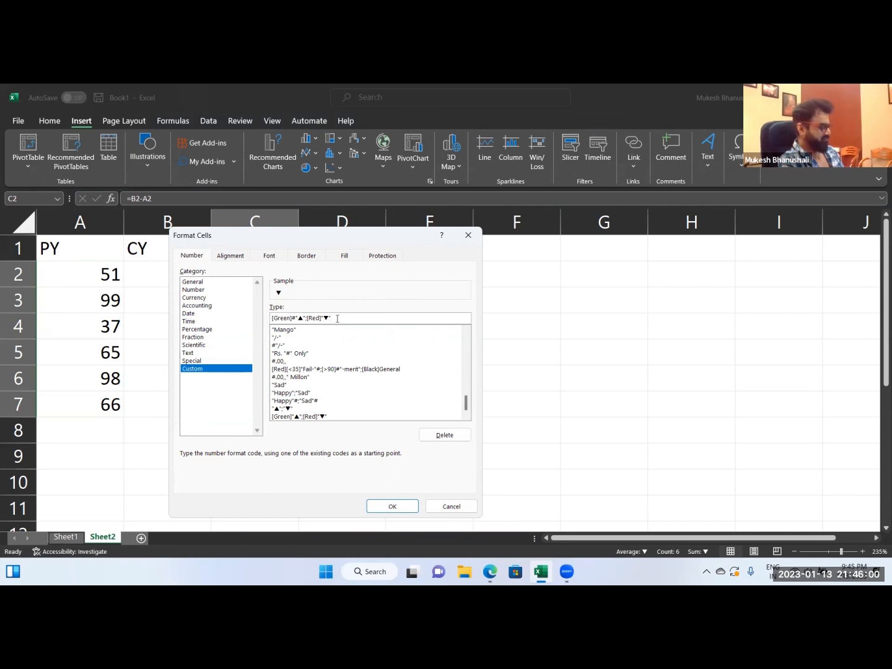
{"action": "type", "text": "#"}
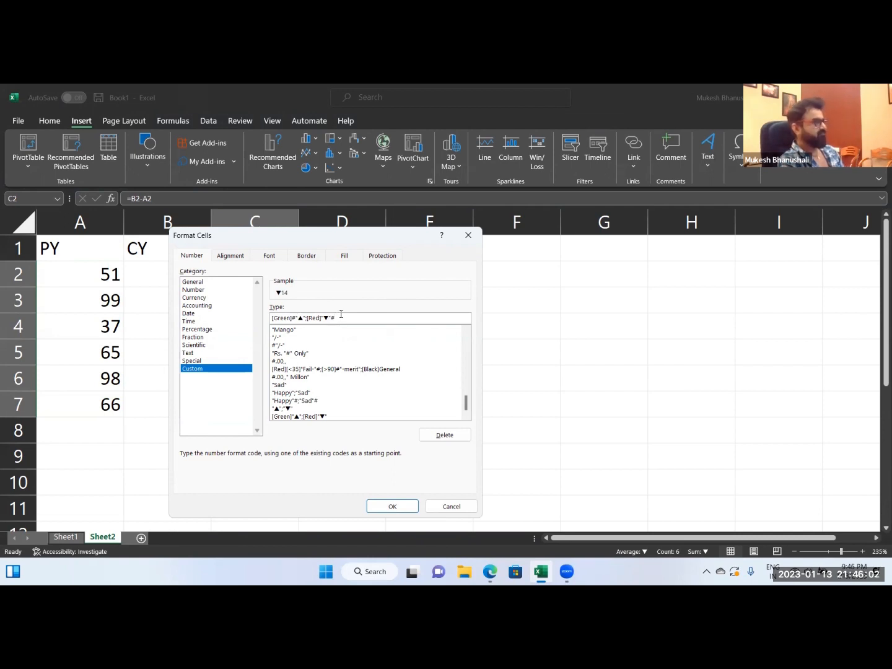
{"action": "key", "text": "BackSpace"}
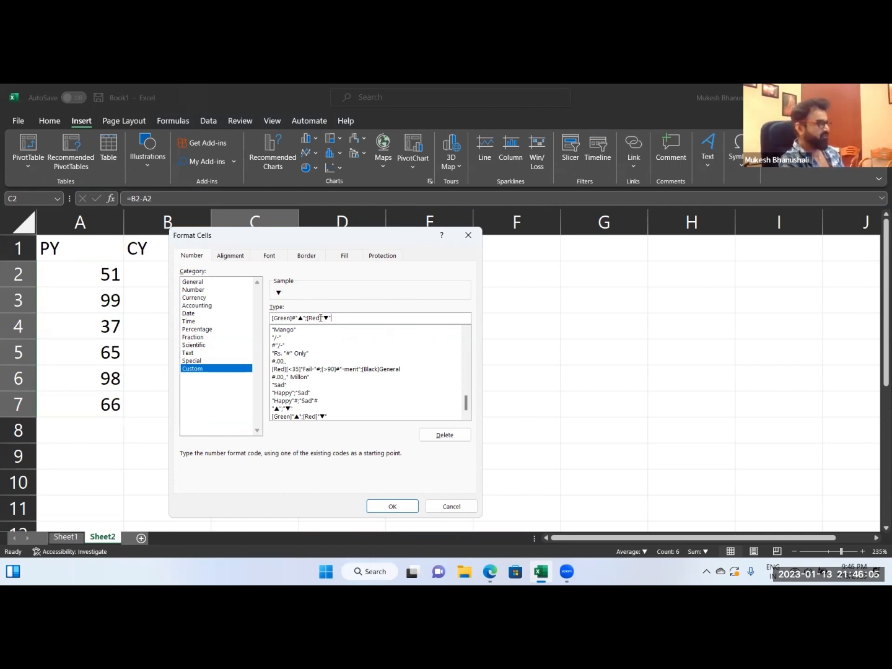
{"action": "type", "text": "#"}
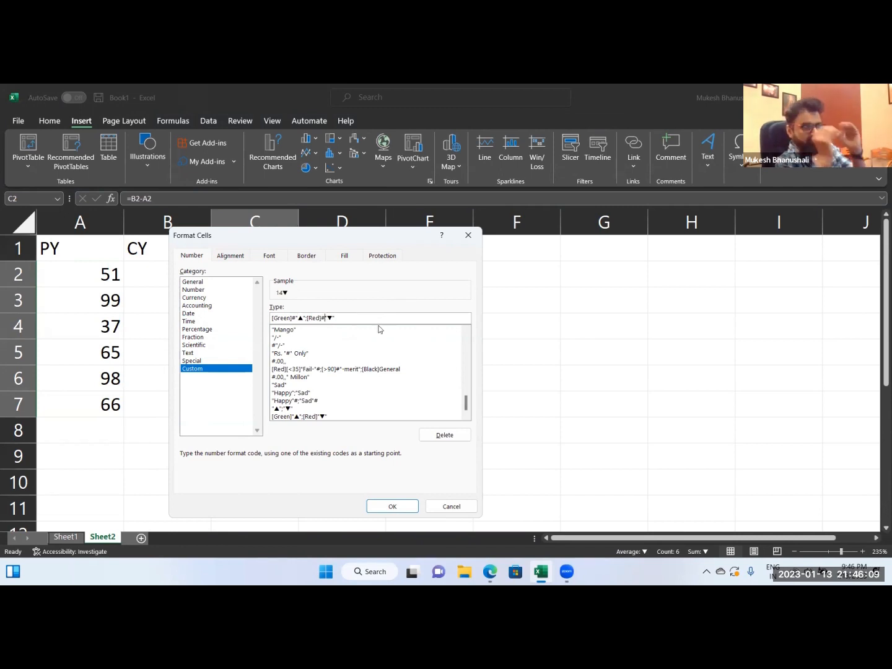
{"action": "left_click", "coordinate": [392, 505]}
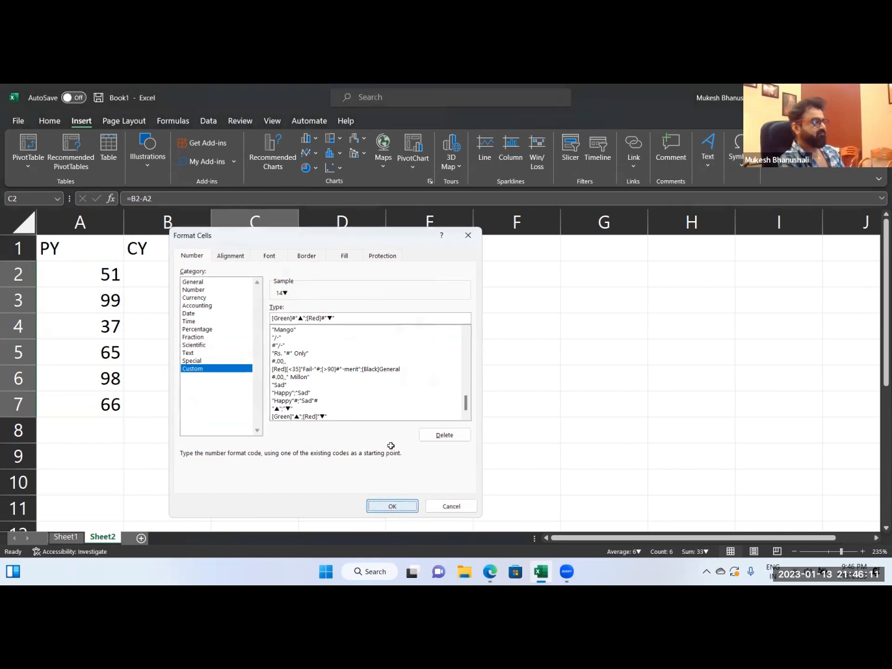
{"action": "left_click", "coordinate": [368, 482]}
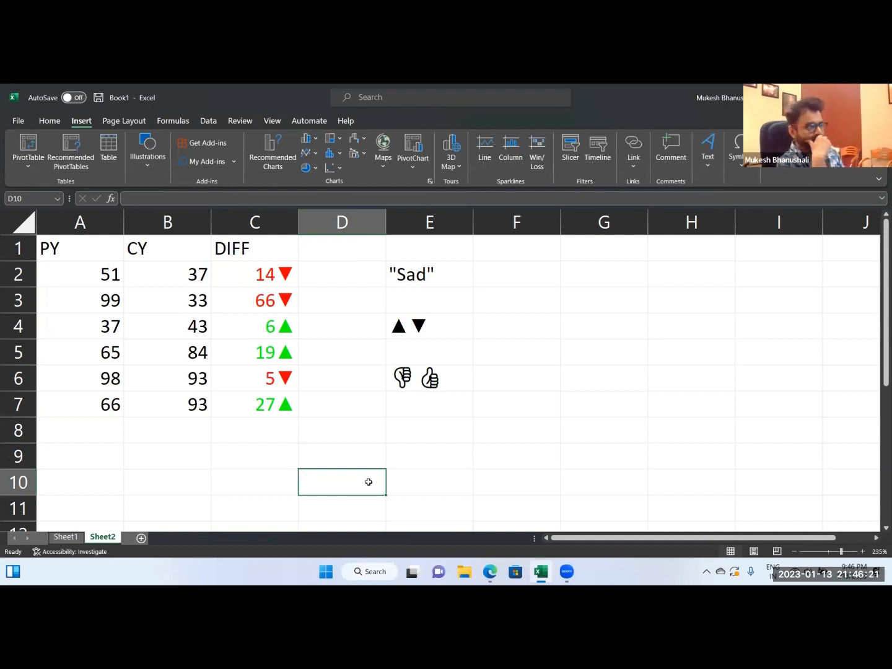
Edit the triangle text in cell E4 so the up triangle part reads [green]#"▲".
{"action": "key", "text": "Left"}
{"action": "key", "text": "Up"}
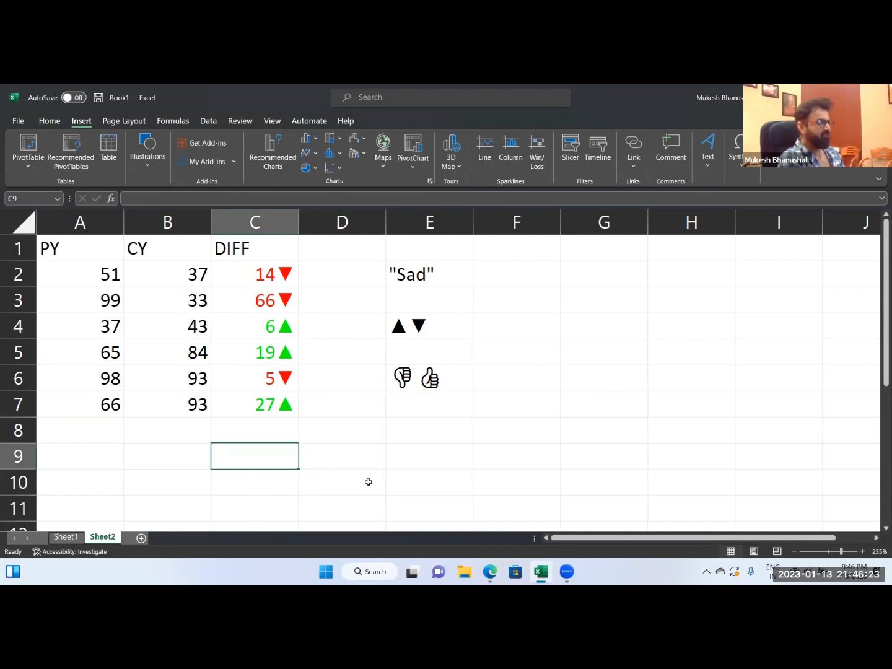
{"action": "double_click", "coordinate": [411, 338]}
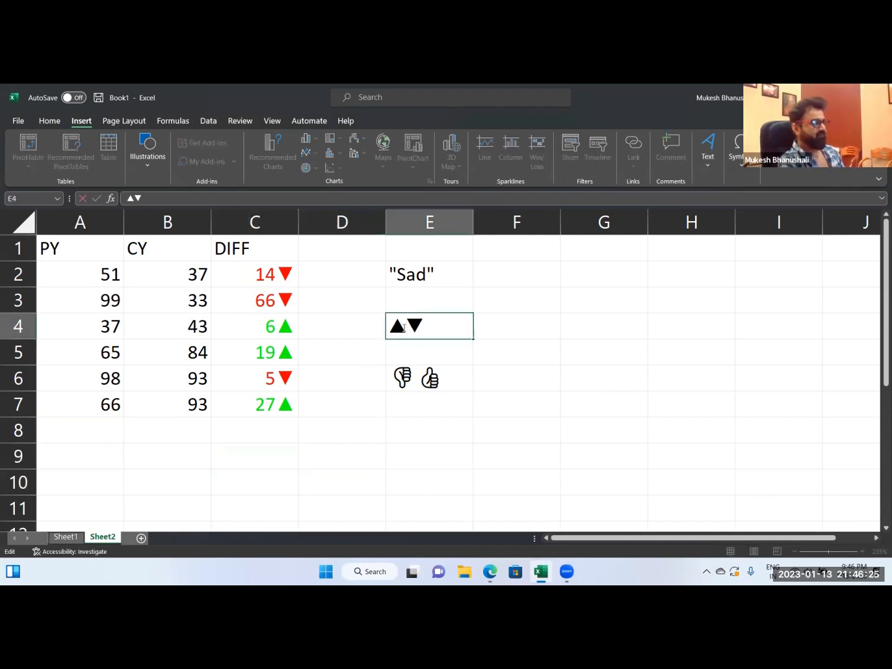
{"action": "key", "text": "Home"}
{"action": "type", "text": "[green"}
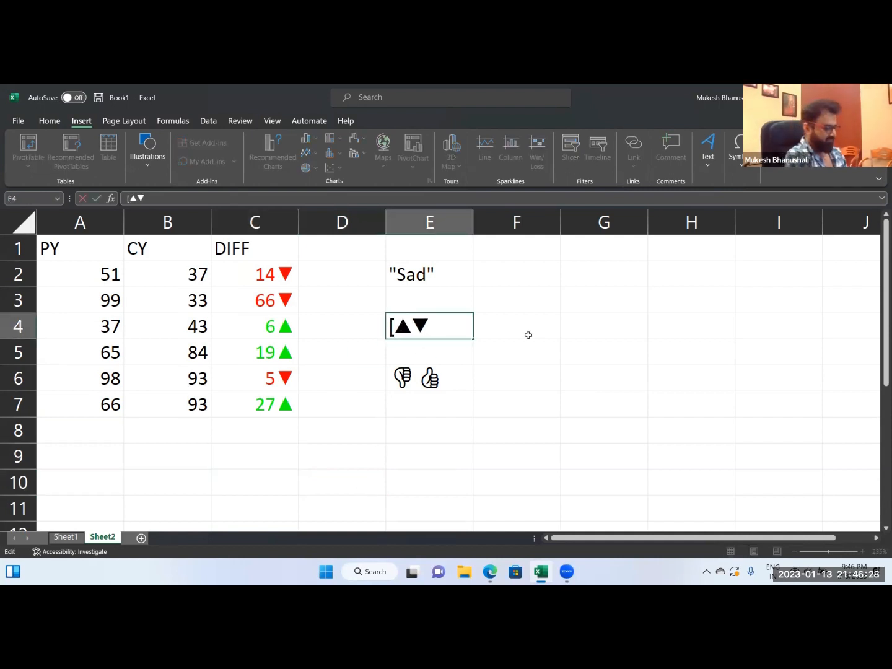
{"action": "type", "text": "]"}
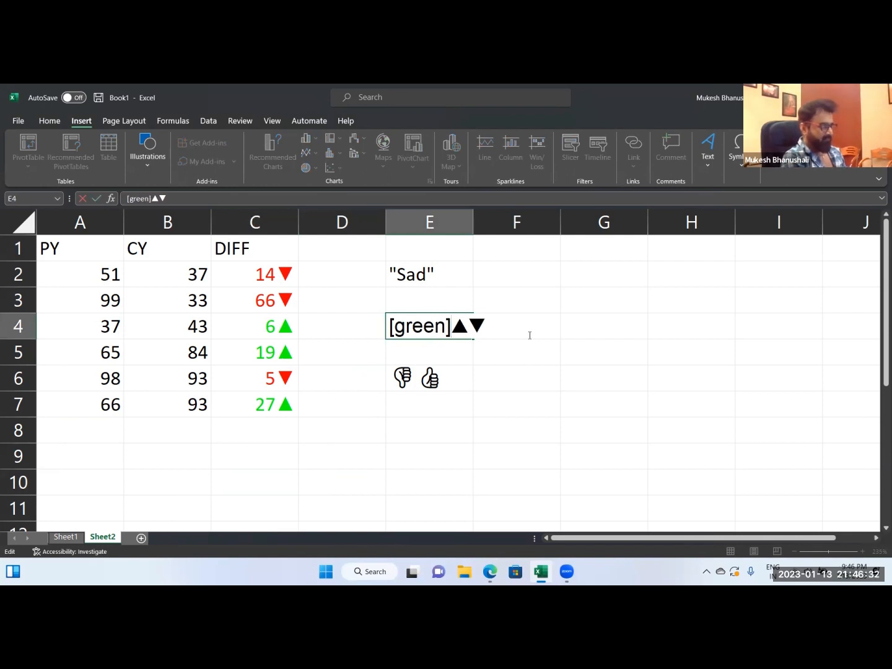
{"action": "type", "text": "\"▲"}
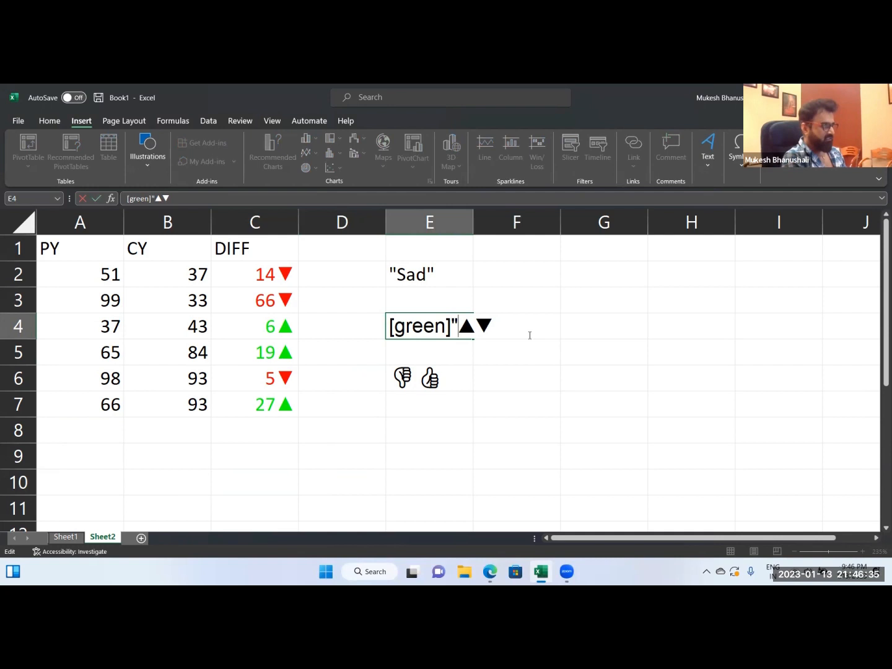
{"action": "type", "text": "\""}
{"action": "key", "text": "Left"}
{"action": "key", "text": "Left"}
{"action": "key", "text": "Left"}
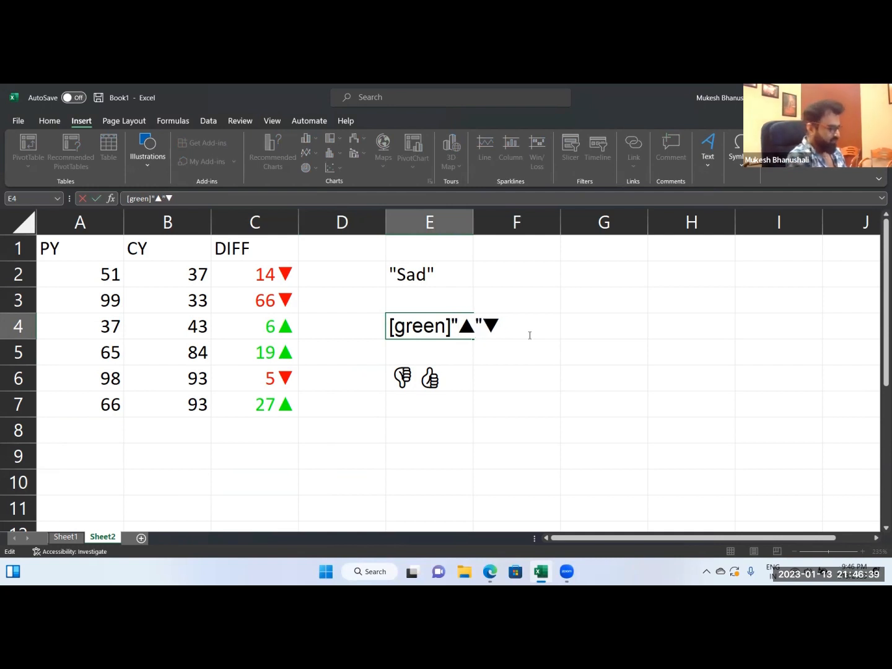
{"action": "type", "text": "#"}
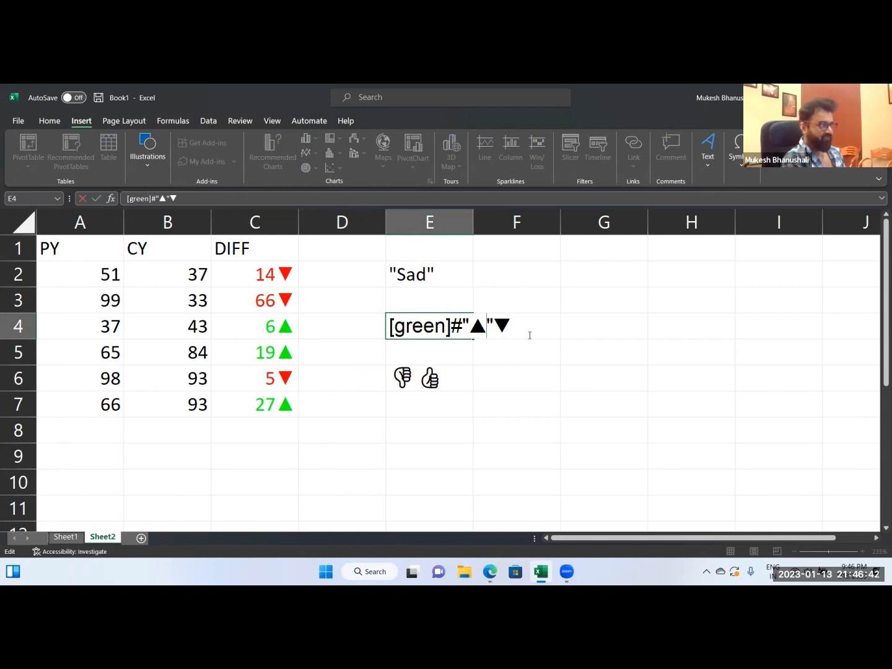
Complete the down triangle part of the text in E4 as [red]#"▼".
{"action": "key", "text": "Right"}
{"action": "key", "text": "Right"}
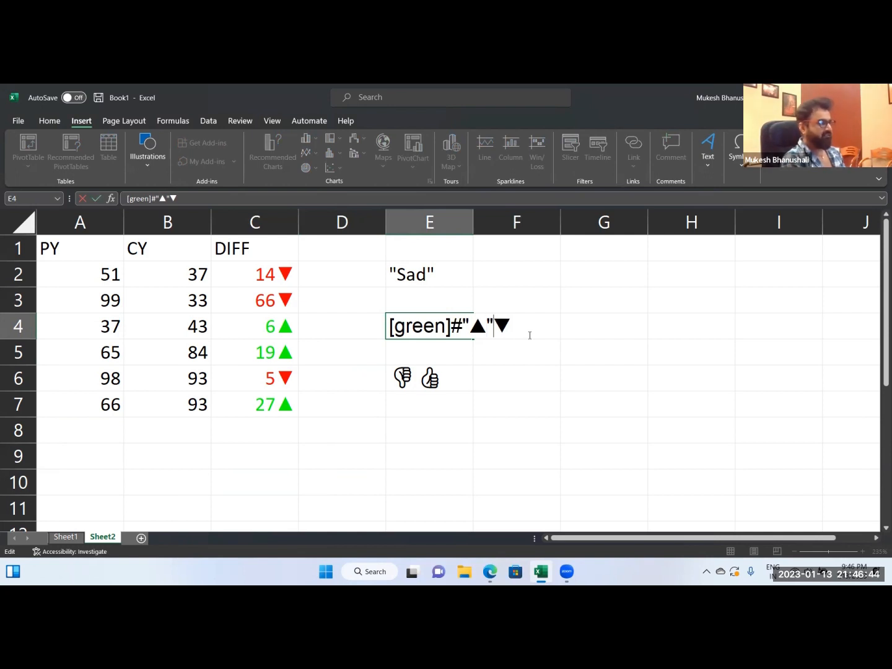
{"action": "key", "text": "Right"}
{"action": "type", "text": "[red]"}
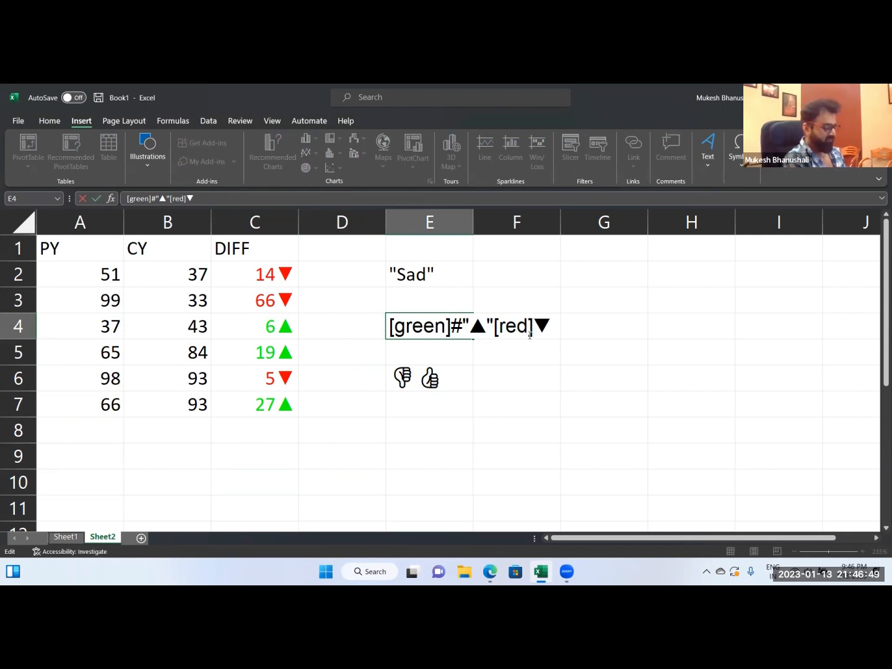
{"action": "type", "text": "#\"▼"}
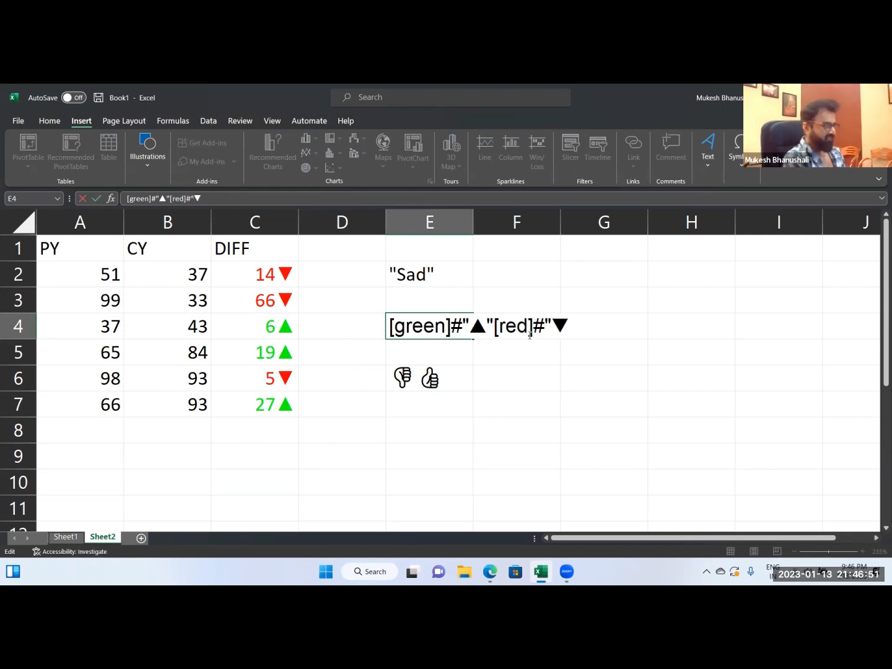
{"action": "type", "text": "\""}
{"action": "key", "text": "Return"}
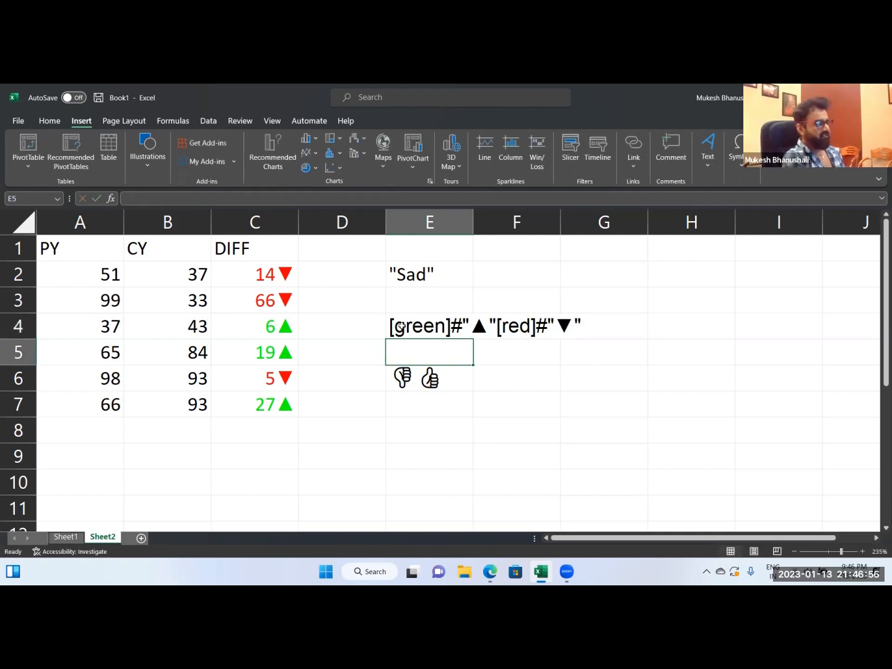
Insert a semicolon between the green and red sections of the format text in E4.
{"action": "left_click", "coordinate": [402, 327]}
{"action": "double_click", "coordinate": [415, 327]}
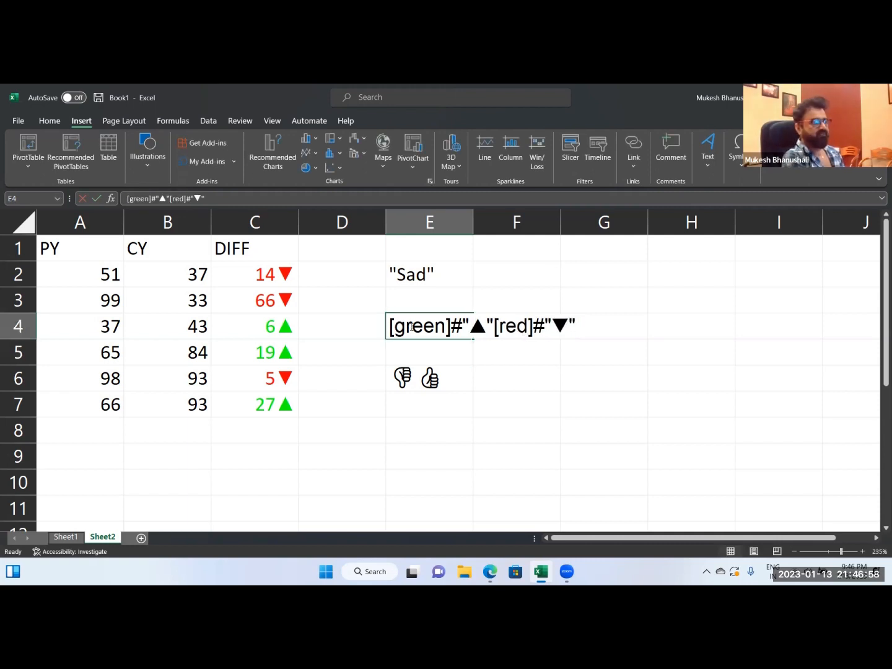
{"action": "mouse_move", "coordinate": [463, 326]}
{"action": "left_mouse_down"}
{"action": "mouse_move", "coordinate": [448, 326]}
{"action": "mouse_move", "coordinate": [458, 326]}
{"action": "left_mouse_up"}
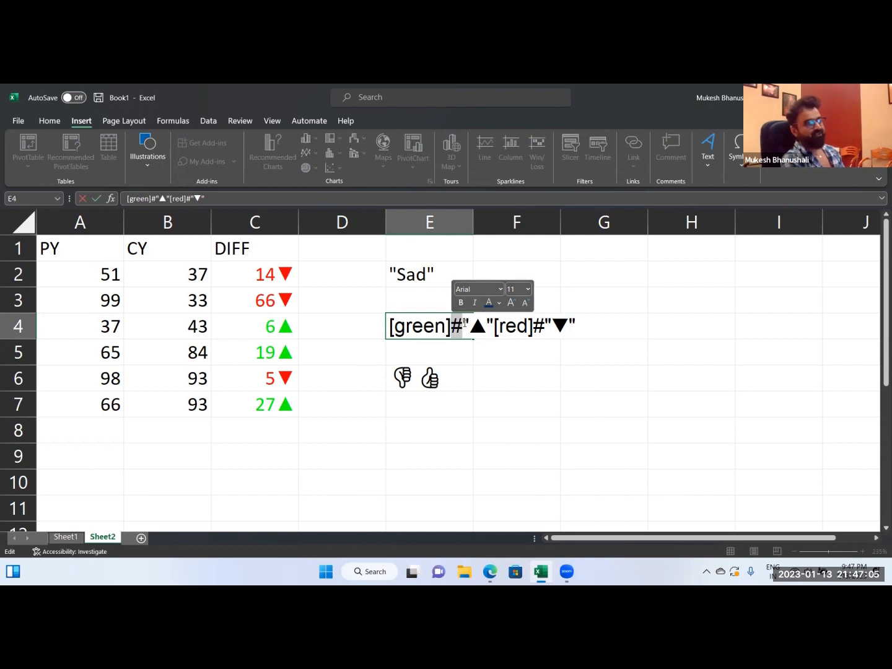
{"action": "left_click_drag", "start_coordinate": [465, 325], "coordinate": [575, 326]}
{"action": "left_click", "coordinate": [553, 326]}
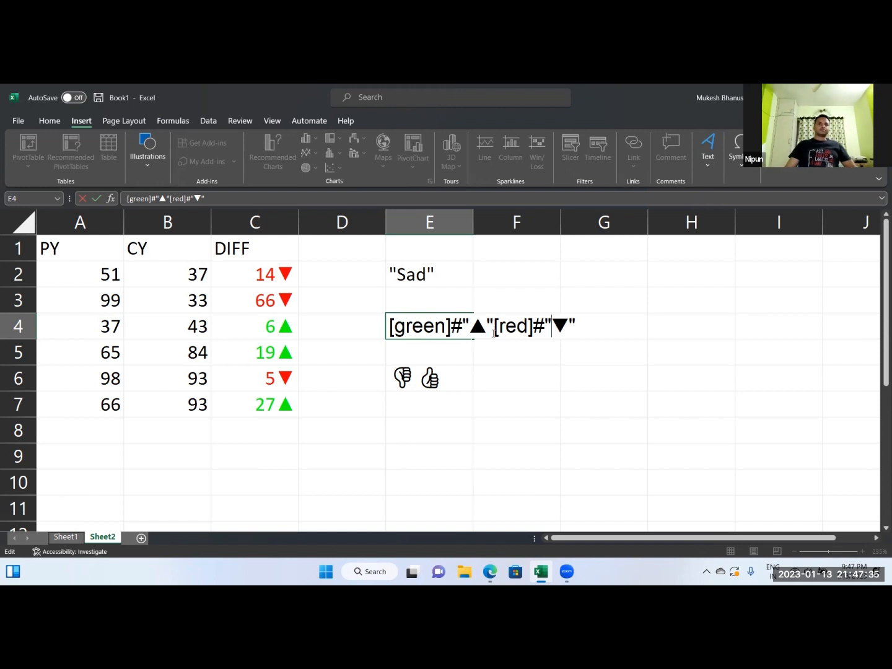
{"action": "left_click", "coordinate": [485, 328]}
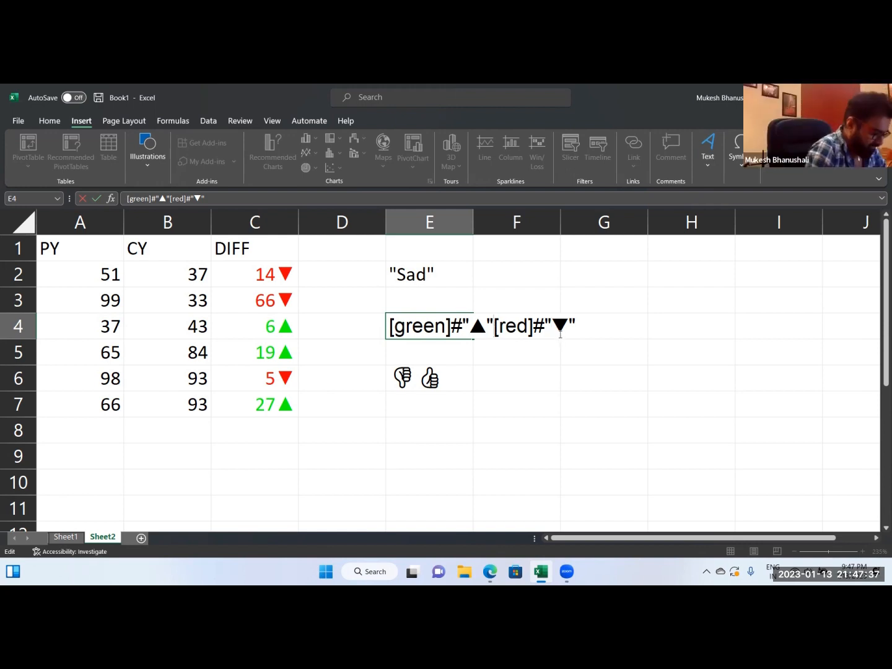
{"action": "type", "text": ";"}
{"action": "key", "text": "Return"}
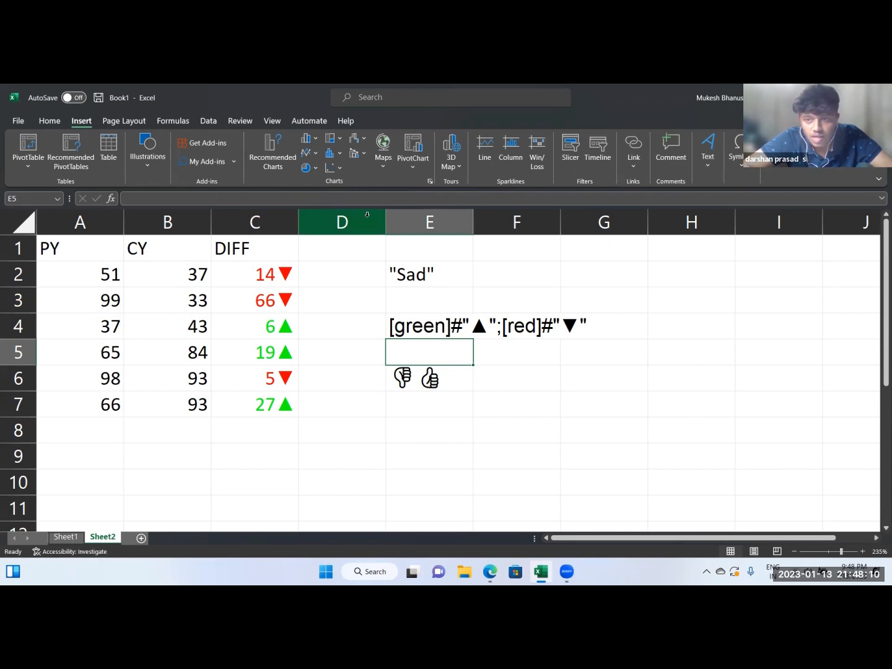
{"action": "left_click", "coordinate": [270, 448]}
{"action": "type", "text": "["}
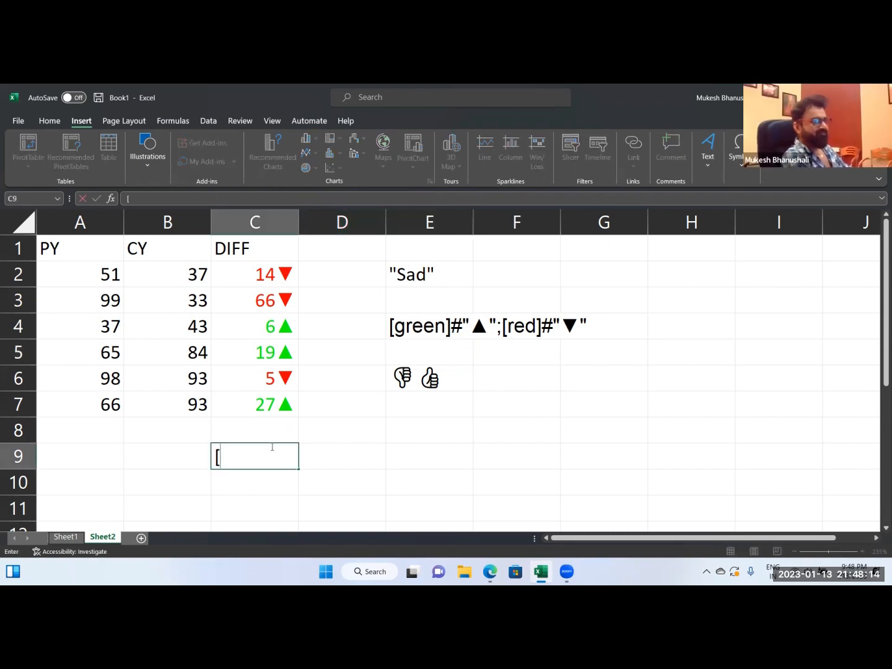
{"action": "type", "text": "<"}
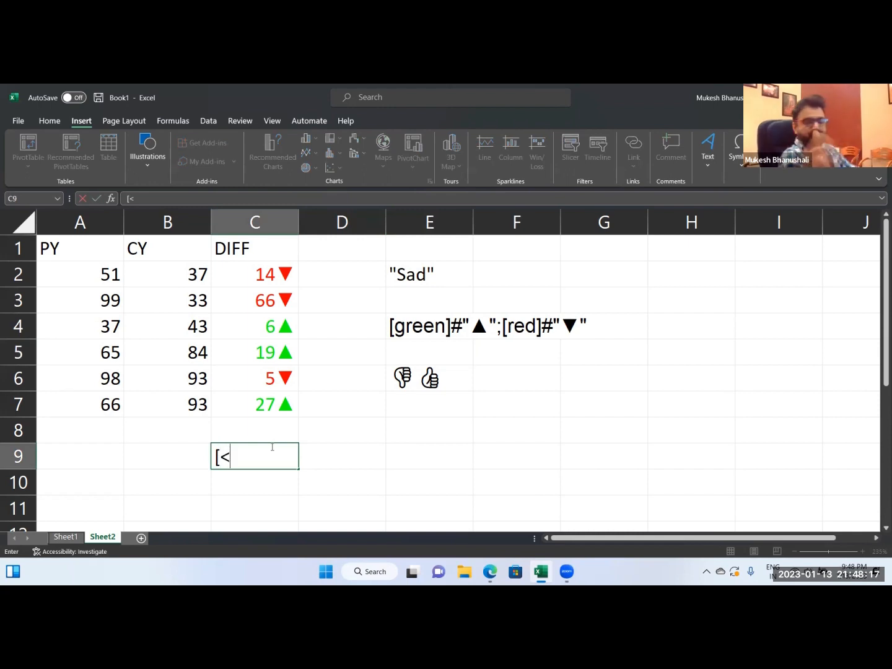
{"action": "key", "text": "Escape"}
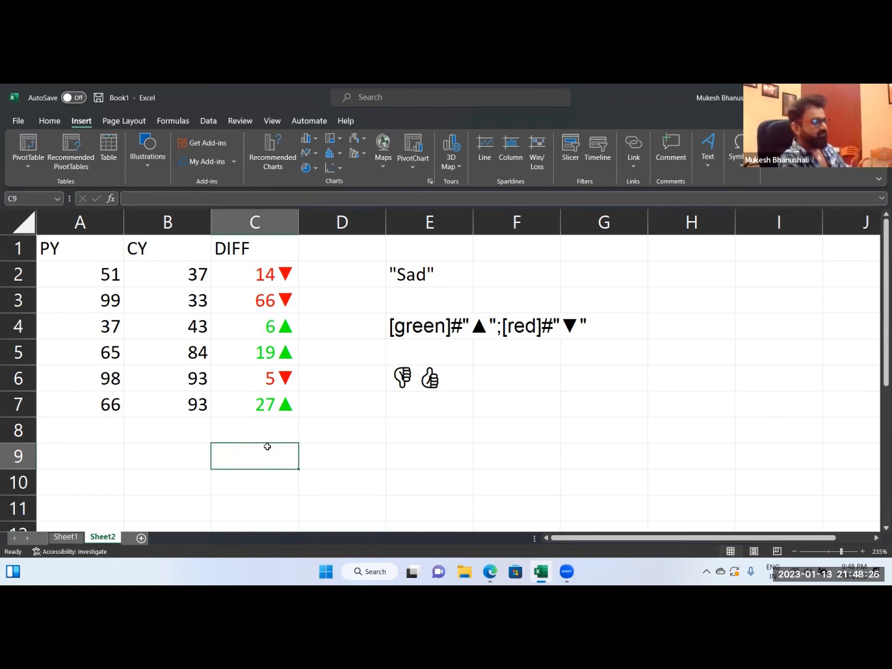
Put the negative numbers in parentheses by changing the custom format of C2:C7 to [Green]#"▲";[Red](#)"▼".
{"action": "left_click_drag", "start_coordinate": [263, 274], "coordinate": [265, 403]}
{"action": "key", "text": "ctrl+1"}
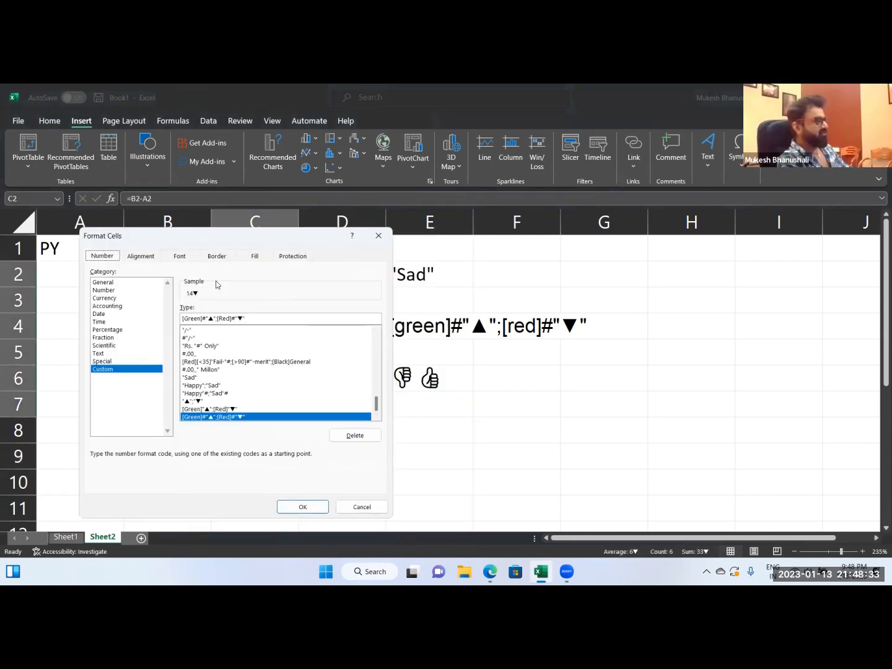
{"action": "left_click", "coordinate": [232, 318]}
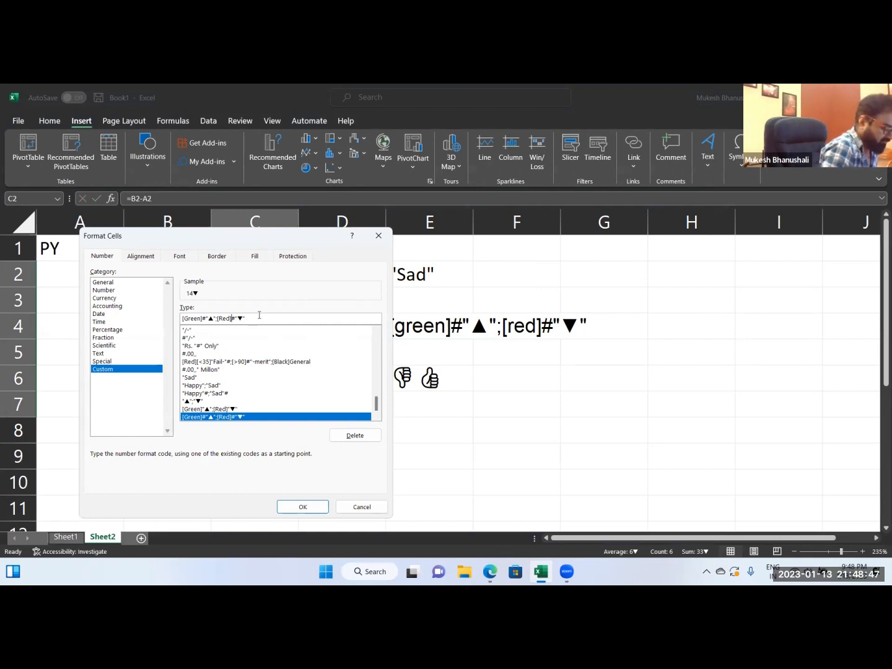
{"action": "type", "text": "("}
{"action": "type", "text": "\""}
{"action": "type", "text": ")"}
{"action": "left_click", "coordinate": [303, 507]}
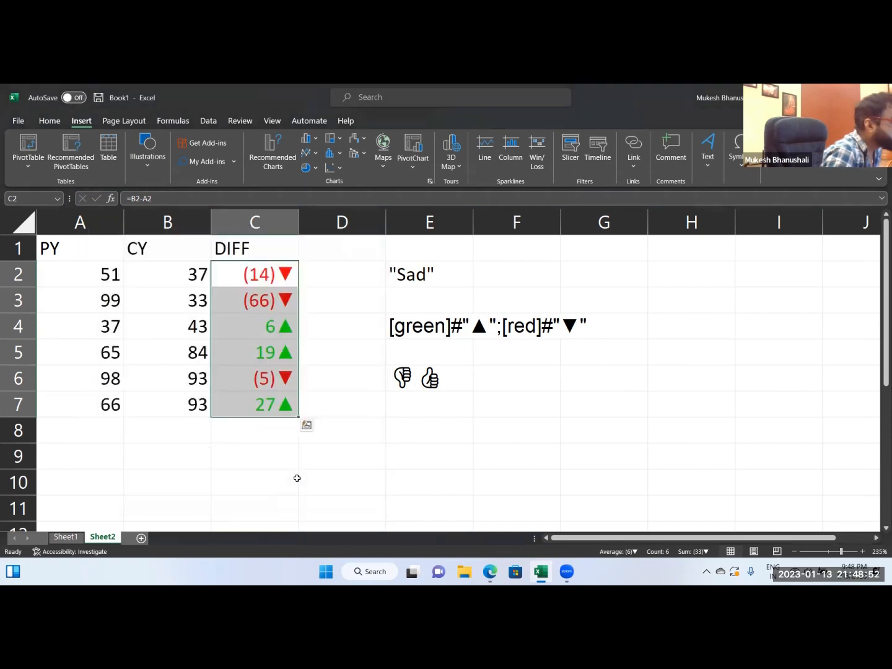
{"action": "left_click", "coordinate": [271, 462]}
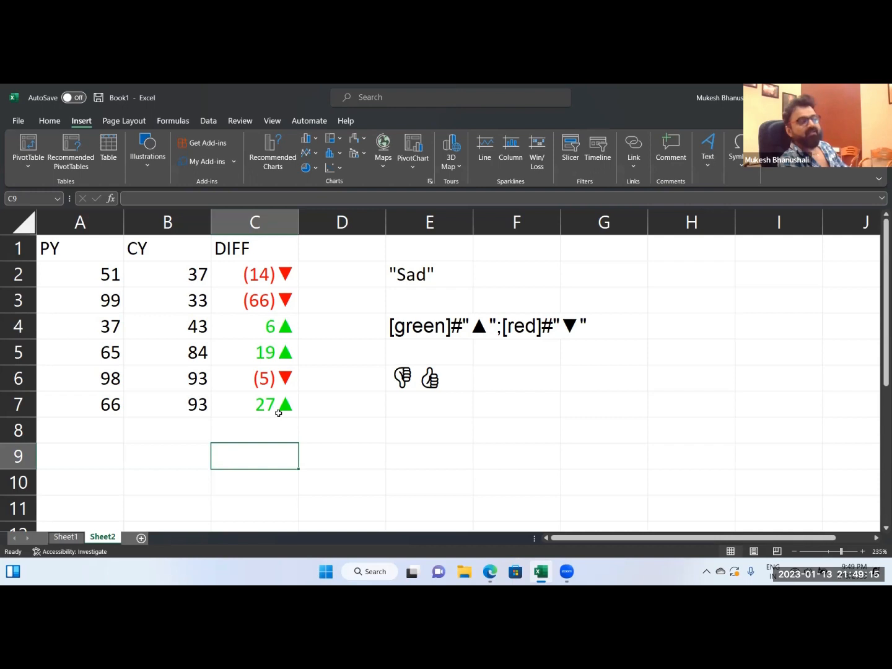
Enter the note "color 10" in cell C9 below the DIFF values.
{"action": "left_click", "coordinate": [241, 483]}
{"action": "left_click", "coordinate": [248, 462]}
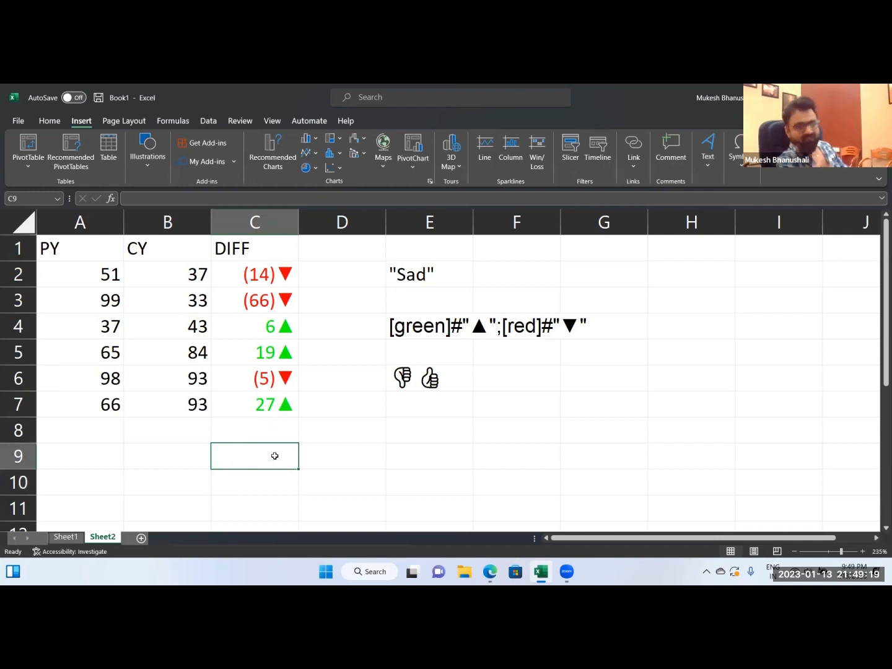
{"action": "type", "text": "color"}
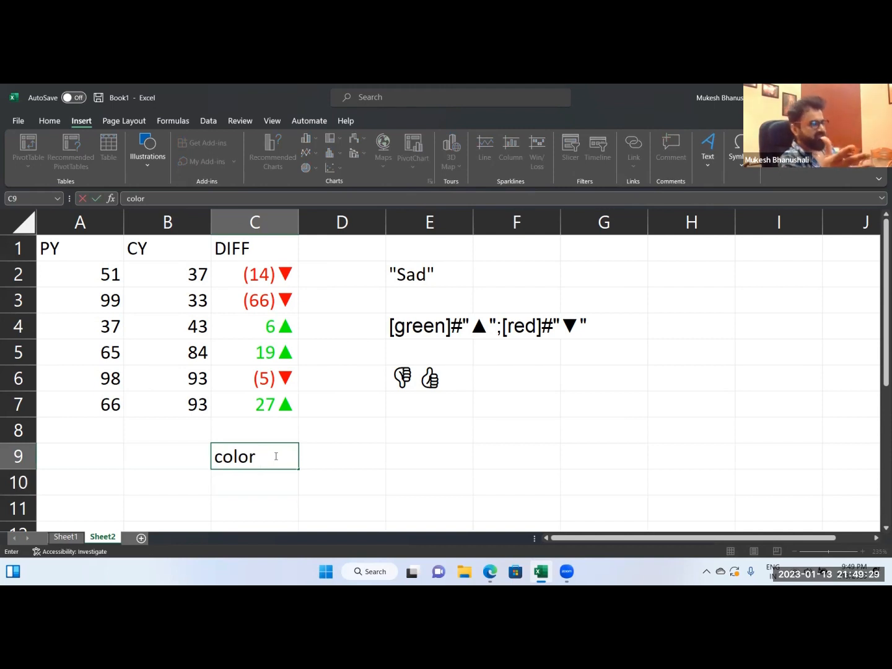
{"action": "type", "text": "10"}
{"action": "key", "text": "Return"}
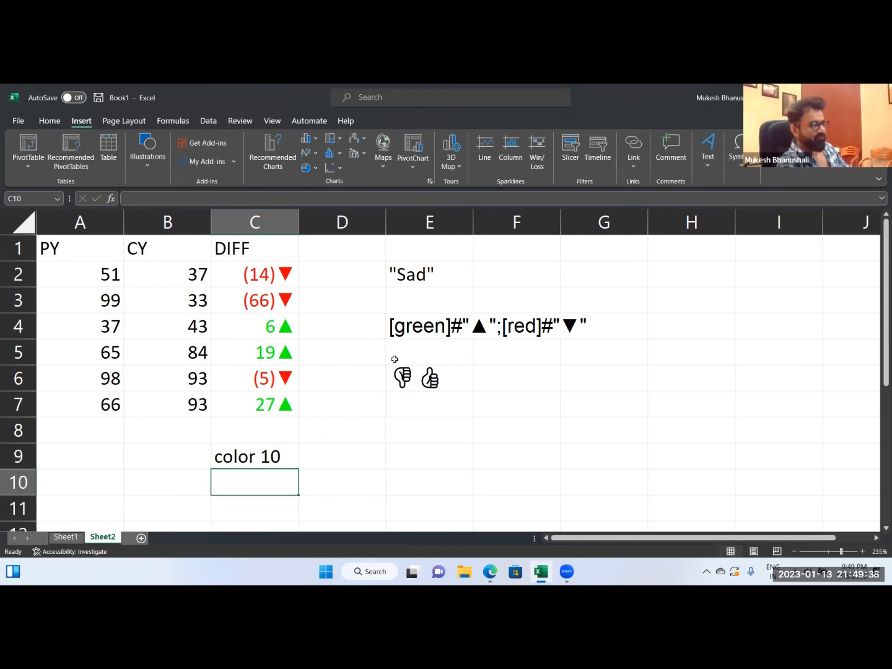
Replace green with color 10 in the E4 format text, making it [color 10]#"▲";[red]#"▼".
{"action": "double_click", "coordinate": [396, 325]}
{"action": "left_click_drag", "start_coordinate": [390, 326], "coordinate": [453, 329]}
{"action": "type", "text": "color 10"}
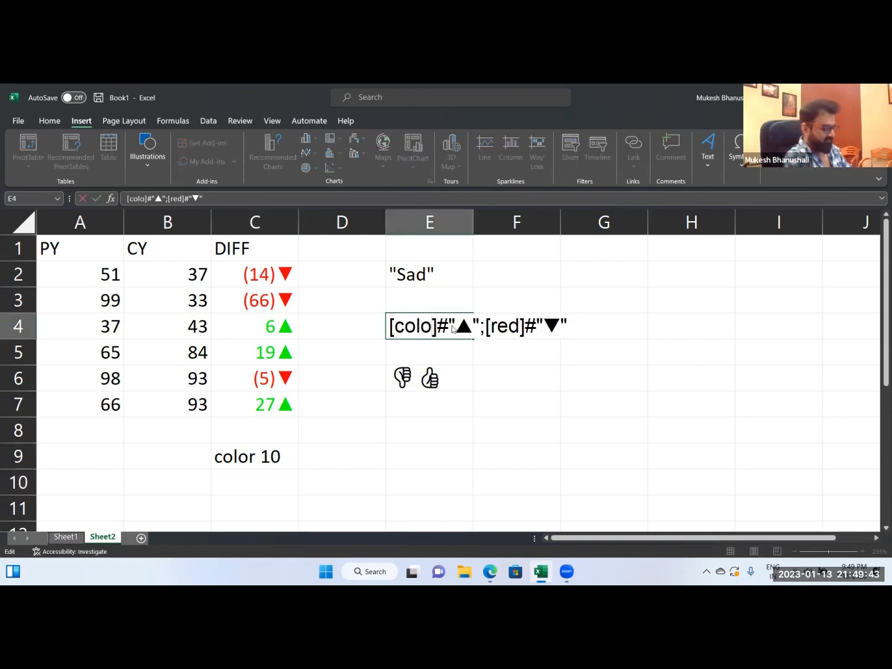
{"action": "key", "text": "Return"}
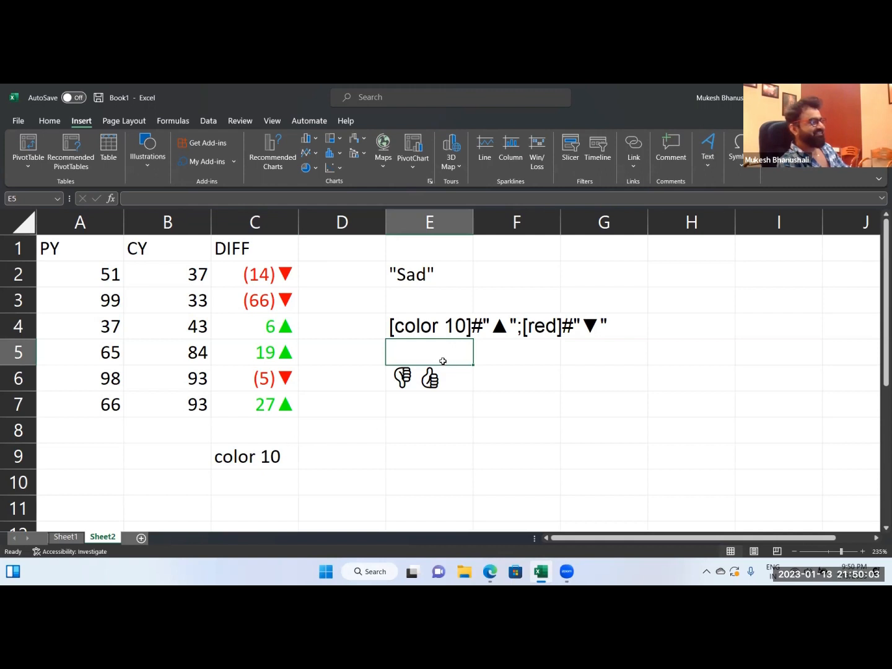
Change the custom format of C2:C7 to [color 10]#"▲";[Red](#)"▼" for a different green on positive values.
{"action": "left_click", "coordinate": [392, 437]}
{"action": "left_click_drag", "start_coordinate": [266, 274], "coordinate": [267, 403]}
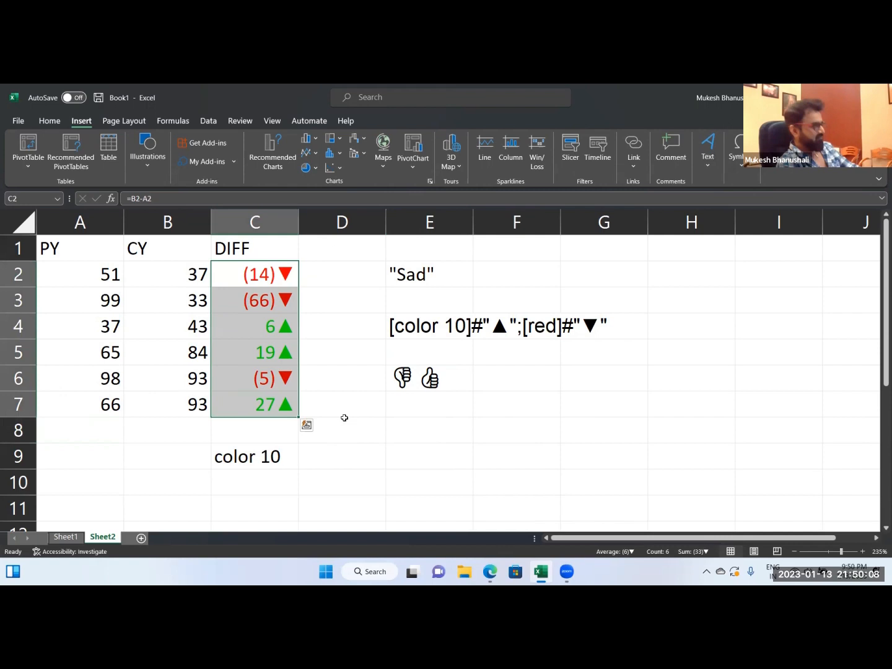
{"action": "key", "text": "ctrl+1"}
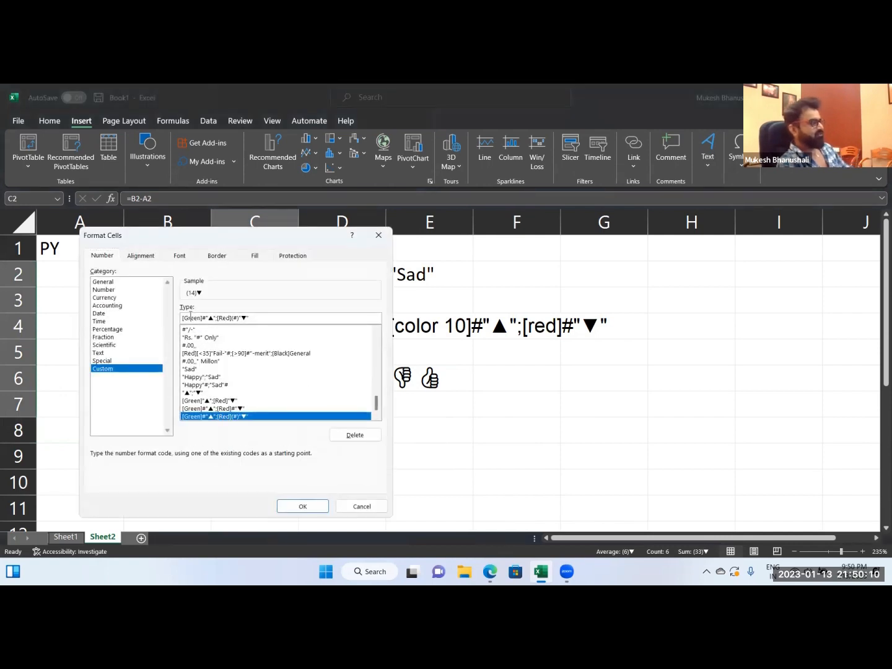
{"action": "left_click_drag", "start_coordinate": [201, 317], "coordinate": [184, 317]}
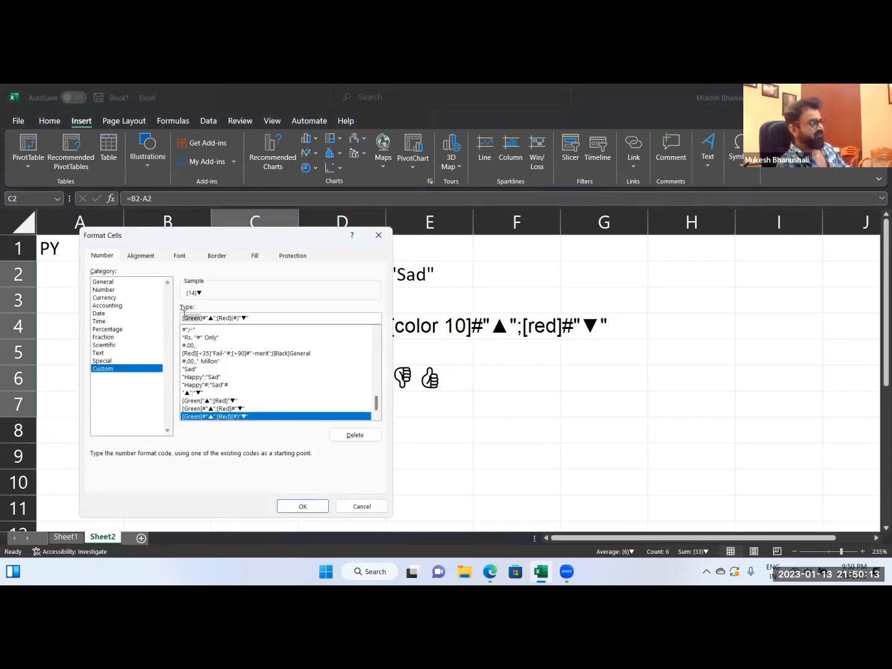
{"action": "type", "text": "[G"}
{"action": "key", "text": "BackSpace"}
{"action": "type", "text": "color 10"}
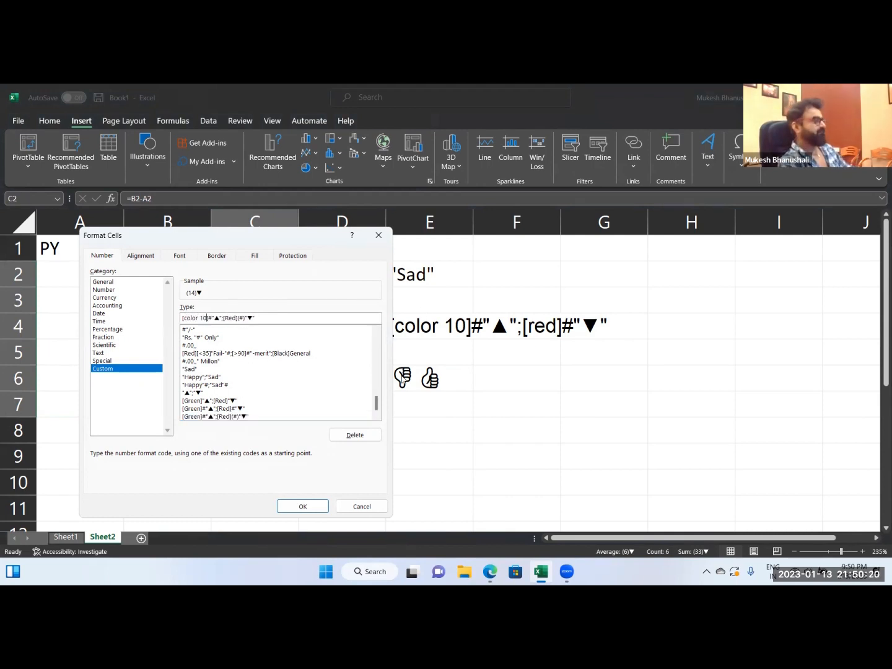
{"action": "left_click_drag", "start_coordinate": [294, 244], "coordinate": [567, 202]}
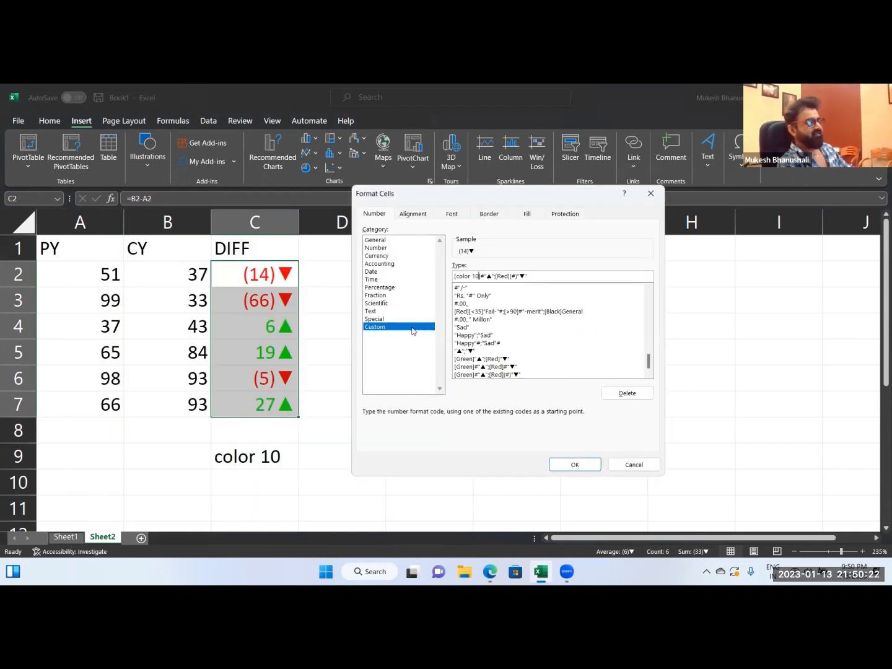
{"action": "left_click", "coordinate": [561, 465]}
{"action": "left_click", "coordinate": [363, 406]}
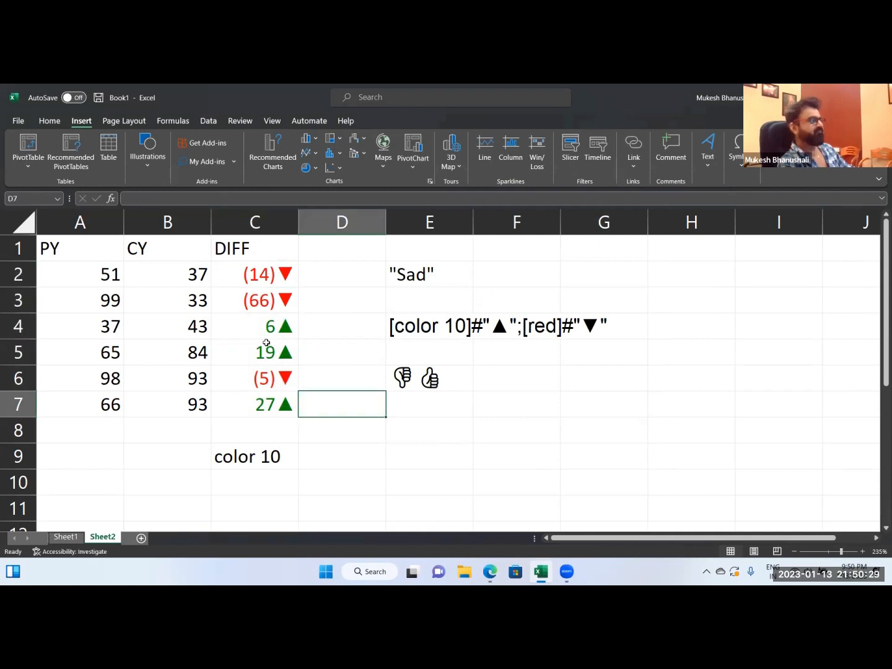
{"action": "left_click", "coordinate": [277, 487]}
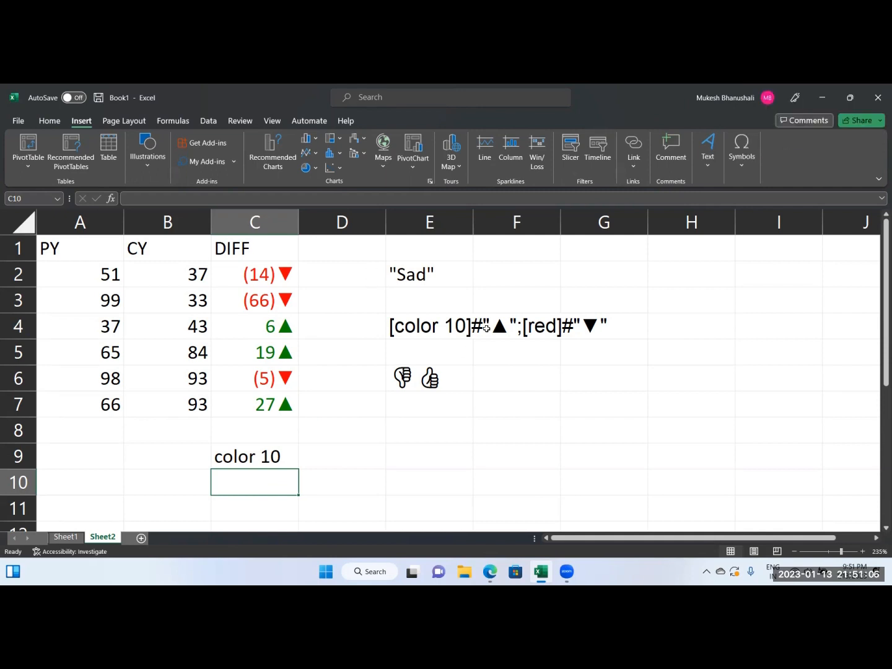
{"action": "left_click", "coordinate": [347, 458]}
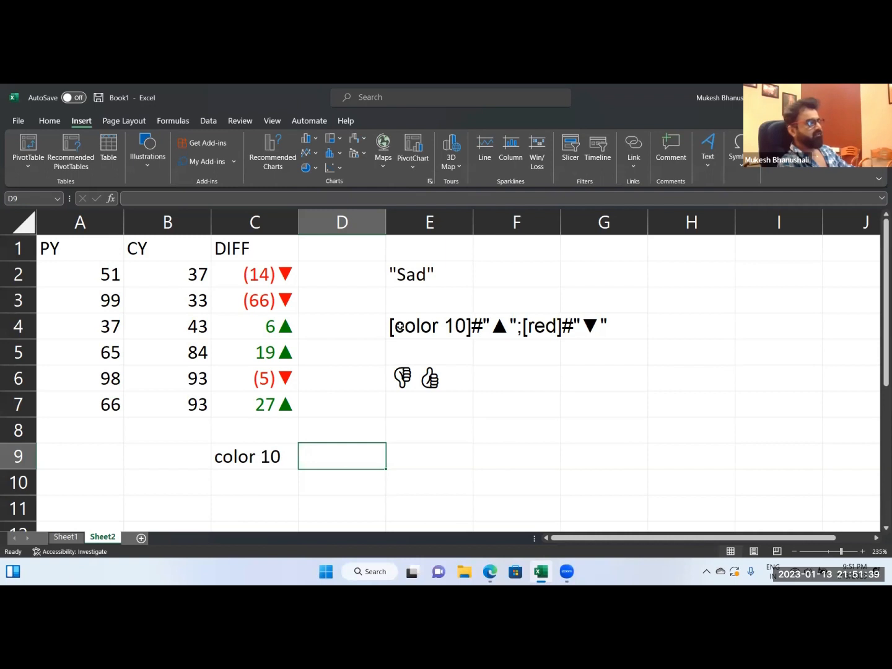
{"action": "left_click", "coordinate": [265, 304]}
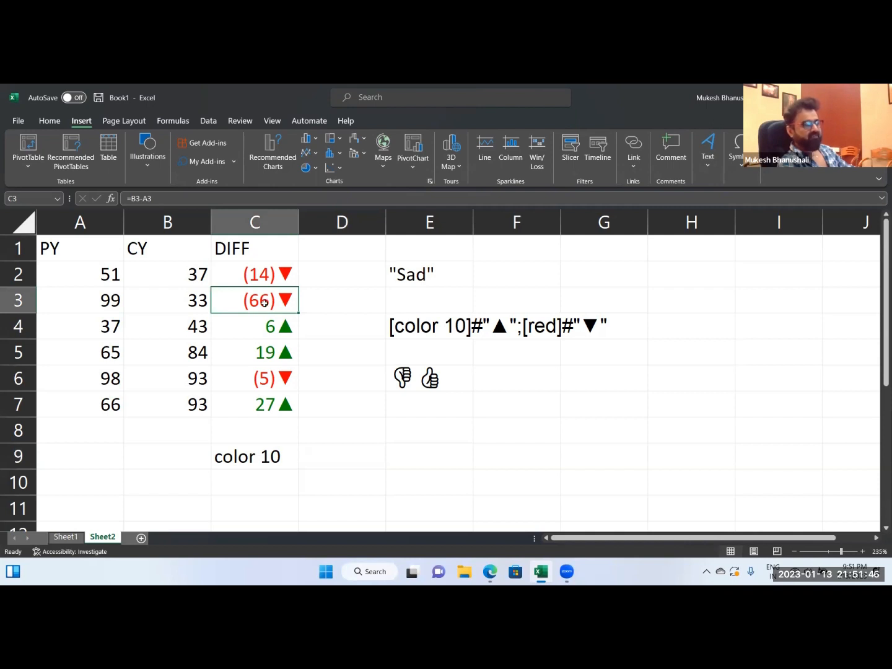
Try the Accounting number format with the ₹ English (India) symbol on the DIFF values in C2:C7.
{"action": "left_click_drag", "start_coordinate": [277, 275], "coordinate": [272, 400]}
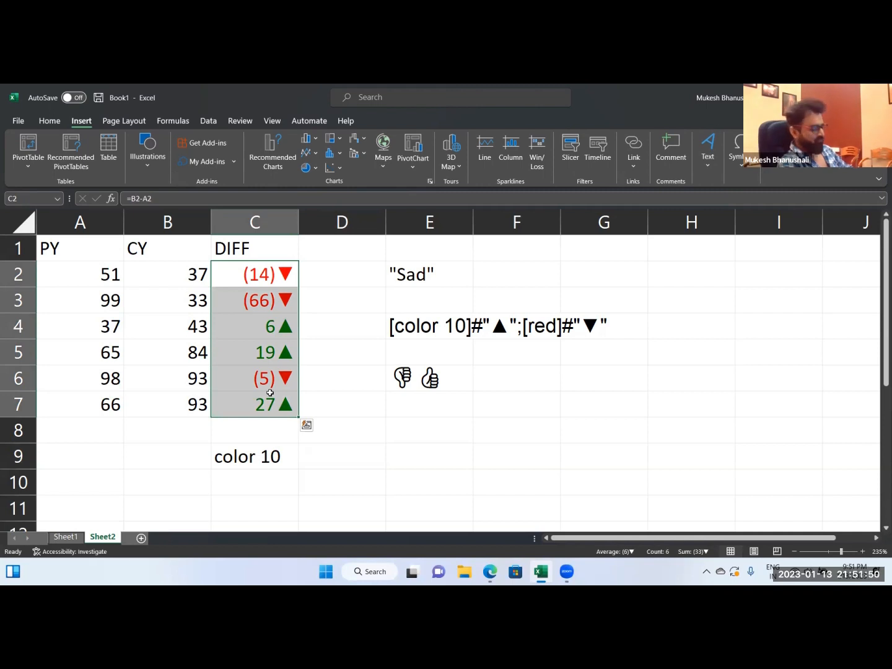
{"action": "key", "text": "ctrl+1"}
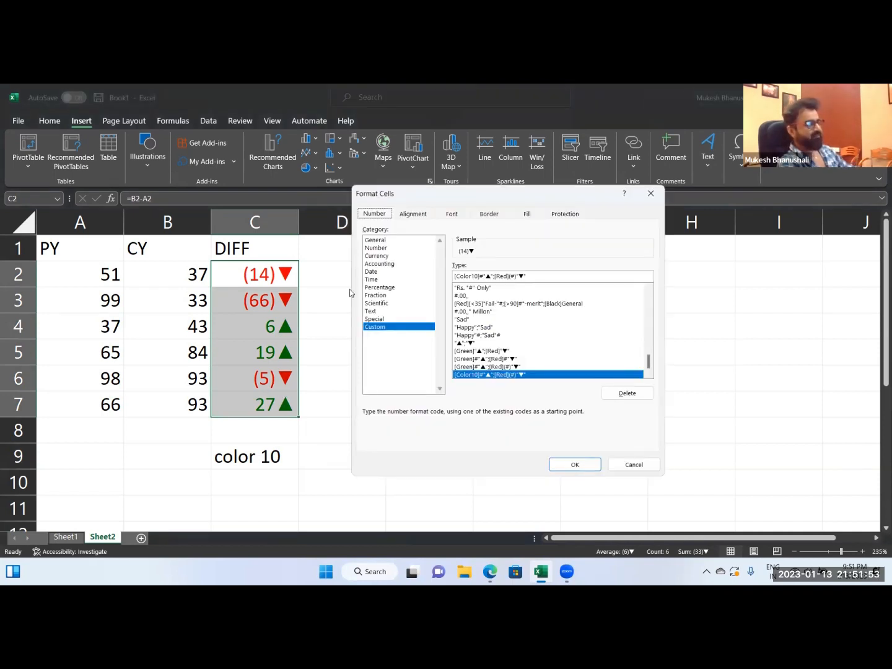
{"action": "left_click", "coordinate": [382, 264]}
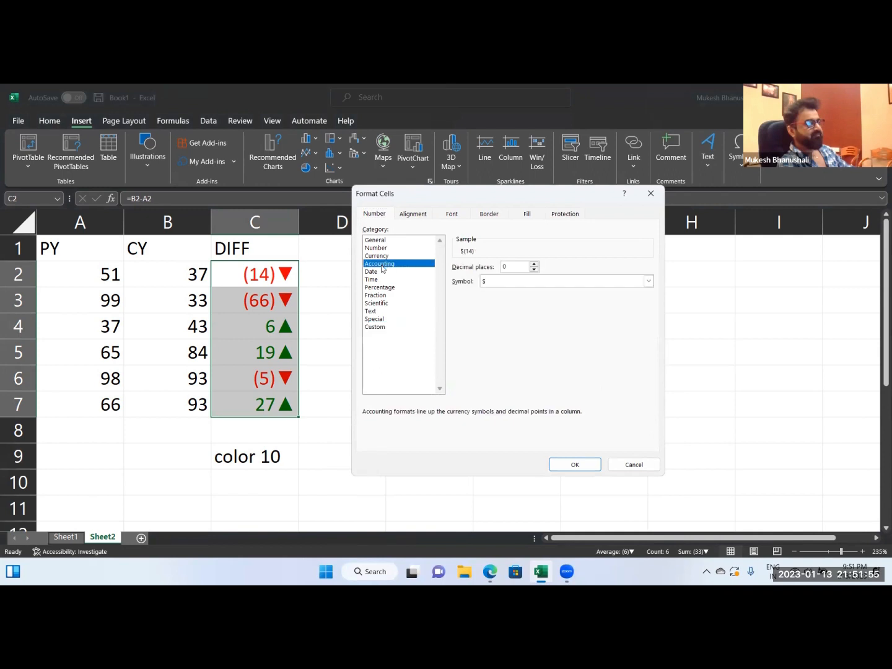
{"action": "left_click", "coordinate": [508, 284]}
{"action": "scroll", "coordinate": [611, 427], "scroll_direction": "down", "scroll_amount": 3}
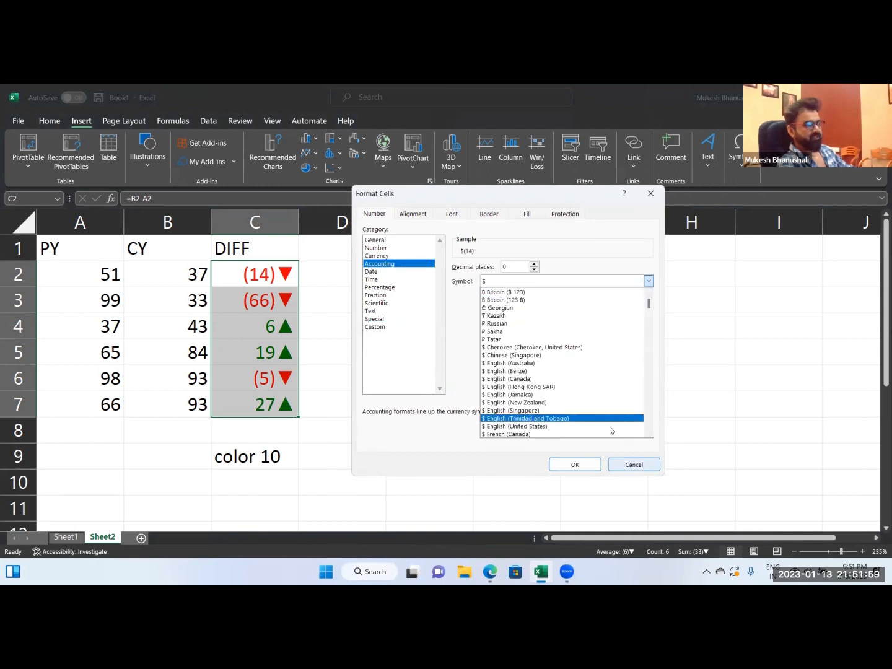
{"action": "scroll", "coordinate": [594, 415], "scroll_direction": "down", "scroll_amount": 10}
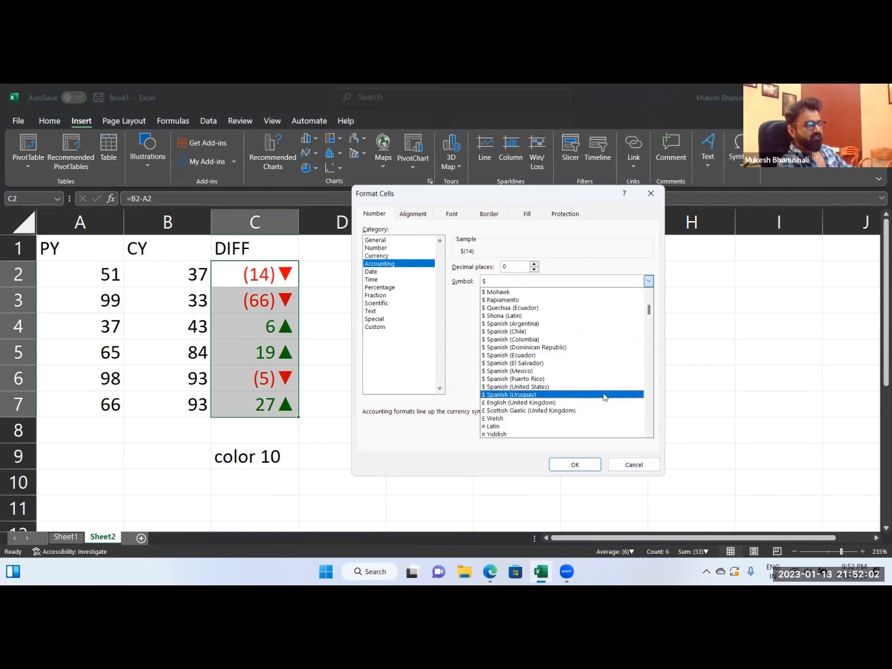
{"action": "scroll", "coordinate": [605, 399], "scroll_direction": "down", "scroll_amount": 6}
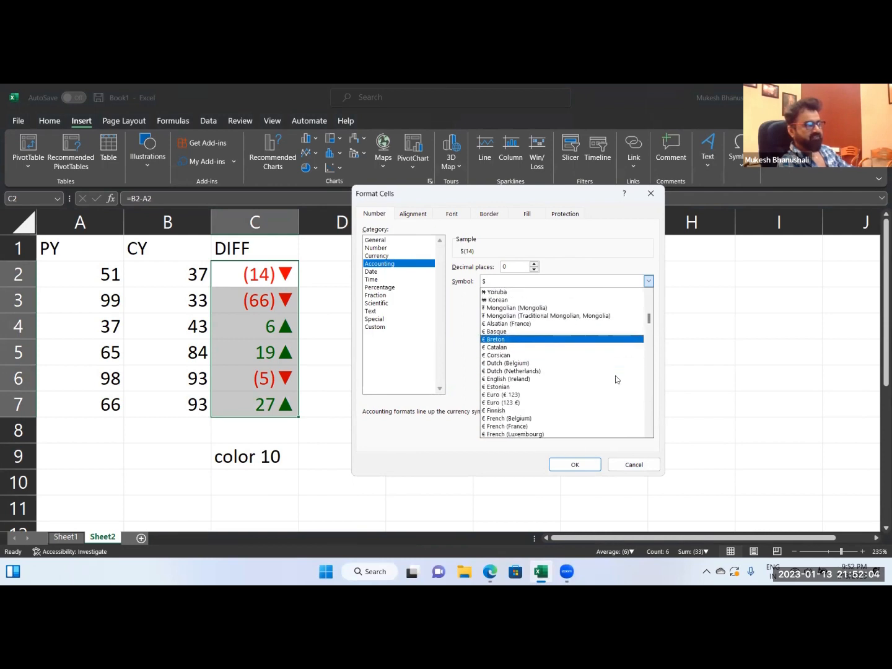
{"action": "scroll", "coordinate": [617, 379], "scroll_direction": "down", "scroll_amount": 12}
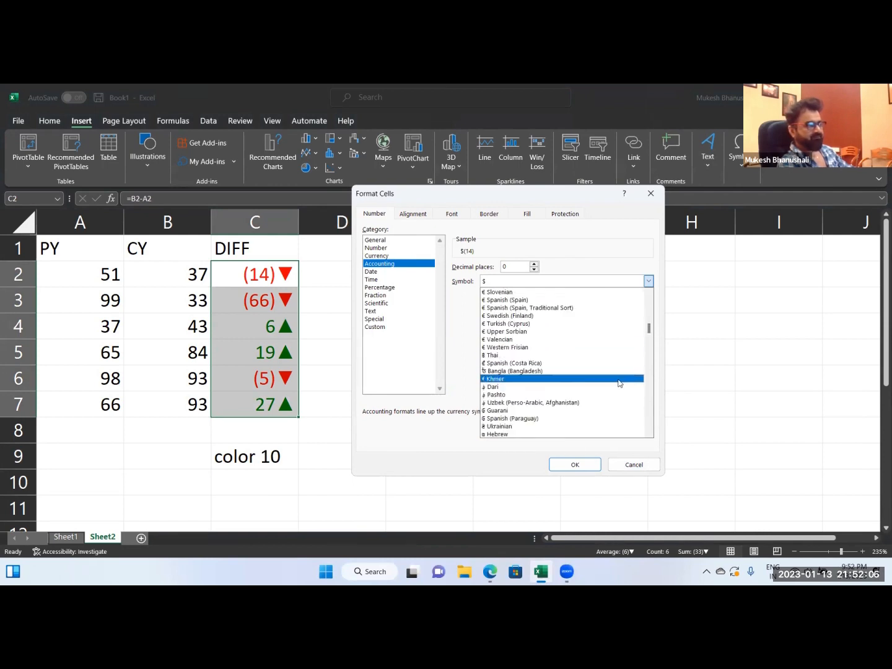
{"action": "left_click", "coordinate": [522, 378]}
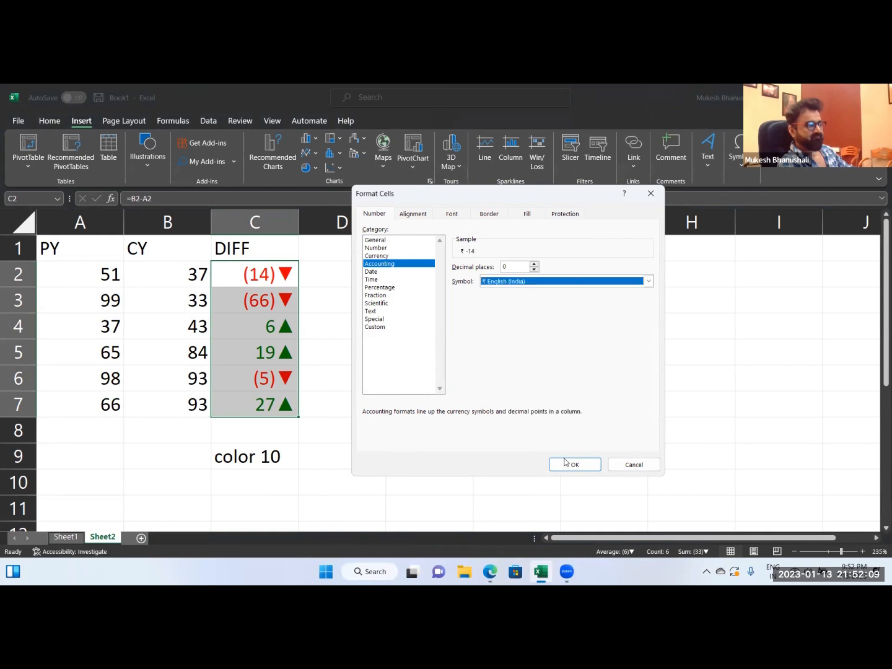
{"action": "left_click", "coordinate": [575, 464]}
Undo the Accounting format on the DIFF values.
{"action": "left_click", "coordinate": [277, 298]}
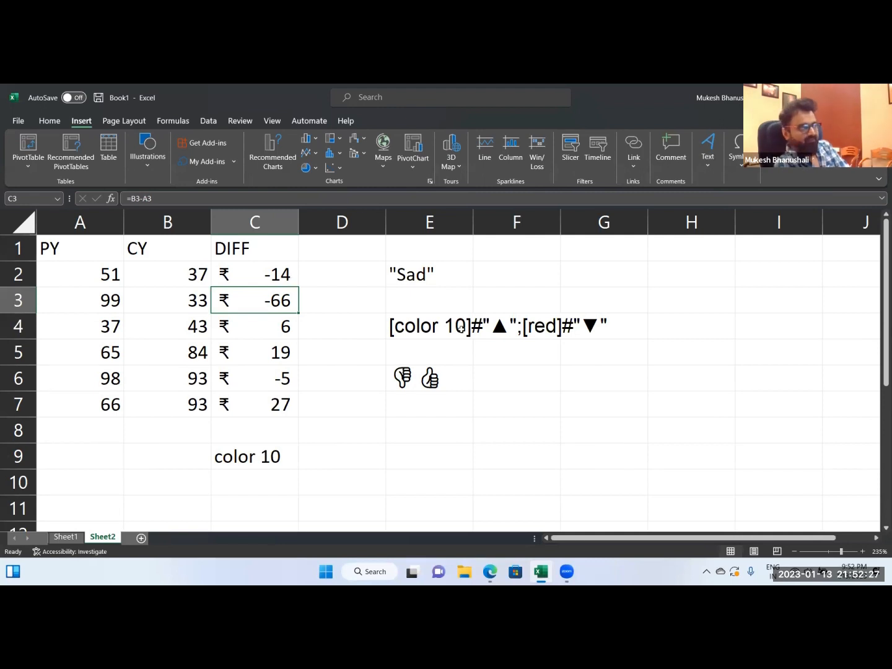
{"action": "key", "text": "ctrl+z"}
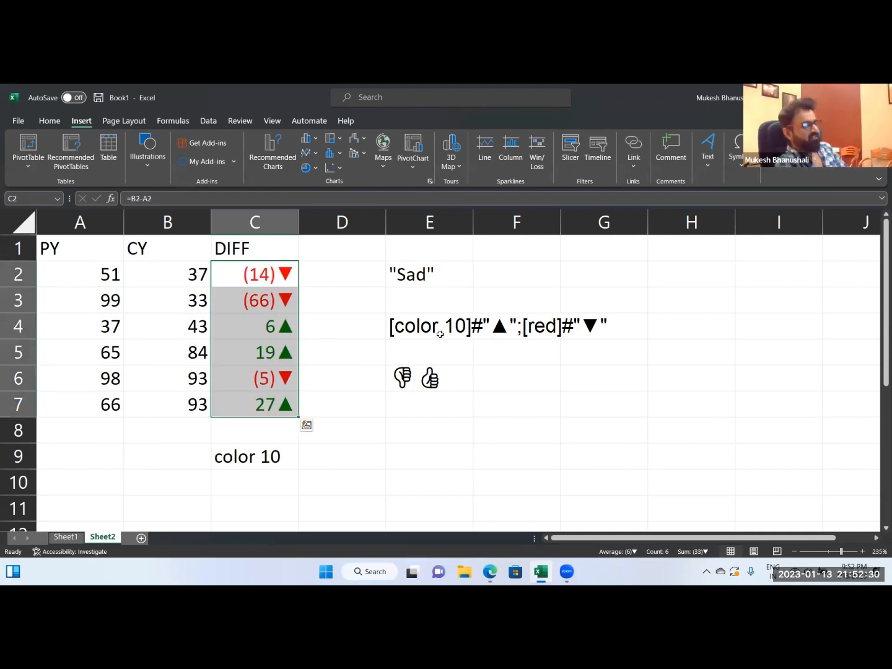
{"action": "left_click", "coordinate": [273, 277]}
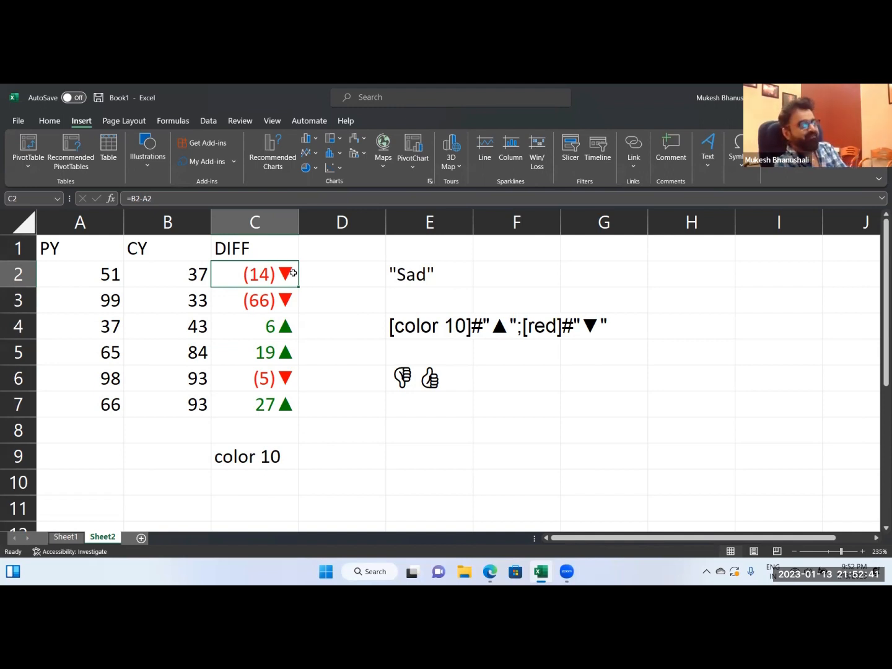
{"action": "left_click", "coordinate": [486, 403]}
{"action": "type", "text": "*"}
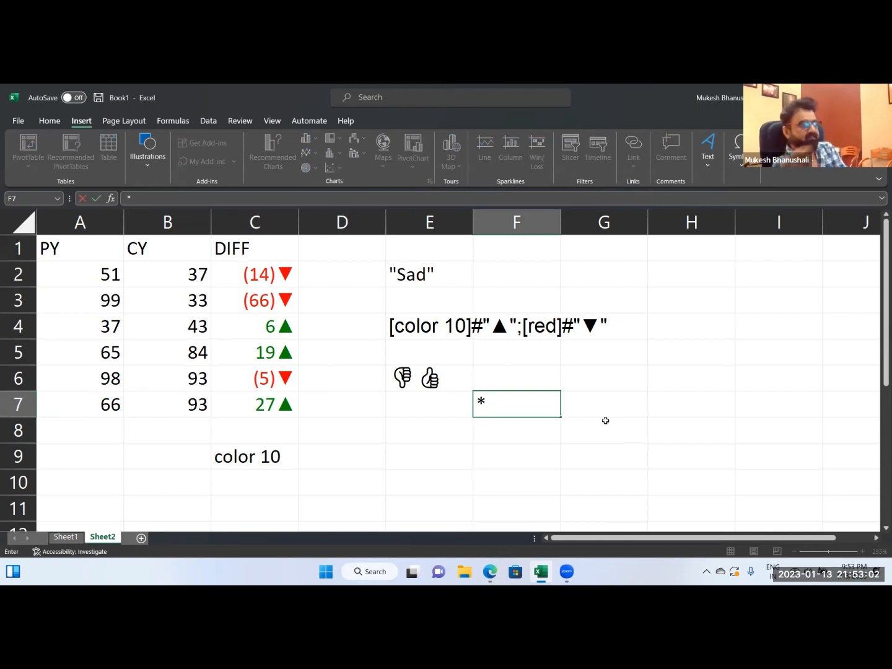
{"action": "key", "text": "Escape"}
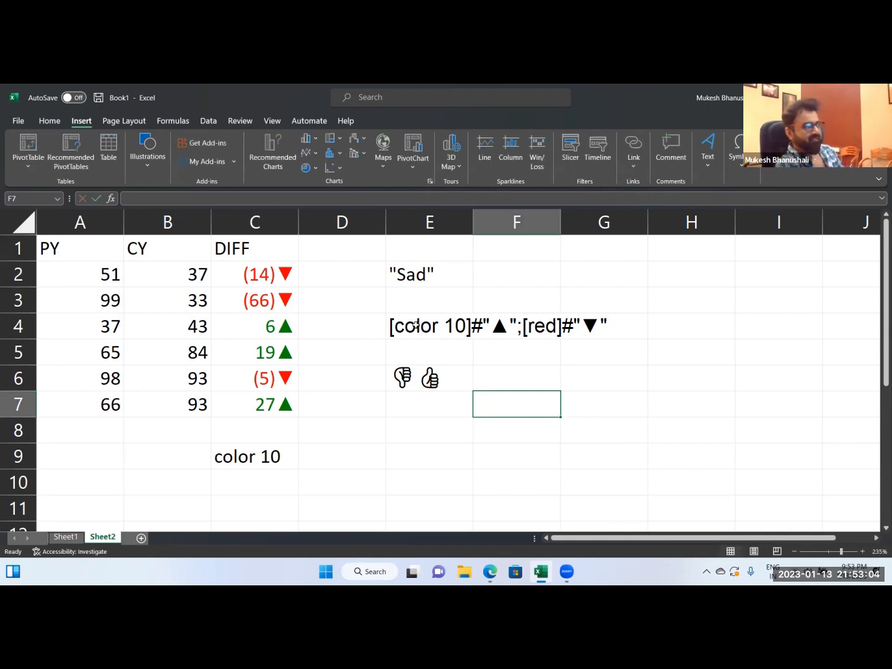
Insert an asterisk and a space before the up triangle in the E4 format text, making it [color 10]#* "▲";[red]#"▼".
{"action": "double_click", "coordinate": [415, 325]}
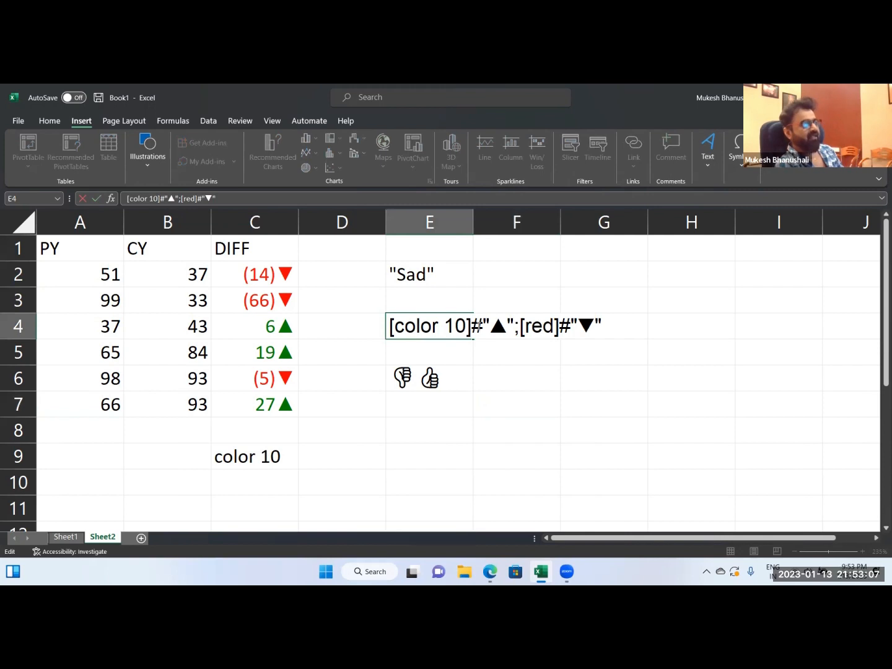
{"action": "left_click_drag", "start_coordinate": [472, 325], "coordinate": [514, 323]}
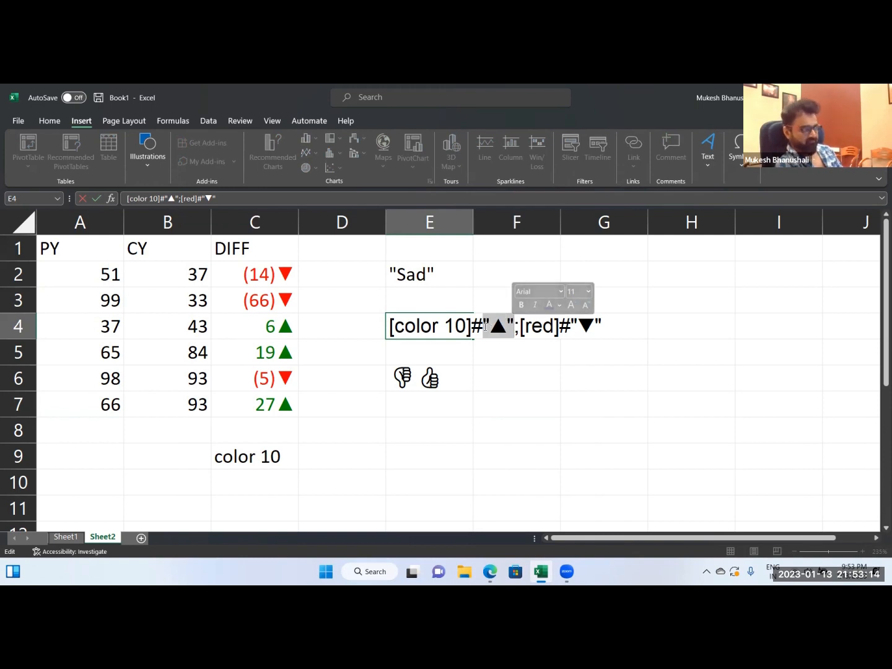
{"action": "left_click_drag", "start_coordinate": [482, 325], "coordinate": [471, 325]}
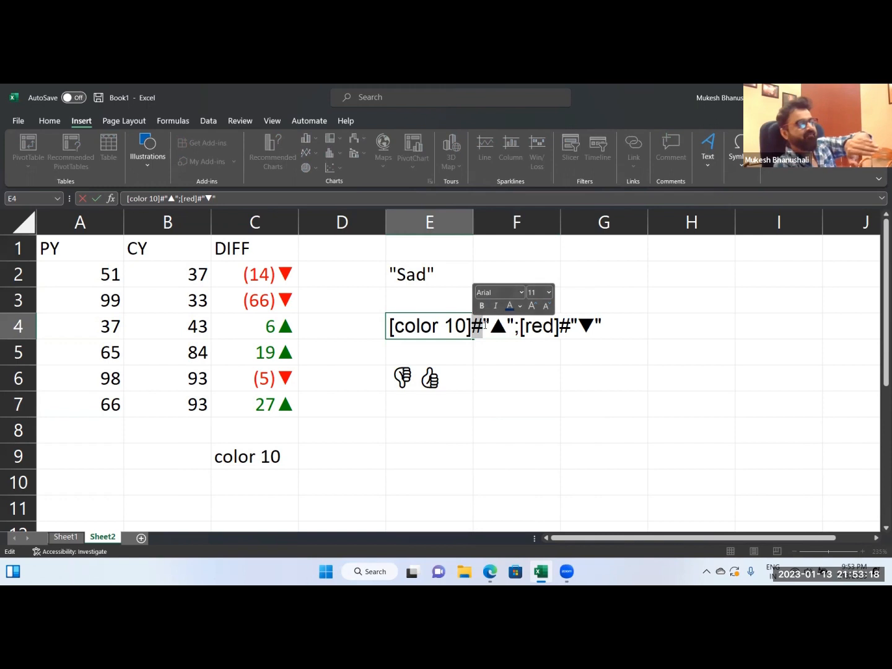
{"action": "left_click_drag", "start_coordinate": [483, 325], "coordinate": [514, 335]}
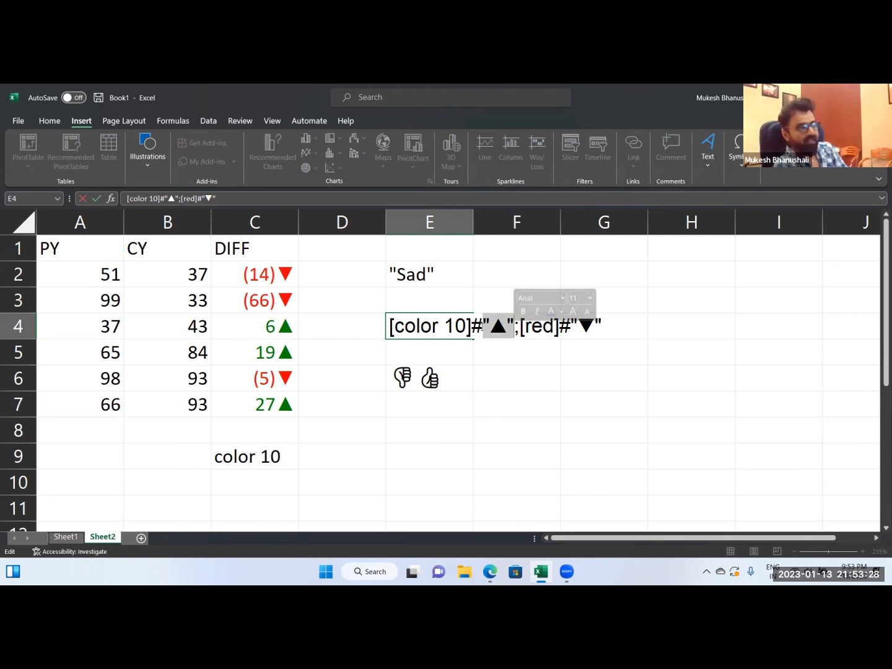
{"action": "left_click", "coordinate": [478, 330]}
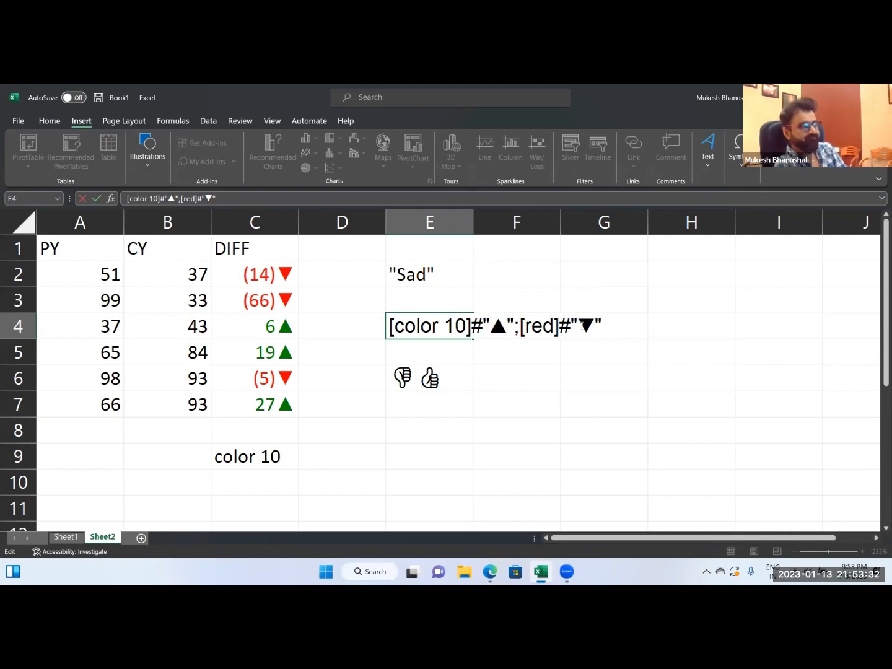
{"action": "type", "text": "*"}
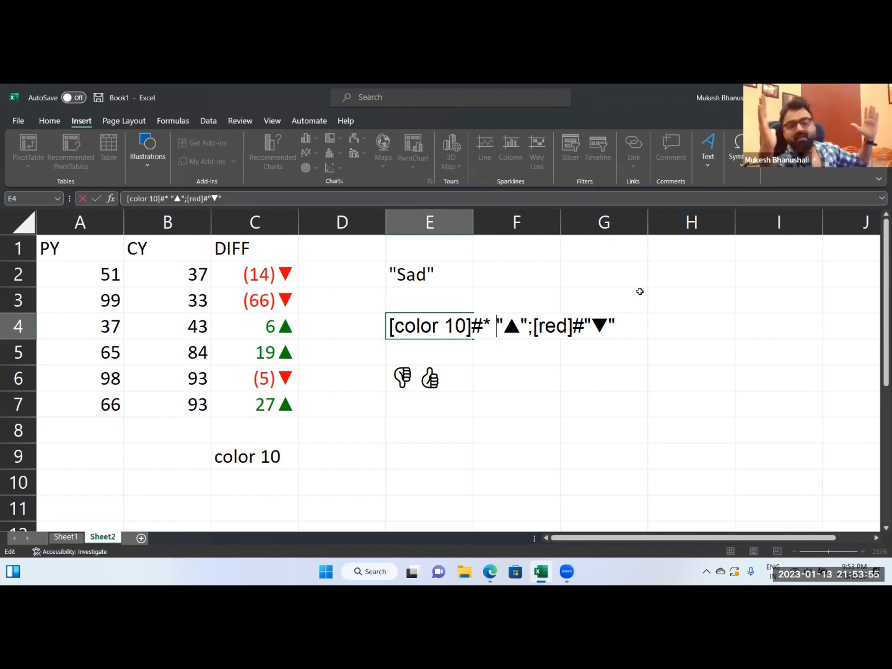
{"action": "key", "text": "Return"}
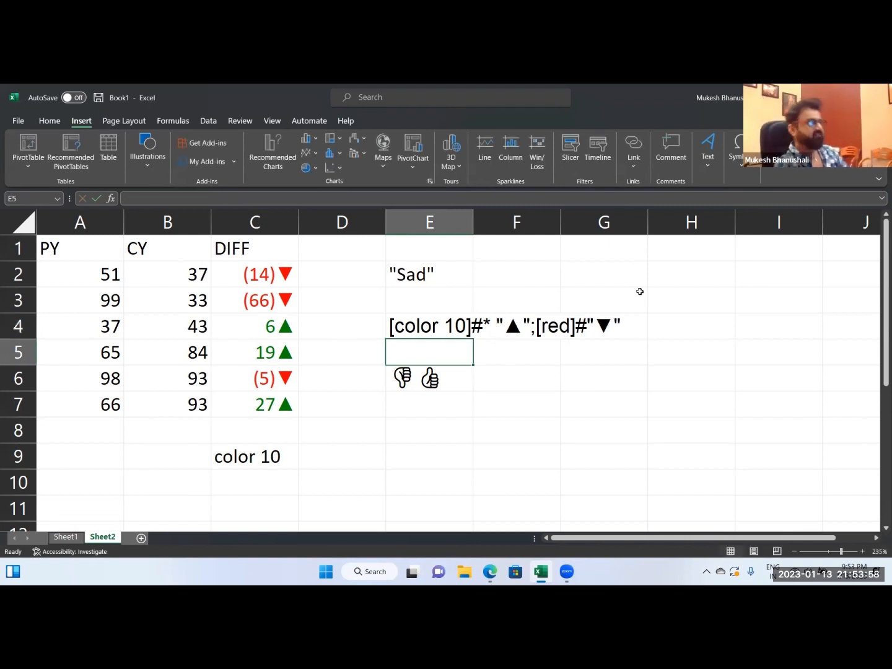
Copy the E4 format text and apply it to C2:C7 as the custom format [color 10]#* "▲";[red]#"▼".
{"action": "left_click", "coordinate": [390, 328]}
{"action": "left_click_drag", "start_coordinate": [390, 329], "coordinate": [669, 322]}
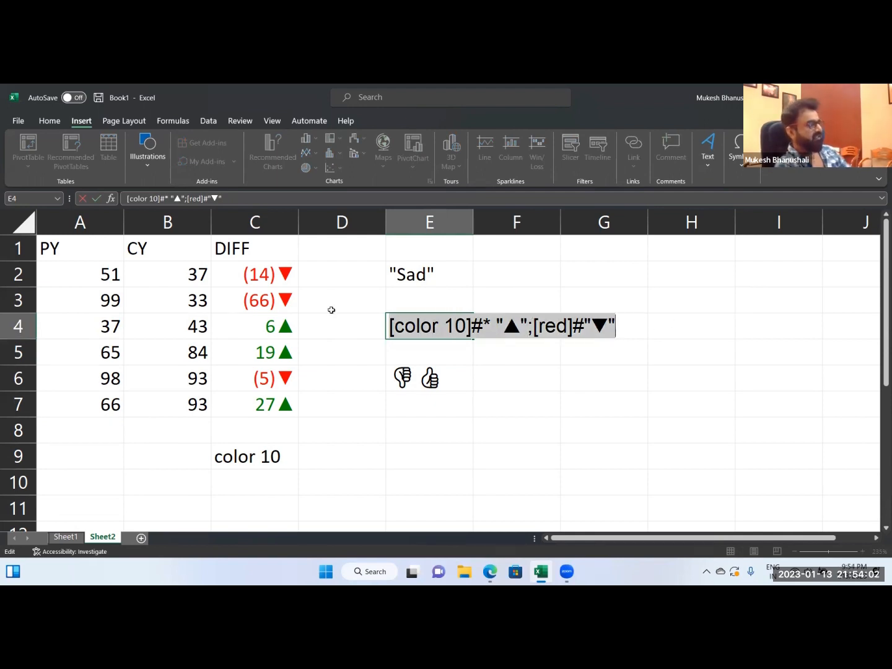
{"action": "key", "text": "Escape"}
{"action": "left_click_drag", "start_coordinate": [260, 274], "coordinate": [271, 404]}
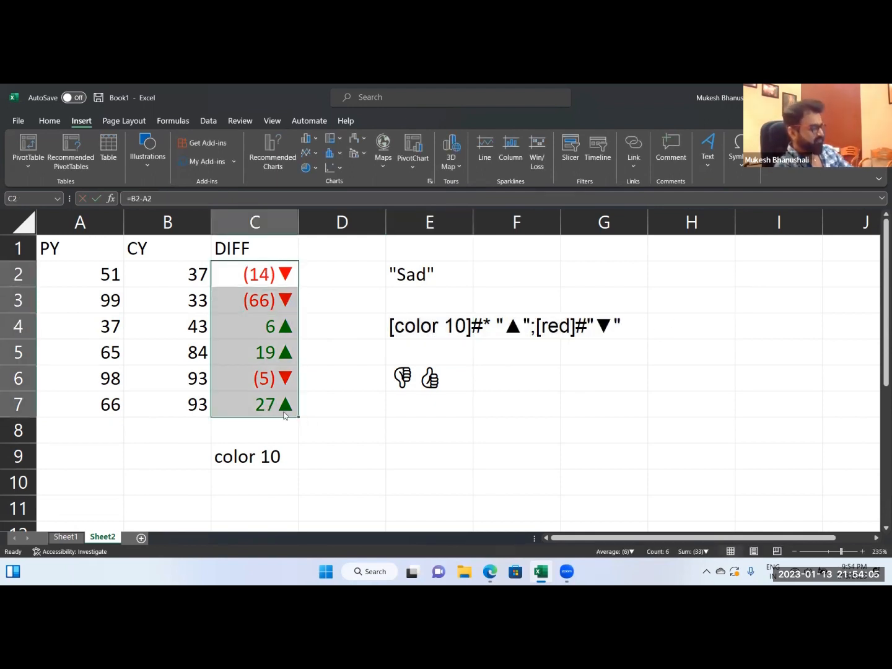
{"action": "key", "text": "ctrl+1"}
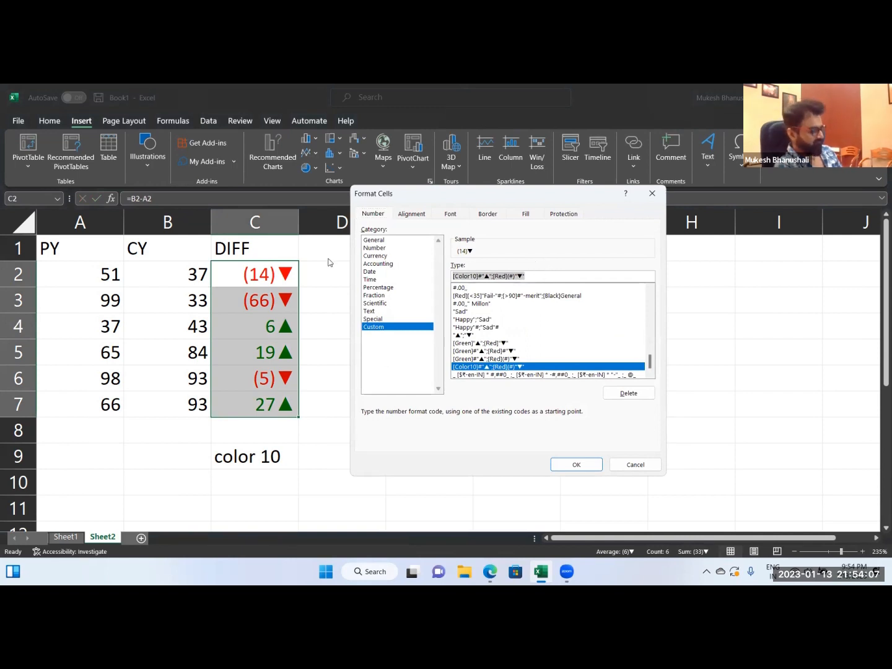
{"action": "type", "text": "[color 10]#\" \"▲\";[red]#\"▼\""}
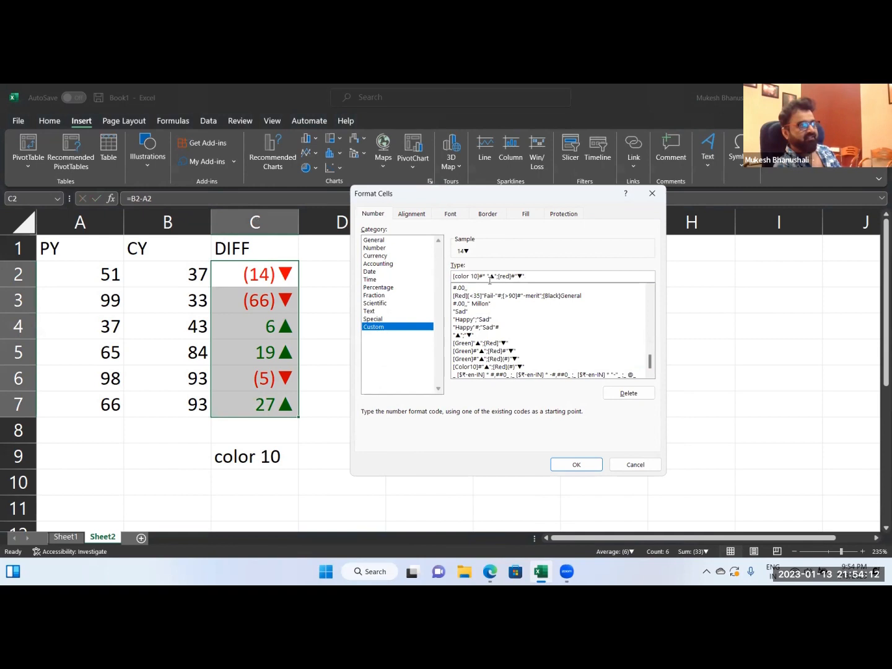
{"action": "left_click", "coordinate": [565, 464]}
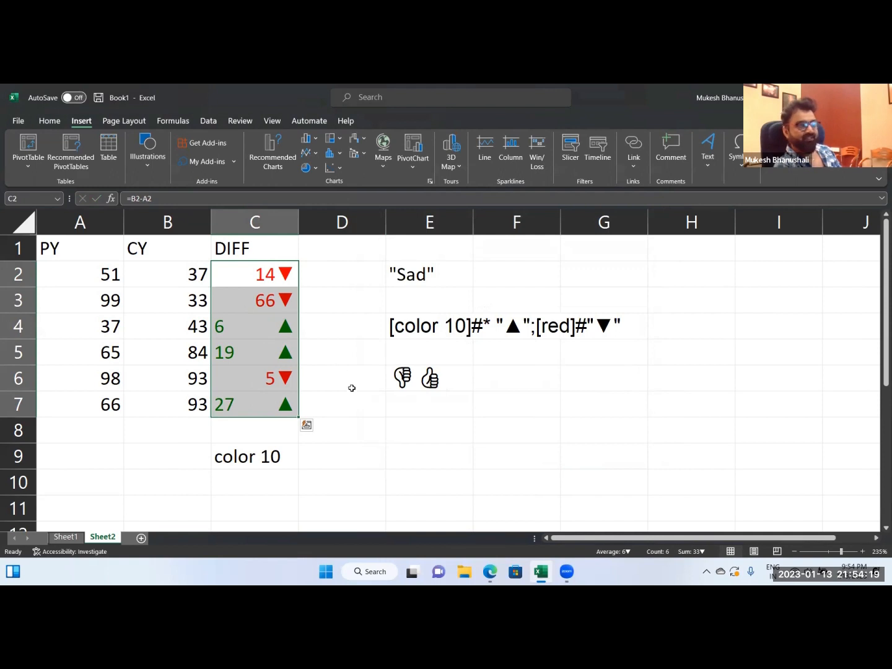
Add a hyphen after the asterisk in the E4 format text, making it [color 10]#*- "▲";[red]#"▼".
{"action": "left_click", "coordinate": [433, 461]}
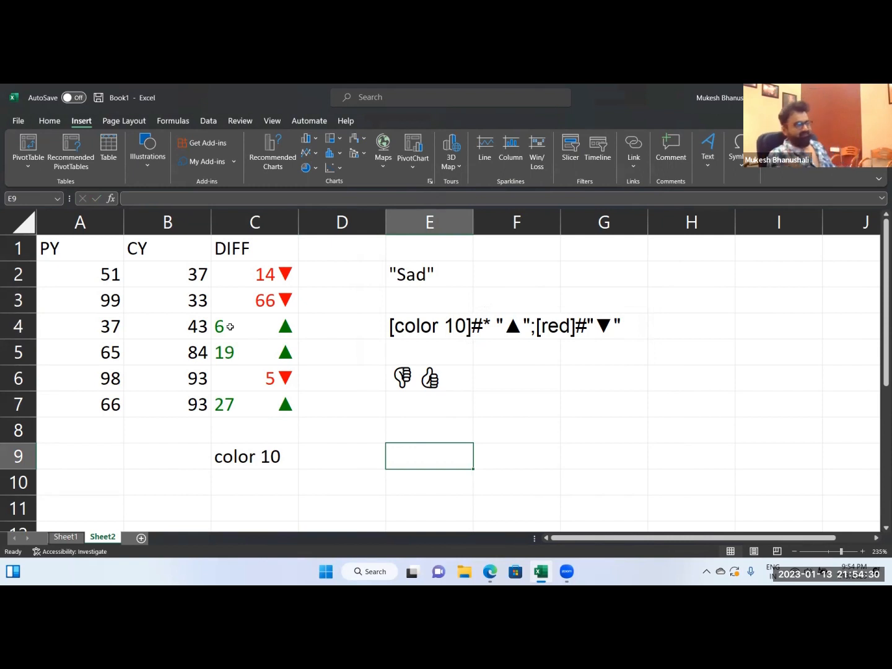
{"action": "left_click", "coordinate": [475, 331]}
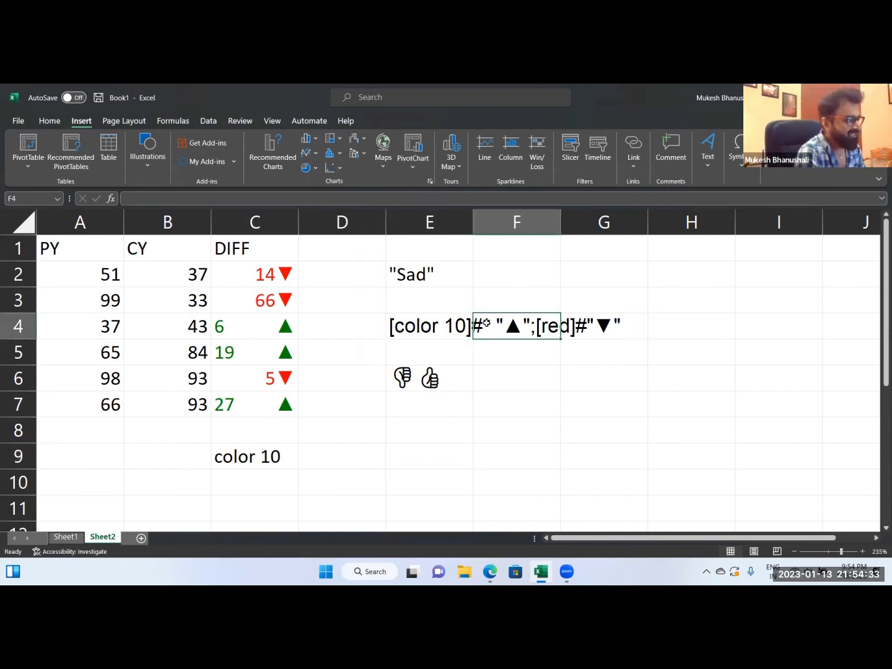
{"action": "double_click", "coordinate": [410, 325]}
{"action": "left_click_drag", "start_coordinate": [483, 326], "coordinate": [494, 327]}
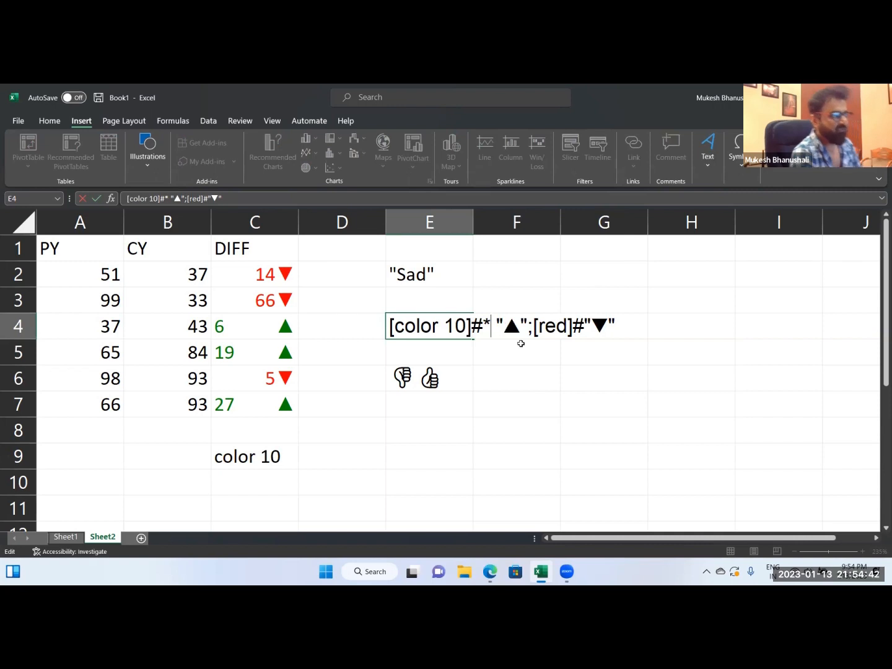
{"action": "type", "text": "-"}
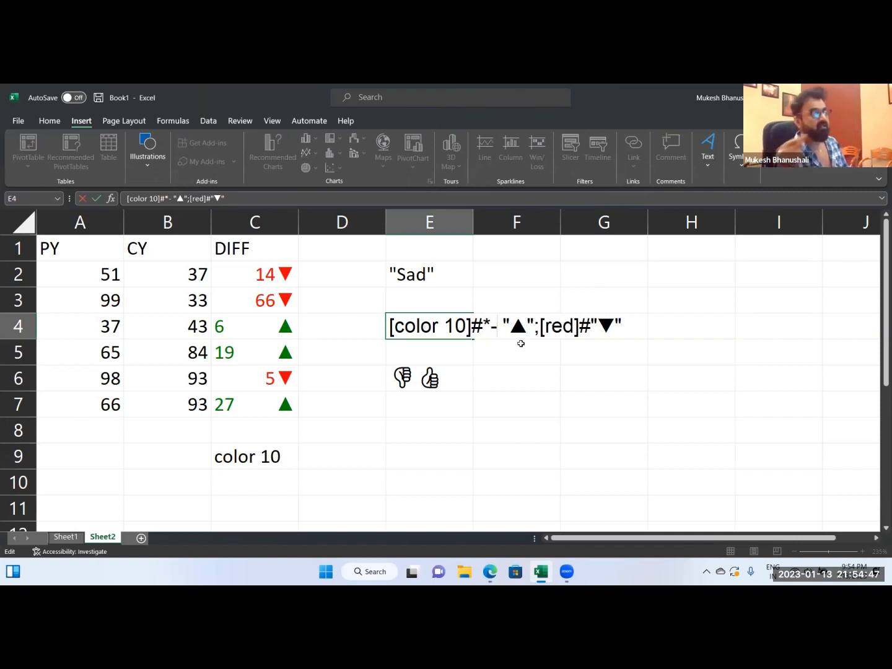
{"action": "key", "text": "Return"}
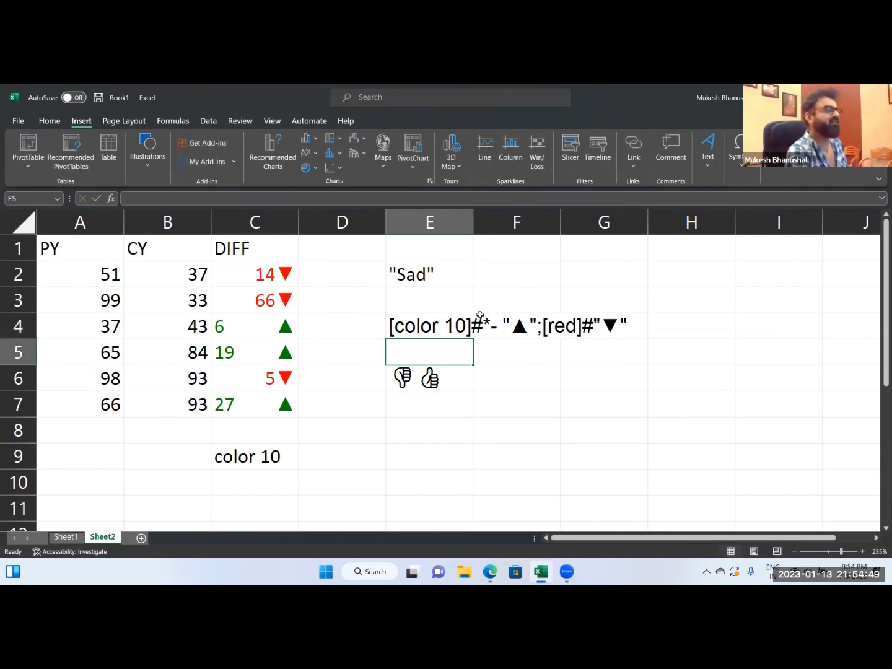
{"action": "double_click", "coordinate": [400, 327]}
{"action": "left_click_drag", "start_coordinate": [390, 327], "coordinate": [660, 329]}
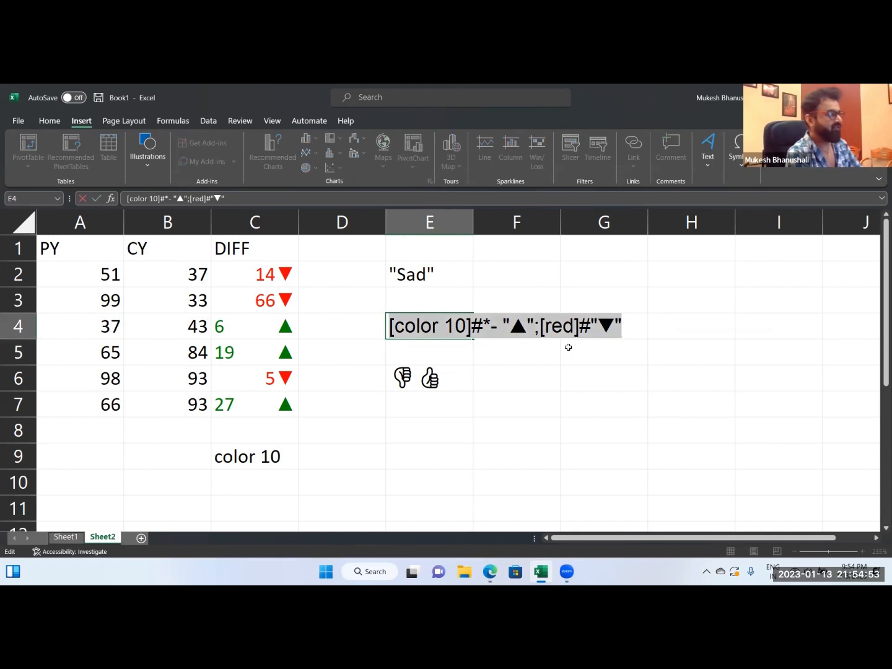
{"action": "key", "text": "Escape"}
{"action": "left_click", "coordinate": [593, 324]}
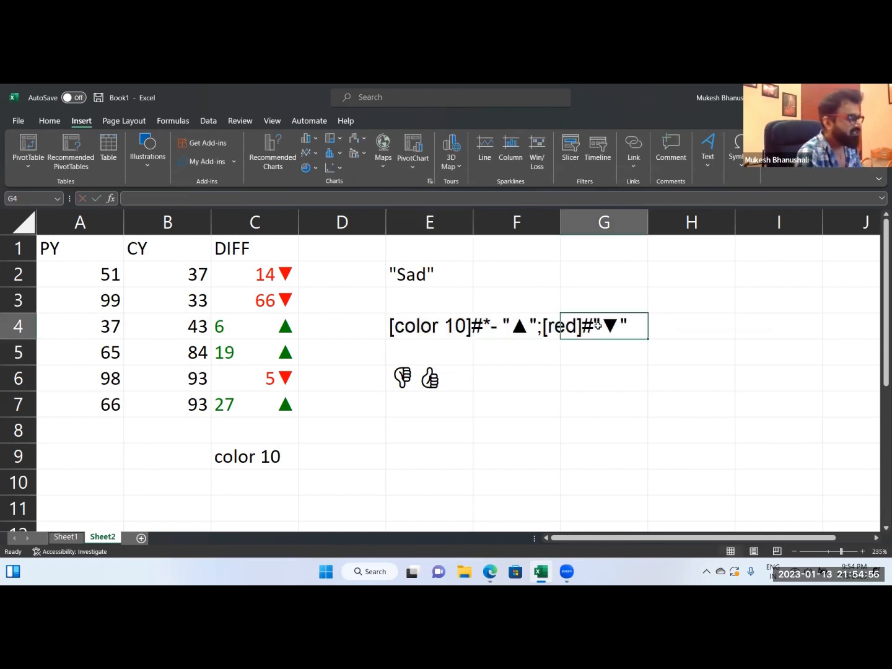
Insert an asterisk and a tilde before the down triangle in the E4 format text, making it [color 10]#*- "▲";[red]#*~"▼".
{"action": "double_click", "coordinate": [425, 328]}
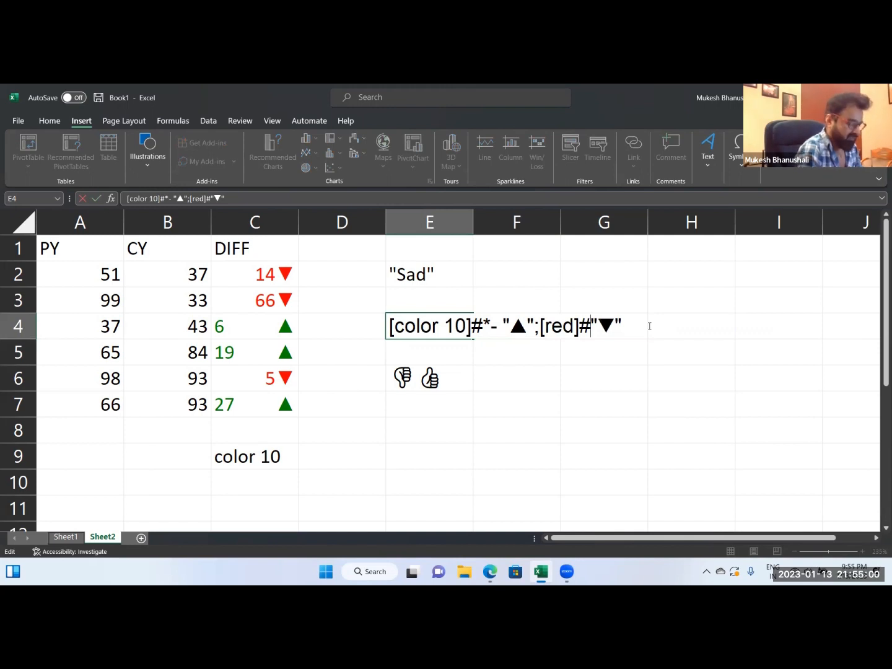
{"action": "type", "text": "*"}
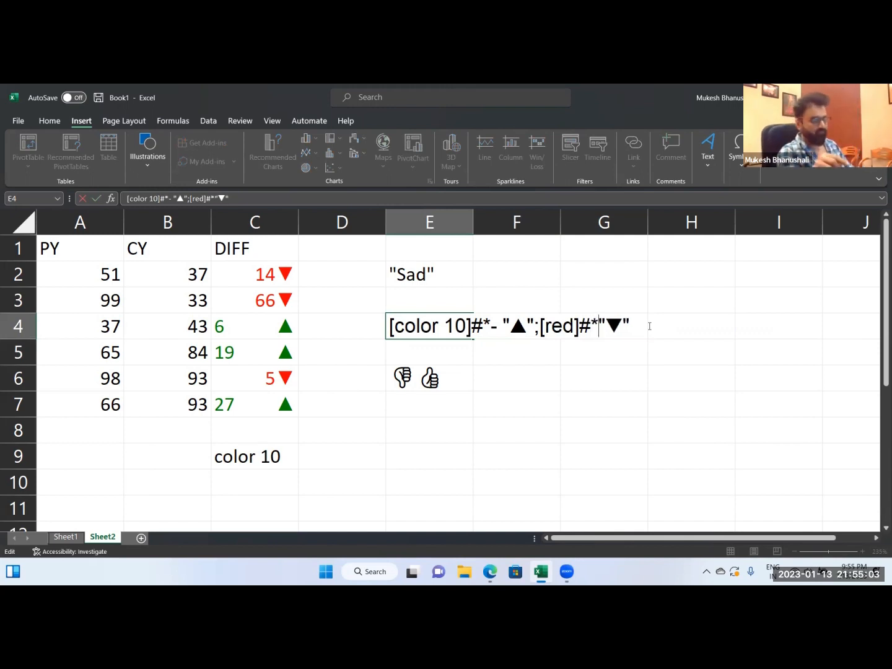
{"action": "type", "text": "~"}
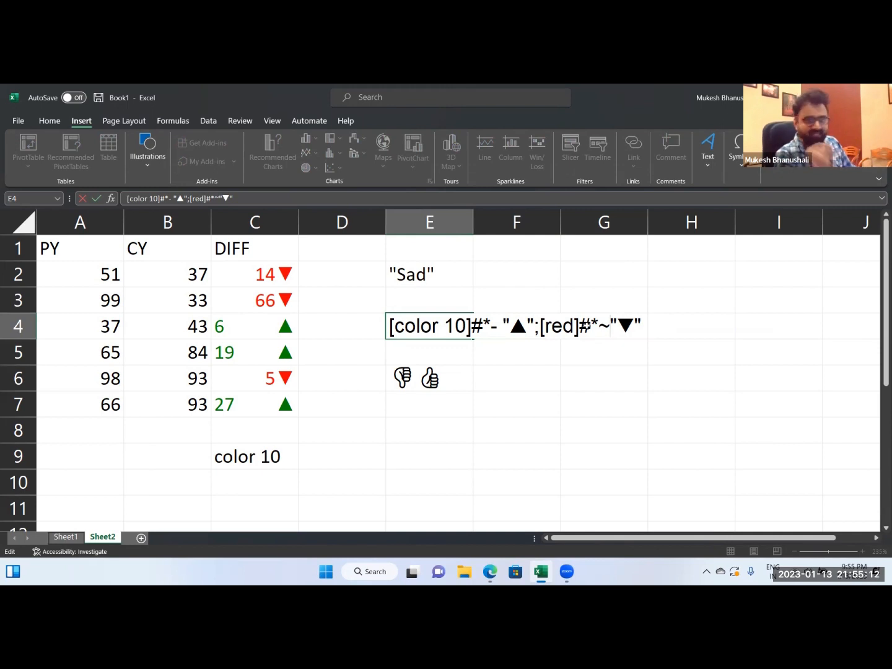
{"action": "key", "text": "Return"}
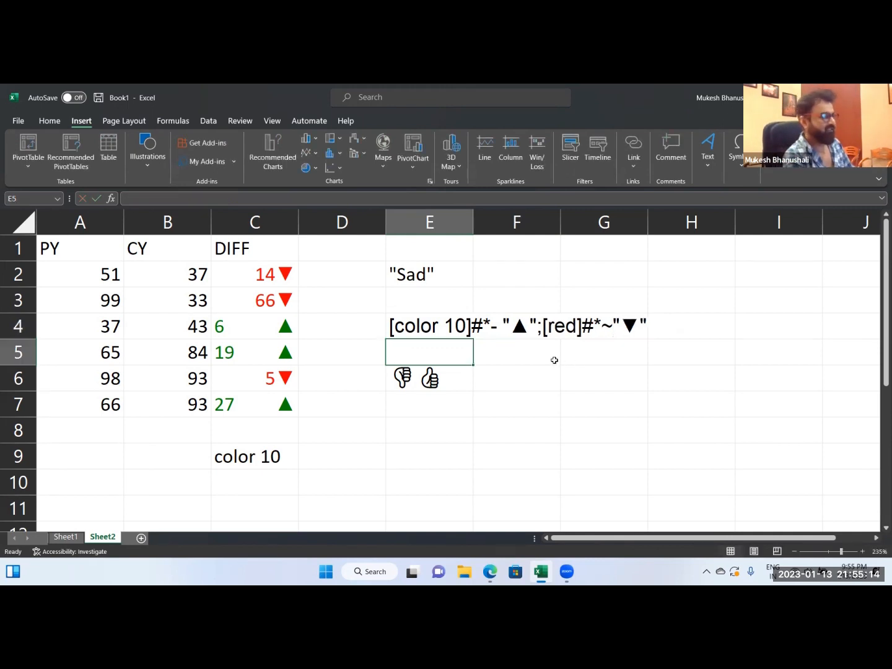
Copy the E4 format text and apply it to C2:C7 as the custom format [color 10]#*- "▲";[red]#*~"▼".
{"action": "left_click", "coordinate": [406, 329]}
{"action": "double_click", "coordinate": [405, 329]}
{"action": "left_click_drag", "start_coordinate": [405, 329], "coordinate": [674, 315]}
{"action": "key", "text": "ctrl+c"}
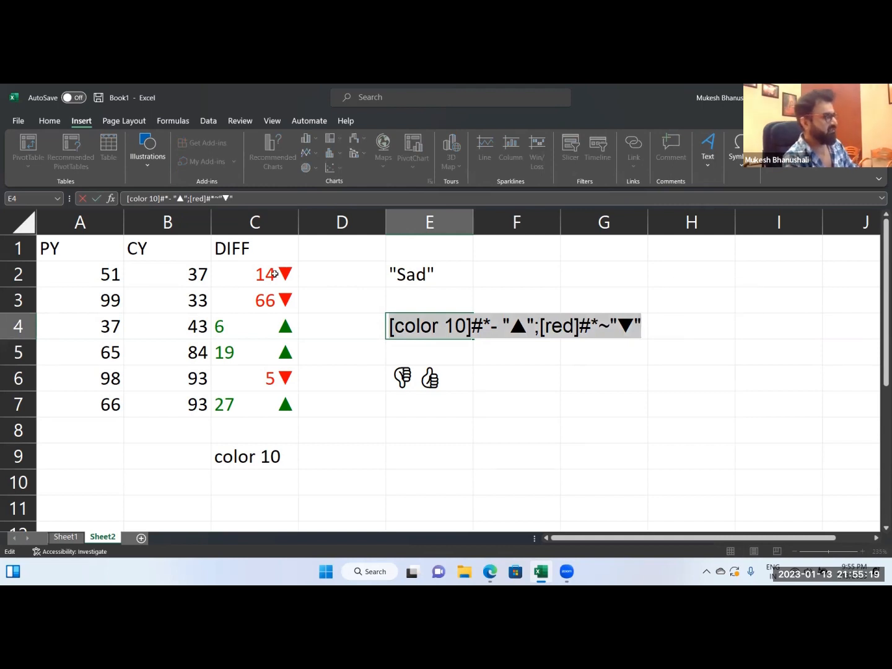
{"action": "key", "text": "Escape"}
{"action": "left_click_drag", "start_coordinate": [267, 272], "coordinate": [273, 408]}
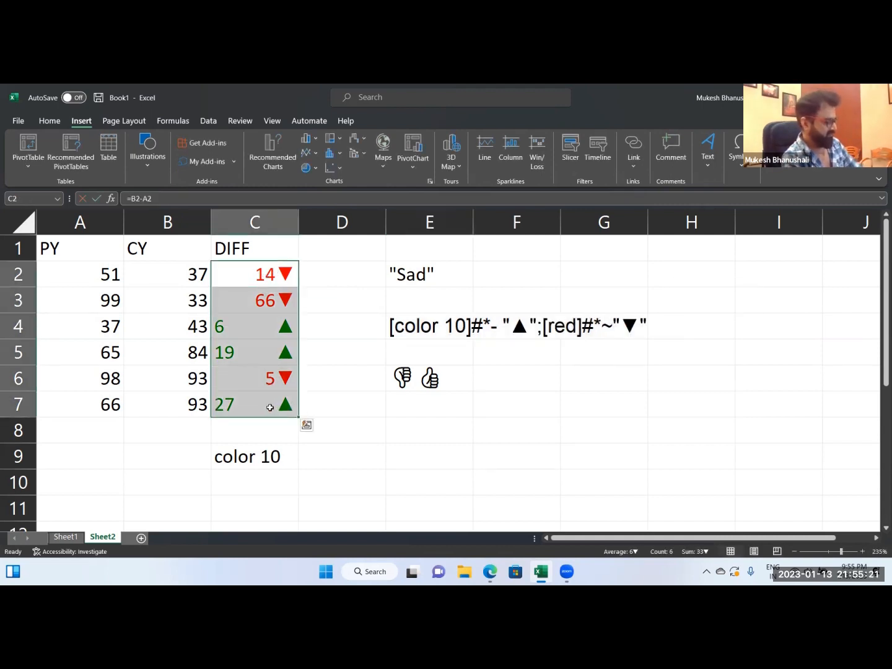
{"action": "key", "text": "ctrl+1"}
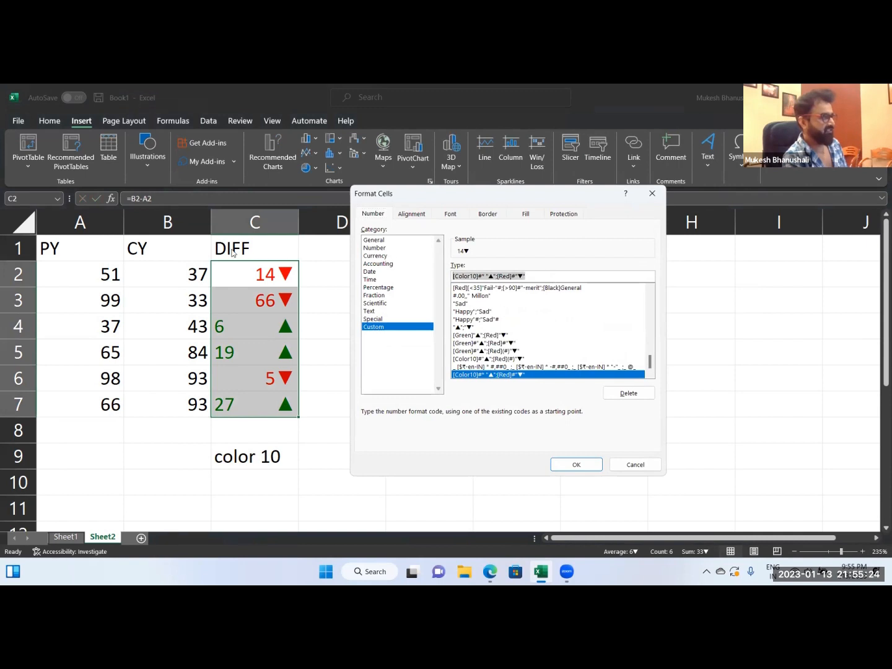
{"action": "key", "text": "BackSpace"}
{"action": "key", "text": "ctrl+v"}
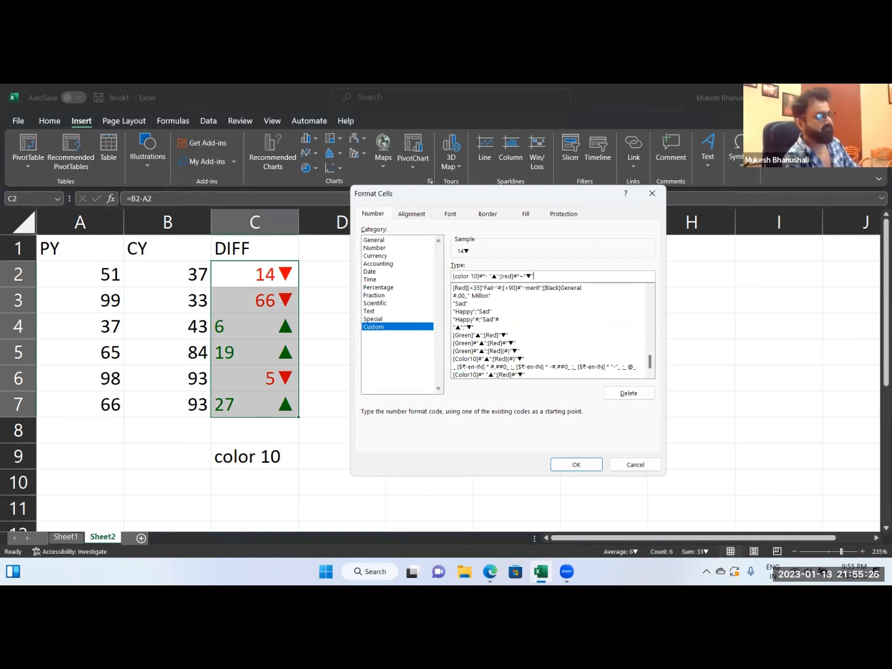
{"action": "left_click", "coordinate": [576, 465]}
{"action": "left_click", "coordinate": [468, 454]}
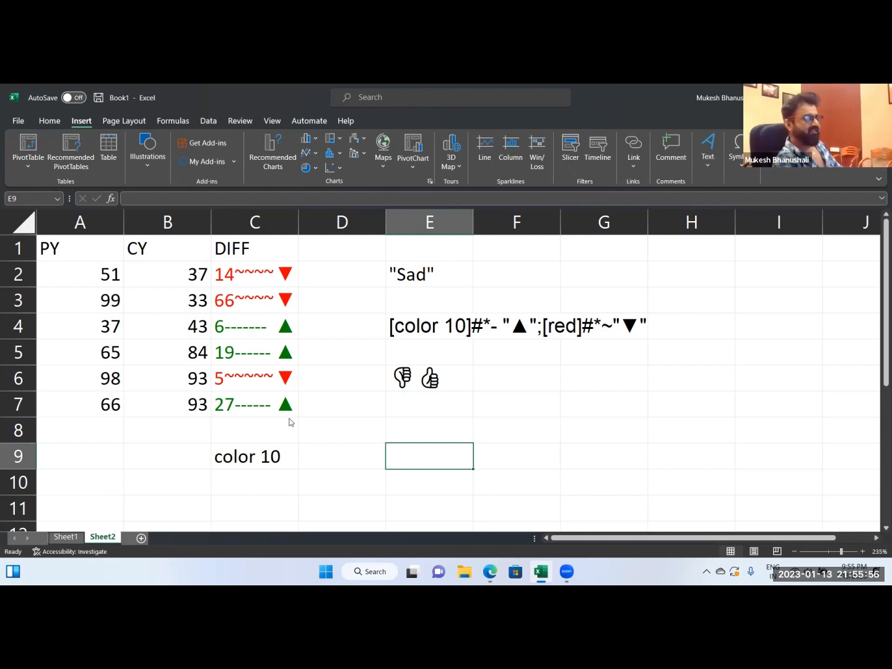
{"action": "left_click", "coordinate": [468, 329]}
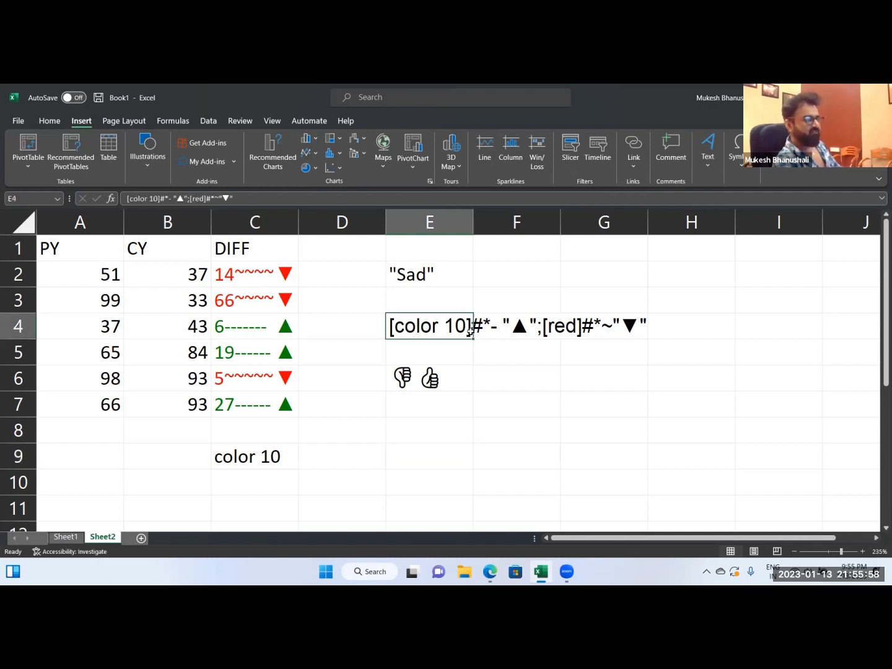
{"action": "double_click", "coordinate": [484, 324]}
{"action": "double_click", "coordinate": [407, 331]}
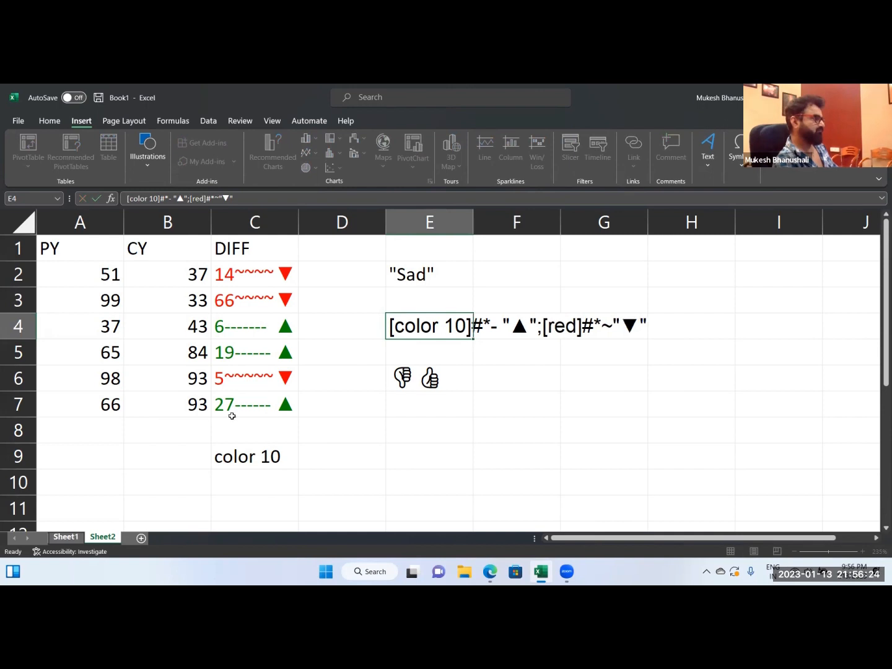
Switch to Sheet1 and clear the contents of A12:I19 below the marks table.
{"action": "key", "text": "ctrl+Page_Up"}
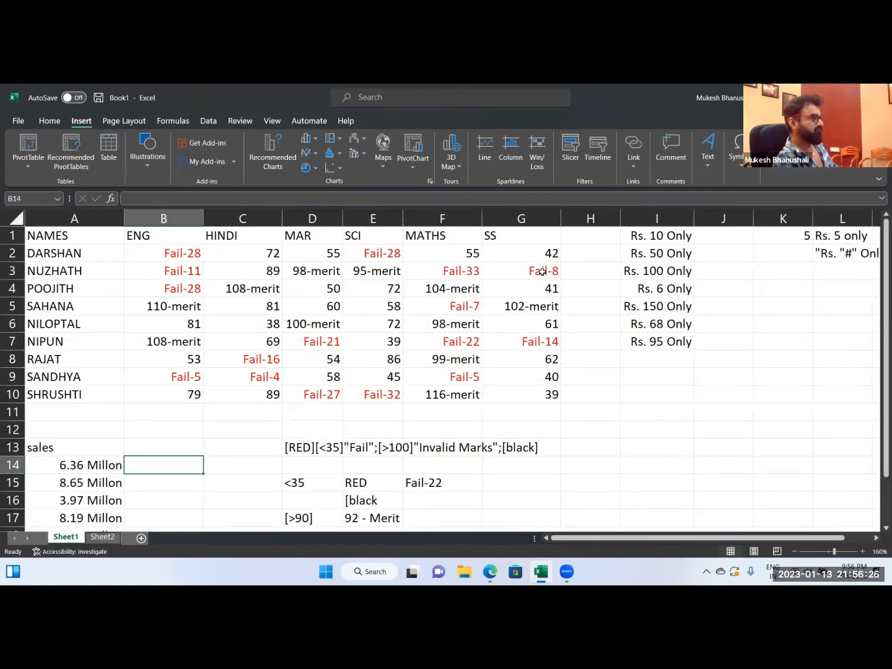
{"action": "left_click_drag", "start_coordinate": [45, 430], "coordinate": [667, 566]}
{"action": "key", "text": "Delete"}
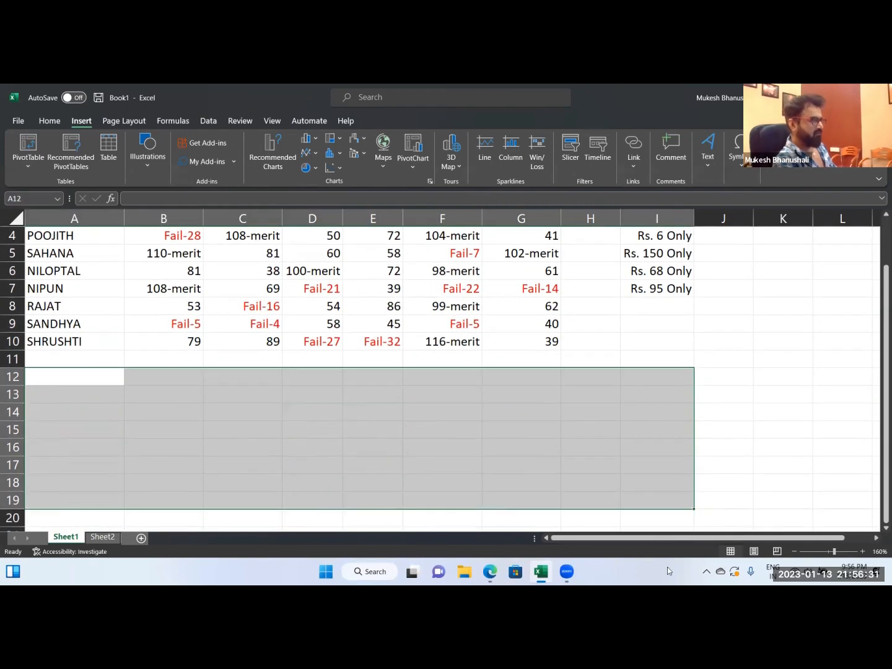
{"action": "left_click_drag", "start_coordinate": [267, 401], "coordinate": [272, 409]}
{"action": "scroll", "coordinate": [285, 418], "scroll_direction": "up", "scroll_amount": 1}
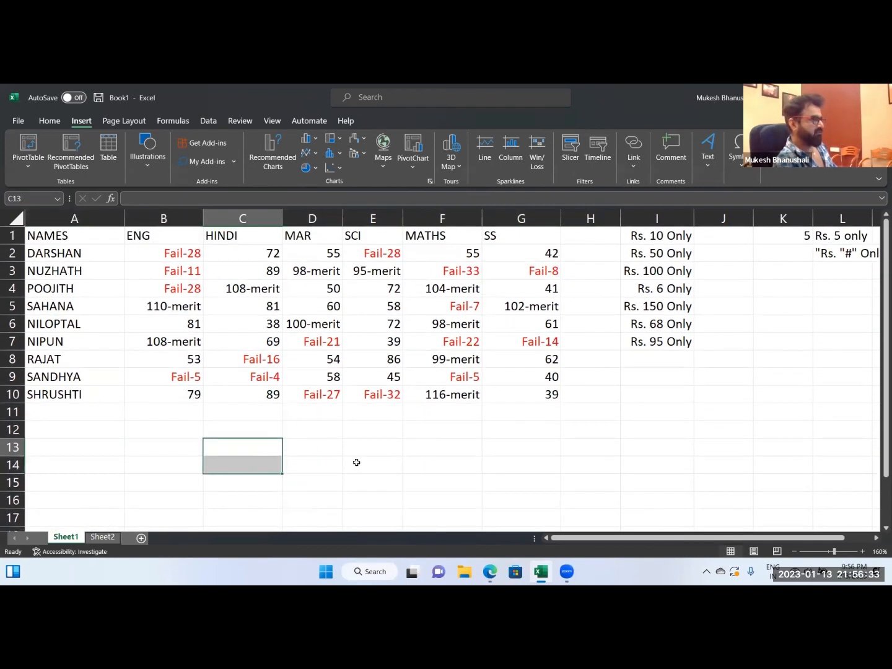
Search the emoji picker for "sad" and insert the loudly crying face emoji in cell C13.
{"action": "left_click", "coordinate": [247, 447]}
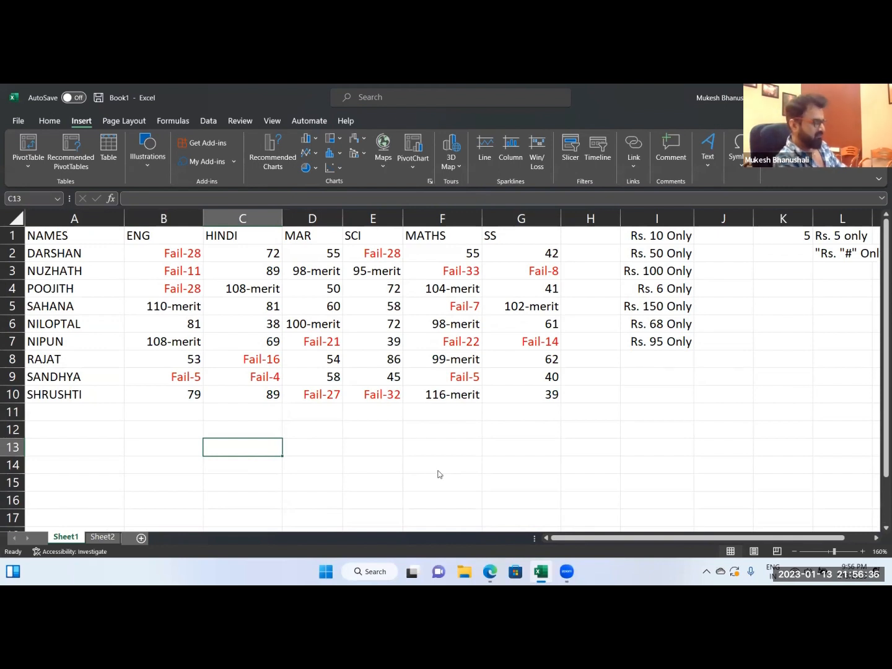
{"action": "key", "text": "super+period"}
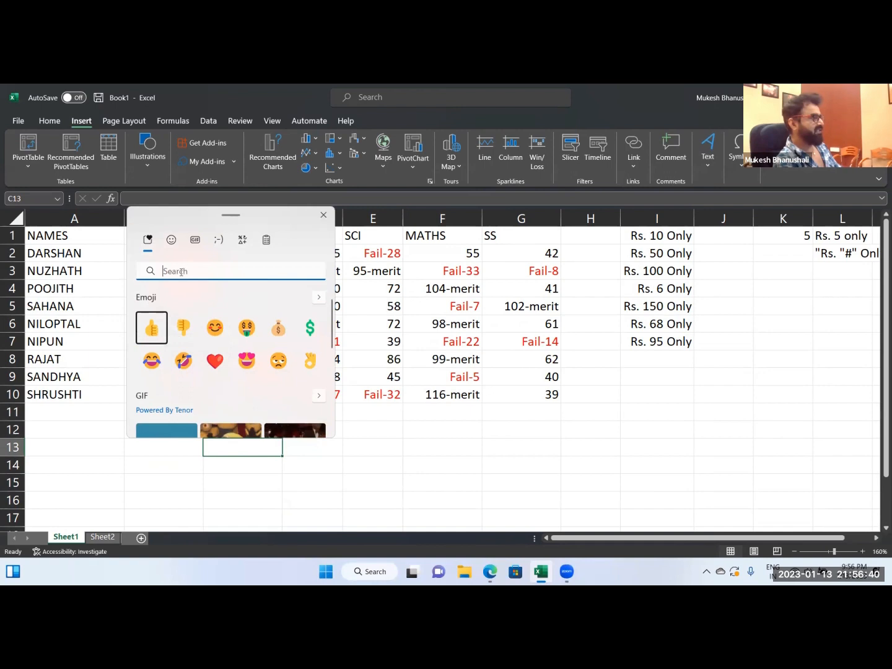
{"action": "type", "text": "sad"}
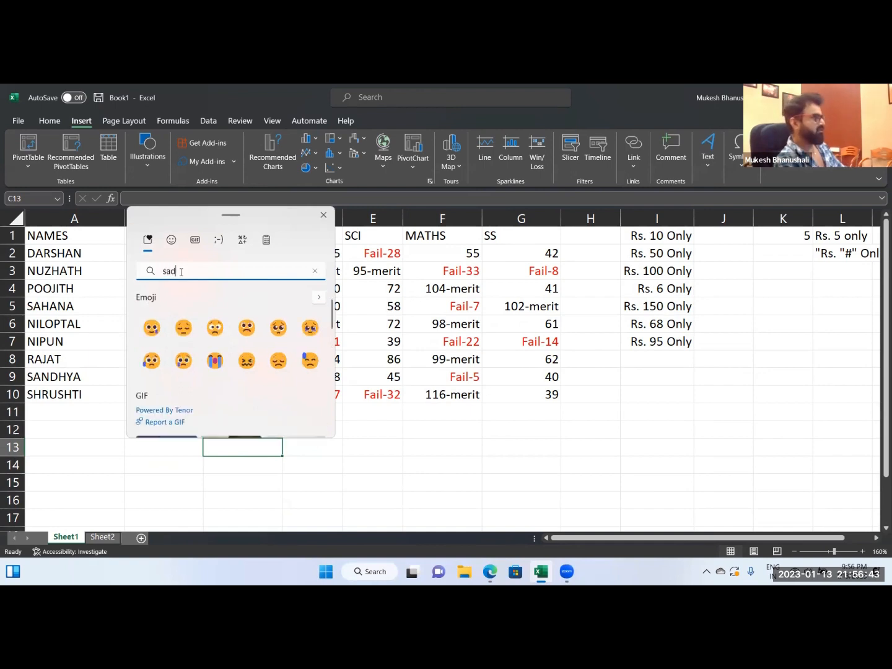
{"action": "left_click", "coordinate": [215, 361]}
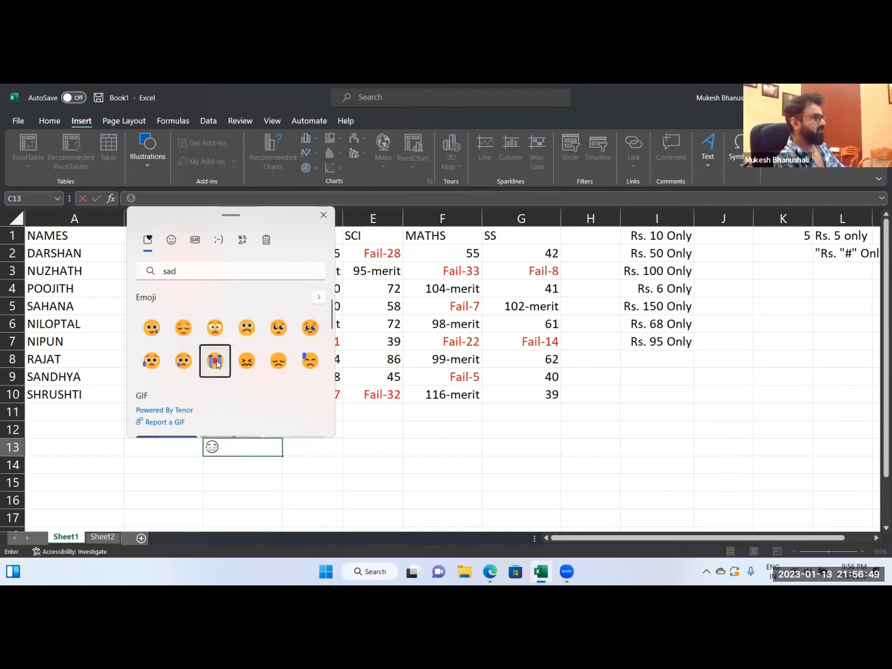
Search the emoji picker for "happy", add the emoji of a man raising his hand after the crying face in C13, and commit the entry.
{"action": "left_click_drag", "start_coordinate": [204, 218], "coordinate": [473, 254]}
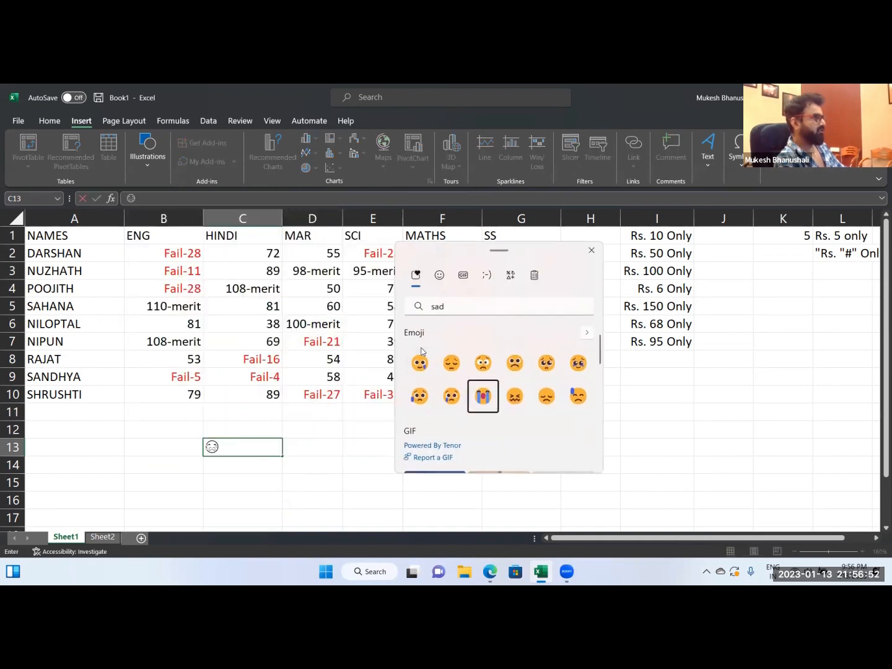
{"action": "left_click", "coordinate": [450, 306]}
{"action": "double_click", "coordinate": [450, 306]}
{"action": "type", "text": "hap"}
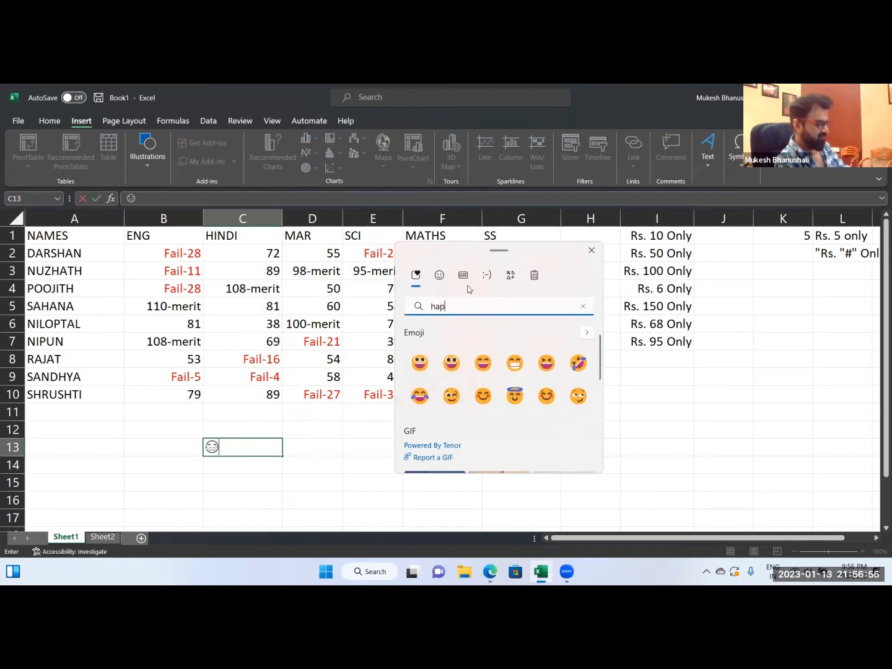
{"action": "type", "text": "py"}
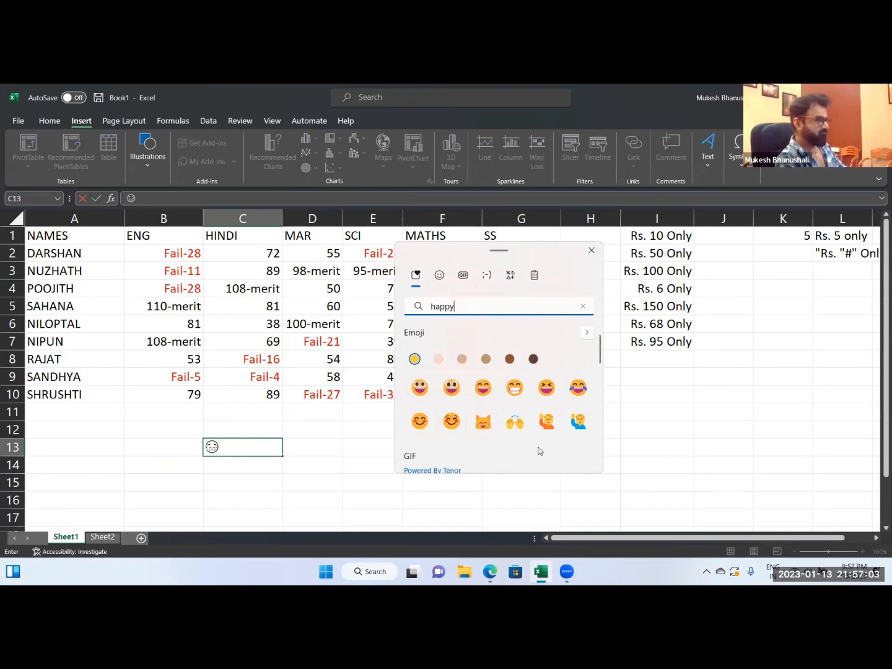
{"action": "left_click", "coordinate": [575, 426]}
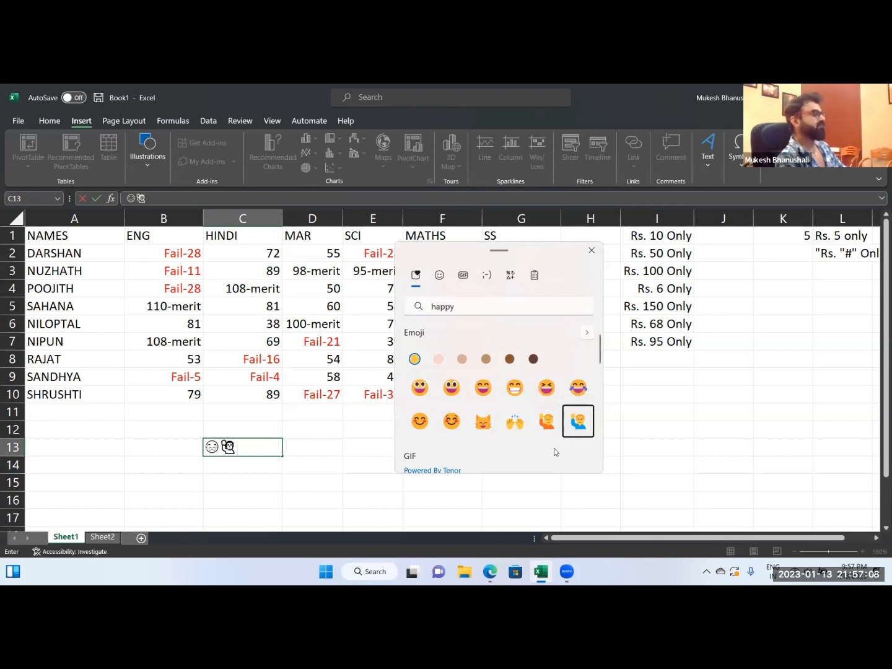
{"action": "key", "text": "Escape"}
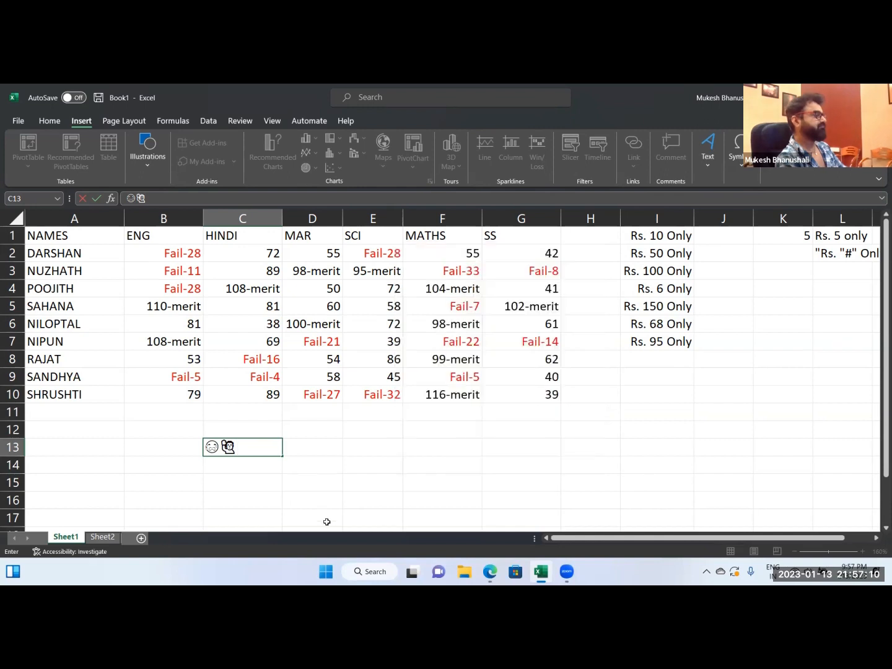
{"action": "left_click", "coordinate": [260, 493]}
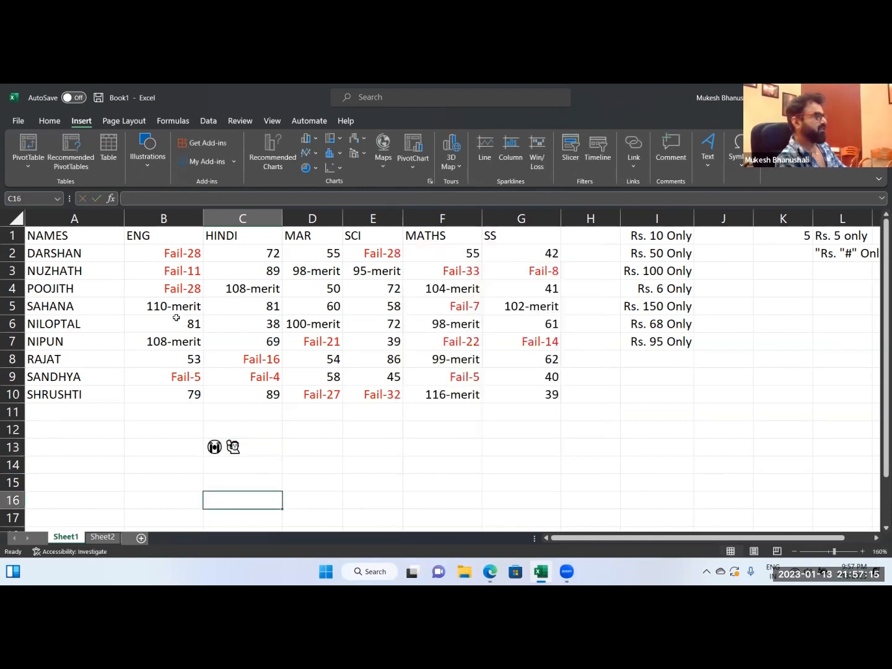
Copy the two emojis from the contents of C13 and leave cell editing.
{"action": "left_click", "coordinate": [224, 450]}
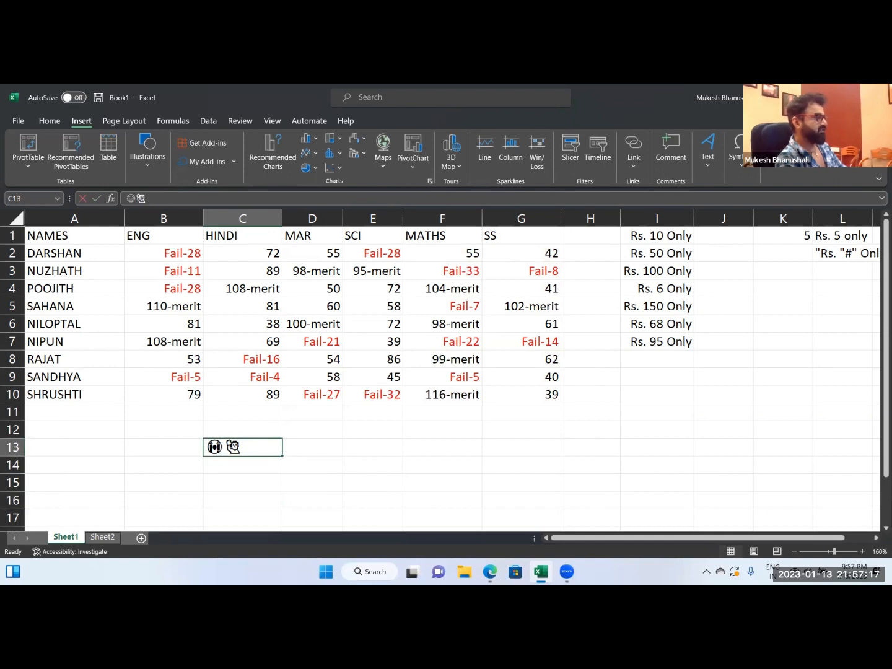
{"action": "double_click", "coordinate": [218, 446]}
{"action": "key", "text": "Escape"}
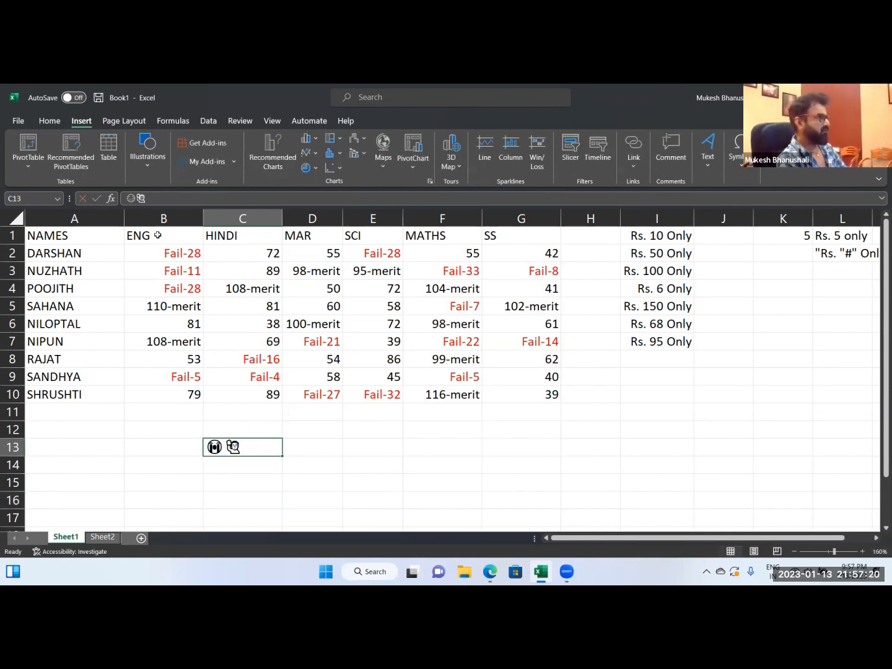
{"action": "left_click_drag", "start_coordinate": [157, 203], "coordinate": [80, 189]}
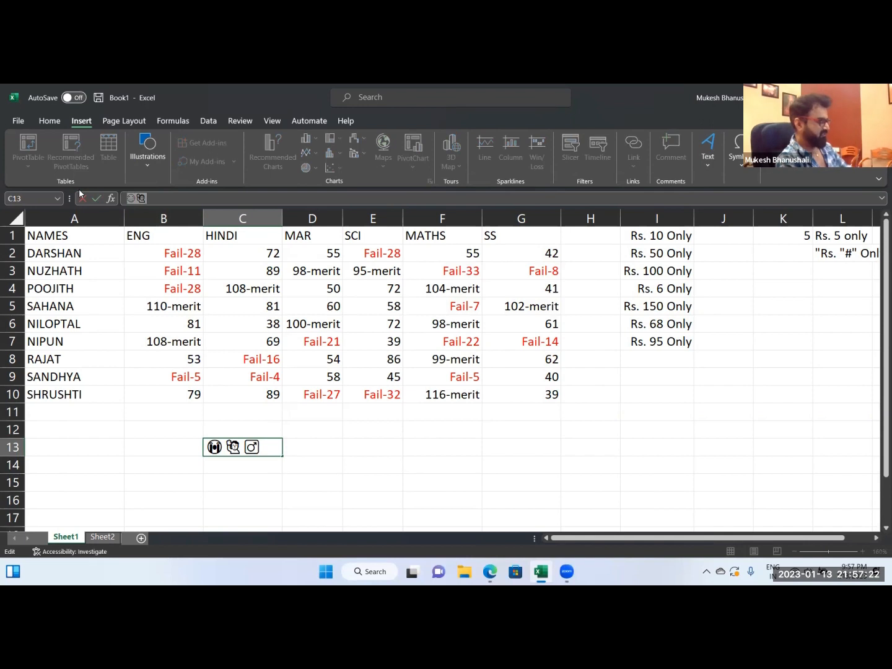
{"action": "key", "text": "Escape"}
In the custom number format of marks B2:G10, replace the "Fail-" text for values below 35 with the crying face emoji.
{"action": "left_click_drag", "start_coordinate": [172, 254], "coordinate": [506, 403]}
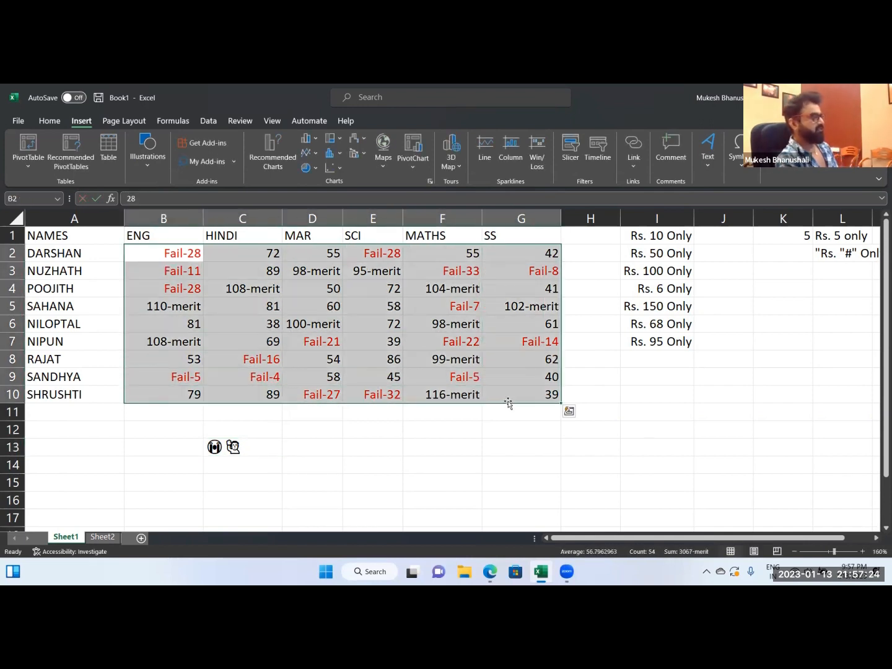
{"action": "key", "text": "ctrl+1"}
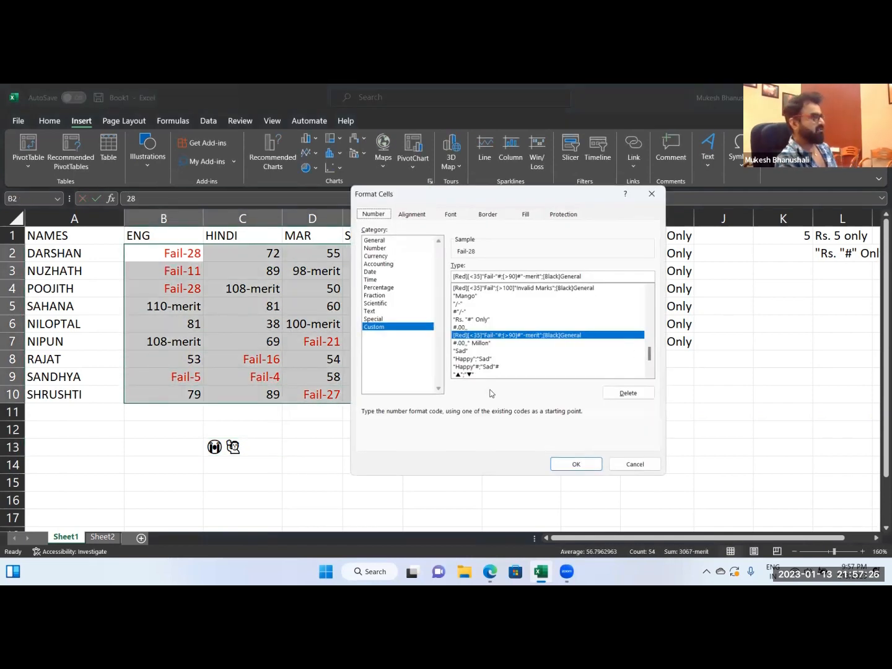
{"action": "double_click", "coordinate": [485, 276]}
{"action": "left_click", "coordinate": [486, 276]}
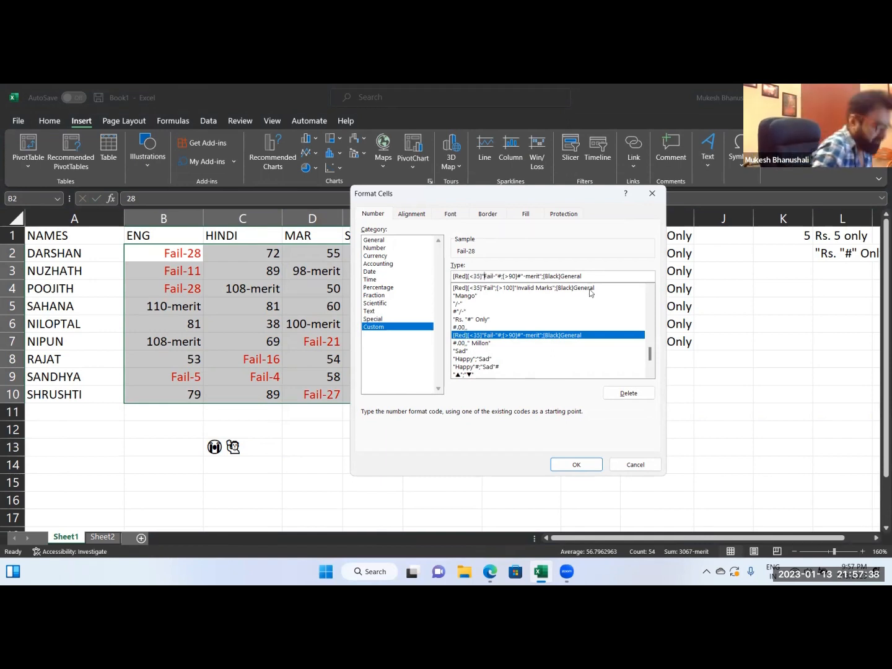
{"action": "key", "text": "Delete"}
{"action": "key", "text": "Delete"}
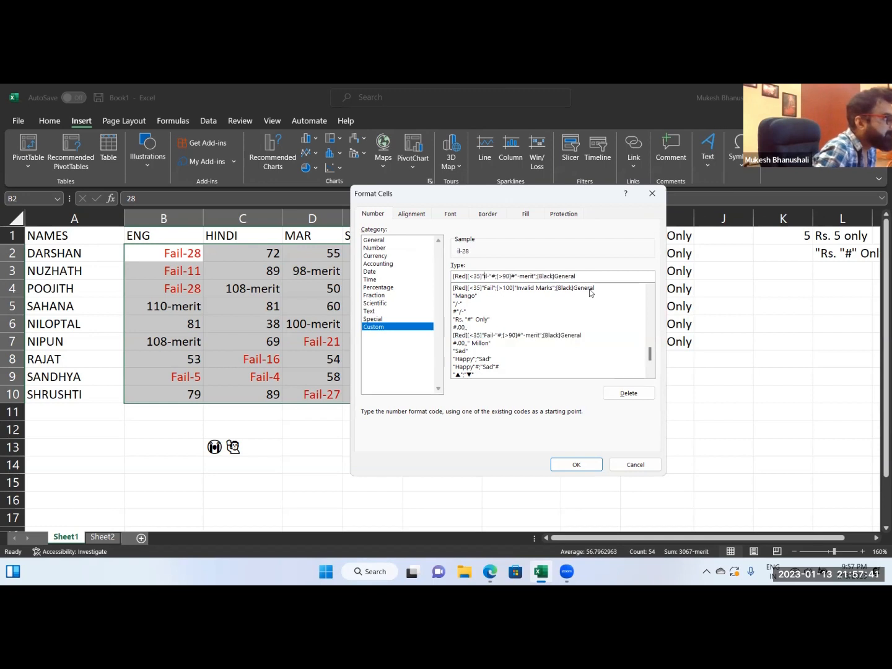
{"action": "key", "text": "Delete"}
{"action": "key", "text": "Delete"}
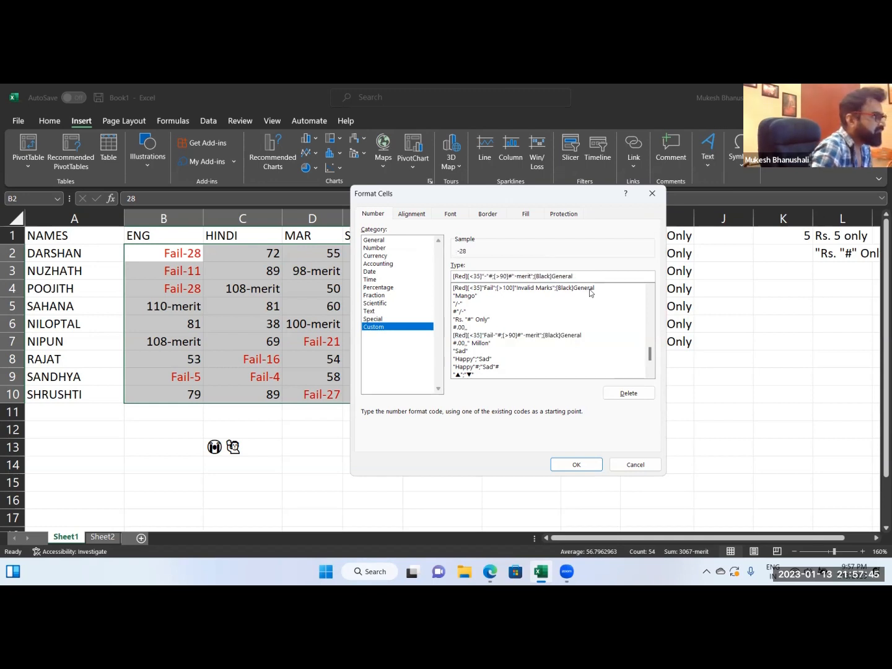
{"action": "key", "text": "Delete"}
{"action": "key", "text": "Delete"}
{"action": "key", "text": "Delete"}
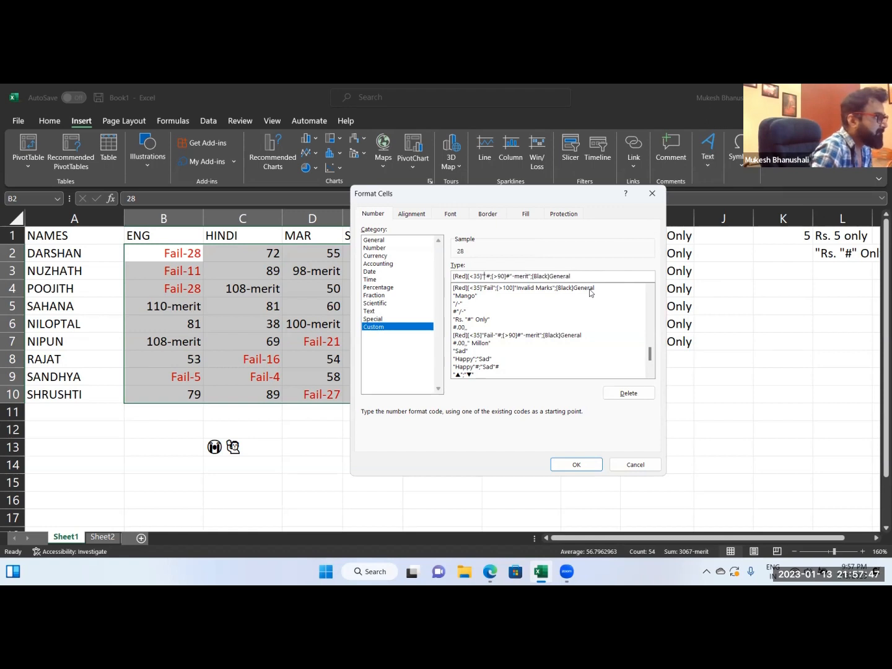
{"action": "key", "text": "ctrl+v"}
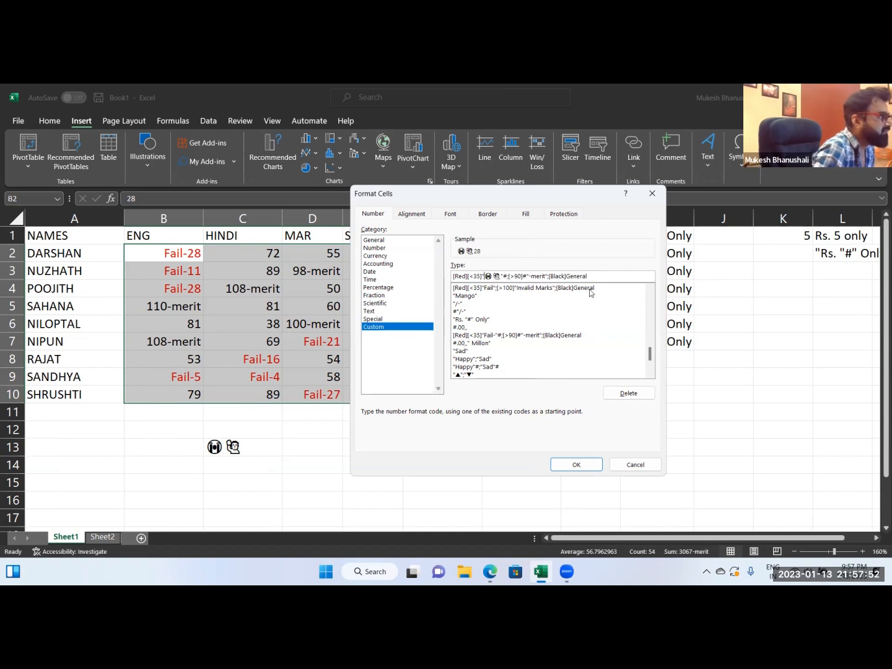
{"action": "key", "text": "BackSpace"}
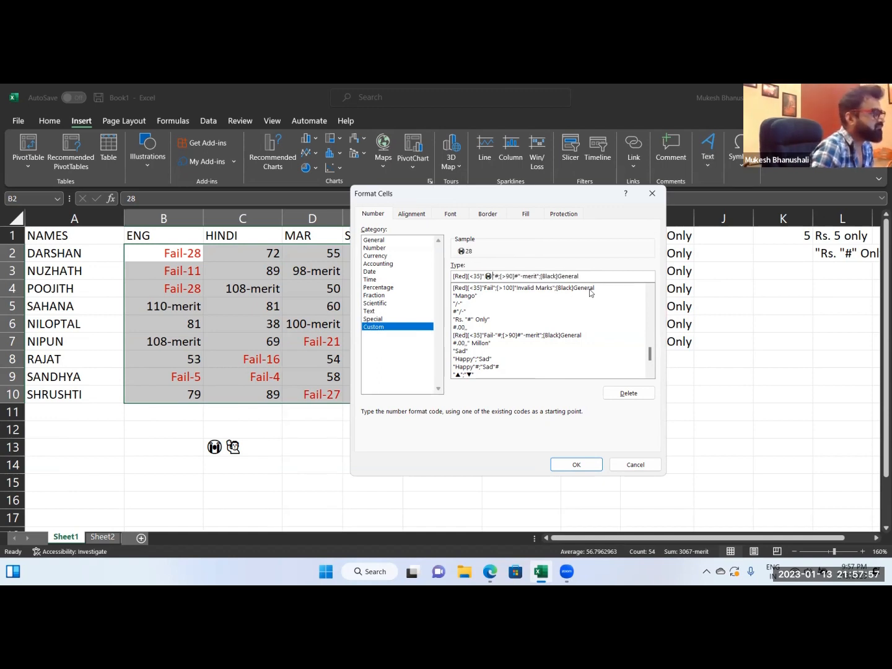
Replace "merit" in the above-90 section with the raised-hand man emoji, keeping the hyphen, and apply the format to the marks.
{"action": "key", "text": "Right"}
{"action": "key", "text": "Right"}
{"action": "key", "text": "Right"}
{"action": "key", "text": "Right"}
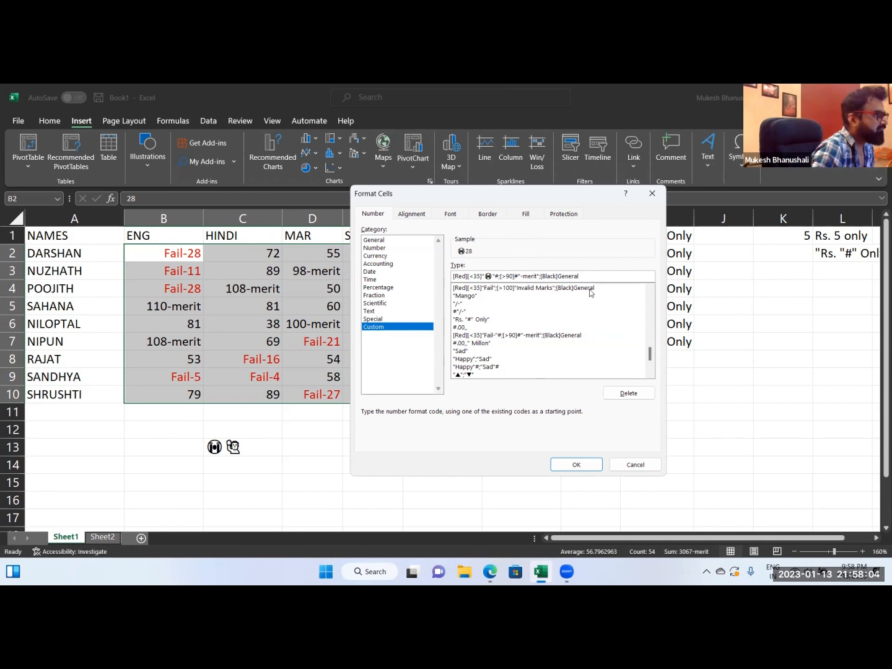
{"action": "key", "text": "Delete"}
{"action": "key", "text": "Delete"}
{"action": "key", "text": "Delete"}
{"action": "key", "text": "Delete"}
{"action": "key", "text": "Delete"}
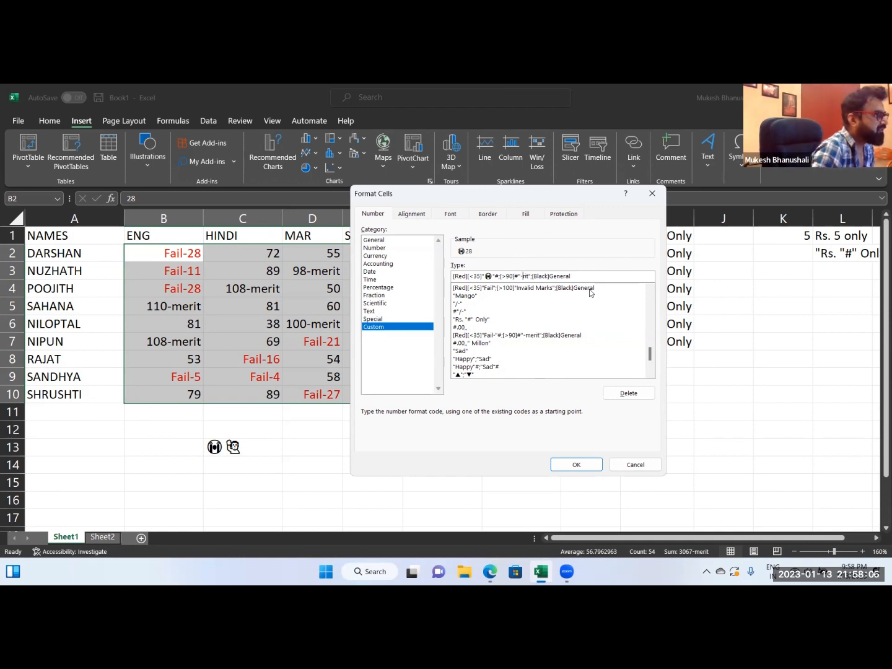
{"action": "type", "text": "😀🤓"}
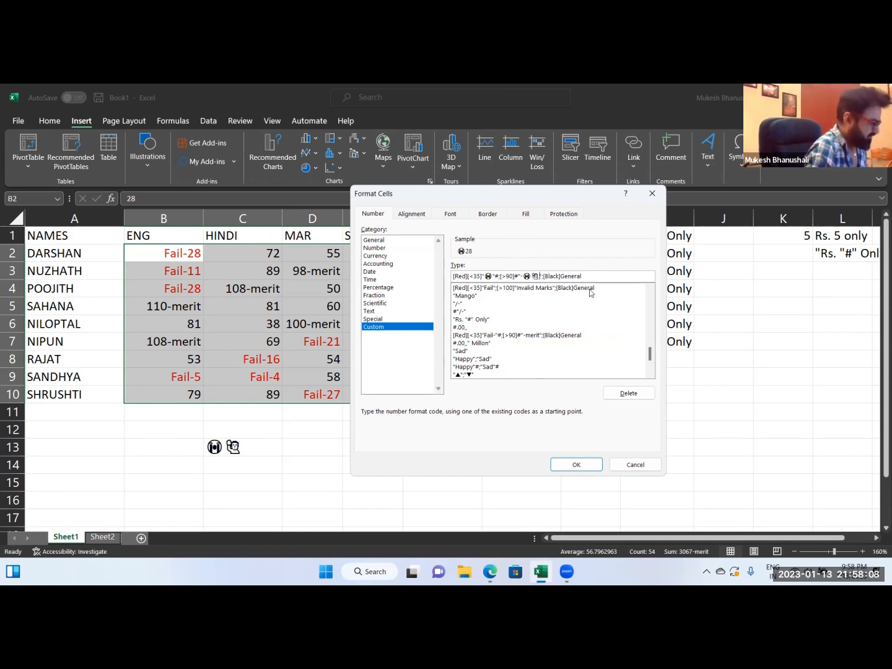
{"action": "key", "text": "Delete"}
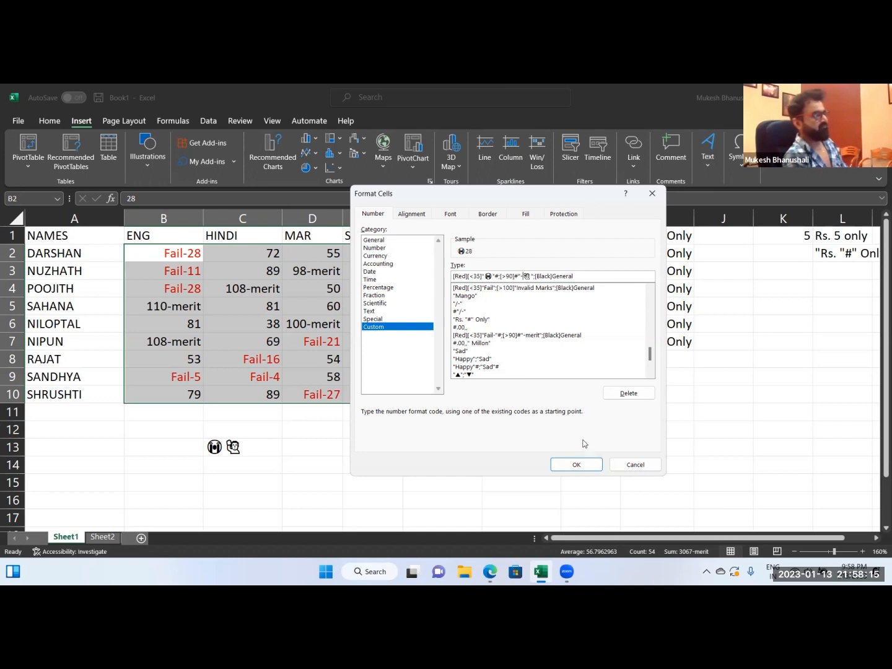
{"action": "left_click", "coordinate": [576, 466]}
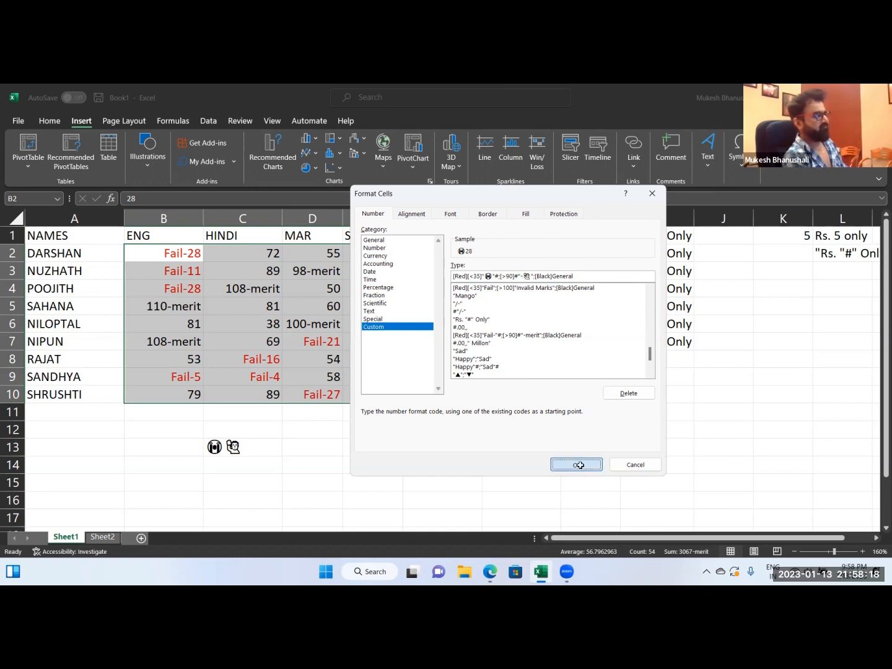
{"action": "left_click", "coordinate": [316, 432]}
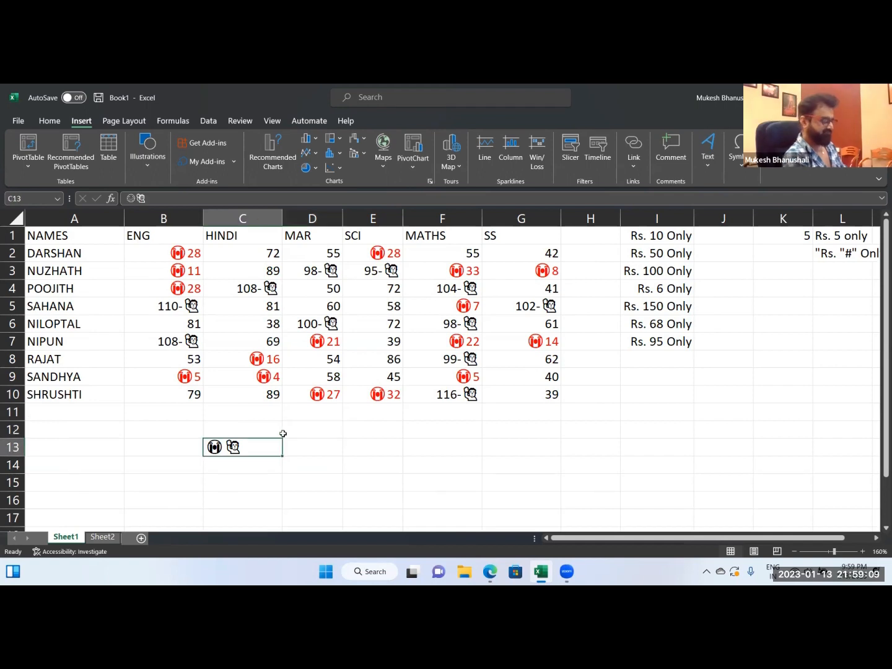
Clear the emojis from C13 and enter =RANDBETWEEN(1000000,12500000) in cell A13.
{"action": "key", "text": "Delete"}
{"action": "key", "text": "Left"}
{"action": "key", "text": "Left"}
{"action": "type", "text": "=rand"}
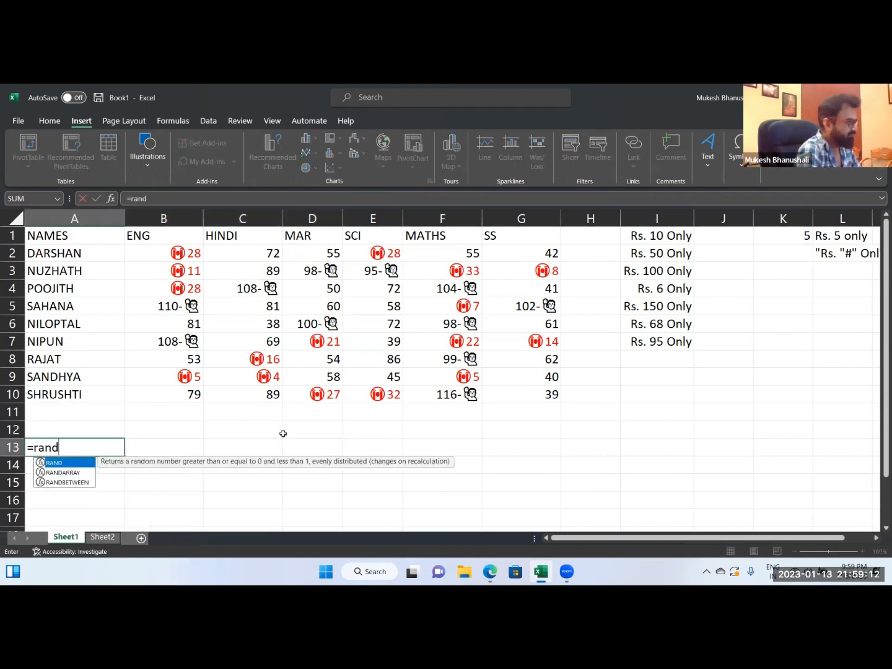
{"action": "key", "text": "Down"}
{"action": "key", "text": "Down"}
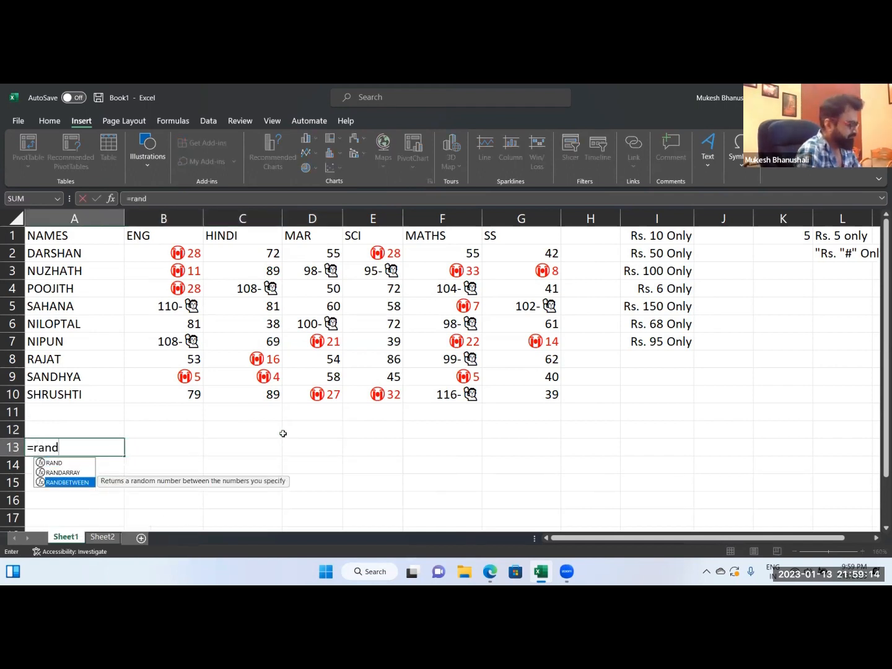
{"action": "key", "text": "Tab"}
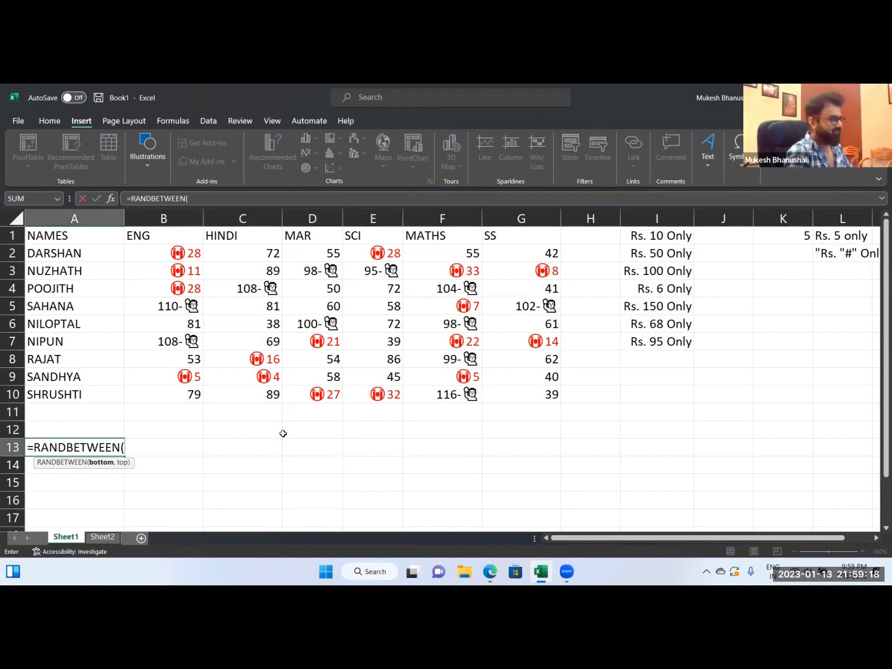
{"action": "type", "text": "1"}
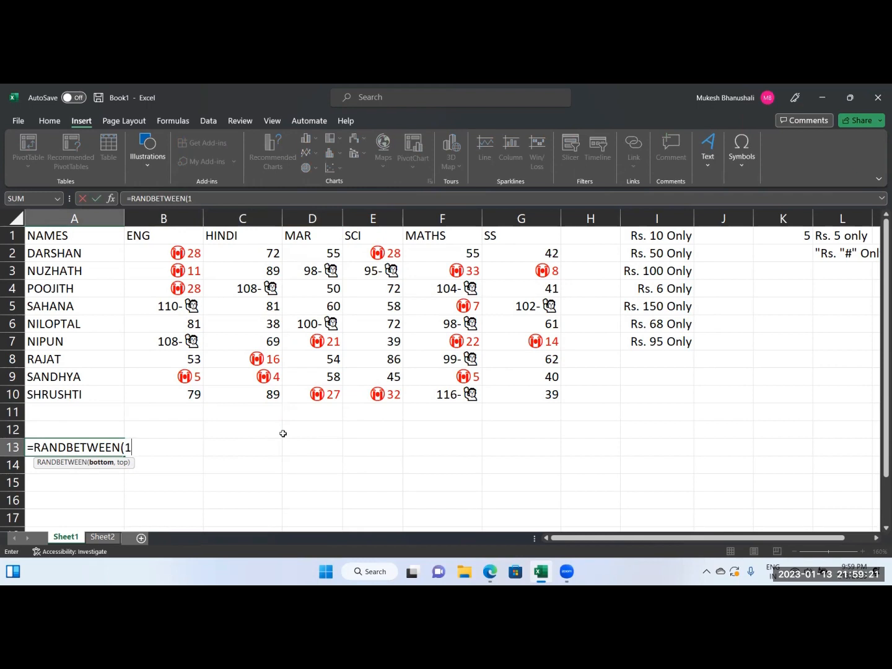
{"action": "type", "text": "0000"}
{"action": "key", "text": "BackSpace"}
{"action": "key", "text": "BackSpace"}
{"action": "key", "text": "BackSpace"}
{"action": "type", "text": "00000,12500000"}
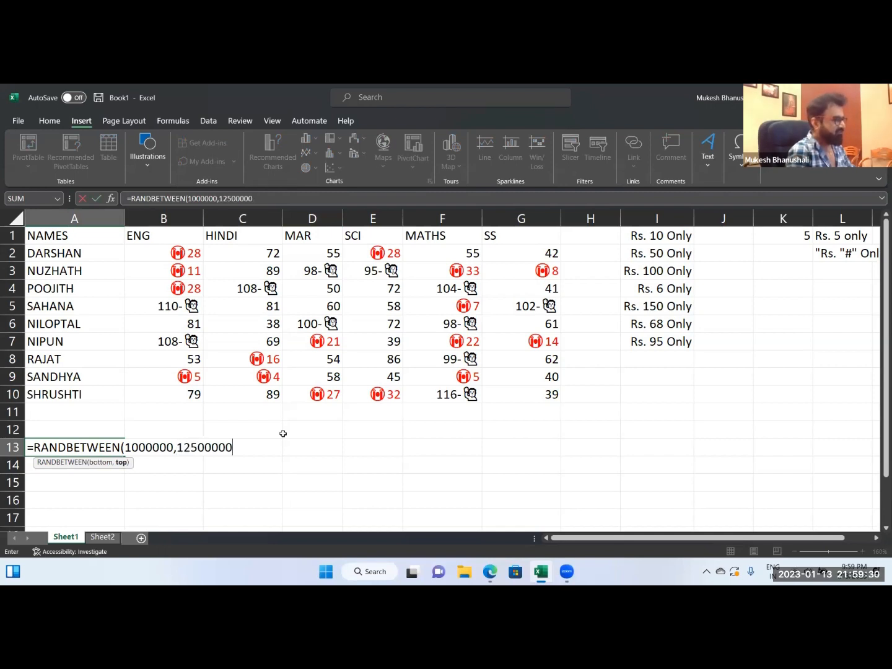
{"action": "type", "text": ")"}
{"action": "key", "text": "Return"}
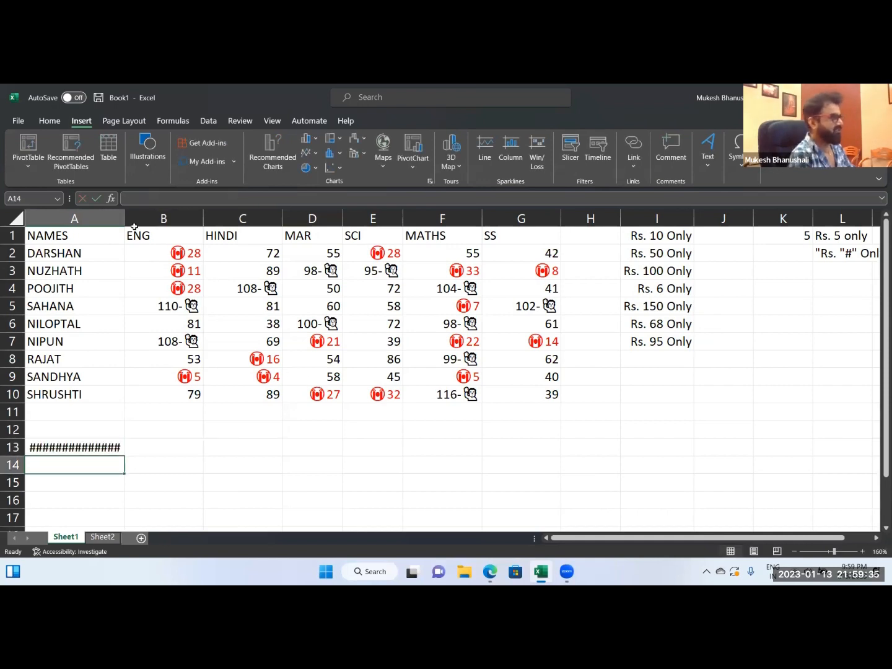
Widen column A to about the width of three columns and apply the General number format to A13.
{"action": "left_click_drag", "start_coordinate": [124, 216], "coordinate": [265, 219]}
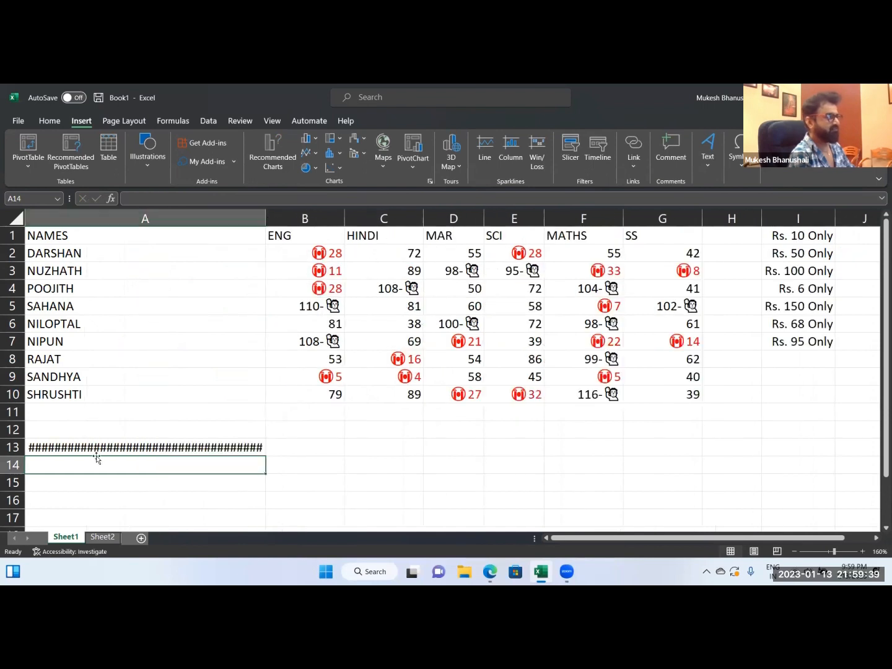
{"action": "left_click", "coordinate": [96, 447]}
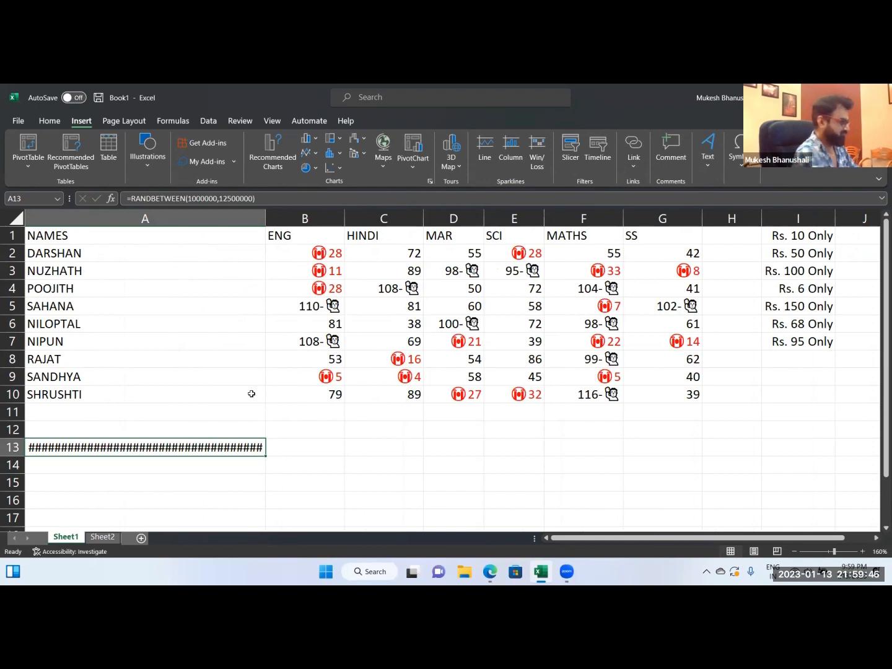
{"action": "key", "text": "ctrl+shift+grave"}
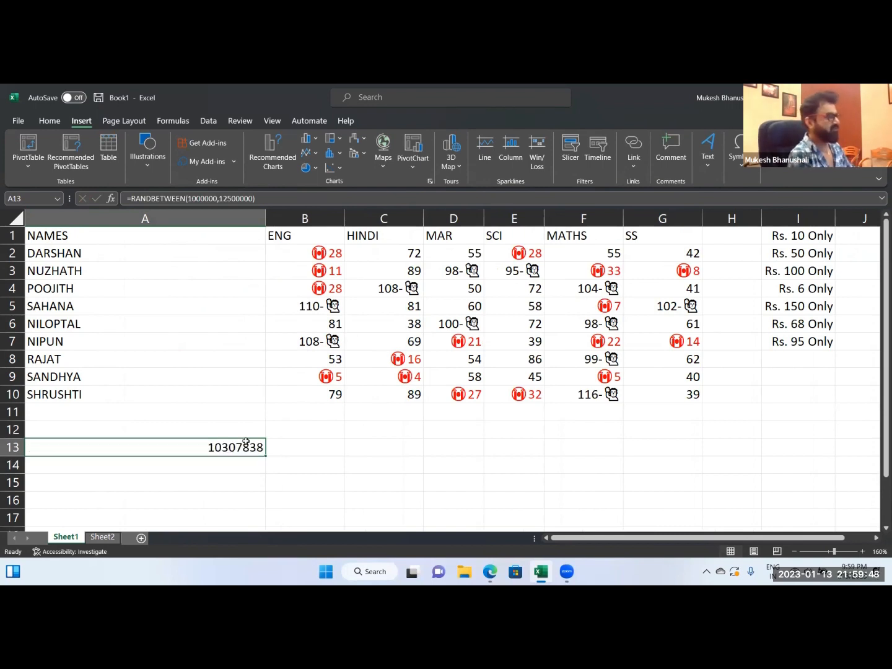
{"action": "left_click", "coordinate": [216, 486]}
{"action": "left_click", "coordinate": [229, 450]}
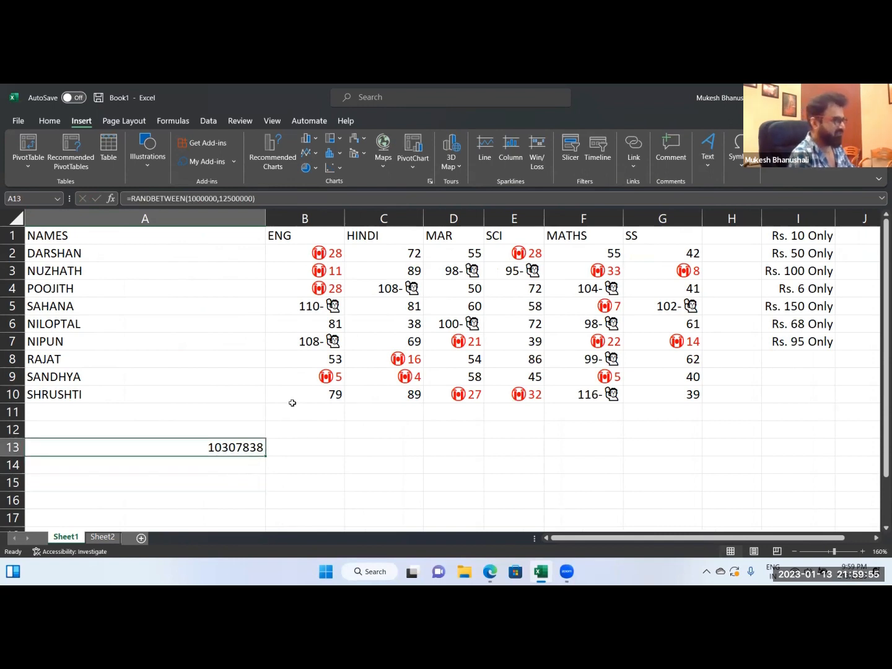
Fill the RANDBETWEEN formula down from A13 to A18 and convert the formulas to static values in place.
{"action": "left_click_drag", "start_coordinate": [265, 456], "coordinate": [251, 488]}
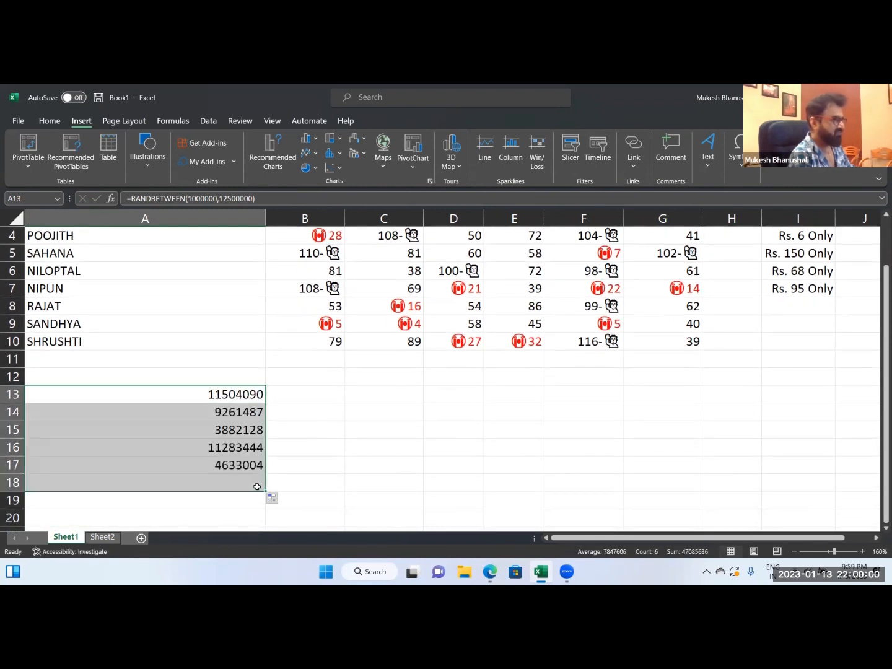
{"action": "key", "text": "ctrl+c"}
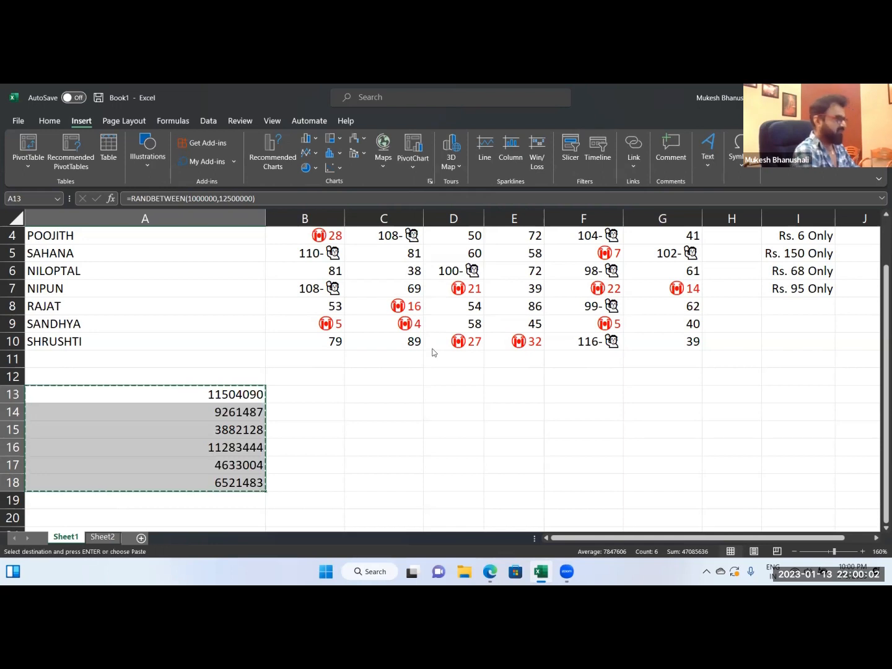
{"action": "key", "text": "ctrl+alt+v"}
{"action": "key", "text": "v"}
{"action": "key", "text": "Return"}
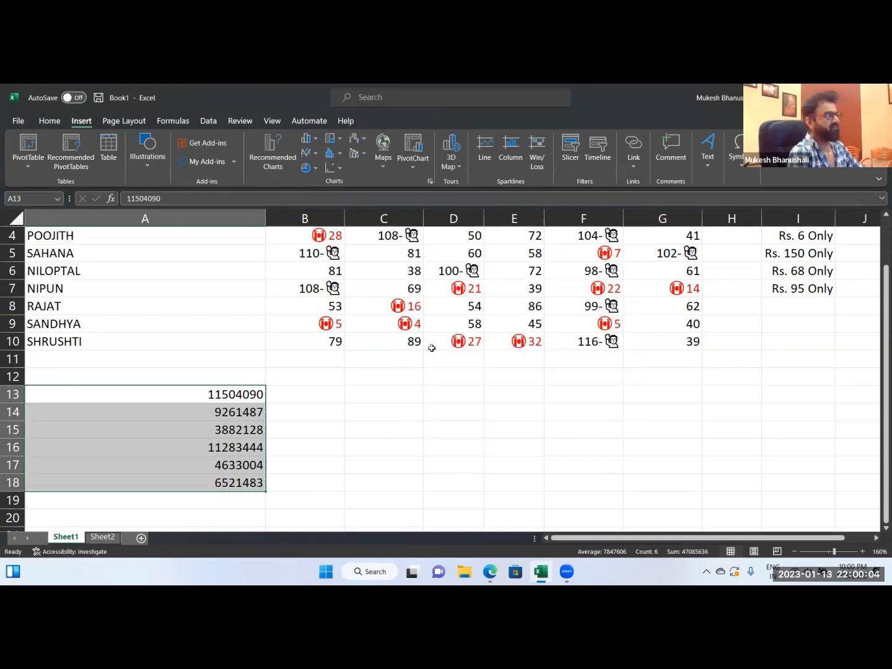
{"action": "left_click", "coordinate": [289, 393]}
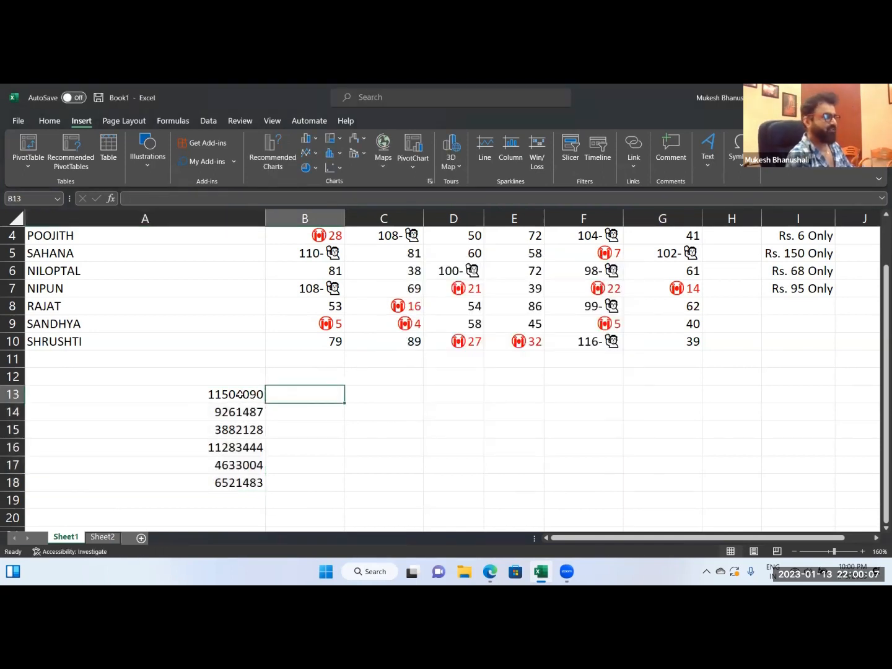
Begin a custom number format for A13:A18 with the code #, to scale the values to thousands.
{"action": "left_click_drag", "start_coordinate": [240, 393], "coordinate": [250, 486]}
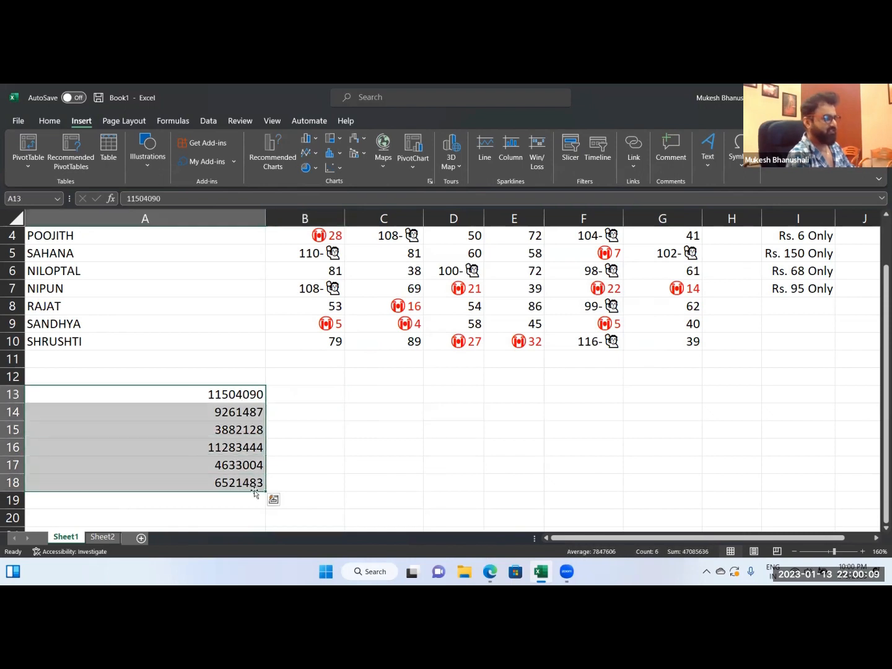
{"action": "key", "text": "ctrl+1"}
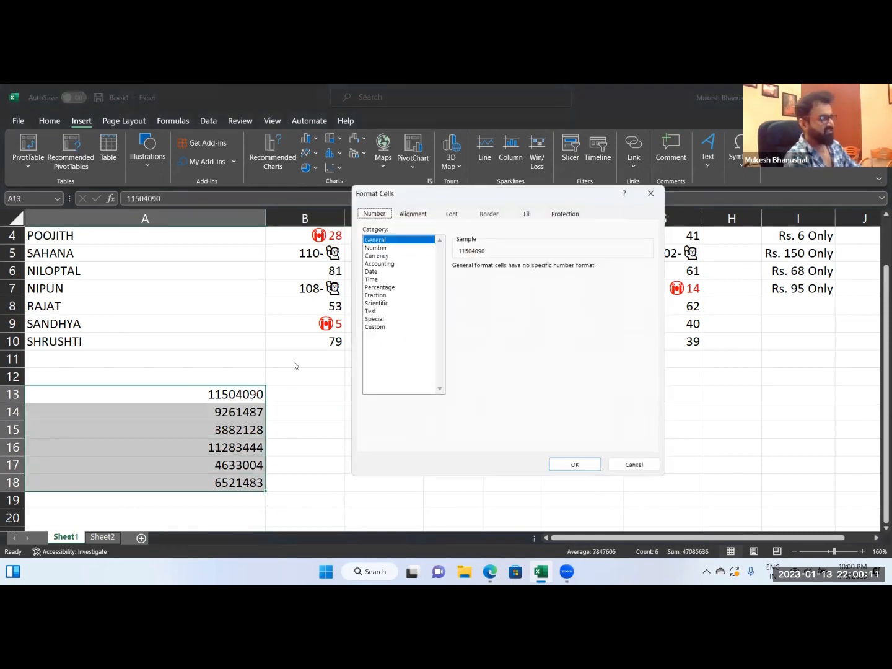
{"action": "left_click", "coordinate": [376, 327]}
{"action": "left_click_drag", "start_coordinate": [477, 196], "coordinate": [374, 180]}
{"action": "left_click_drag", "start_coordinate": [380, 260], "coordinate": [307, 229]}
{"action": "key", "text": "BackSpace"}
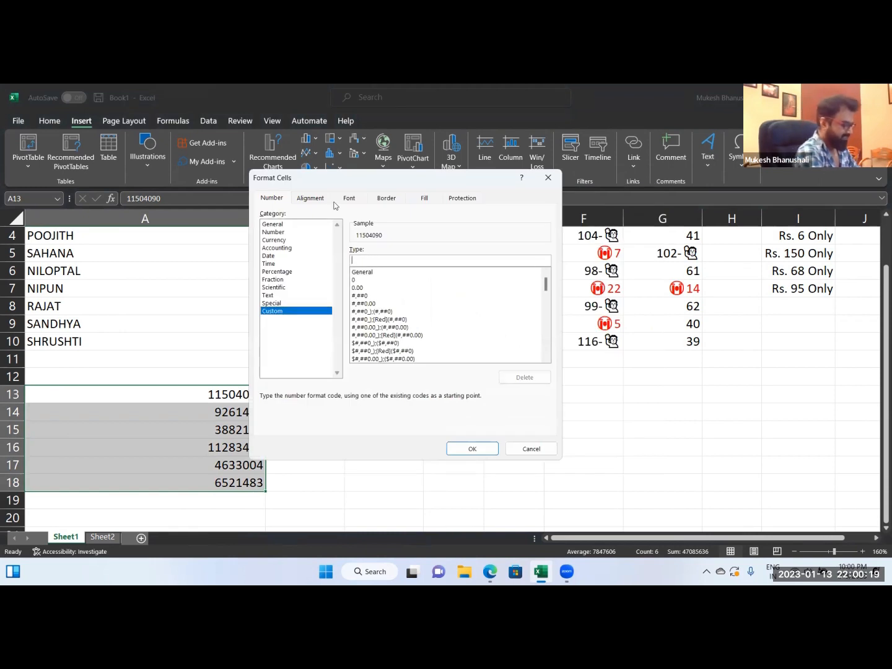
{"action": "type", "text": "#"}
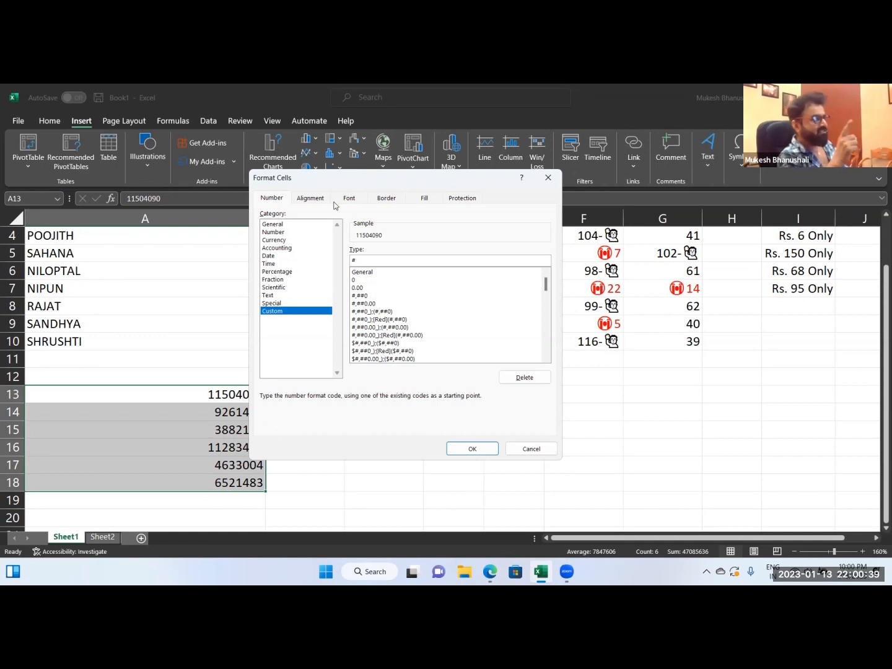
{"action": "type", "text": ",."}
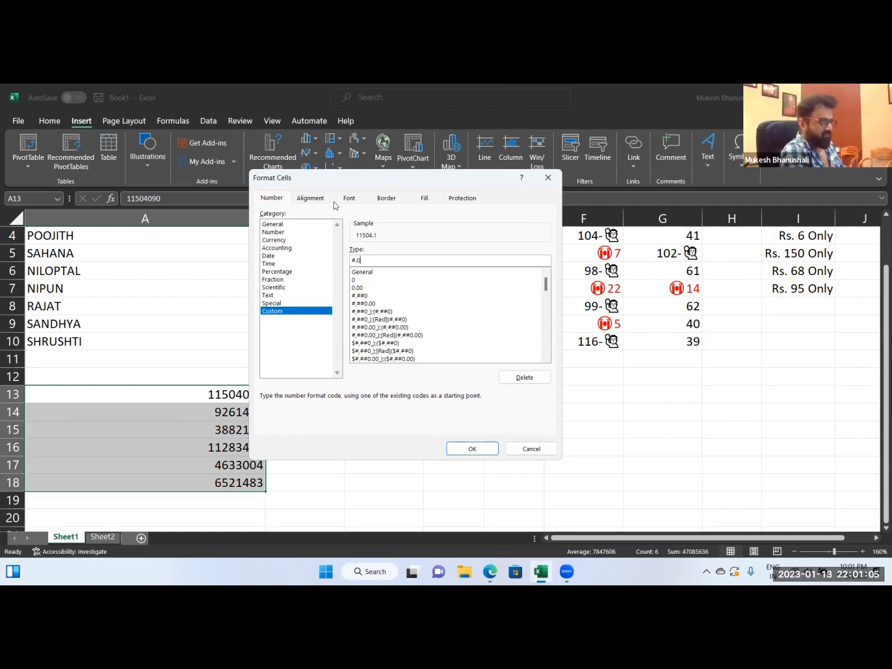
Try one decimal place in the thousands code with #.0, and remove the decimal again.
{"action": "type", "text": "0"}
{"action": "key", "text": "BackSpace"}
{"action": "key", "text": "BackSpace"}
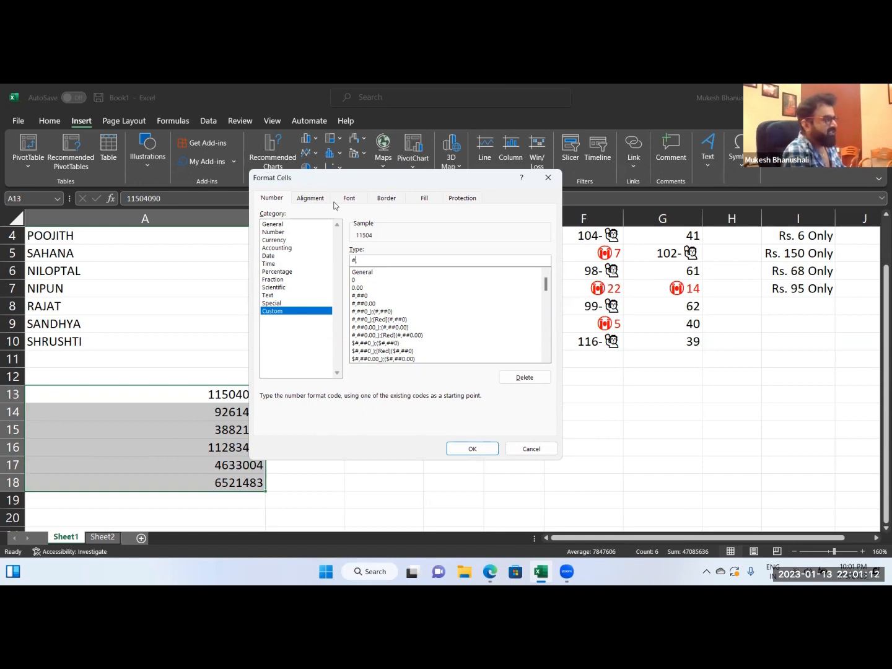
Extend the custom code to #.00,," Mn" for millions with two decimals and apply it to A13:A18.
{"action": "type", "text": ","}
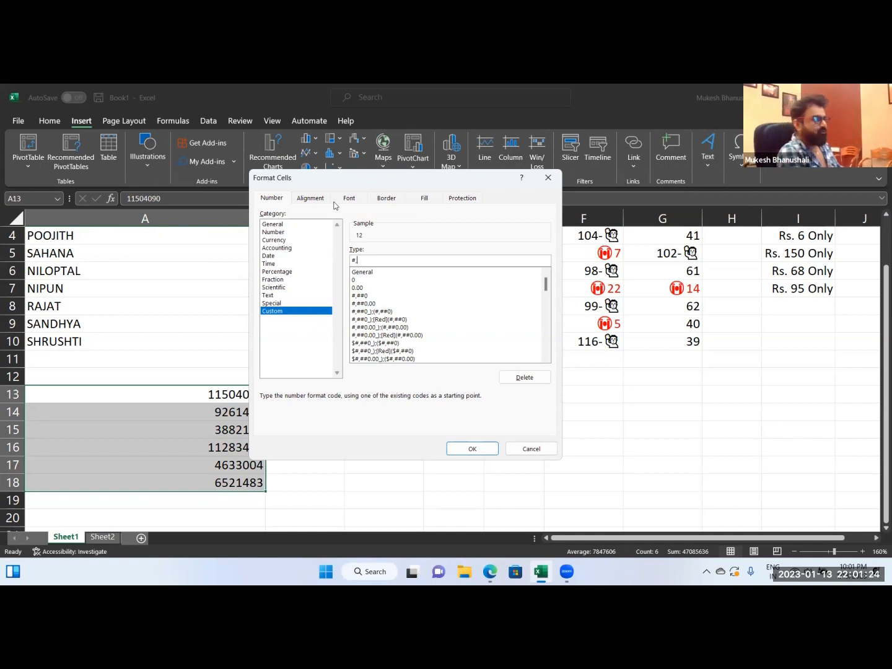
{"action": "type", "text": "00"}
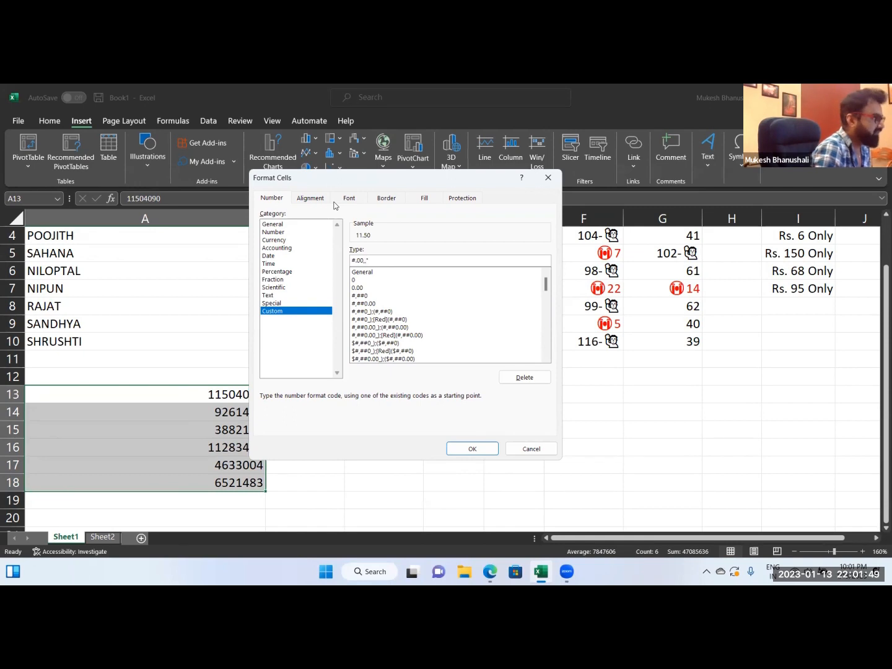
{"action": "type", "text": "M"}
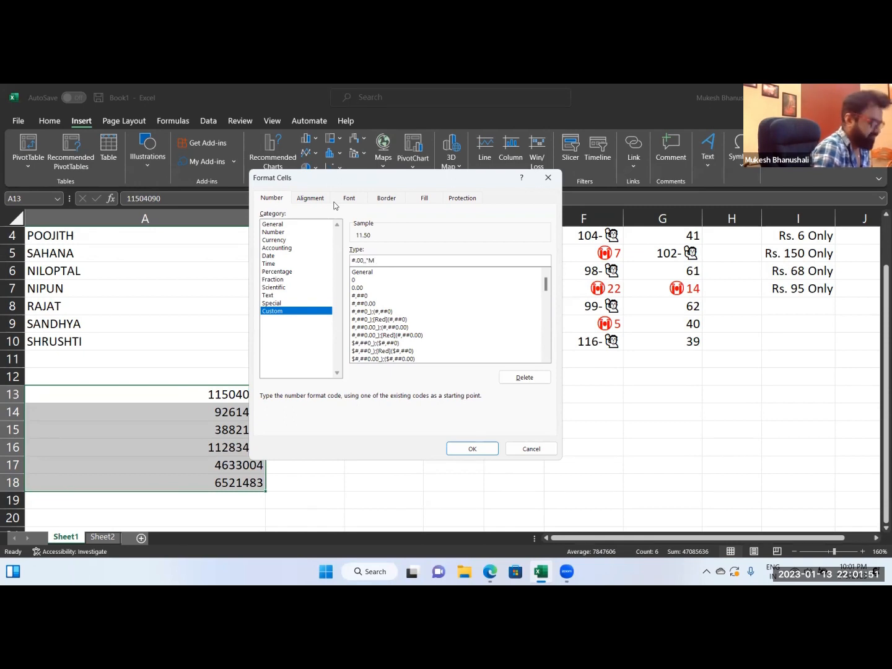
{"action": "type", "text": "n\""}
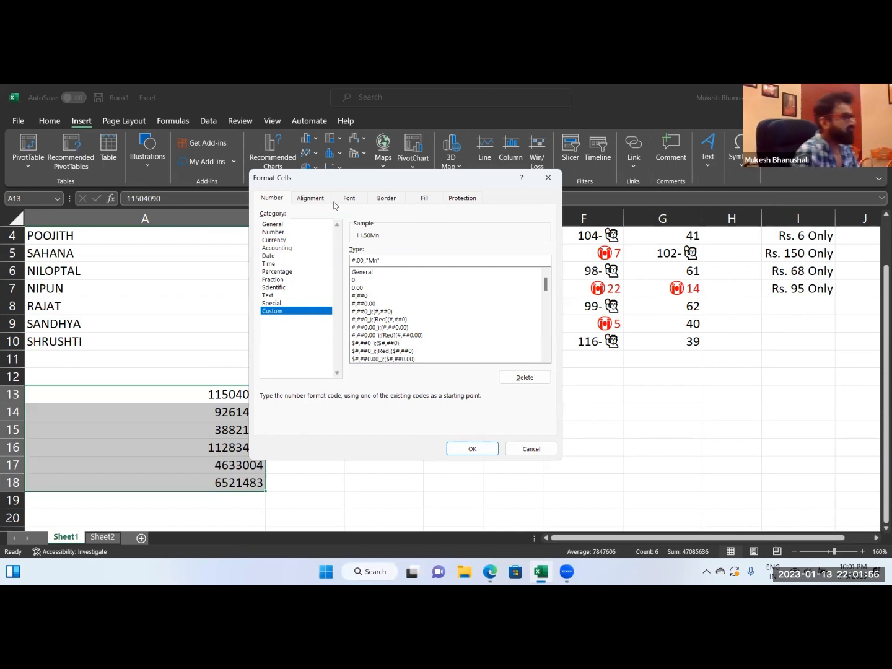
{"action": "key", "text": "Left"}
{"action": "key", "text": "Left"}
{"action": "key", "text": "Left"}
{"action": "key", "text": "Left"}
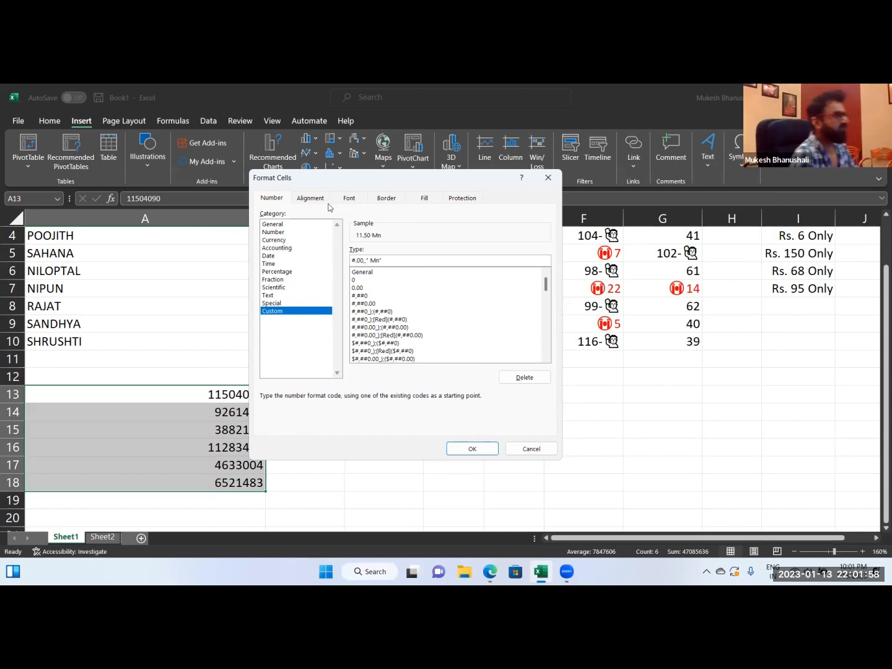
{"action": "left_click", "coordinate": [473, 449]}
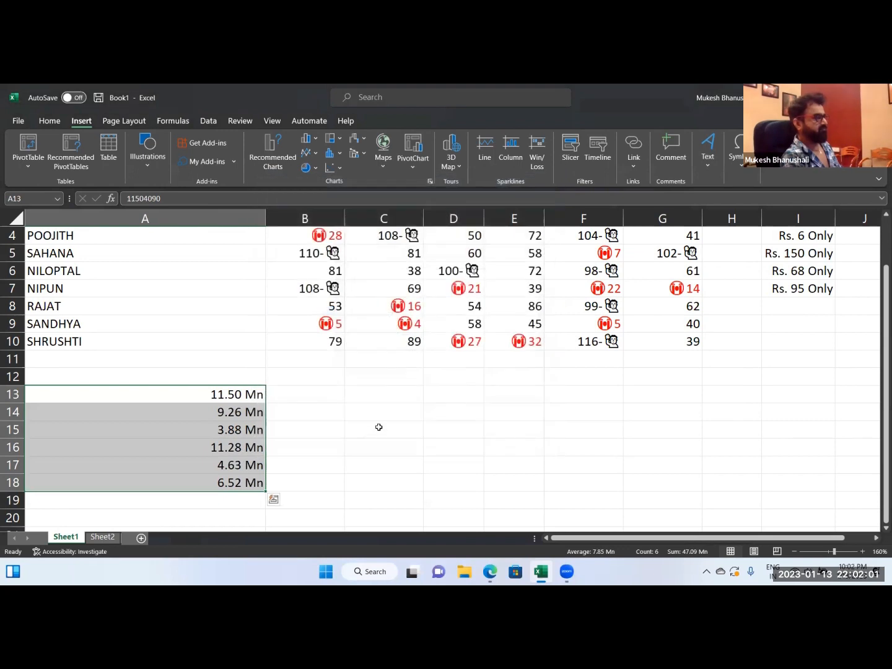
{"action": "left_click", "coordinate": [378, 426]}
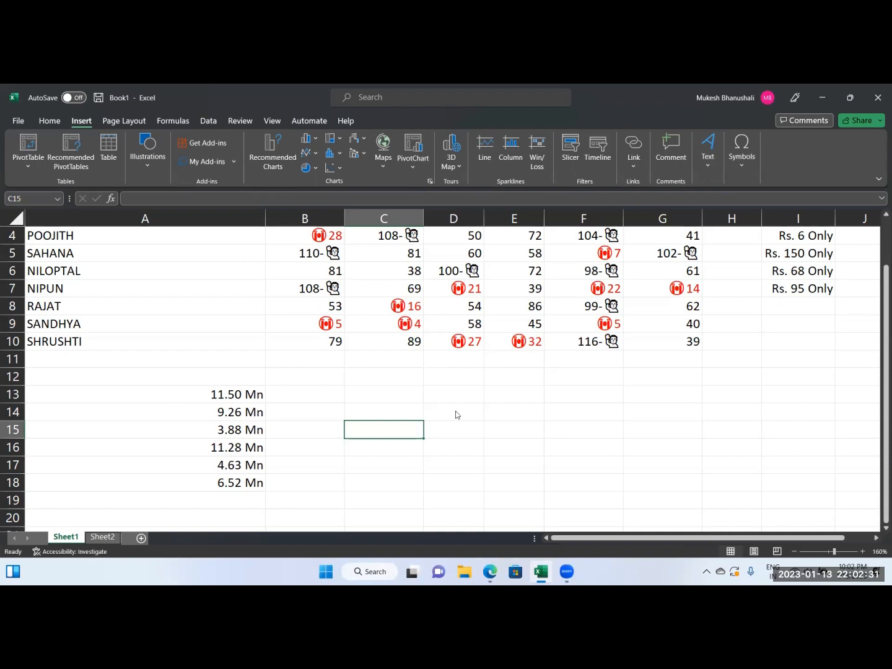
{"action": "scroll", "coordinate": [454, 410], "scroll_direction": "up", "scroll_amount": 1}
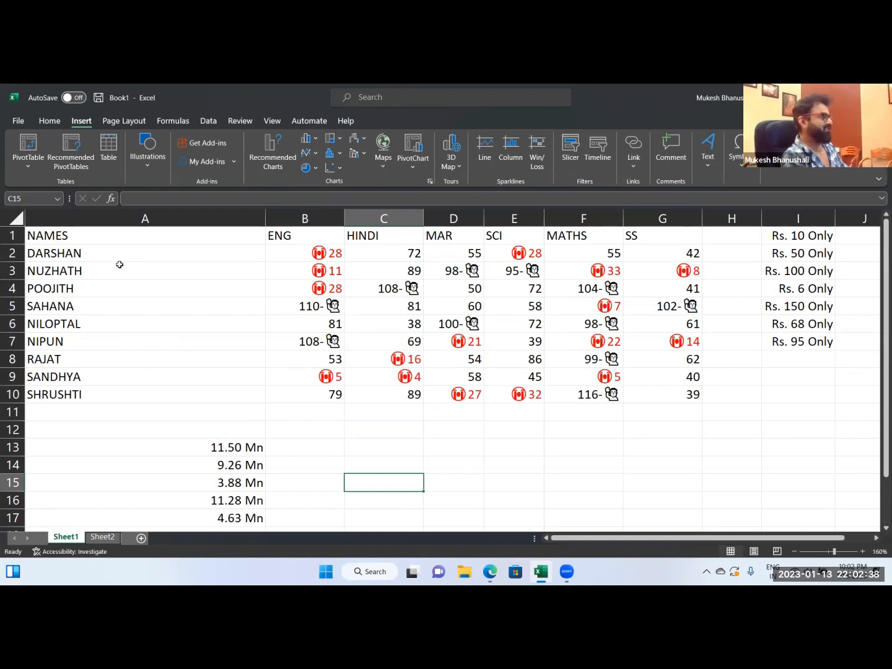
{"action": "left_click_drag", "start_coordinate": [84, 254], "coordinate": [88, 397]}
{"action": "left_click", "coordinate": [90, 426]}
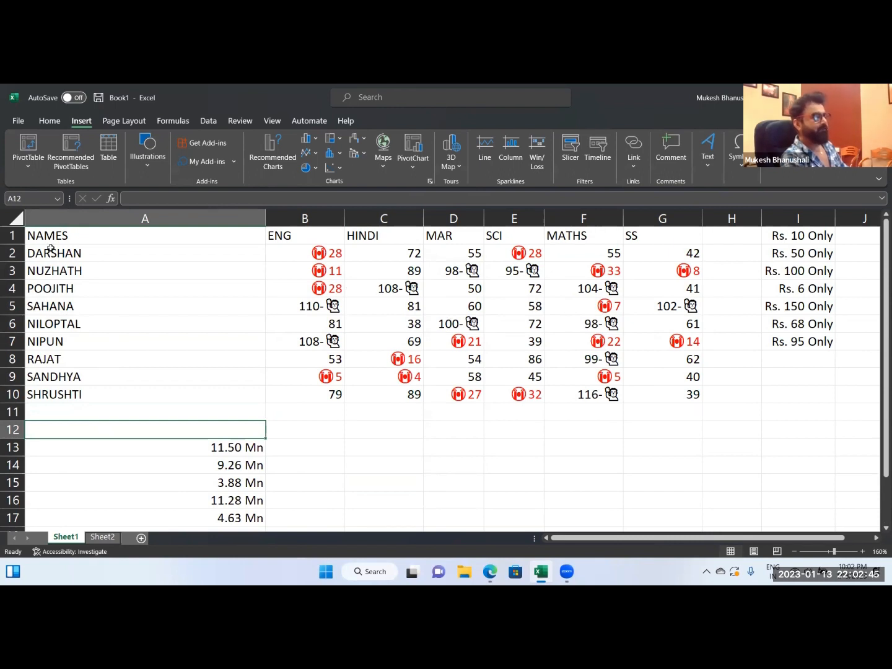
{"action": "left_click_drag", "start_coordinate": [65, 253], "coordinate": [55, 394]}
{"action": "left_click", "coordinate": [67, 446]}
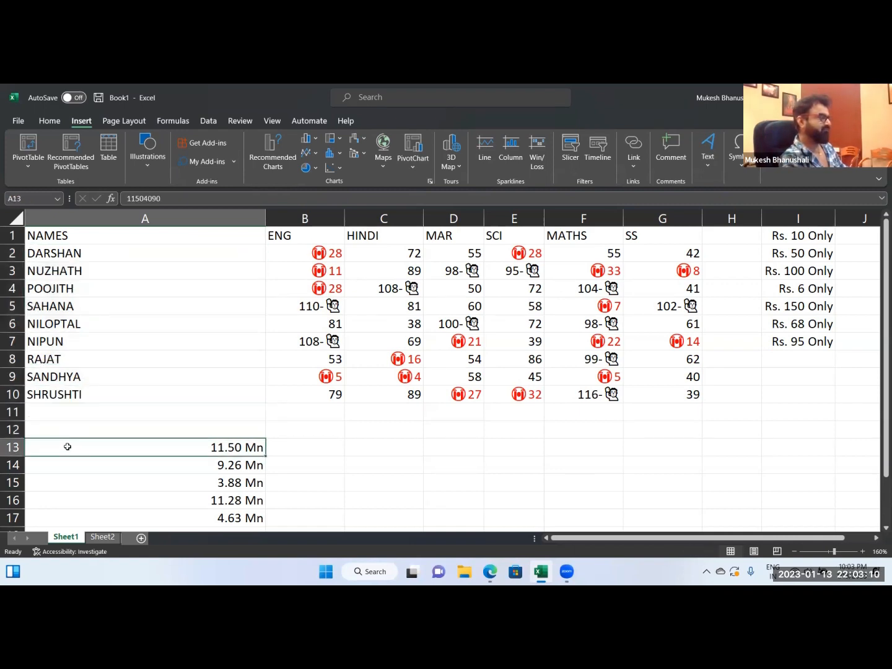
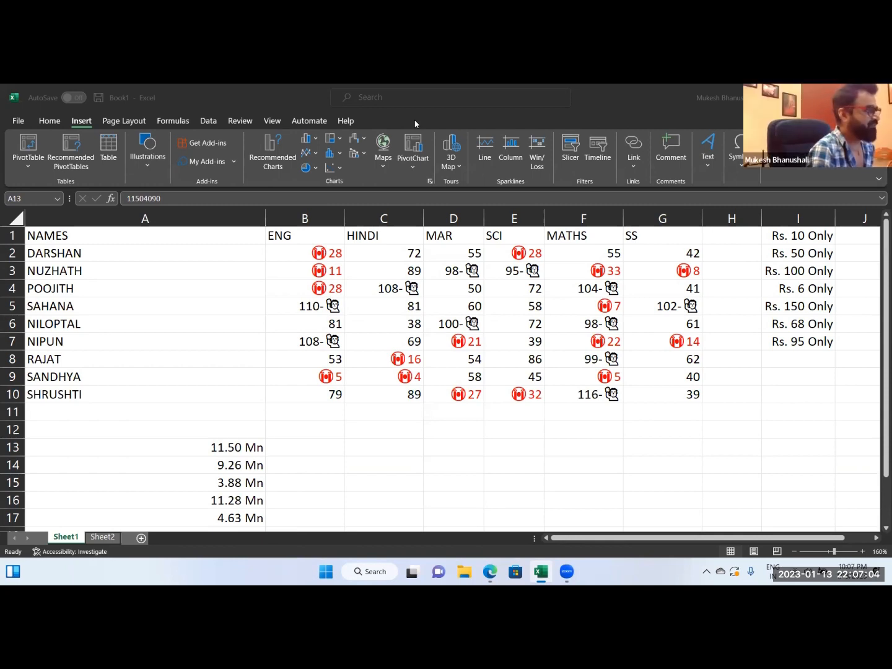
Clear the Mn-formatted numbers from A13:A17.
{"action": "left_click_drag", "start_coordinate": [238, 448], "coordinate": [228, 526]}
{"action": "key", "text": "Delete"}
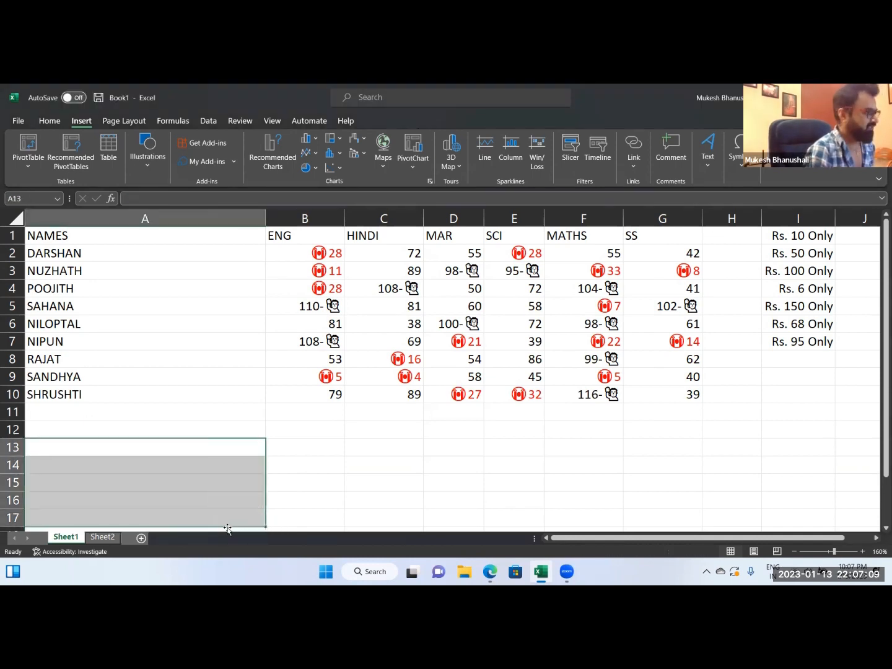
{"action": "key", "text": "Up"}
{"action": "left_click_drag", "start_coordinate": [60, 257], "coordinate": [62, 323]}
{"action": "left_click", "coordinate": [70, 447]}
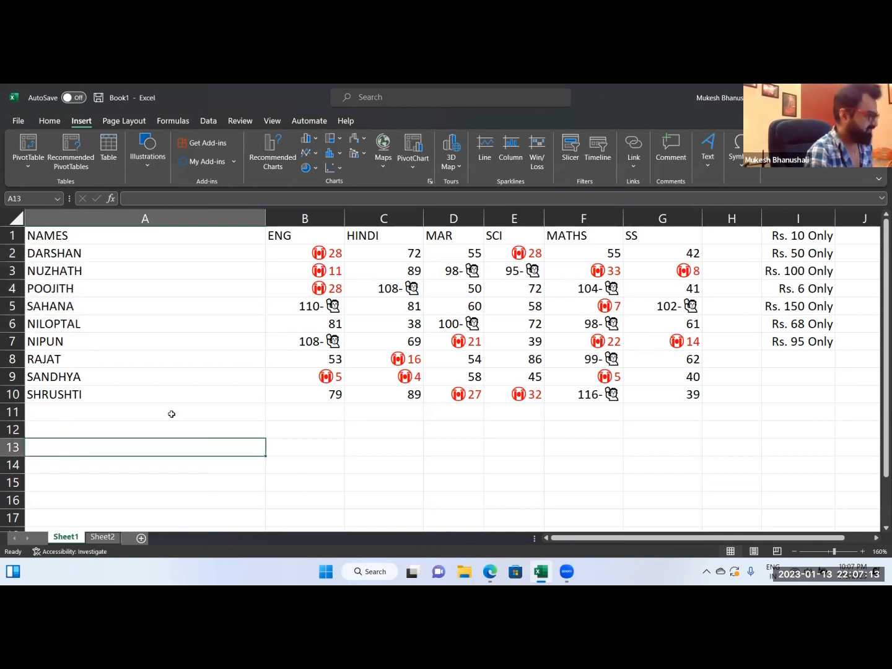
{"action": "left_click_drag", "start_coordinate": [74, 254], "coordinate": [74, 391]}
{"action": "key", "text": "ctrl+1"}
{"action": "left_click_drag", "start_coordinate": [300, 180], "coordinate": [127, 224]}
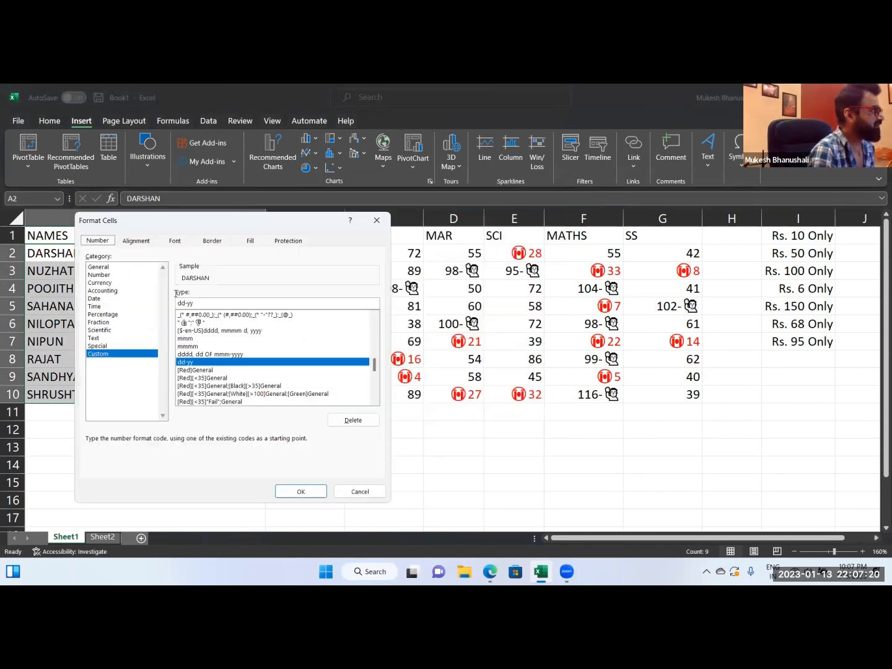
{"action": "key", "text": "BackSpace"}
{"action": "type", "text": "#"}
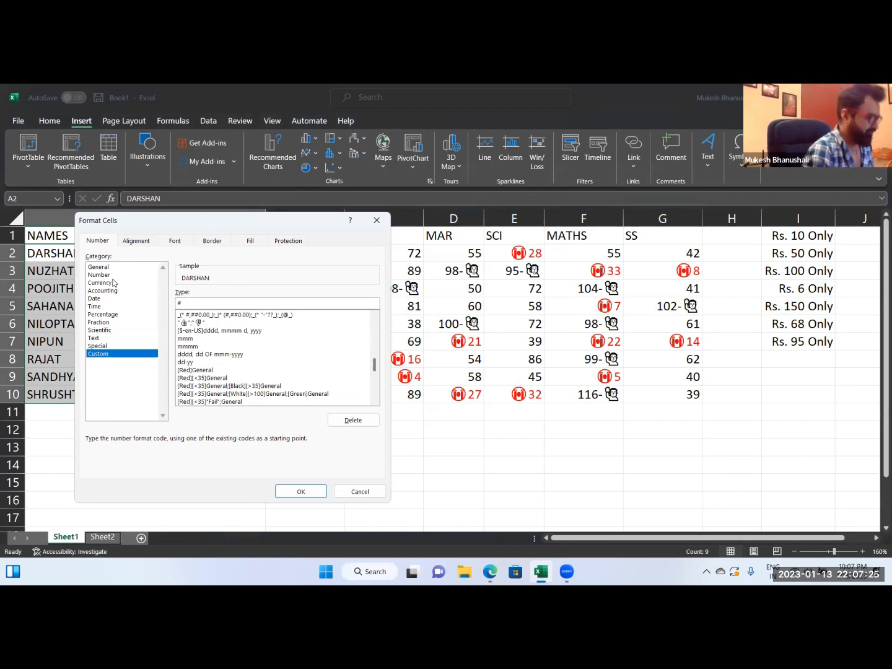
{"action": "type", "text": "\"@"}
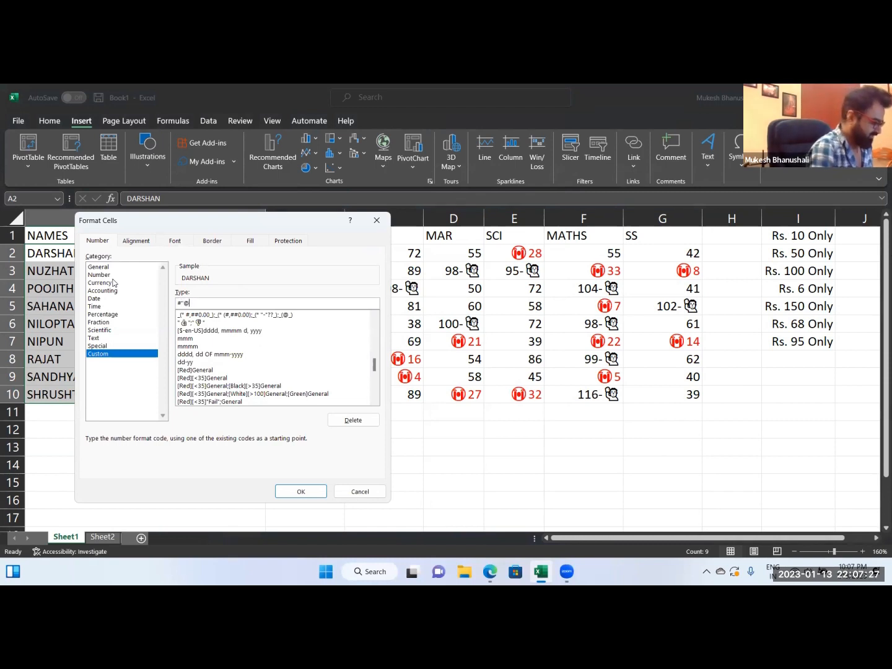
{"action": "type", "text": "gmail.com"}
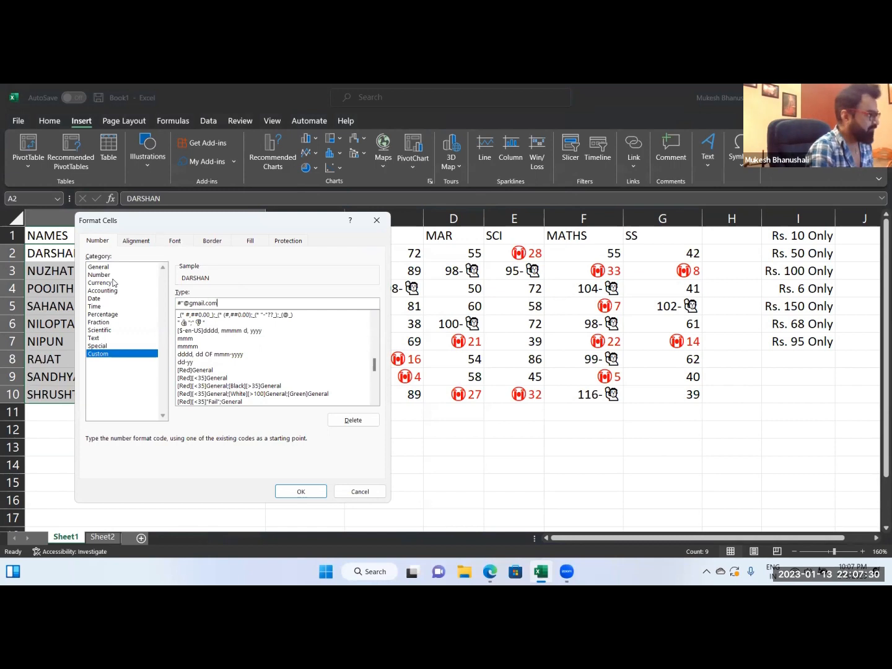
{"action": "type", "text": "\""}
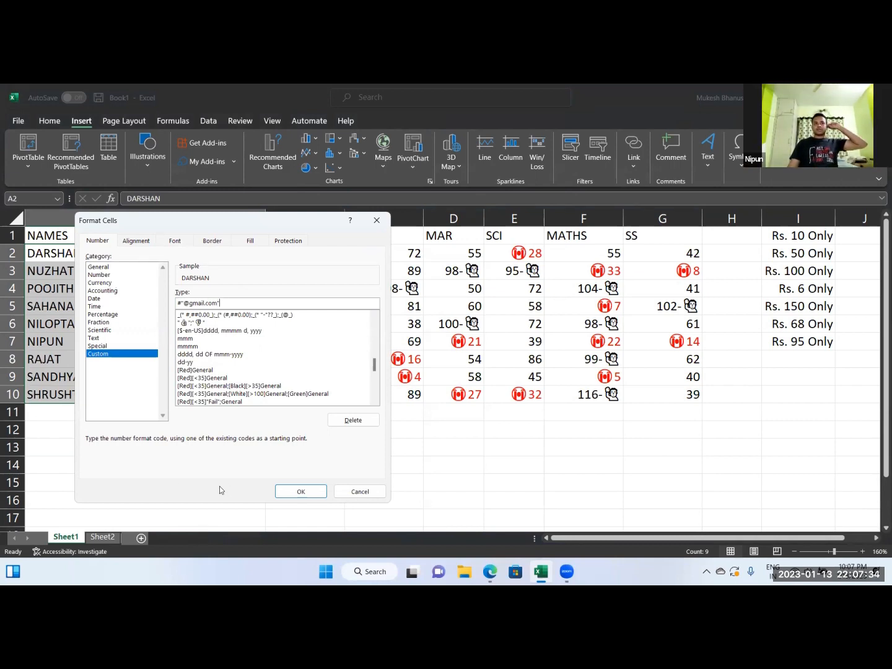
{"action": "left_click", "coordinate": [278, 490]}
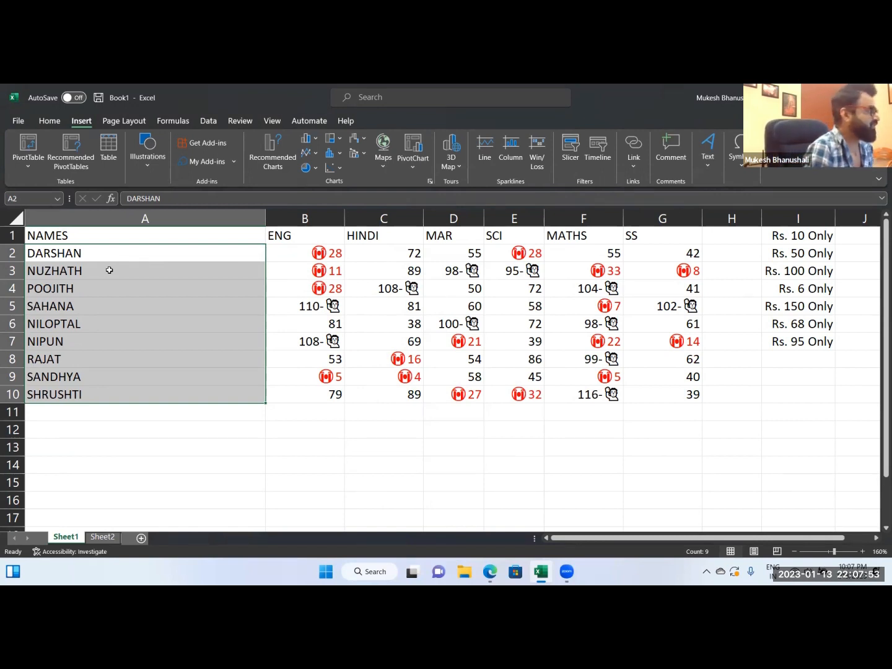
Enter the @ symbol in cell A13.
{"action": "key", "text": "Down"}
{"action": "key", "text": "Down"}
{"action": "key", "text": "Down"}
{"action": "key", "text": "Down"}
{"action": "key", "text": "Down"}
{"action": "key", "text": "Down"}
{"action": "key", "text": "Down"}
{"action": "key", "text": "Down"}
{"action": "key", "text": "Down"}
{"action": "key", "text": "Down"}
{"action": "key", "text": "Down"}
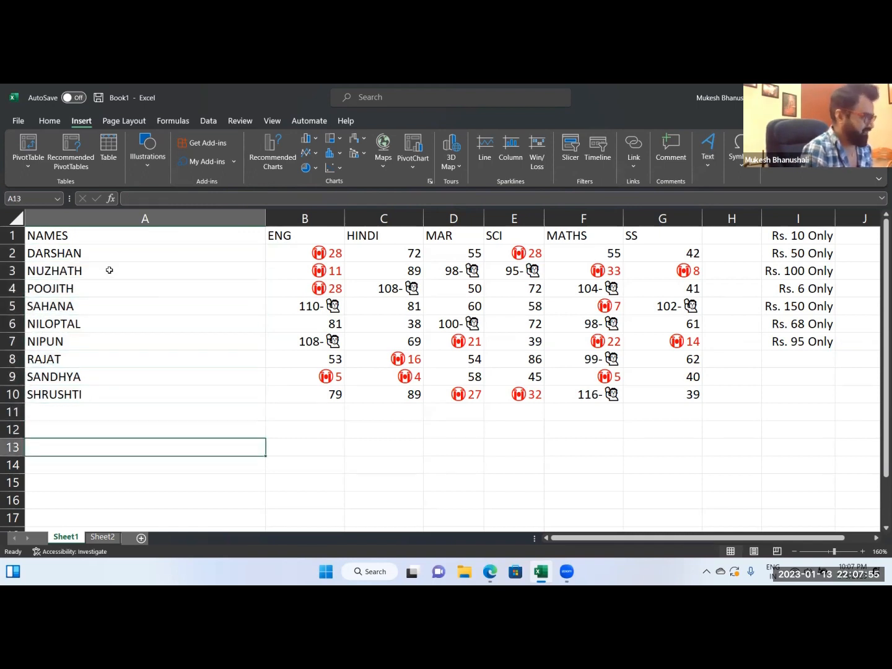
{"action": "type", "text": "@"}
{"action": "key", "text": "Right"}
{"action": "key", "text": "Left"}
{"action": "key", "text": "Escape"}
{"action": "type", "text": "@"}
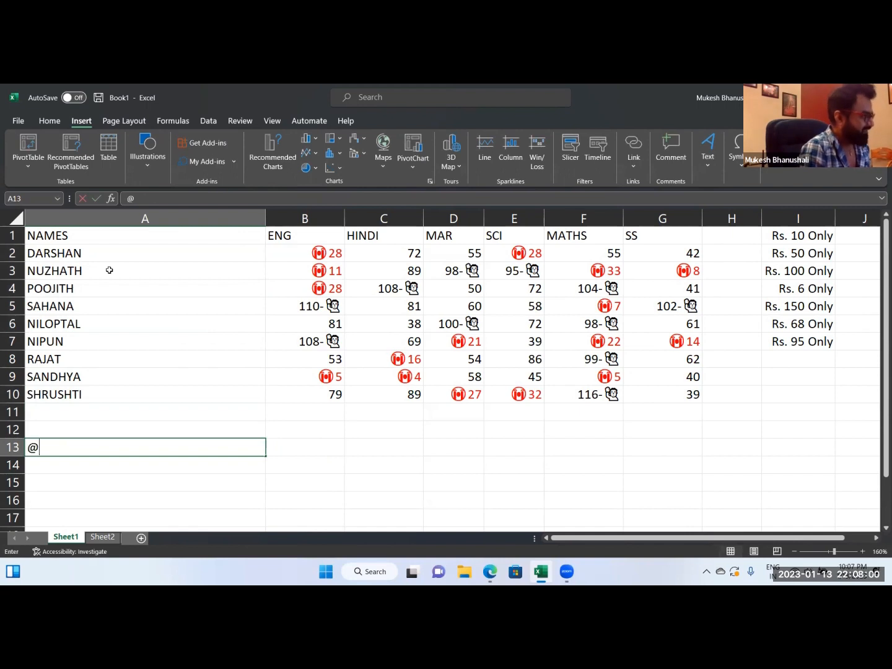
{"action": "key", "text": "Return"}
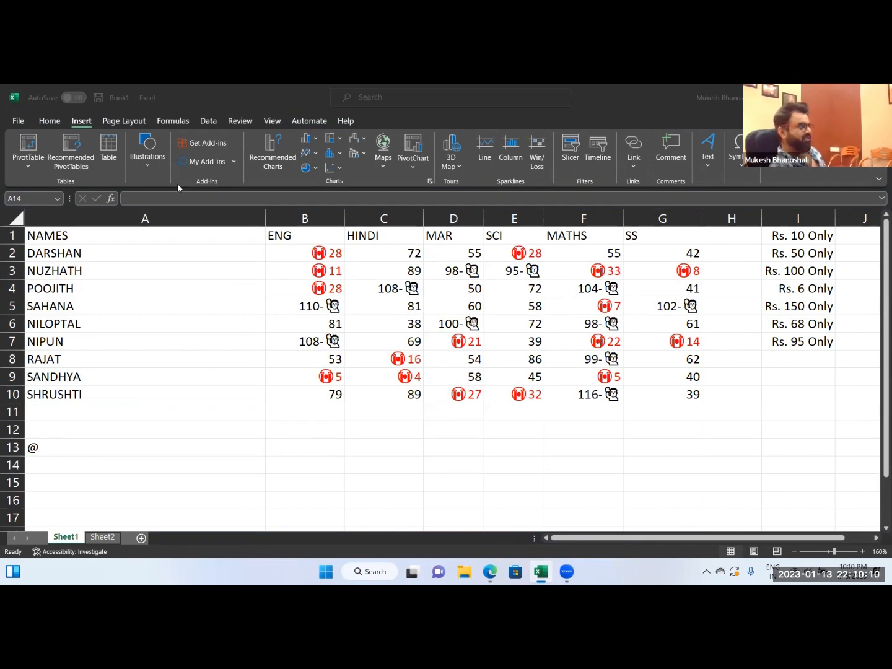
{"action": "left_click", "coordinate": [42, 450]}
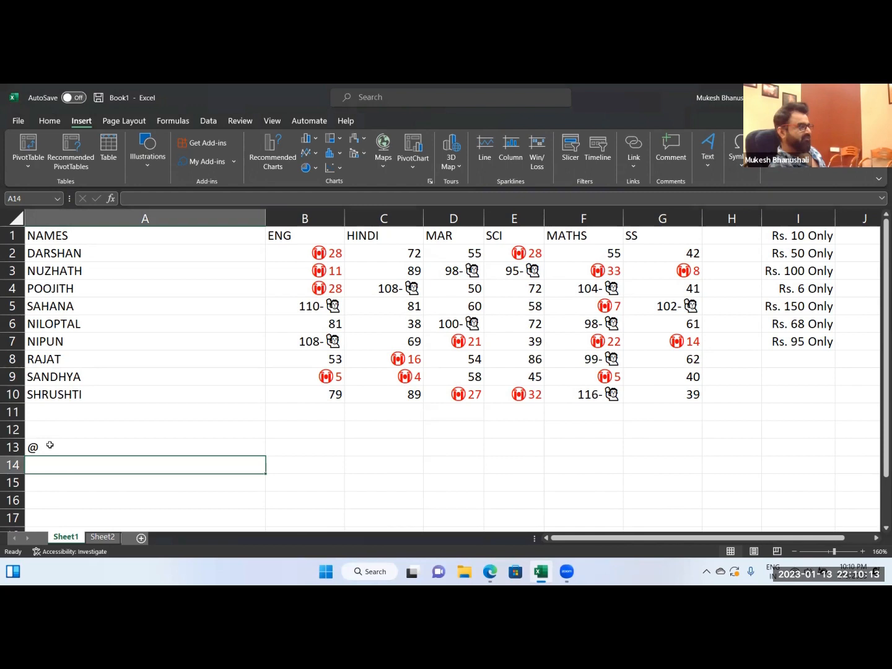
{"action": "double_click", "coordinate": [49, 445]}
{"action": "left_click_drag", "start_coordinate": [50, 253], "coordinate": [50, 372]}
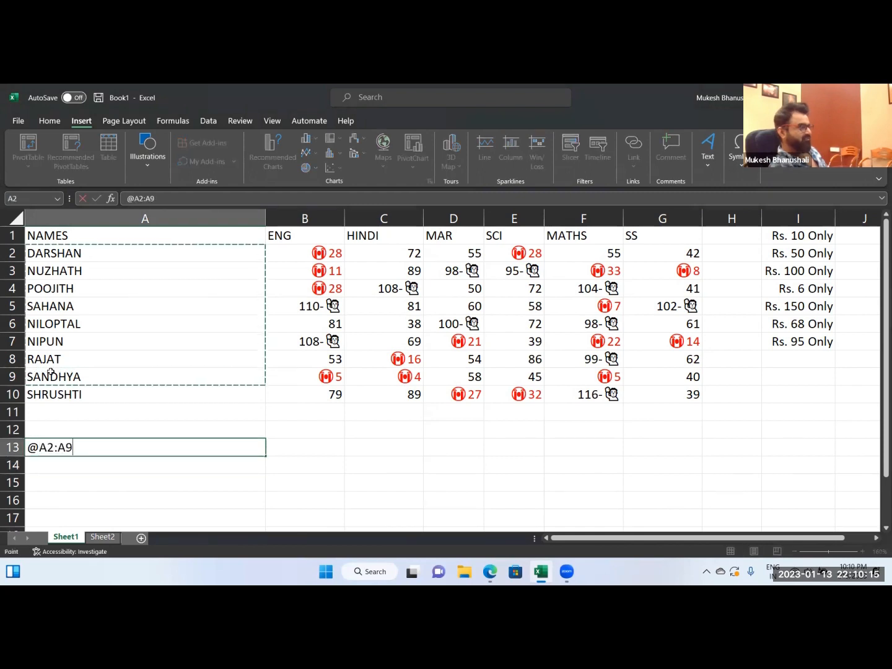
{"action": "key", "text": "Escape"}
{"action": "left_click_drag", "start_coordinate": [49, 254], "coordinate": [49, 397]}
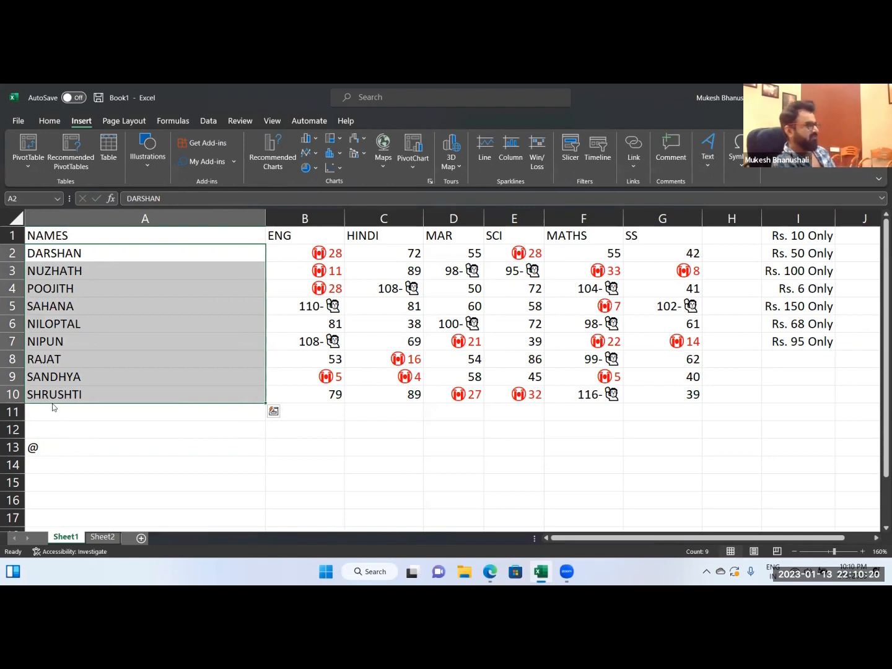
{"action": "key", "text": "ctrl+1"}
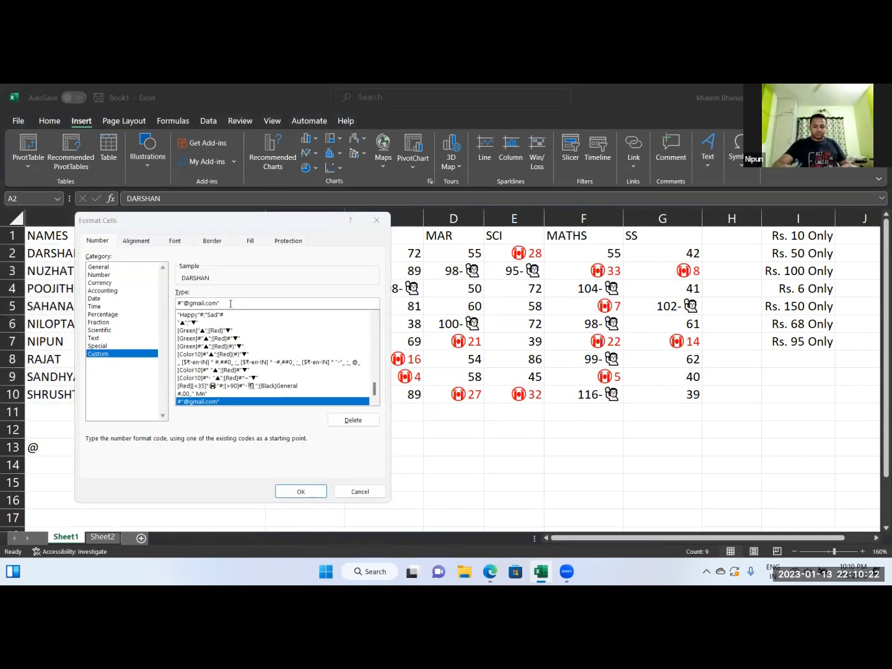
{"action": "key", "text": "BackSpace"}
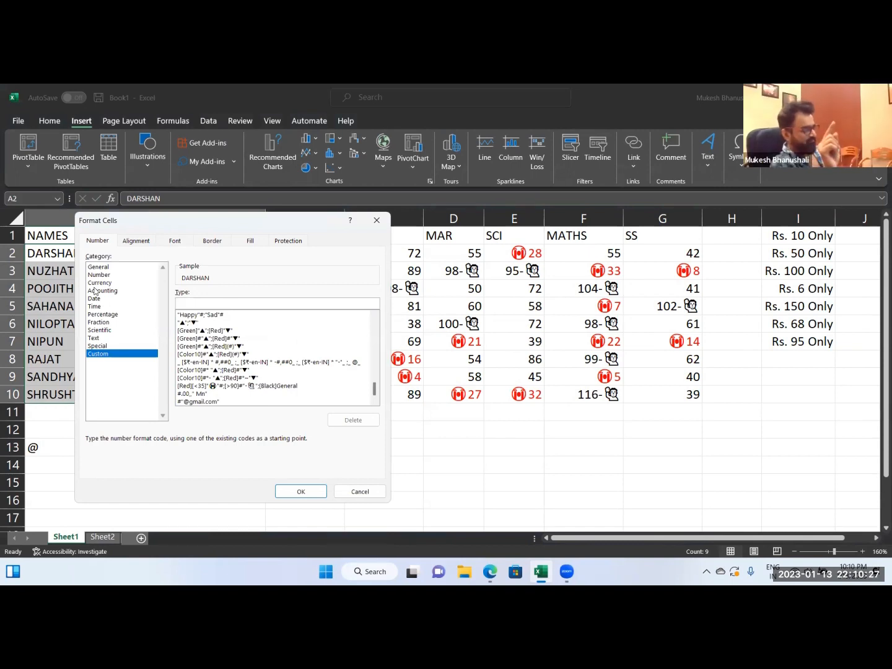
{"action": "type", "text": "@"}
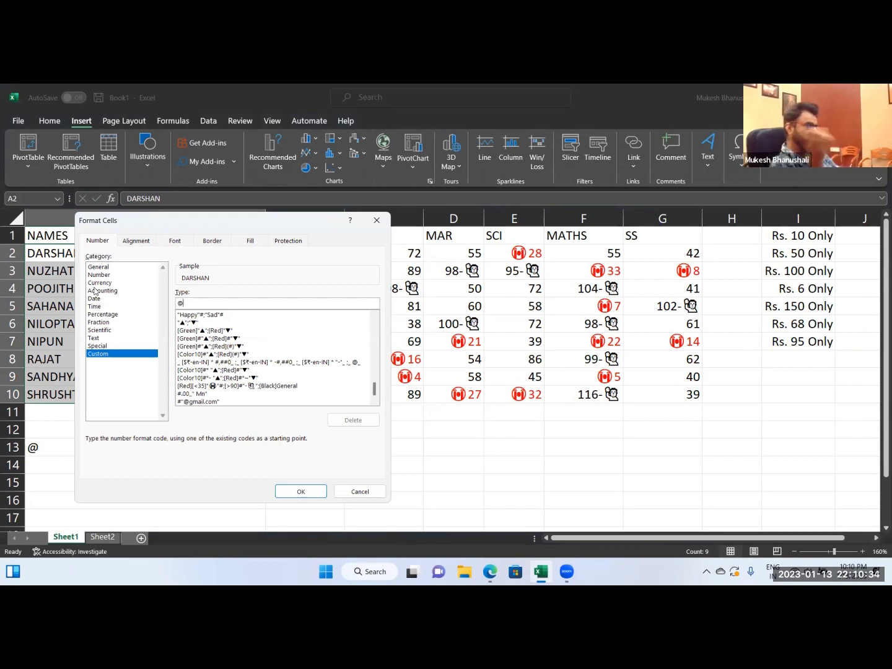
{"action": "type", "text": "\"@gmail.com\""}
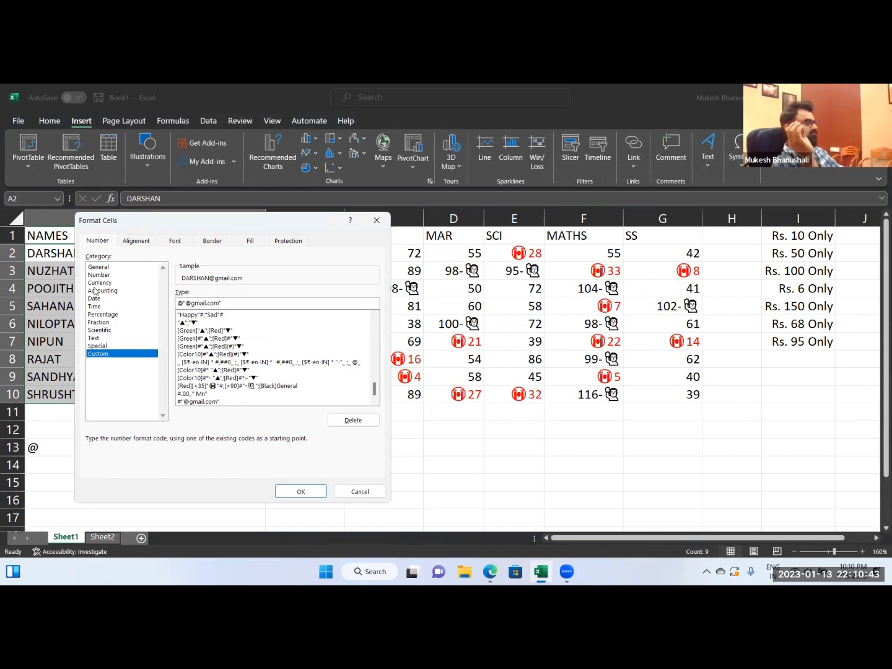
{"action": "left_click", "coordinate": [300, 491]}
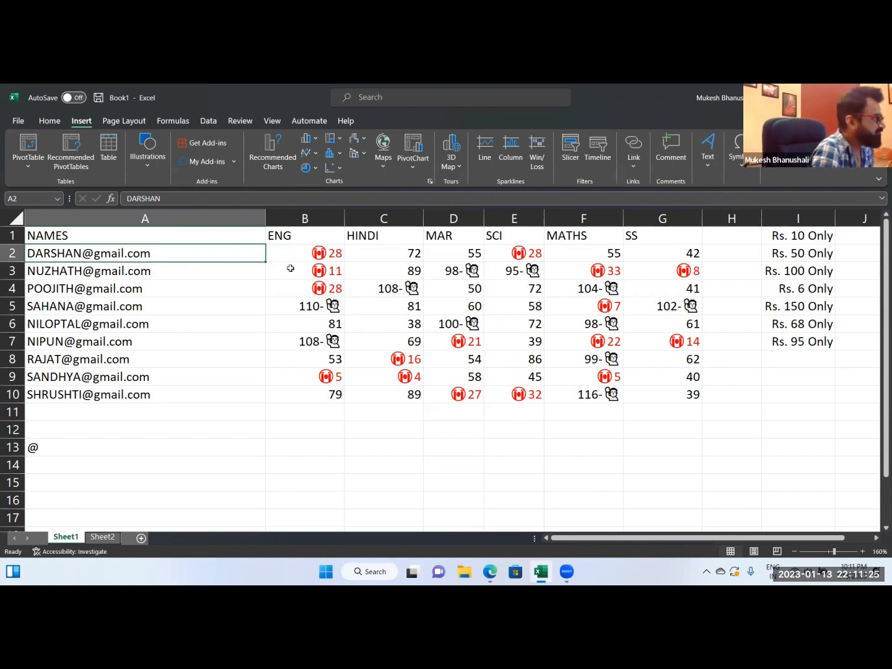
Clear the @ symbol from A13, and undo both that deletion and the mail-domain format on A2:A10.
{"action": "left_click", "coordinate": [90, 455]}
{"action": "key", "text": "Delete"}
{"action": "left_click", "coordinate": [88, 483]}
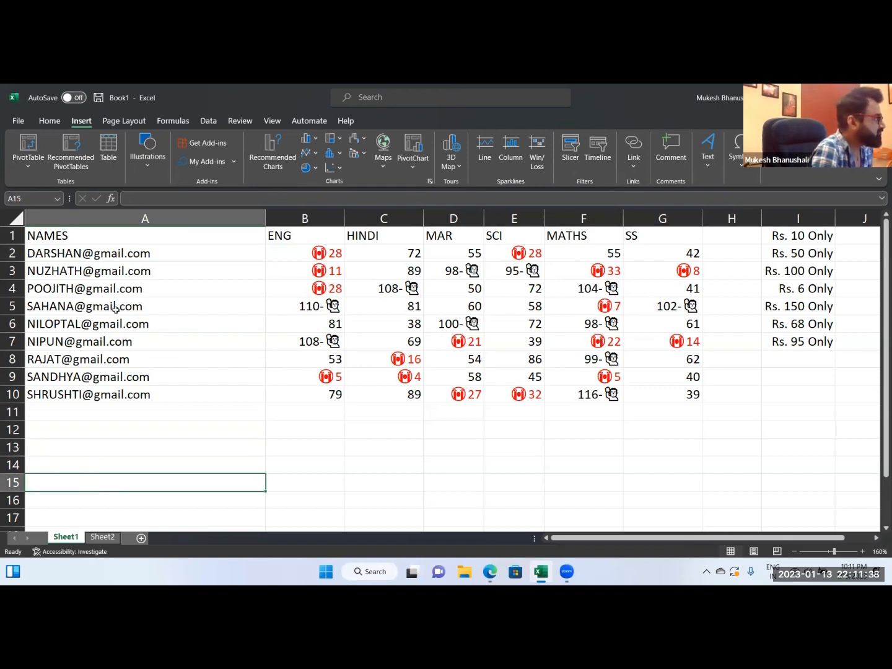
{"action": "key", "text": "ctrl+z"}
{"action": "key", "text": "ctrl+z"}
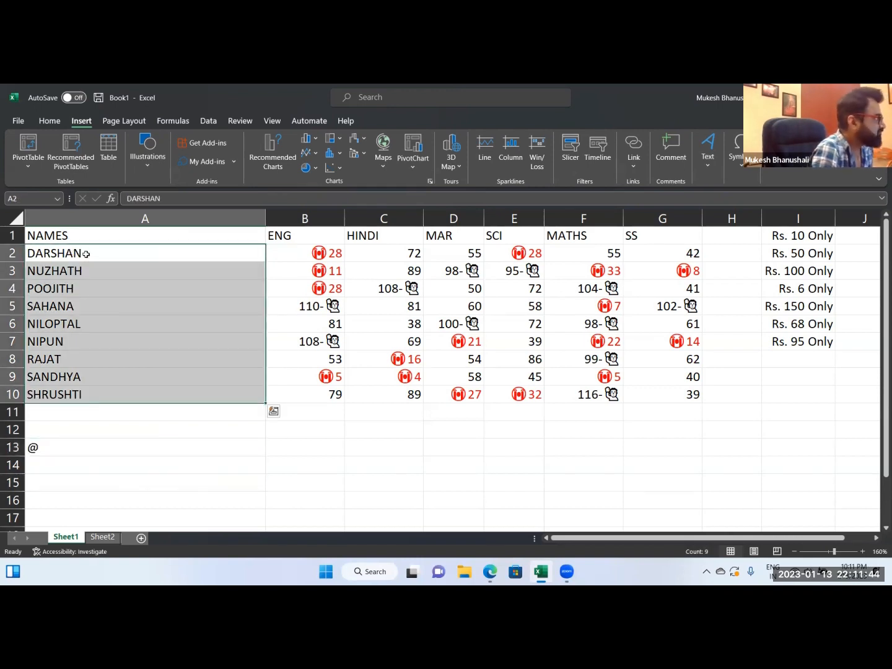
Add a surname or initial after each first name in A2, A3 and A4.
{"action": "double_click", "coordinate": [170, 254]}
{"action": "key", "text": "Return"}
{"action": "key", "text": "F2"}
{"action": "type", "text": "REHMANI"}
{"action": "key", "text": "Return"}
{"action": "key", "text": "F2"}
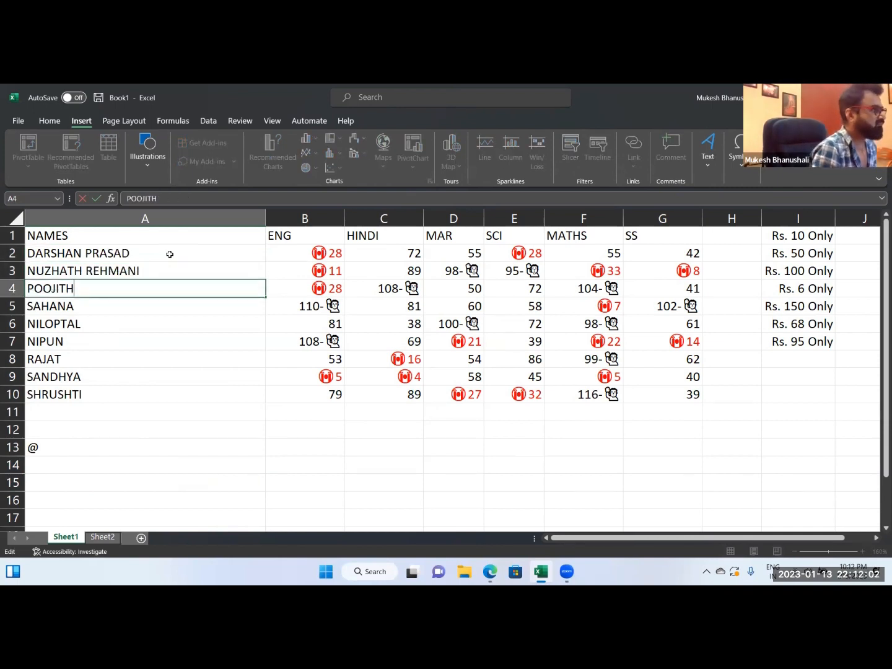
{"action": "type", "text": "N"}
{"action": "key", "text": "Return"}
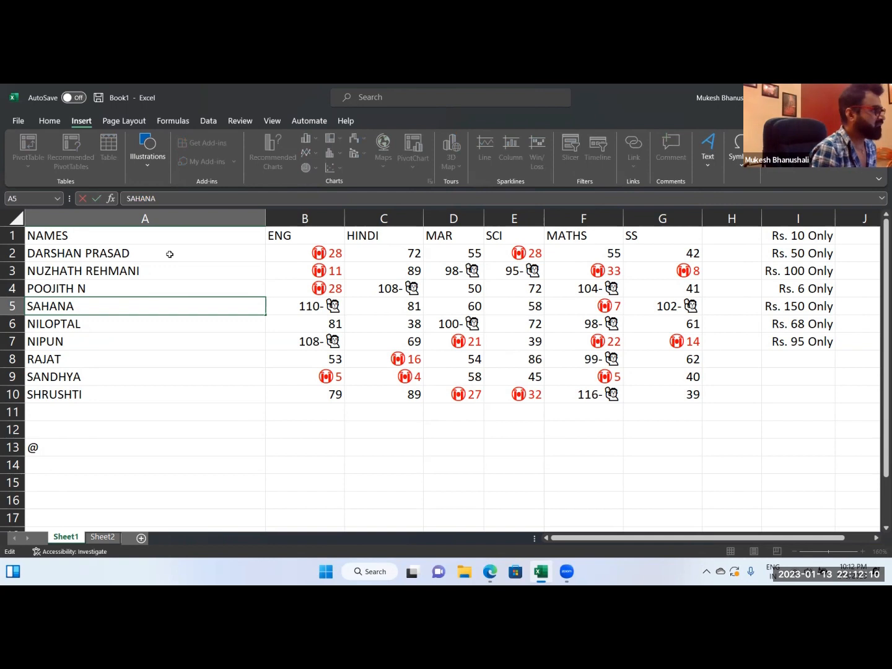
Add a surname after each first name in A5, A6 and A7.
{"action": "key", "text": "Return"}
{"action": "key", "text": "F2"}
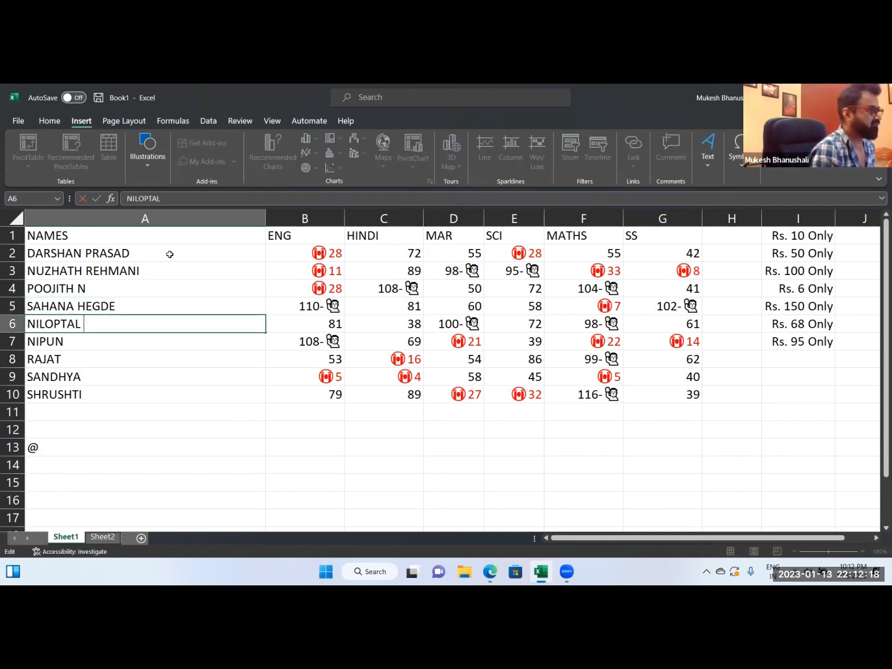
{"action": "key", "text": "Return"}
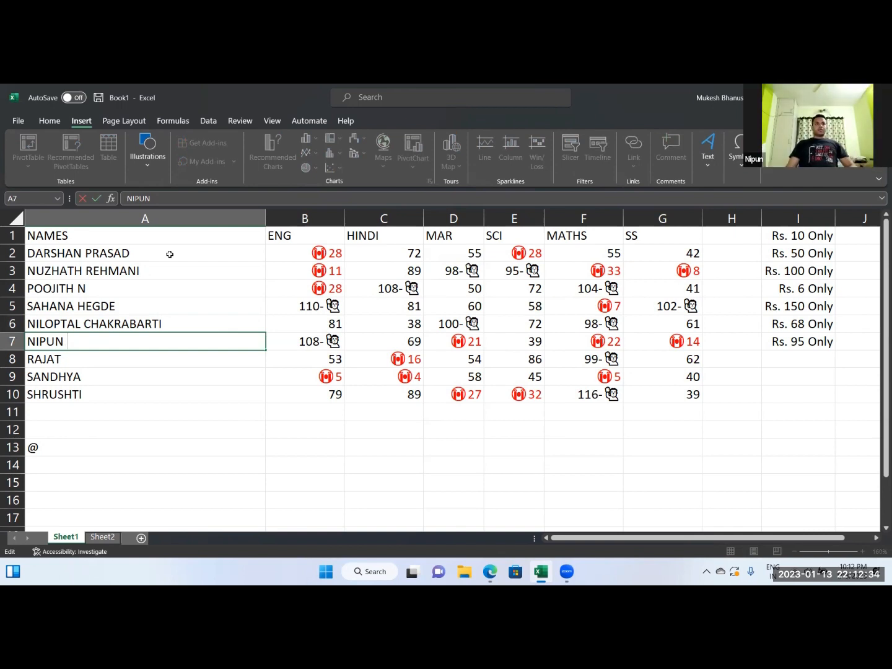
{"action": "key", "text": "BackSpace"}
{"action": "key", "text": "BackSpace"}
{"action": "key", "text": "BackSpace"}
{"action": "key", "text": "BackSpace"}
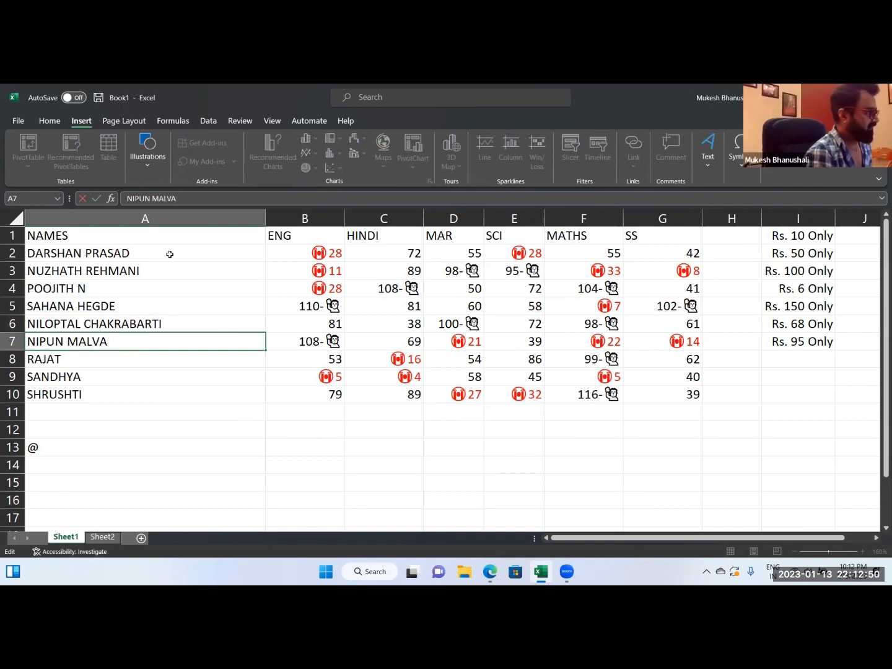
{"action": "key", "text": "Return"}
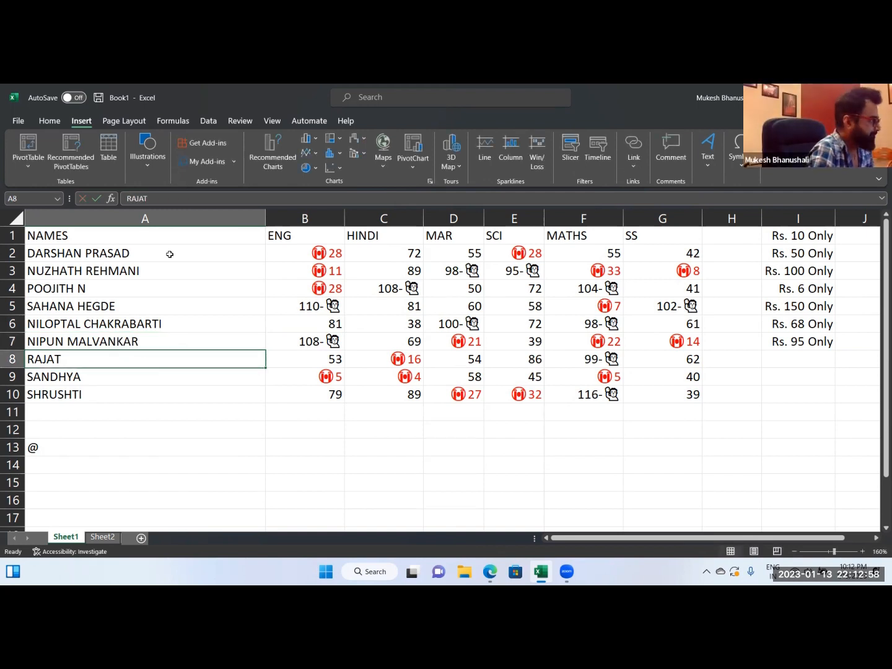
Add a surname to the name in A8 and the initial N to the name in A9.
{"action": "key", "text": "F2"}
{"action": "type", "text": "ARORA"}
{"action": "key", "text": "Return"}
{"action": "key", "text": "F2"}
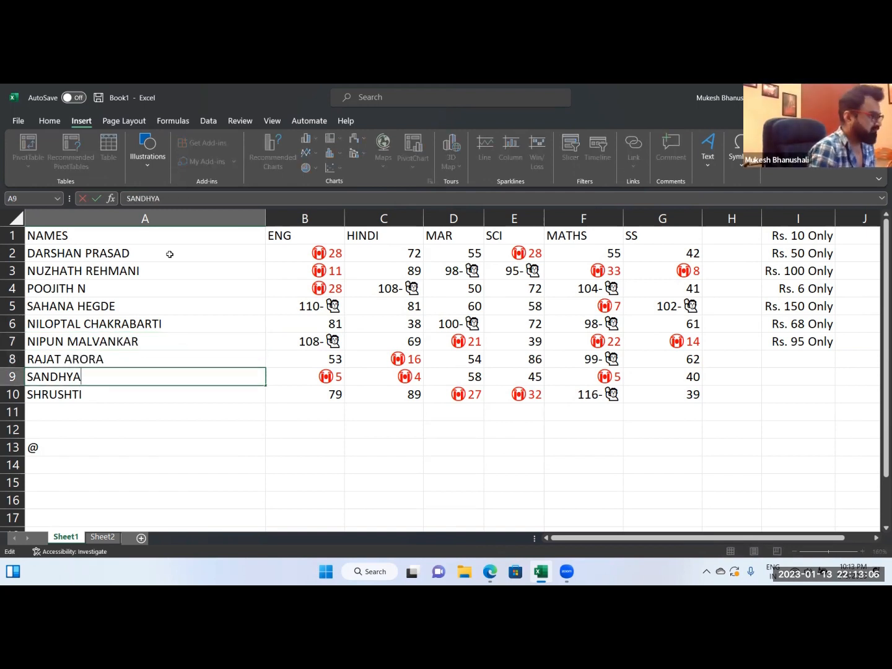
{"action": "type", "text": "N"}
{"action": "key", "text": "Return"}
Replace the first name in A10 with another student's full name.
{"action": "key", "text": "F2"}
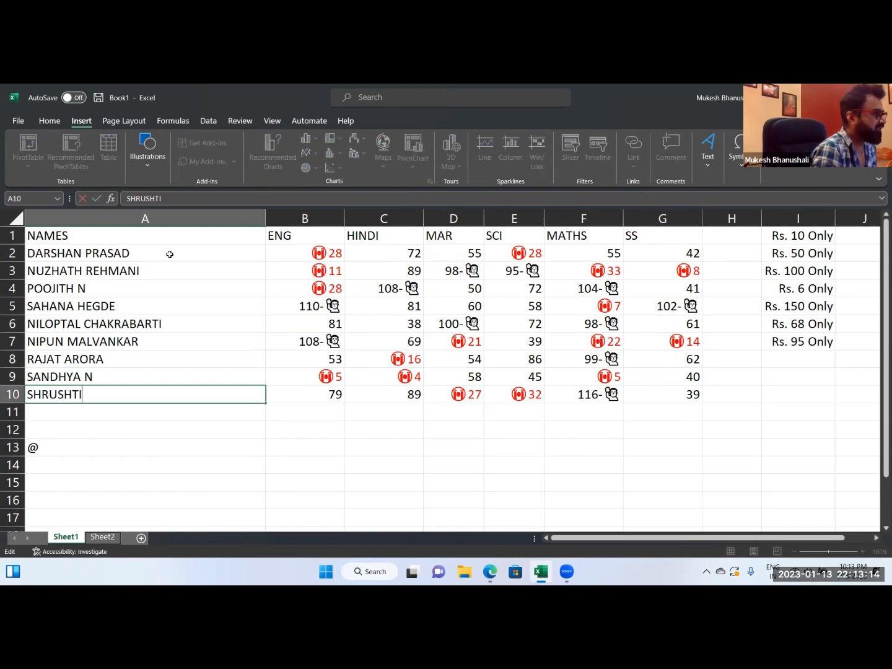
{"action": "key", "text": "BackSpace"}
{"action": "key", "text": "BackSpace"}
{"action": "key", "text": "BackSpace"}
{"action": "key", "text": "BackSpace"}
{"action": "key", "text": "BackSpace"}
{"action": "key", "text": "BackSpace"}
{"action": "key", "text": "BackSpace"}
{"action": "key", "text": "BackSpace"}
{"action": "type", "text": "ANASA"}
{"action": "key", "text": "BackSpace"}
{"action": "key", "text": "BackSpace"}
{"action": "key", "text": "BackSpace"}
{"action": "key", "text": "BackSpace"}
{"action": "key", "text": "BackSpace"}
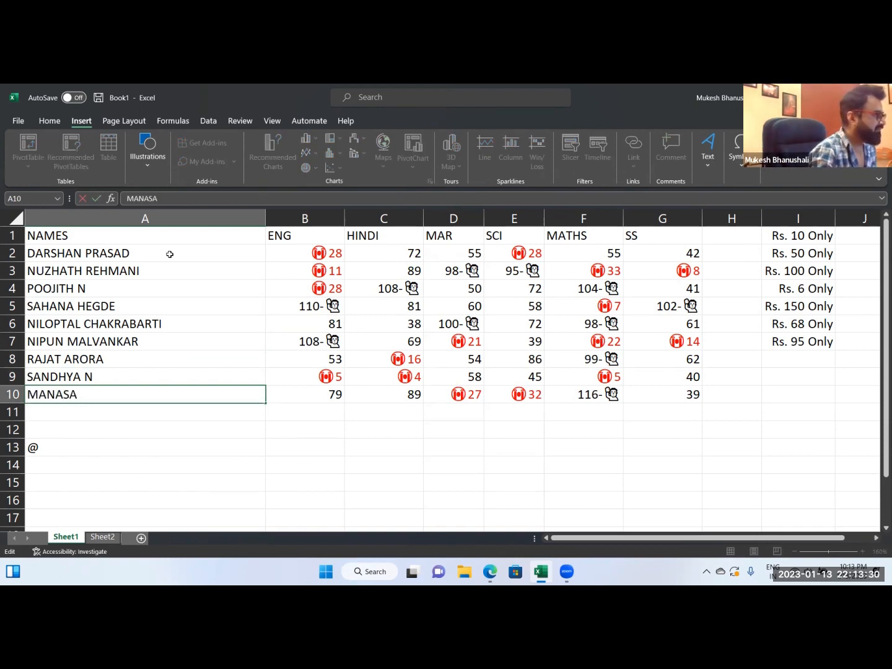
{"action": "key", "text": "Return"}
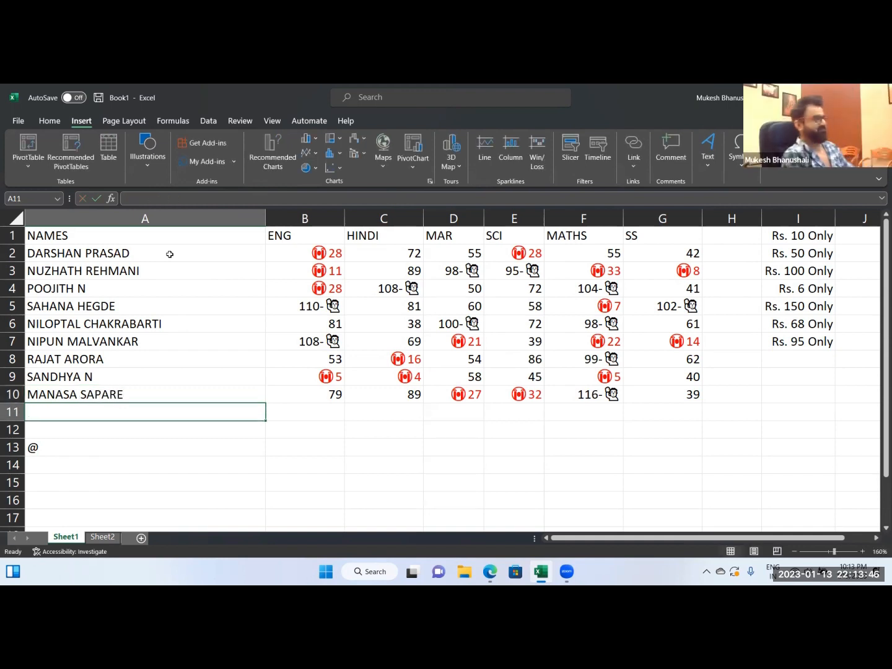
Delete the @ symbol from A13.
{"action": "key", "text": "Down"}
{"action": "key", "text": "Down"}
{"action": "key", "text": "BackSpace"}
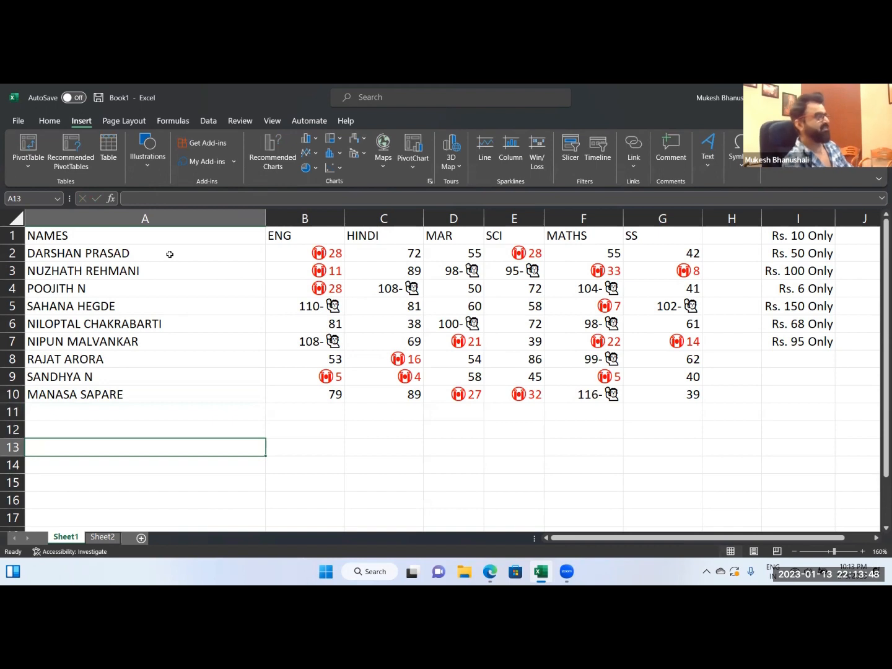
Clear all subject headings and marks from columns B to G.
{"action": "left_click", "coordinate": [305, 217]}
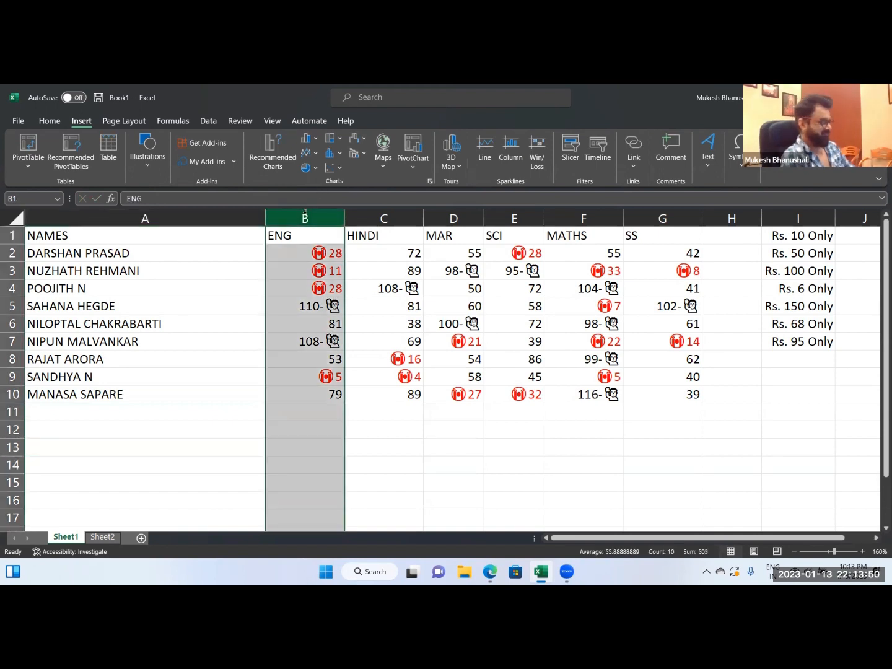
{"action": "key", "text": "shift+Right"}
{"action": "key", "text": "shift+Right"}
{"action": "key", "text": "shift+Right"}
{"action": "key", "text": "shift+Right"}
{"action": "key", "text": "shift+Right"}
{"action": "key", "text": "Delete"}
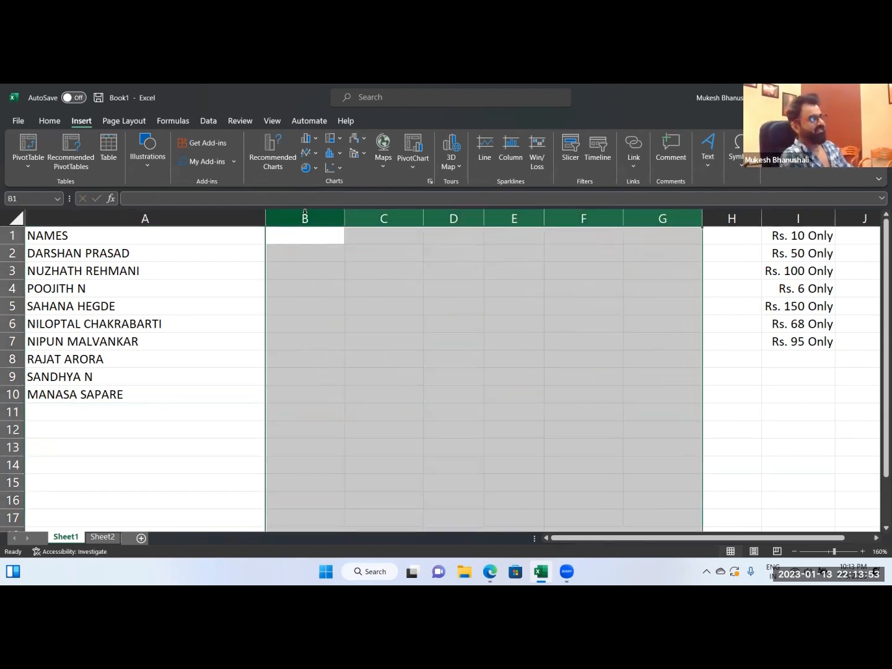
{"action": "left_click", "coordinate": [164, 266]}
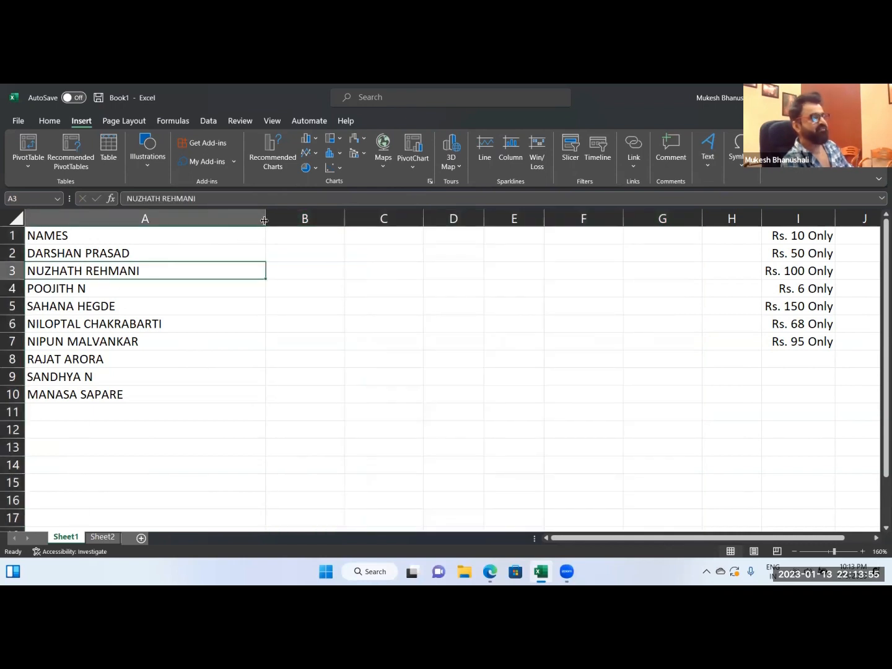
Narrow column A so it just fits the full names.
{"action": "left_click_drag", "start_coordinate": [260, 221], "coordinate": [168, 221]}
{"action": "left_click", "coordinate": [229, 308]}
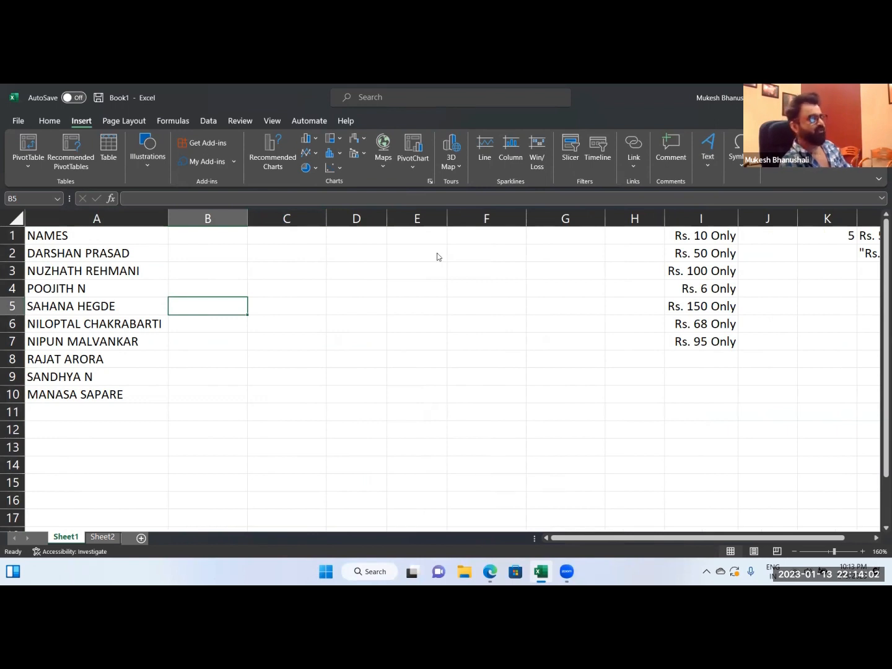
{"action": "left_click_drag", "start_coordinate": [83, 252], "coordinate": [87, 376]}
Enter the heading SURNAME in B1.
{"action": "left_click", "coordinate": [220, 239]}
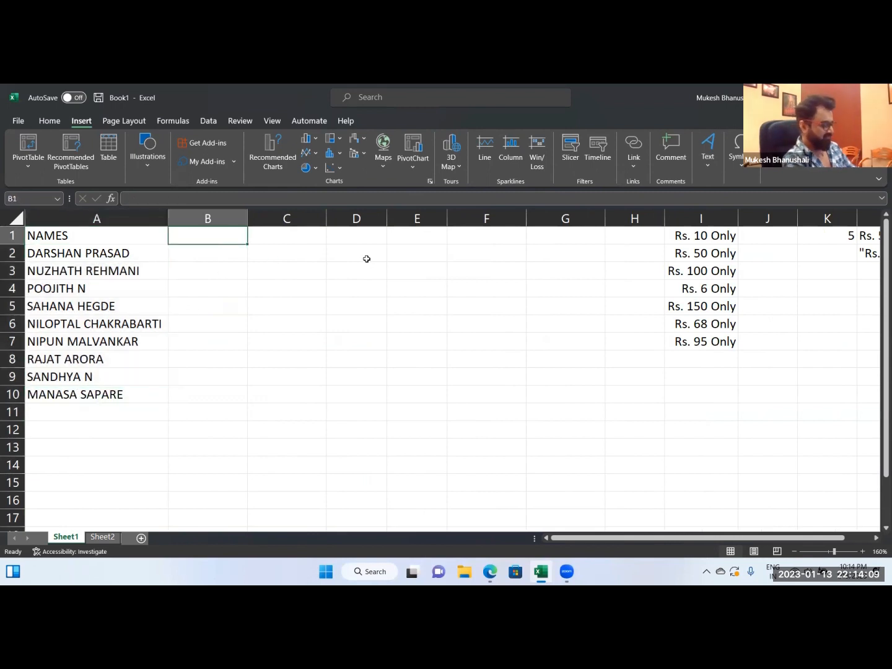
{"action": "type", "text": "SURNAME"}
{"action": "key", "text": "Return"}
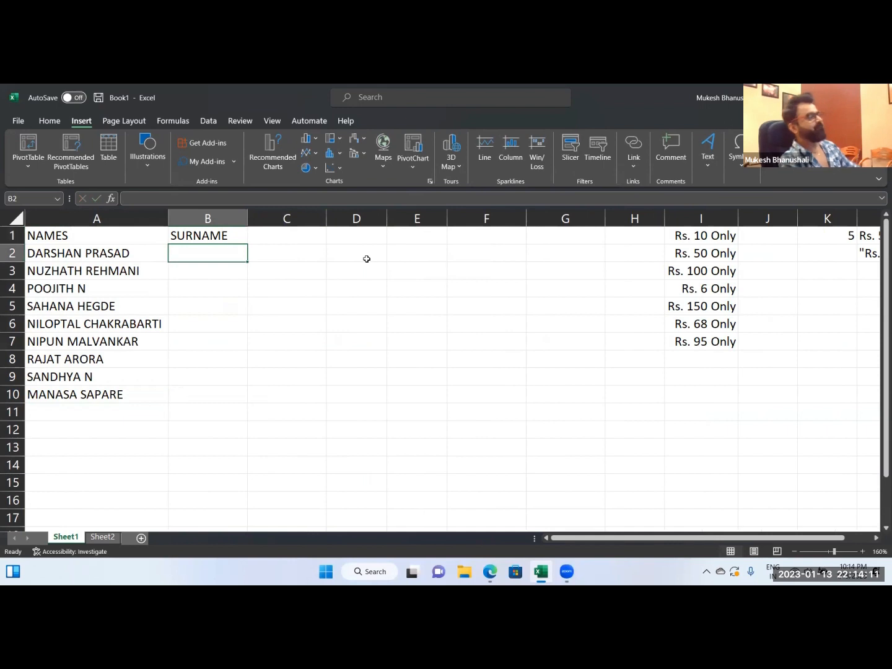
{"action": "left_click", "coordinate": [60, 252]}
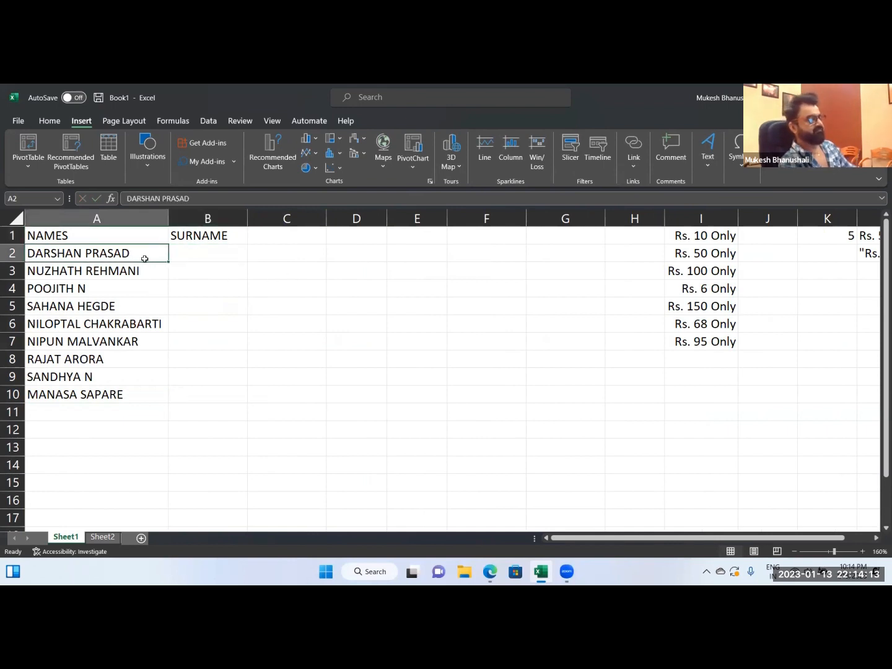
{"action": "left_click", "coordinate": [189, 392]}
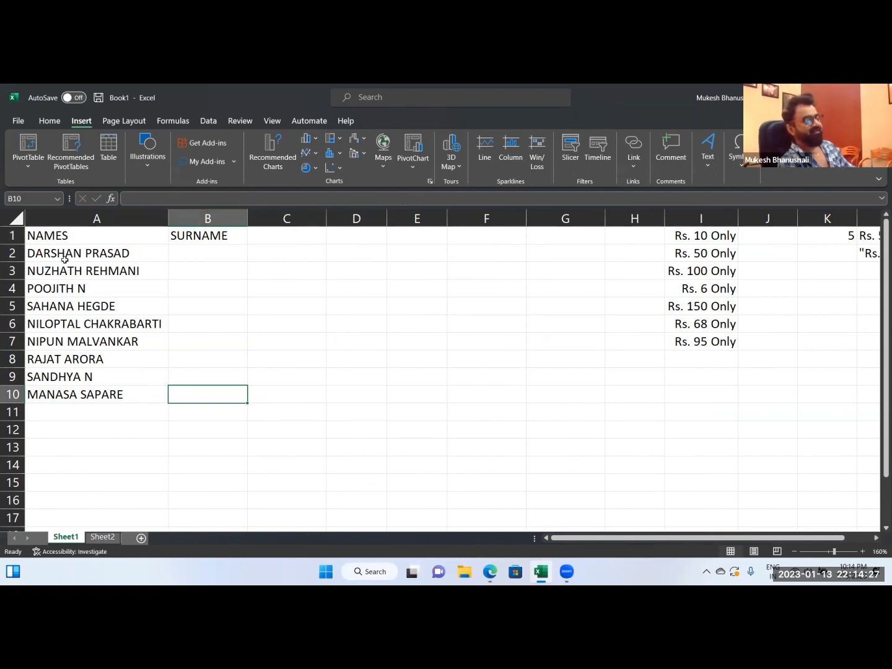
{"action": "left_click", "coordinate": [210, 254]}
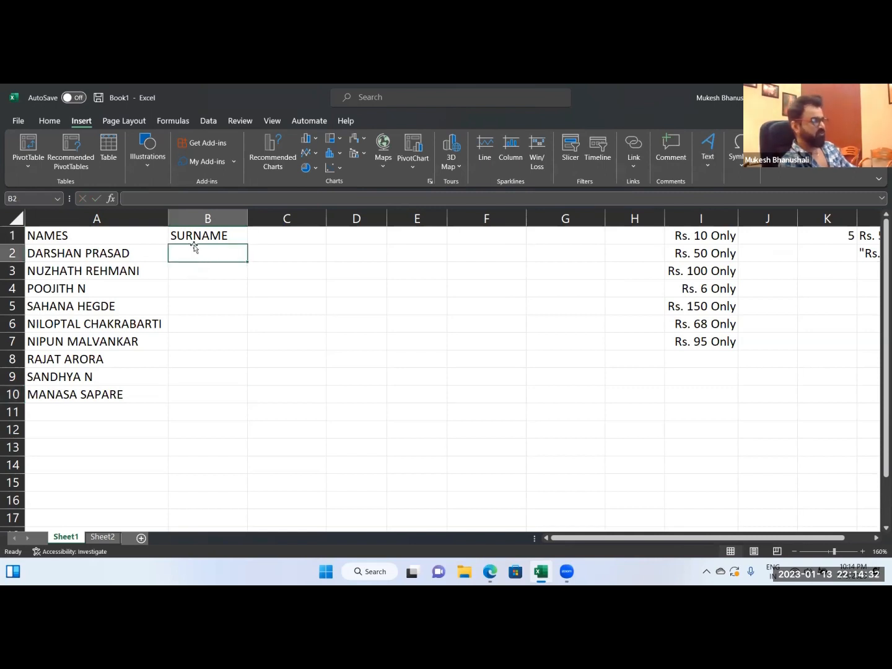
{"action": "left_click", "coordinate": [301, 236]}
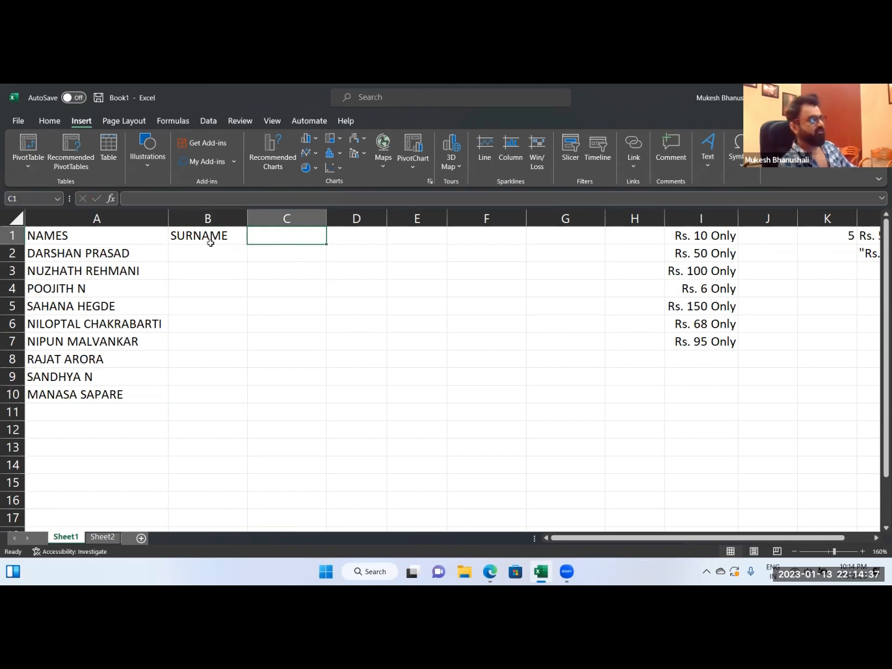
Replace the heading in B1 with NAME.
{"action": "left_click", "coordinate": [210, 242]}
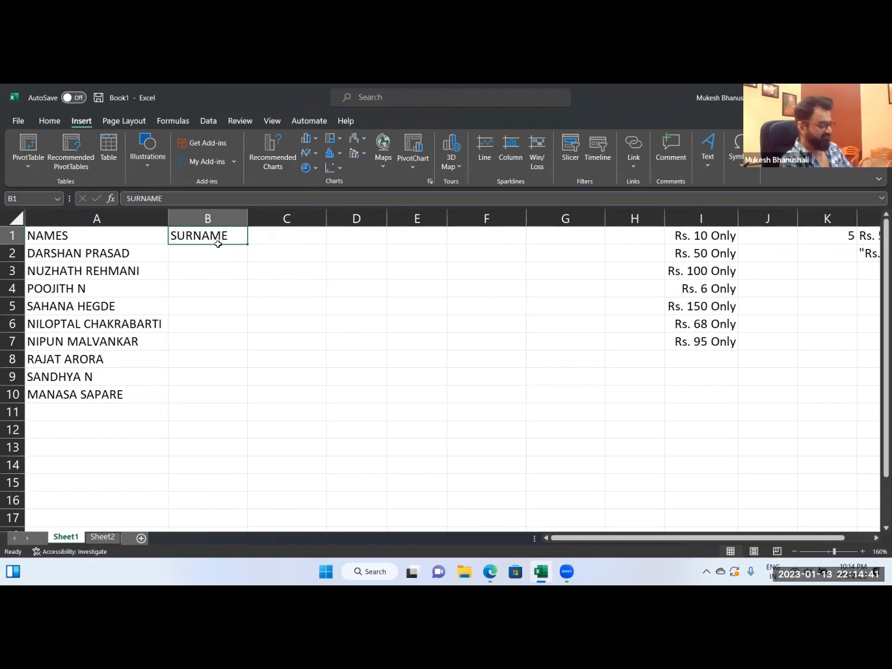
{"action": "type", "text": "NAME"}
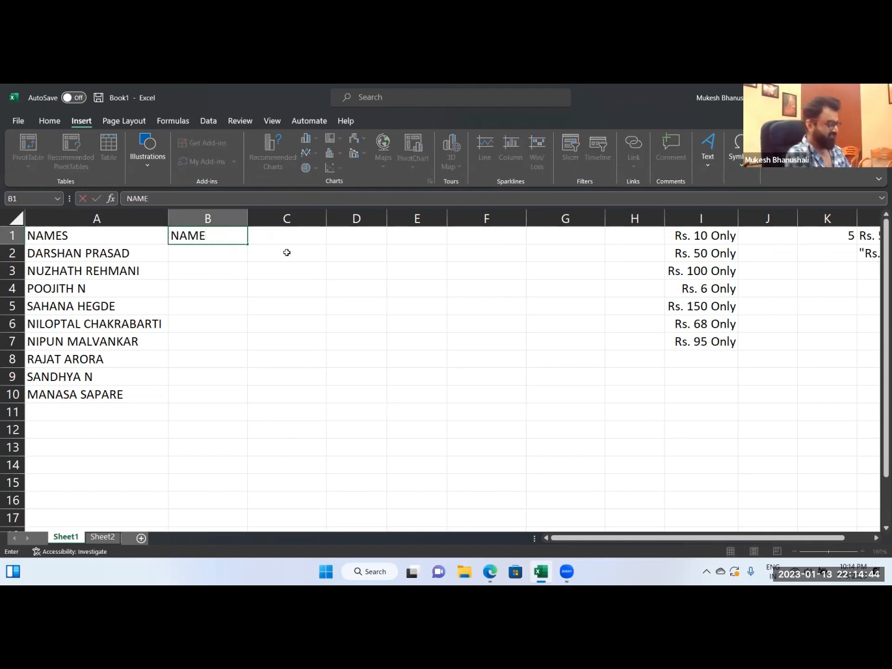
{"action": "key", "text": "Return"}
Enter a LEFT formula in B2 that extracts the first name from A2, using FIND to locate the space.
{"action": "type", "text": "=LEFT(A2,FIND"}
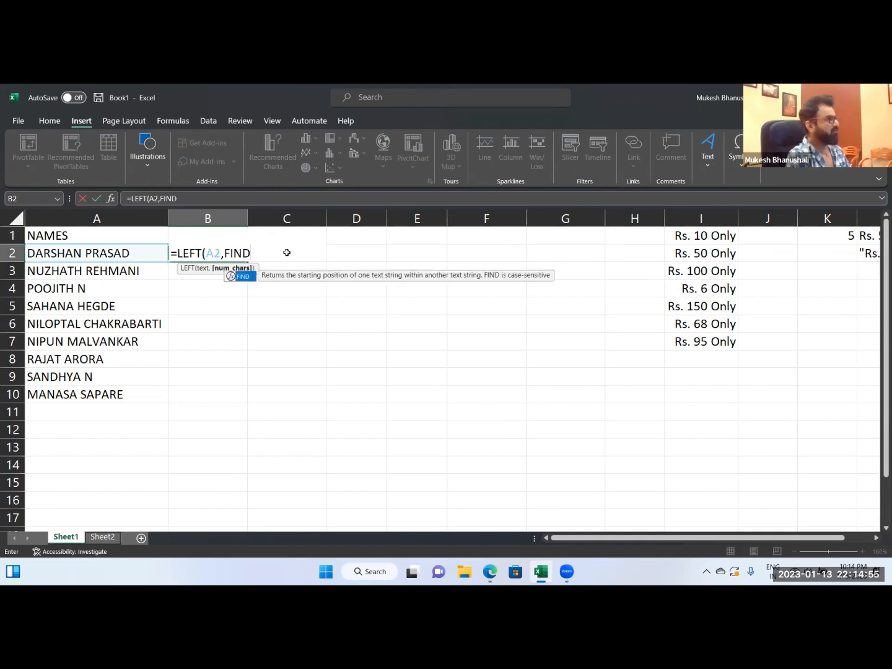
{"action": "type", "text": "(\" \",A2"}
{"action": "key", "text": "Return"}
Edit the B2 formula so FIND searches for a single space, giving =LEFT(A2,FIND(" ",A2)).
{"action": "key", "text": "Up"}
{"action": "key", "text": "F2"}
{"action": "key", "text": "Left"}
{"action": "key", "text": "Left"}
{"action": "key", "text": "Left"}
{"action": "key", "text": "Left"}
{"action": "key", "text": "Left"}
{"action": "key", "text": "Left"}
{"action": "key", "text": "Left"}
{"action": "key", "text": "Left"}
{"action": "key", "text": "Left"}
{"action": "key", "text": "Left"}
{"action": "key", "text": "Left"}
{"action": "key", "text": "Left"}
{"action": "key", "text": "Left"}
{"action": "key", "text": "Right"}
{"action": "key", "text": "Left"}
{"action": "key", "text": "Left"}
{"action": "key", "text": "Right"}
{"action": "key", "text": "Right"}
{"action": "key", "text": "Right"}
{"action": "key", "text": "Right"}
{"action": "key", "text": "Right"}
{"action": "key", "text": "Right"}
{"action": "key", "text": "Right"}
{"action": "key", "text": "Right"}
{"action": "key", "text": "Right"}
{"action": "key", "text": "Right"}
{"action": "key", "text": "Left"}
{"action": "key", "text": "Left"}
{"action": "key", "text": "Left"}
{"action": "key", "text": "Left"}
{"action": "key", "text": "Right"}
{"action": "key", "text": "Right"}
{"action": "key", "text": "Right"}
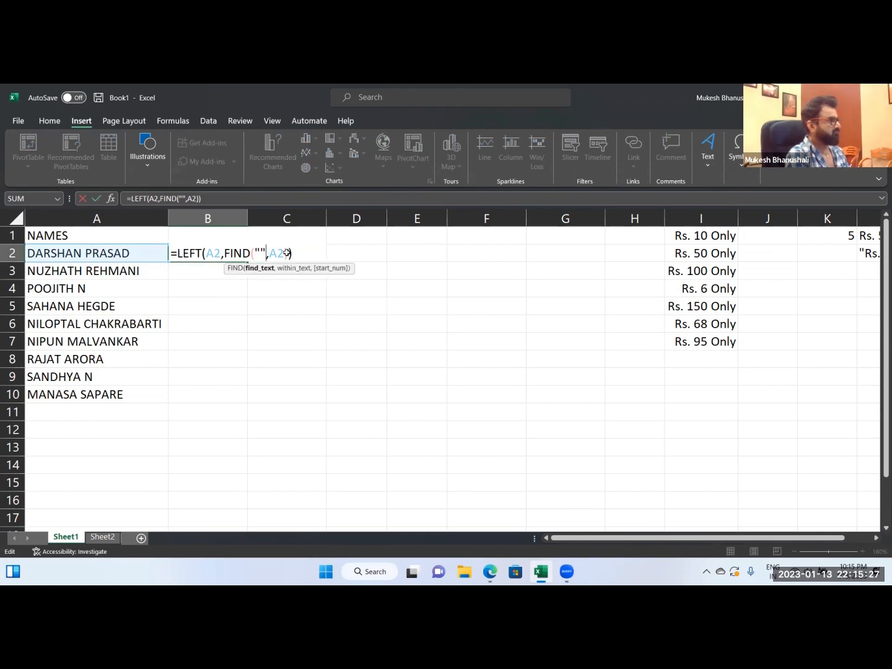
{"action": "key", "text": "Left"}
{"action": "key", "text": "Return"}
Copy the first-name formula from B2 down through B10.
{"action": "key", "text": "Up"}
{"action": "key", "text": "ctrl+c"}
{"action": "key", "text": "shift+Down"}
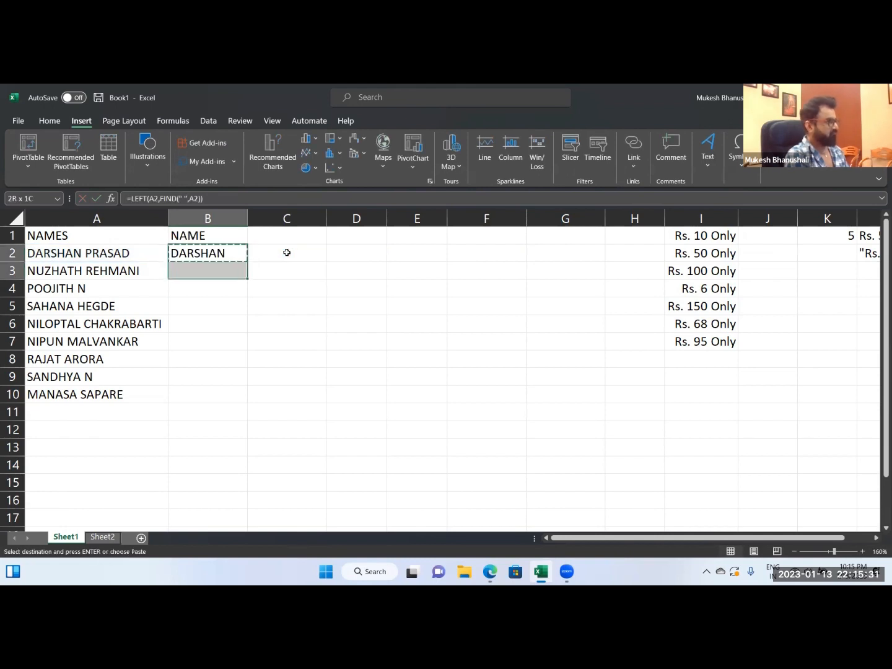
{"action": "key", "text": "shift+Down"}
{"action": "key", "text": "shift+Down"}
{"action": "key", "text": "shift+Down"}
{"action": "key", "text": "shift+Down"}
{"action": "key", "text": "shift+Down"}
{"action": "key", "text": "shift+Down"}
{"action": "key", "text": "shift+Down"}
{"action": "key", "text": "ctrl+v"}
Enter the heading SNAME in C1.
{"action": "left_click", "coordinate": [287, 253]}
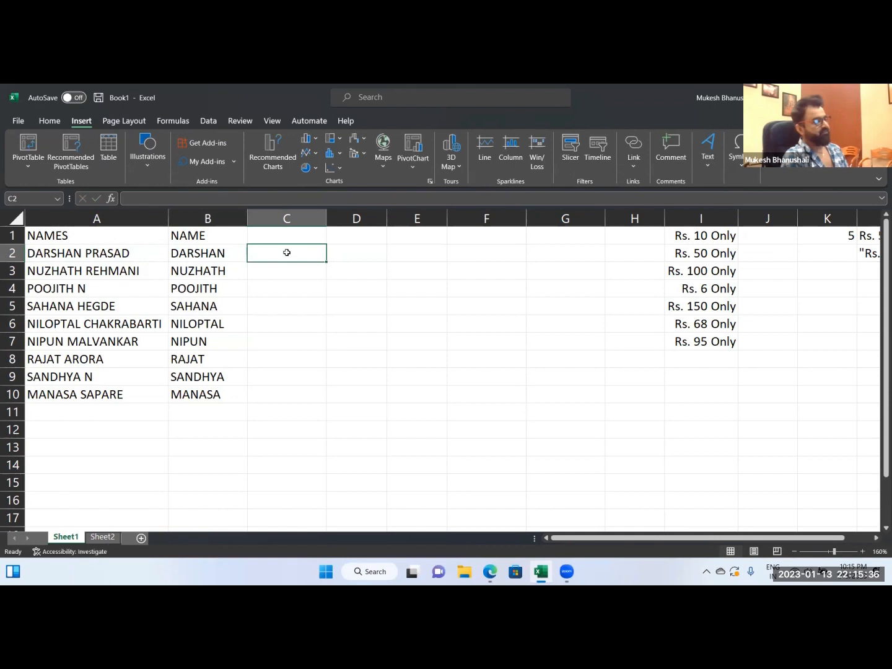
{"action": "key", "text": "Up"}
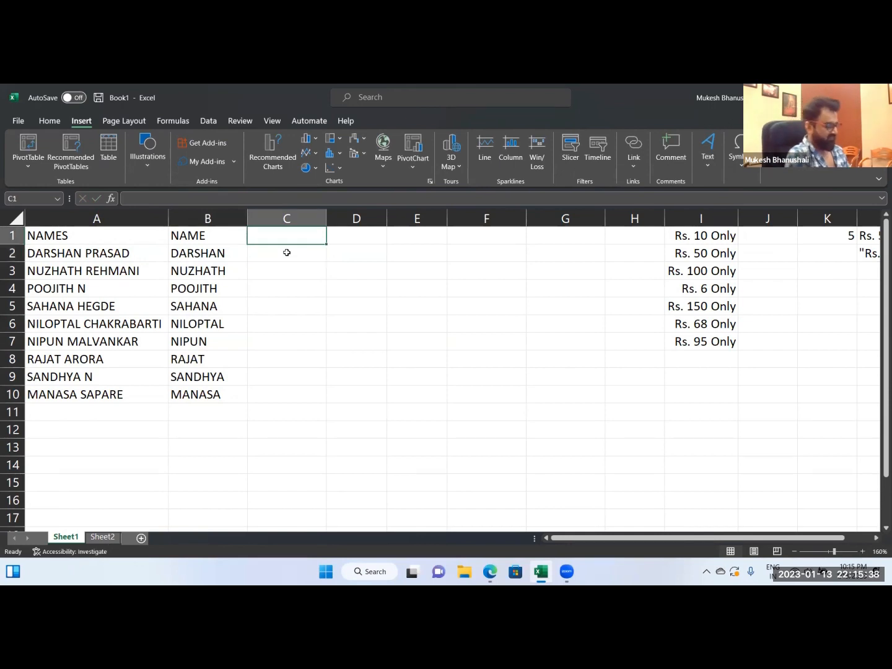
{"action": "type", "text": "SNAME"}
{"action": "key", "text": "Return"}
Try to extract the surname in C2 with the formula =RIGHT(A2,FIND(" ",A2)-LEN(A2)).
{"action": "type", "text": "="}
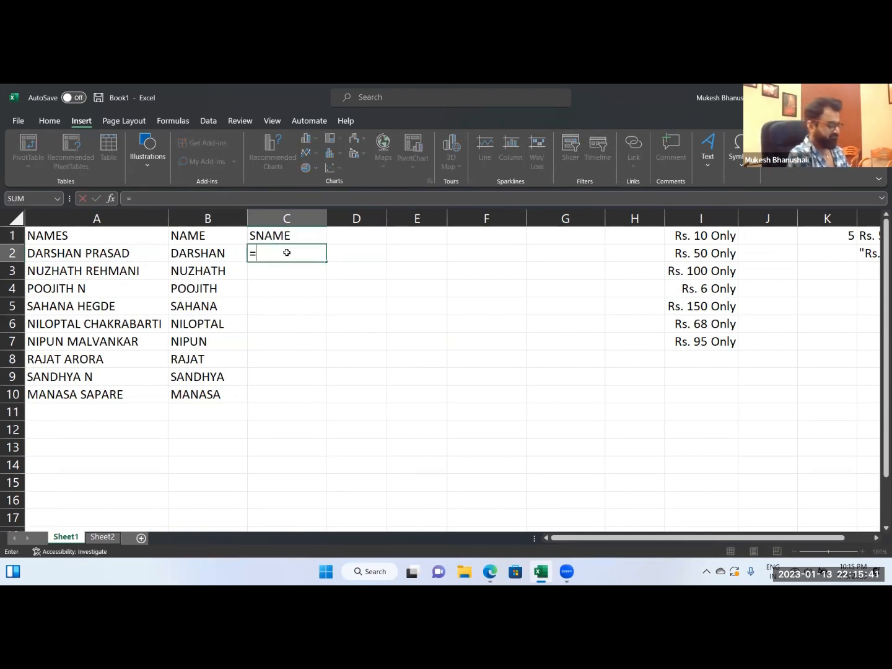
{"action": "type", "text": "RIGHT("}
{"action": "key", "text": "Left"}
{"action": "key", "text": "Left"}
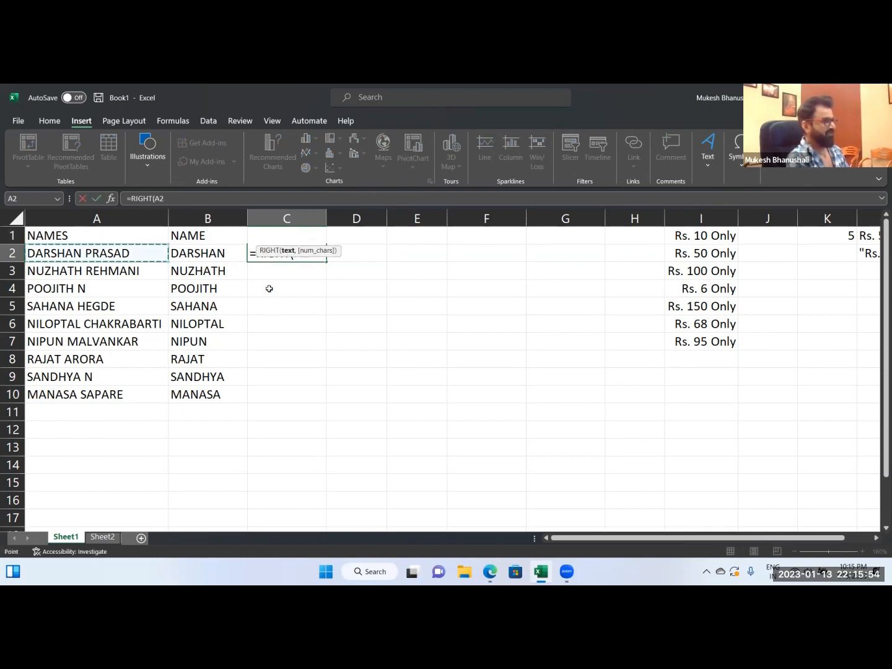
{"action": "key", "text": "F2"}
{"action": "type", "text": ",FIND(\" \""}
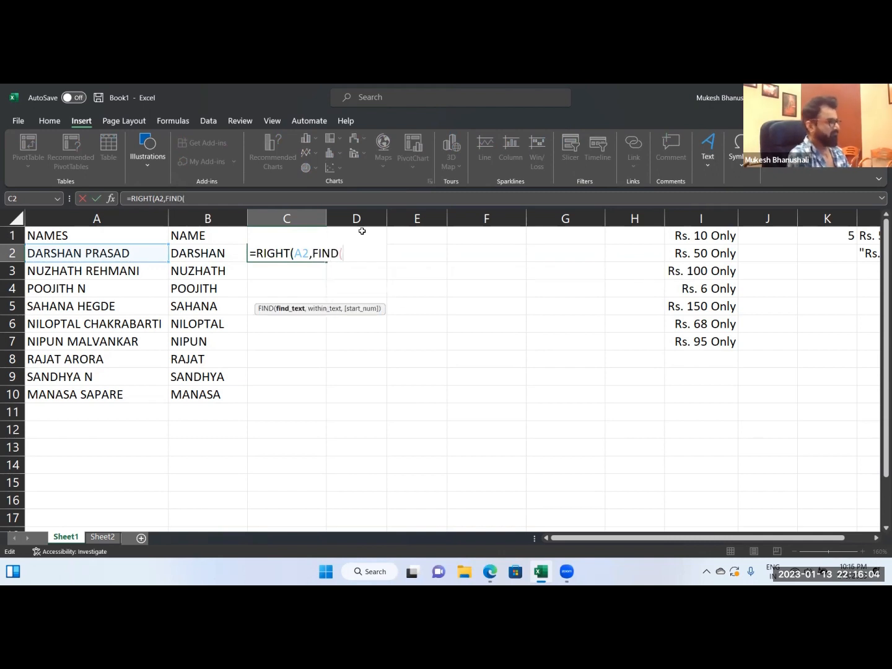
{"action": "left_click", "coordinate": [160, 249]}
{"action": "key", "text": "BackSpace"}
{"action": "key", "text": "BackSpace"}
{"action": "left_click", "coordinate": [387, 253]}
{"action": "left_click", "coordinate": [158, 254]}
{"action": "type", "text": ")-"}
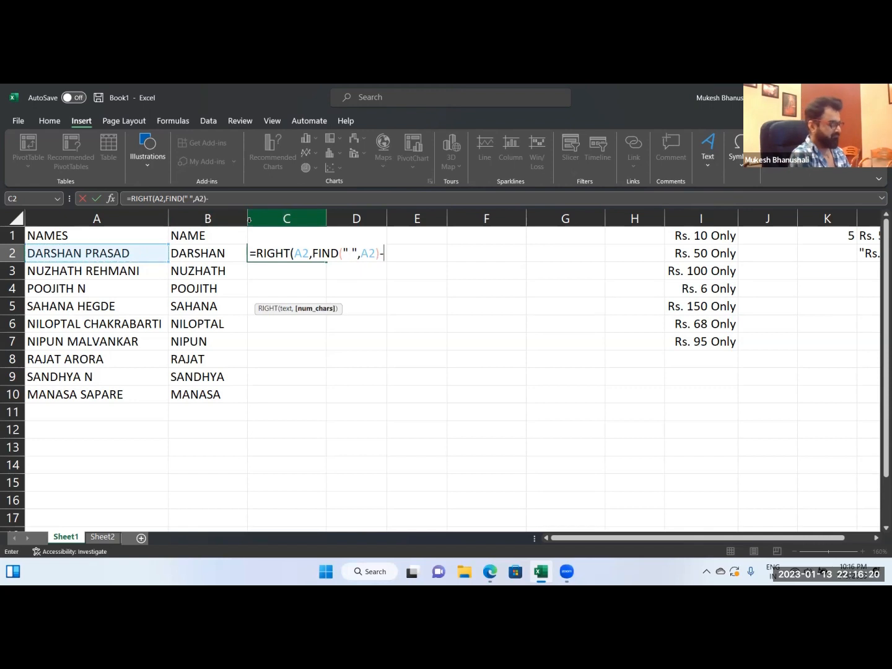
{"action": "type", "text": "LEN("}
{"action": "left_click", "coordinate": [154, 253]}
{"action": "type", "text": ")"}
{"action": "key", "text": "Return"}
{"action": "key", "text": "Up"}
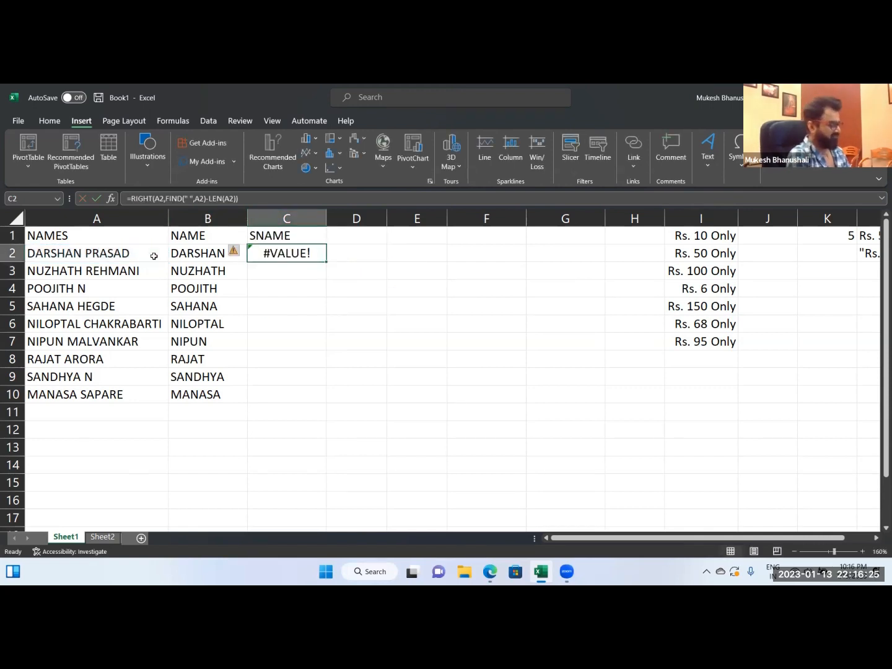
Clear the surname formula from C2.
{"action": "key", "text": "F2"}
{"action": "key", "text": "Escape"}
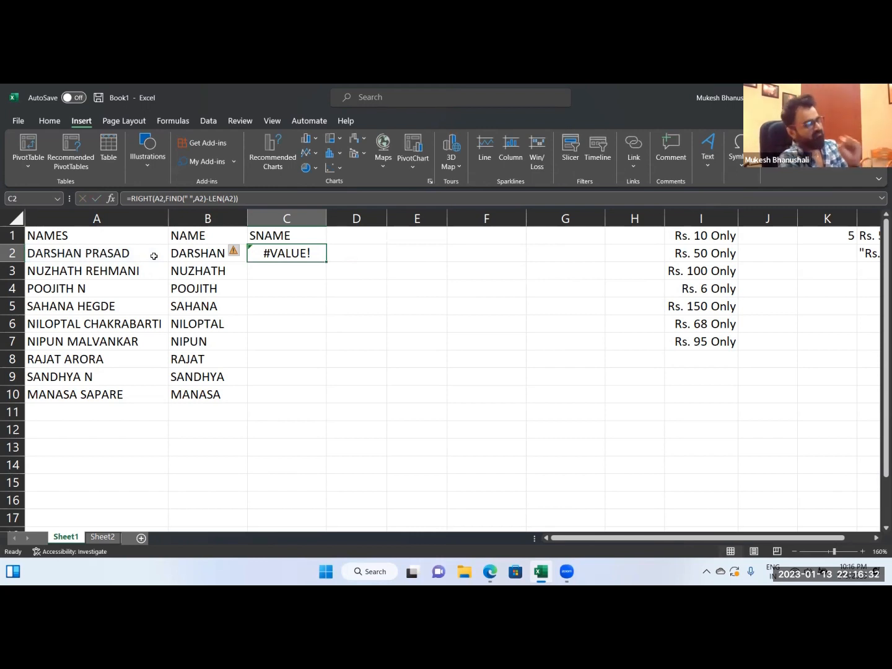
{"action": "key", "text": "Delete"}
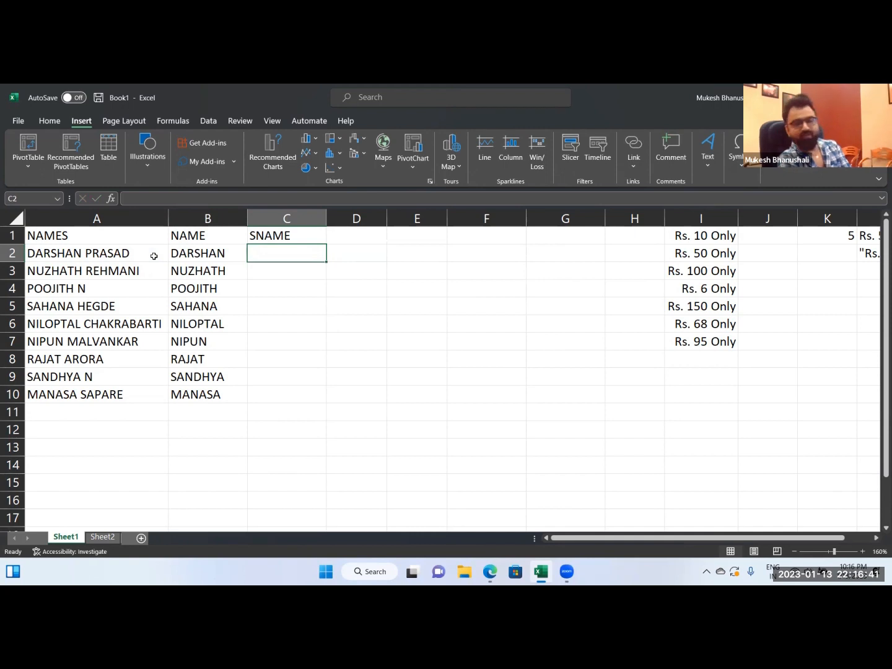
Clear the extracted first names from B2:B10 and delete the entire NAME column.
{"action": "key", "text": "Left"}
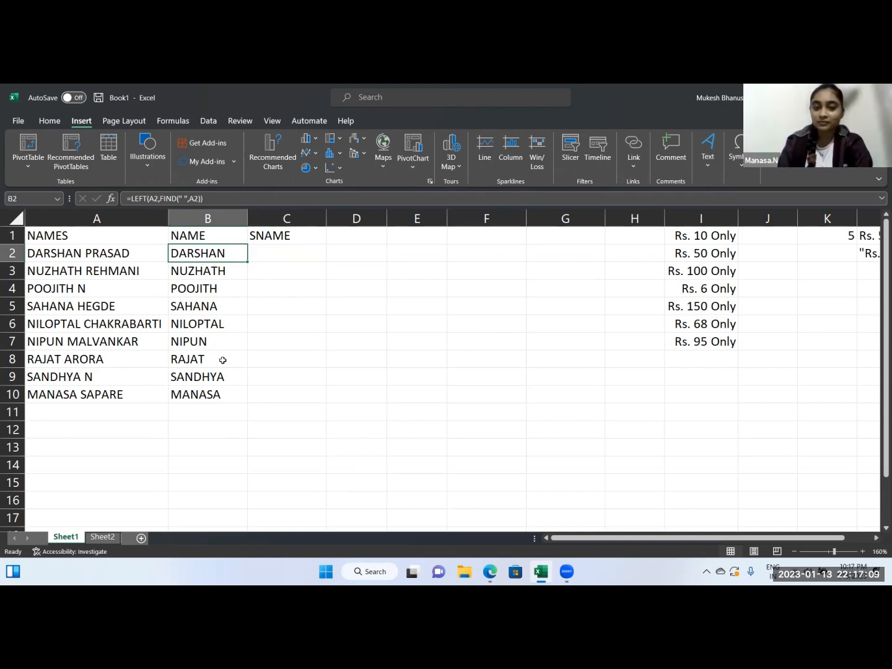
{"action": "left_click", "coordinate": [230, 427]}
{"action": "left_click", "coordinate": [194, 253]}
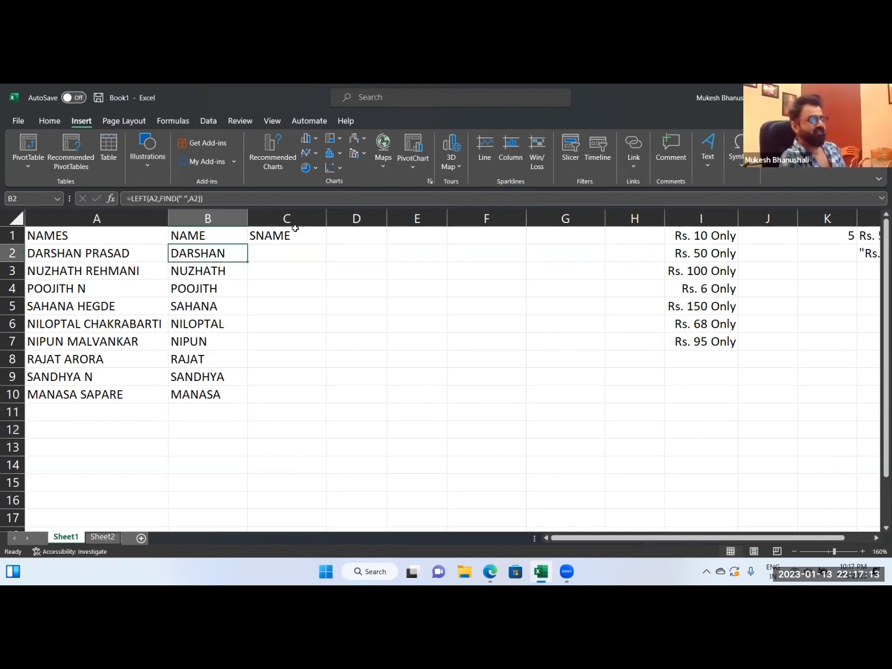
{"action": "key", "text": "ctrl+shift+Down"}
{"action": "key", "text": "Delete"}
{"action": "key", "text": "Up"}
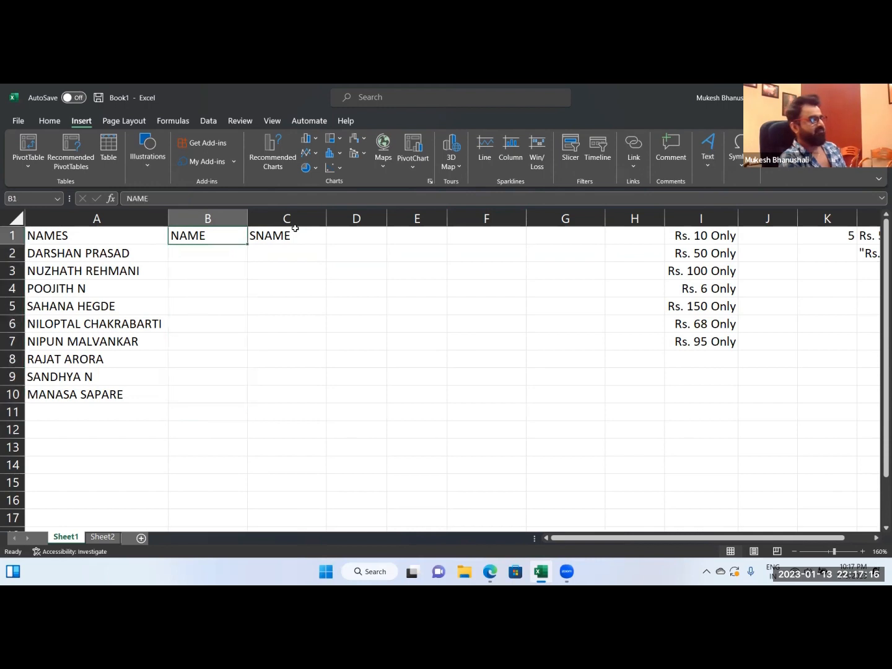
{"action": "key", "text": "ctrl+minus"}
{"action": "key", "text": "r"}
{"action": "key", "text": "c"}
{"action": "key", "text": "Return"}
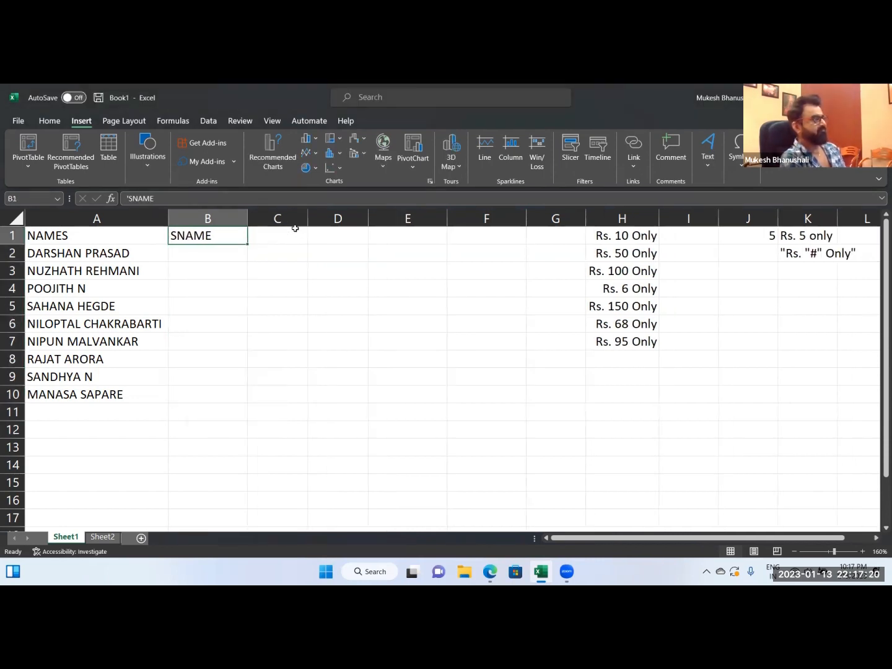
Start Text to Columns on the full names in A2:A10, treating the data as Delimited.
{"action": "key", "text": "Down"}
{"action": "left_click_drag", "start_coordinate": [102, 257], "coordinate": [85, 387]}
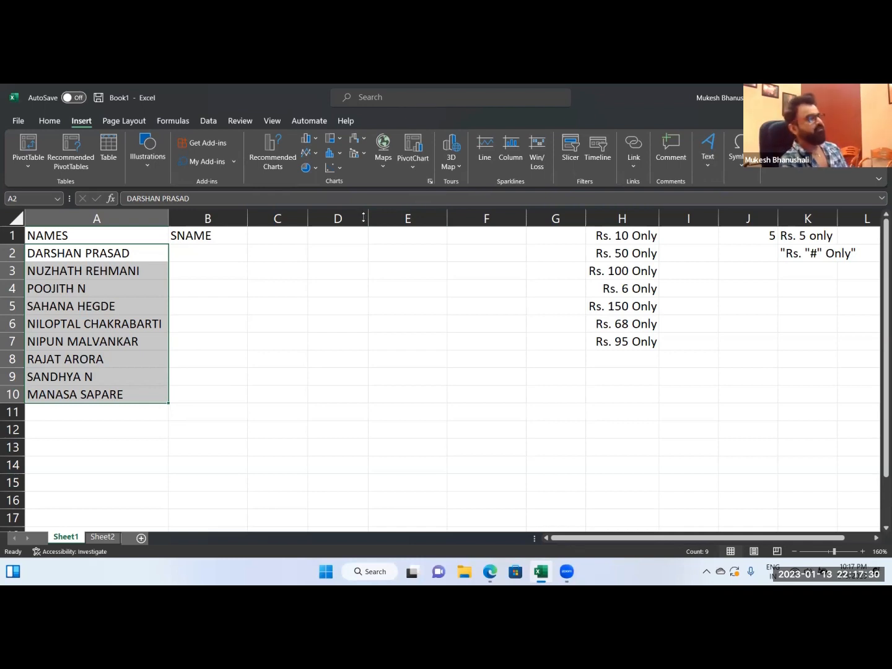
{"action": "left_click", "coordinate": [209, 120]}
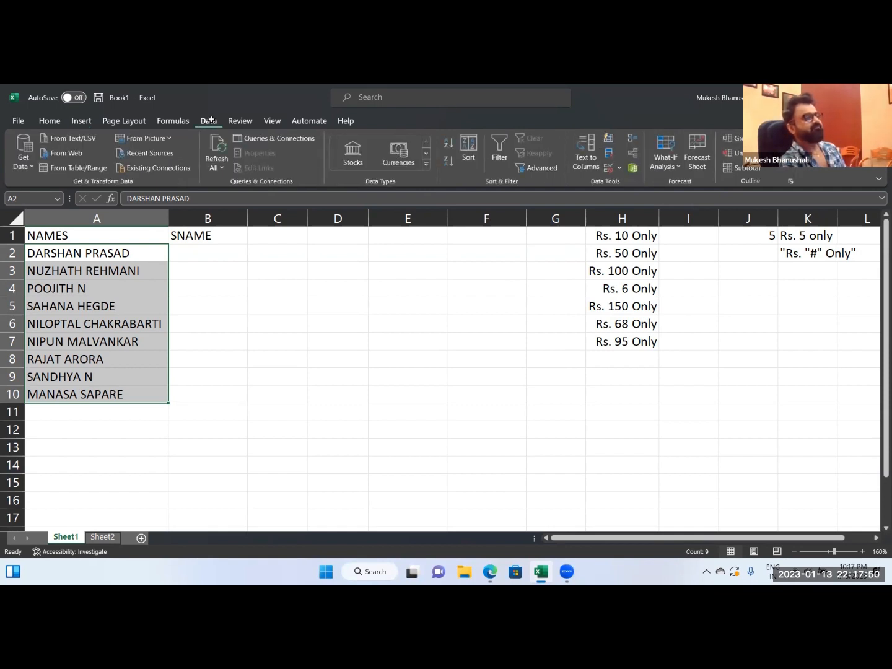
{"action": "left_click", "coordinate": [585, 159]}
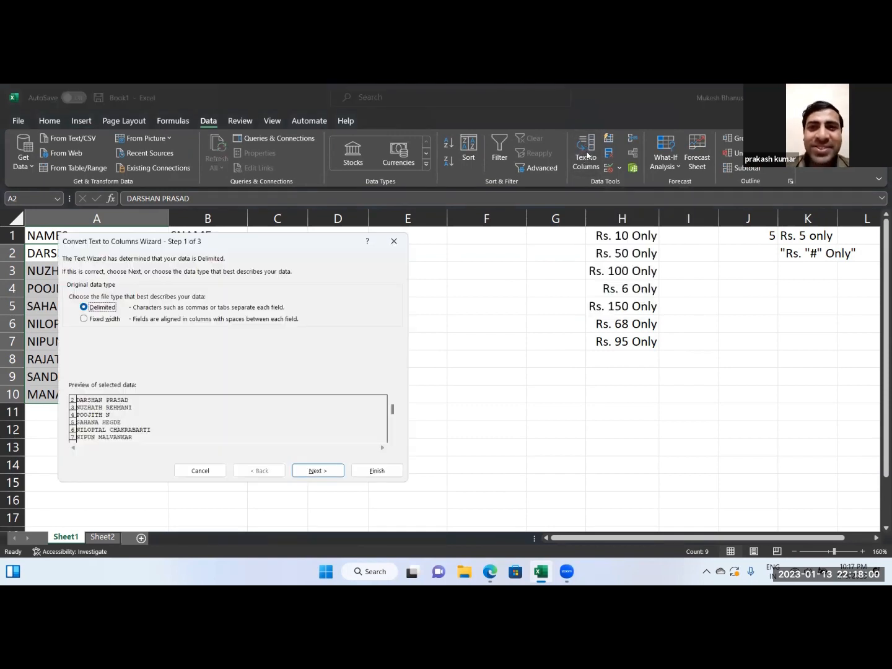
{"action": "left_click_drag", "start_coordinate": [207, 243], "coordinate": [209, 244]}
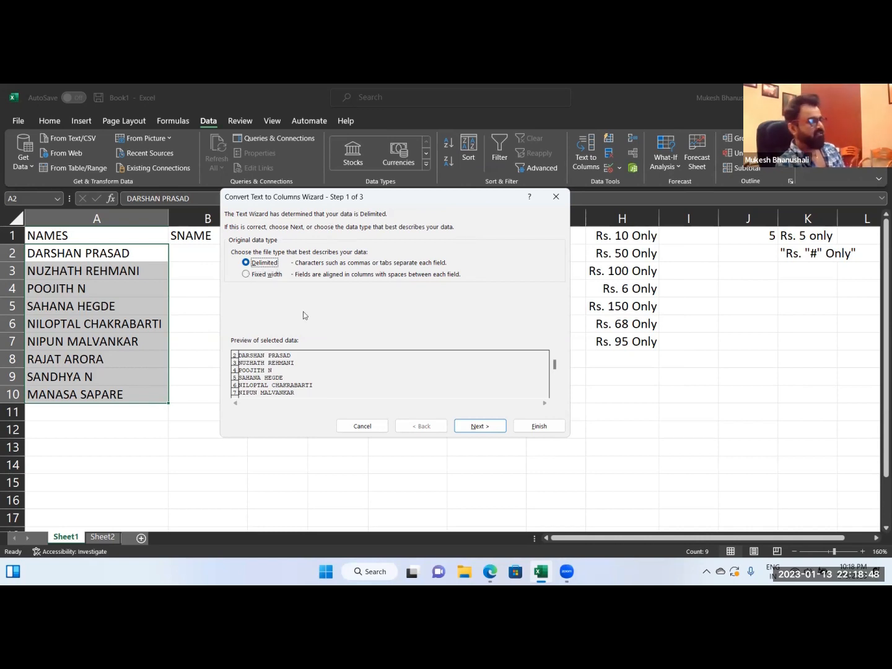
{"action": "left_click", "coordinate": [478, 427]}
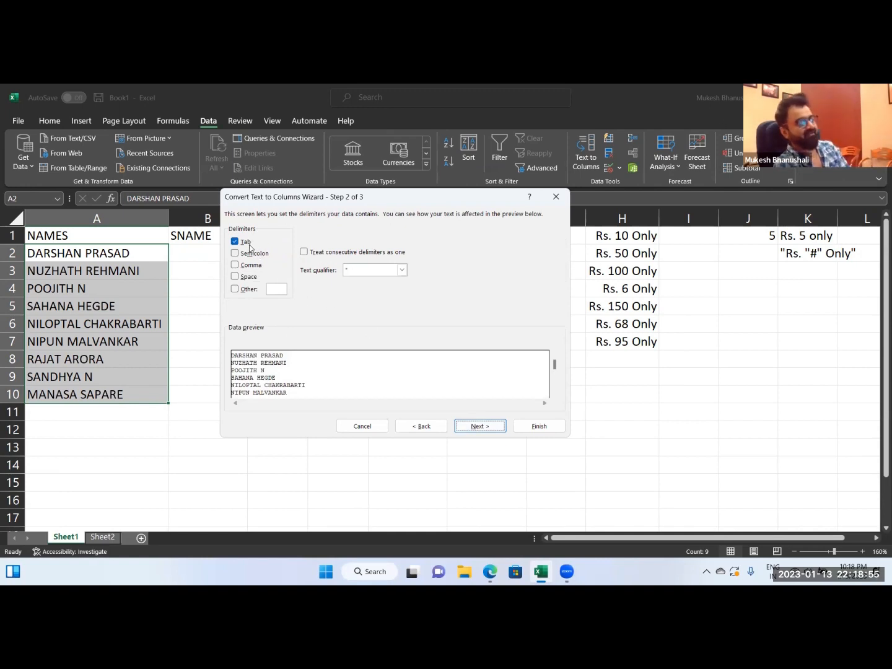
Set Space as the only delimiter with Tab turned off, and finish splitting the names into columns A and B.
{"action": "left_click", "coordinate": [235, 276]}
{"action": "left_click", "coordinate": [235, 241]}
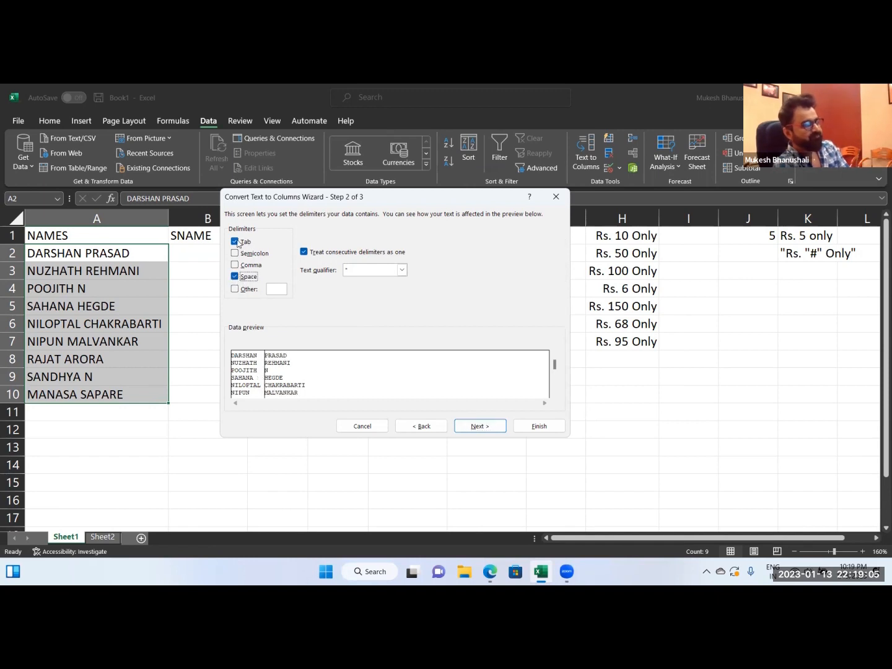
{"action": "left_click", "coordinate": [234, 275]}
{"action": "left_click", "coordinate": [233, 276]}
{"action": "left_click", "coordinate": [234, 277]}
{"action": "left_click", "coordinate": [235, 275]}
{"action": "left_click", "coordinate": [234, 275]}
{"action": "left_click", "coordinate": [235, 277]}
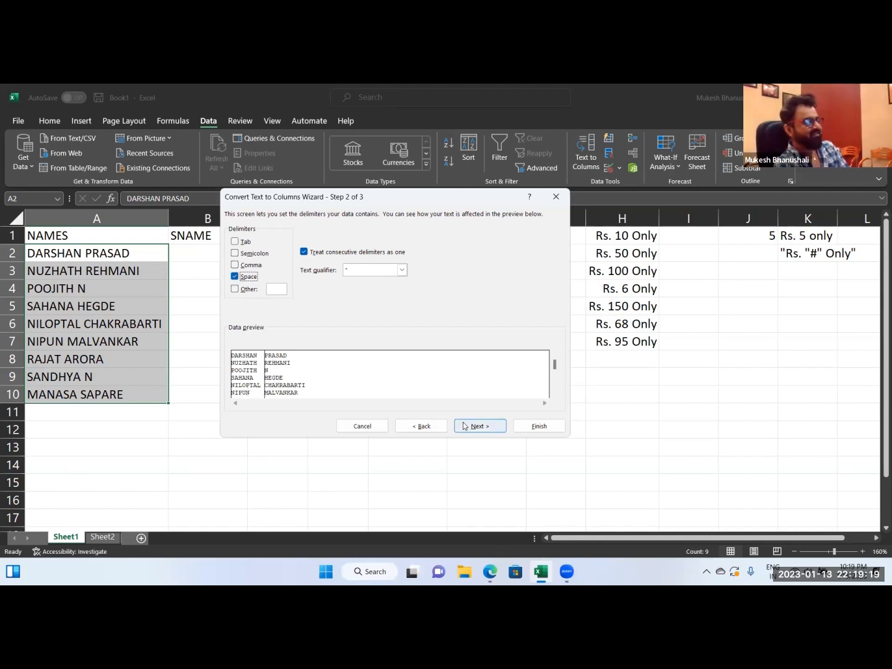
{"action": "left_click", "coordinate": [538, 428]}
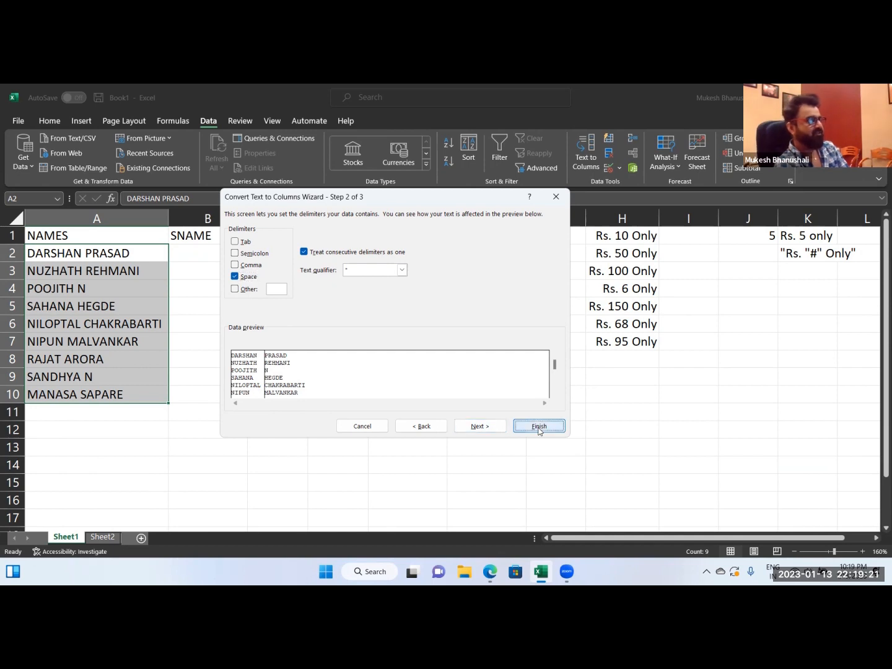
{"action": "left_click", "coordinate": [264, 290]}
Check the split first names in column A and surnames in column B.
{"action": "left_click", "coordinate": [84, 258]}
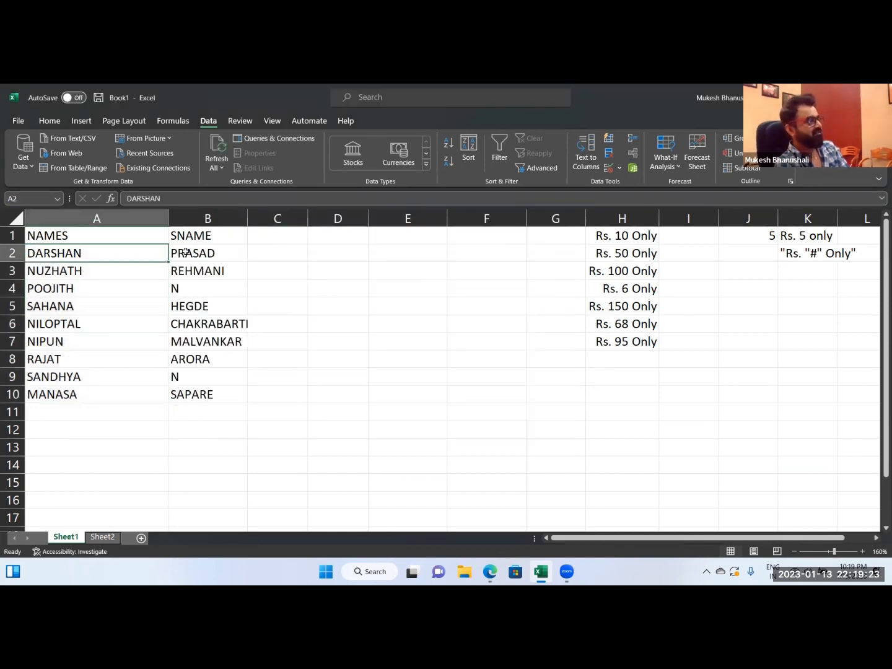
{"action": "left_click", "coordinate": [186, 254]}
{"action": "left_click", "coordinate": [124, 291]}
{"action": "left_click", "coordinate": [189, 306]}
{"action": "left_click", "coordinate": [143, 326]}
{"action": "left_click", "coordinate": [209, 358]}
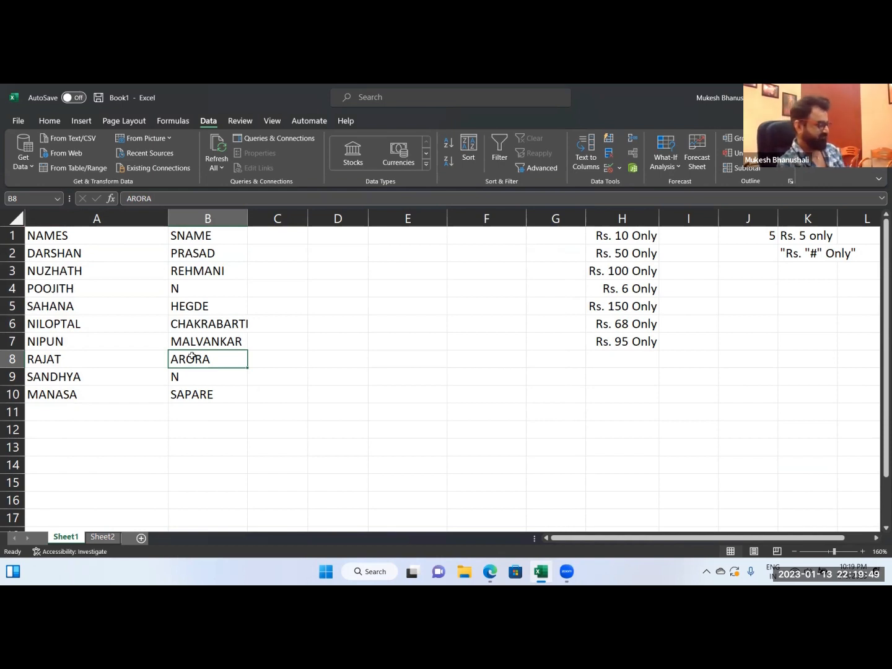
Undo the Text to Columns split of the names in columns A and B.
{"action": "key", "text": "ctrl+z"}
{"action": "left_click", "coordinate": [205, 352]}
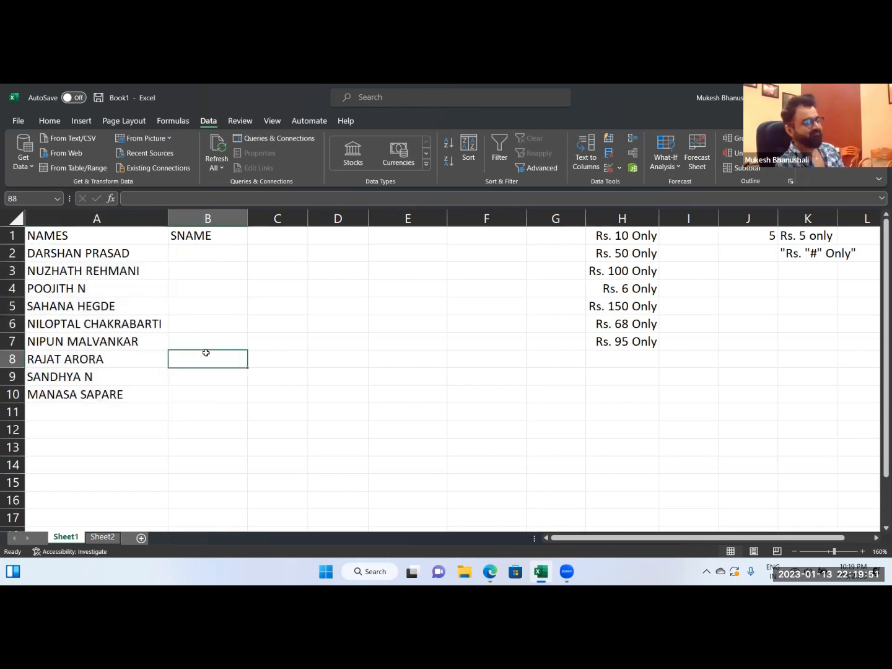
Enter the first name from A2 in B2 and Flash Fill the remaining first names in B3:B10.
{"action": "left_click", "coordinate": [197, 257]}
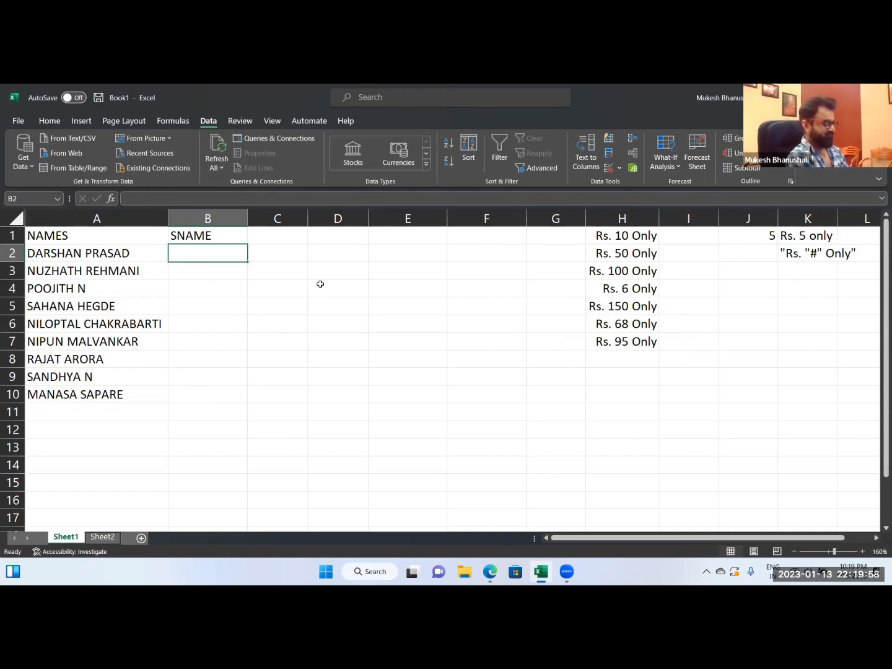
{"action": "key", "text": "Return"}
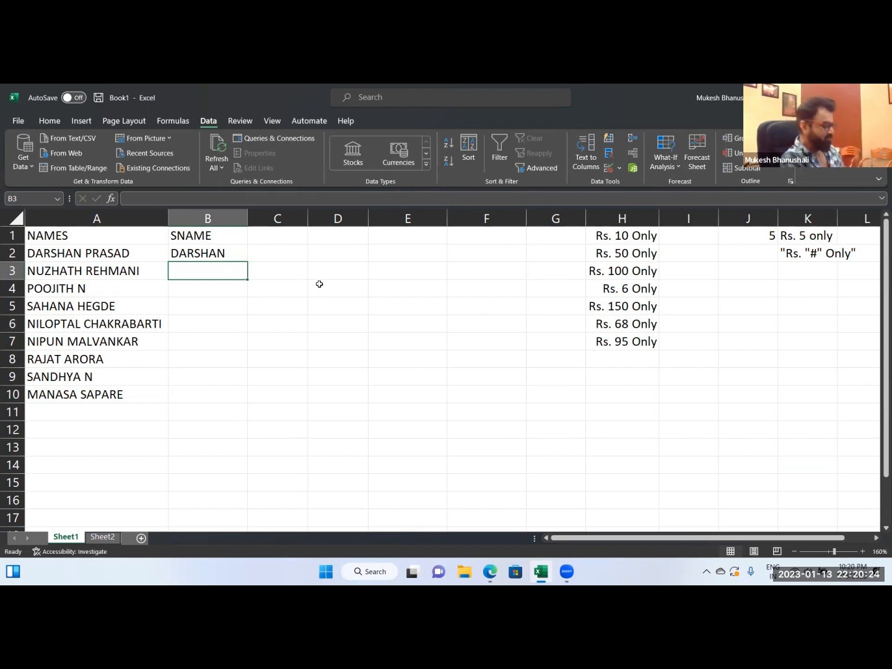
{"action": "key", "text": "ctrl+e"}
{"action": "key", "text": "Right"}
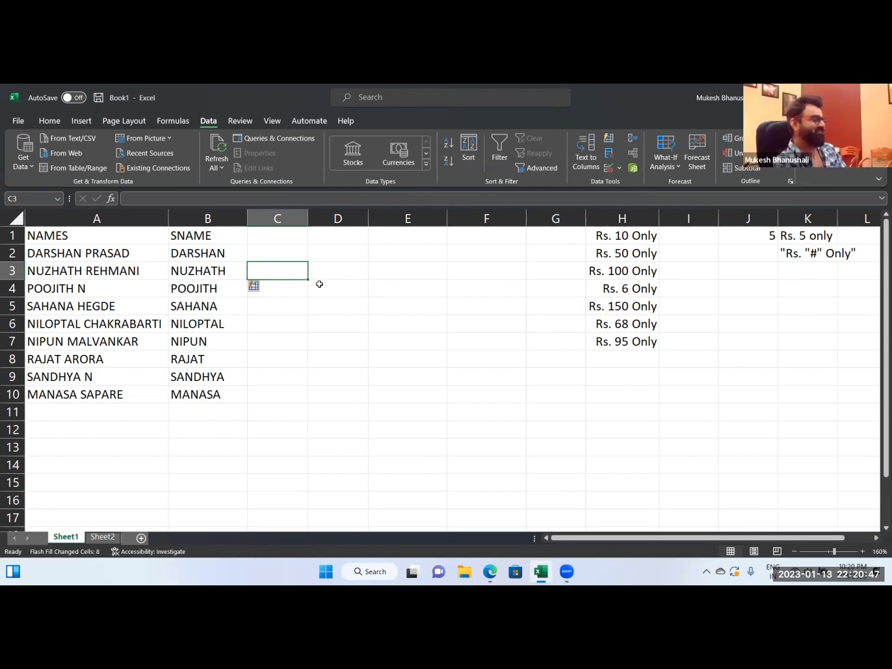
Write the note CTRL E in cell B12 and clear it again.
{"action": "left_click", "coordinate": [210, 436]}
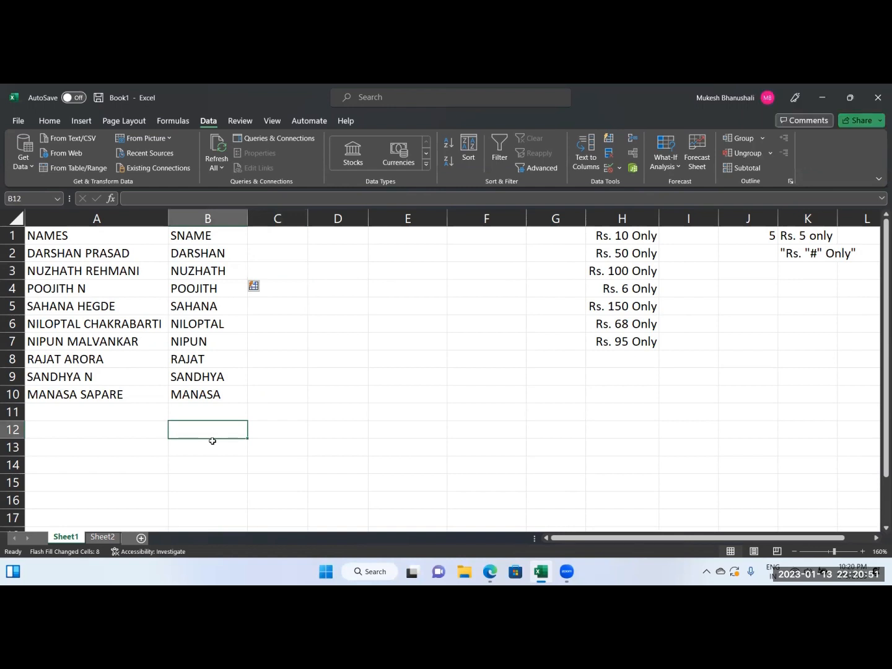
{"action": "type", "text": "CTRL E"}
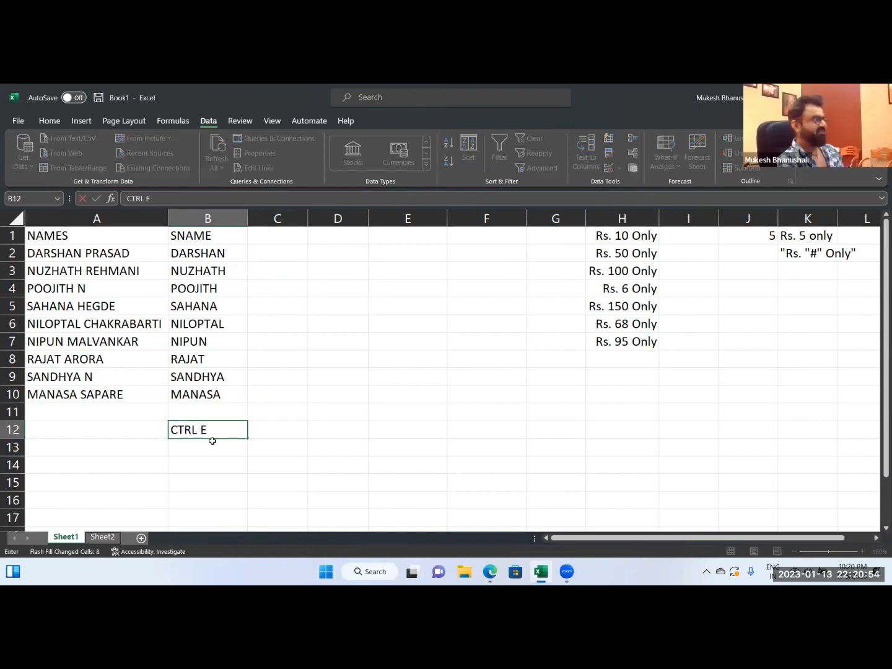
{"action": "key", "text": "Return"}
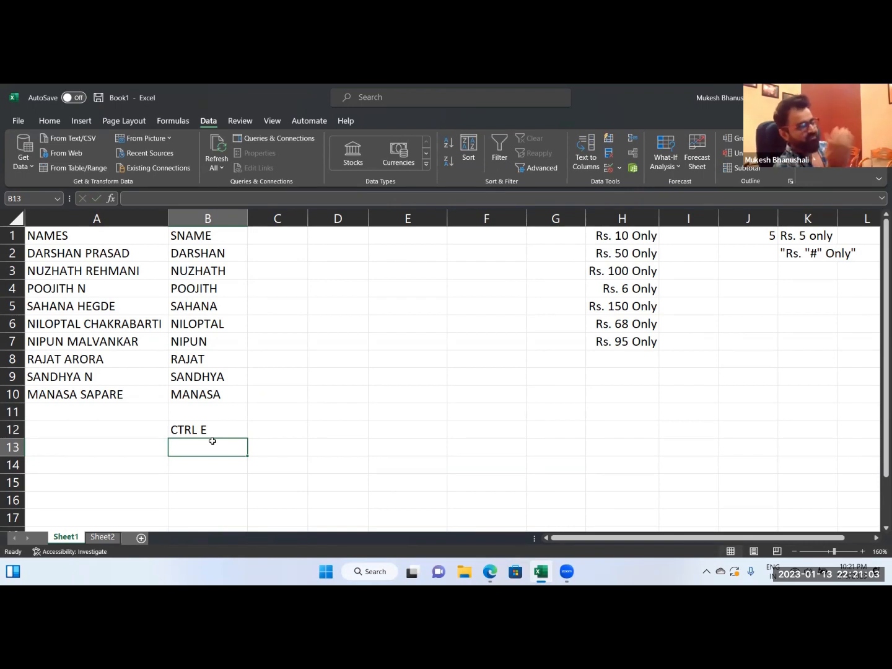
{"action": "key", "text": "Up"}
{"action": "key", "text": "Delete"}
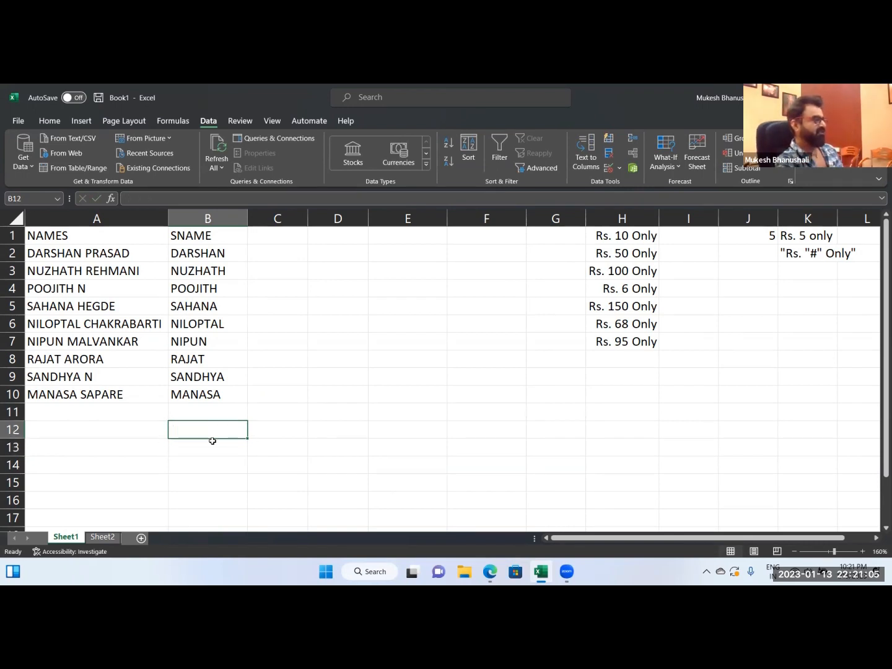
Change the header in B1 to NAME and enter SNAME as the header in C1.
{"action": "key", "text": "Up"}
{"action": "key", "text": "ctrl+Up"}
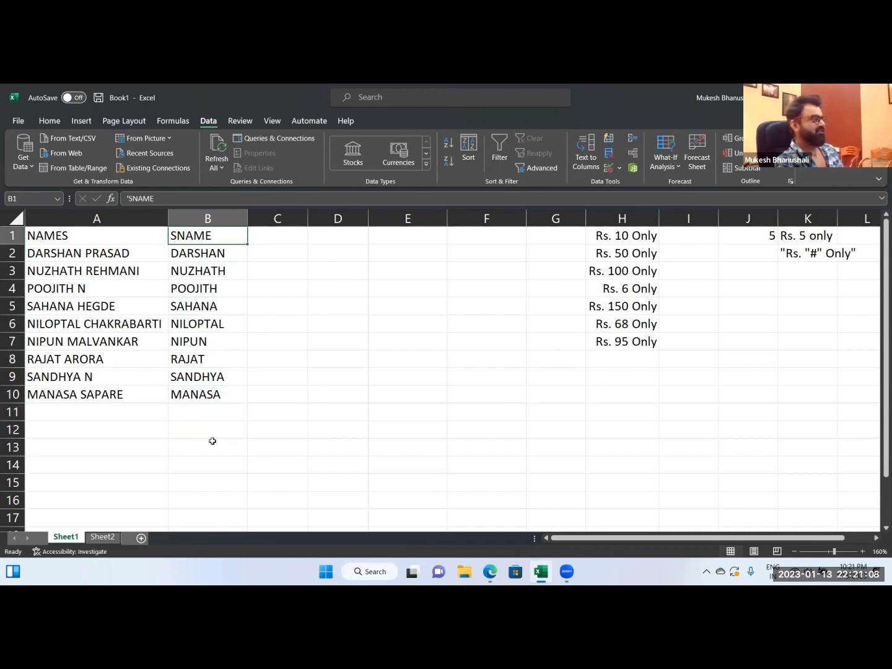
{"action": "key", "text": "Right"}
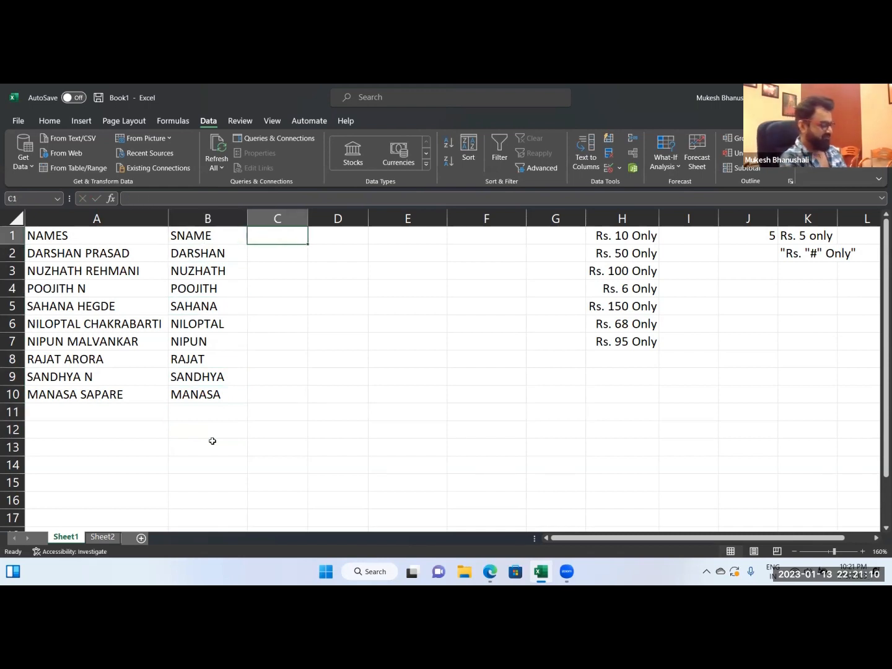
{"action": "type", "text": "SNAME"}
{"action": "key", "text": "Escape"}
{"action": "key", "text": "Left"}
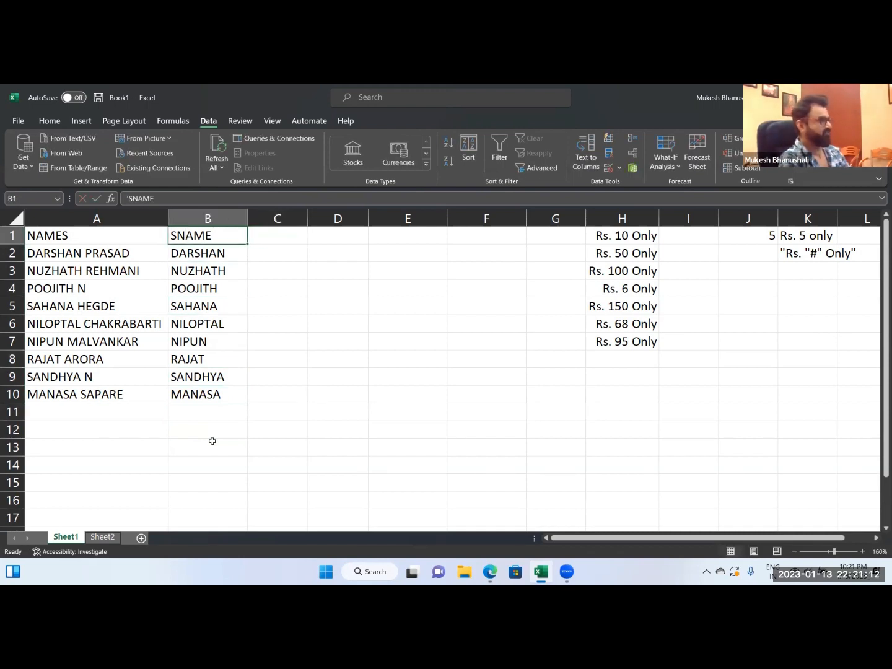
{"action": "type", "text": "NAME"}
{"action": "key", "text": "Right"}
{"action": "type", "text": "SNAME"}
{"action": "key", "text": "Return"}
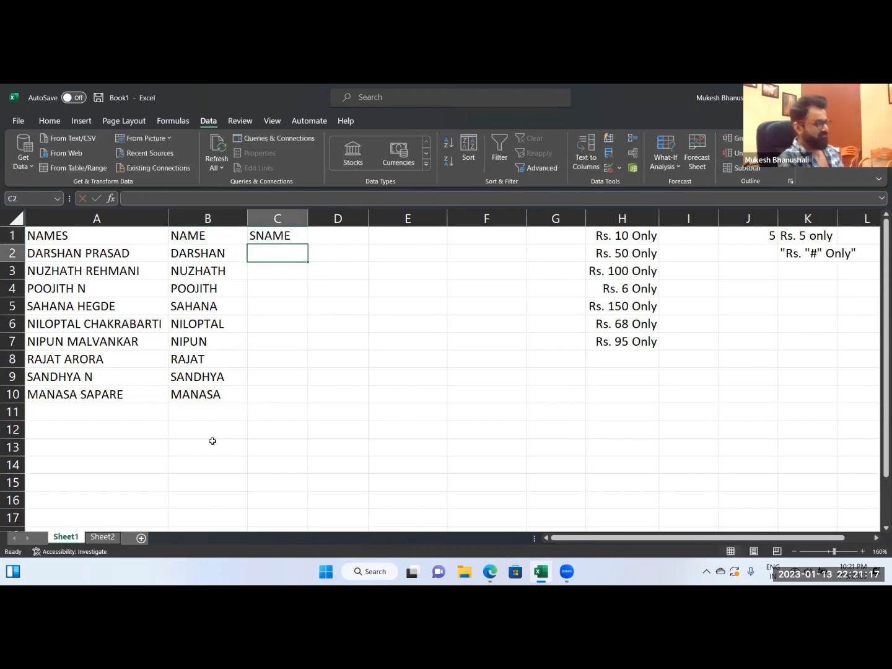
Enter the surname of the person in A2 in cell C2 as the Flash Fill example.
{"action": "key", "text": "Return"}
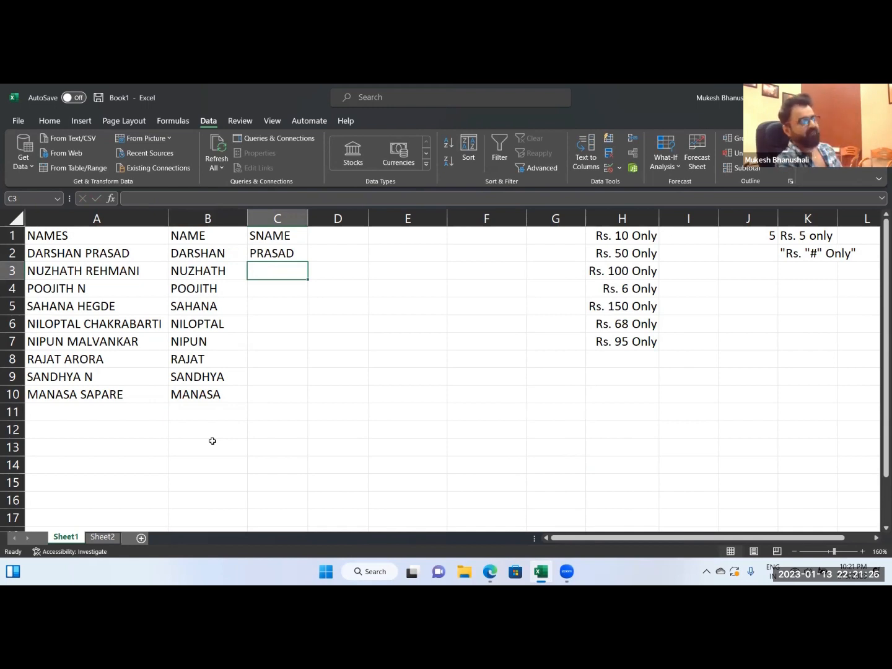
Flash Fill the surnames in C3:C10 from the example in C2, and autofit the width of column C.
{"action": "left_click_drag", "start_coordinate": [267, 306], "coordinate": [265, 359]}
{"action": "left_click", "coordinate": [265, 358]}
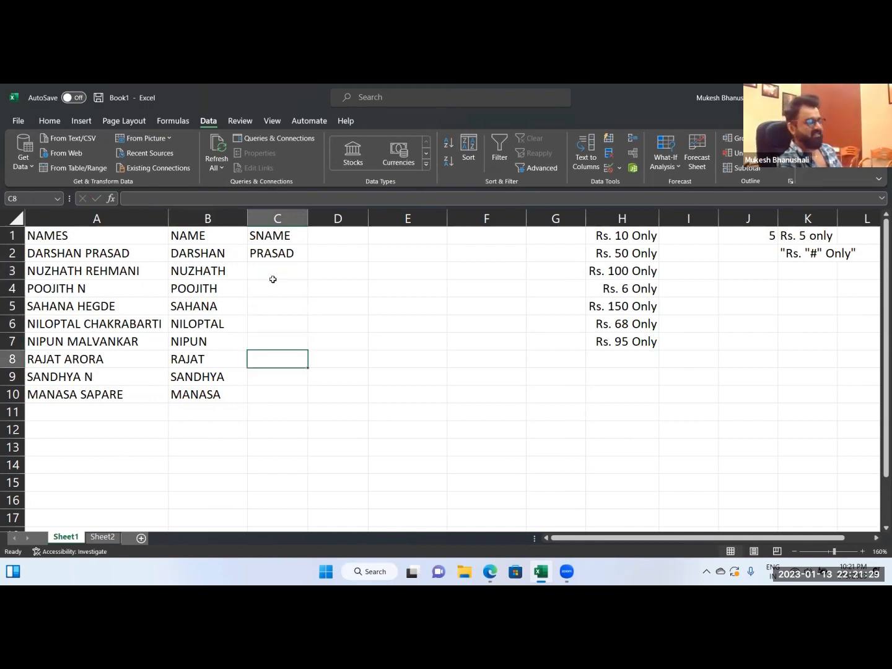
{"action": "left_click_drag", "start_coordinate": [272, 280], "coordinate": [269, 377]}
{"action": "left_click", "coordinate": [269, 267]}
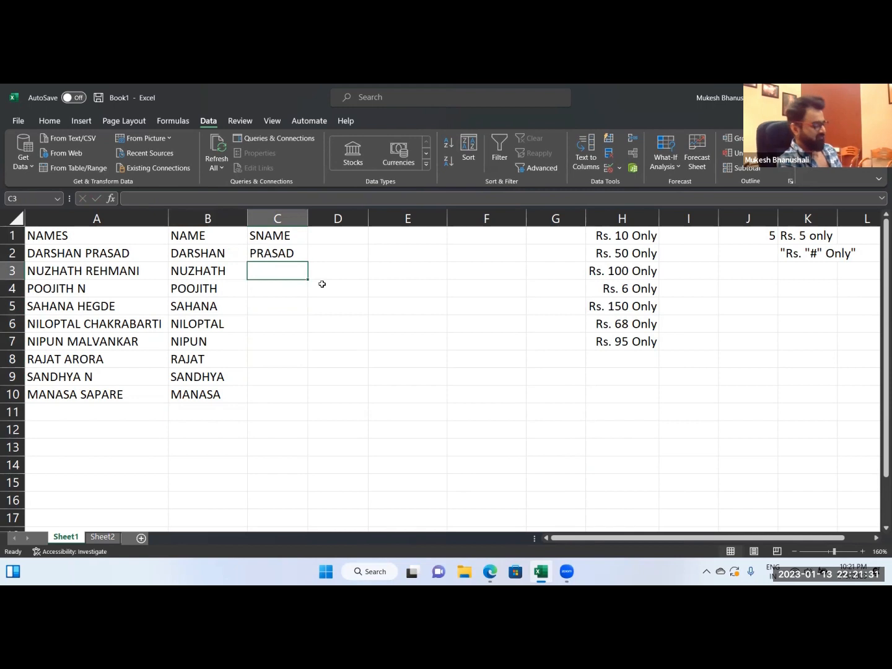
{"action": "left_click", "coordinate": [295, 256]}
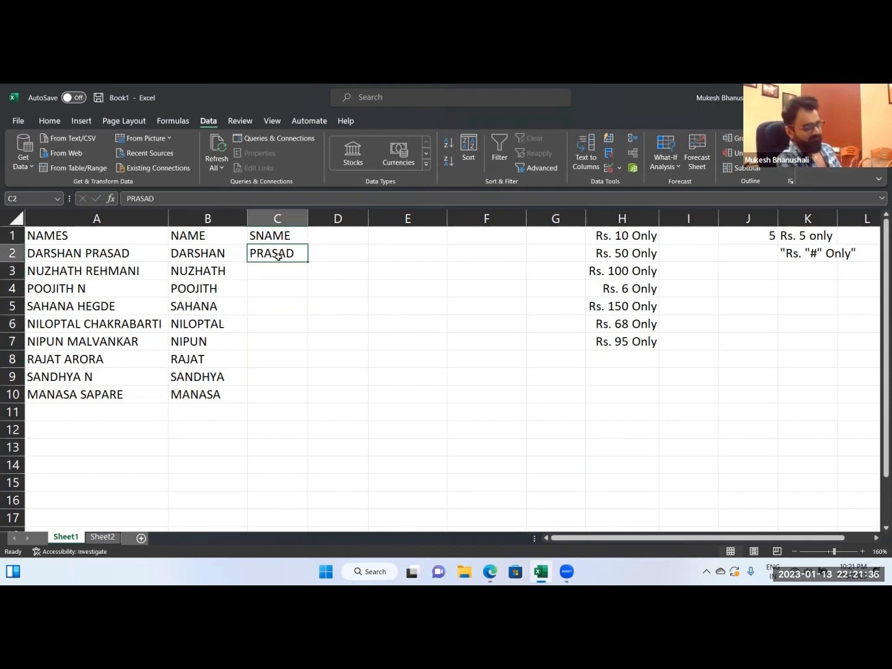
{"action": "key", "text": "Return"}
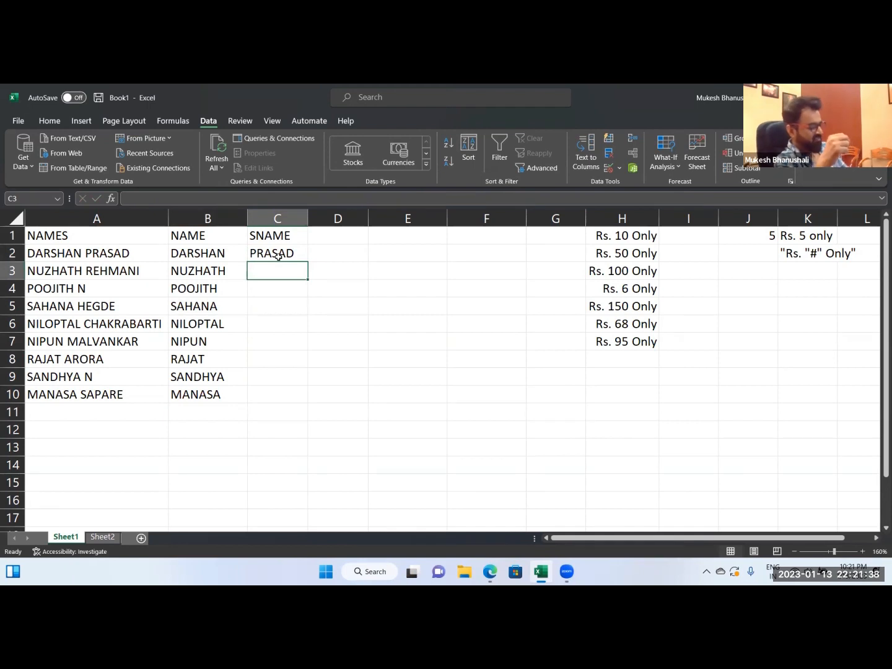
{"action": "key", "text": "ctrl+e"}
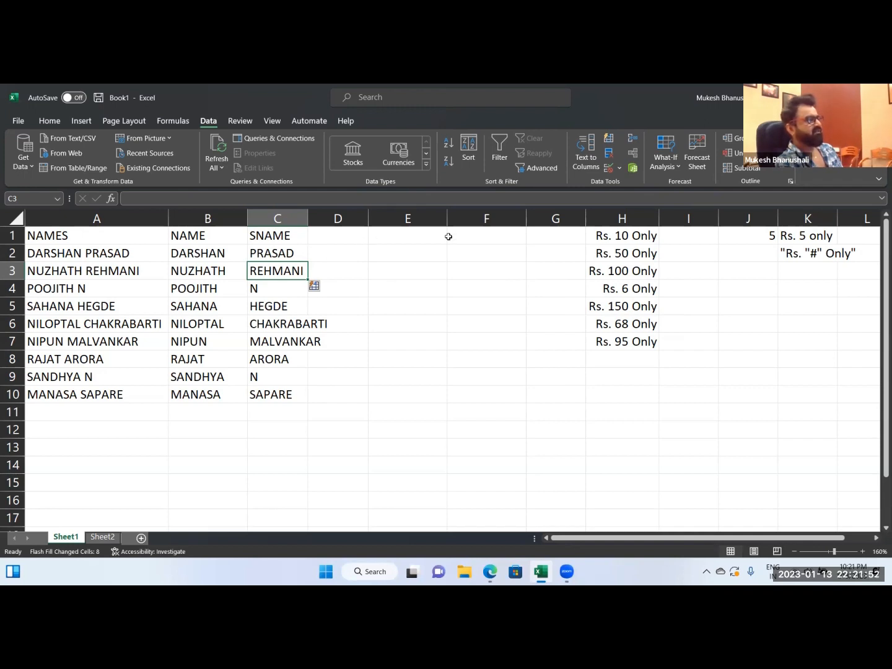
{"action": "double_click", "coordinate": [307, 218]}
Try Flash Fill of the initials in D3:D10 from DP entered in D2, and undo both the fill and the entry.
{"action": "left_click", "coordinate": [369, 258]}
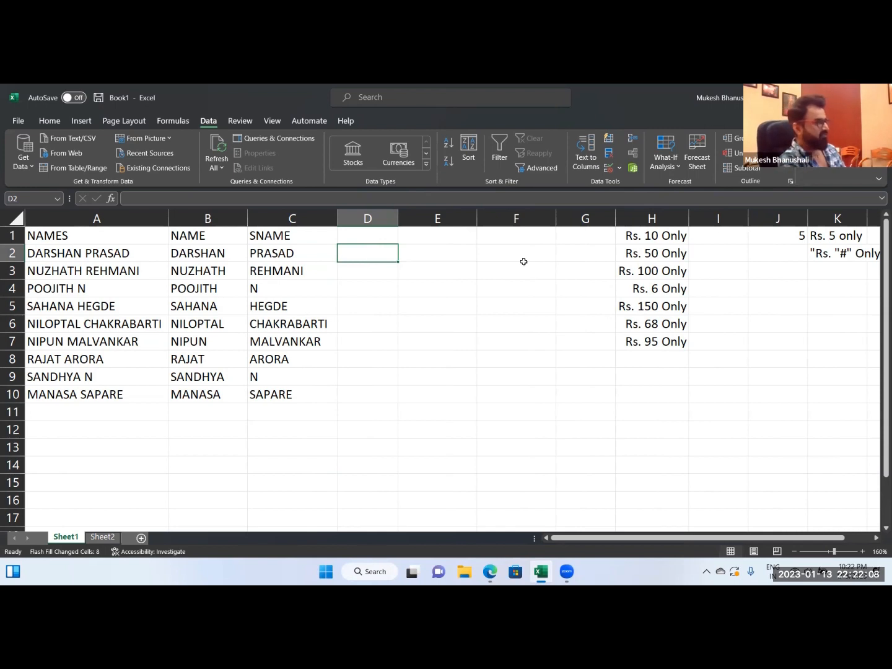
{"action": "type", "text": "DP"}
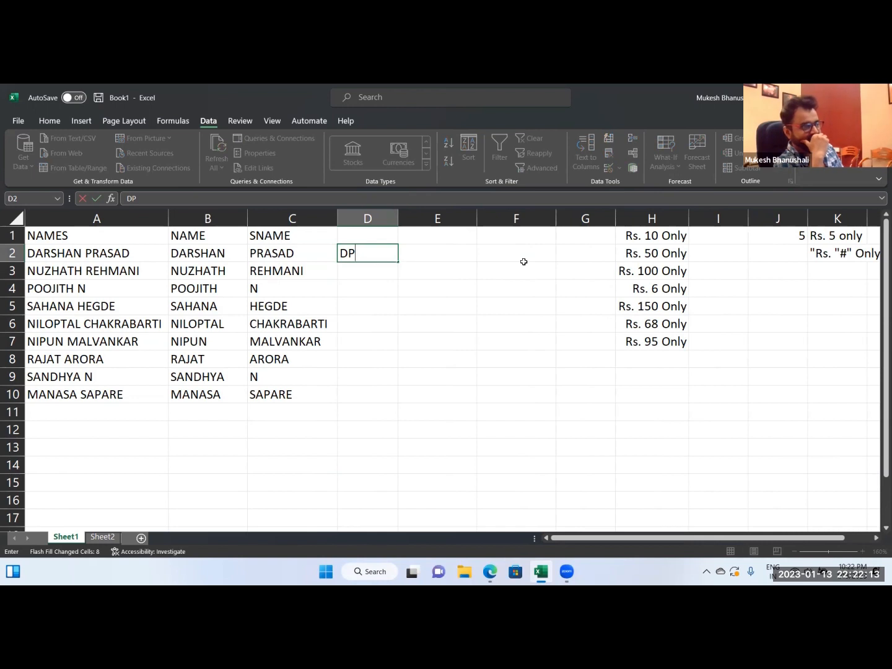
{"action": "key", "text": "Return"}
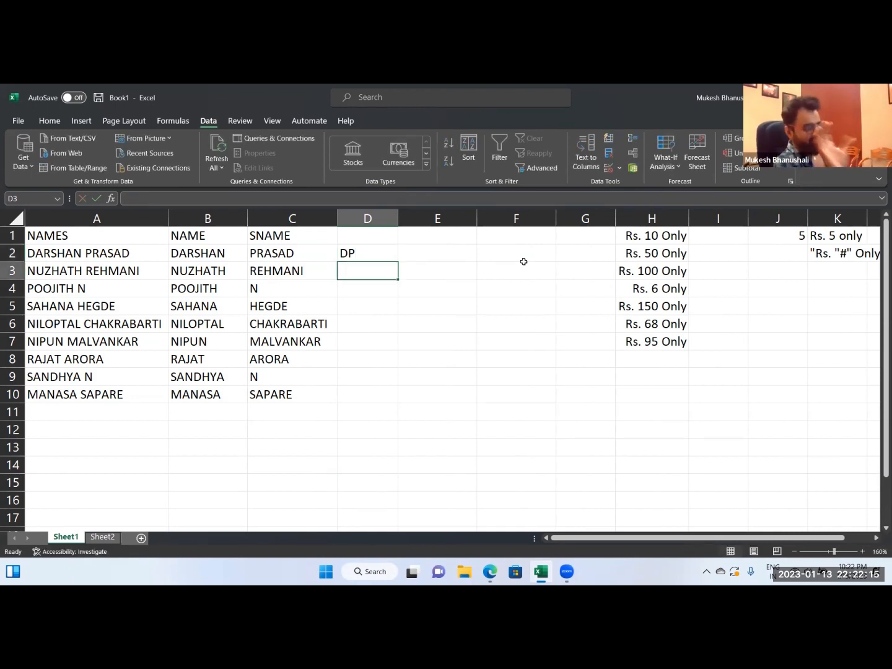
{"action": "key", "text": "ctrl+e"}
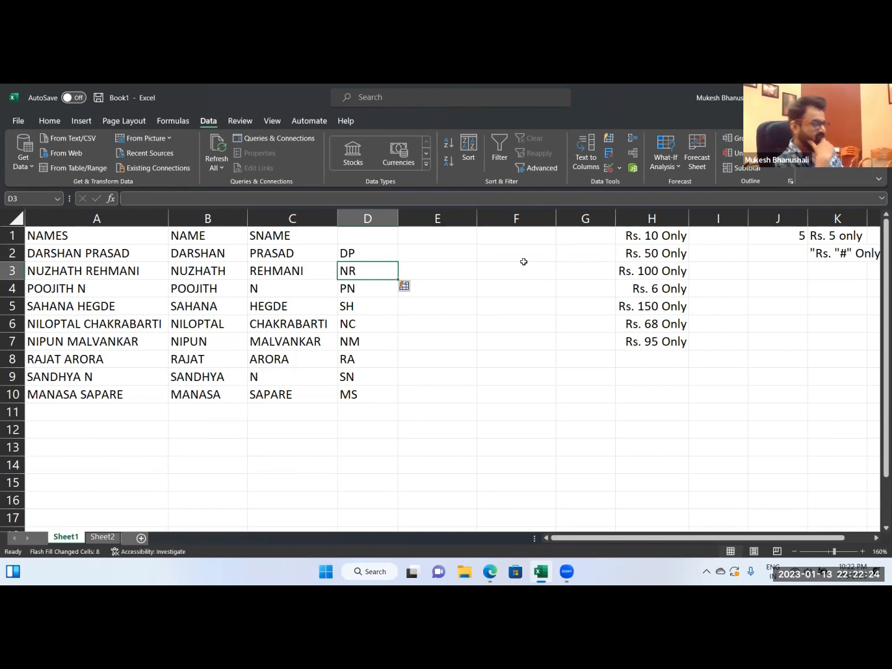
{"action": "key", "text": "Up"}
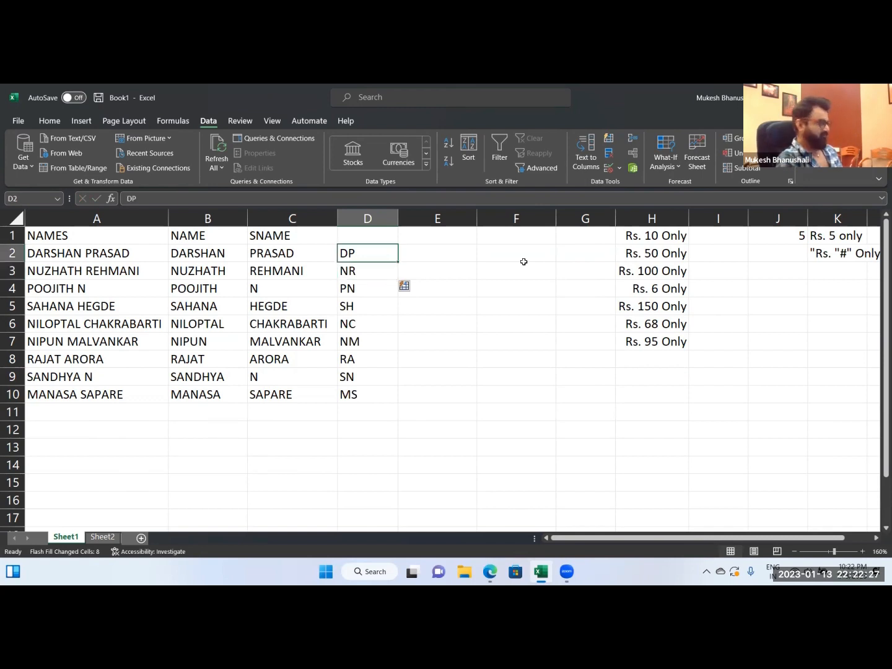
{"action": "key", "text": "ctrl+z"}
{"action": "key", "text": "ctrl+z"}
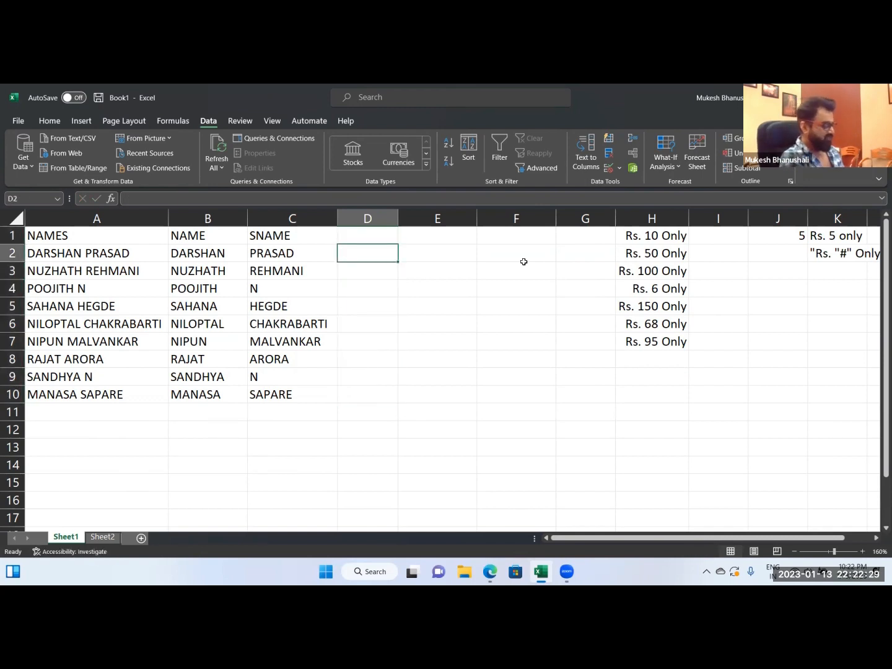
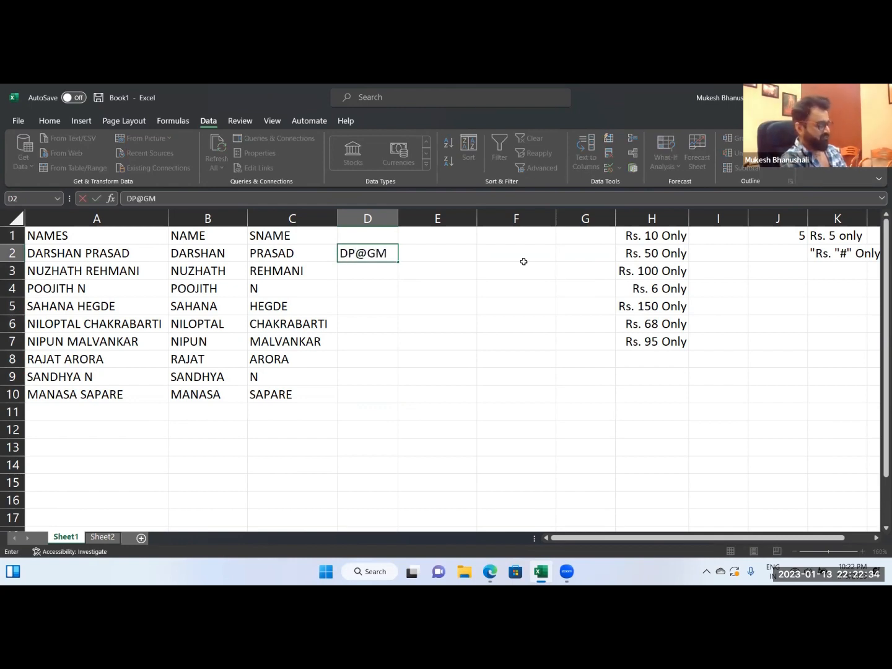
Enter an e-mail address in D2 made of the person's uppercase initials followed by a lowercase gmail.com domain.
{"action": "key", "text": "Return"}
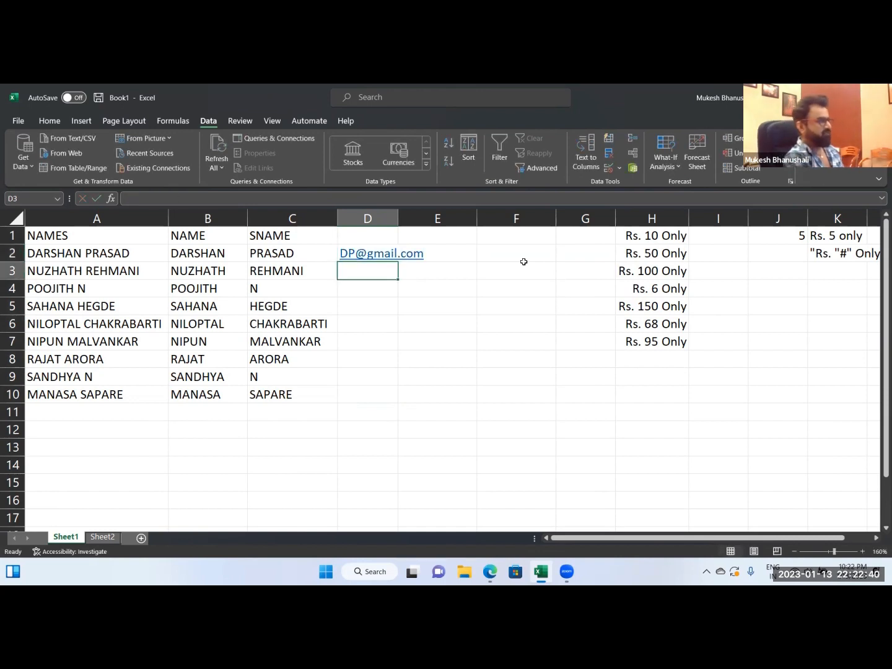
Try to Flash Fill the e-mail addresses in D3:D10 from the single example in D2, and undo the fill.
{"action": "key", "text": "ctrl+e"}
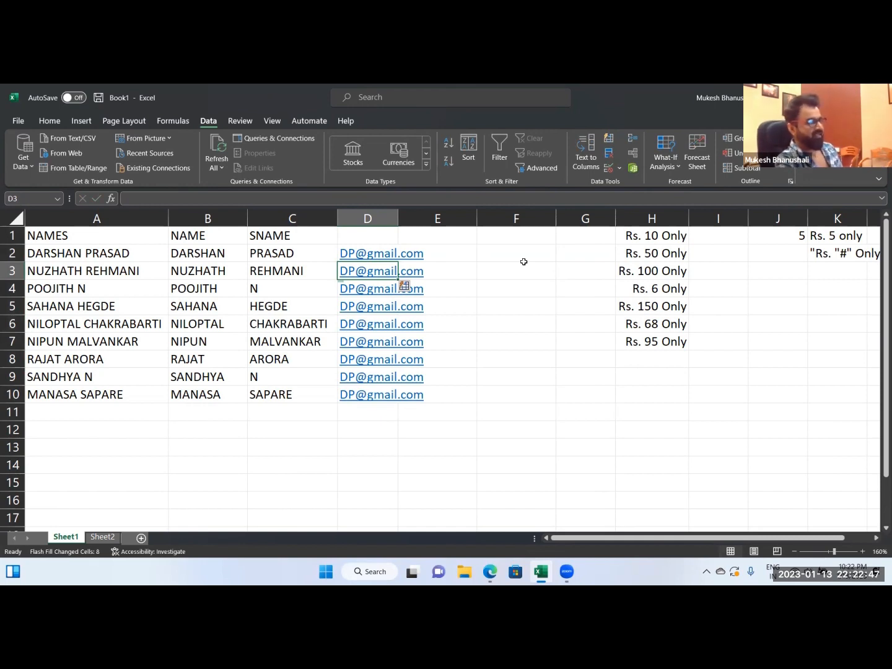
{"action": "key", "text": "ctrl+z"}
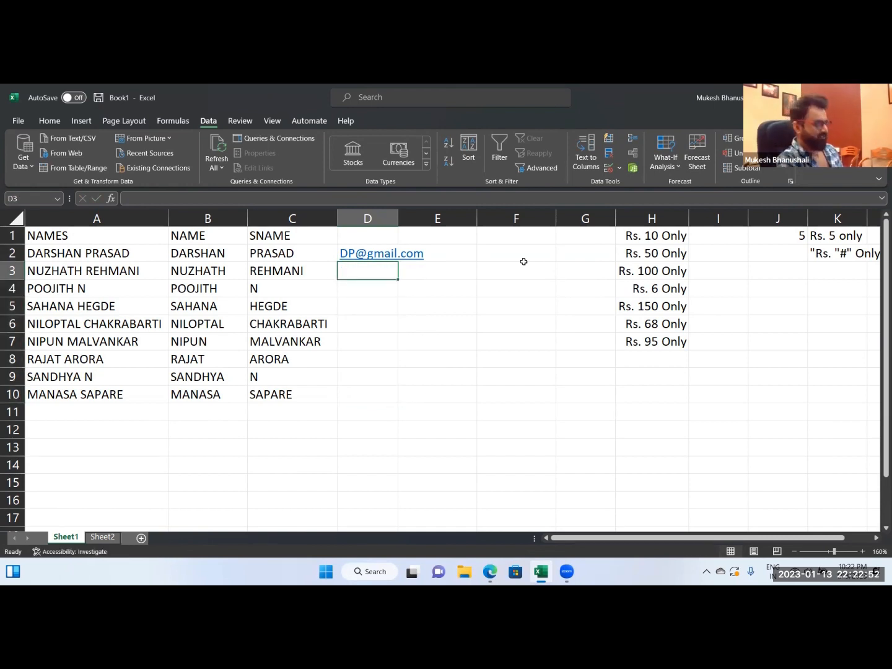
Enter the second person's initials-based gmail.com e-mail address in D3 and Flash Fill the remaining addresses in D4:D10.
{"action": "type", "text": "nr"}
{"action": "key", "text": "BackSpace"}
{"action": "key", "text": "BackSpace"}
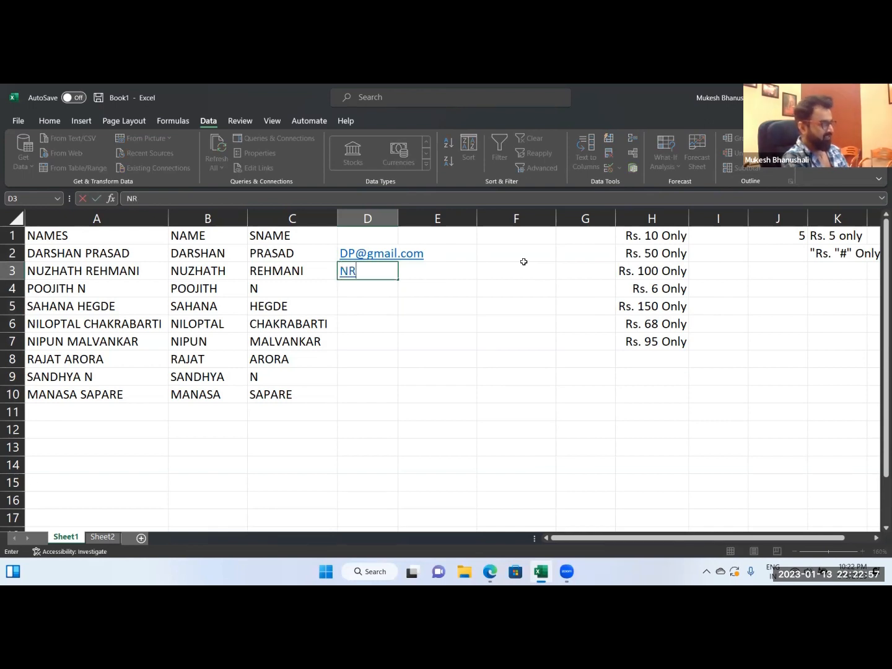
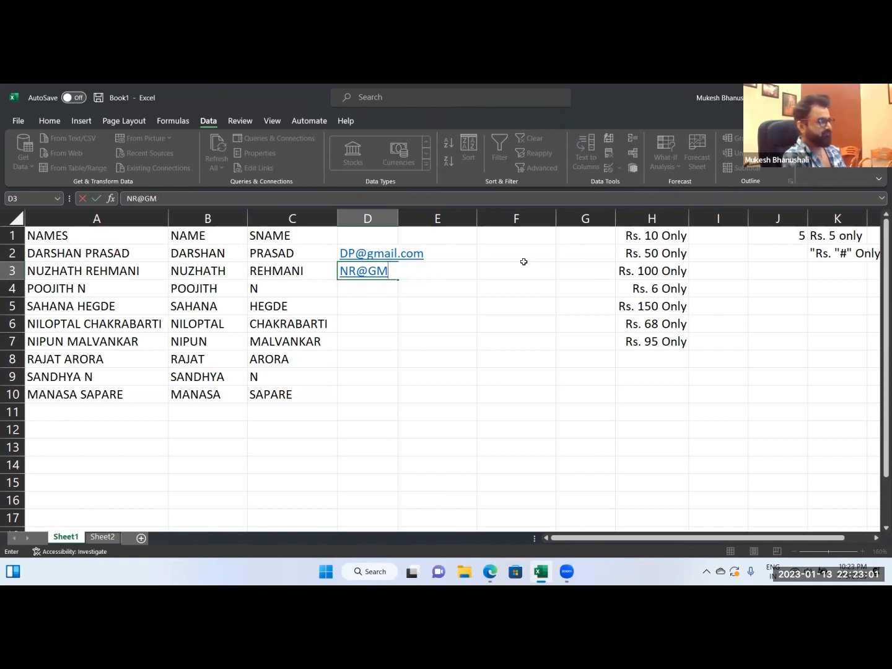
{"action": "type", "text": "gmail.com"}
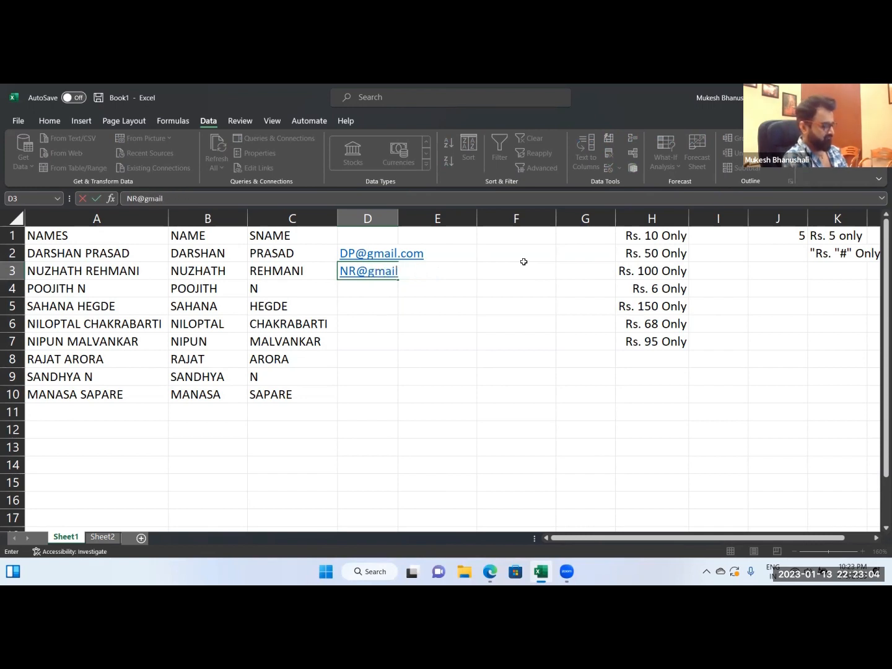
{"action": "key", "text": "Return"}
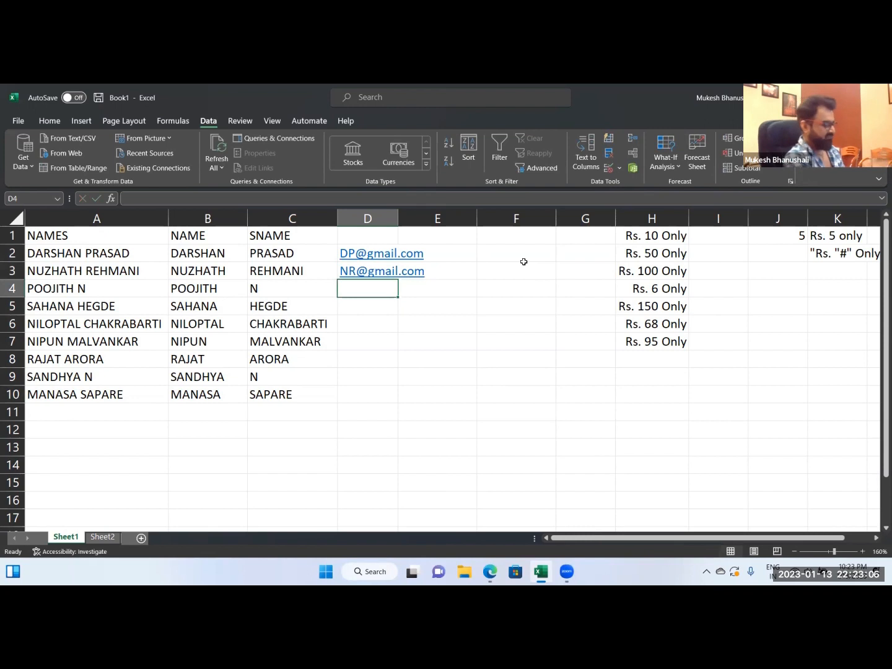
{"action": "key", "text": "ctrl+e"}
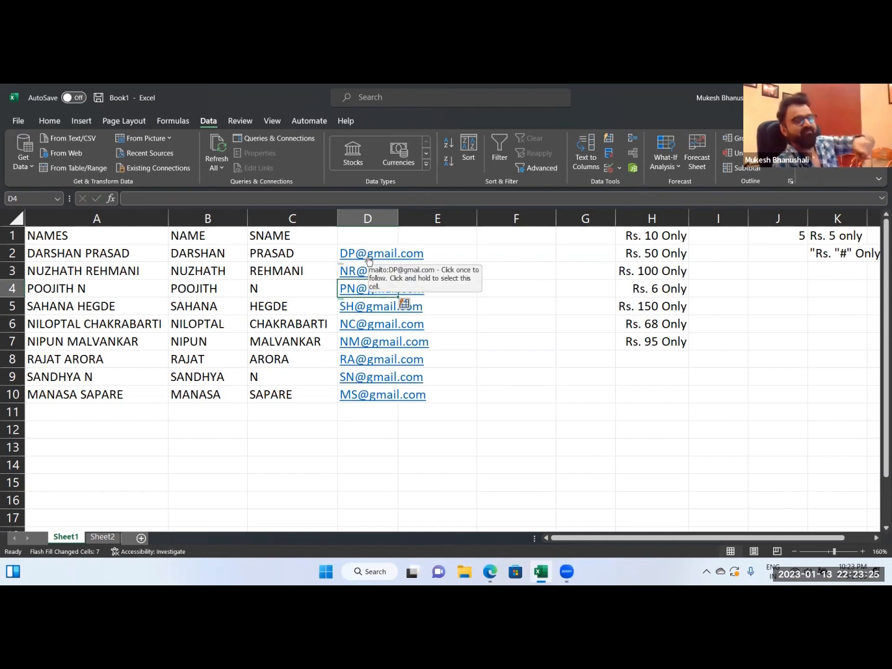
Clear the formatted rupee amounts from column H.
{"action": "left_click", "coordinate": [384, 400]}
{"action": "left_click", "coordinate": [358, 432]}
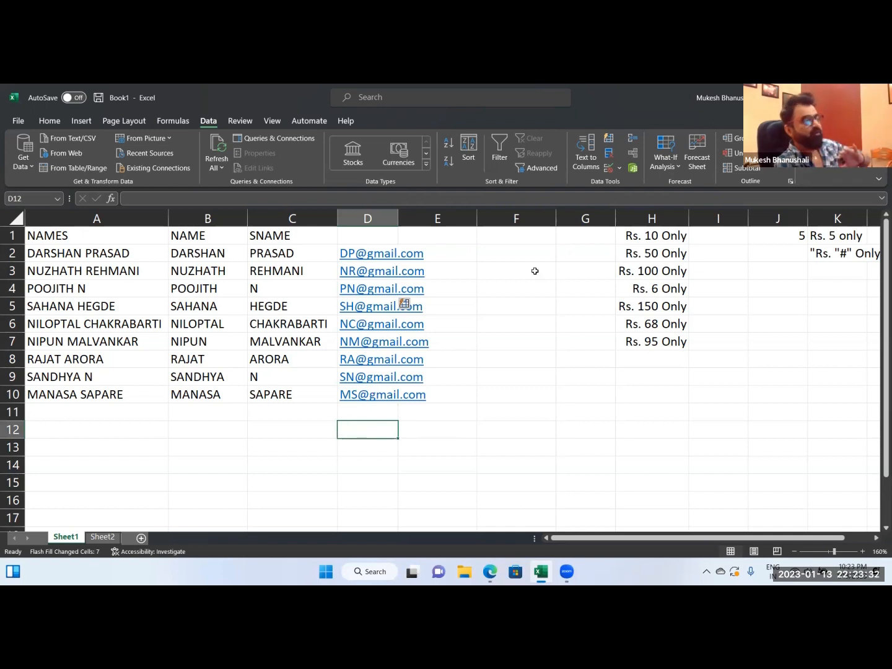
{"action": "left_click", "coordinate": [639, 217]}
{"action": "key", "text": "Delete"}
Enter the first person's first name in proper case in F2 and try to Flash Fill the rest from F3.
{"action": "left_click", "coordinate": [516, 256]}
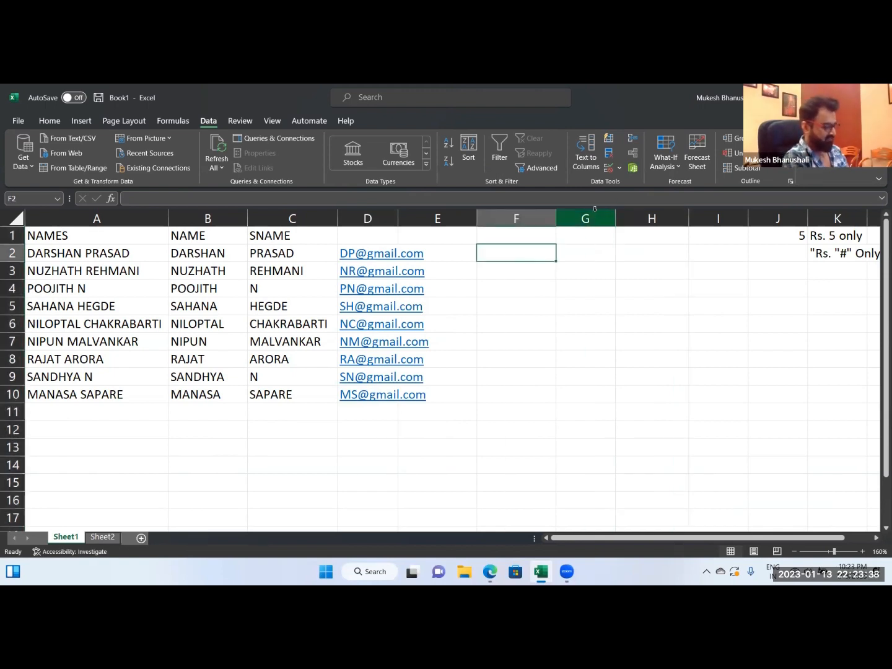
{"action": "type", "text": "dar"}
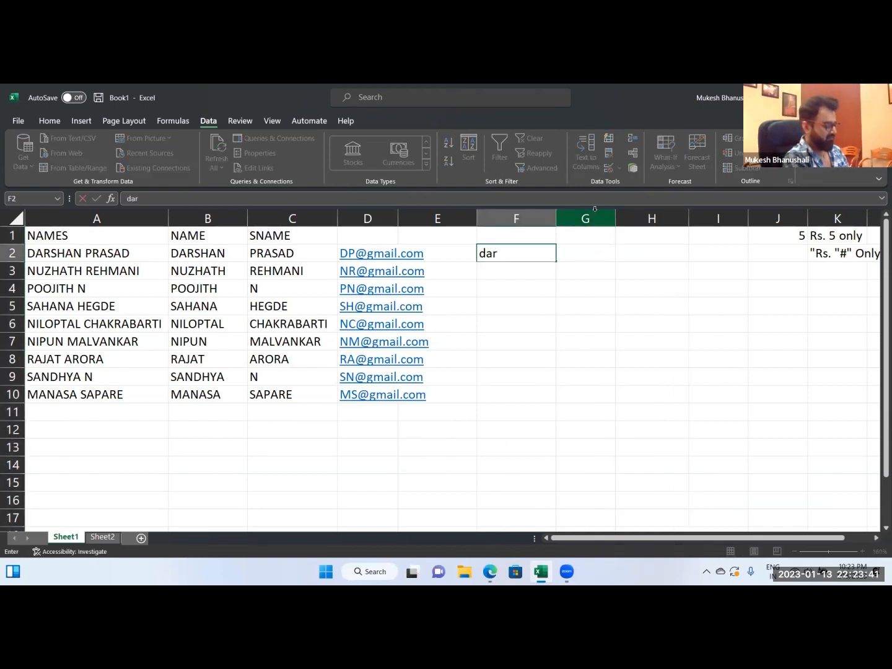
{"action": "key", "text": "BackSpace"}
{"action": "key", "text": "Return"}
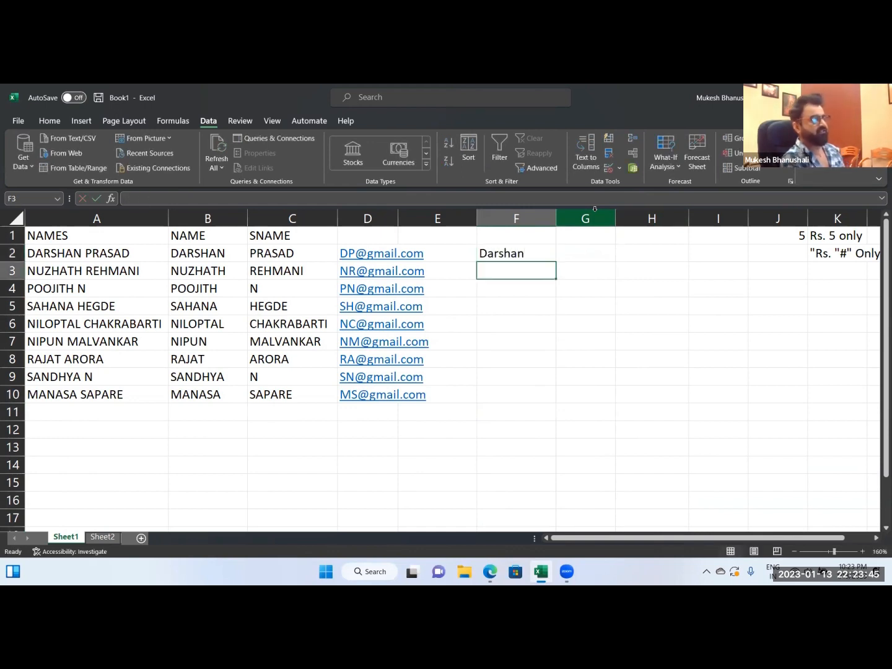
{"action": "key", "text": "ctrl+e"}
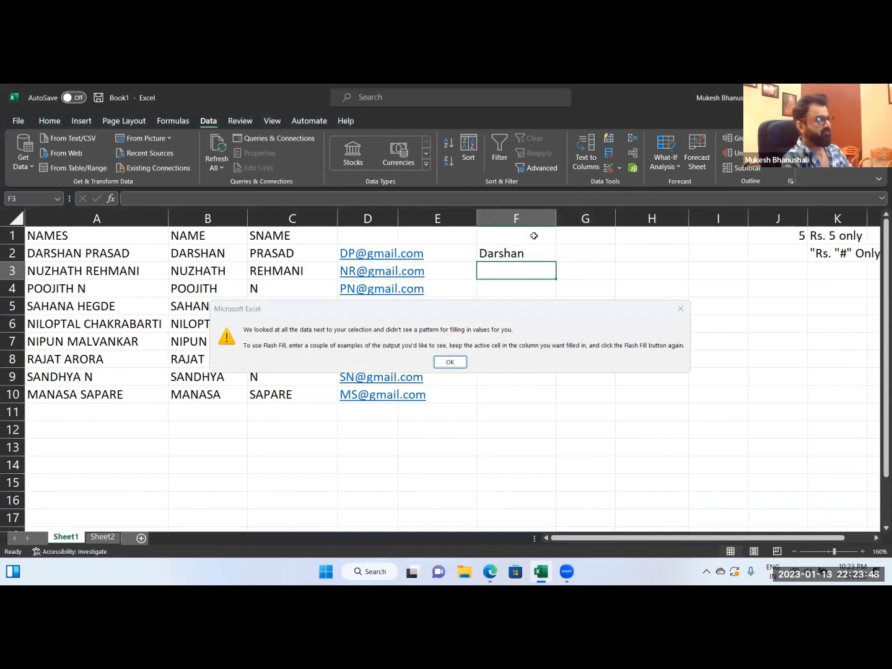
{"action": "key", "text": "Return"}
Widen column D to fit the full e-mail addresses.
{"action": "left_click_drag", "start_coordinate": [398, 215], "coordinate": [432, 215]}
{"action": "left_click_drag", "start_coordinate": [471, 254], "coordinate": [506, 380]}
{"action": "left_click", "coordinate": [526, 315]}
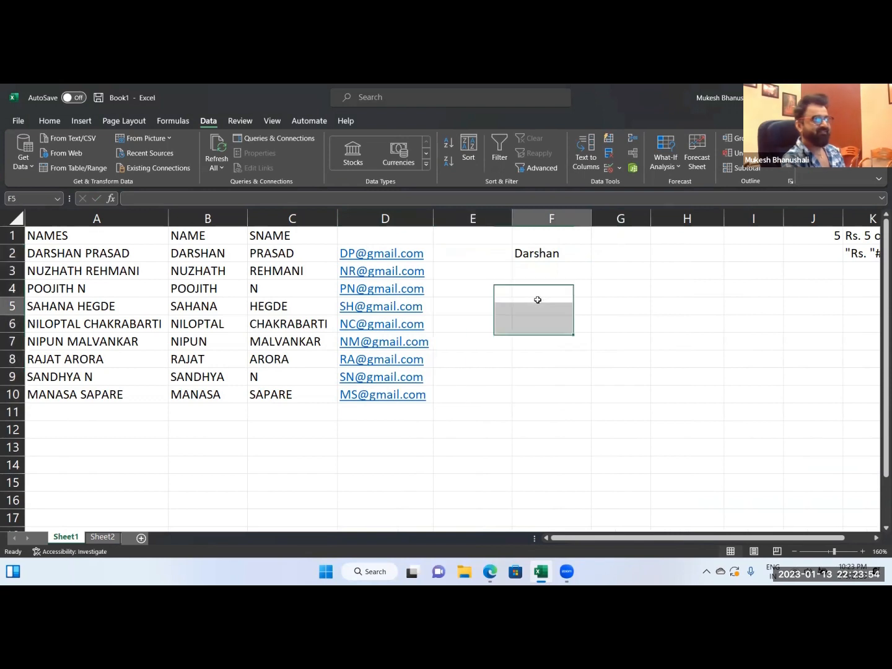
Move the example first name from F2 to E2 and Flash Fill column E from E3.
{"action": "left_click", "coordinate": [532, 259]}
{"action": "left_click_drag", "start_coordinate": [532, 261], "coordinate": [487, 263]}
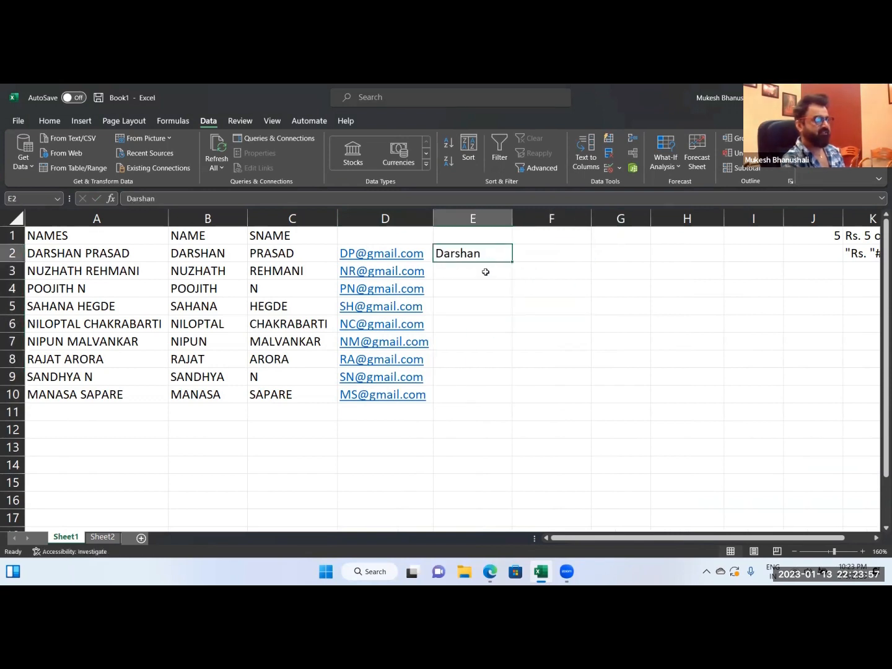
{"action": "left_click", "coordinate": [484, 271]}
{"action": "key", "text": "ctrl+e"}
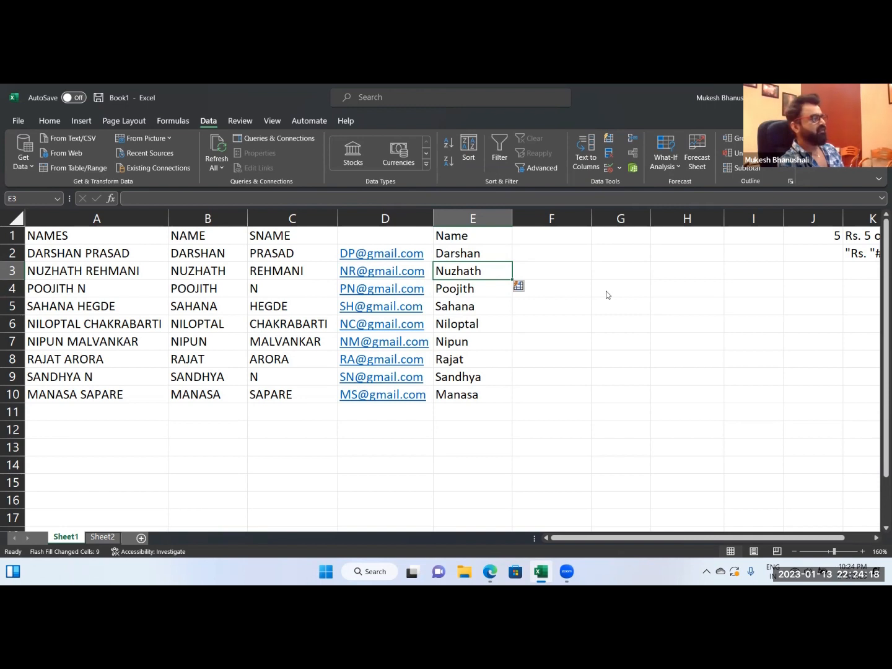
Clear the contents of B2:E10 and enter the first person's first name in lowercase in B2.
{"action": "left_click_drag", "start_coordinate": [207, 254], "coordinate": [449, 396]}
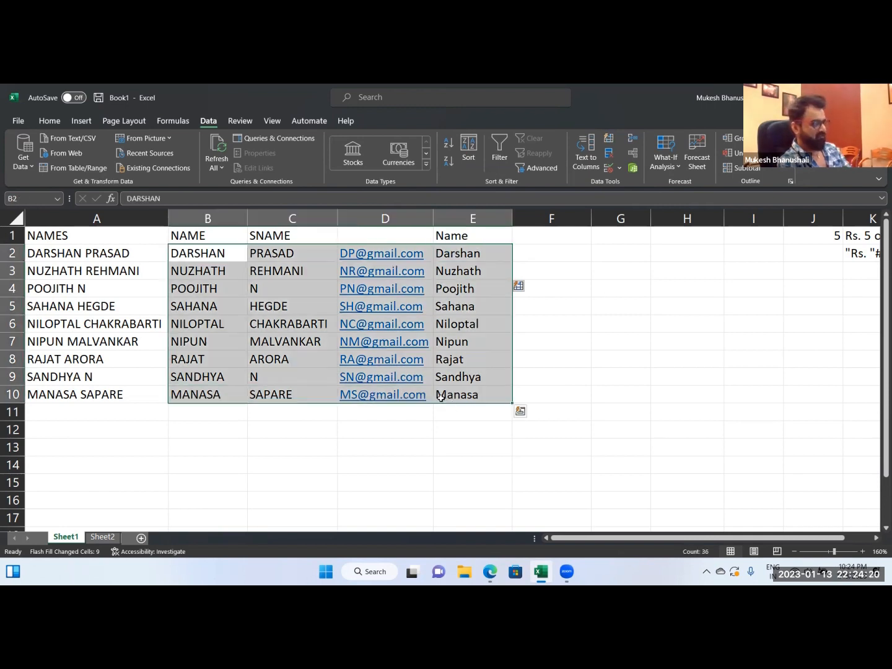
{"action": "key", "text": "Delete"}
{"action": "left_click", "coordinate": [204, 256]}
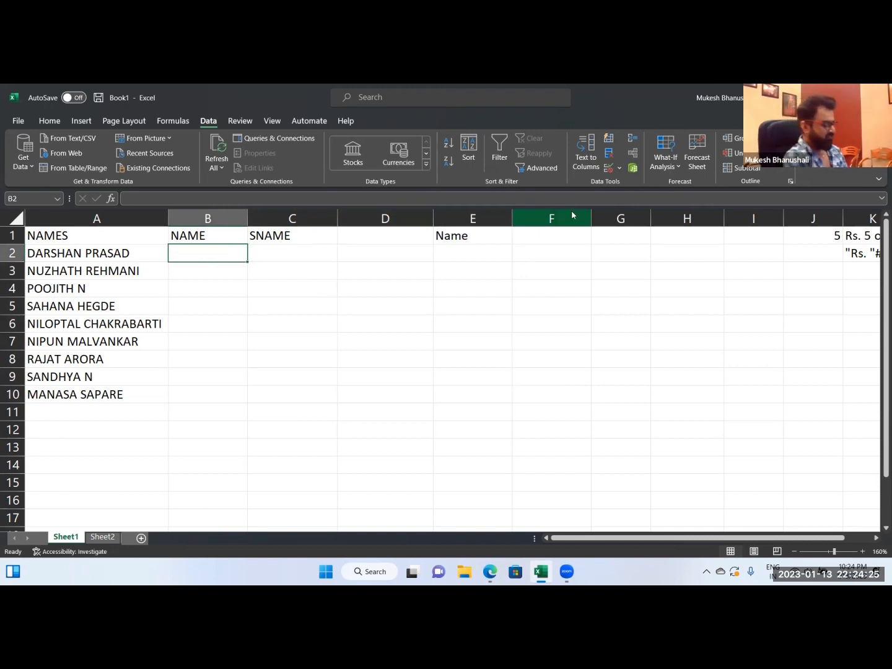
{"action": "key", "text": "Return"}
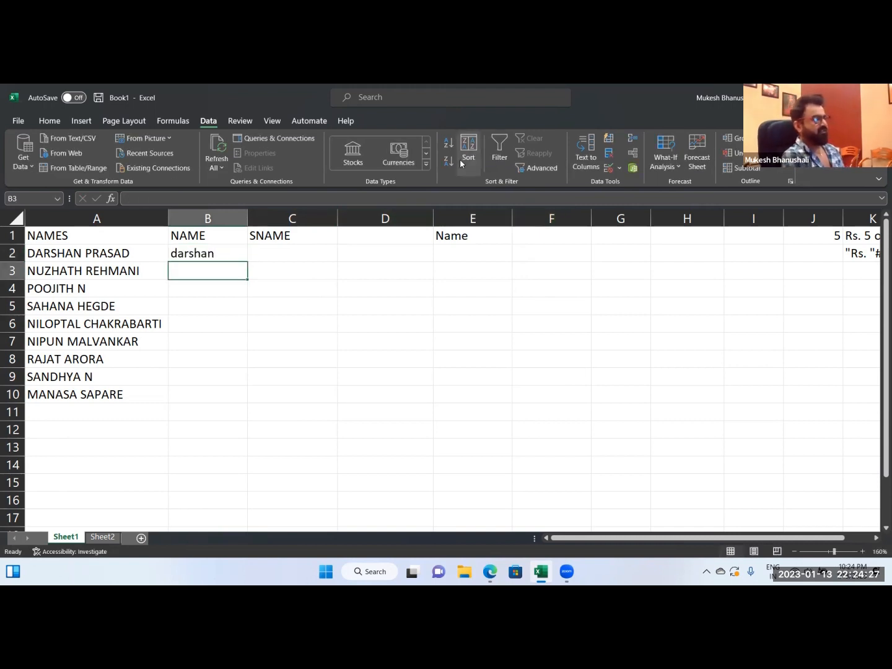
Fill the B2 entry down to B10 and change the Auto Fill option from Copy Cells to Flash Fill.
{"action": "left_click", "coordinate": [224, 254]}
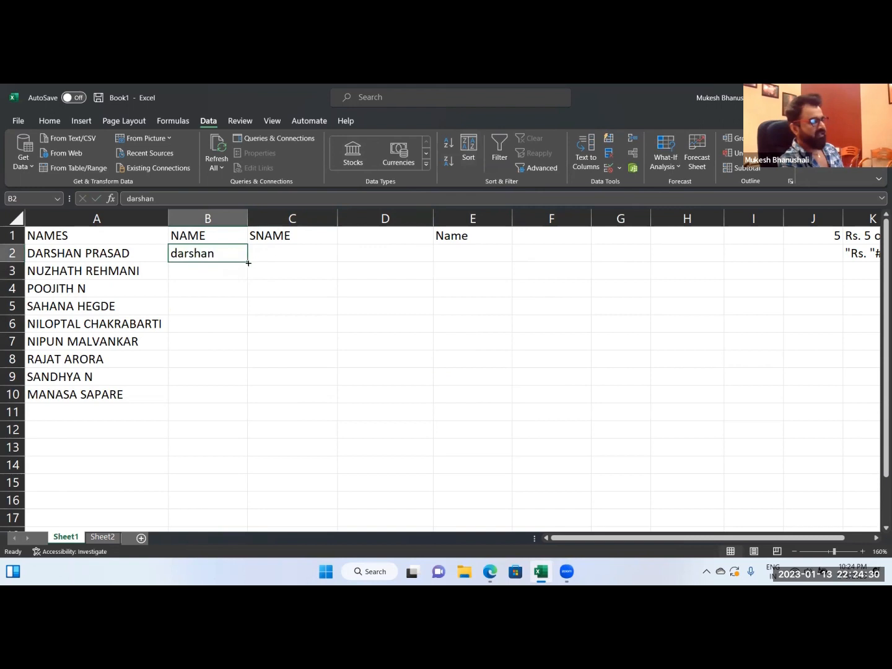
{"action": "left_click_drag", "start_coordinate": [247, 261], "coordinate": [236, 401]}
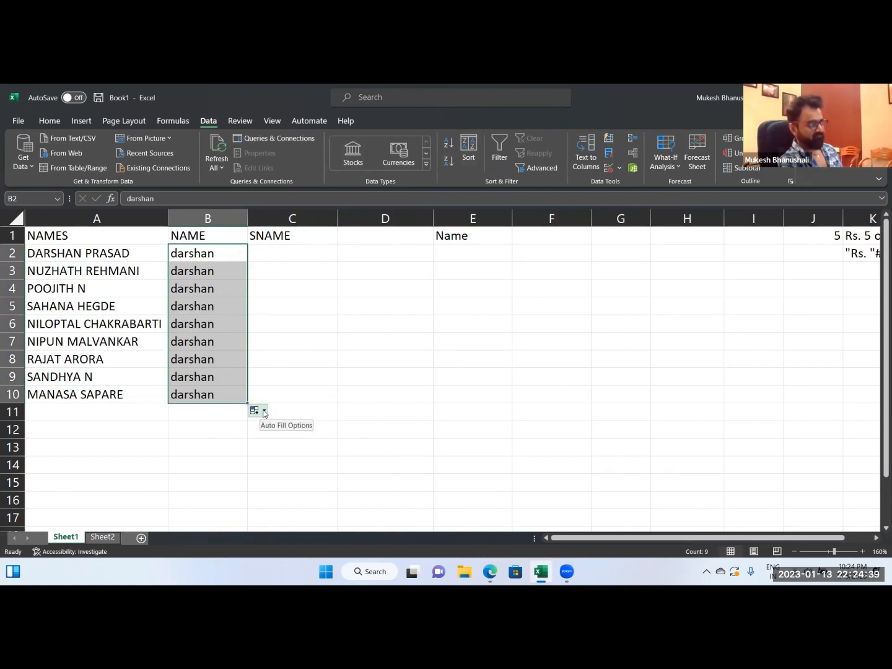
{"action": "left_click", "coordinate": [263, 412]}
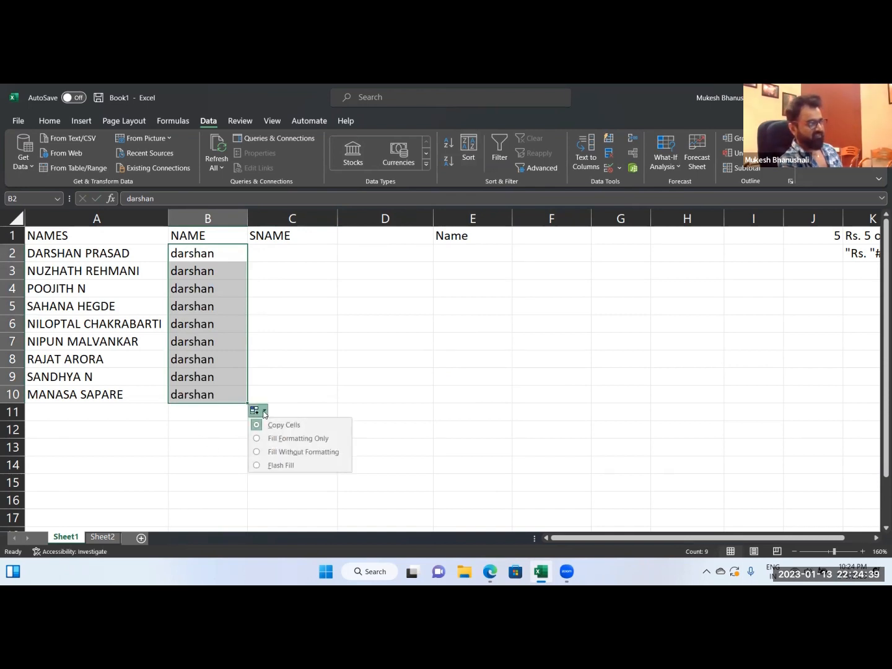
{"action": "left_click", "coordinate": [280, 465]}
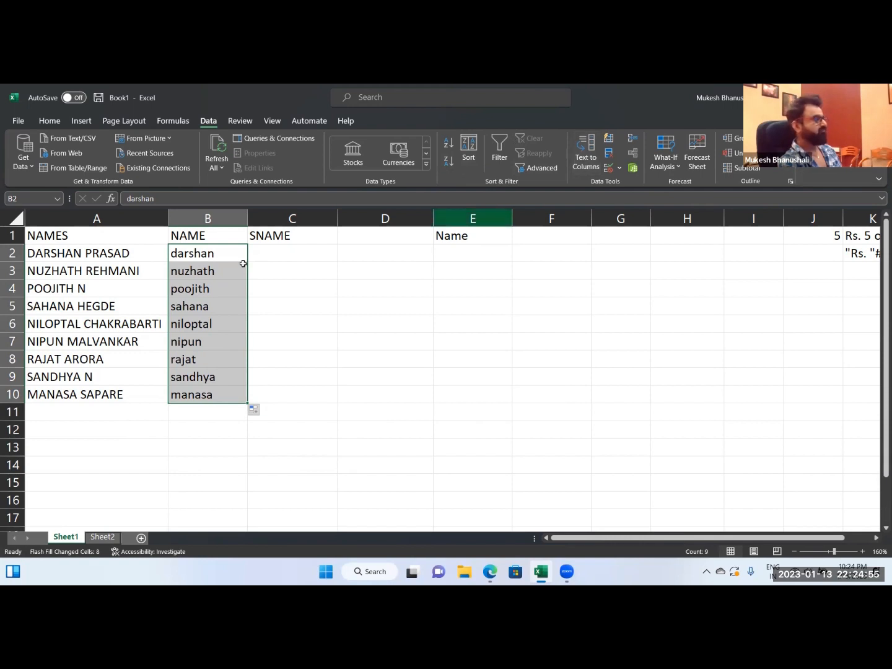
{"action": "left_click", "coordinate": [208, 257]}
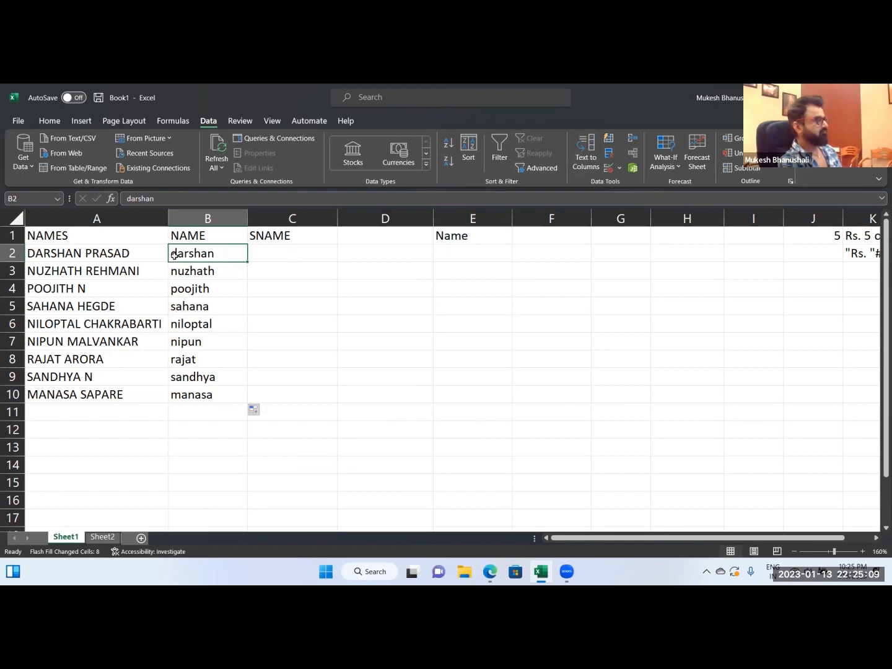
Enter the first person's surname in lowercase in C2 and Flash Fill the remaining surnames in C3:C10.
{"action": "left_click", "coordinate": [266, 263]}
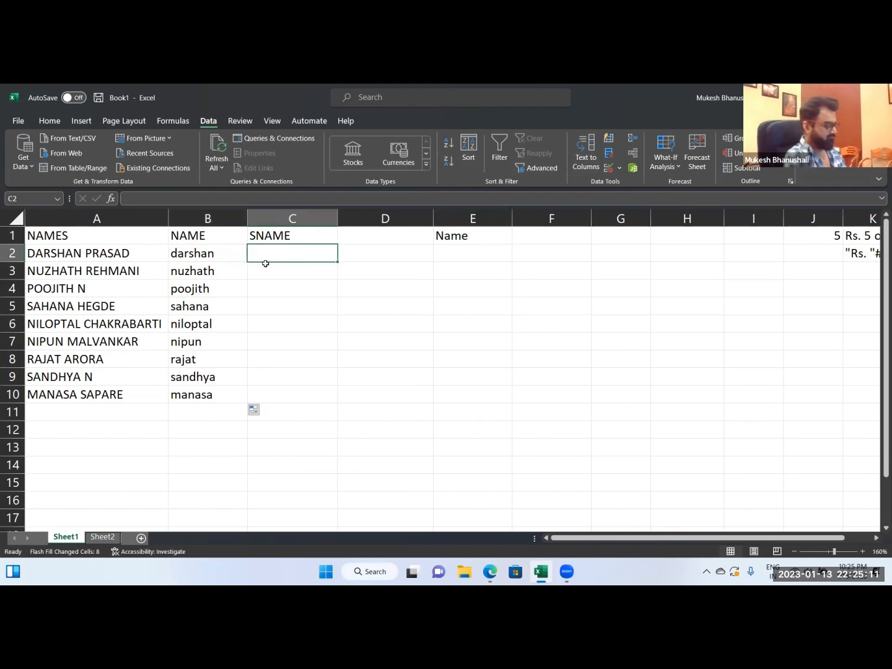
{"action": "key", "text": "Return"}
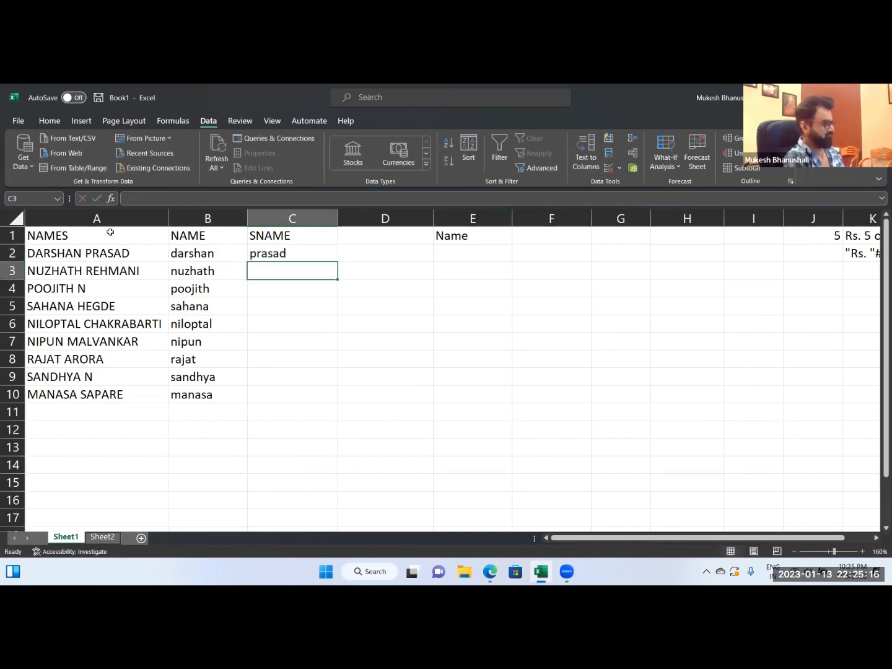
{"action": "key", "text": "ctrl+e"}
Delete the NAMES column holding the original full names.
{"action": "left_click", "coordinate": [70, 218]}
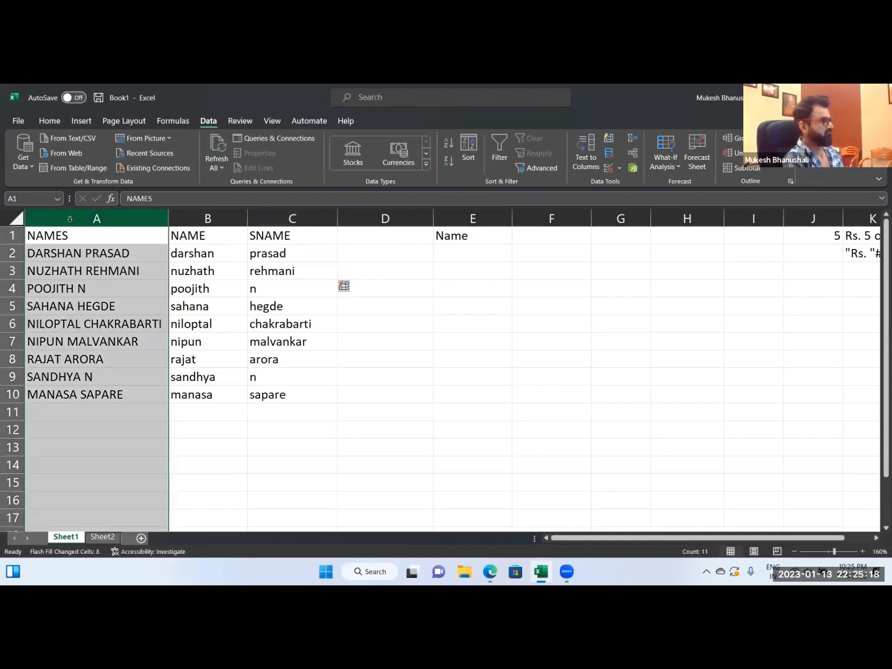
{"action": "key", "text": "ctrl+minus"}
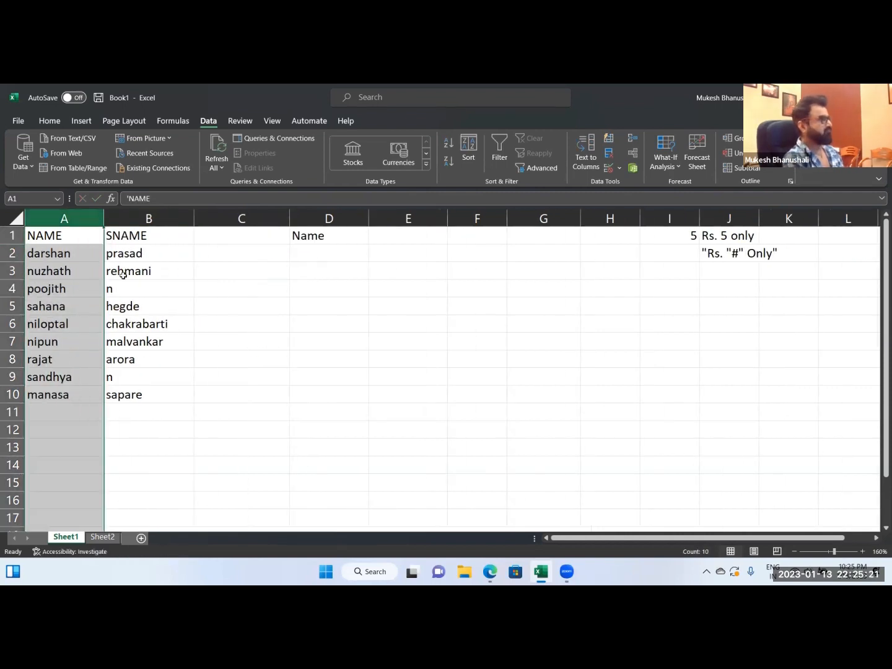
Enter the first person's lowercase full name in C2, combining the NAME and SNAME values, and Flash Fill column C.
{"action": "left_click", "coordinate": [214, 257]}
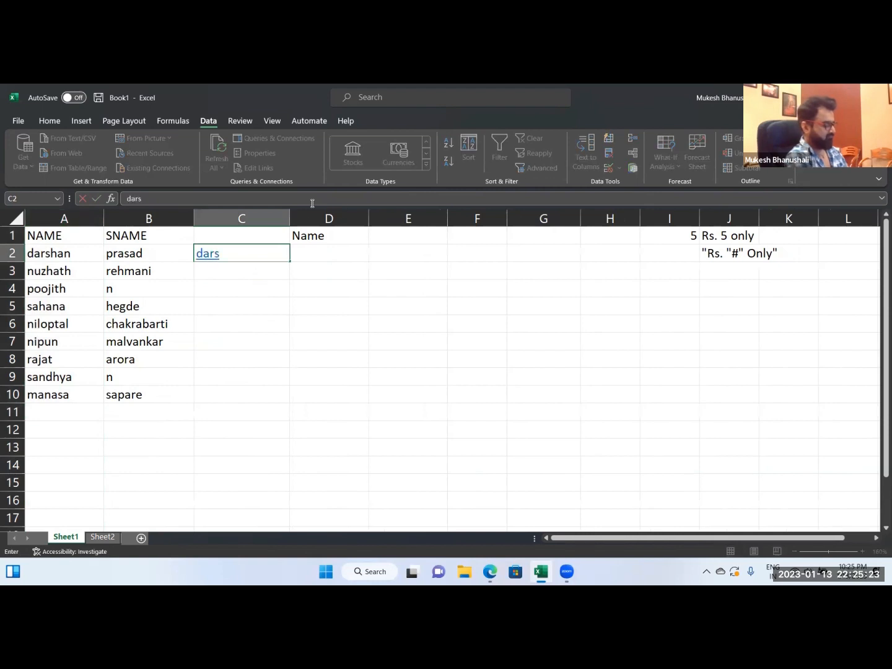
{"action": "key", "text": "Return"}
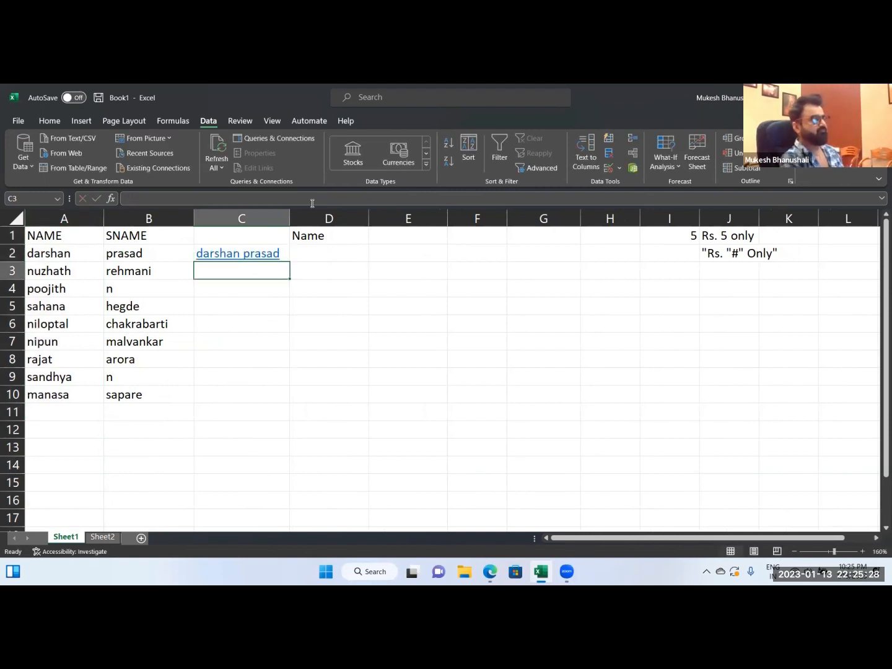
{"action": "key", "text": "ctrl+e"}
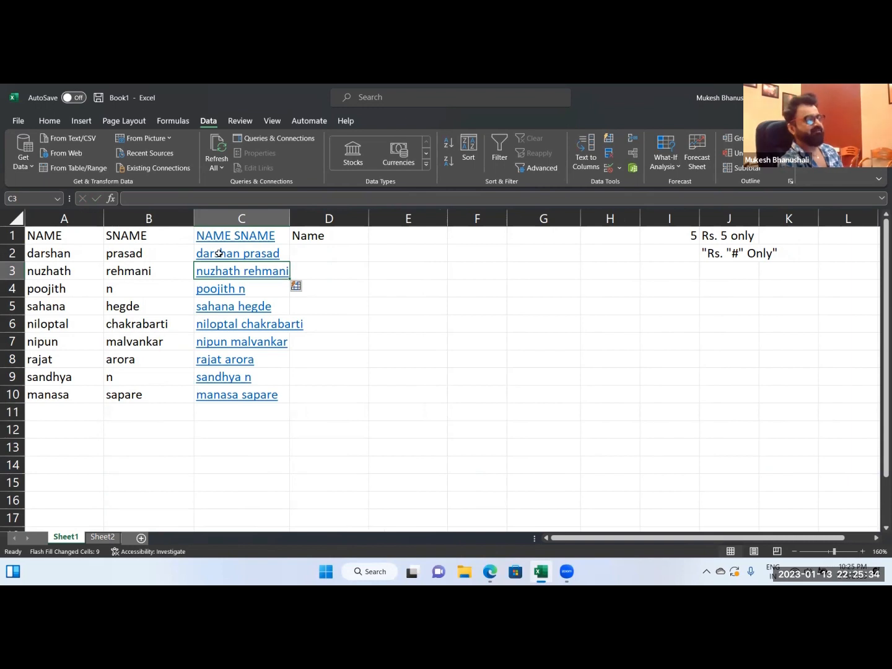
Clear the combined full names from C2:C10.
{"action": "left_click_drag", "start_coordinate": [42, 253], "coordinate": [95, 258]}
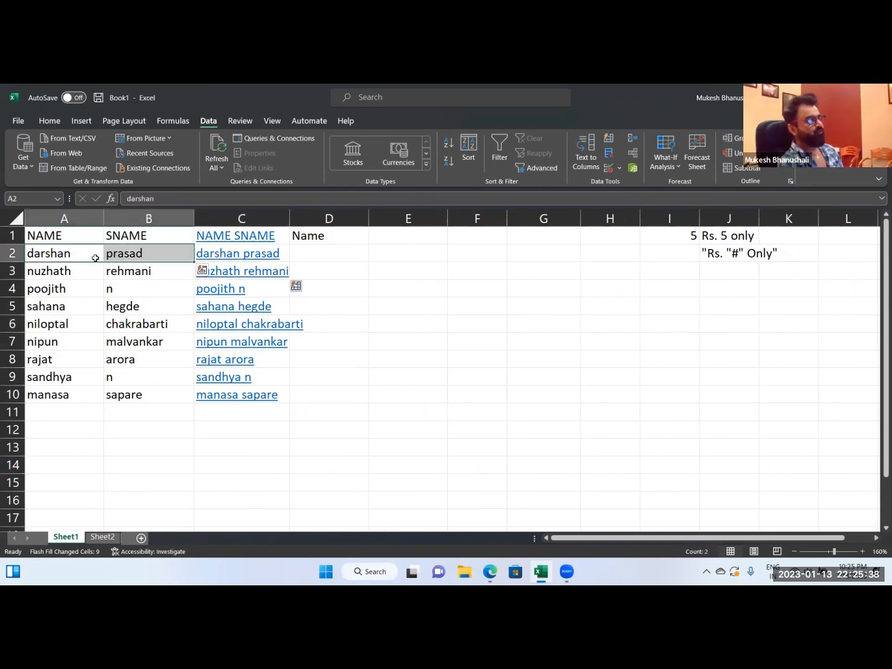
{"action": "left_click", "coordinate": [238, 256]}
{"action": "left_click_drag", "start_coordinate": [229, 253], "coordinate": [233, 393]}
{"action": "key", "text": "Delete"}
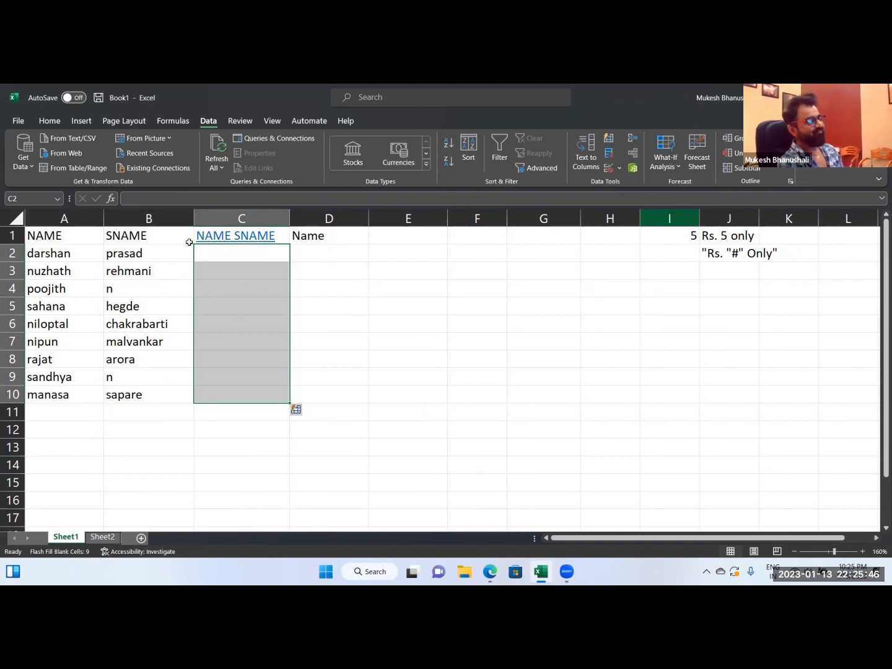
{"action": "left_click", "coordinate": [55, 259]}
{"action": "left_click", "coordinate": [255, 430]}
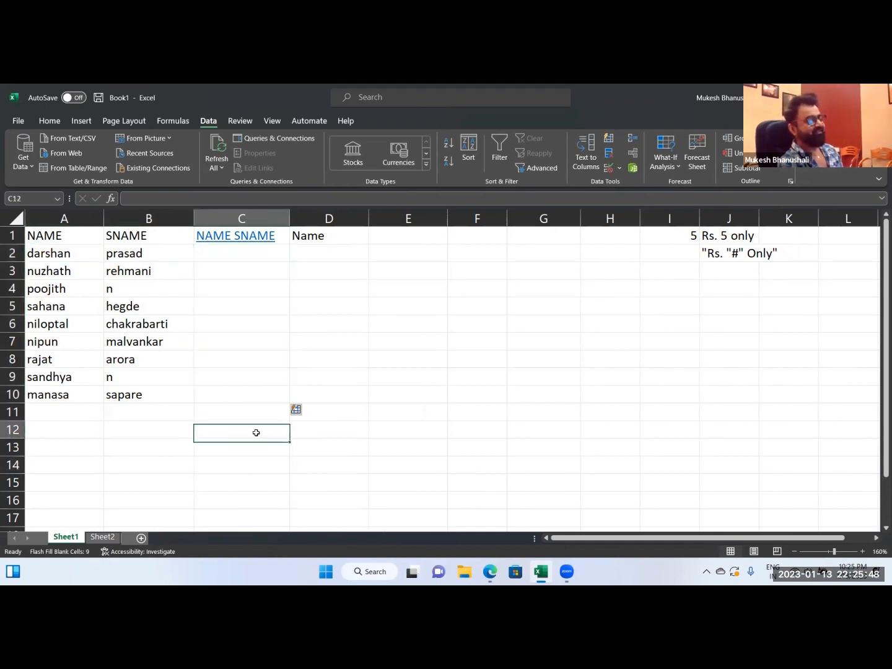
{"action": "left_click", "coordinate": [117, 446]}
{"action": "left_click", "coordinate": [329, 446]}
{"action": "left_click", "coordinate": [336, 271]}
{"action": "left_click", "coordinate": [356, 254]}
{"action": "left_click", "coordinate": [416, 238]}
{"action": "left_click", "coordinate": [220, 247]}
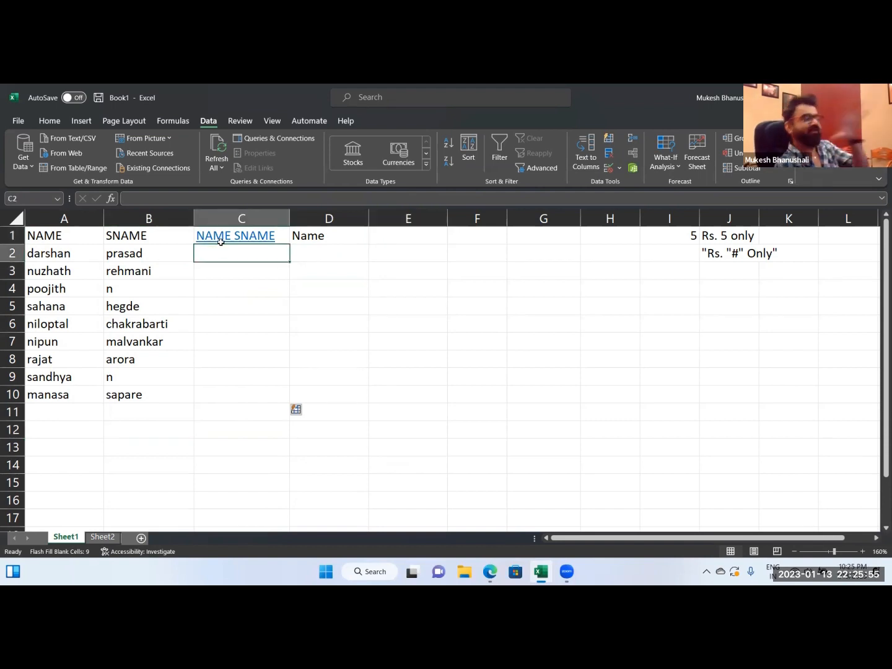
{"action": "left_click_drag", "start_coordinate": [146, 253], "coordinate": [93, 254]}
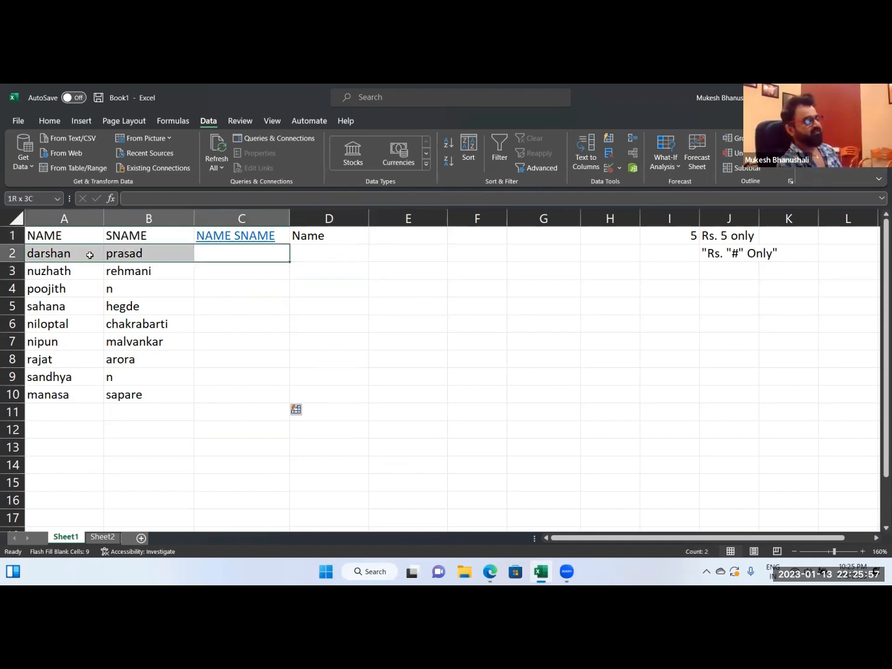
{"action": "left_click", "coordinate": [171, 267]}
{"action": "left_click", "coordinate": [240, 417]}
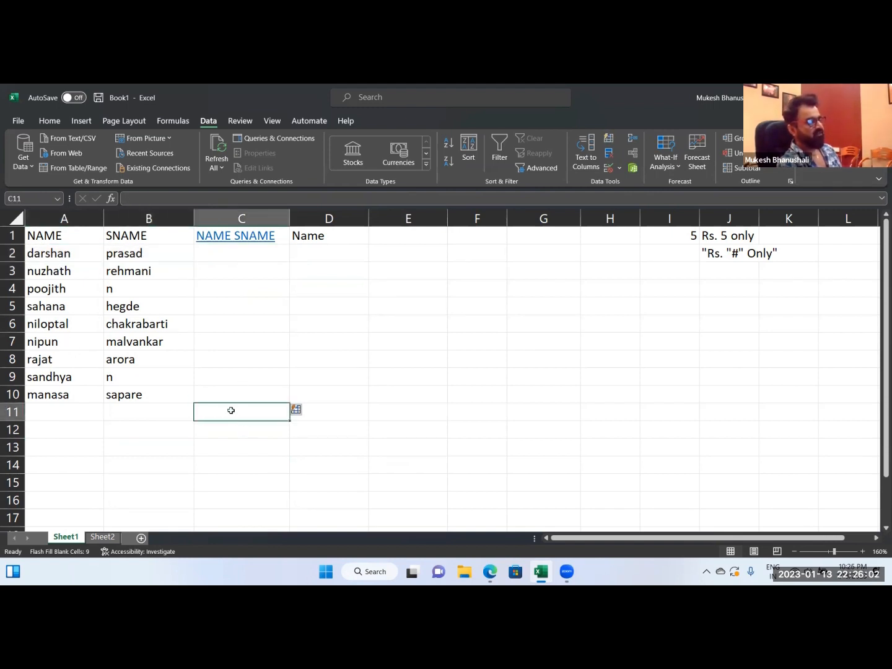
{"action": "left_click", "coordinate": [243, 429]}
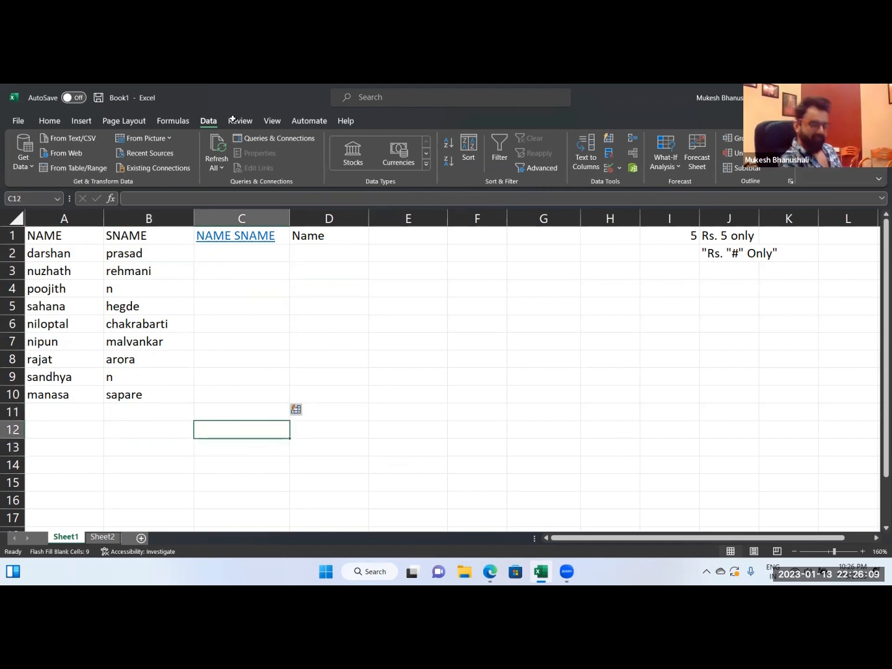
{"action": "left_click", "coordinate": [740, 294]}
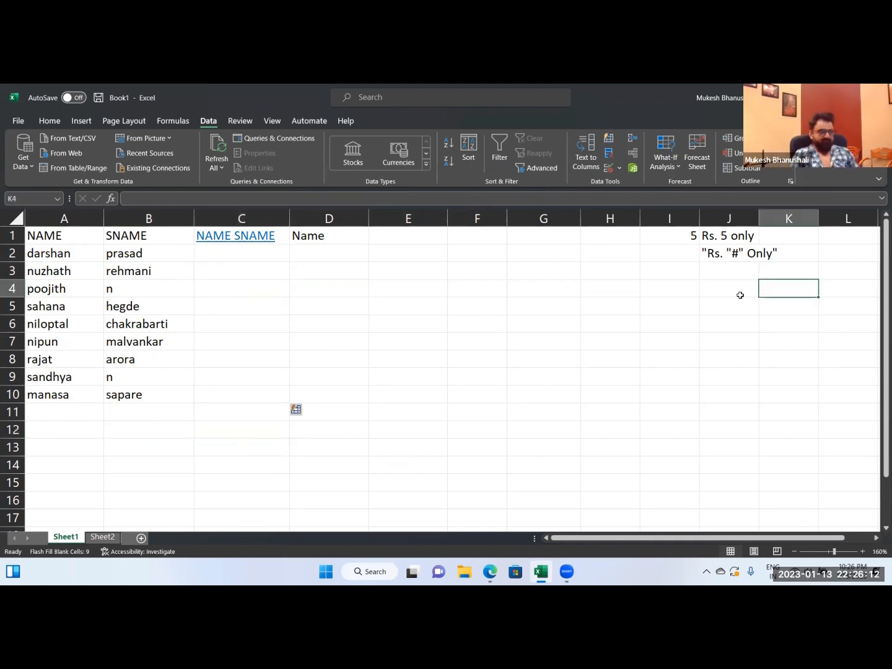